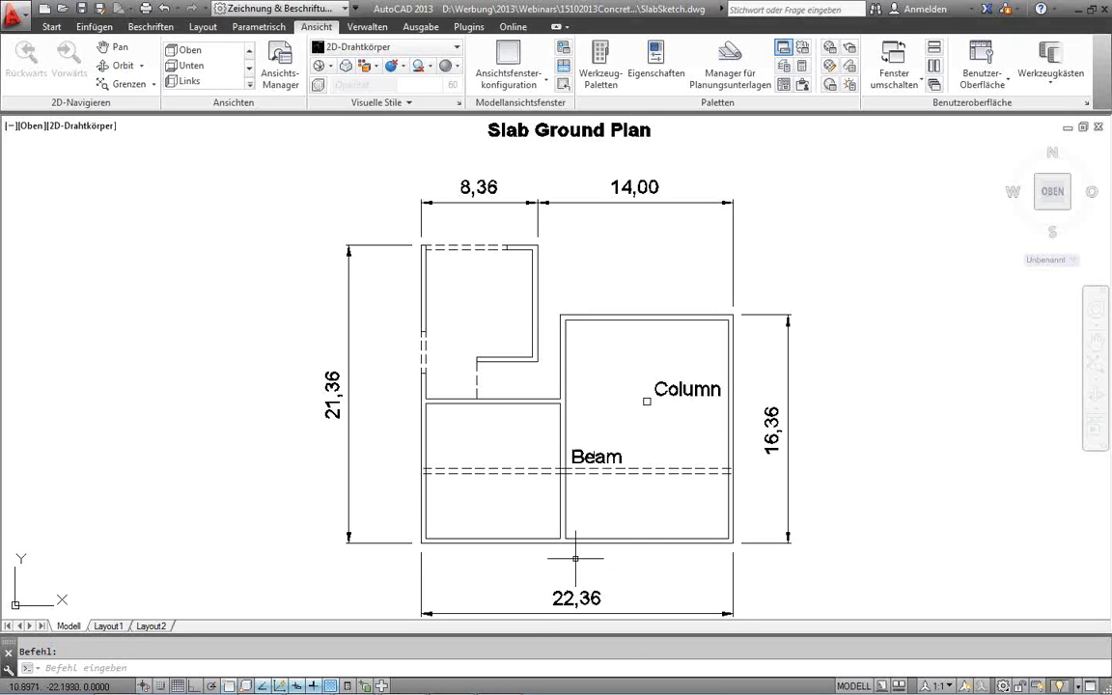
Switch to RFEM and create the 2D-XY model Slab 1 in the Webinar project, using EN 1990 with the CEN national annex.
{"action": "mouse_move", "coordinate": [499, 681]}
{"action": "left_click", "coordinate": [499, 681]}
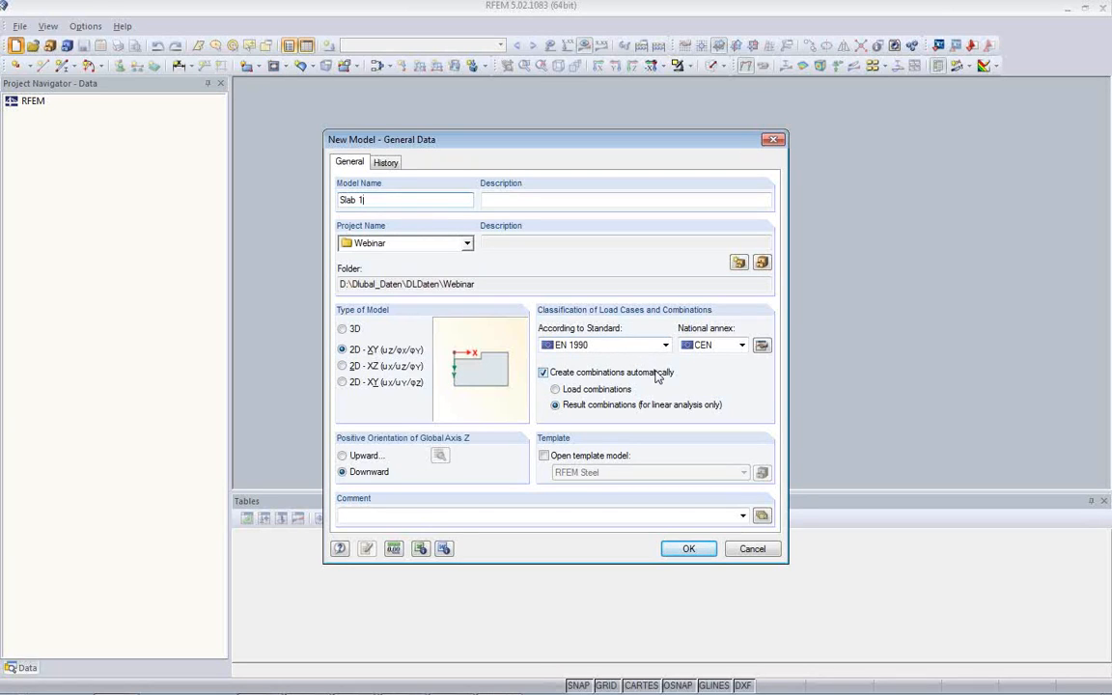
{"action": "left_click", "coordinate": [741, 346]}
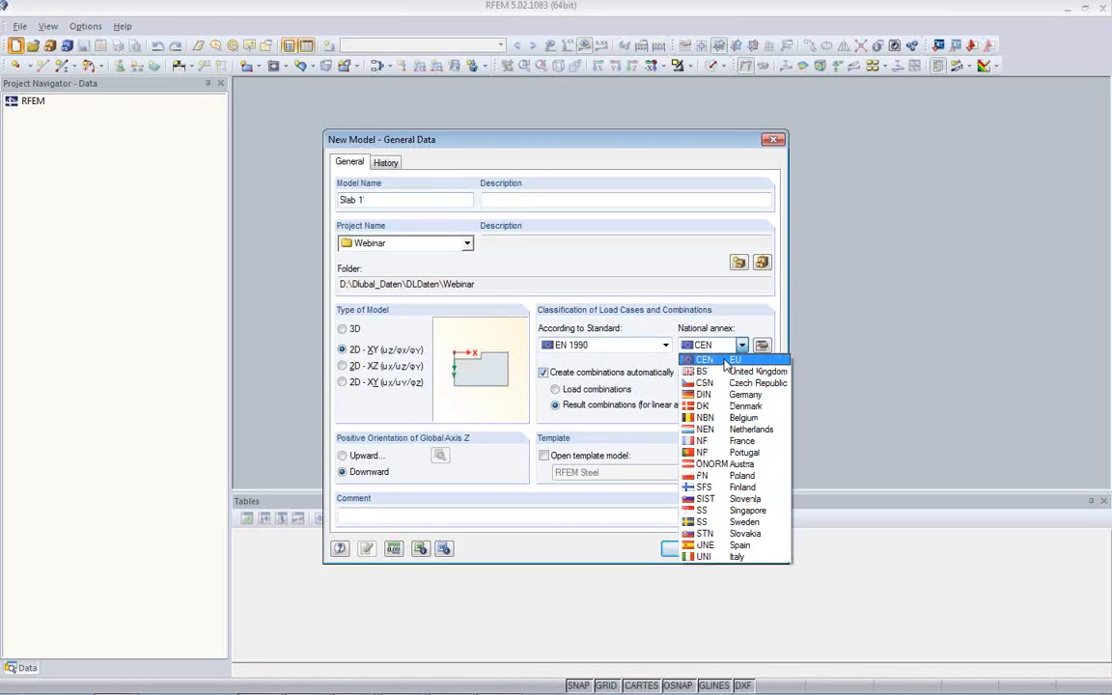
{"action": "left_click", "coordinate": [726, 361]}
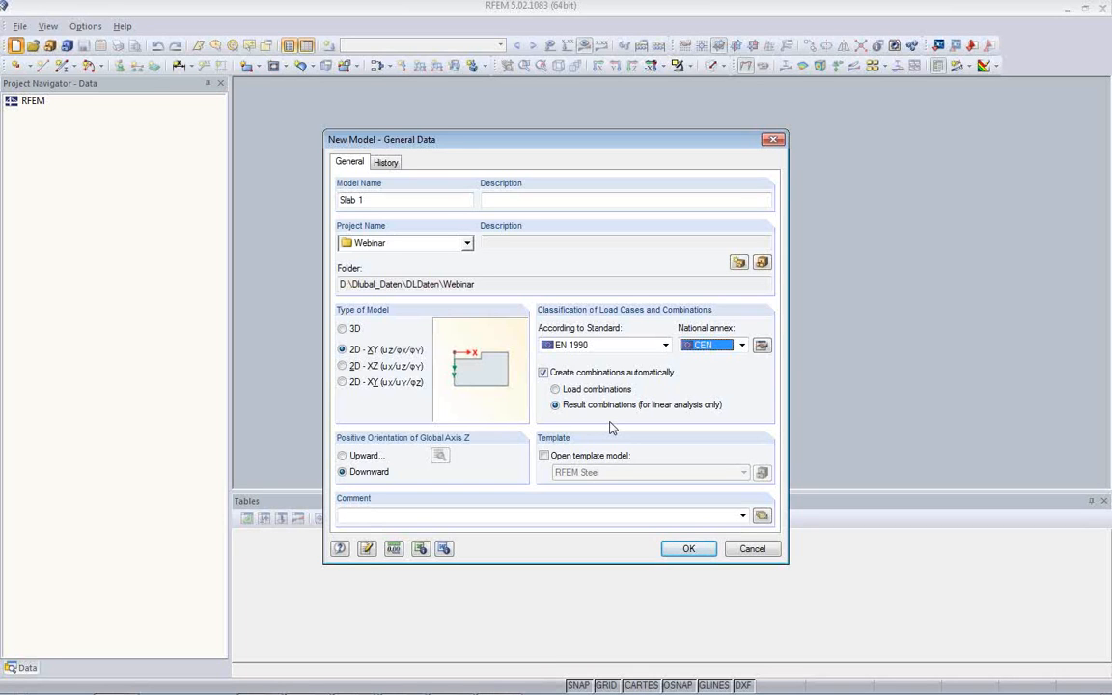
{"action": "left_click", "coordinate": [685, 549]}
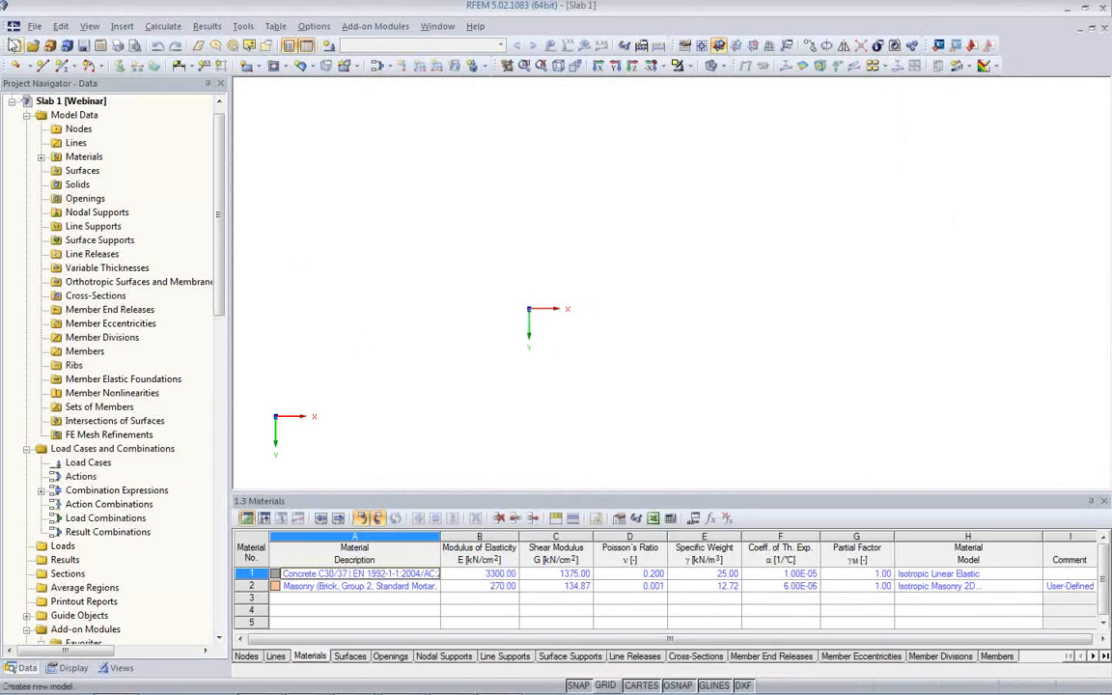
{"action": "left_click", "coordinate": [37, 27]}
{"action": "left_click", "coordinate": [36, 27]}
{"action": "left_click", "coordinate": [35, 27]}
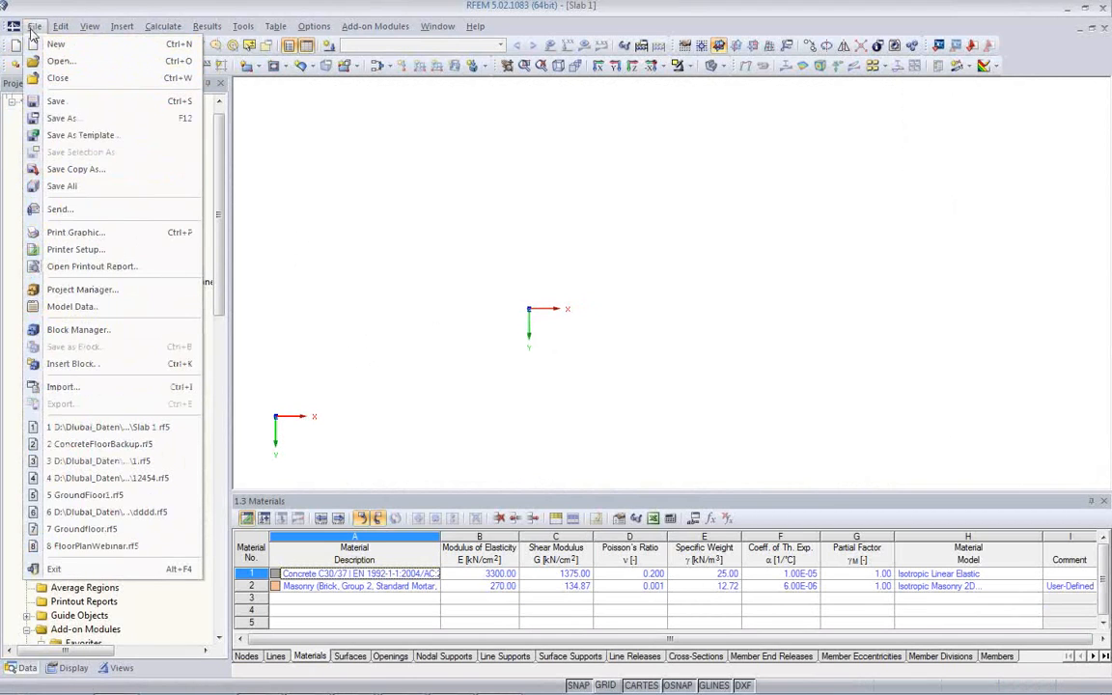
{"action": "left_click", "coordinate": [66, 386]}
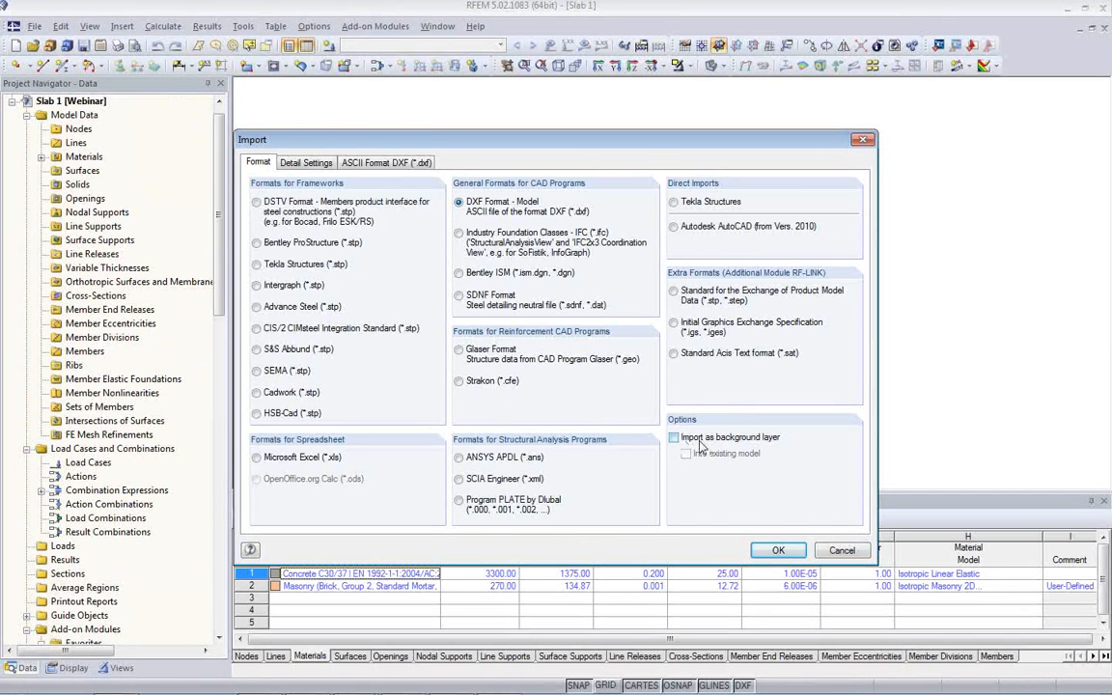
{"action": "left_click", "coordinate": [837, 550]}
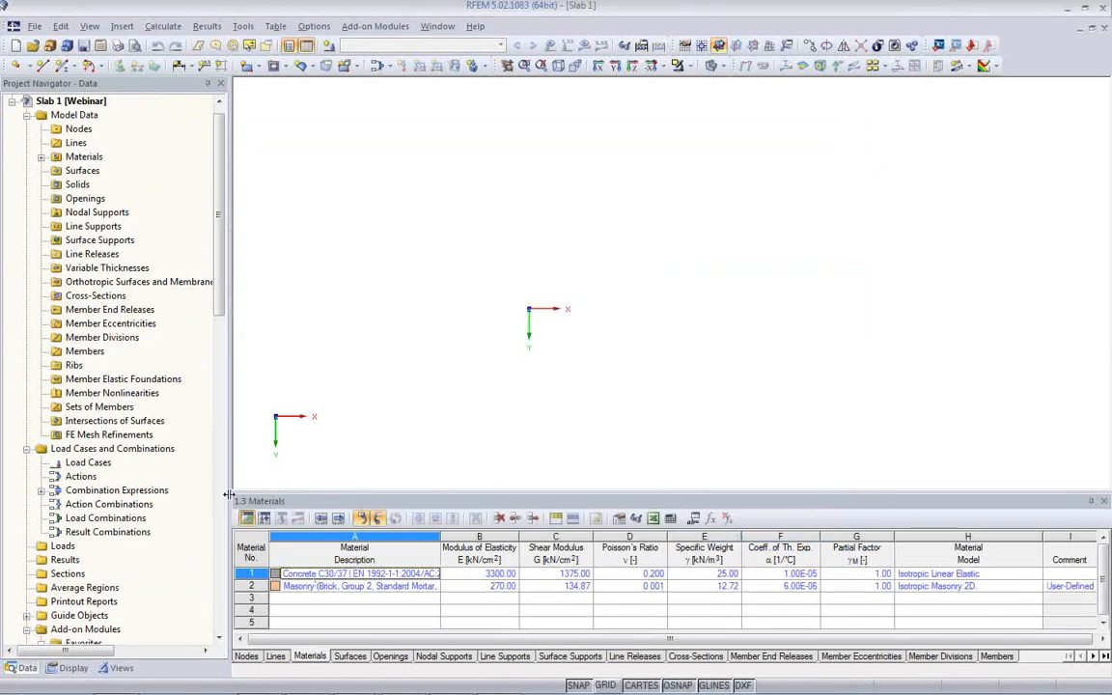
Start a new background layer from the file FloorPlanWalls.dxf.
{"action": "scroll", "coordinate": [86, 454], "scroll_direction": "down", "scroll_amount": 5}
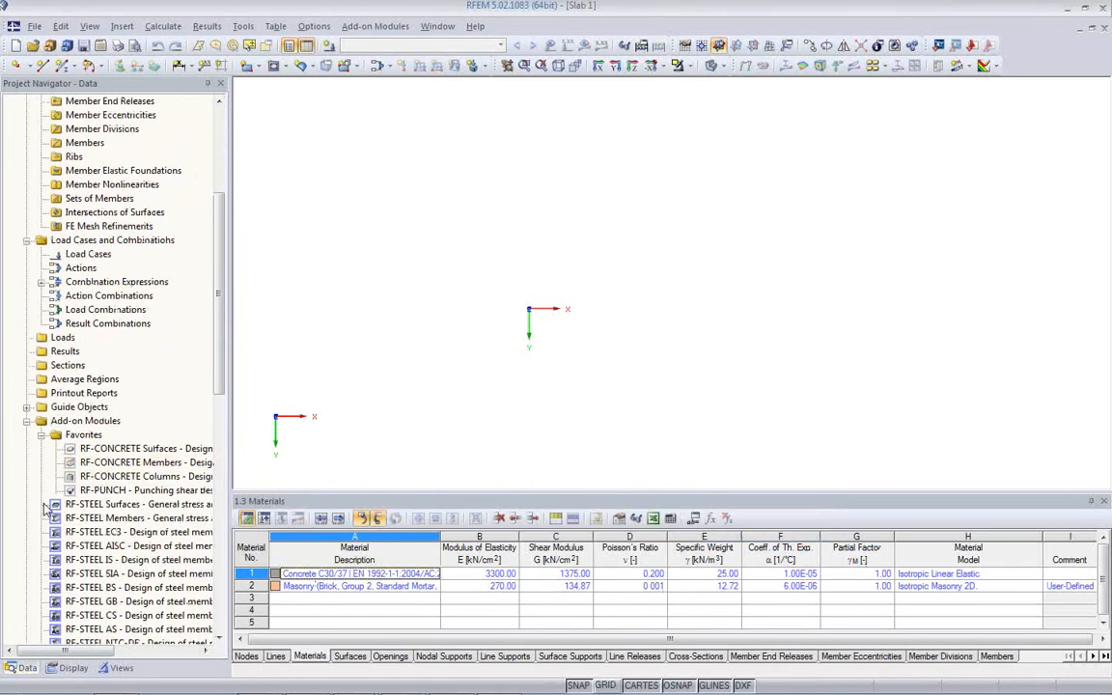
{"action": "left_click", "coordinate": [27, 406]}
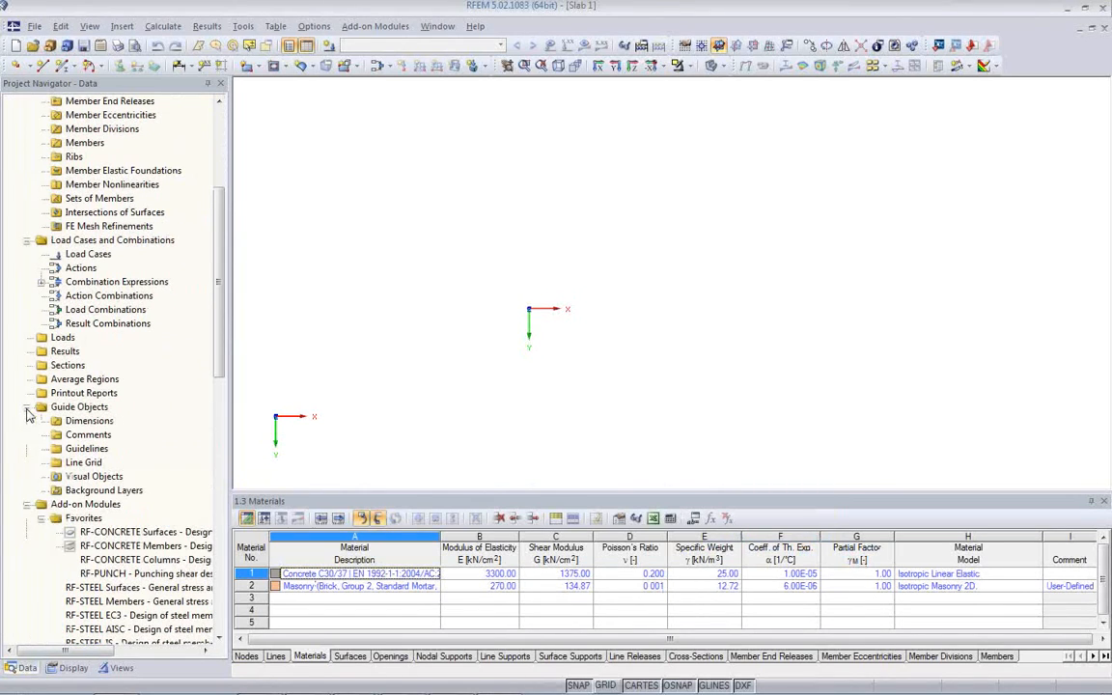
{"action": "left_click", "coordinate": [89, 492]}
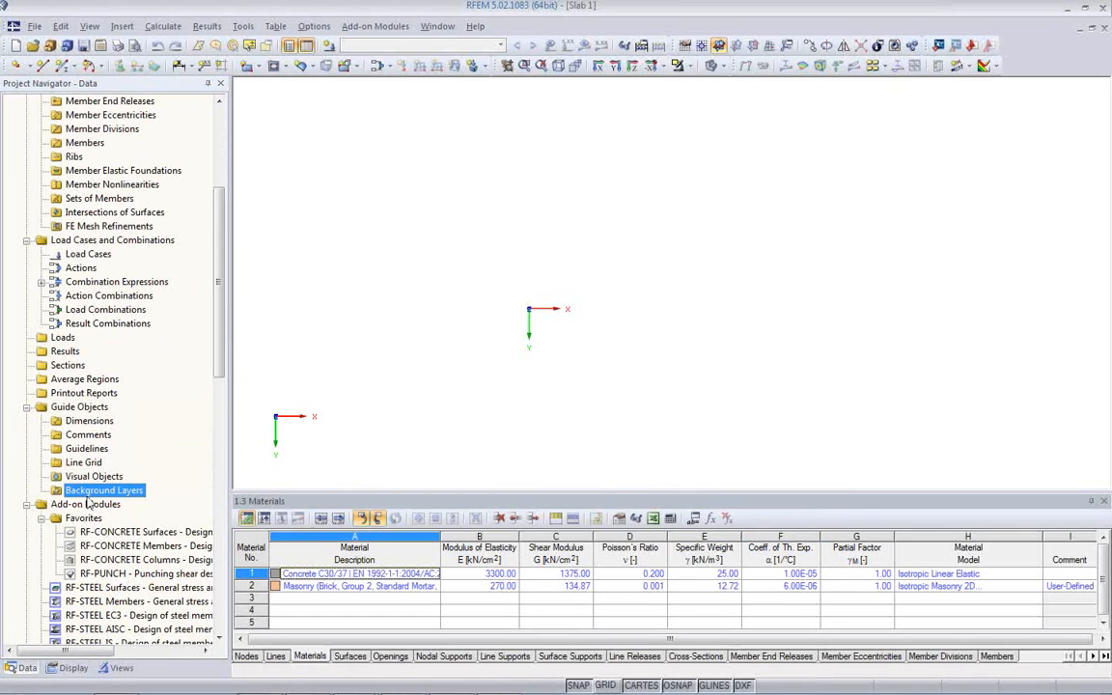
{"action": "right_click", "coordinate": [100, 492]}
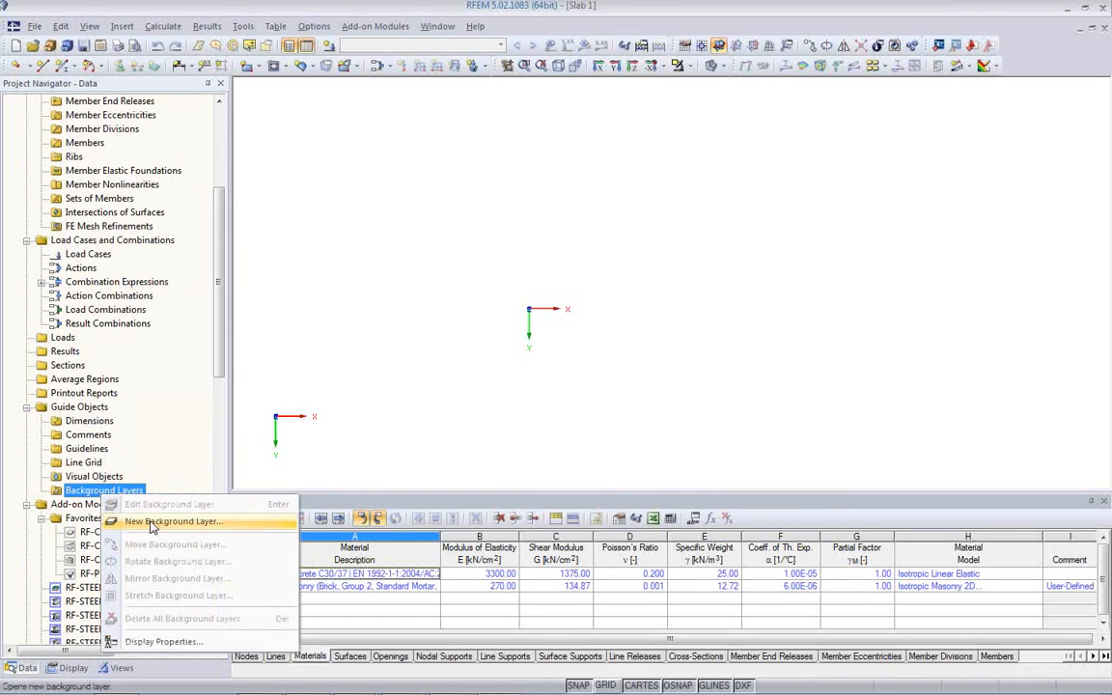
{"action": "left_click", "coordinate": [140, 477]}
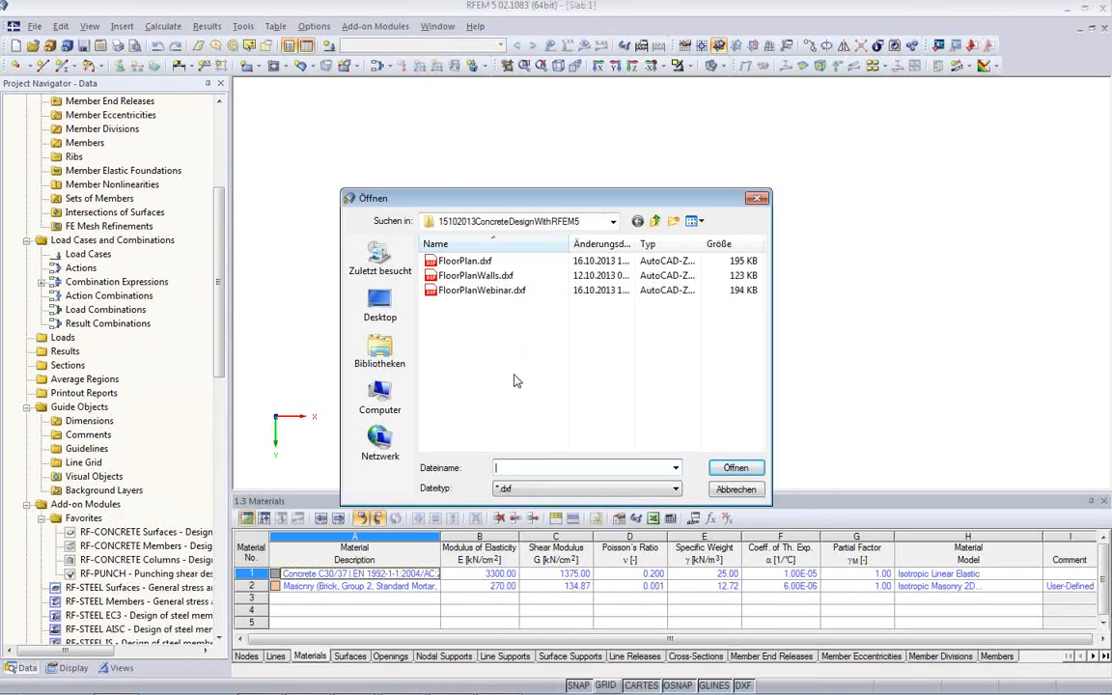
{"action": "left_click", "coordinate": [476, 276]}
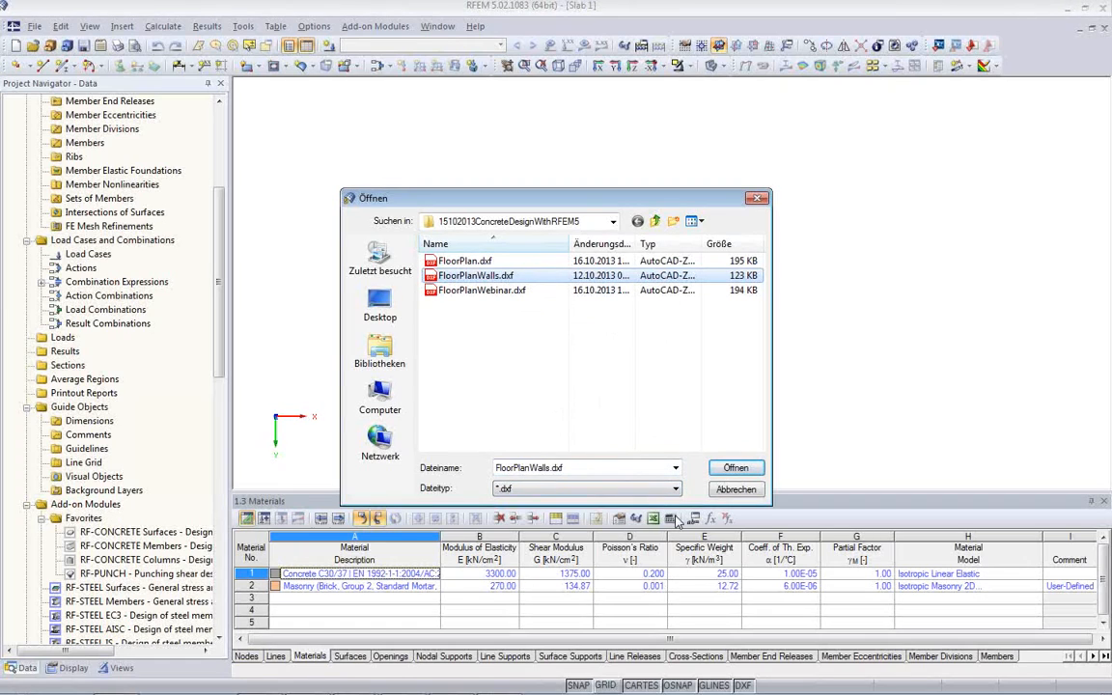
{"action": "left_click", "coordinate": [733, 469]}
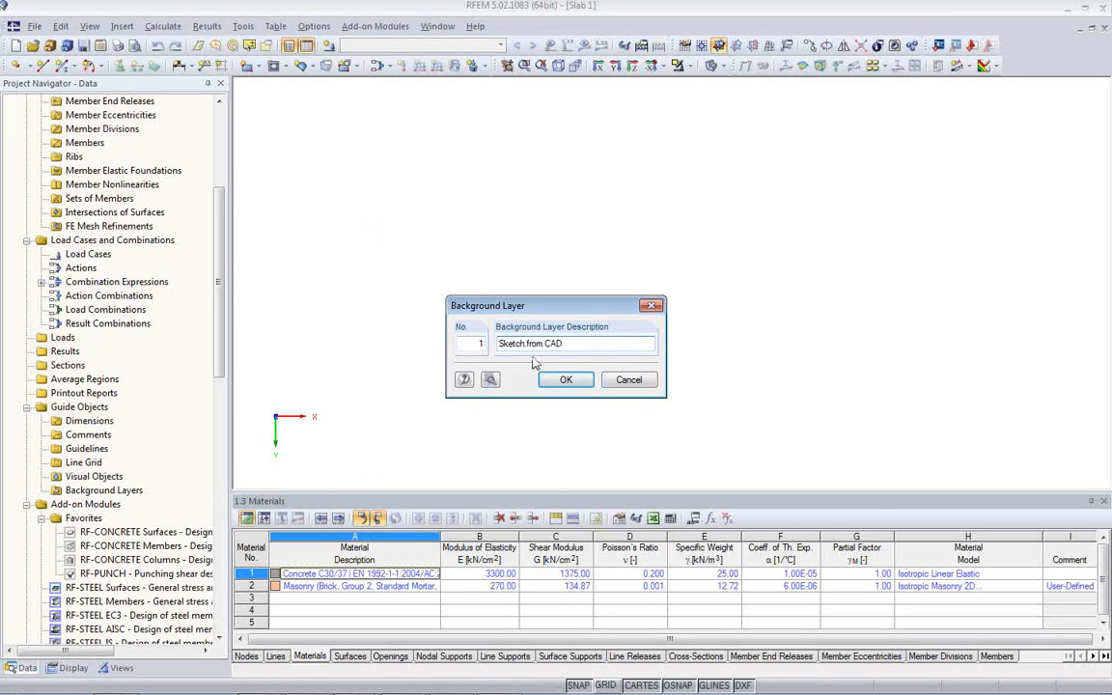
Import the background layer as "Sketch from CAD" in metres, without restricting it to a specific DXF layer.
{"action": "left_click", "coordinate": [490, 380]}
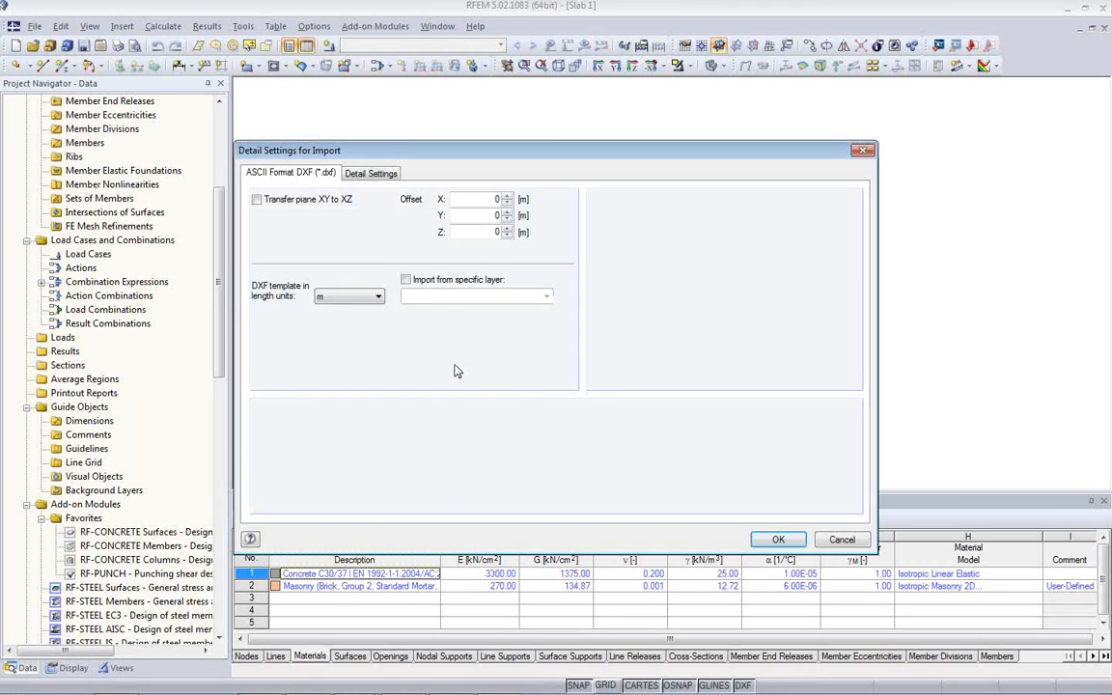
{"action": "left_click", "coordinate": [407, 280]}
{"action": "left_click", "coordinate": [546, 298]}
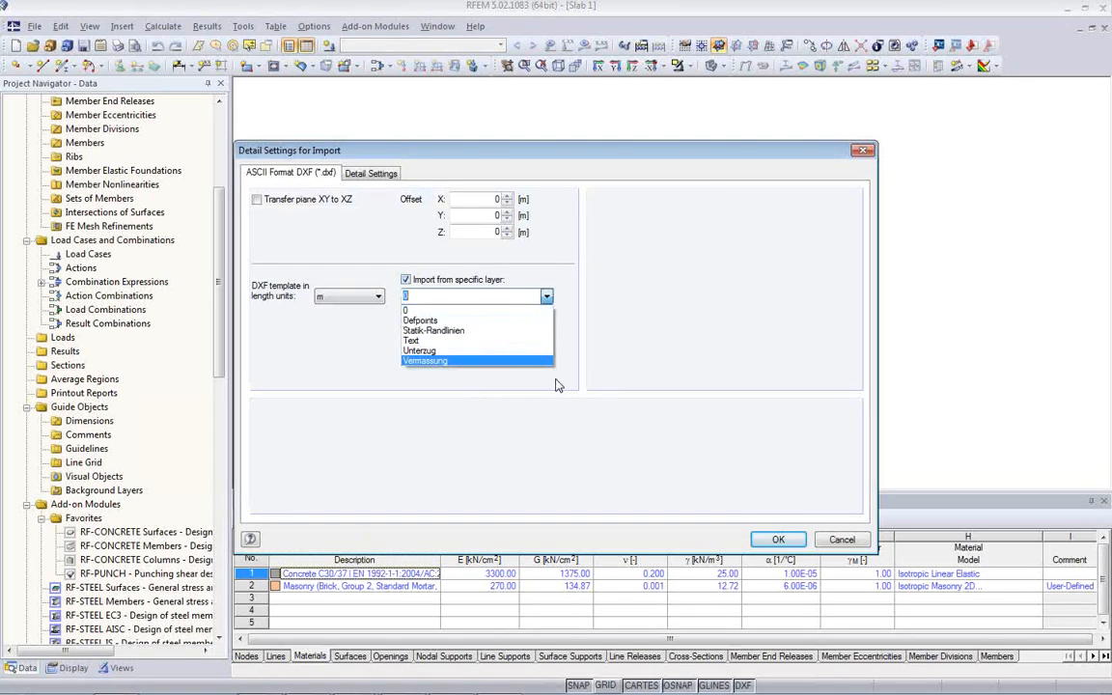
{"action": "left_click", "coordinate": [406, 292]}
{"action": "left_click", "coordinate": [407, 280]}
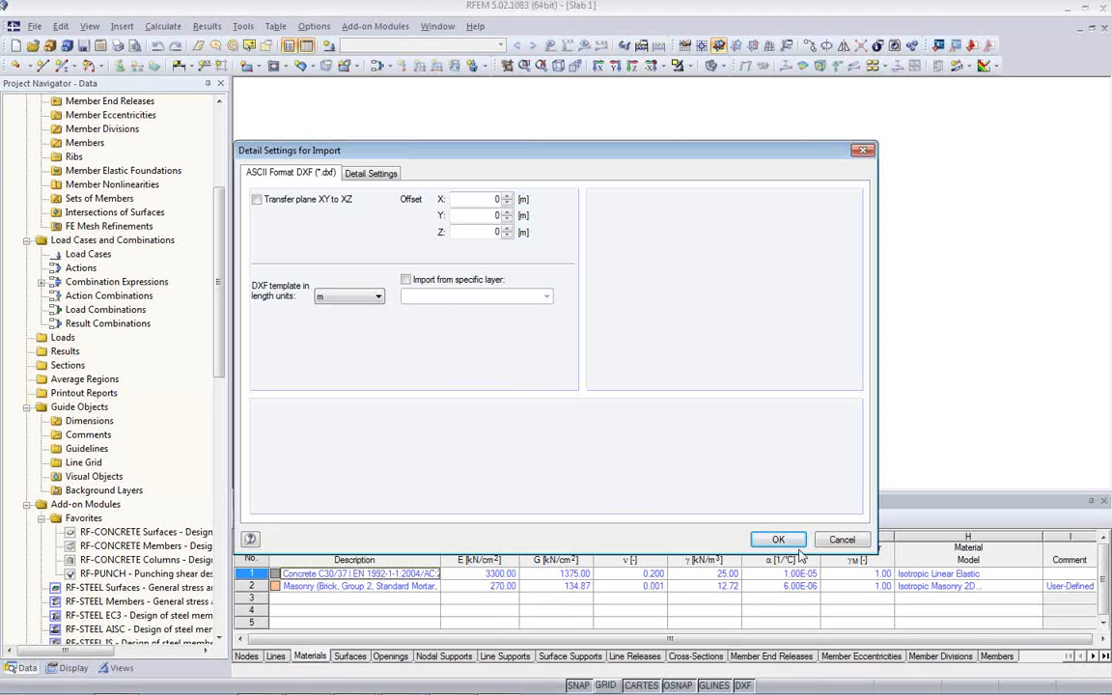
{"action": "left_click", "coordinate": [778, 539]}
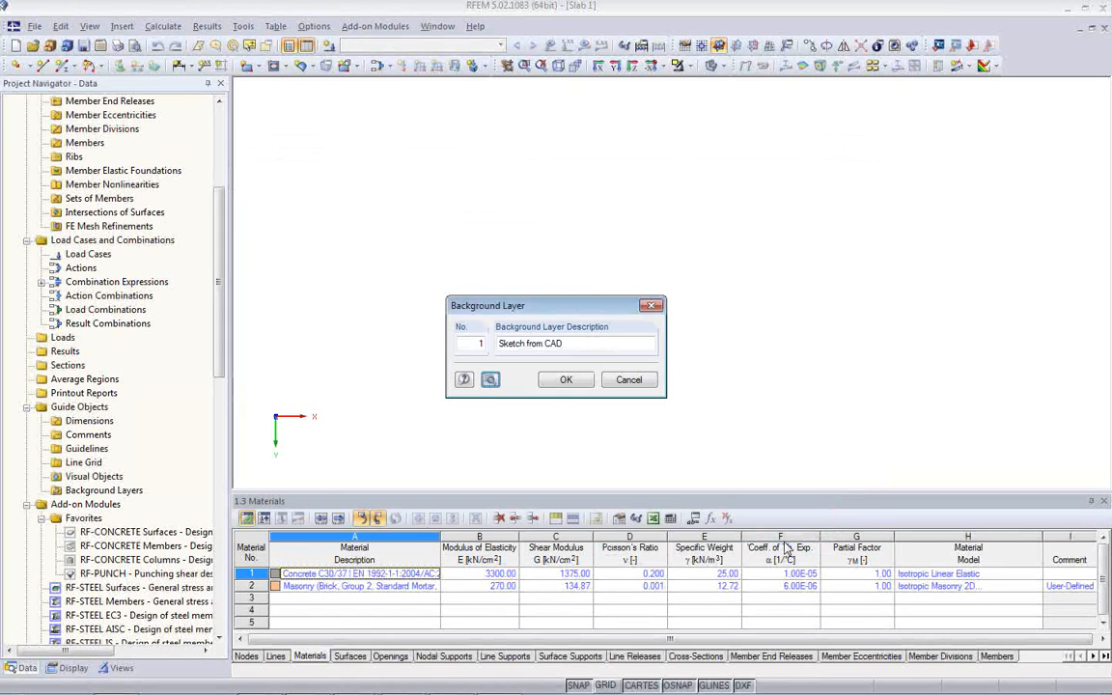
{"action": "left_click", "coordinate": [566, 381]}
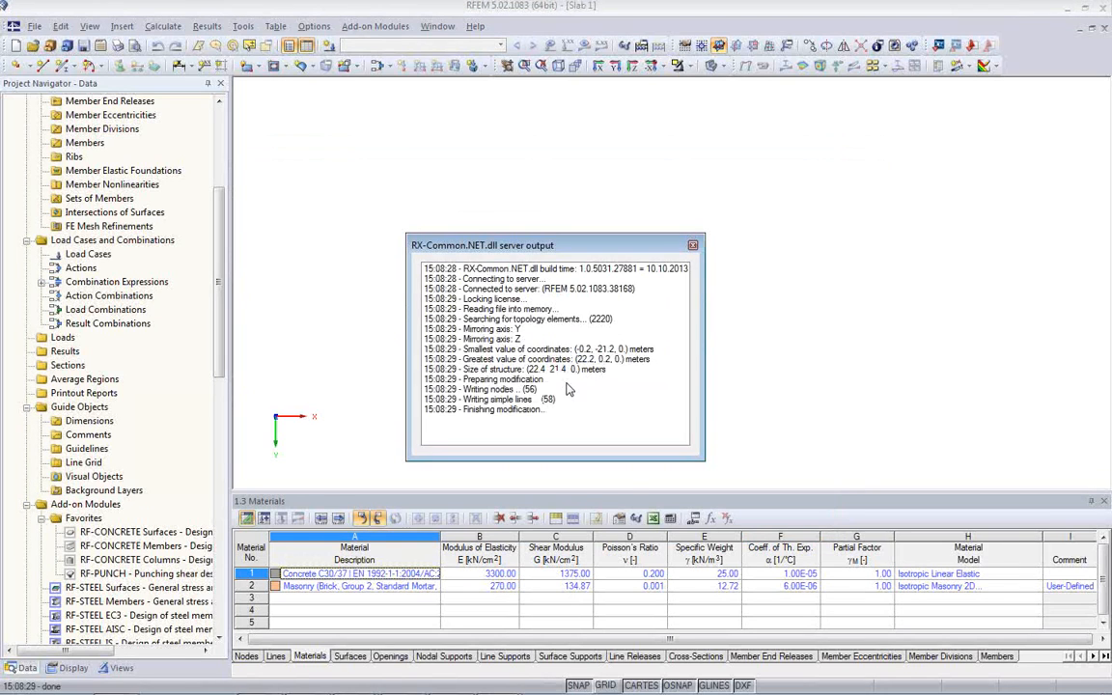
Enlarge the drawing area and examine the imported floor plan, including the overall layout and the double wall lines near the lower-left corner.
{"action": "middle_click_drag", "start_coordinate": [624, 413], "coordinate": [541, 271]}
{"action": "scroll", "coordinate": [556, 296], "scroll_direction": "up", "scroll_amount": 1}
{"action": "middle_click_drag", "start_coordinate": [557, 315], "coordinate": [574, 369]}
{"action": "scroll", "coordinate": [563, 362], "scroll_direction": "up", "scroll_amount": 1}
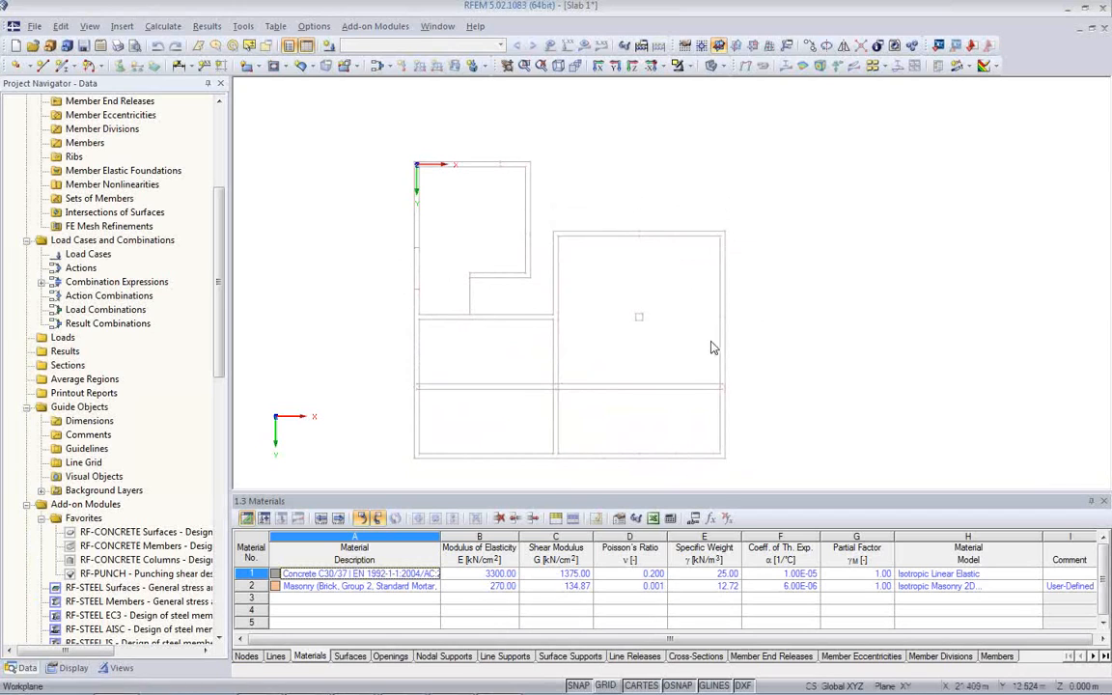
{"action": "scroll", "coordinate": [611, 378], "scroll_direction": "up", "scroll_amount": 1}
{"action": "middle_click_drag", "start_coordinate": [614, 374], "coordinate": [633, 353]}
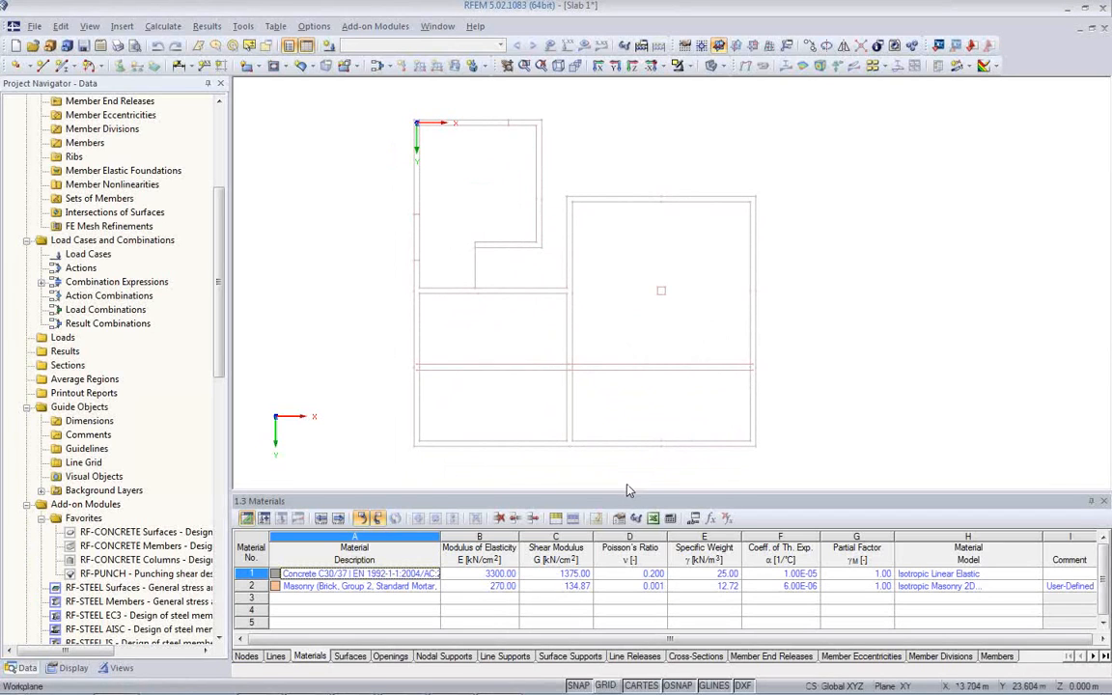
{"action": "left_click_drag", "start_coordinate": [627, 528], "coordinate": [626, 545]}
{"action": "middle_click_drag", "start_coordinate": [572, 453], "coordinate": [573, 454]}
{"action": "scroll", "coordinate": [435, 466], "scroll_direction": "up", "scroll_amount": 2}
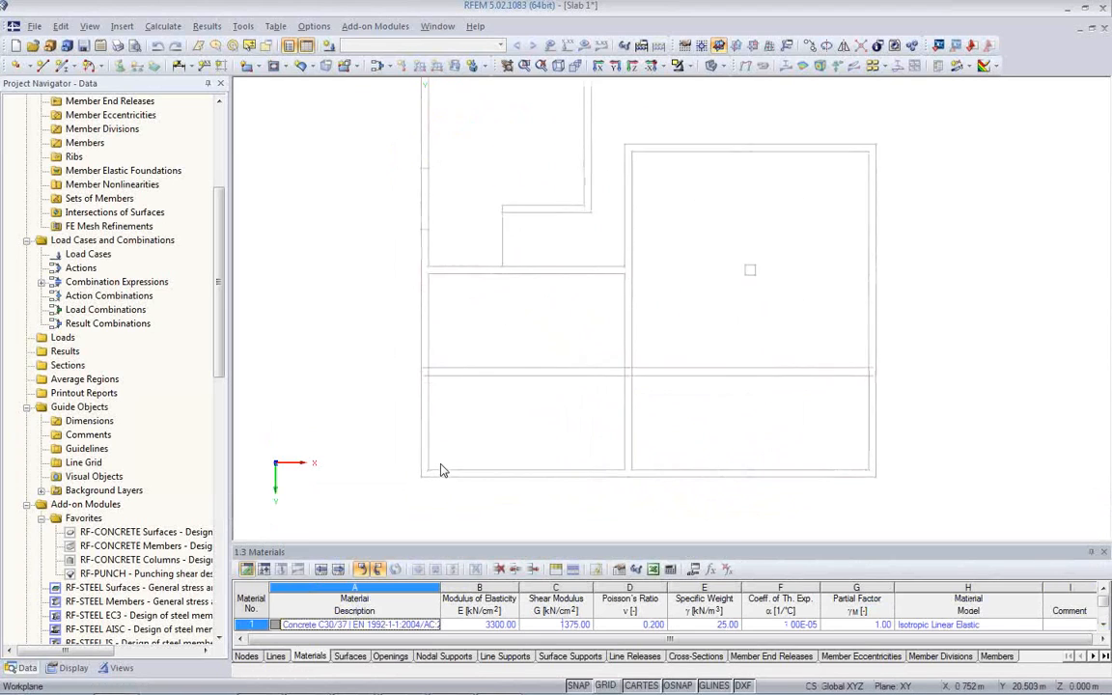
{"action": "scroll", "coordinate": [439, 471], "scroll_direction": "up", "scroll_amount": 1}
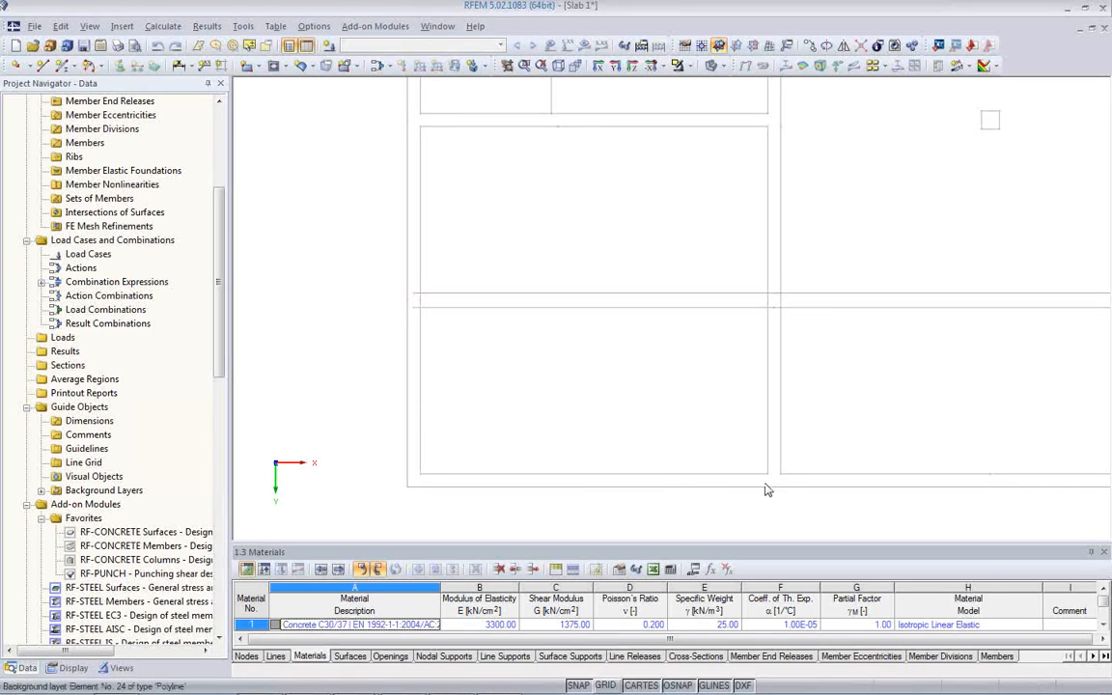
{"action": "scroll", "coordinate": [627, 418], "scroll_direction": "down", "scroll_amount": 2}
{"action": "middle_click_drag", "start_coordinate": [638, 419], "coordinate": [467, 437]}
{"action": "scroll", "coordinate": [504, 425], "scroll_direction": "down", "scroll_amount": 2}
{"action": "middle_click_drag", "start_coordinate": [508, 367], "coordinate": [542, 412]}
{"action": "scroll", "coordinate": [519, 385], "scroll_direction": "down", "scroll_amount": 1}
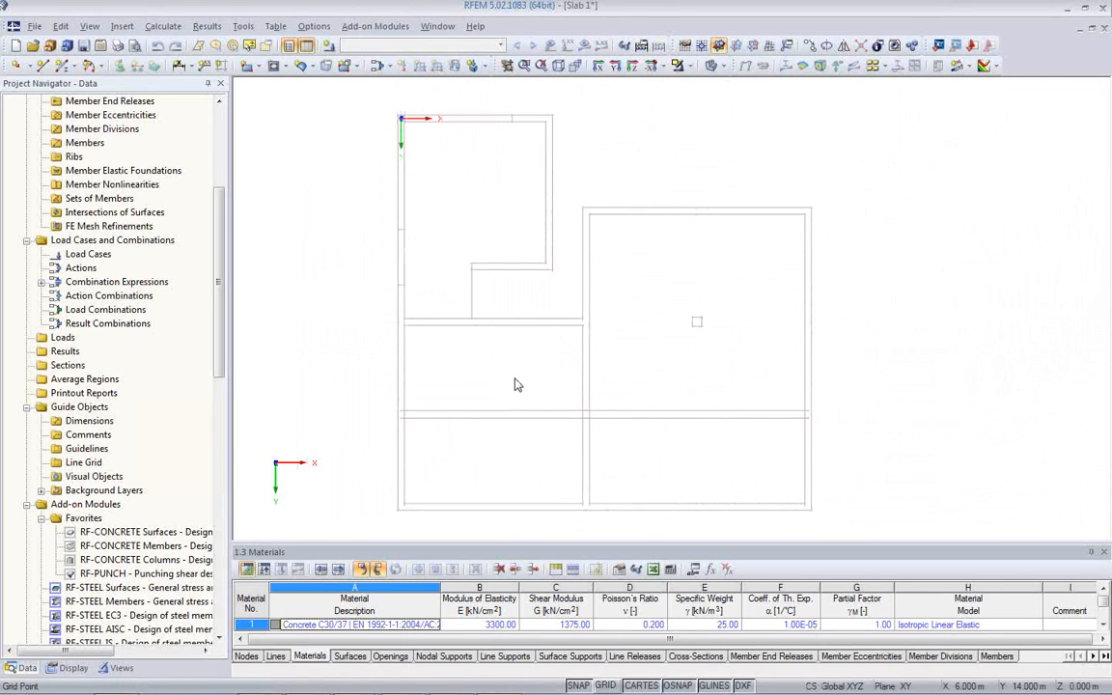
{"action": "middle_click_drag", "start_coordinate": [497, 378], "coordinate": [497, 368]}
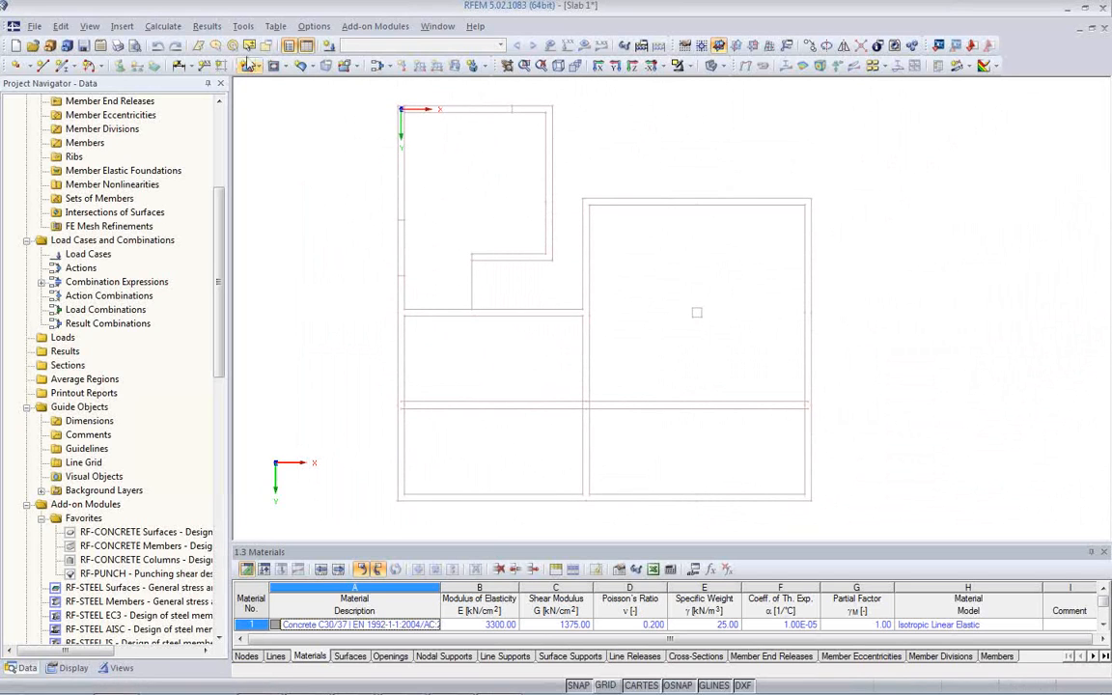
Set up parallel lines at a 0.180 m offset in +y with extended corner gaps, picking the two lower segments of the left exterior wall.
{"action": "left_click", "coordinate": [242, 26]}
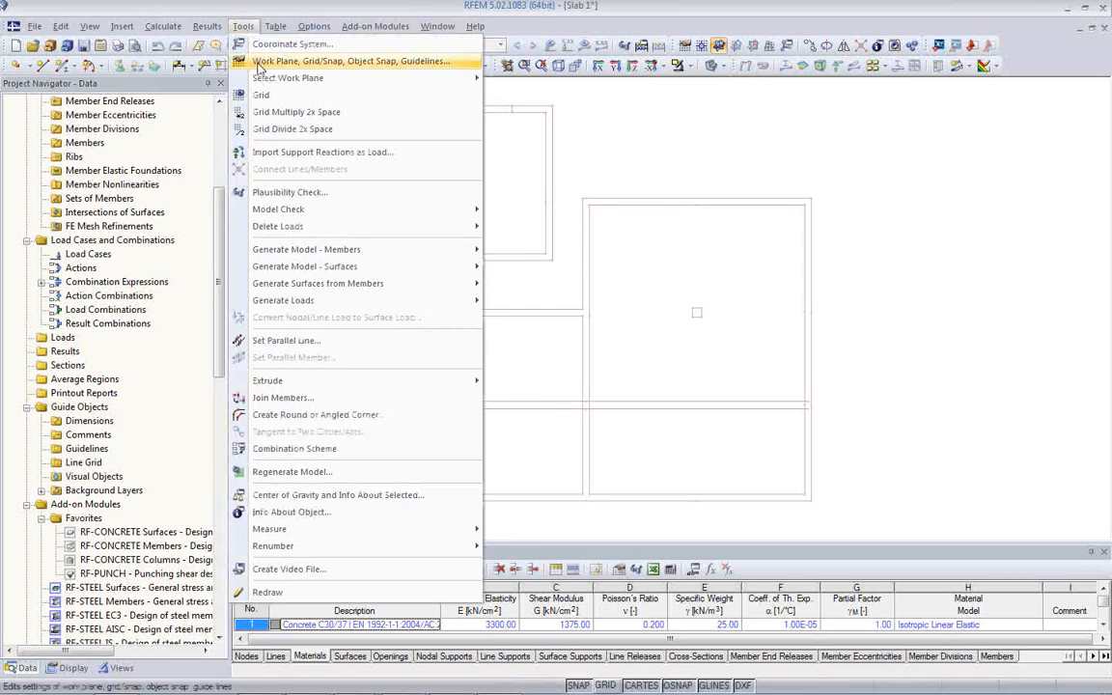
{"action": "left_click", "coordinate": [295, 343]}
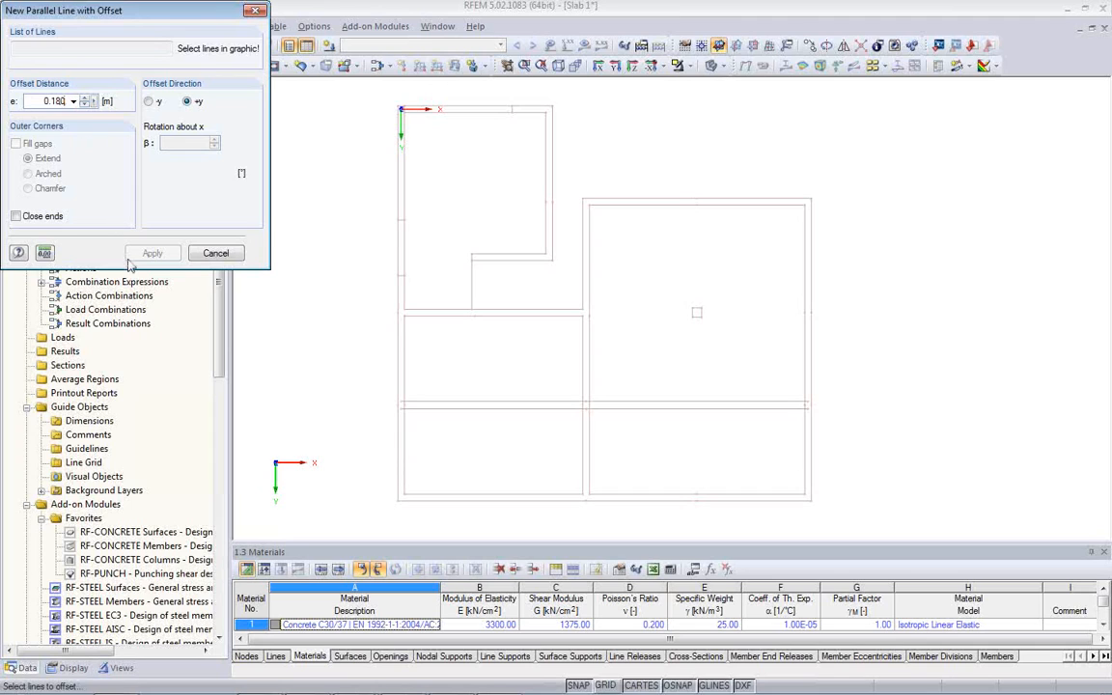
{"action": "left_click", "coordinate": [397, 477]}
{"action": "scroll", "coordinate": [411, 463], "scroll_direction": "up", "scroll_amount": 5}
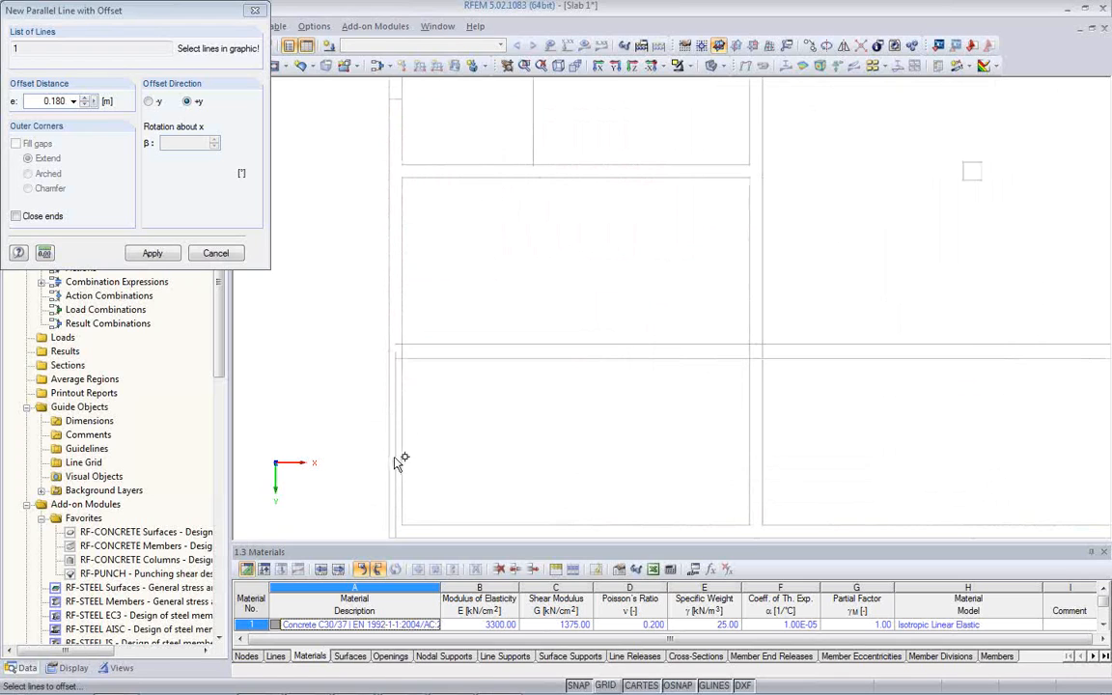
{"action": "scroll", "coordinate": [450, 401], "scroll_direction": "down", "scroll_amount": 2}
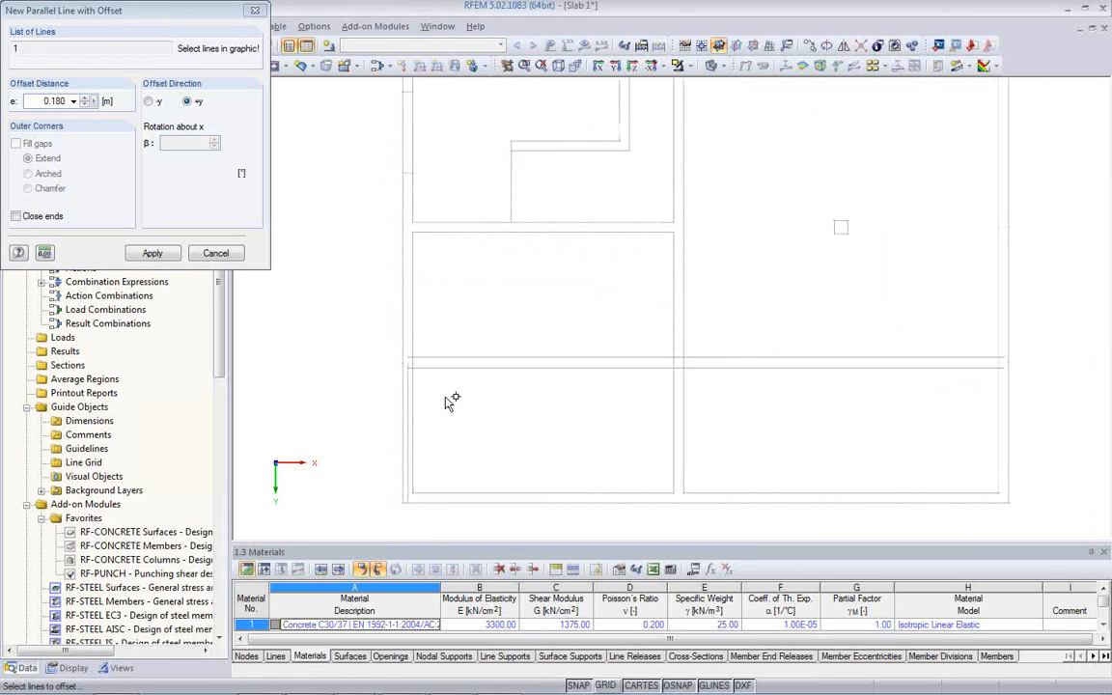
{"action": "left_click", "coordinate": [404, 319]}
{"action": "left_click", "coordinate": [15, 143]}
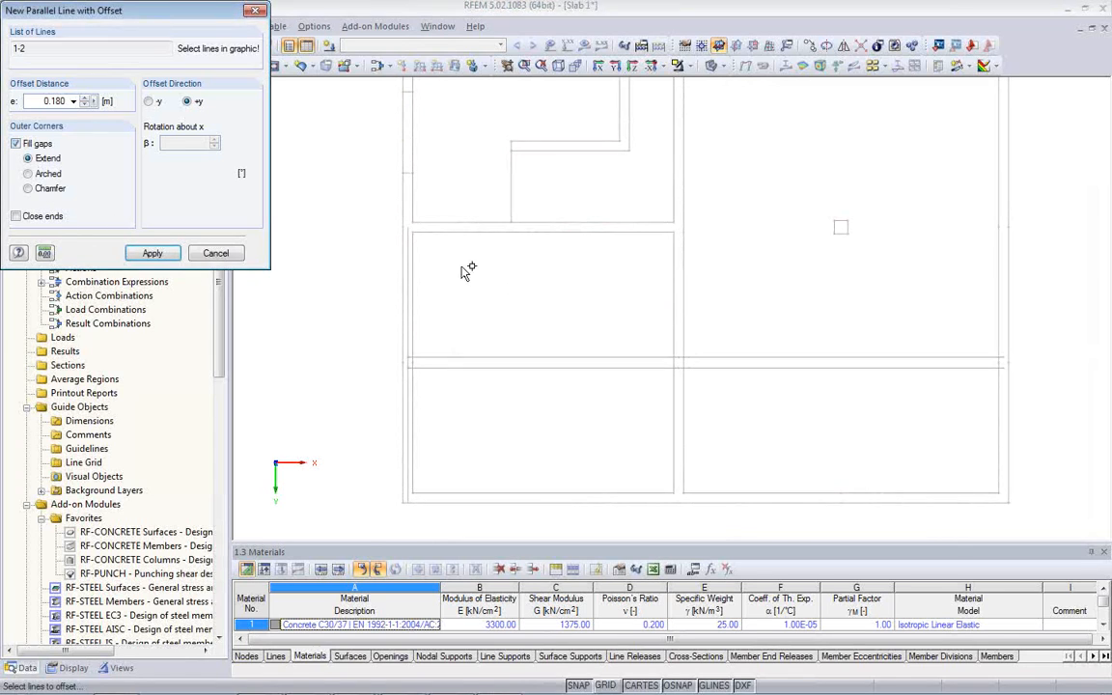
Add the upper segments of the left exterior wall and the top edge of the upper-left room to the offset lines.
{"action": "middle_click_drag", "start_coordinate": [464, 268], "coordinate": [464, 448]}
{"action": "left_click", "coordinate": [411, 308]}
{"action": "left_click", "coordinate": [411, 244]}
{"action": "scroll", "coordinate": [431, 99], "scroll_direction": "up", "scroll_amount": 4}
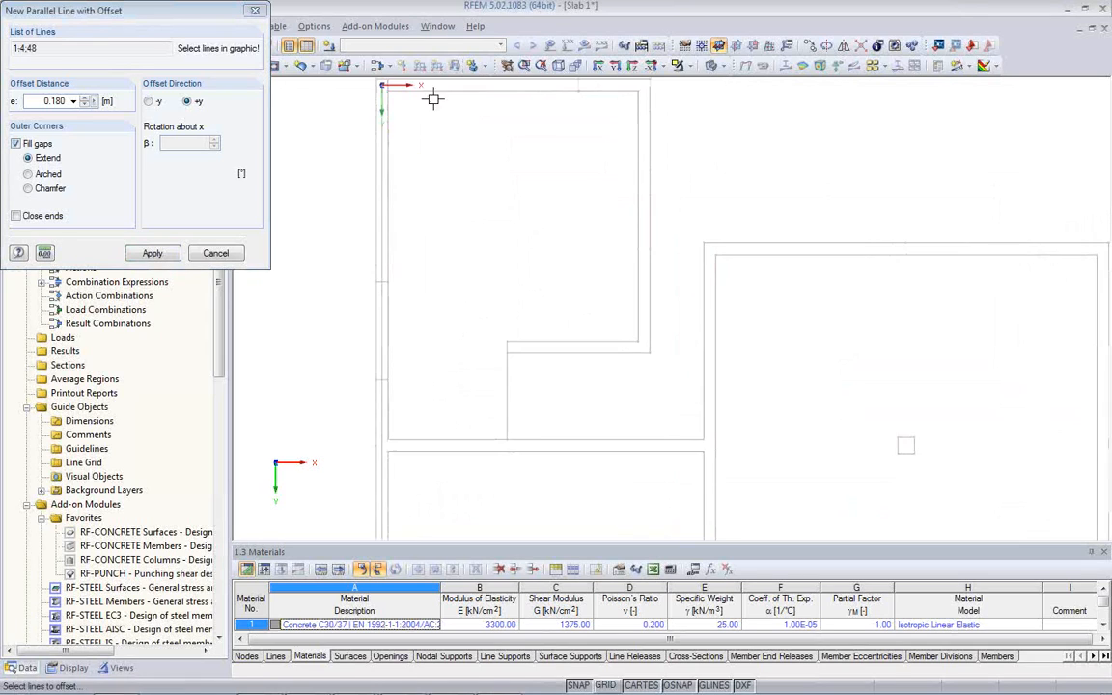
{"action": "scroll", "coordinate": [495, 293], "scroll_direction": "up", "scroll_amount": 2}
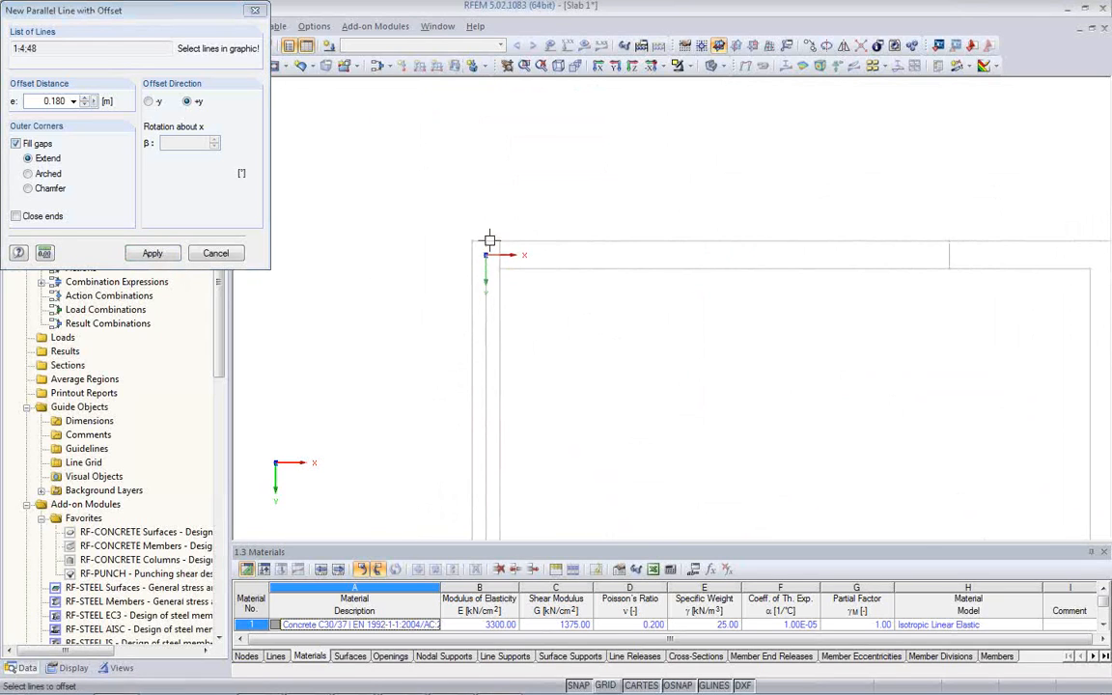
{"action": "middle_click_drag", "start_coordinate": [835, 274], "coordinate": [469, 295]}
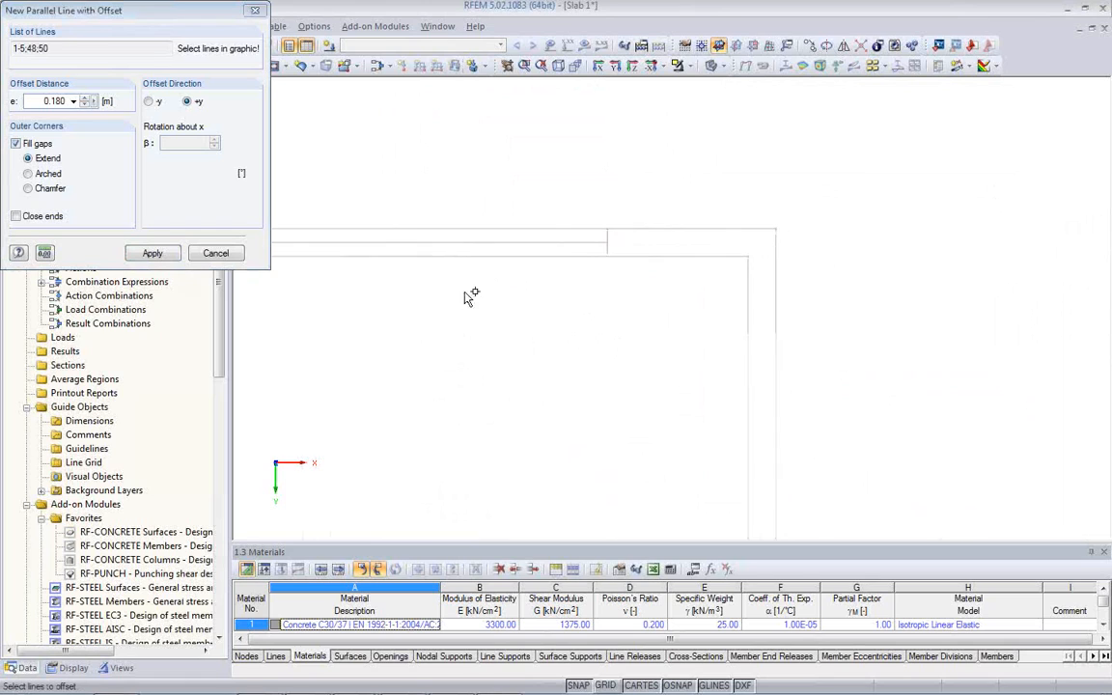
Add the upper-left room's remaining top edge, its right wall edge and its lower wall edge to the offset lines.
{"action": "left_click", "coordinate": [776, 363]}
{"action": "middle_click_drag", "start_coordinate": [566, 412], "coordinate": [595, 202]}
{"action": "scroll", "coordinate": [597, 225], "scroll_direction": "down", "scroll_amount": 2}
{"action": "scroll", "coordinate": [601, 225], "scroll_direction": "down", "scroll_amount": 1}
{"action": "left_click", "coordinate": [702, 385]}
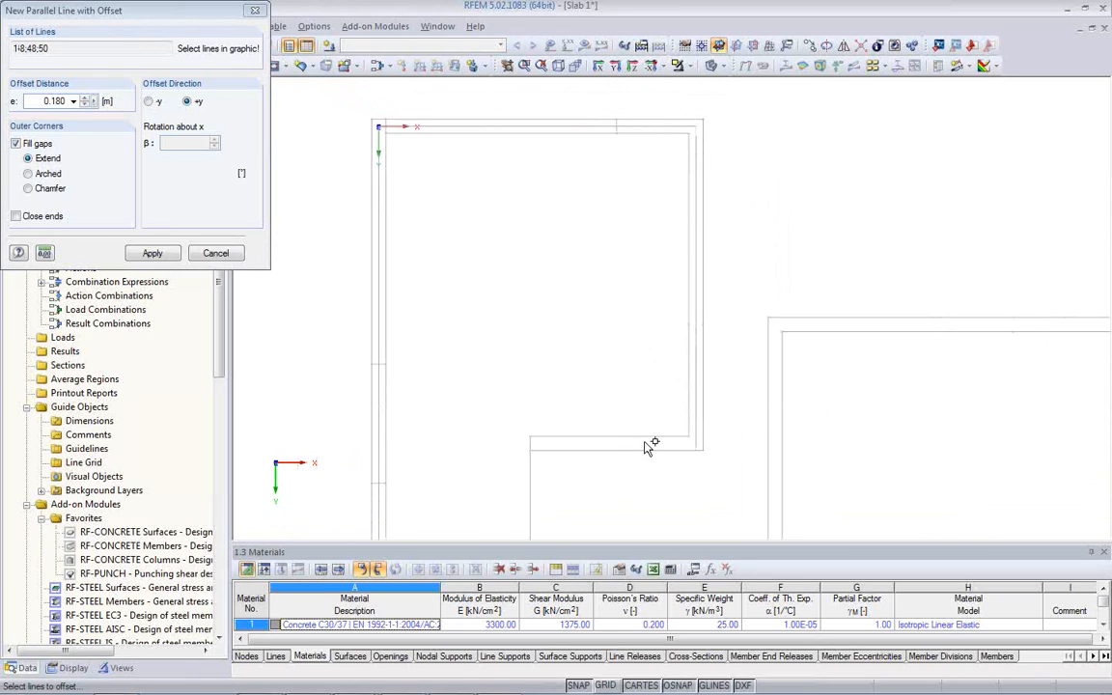
{"action": "mouse_move", "coordinate": [609, 477]}
{"action": "middle_mouse_down"}
{"action": "mouse_move", "coordinate": [626, 278]}
{"action": "mouse_move", "coordinate": [637, 272]}
{"action": "middle_mouse_up"}
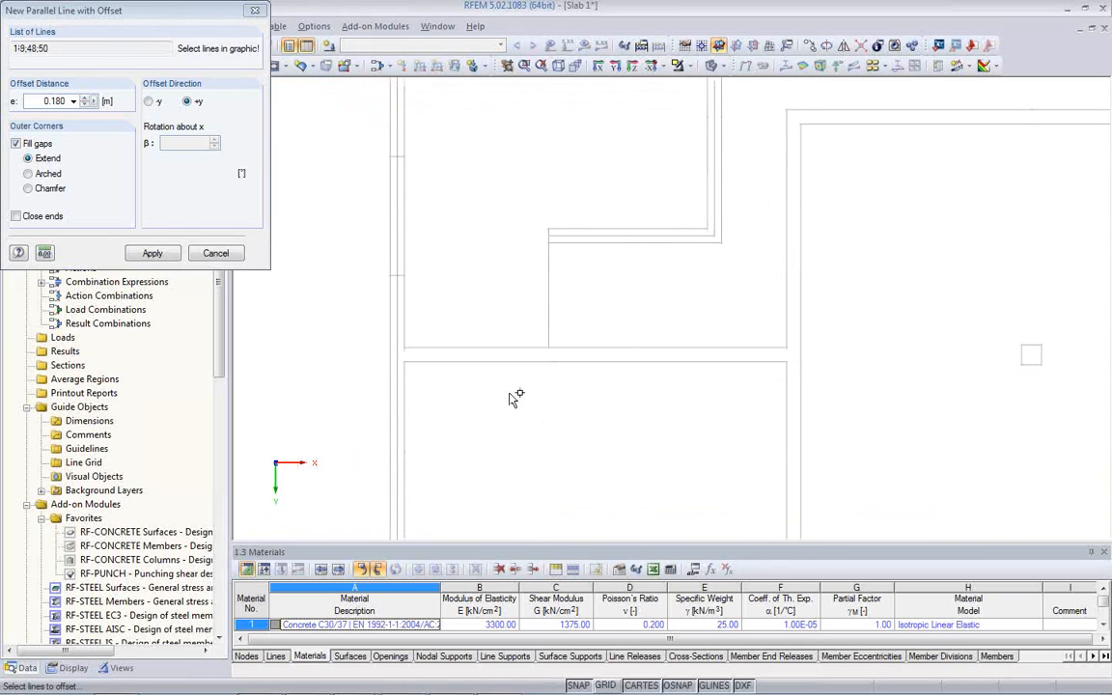
Add the horizontal wall below the upper-left room and the large right room's left, top and right edges to the offset lines.
{"action": "left_click", "coordinate": [527, 361]}
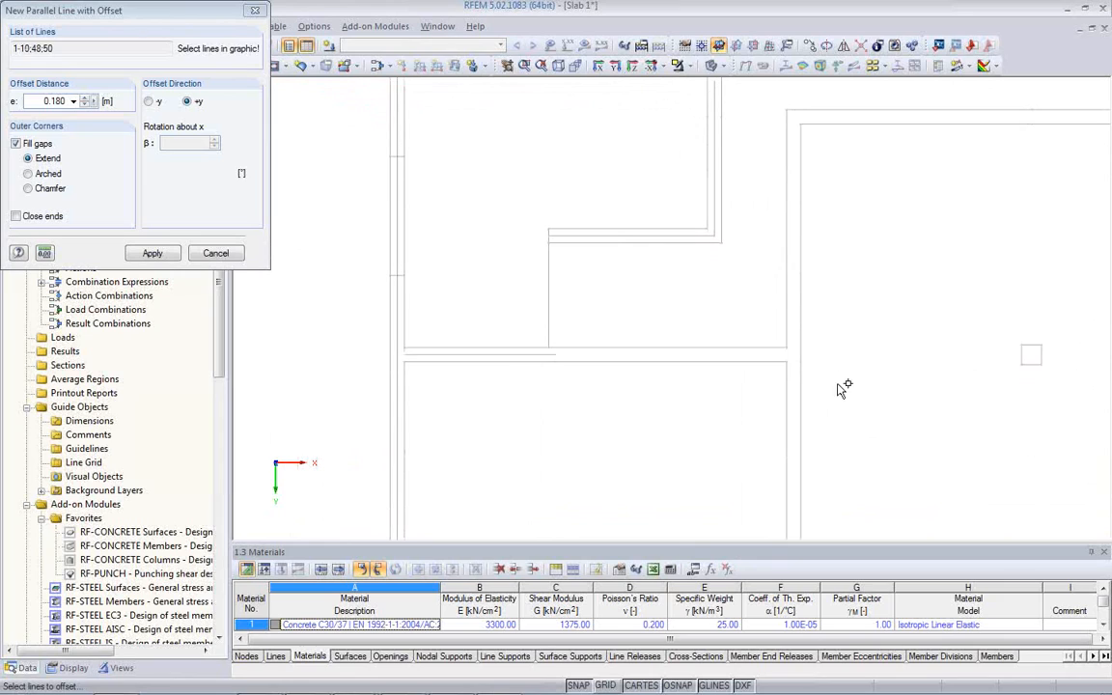
{"action": "left_click", "coordinate": [804, 316]}
{"action": "left_click", "coordinate": [828, 109]}
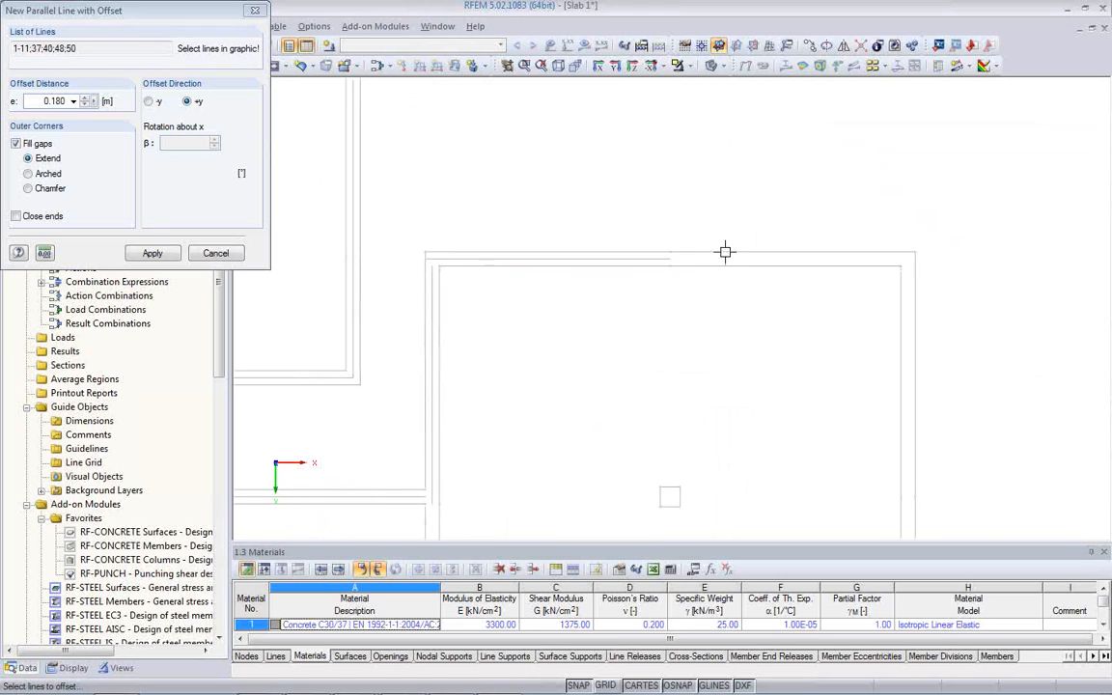
{"action": "left_click", "coordinate": [832, 290]}
{"action": "middle_click_drag", "start_coordinate": [707, 357], "coordinate": [748, 178]}
{"action": "left_click", "coordinate": [890, 374]}
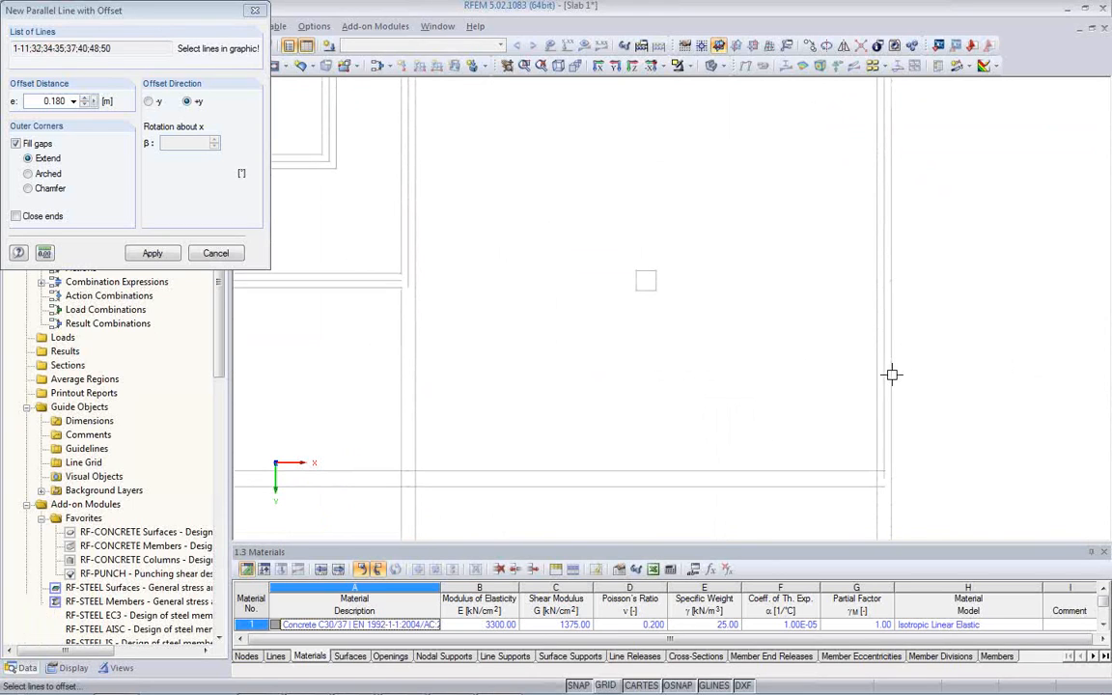
Add the right exterior wall's lower edge and the bottom exterior wall's edge segments to the offset lines.
{"action": "middle_click_drag", "start_coordinate": [767, 394], "coordinate": [731, 195]}
{"action": "left_click", "coordinate": [855, 381]}
{"action": "left_click", "coordinate": [761, 488]}
{"action": "middle_click_drag", "start_coordinate": [637, 426], "coordinate": [906, 416]}
{"action": "left_click", "coordinate": [781, 476]}
{"action": "left_click", "coordinate": [529, 475]}
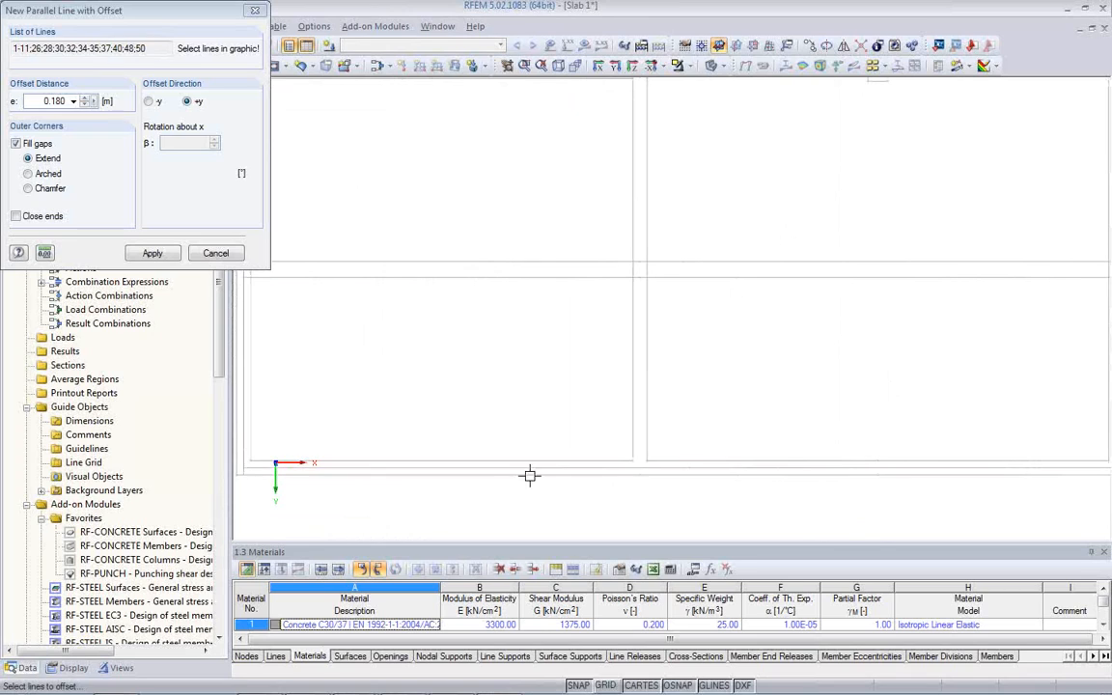
Add the full-width middle horizontal wall and the interior vertical wall edge to the offset lines.
{"action": "middle_click_drag", "start_coordinate": [486, 415], "coordinate": [659, 432]}
{"action": "left_click", "coordinate": [559, 296]}
{"action": "left_click", "coordinate": [559, 295]}
{"action": "left_click", "coordinate": [567, 280]}
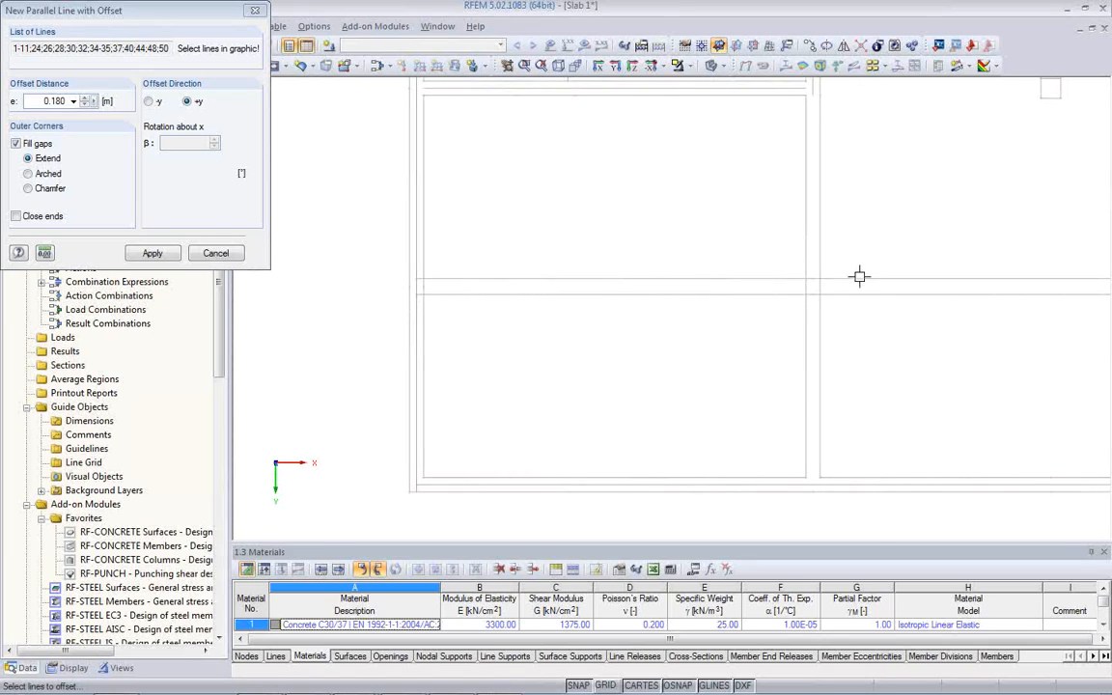
{"action": "middle_click_drag", "start_coordinate": [931, 356], "coordinate": [656, 388]}
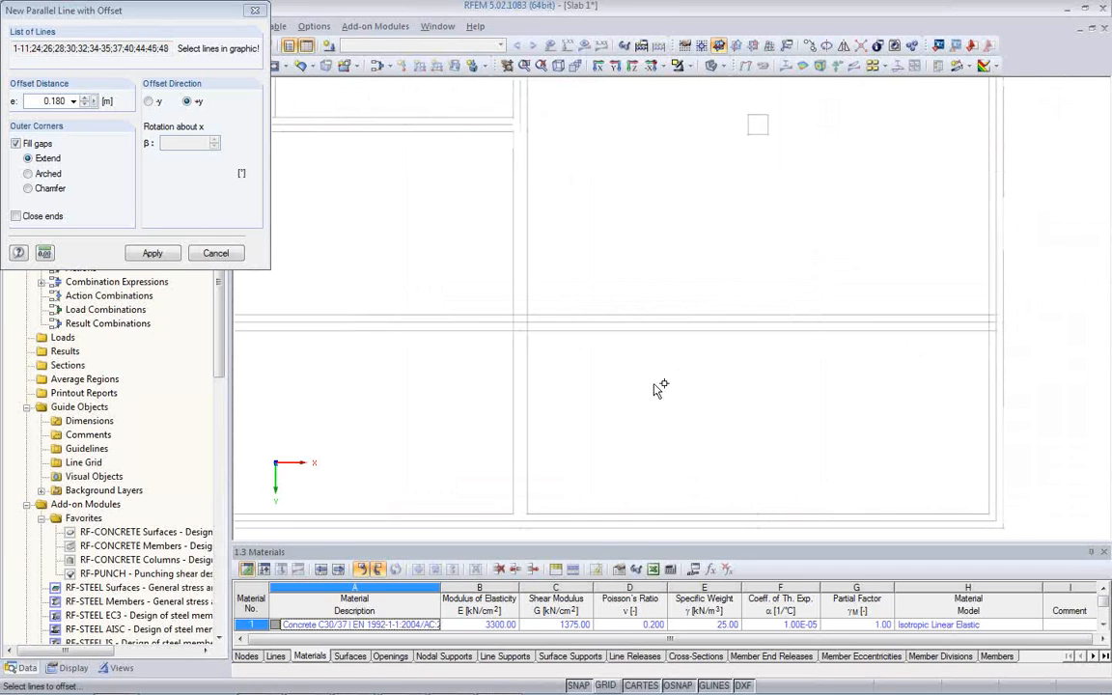
{"action": "left_click", "coordinate": [525, 420]}
Create the parallel centrelines from the selected wall edges and close the offset dialog.
{"action": "scroll", "coordinate": [610, 403], "scroll_direction": "down", "scroll_amount": 5}
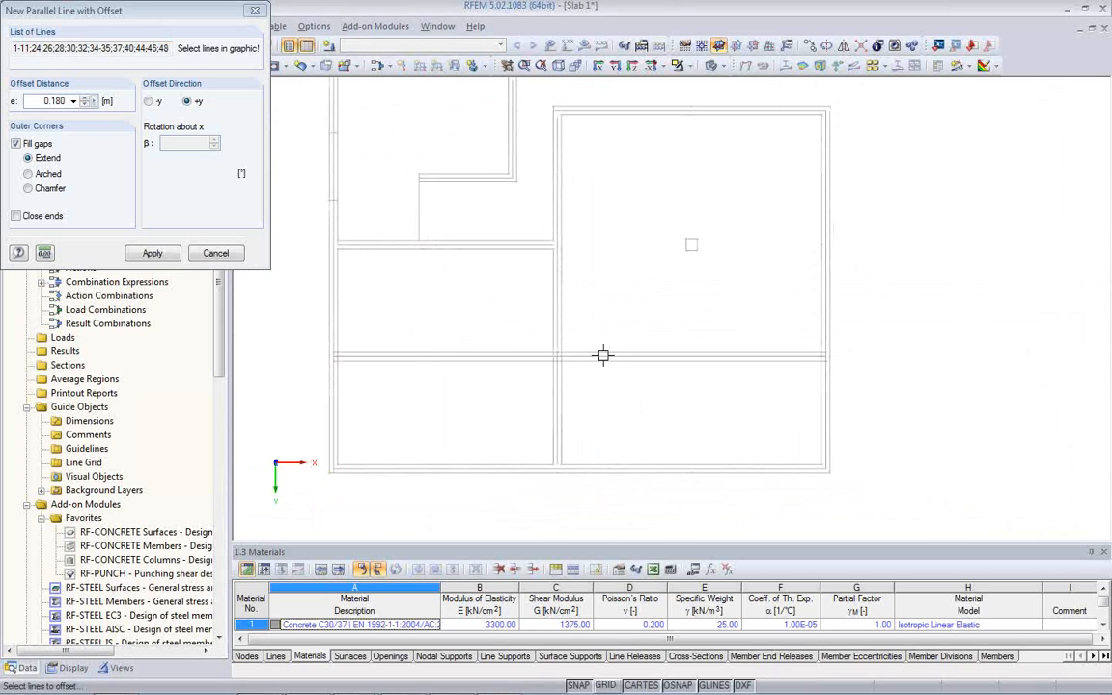
{"action": "scroll", "coordinate": [602, 355], "scroll_direction": "down", "scroll_amount": 3}
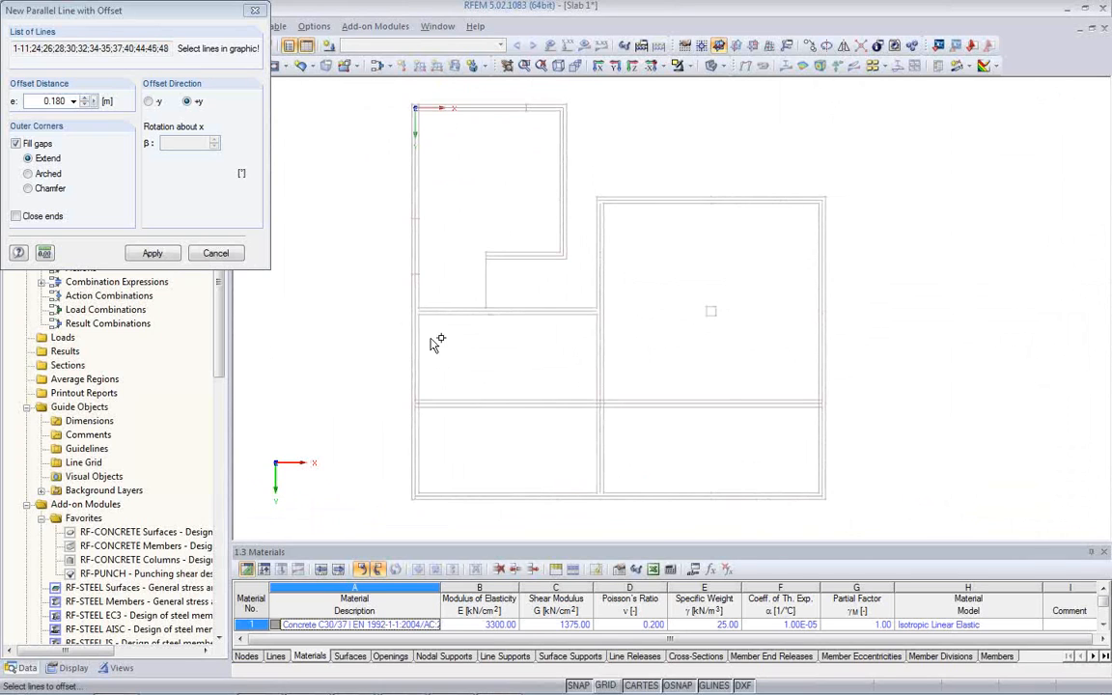
{"action": "left_click", "coordinate": [153, 253]}
{"action": "left_click", "coordinate": [215, 253]}
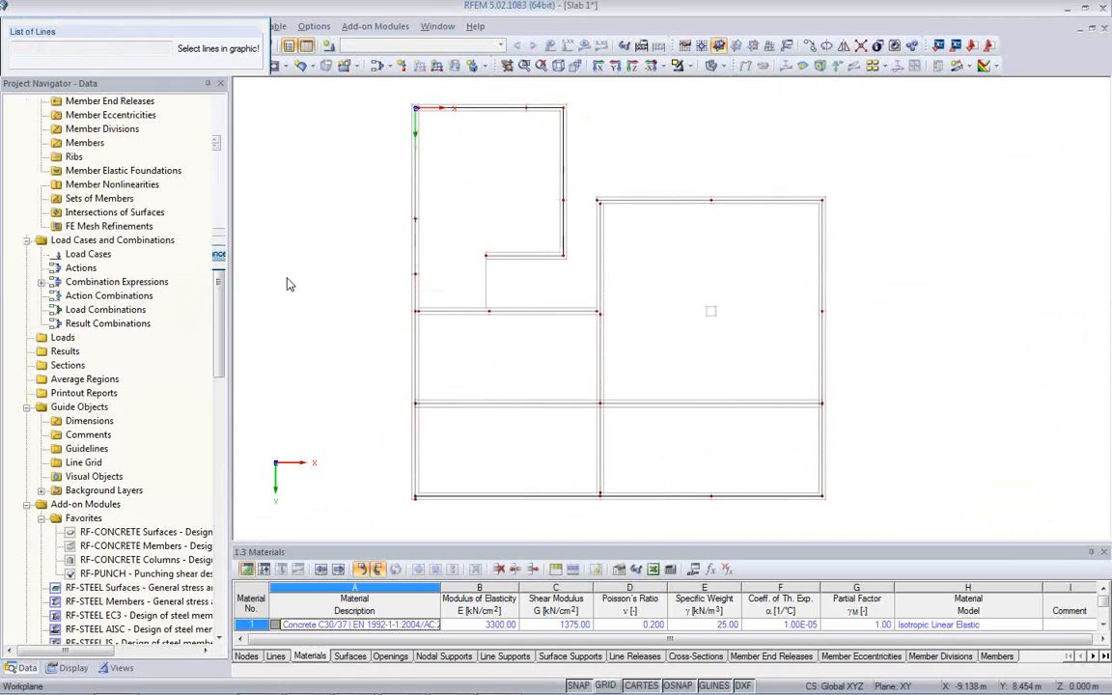
Draw a 3.000 m vertical line from the left end of the upper-left room's lower wall centreline to X 3.820, Y 11.000.
{"action": "scroll", "coordinate": [571, 462], "scroll_direction": "up", "scroll_amount": 3}
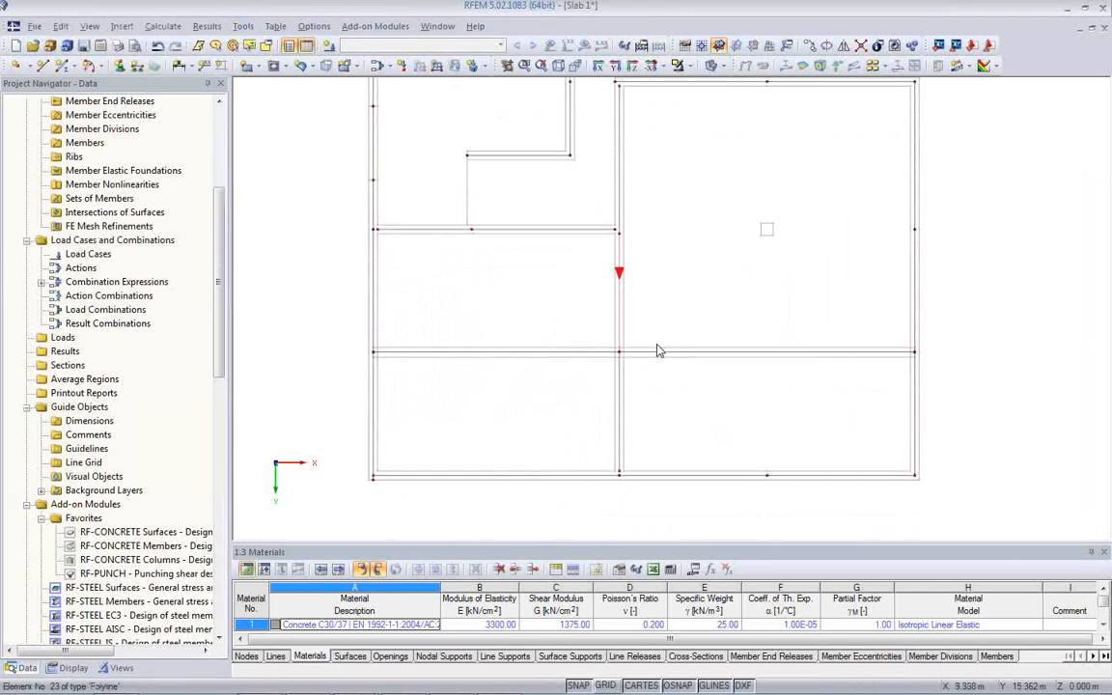
{"action": "scroll", "coordinate": [595, 295], "scroll_direction": "up", "scroll_amount": 2}
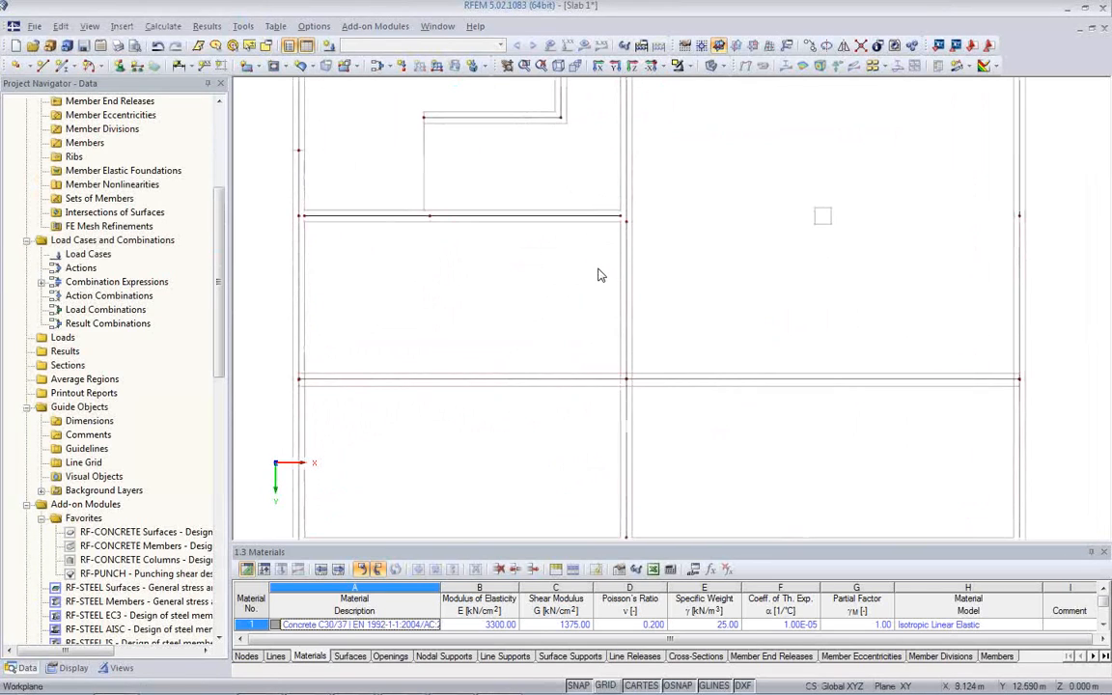
{"action": "scroll", "coordinate": [551, 268], "scroll_direction": "up", "scroll_amount": 3}
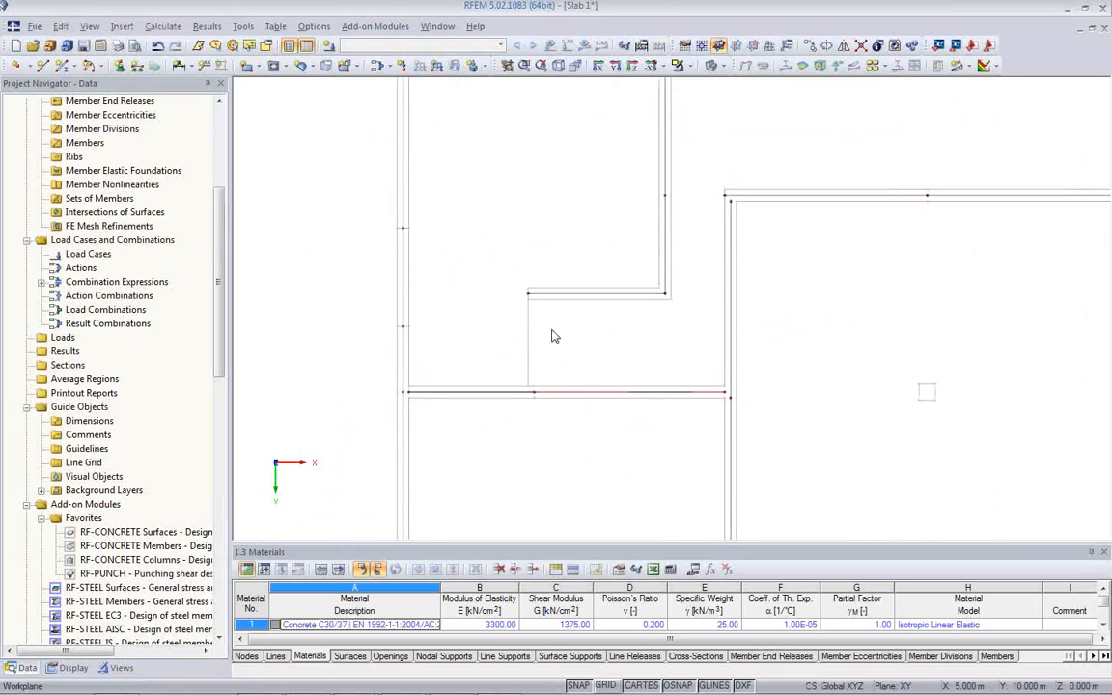
{"action": "middle_click_drag", "start_coordinate": [537, 384], "coordinate": [539, 336]}
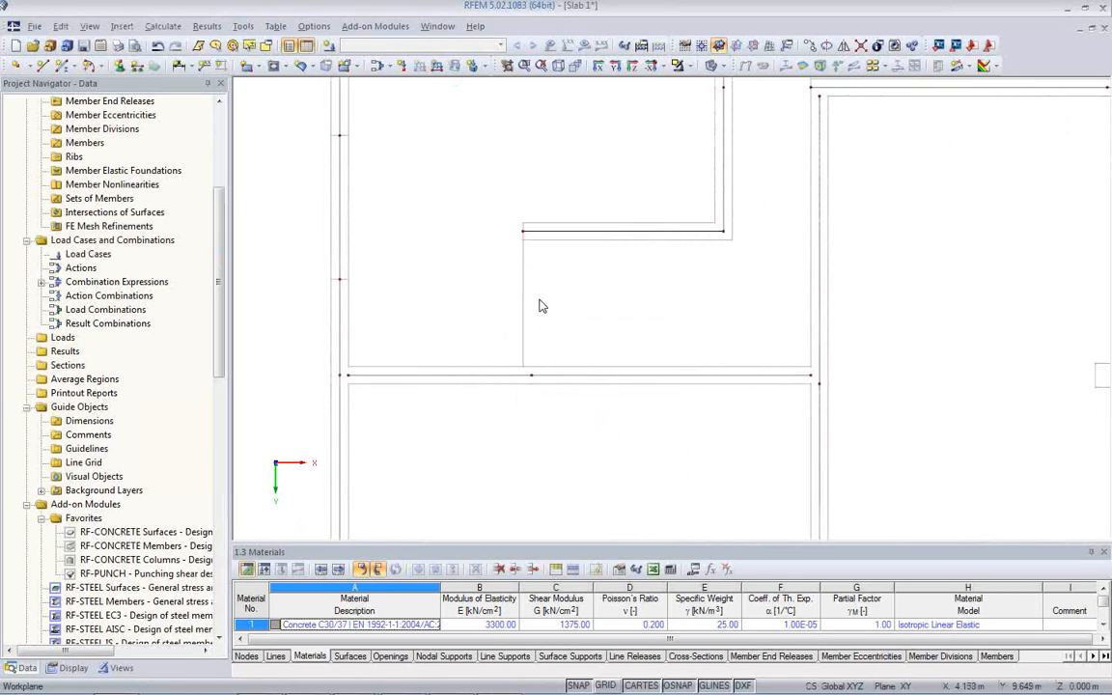
{"action": "scroll", "coordinate": [553, 328], "scroll_direction": "up", "scroll_amount": 1}
{"action": "middle_click_drag", "start_coordinate": [542, 315], "coordinate": [521, 285]}
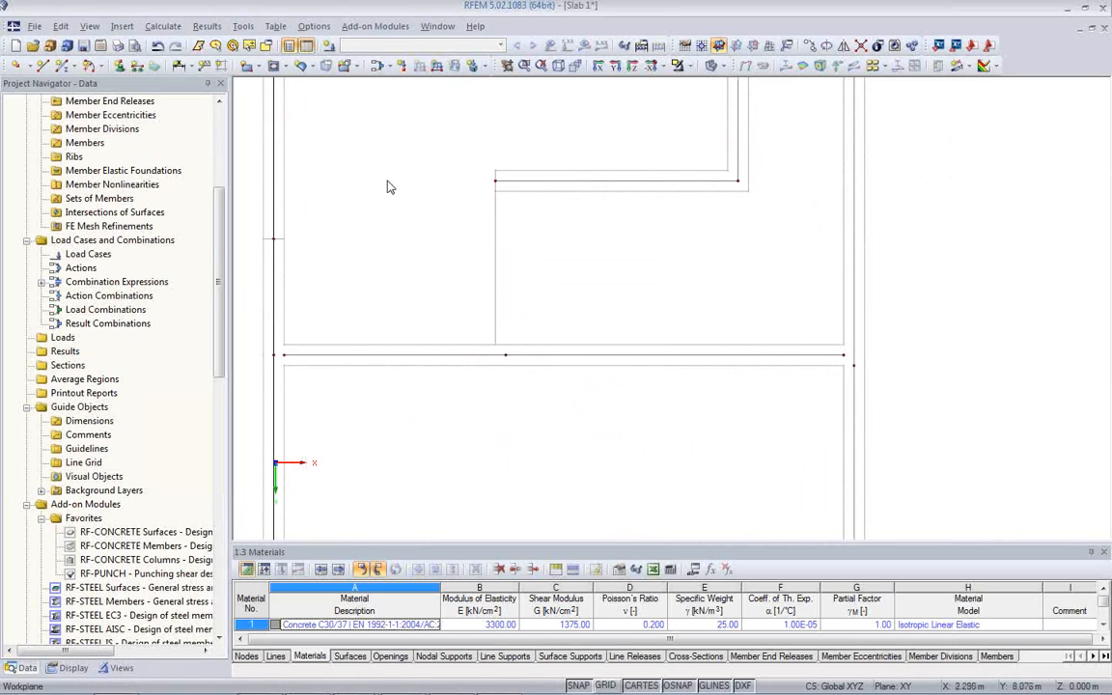
{"action": "left_click", "coordinate": [42, 65]}
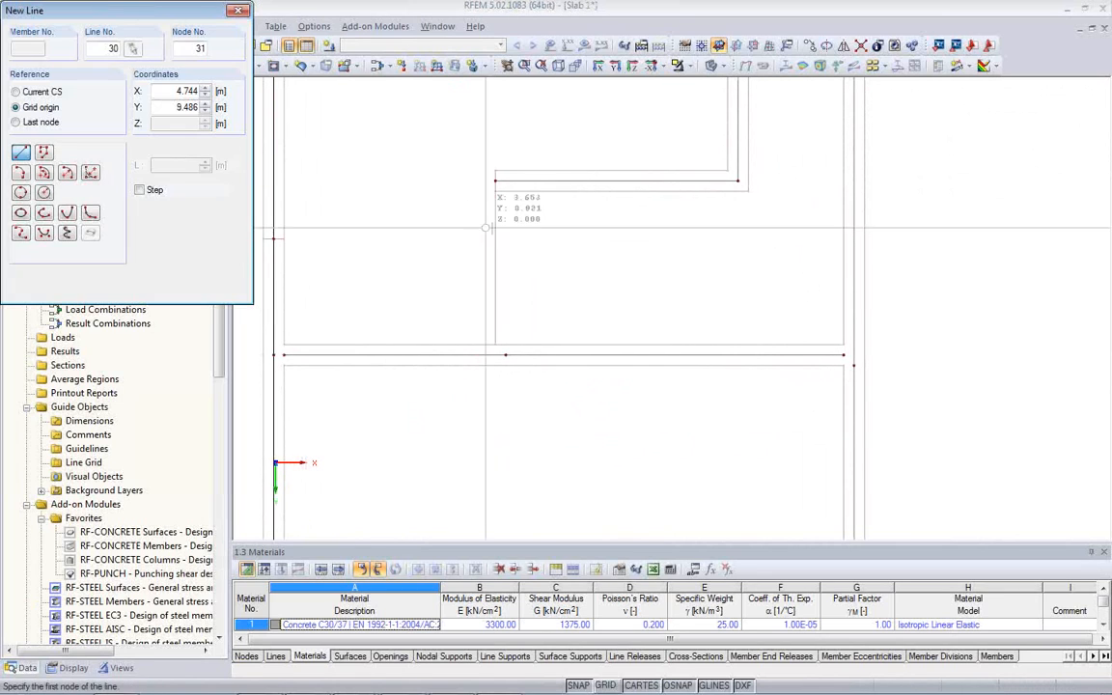
{"action": "left_click", "coordinate": [495, 181]}
{"action": "scroll", "coordinate": [500, 384], "scroll_direction": "up", "scroll_amount": 7}
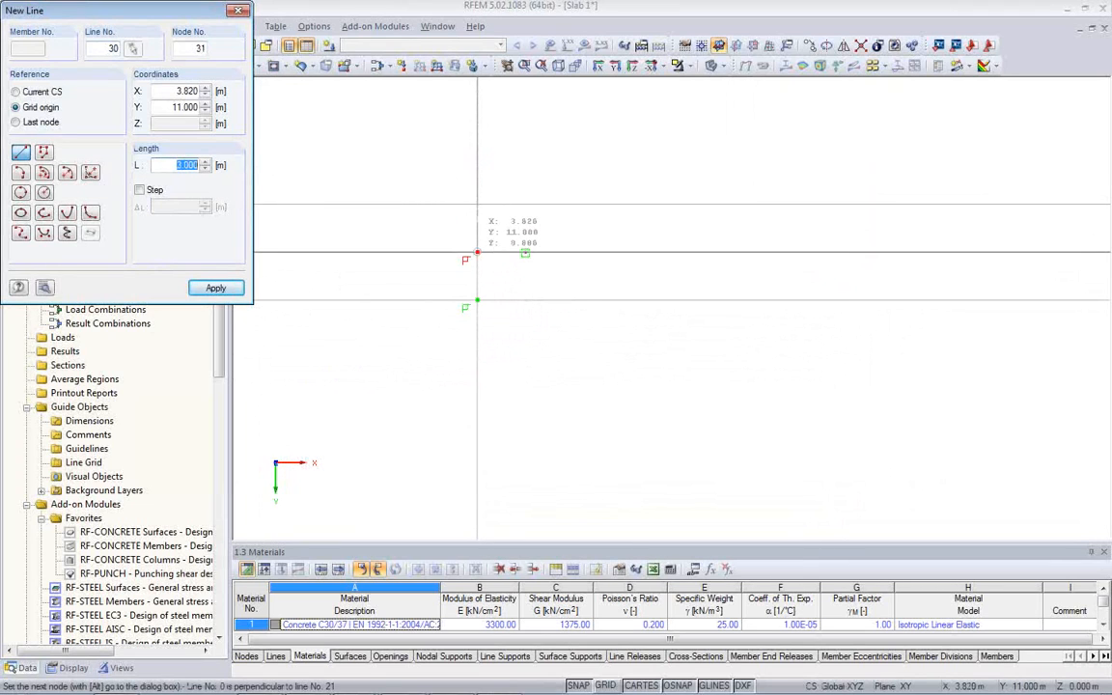
{"action": "left_click", "coordinate": [477, 252]}
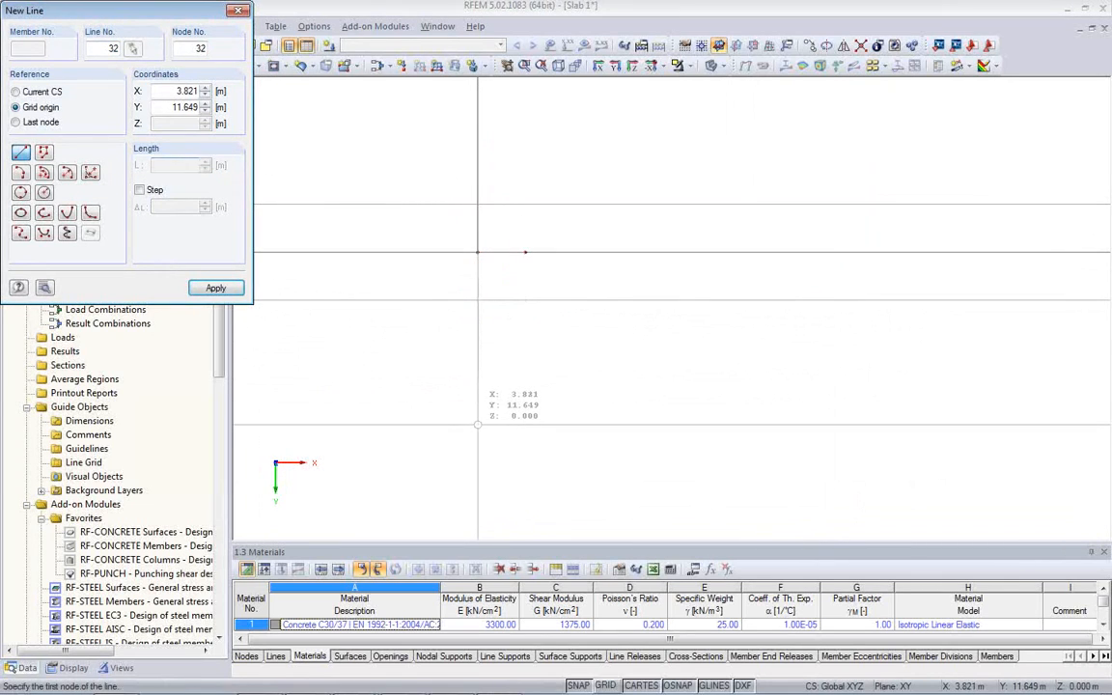
{"action": "key", "text": "Escape"}
Delete the short line piece beside the new vertical line's foot and move the adjacent node onto that foot.
{"action": "scroll", "coordinate": [482, 303], "scroll_direction": "up", "scroll_amount": 1}
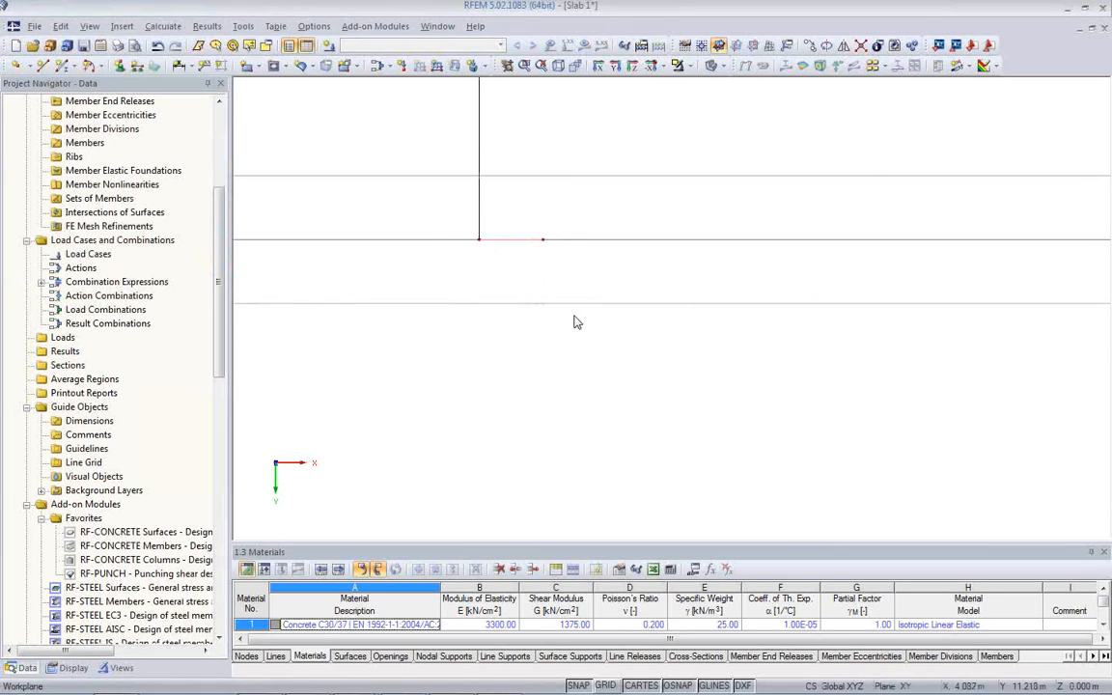
{"action": "key", "text": "Delete"}
{"action": "left_click_drag", "start_coordinate": [541, 240], "coordinate": [479, 241]}
{"action": "scroll", "coordinate": [479, 330], "scroll_direction": "down", "scroll_amount": 3}
Move the left end node of the horizontal wall centreline at Y 11.000 onto the left exterior wall centreline.
{"action": "middle_click_drag", "start_coordinate": [473, 338], "coordinate": [726, 363]}
{"action": "middle_click_drag", "start_coordinate": [397, 375], "coordinate": [677, 406]}
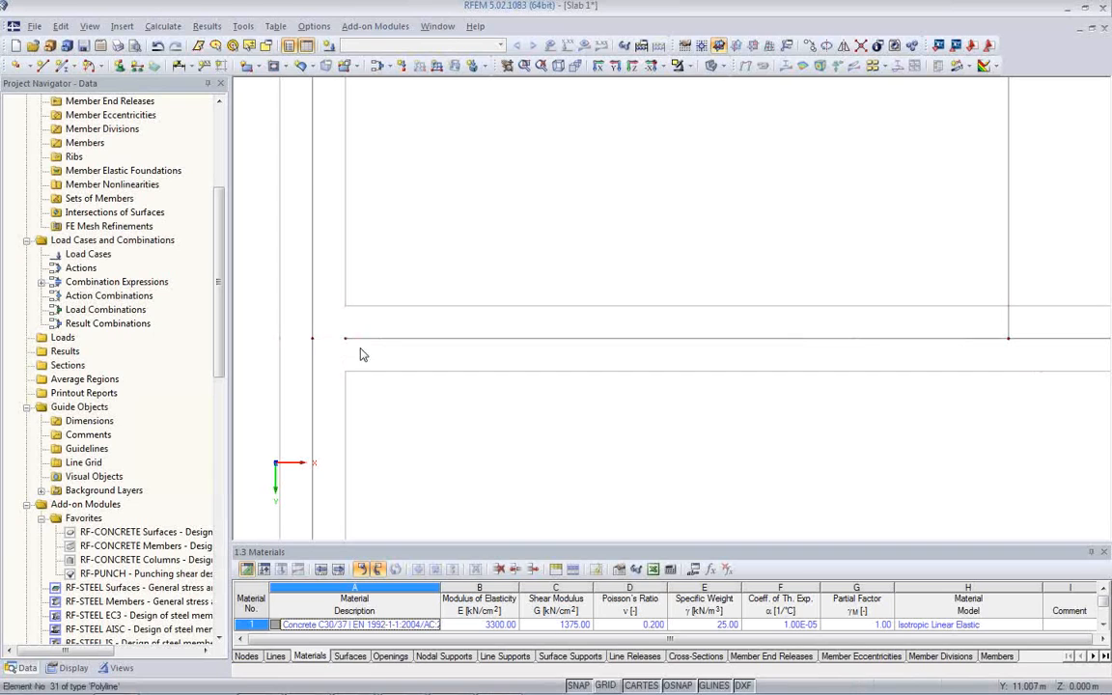
{"action": "middle_click_drag", "start_coordinate": [359, 291], "coordinate": [305, 339]}
Extend the right end of the same horizontal centreline to the interior vertical wall centreline at X 10.000, Y 11.000.
{"action": "mouse_move", "coordinate": [1100, 440]}
{"action": "middle_mouse_down"}
{"action": "mouse_move", "coordinate": [837, 425]}
{"action": "mouse_move", "coordinate": [553, 372]}
{"action": "middle_mouse_up"}
{"action": "mouse_move", "coordinate": [790, 382]}
{"action": "middle_mouse_down"}
{"action": "mouse_move", "coordinate": [554, 387]}
{"action": "mouse_move", "coordinate": [444, 370]}
{"action": "middle_mouse_up"}
{"action": "scroll", "coordinate": [628, 364], "scroll_direction": "up", "scroll_amount": 1}
{"action": "scroll", "coordinate": [628, 371], "scroll_direction": "up", "scroll_amount": 1}
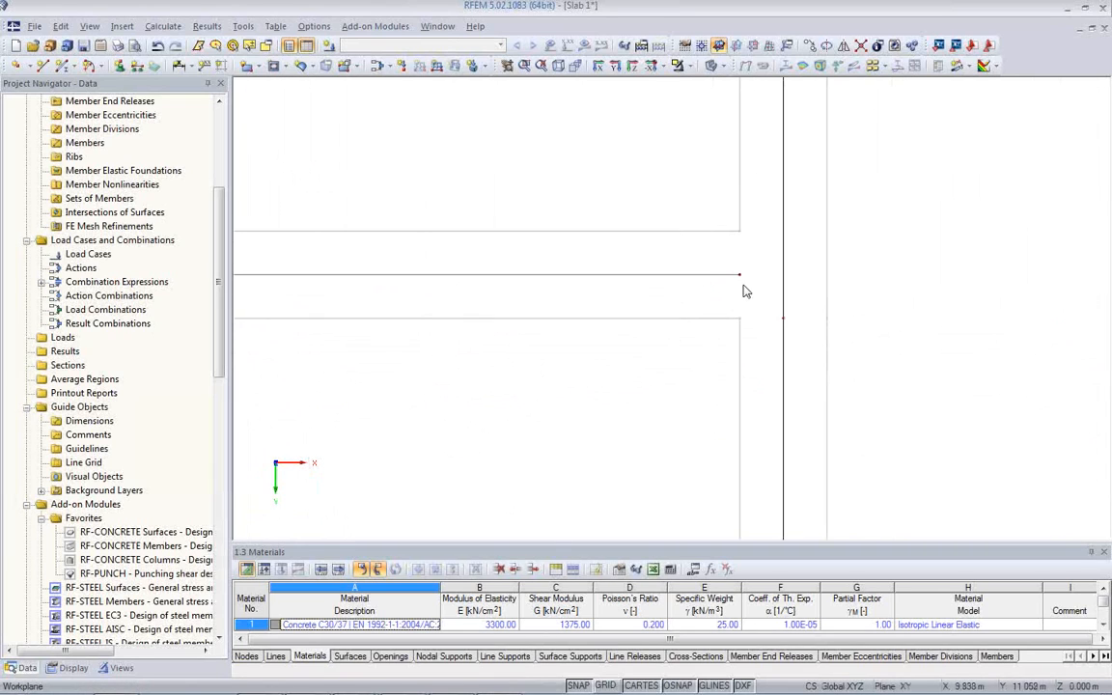
{"action": "scroll", "coordinate": [773, 305], "scroll_direction": "up", "scroll_amount": 1}
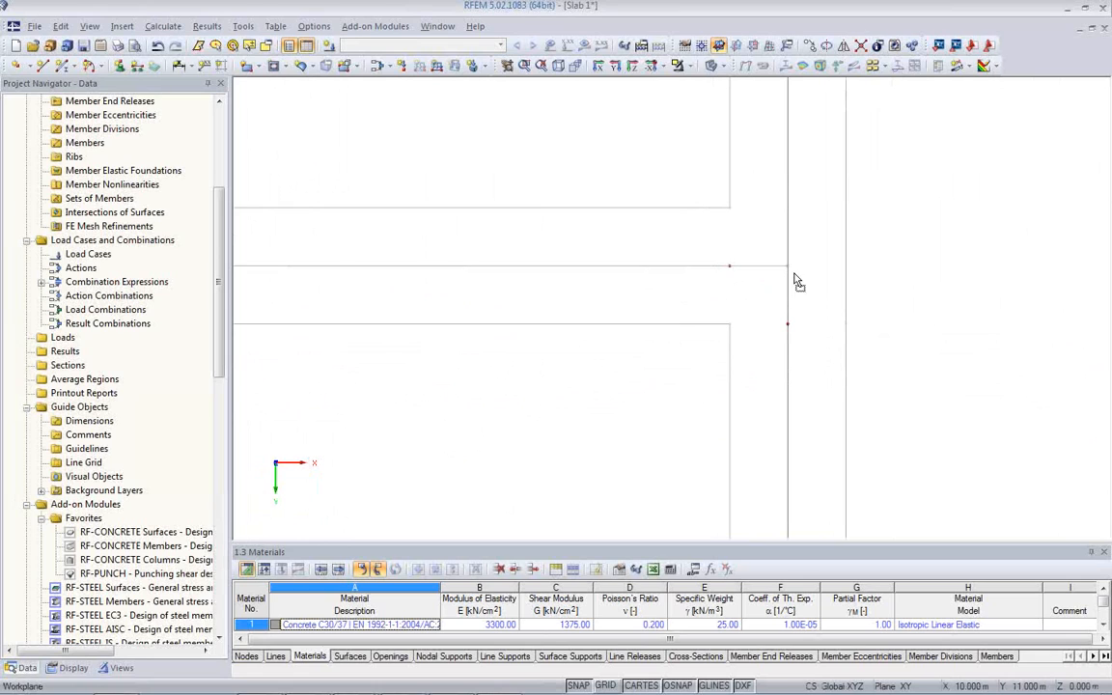
{"action": "left_click_drag", "start_coordinate": [794, 274], "coordinate": [794, 273]}
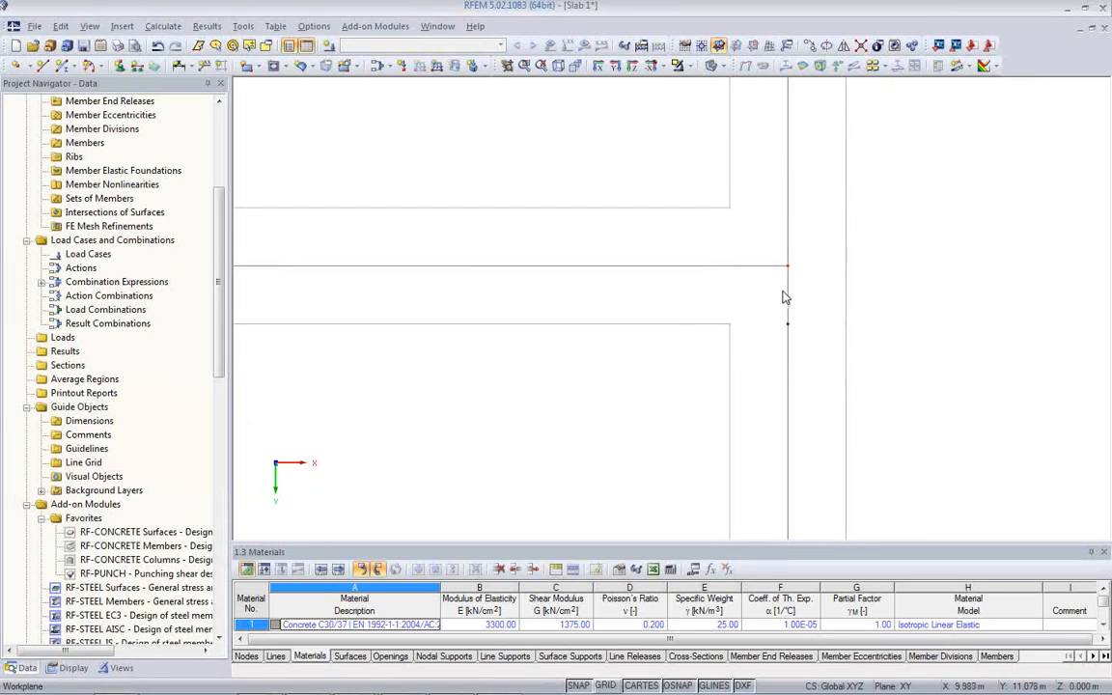
Delete the short vertical line piece below the junction and join the lower interior wall centreline to the junction node.
{"action": "left_click", "coordinate": [788, 294]}
{"action": "key", "text": "Delete"}
{"action": "scroll", "coordinate": [790, 294], "scroll_direction": "down", "scroll_amount": 2}
{"action": "scroll", "coordinate": [791, 297], "scroll_direction": "down", "scroll_amount": 3}
{"action": "middle_click_drag", "start_coordinate": [760, 230], "coordinate": [738, 450]}
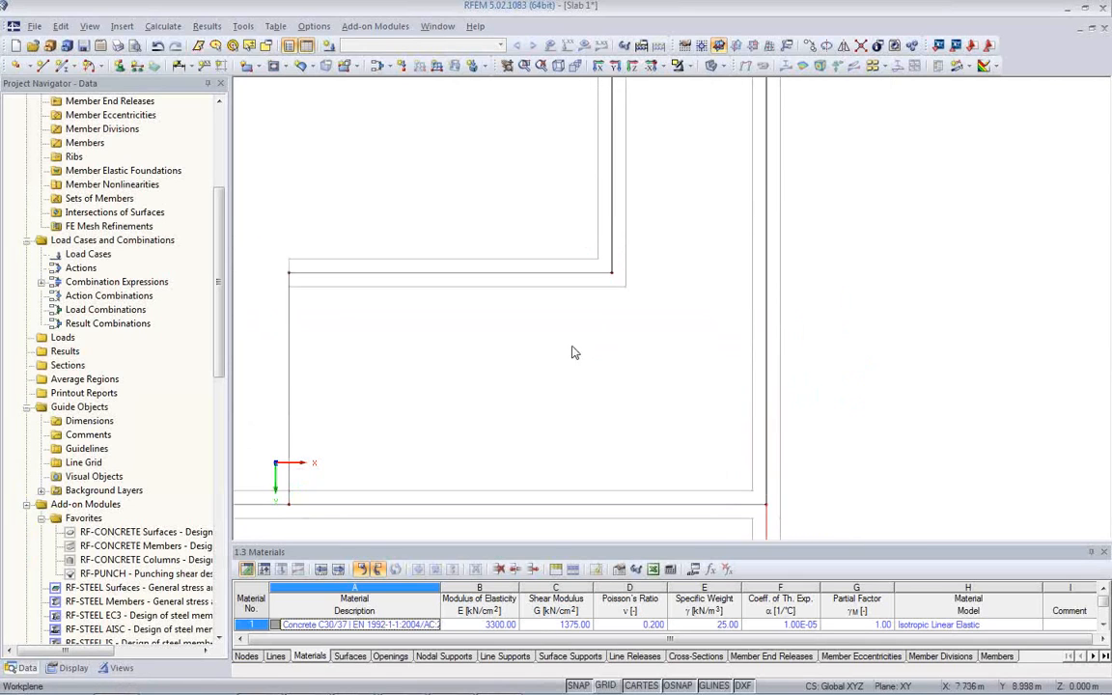
Delete the intermediate node on the upper-left room's right wall centreline, merging the joined lines.
{"action": "scroll", "coordinate": [687, 294], "scroll_direction": "down", "scroll_amount": 2}
{"action": "middle_click_drag", "start_coordinate": [696, 171], "coordinate": [712, 310]}
{"action": "scroll", "coordinate": [638, 293], "scroll_direction": "up", "scroll_amount": 2}
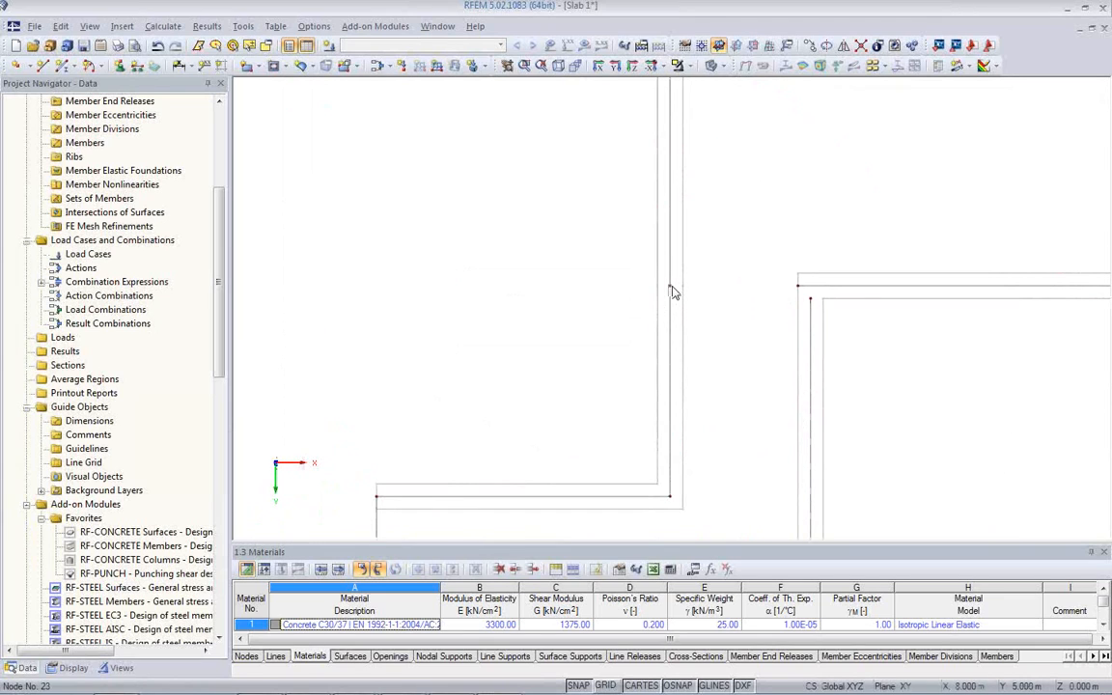
{"action": "right_click", "coordinate": [673, 294]}
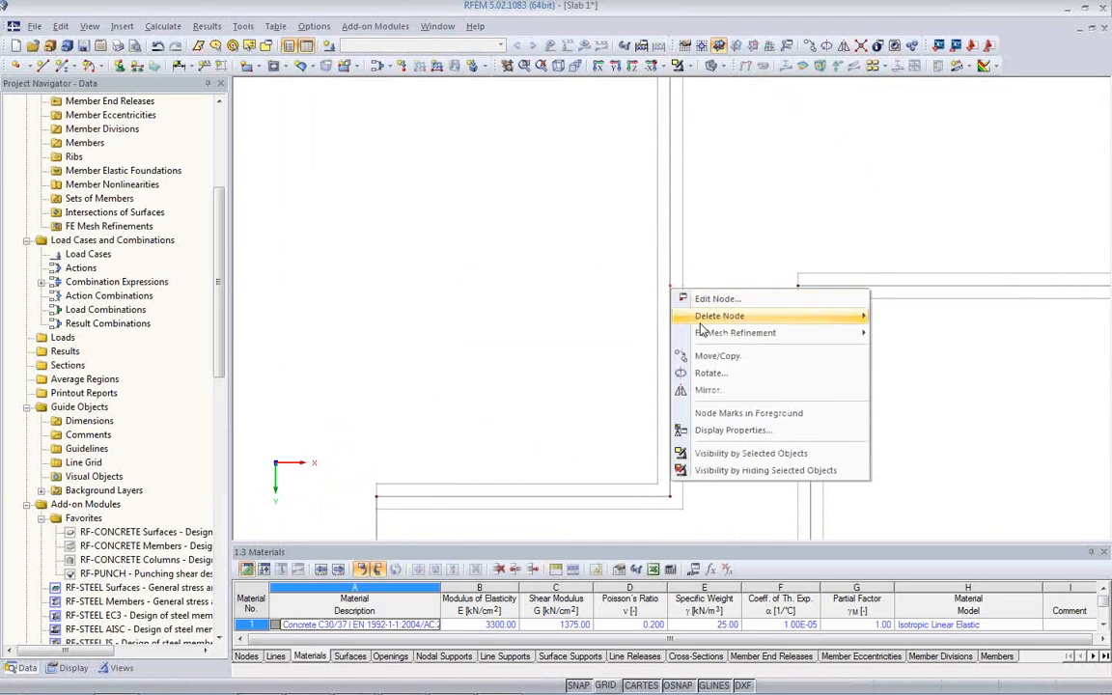
{"action": "mouse_move", "coordinate": [713, 322]}
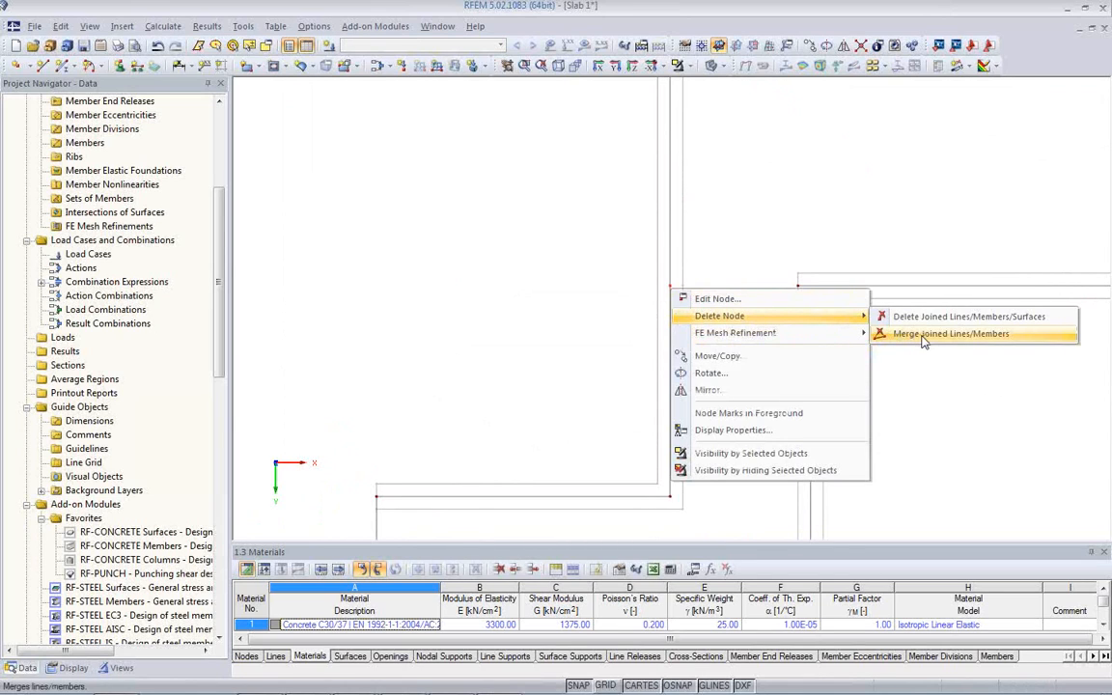
{"action": "left_click", "coordinate": [923, 336]}
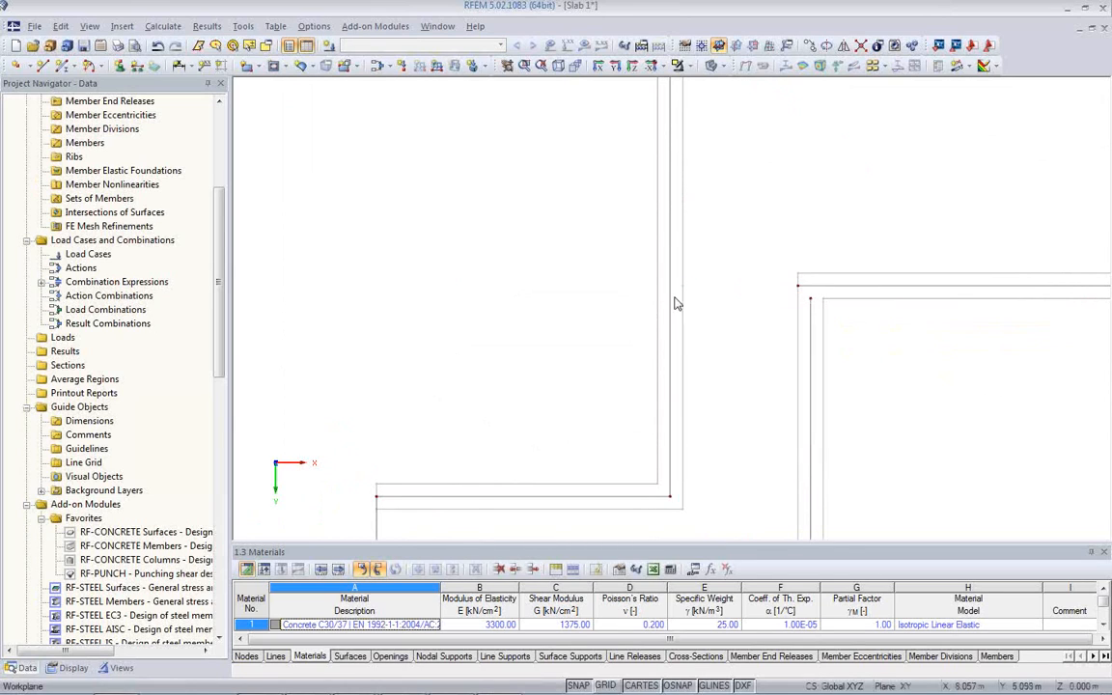
Join the top and left wall centrelines of the large right room at its upper-left corner.
{"action": "mouse_move", "coordinate": [752, 334]}
{"action": "middle_mouse_down"}
{"action": "mouse_move", "coordinate": [665, 322]}
{"action": "mouse_move", "coordinate": [602, 284]}
{"action": "middle_mouse_up"}
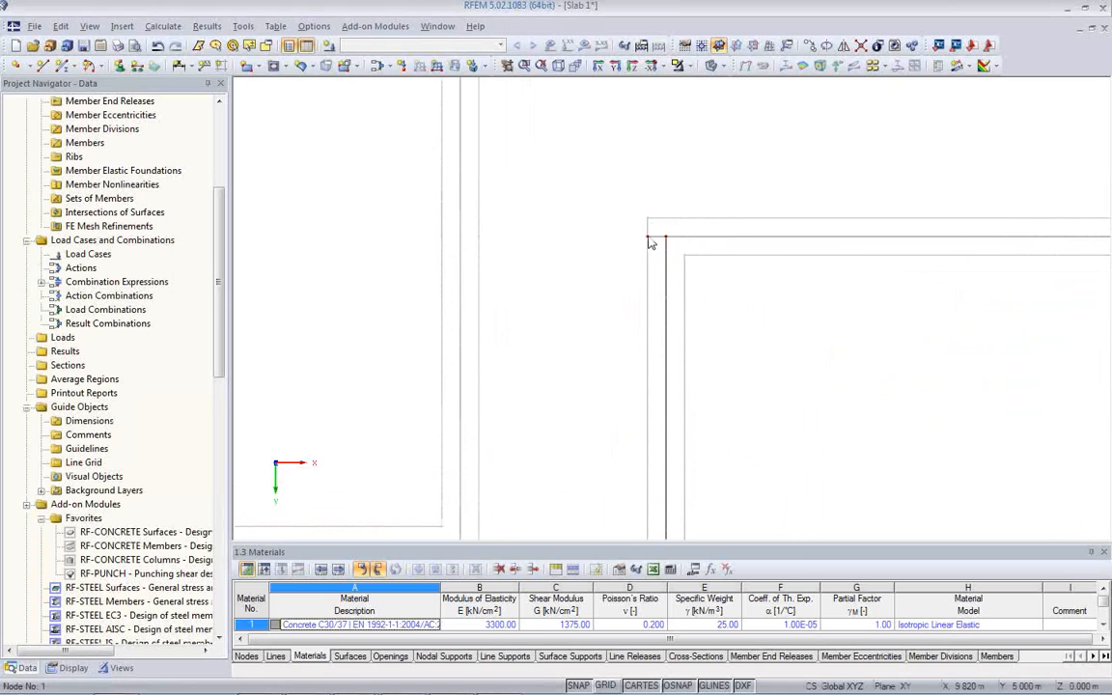
{"action": "middle_click_drag", "start_coordinate": [739, 284], "coordinate": [597, 278]}
Close the small gap in the right exterior wall centreline by moving its node to the middle wall junction at X 22.000, Y 16.000.
{"action": "scroll", "coordinate": [667, 280], "scroll_direction": "down", "scroll_amount": 3}
{"action": "middle_click_drag", "start_coordinate": [840, 311], "coordinate": [504, 290]}
{"action": "mouse_move", "coordinate": [710, 297]}
{"action": "middle_mouse_down"}
{"action": "mouse_move", "coordinate": [622, 191]}
{"action": "mouse_move", "coordinate": [599, 137]}
{"action": "middle_mouse_up"}
{"action": "middle_click_drag", "start_coordinate": [641, 395], "coordinate": [748, 161]}
{"action": "scroll", "coordinate": [746, 184], "scroll_direction": "up", "scroll_amount": 1}
{"action": "scroll", "coordinate": [769, 256], "scroll_direction": "down", "scroll_amount": 3}
{"action": "scroll", "coordinate": [836, 410], "scroll_direction": "up", "scroll_amount": 2}
{"action": "scroll", "coordinate": [876, 407], "scroll_direction": "up", "scroll_amount": 10}
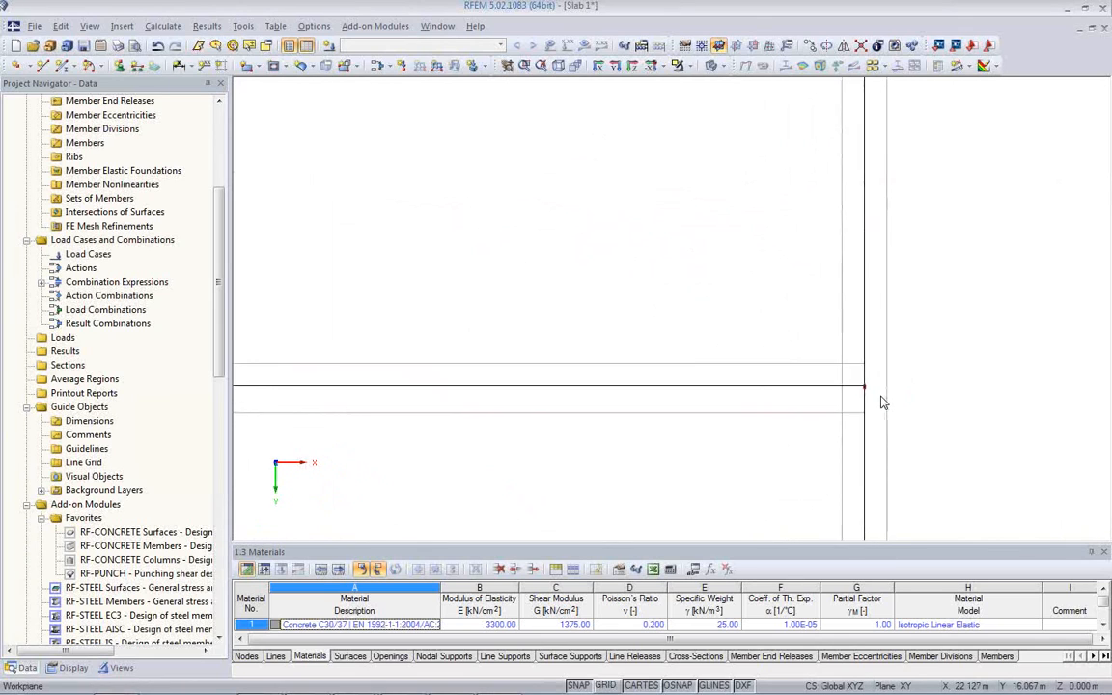
{"action": "scroll", "coordinate": [855, 376], "scroll_direction": "up", "scroll_amount": 3}
{"action": "scroll", "coordinate": [776, 343], "scroll_direction": "up", "scroll_amount": 5}
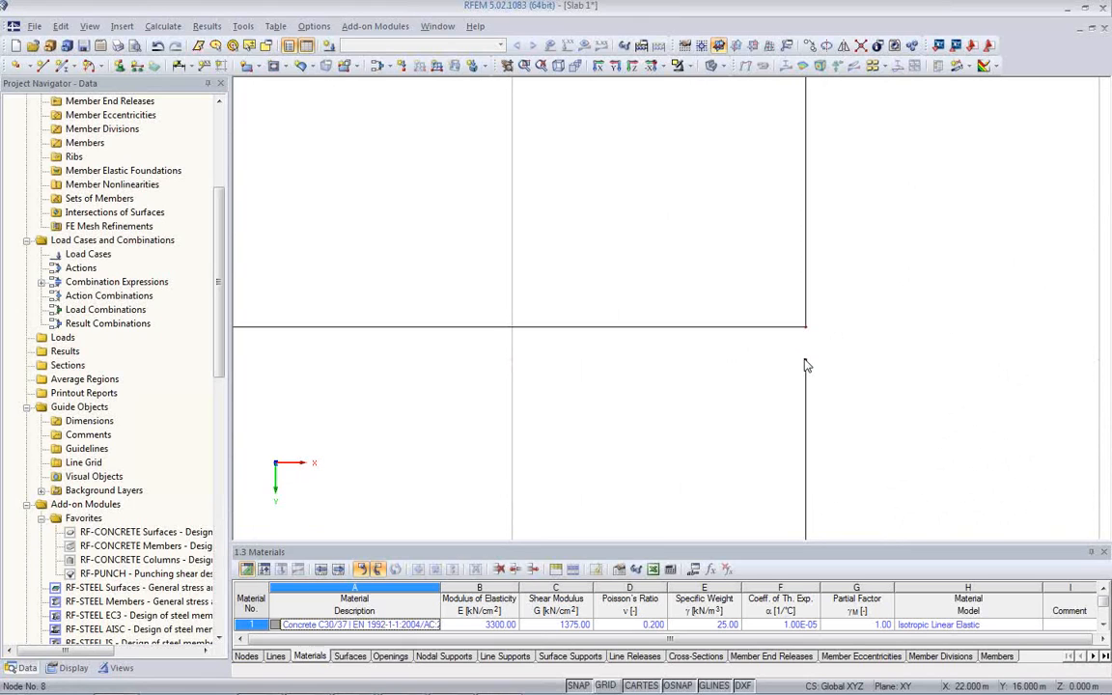
{"action": "middle_click_drag", "start_coordinate": [717, 373], "coordinate": [727, 287]}
Extend the lower end of the interior vertical wall centreline to the bottom exterior wall centreline.
{"action": "scroll", "coordinate": [727, 290], "scroll_direction": "down", "scroll_amount": 4}
{"action": "scroll", "coordinate": [744, 483], "scroll_direction": "up", "scroll_amount": 3}
{"action": "scroll", "coordinate": [775, 440], "scroll_direction": "up", "scroll_amount": 1}
{"action": "scroll", "coordinate": [679, 438], "scroll_direction": "down", "scroll_amount": 1}
{"action": "middle_click_drag", "start_coordinate": [368, 415], "coordinate": [797, 482]}
{"action": "scroll", "coordinate": [700, 470], "scroll_direction": "down", "scroll_amount": 2}
{"action": "scroll", "coordinate": [649, 467], "scroll_direction": "down", "scroll_amount": 1}
{"action": "middle_click_drag", "start_coordinate": [445, 461], "coordinate": [650, 409]}
{"action": "scroll", "coordinate": [587, 430], "scroll_direction": "up", "scroll_amount": 4}
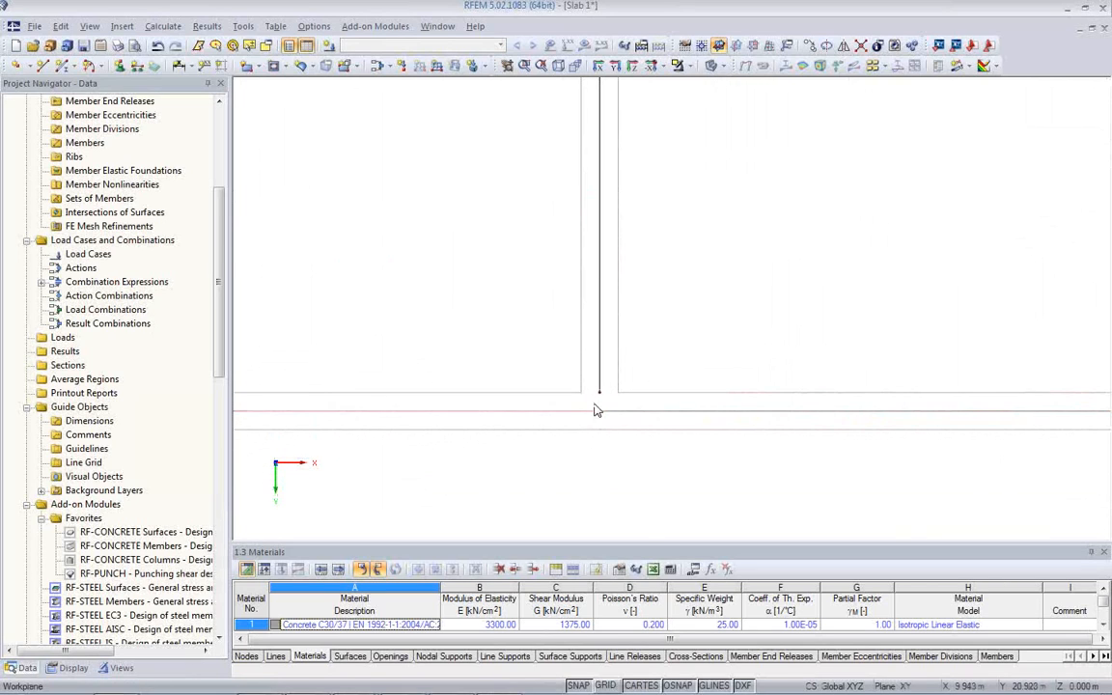
{"action": "left_click_drag", "start_coordinate": [600, 396], "coordinate": [599, 411]}
Move the left exterior wall's bottom end node to the lower-left centreline corner at X 0.000, Y 21.000.
{"action": "middle_click_drag", "start_coordinate": [494, 378], "coordinate": [794, 402]}
{"action": "middle_click_drag", "start_coordinate": [307, 413], "coordinate": [734, 415]}
{"action": "scroll", "coordinate": [333, 430], "scroll_direction": "up", "scroll_amount": 3}
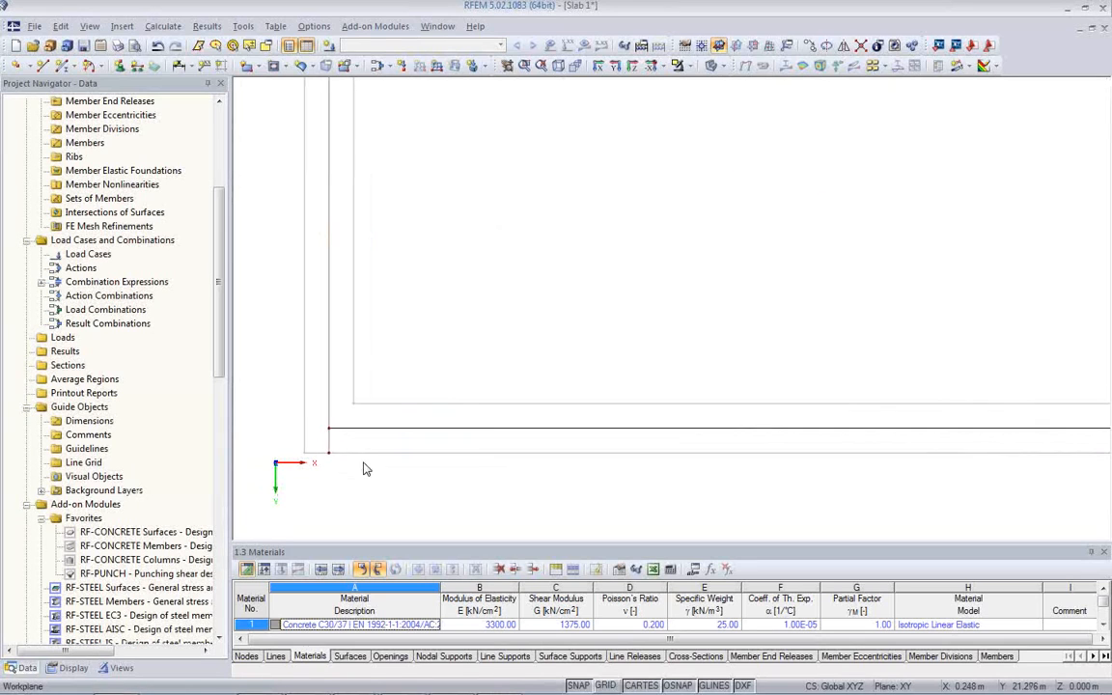
{"action": "scroll", "coordinate": [303, 452], "scroll_direction": "up", "scroll_amount": 2}
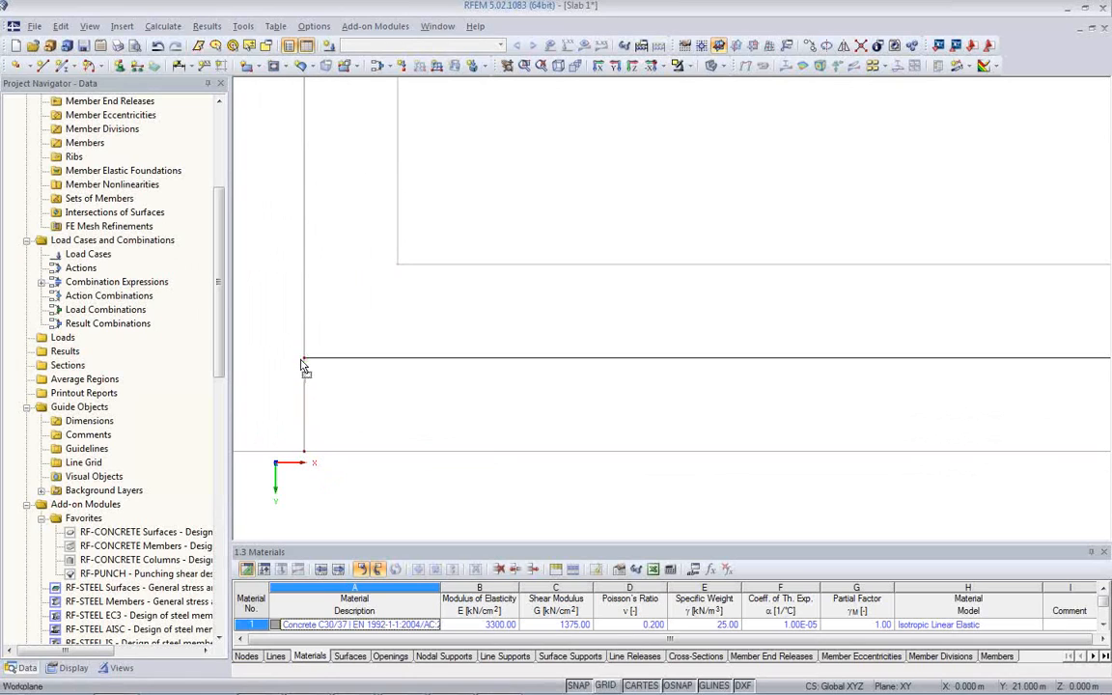
Close the small gap in the left exterior wall centreline by moving its node to the middle wall junction at X 0.000, Y 16.000.
{"action": "scroll", "coordinate": [455, 226], "scroll_direction": "down", "scroll_amount": 3}
{"action": "middle_click_drag", "start_coordinate": [687, 115], "coordinate": [603, 397]}
{"action": "scroll", "coordinate": [600, 392], "scroll_direction": "down", "scroll_amount": 3}
{"action": "middle_click_drag", "start_coordinate": [647, 263], "coordinate": [549, 420]}
{"action": "scroll", "coordinate": [549, 420], "scroll_direction": "down", "scroll_amount": 2}
{"action": "scroll", "coordinate": [435, 192], "scroll_direction": "up", "scroll_amount": 5}
{"action": "scroll", "coordinate": [400, 270], "scroll_direction": "up", "scroll_amount": 1}
{"action": "left_click", "coordinate": [387, 253]}
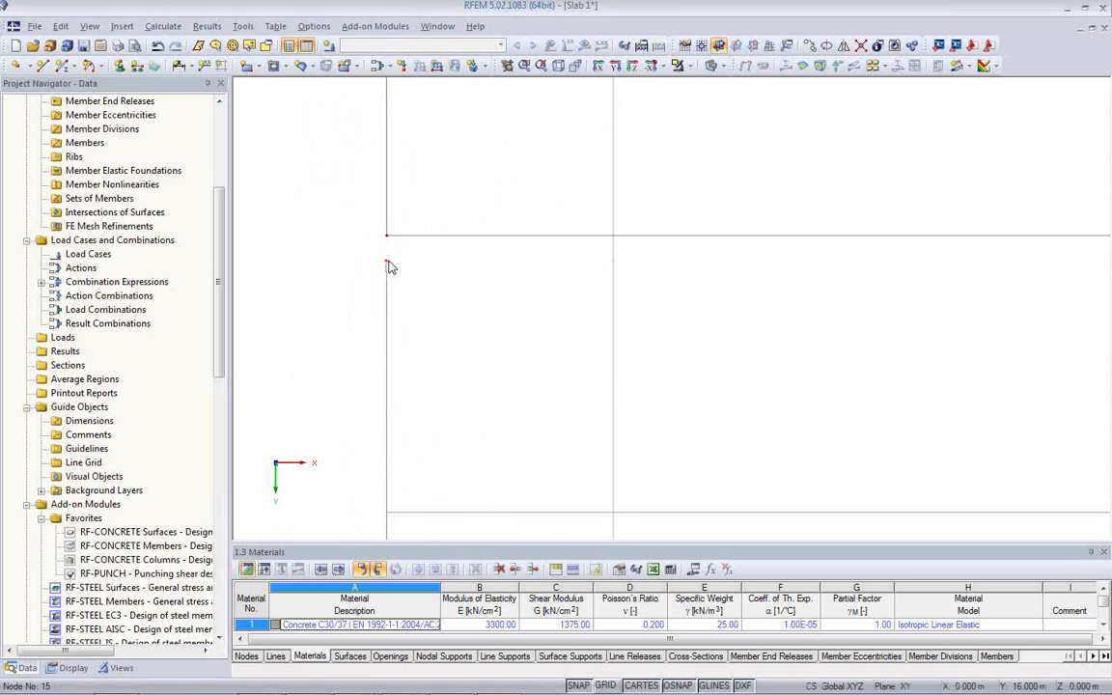
{"action": "scroll", "coordinate": [432, 265], "scroll_direction": "down", "scroll_amount": 8}
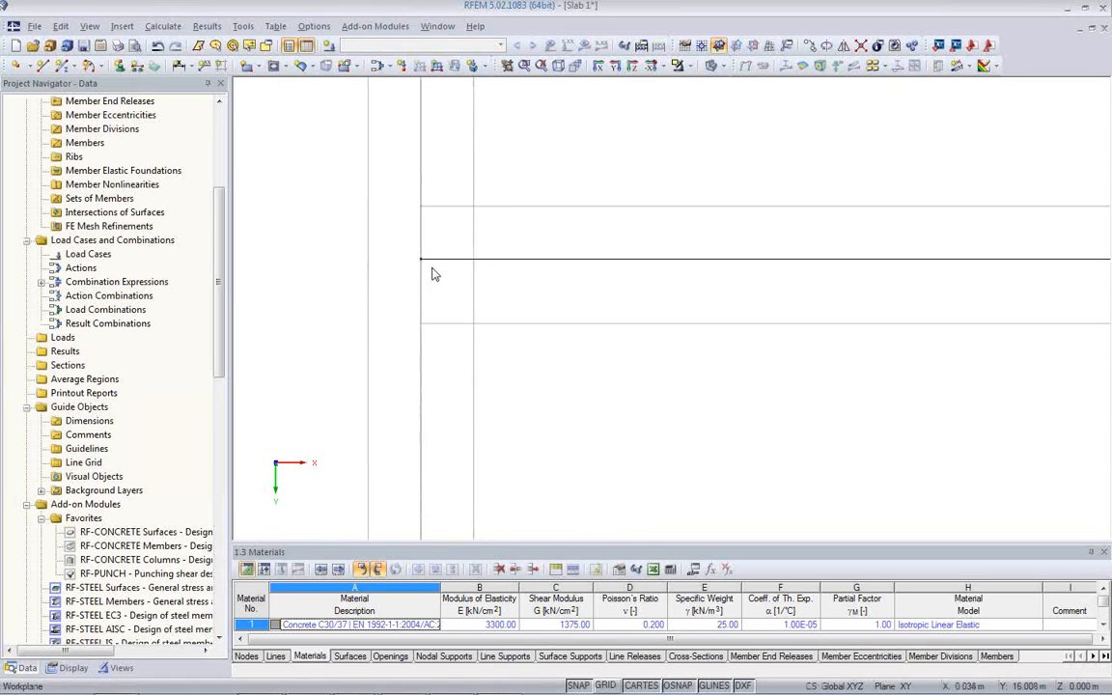
Examine the wall centreline junctions across the floor plan for remaining gaps.
{"action": "middle_click_drag", "start_coordinate": [828, 308], "coordinate": [591, 373]}
{"action": "scroll", "coordinate": [584, 307], "scroll_direction": "down", "scroll_amount": 3}
{"action": "scroll", "coordinate": [585, 305], "scroll_direction": "down", "scroll_amount": 3}
{"action": "middle_click_drag", "start_coordinate": [630, 249], "coordinate": [583, 378]}
{"action": "scroll", "coordinate": [397, 268], "scroll_direction": "up", "scroll_amount": 8}
{"action": "scroll", "coordinate": [381, 274], "scroll_direction": "up", "scroll_amount": 4}
{"action": "scroll", "coordinate": [384, 274], "scroll_direction": "down", "scroll_amount": 8}
{"action": "middle_click_drag", "start_coordinate": [803, 365], "coordinate": [508, 347]}
{"action": "scroll", "coordinate": [667, 350], "scroll_direction": "down", "scroll_amount": 5}
{"action": "middle_click_drag", "start_coordinate": [681, 360], "coordinate": [717, 325]}
{"action": "scroll", "coordinate": [559, 354], "scroll_direction": "down", "scroll_amount": 1}
{"action": "scroll", "coordinate": [559, 360], "scroll_direction": "down", "scroll_amount": 1}
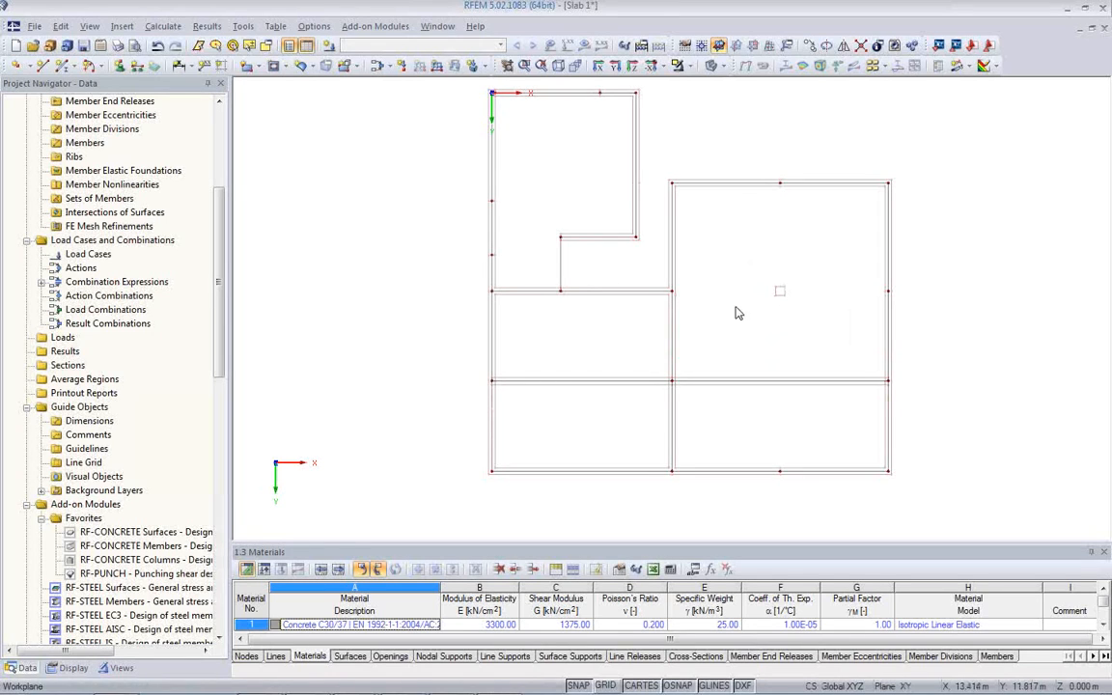
{"action": "scroll", "coordinate": [673, 314], "scroll_direction": "up", "scroll_amount": 3}
{"action": "middle_click_drag", "start_coordinate": [738, 326], "coordinate": [608, 368]}
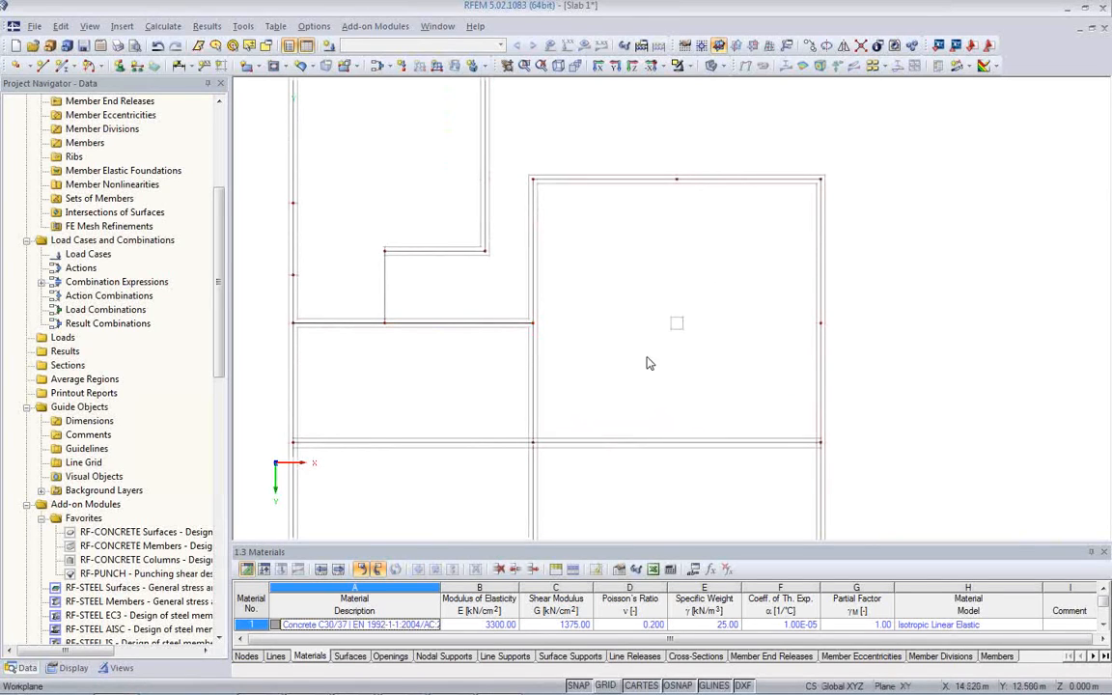
{"action": "left_click", "coordinate": [41, 65]}
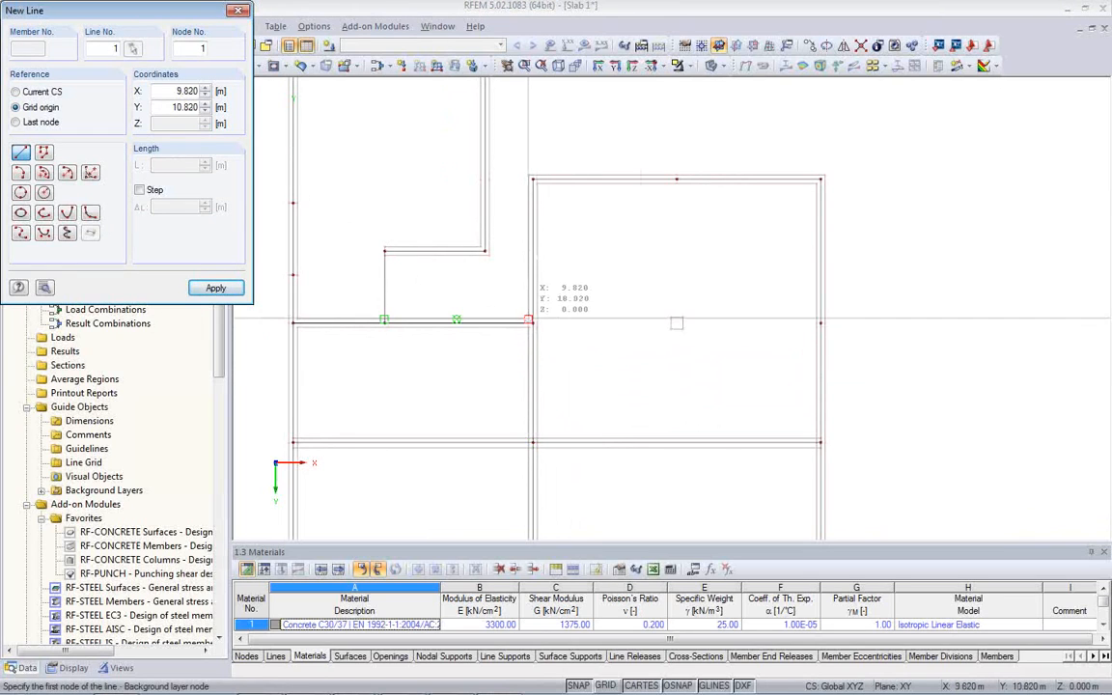
{"action": "left_click", "coordinate": [677, 178]}
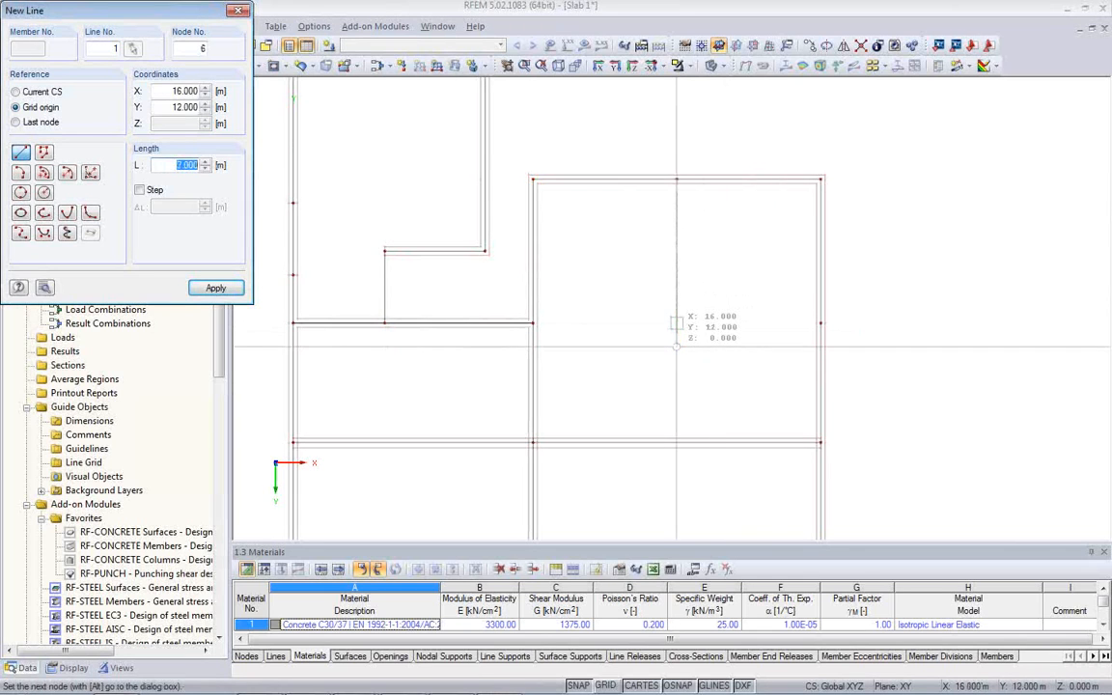
{"action": "right_click", "coordinate": [675, 388]}
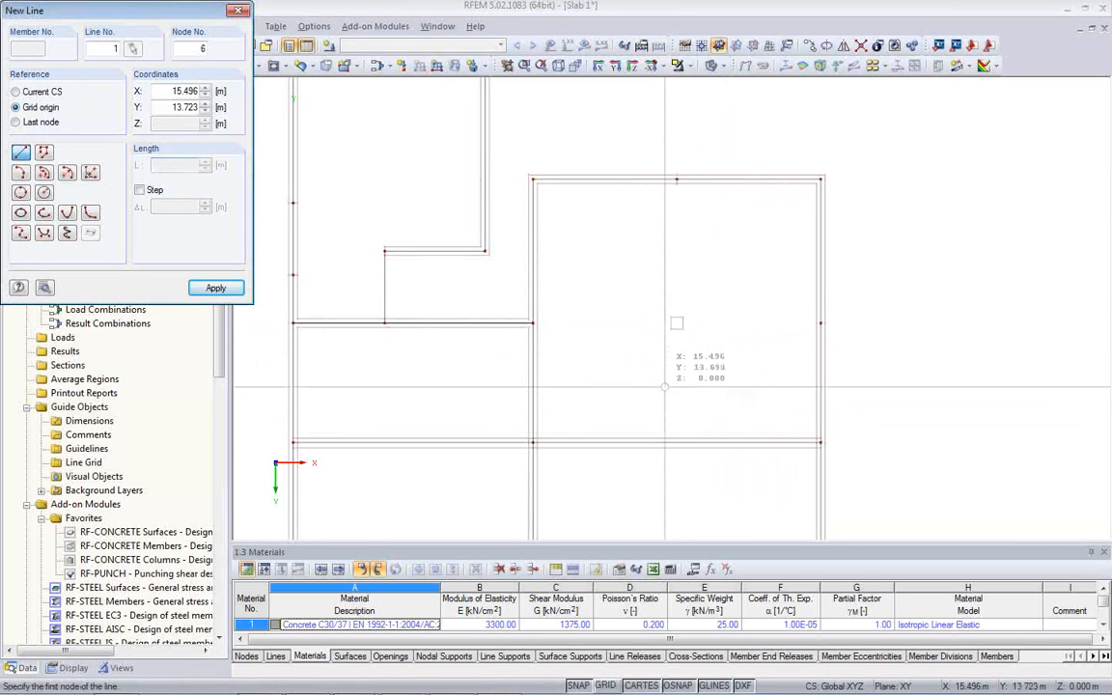
{"action": "right_click", "coordinate": [675, 373]}
Draw a 12 m horizontal line through the column square, from the interior wall junction to the right exterior wall node at X 22.000, Y 11.000.
{"action": "scroll", "coordinate": [633, 368], "scroll_direction": "up", "scroll_amount": 2}
{"action": "middle_click_drag", "start_coordinate": [534, 330], "coordinate": [458, 330]}
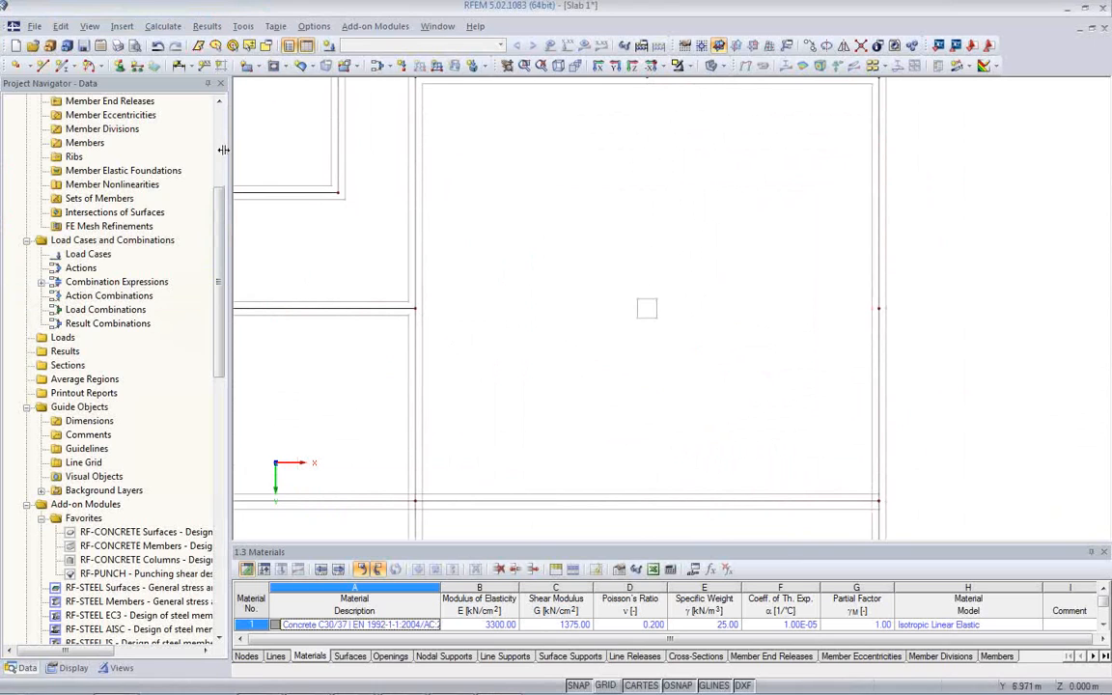
{"action": "left_click", "coordinate": [42, 66]}
{"action": "left_click", "coordinate": [415, 308]}
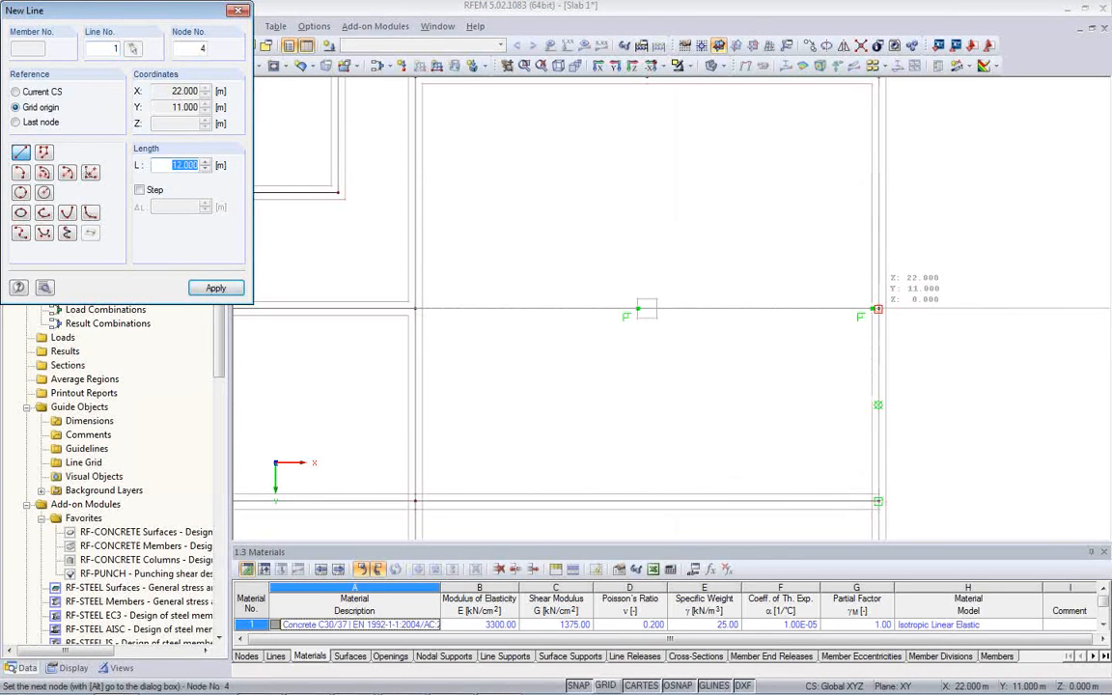
{"action": "left_click", "coordinate": [877, 309]}
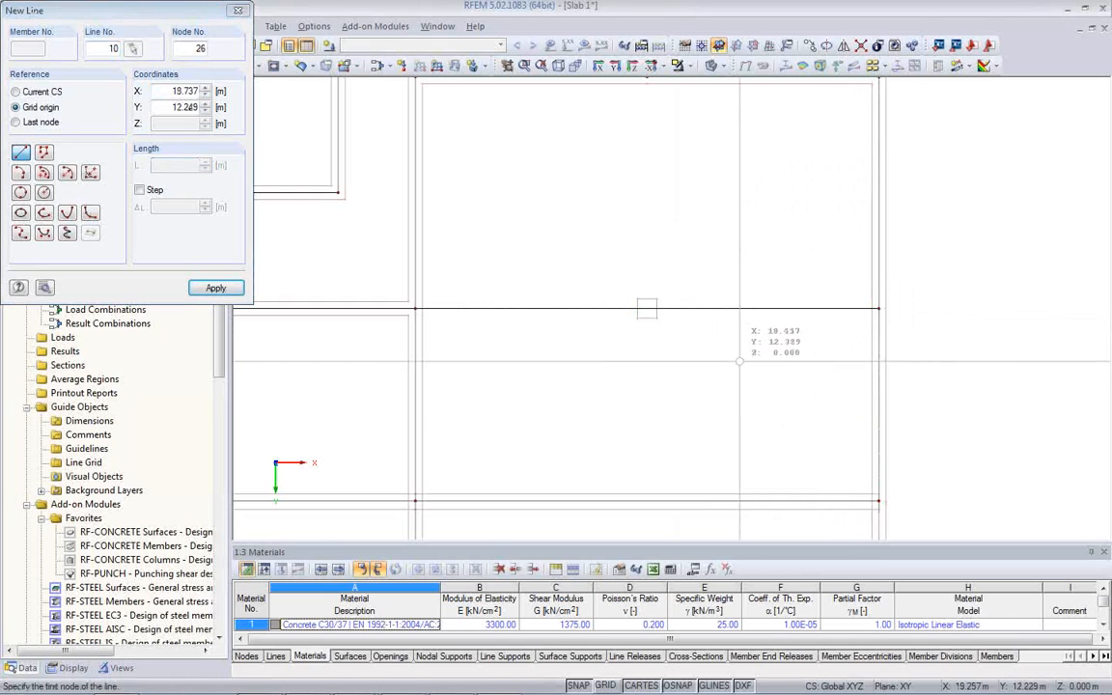
{"action": "right_click", "coordinate": [734, 373]}
Draw a vertical line at X 16.000 from the middle node of the right room's upper wall to the horizontal line at the column centre.
{"action": "middle_click_drag", "start_coordinate": [716, 364], "coordinate": [707, 437]}
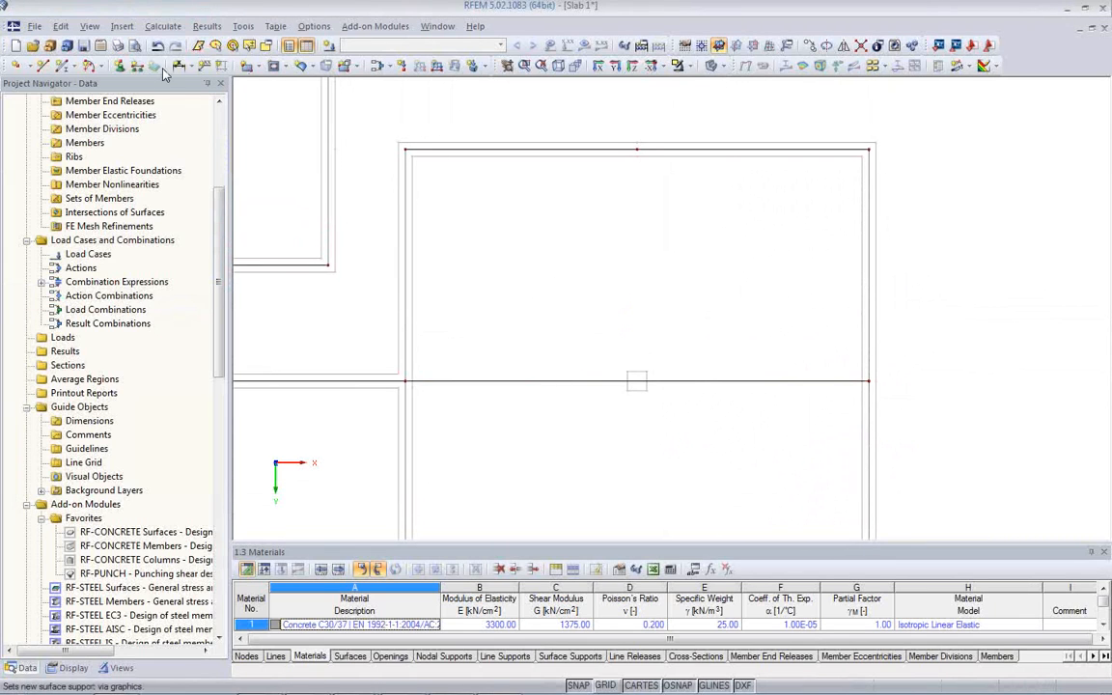
{"action": "left_click", "coordinate": [61, 65]}
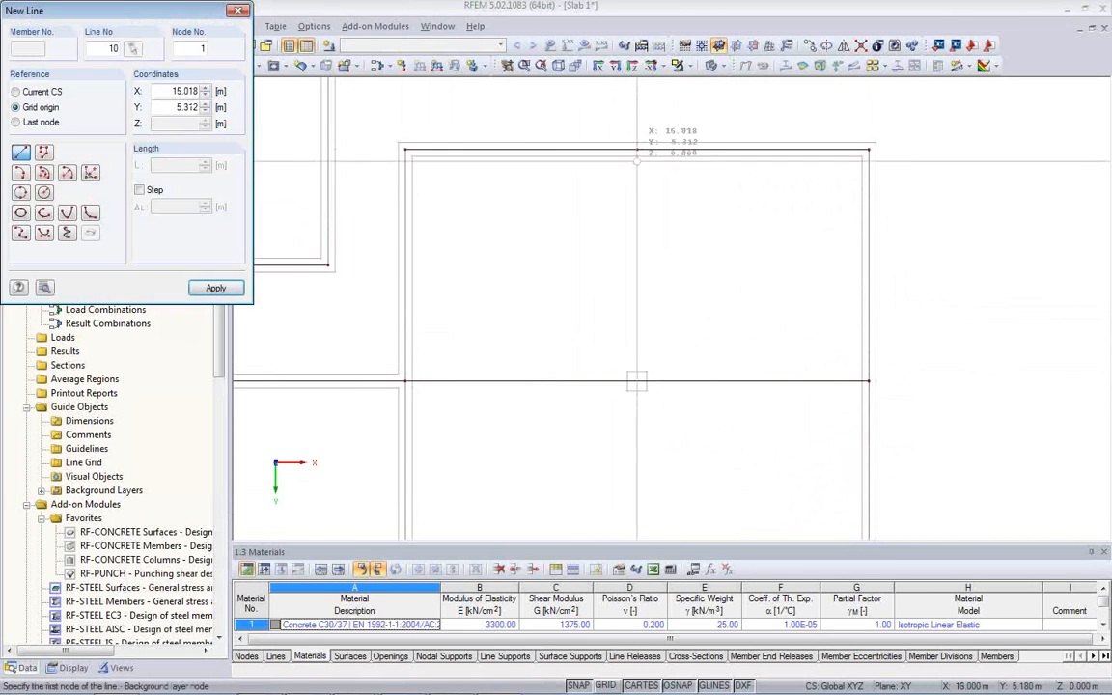
{"action": "left_click", "coordinate": [636, 148]}
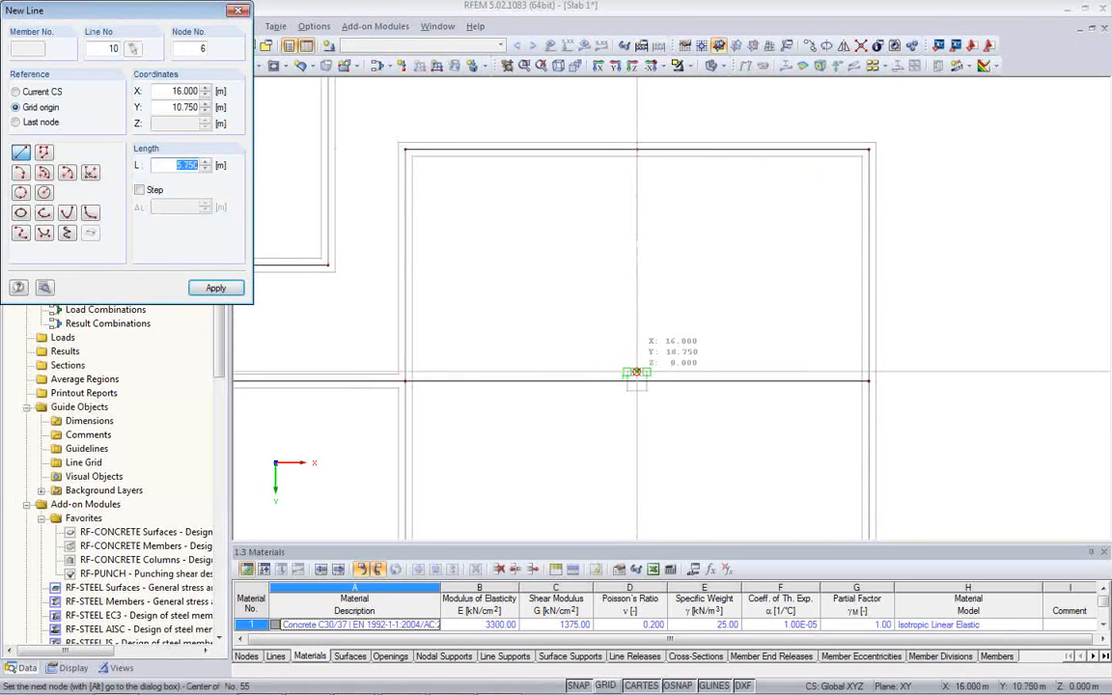
{"action": "left_click", "coordinate": [636, 381]}
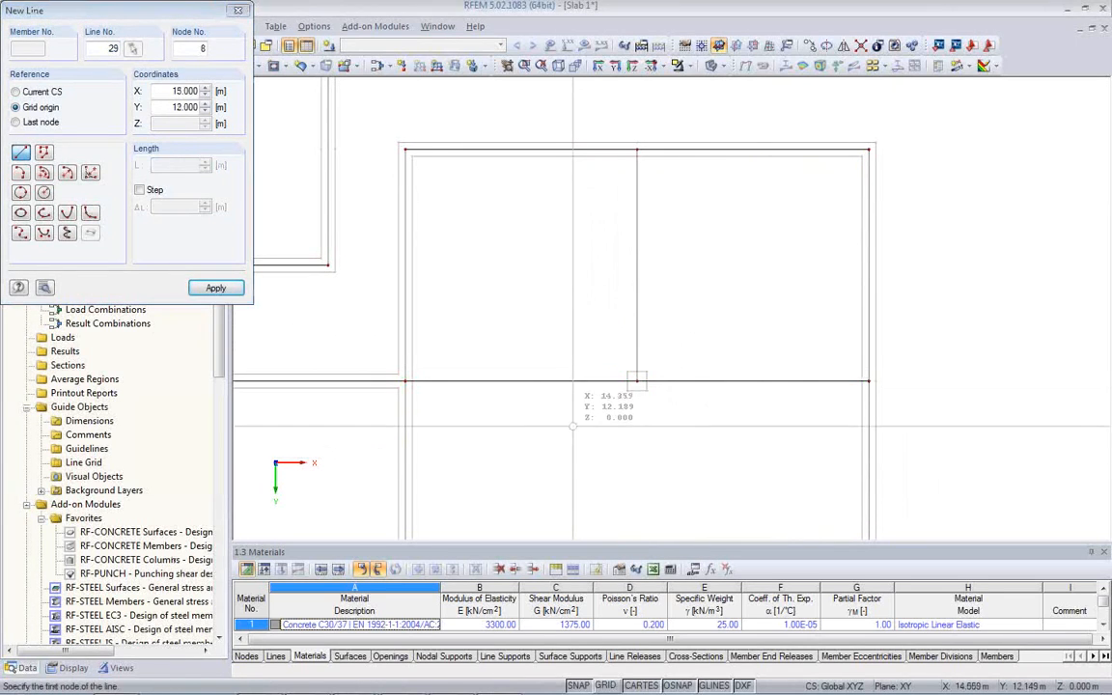
{"action": "key", "text": "Escape"}
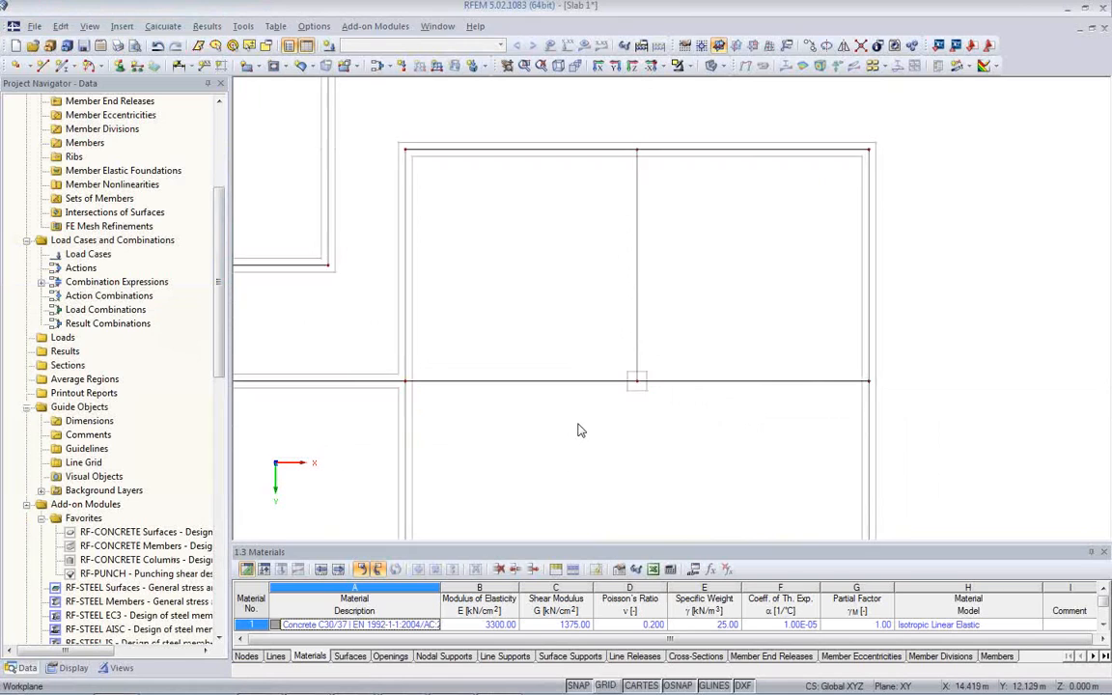
Delete the middle node on the bottom exterior wall of the right-hand room, merging its joined lines.
{"action": "scroll", "coordinate": [579, 426], "scroll_direction": "up", "scroll_amount": 1}
{"action": "scroll", "coordinate": [599, 425], "scroll_direction": "down", "scroll_amount": 3}
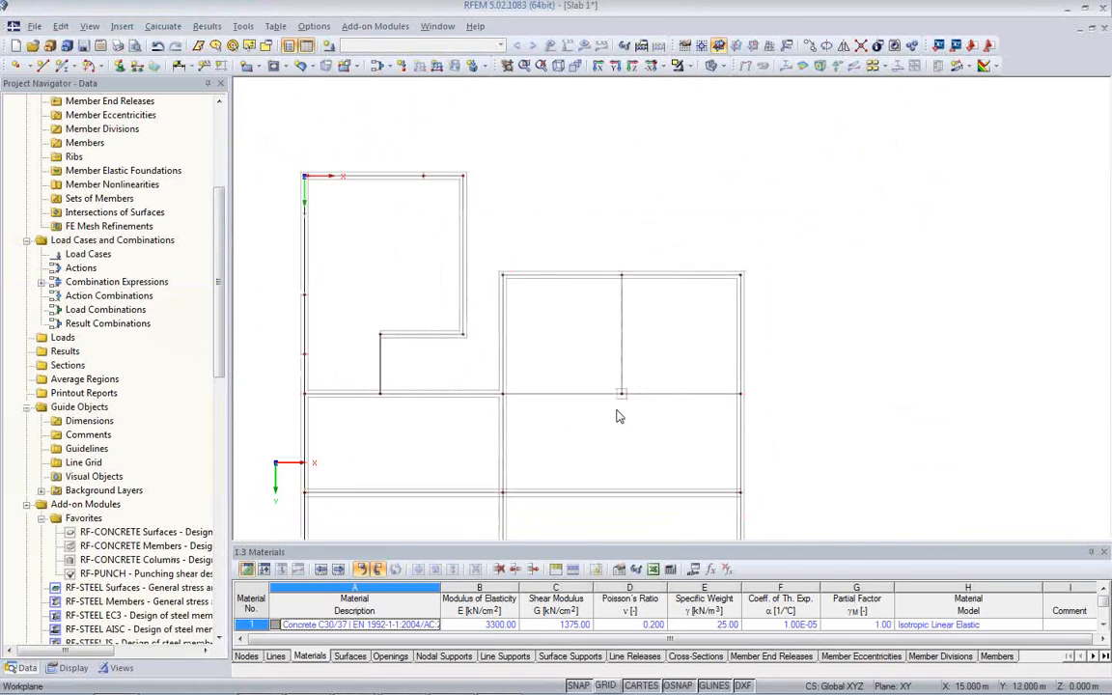
{"action": "mouse_move", "coordinate": [556, 374]}
{"action": "middle_mouse_down"}
{"action": "mouse_move", "coordinate": [698, 308]}
{"action": "mouse_move", "coordinate": [679, 341]}
{"action": "middle_mouse_up"}
{"action": "scroll", "coordinate": [693, 319], "scroll_direction": "down", "scroll_amount": 1}
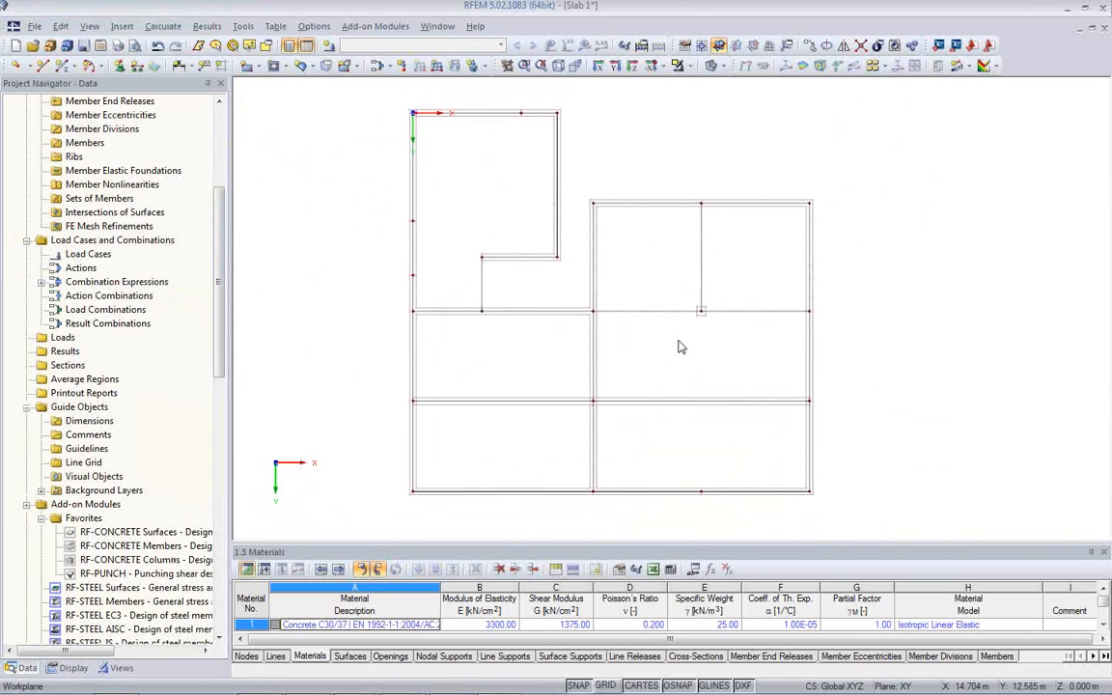
{"action": "right_click", "coordinate": [704, 493]}
{"action": "mouse_move", "coordinate": [795, 520]}
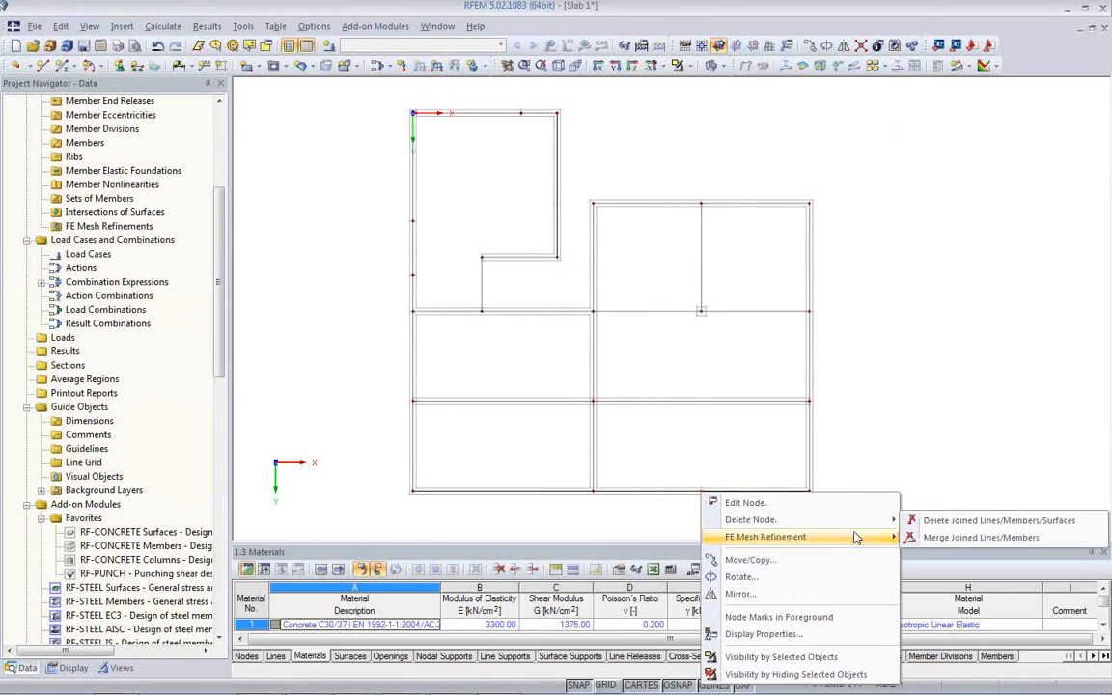
{"action": "left_click", "coordinate": [933, 548]}
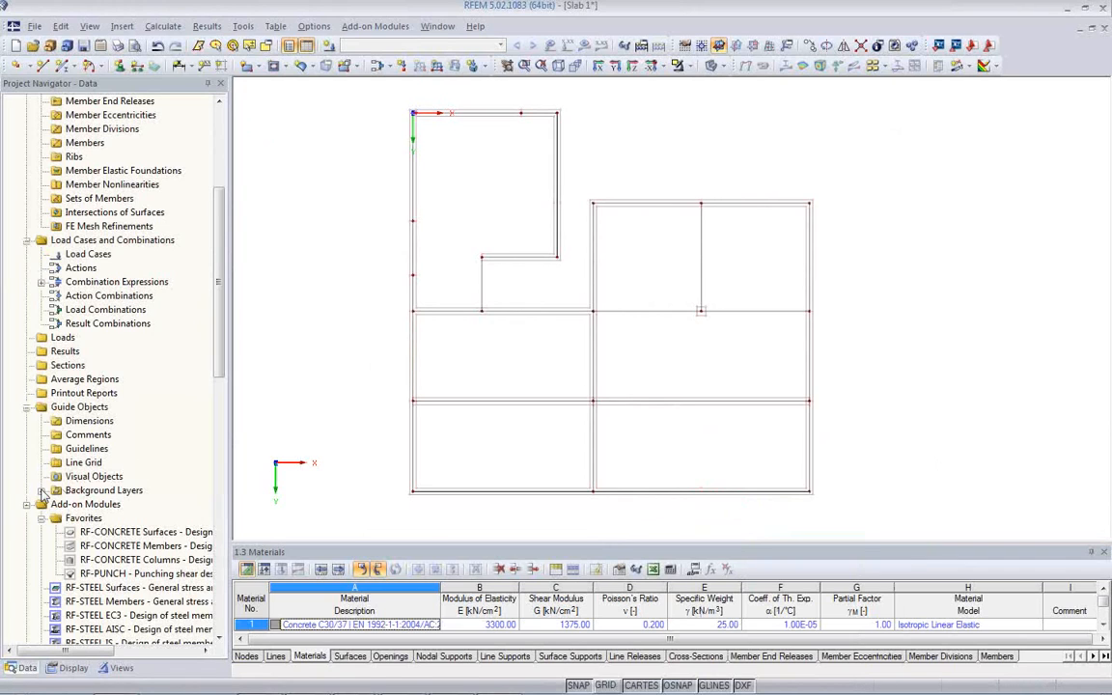
{"action": "left_click", "coordinate": [91, 490]}
{"action": "left_click", "coordinate": [42, 492]}
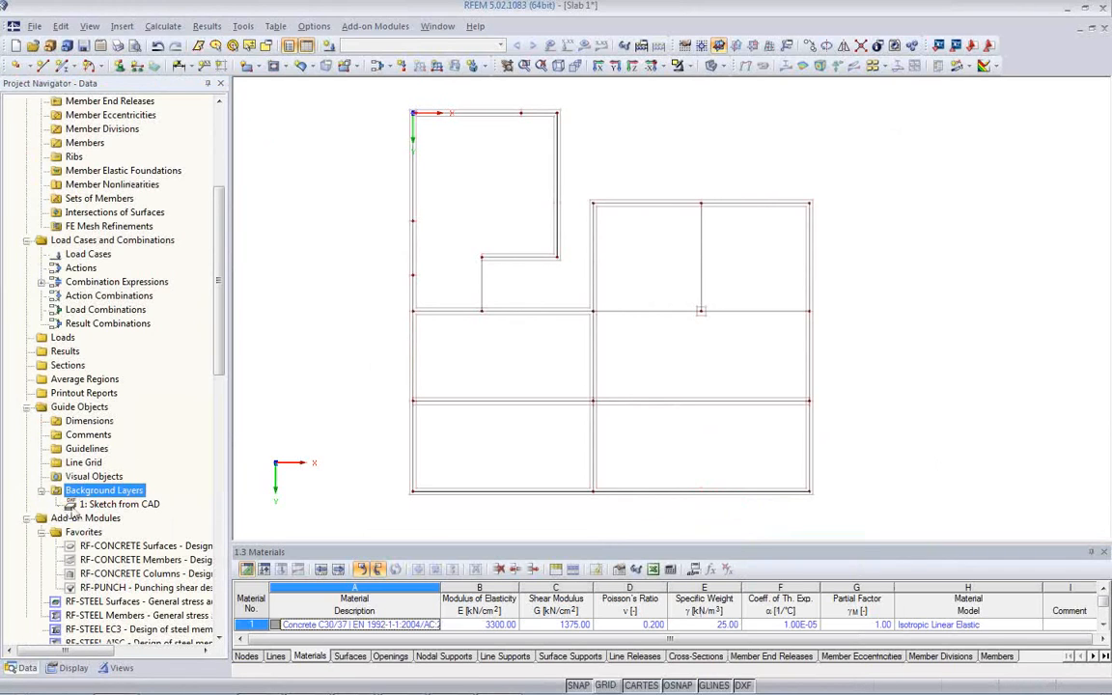
{"action": "right_click", "coordinate": [104, 506]}
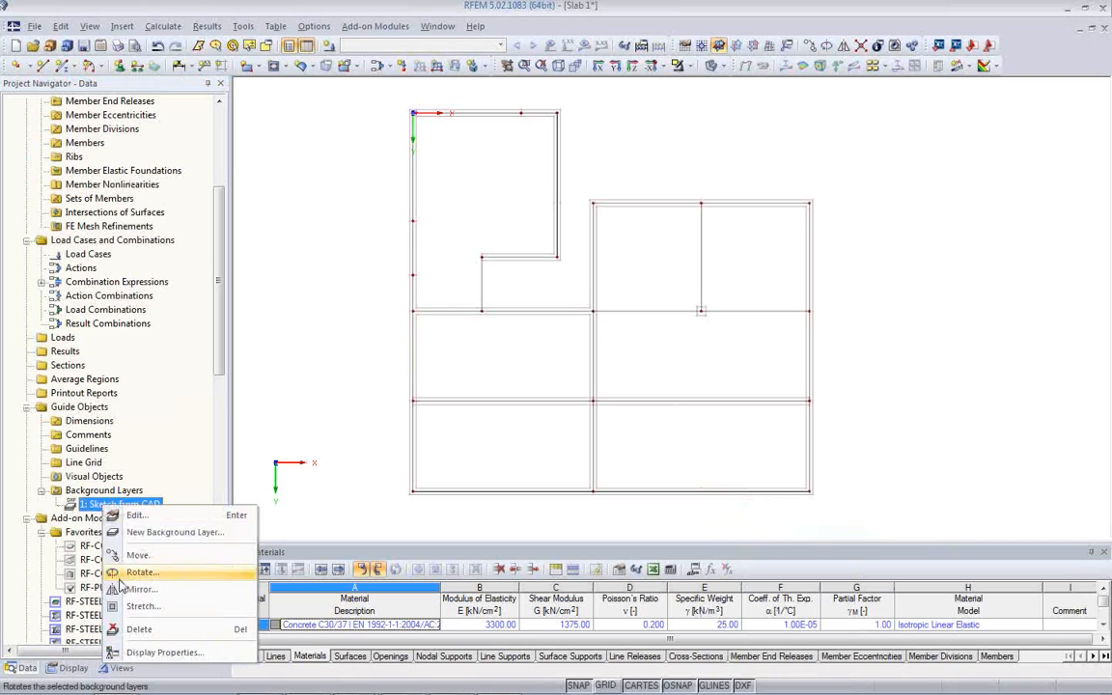
{"action": "left_click", "coordinate": [177, 461]}
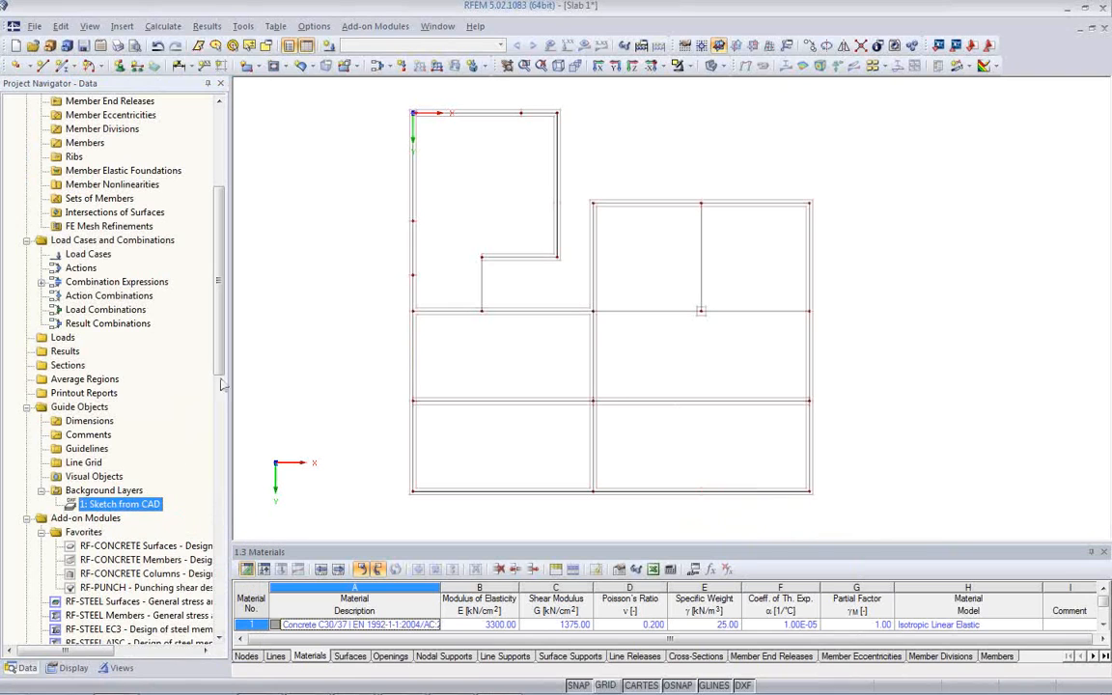
Turn off the display of the background layers so the DXF floor plan is hidden.
{"action": "left_click", "coordinate": [67, 667]}
{"action": "scroll", "coordinate": [111, 463], "scroll_direction": "down", "scroll_amount": 4}
{"action": "scroll", "coordinate": [123, 426], "scroll_direction": "down", "scroll_amount": 1}
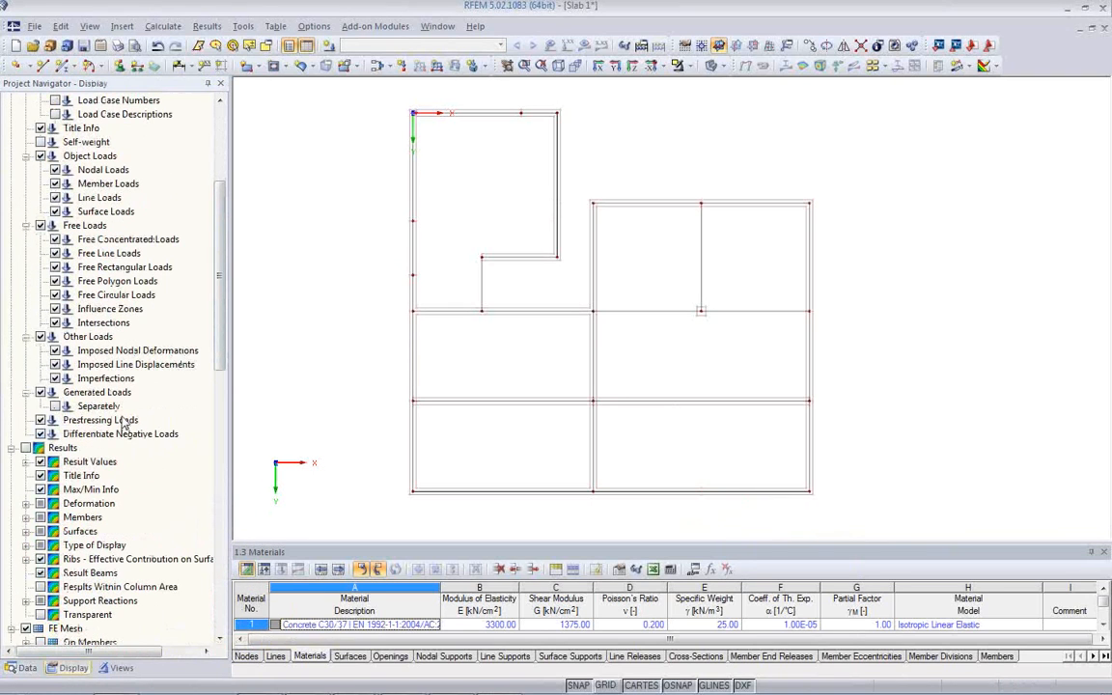
{"action": "scroll", "coordinate": [124, 422], "scroll_direction": "down", "scroll_amount": 2}
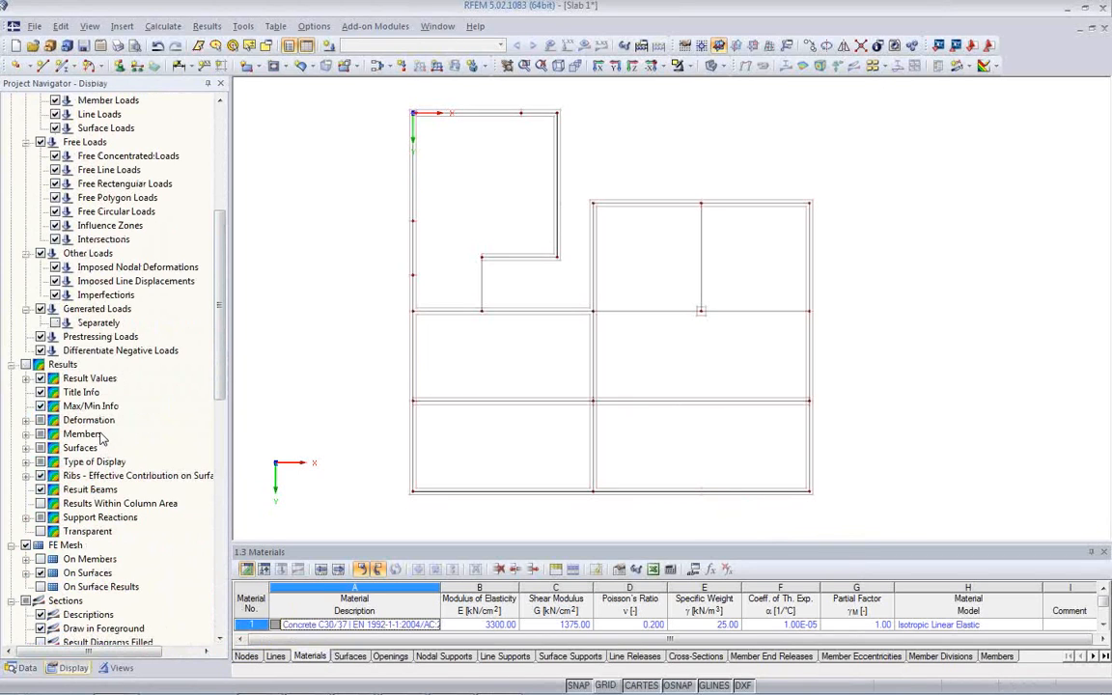
{"action": "scroll", "coordinate": [100, 439], "scroll_direction": "down", "scroll_amount": 3}
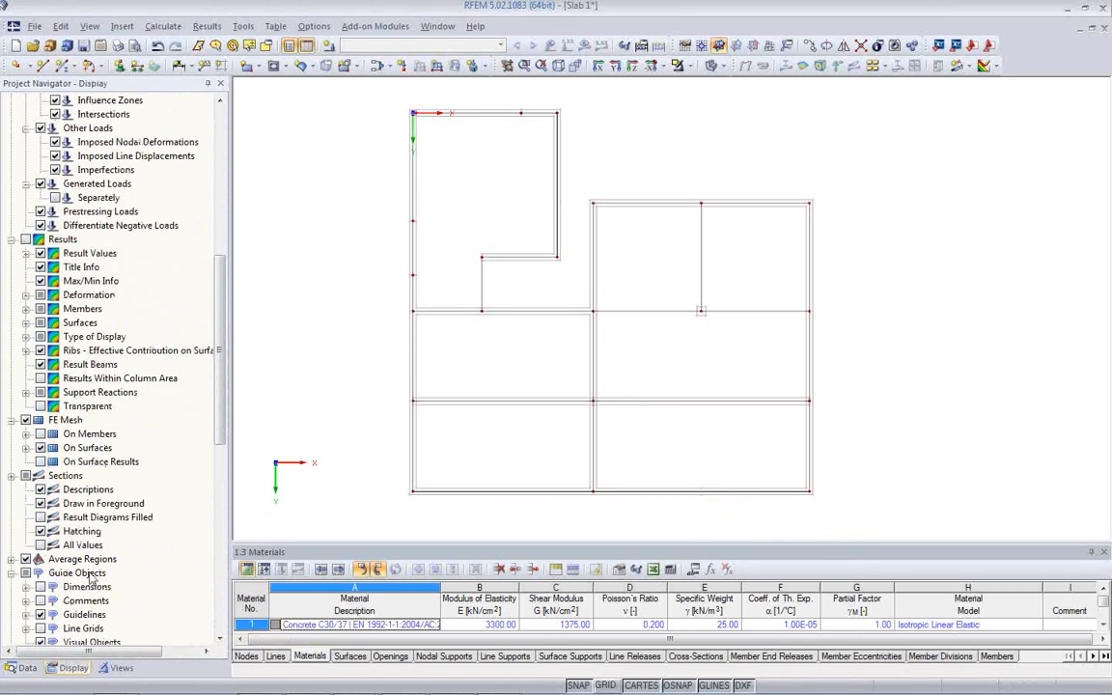
{"action": "scroll", "coordinate": [135, 548], "scroll_direction": "down", "scroll_amount": 2}
{"action": "left_click", "coordinate": [40, 573]}
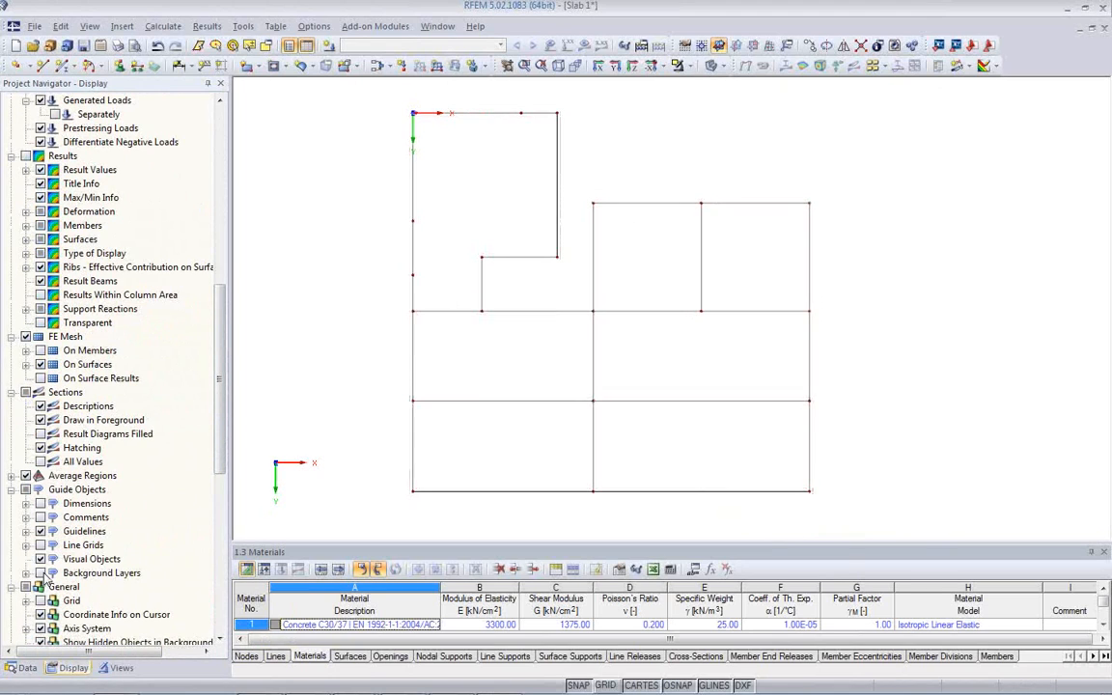
Define a new standard plane surface by boundary lines, using Concrete C30/37 and a constant thickness of 300 mm.
{"action": "scroll", "coordinate": [573, 387], "scroll_direction": "up", "scroll_amount": 5}
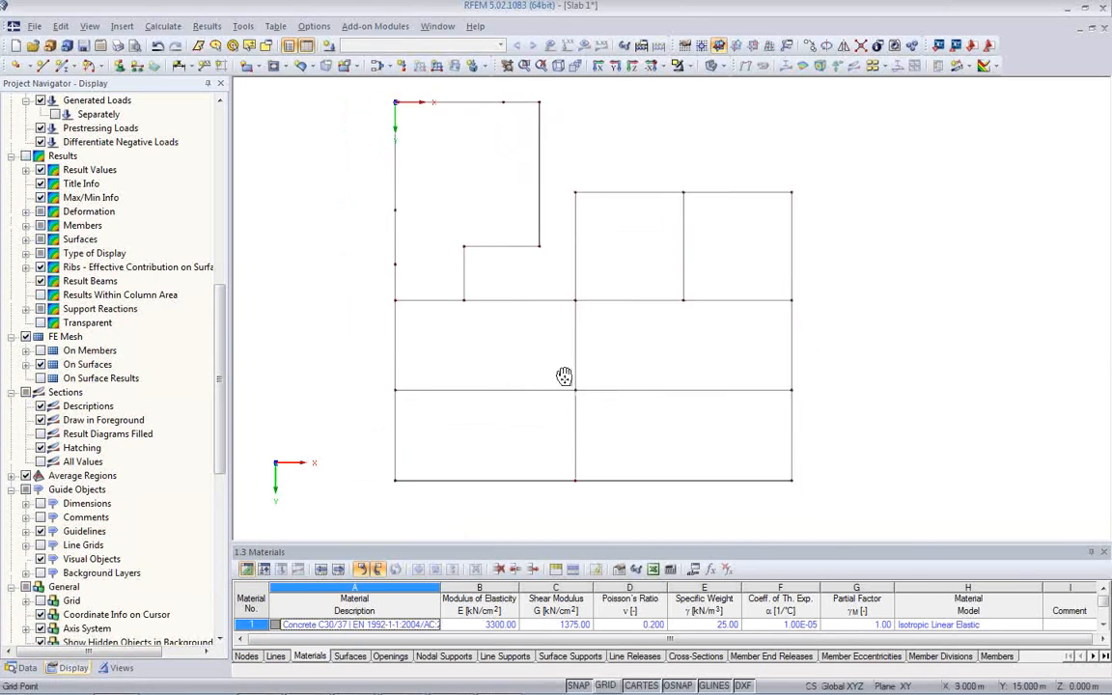
{"action": "scroll", "coordinate": [434, 110], "scroll_direction": "up", "scroll_amount": 2}
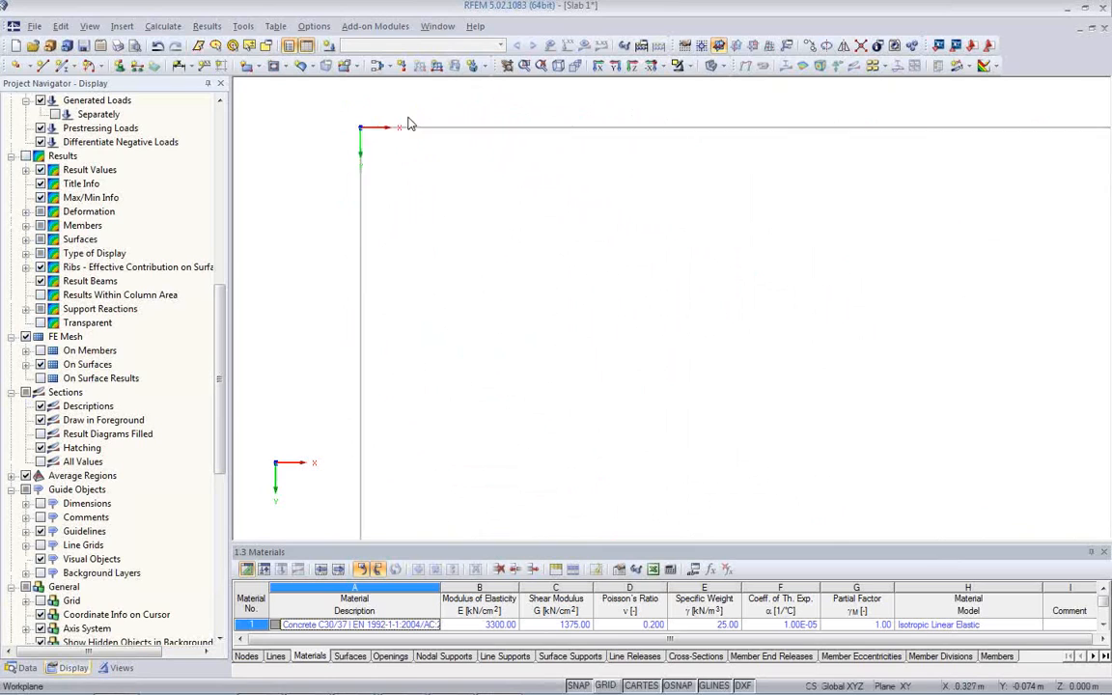
{"action": "scroll", "coordinate": [417, 124], "scroll_direction": "down", "scroll_amount": 6}
{"action": "middle_click_drag", "start_coordinate": [469, 217], "coordinate": [495, 203]}
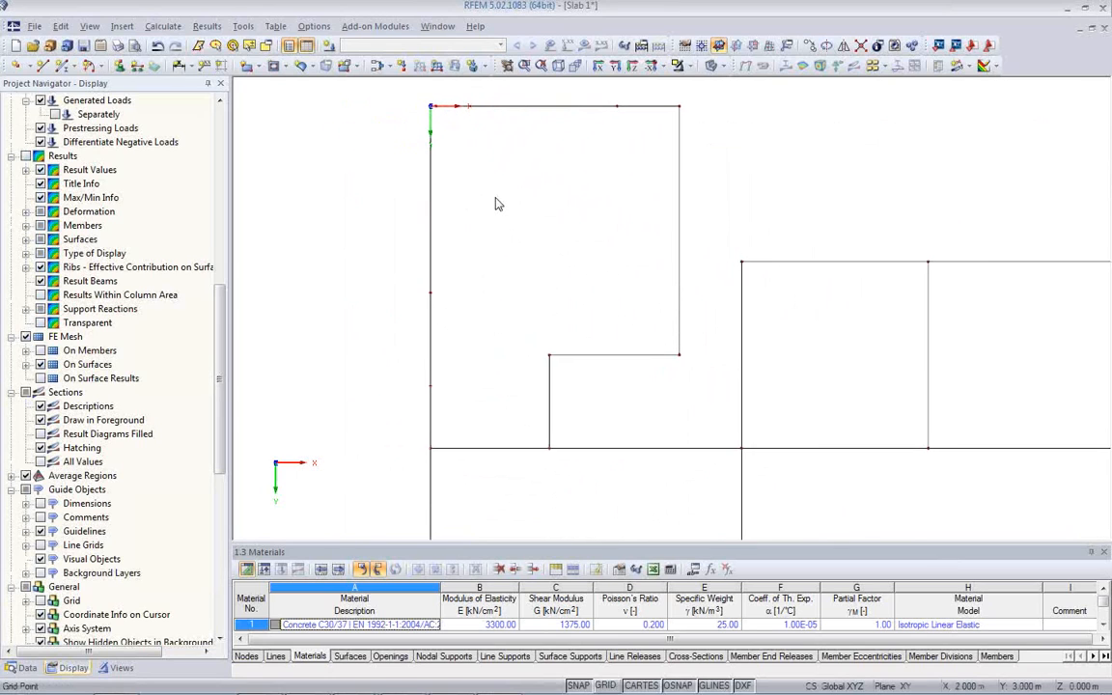
{"action": "scroll", "coordinate": [494, 203], "scroll_direction": "down", "scroll_amount": 3}
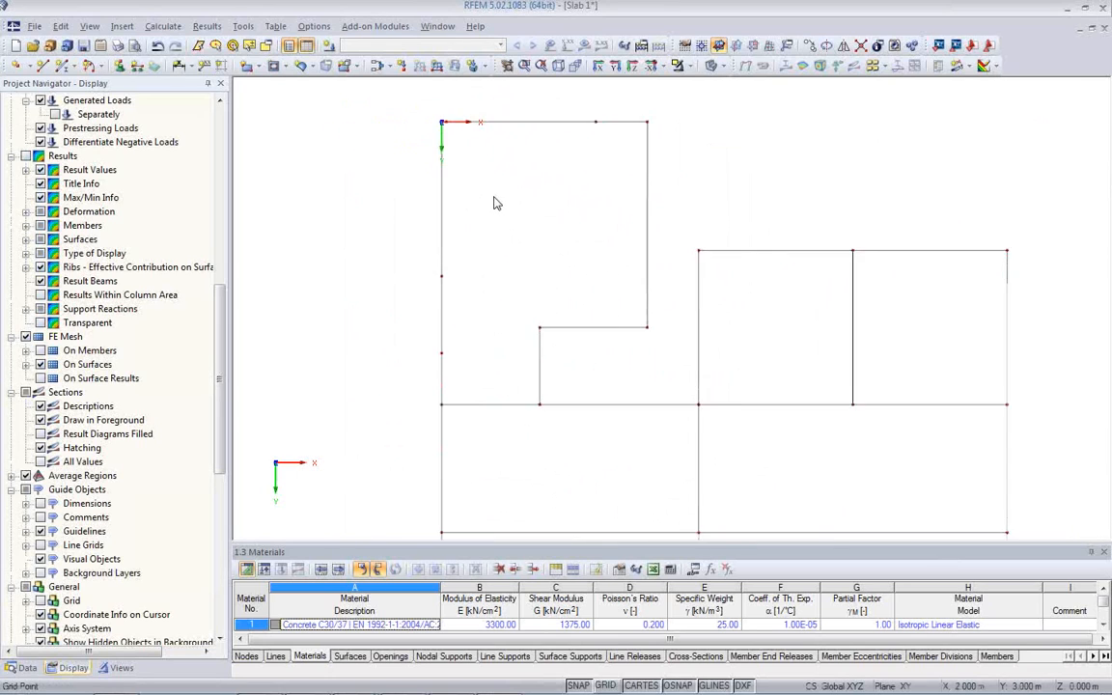
{"action": "scroll", "coordinate": [566, 347], "scroll_direction": "down", "scroll_amount": 1}
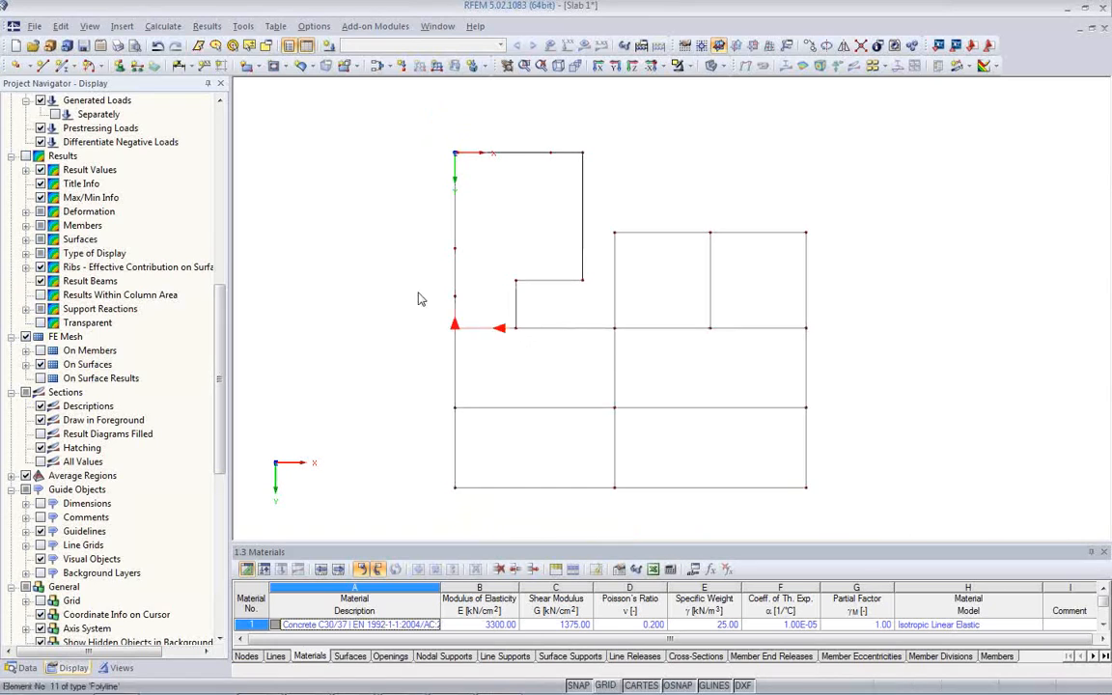
{"action": "left_click", "coordinate": [257, 65]}
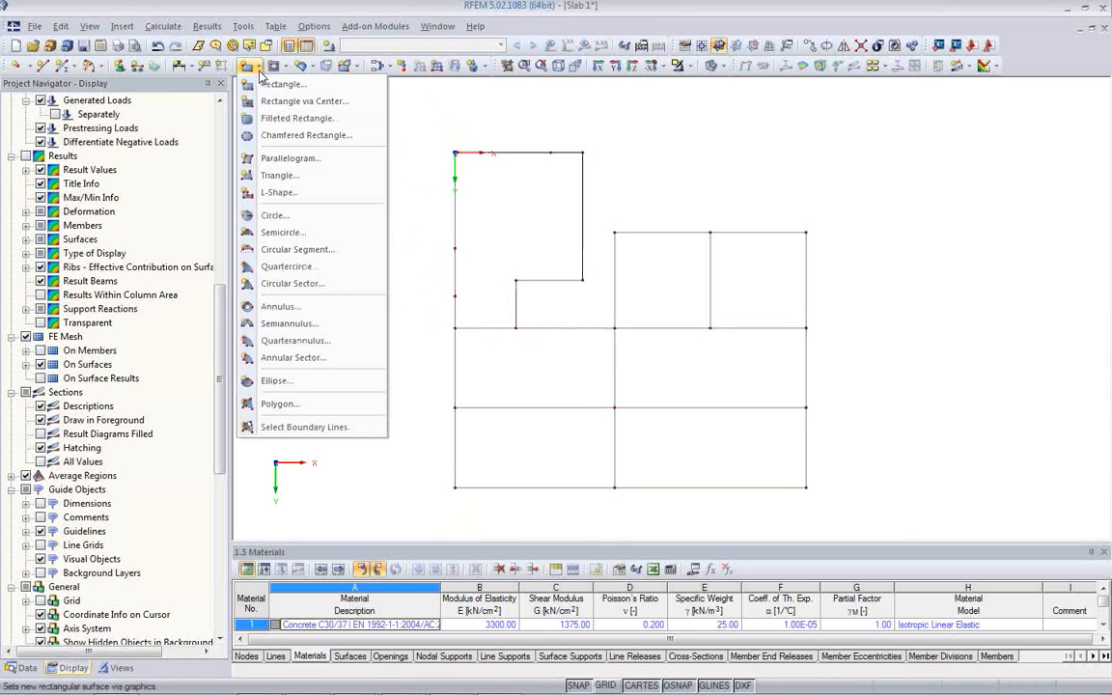
{"action": "left_click", "coordinate": [288, 431]}
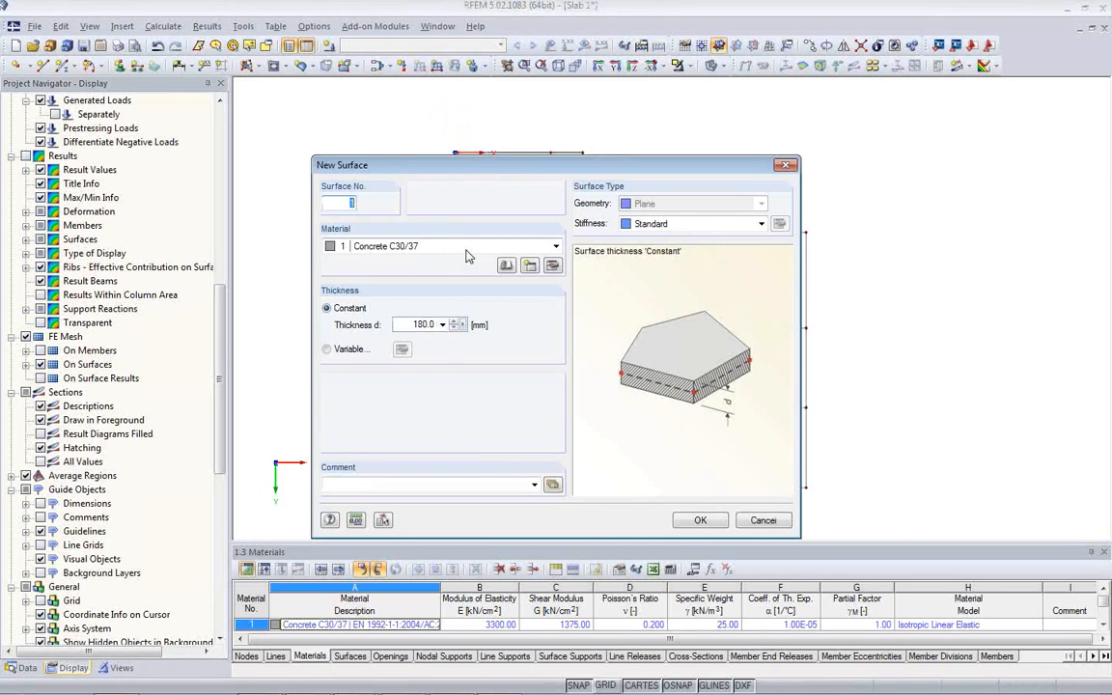
{"action": "left_click", "coordinate": [460, 249]}
{"action": "left_click", "coordinate": [459, 250]}
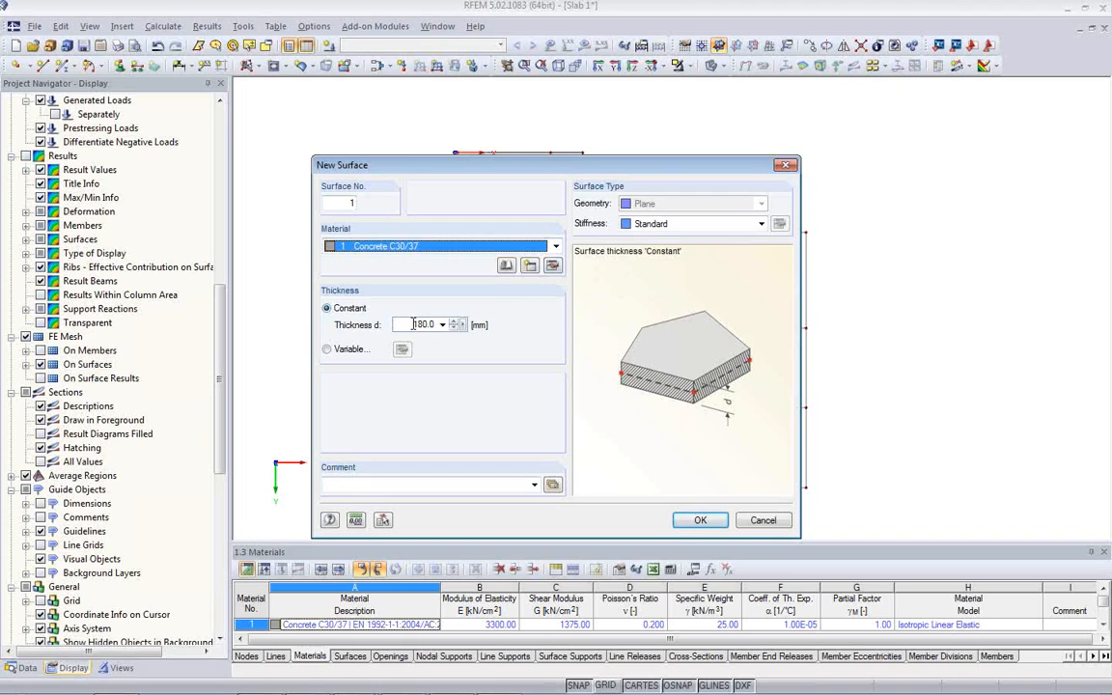
{"action": "left_click", "coordinate": [449, 325]}
{"action": "type", "text": "300"}
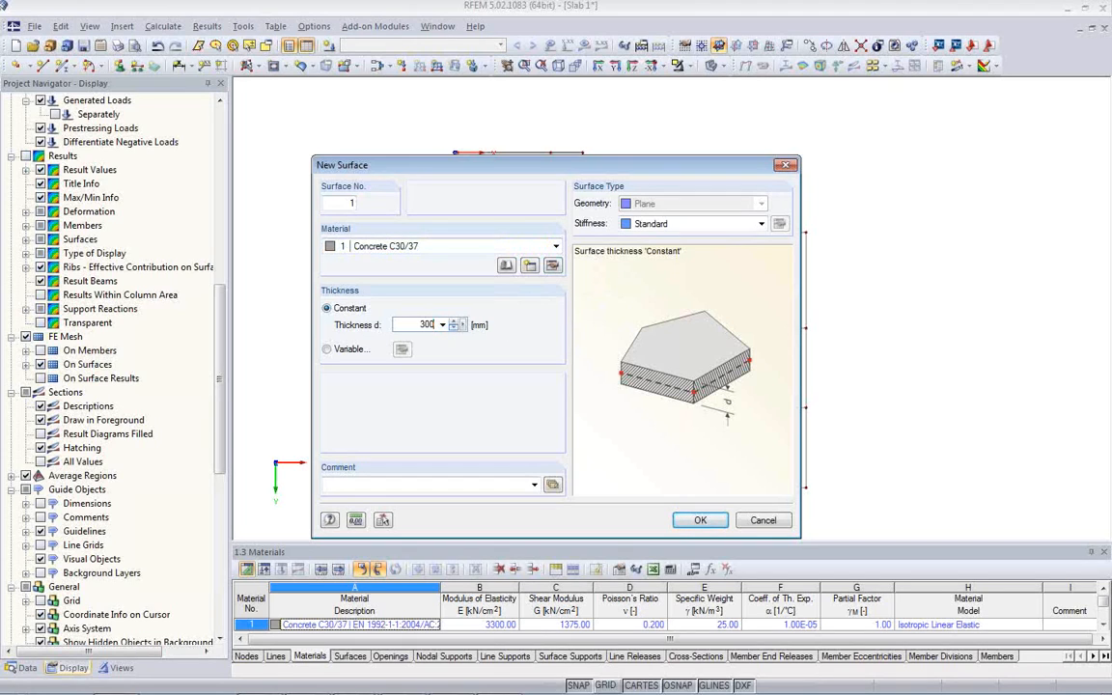
{"action": "left_click", "coordinate": [701, 519]}
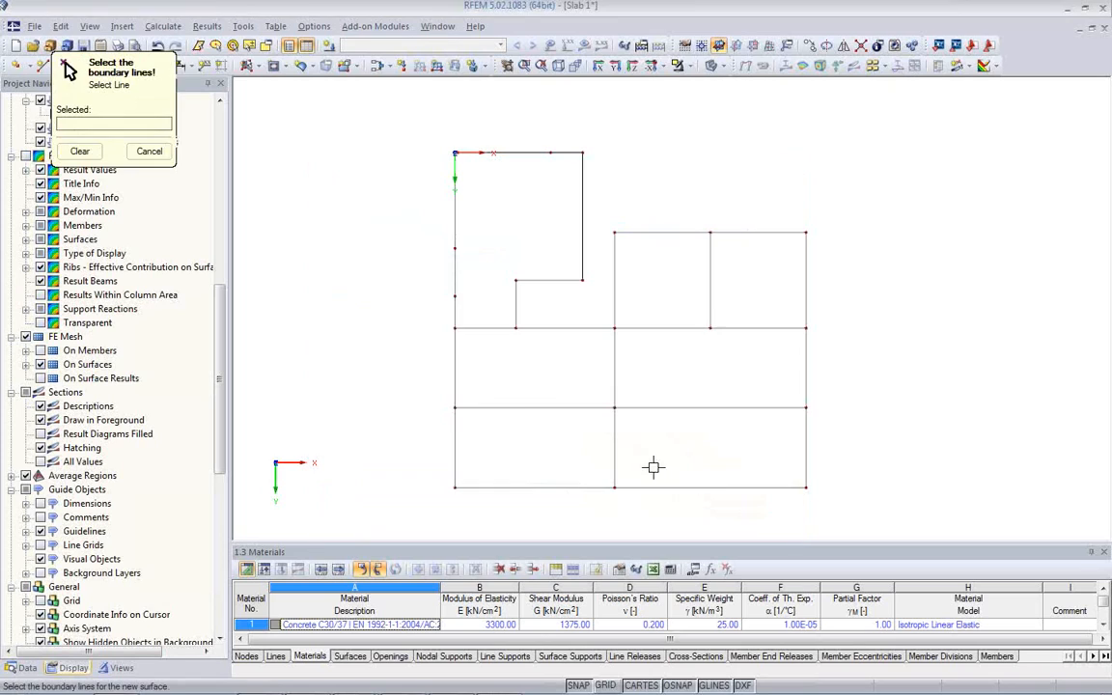
Select the closed centreline outline of the upper-left room as the surface's boundary lines.
{"action": "left_click", "coordinate": [456, 276]}
{"action": "left_click", "coordinate": [489, 326]}
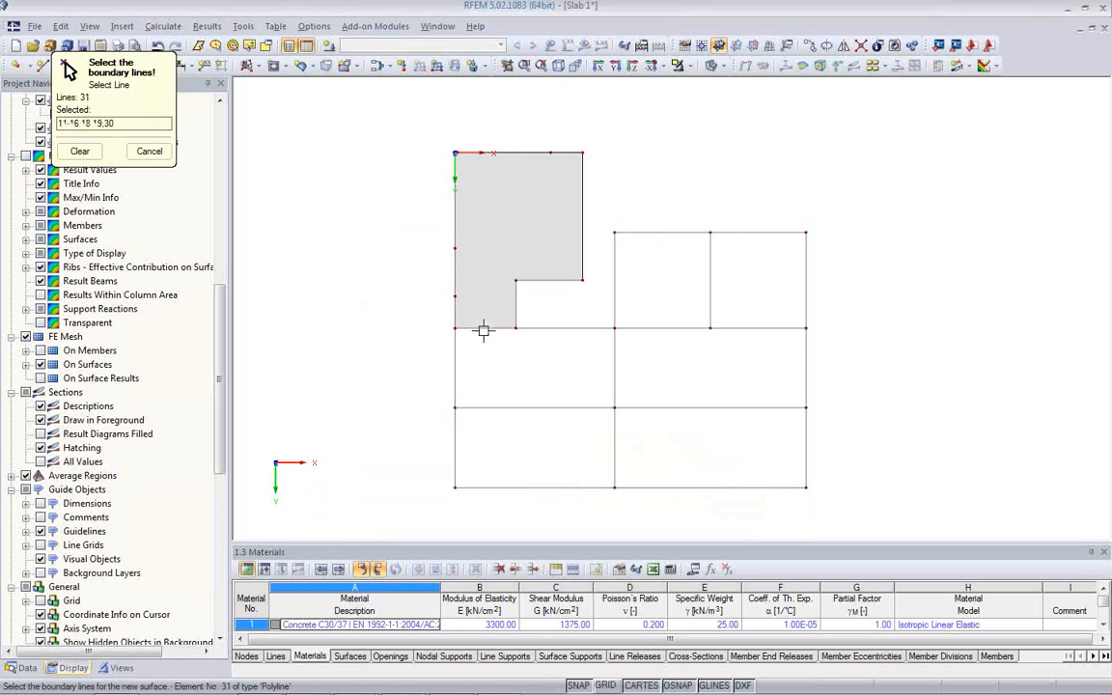
Create the surface of the left-hand middle room by selecting its five boundary lines.
{"action": "left_click", "coordinate": [557, 330]}
{"action": "left_click", "coordinate": [615, 380]}
{"action": "left_click", "coordinate": [488, 406]}
{"action": "left_click", "coordinate": [455, 374]}
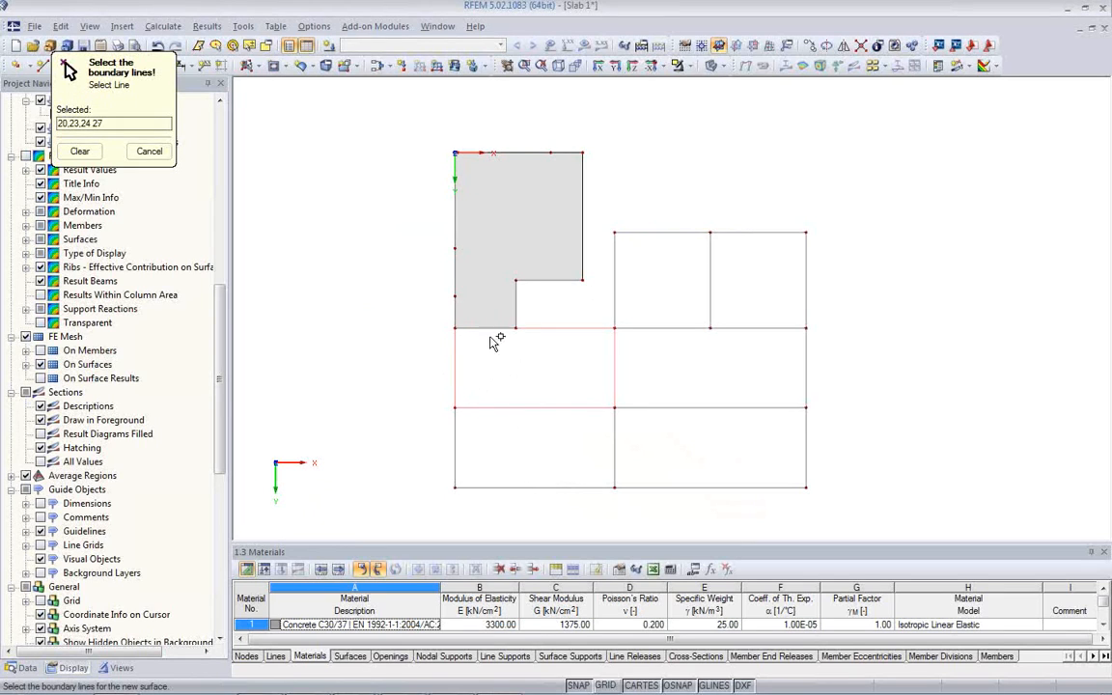
{"action": "left_click", "coordinate": [517, 325]}
Create surfaces for the two adjoining rooms of the upper-right wing from their boundary lines.
{"action": "left_click", "coordinate": [615, 287]}
{"action": "left_click", "coordinate": [637, 232]}
{"action": "left_click", "coordinate": [710, 262]}
{"action": "left_click", "coordinate": [665, 328]}
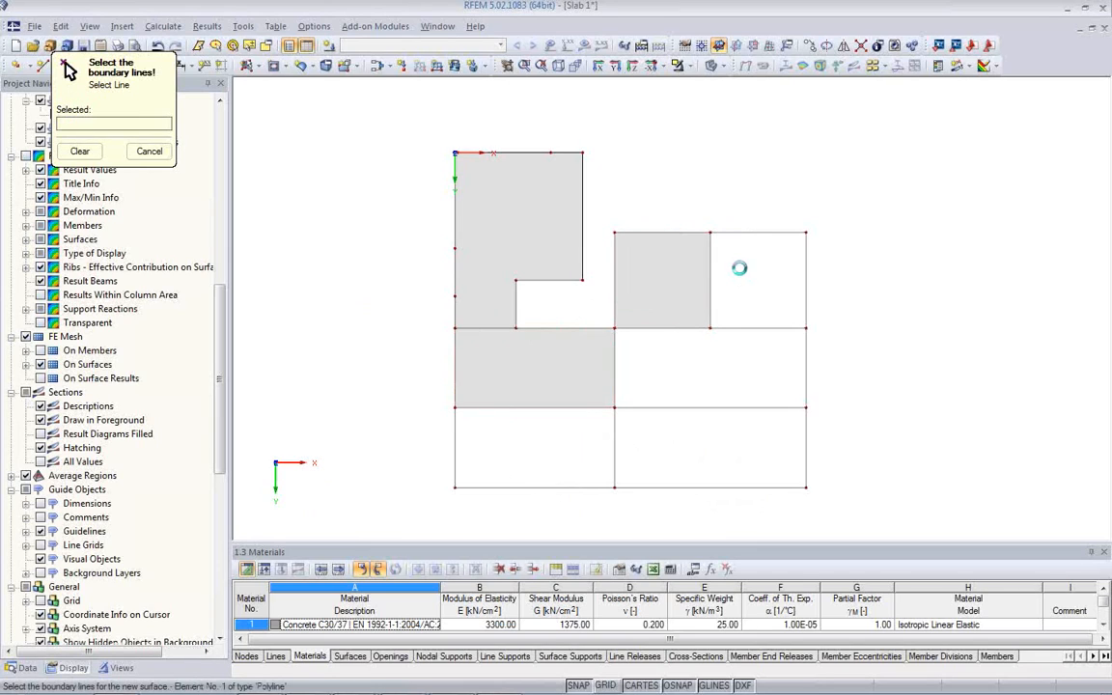
{"action": "left_click", "coordinate": [744, 233]}
{"action": "left_click", "coordinate": [807, 290]}
{"action": "left_click", "coordinate": [772, 327]}
Create the surface of the right-hand middle room below the two wing rooms by selecting its boundary lines.
{"action": "left_click", "coordinate": [805, 377]}
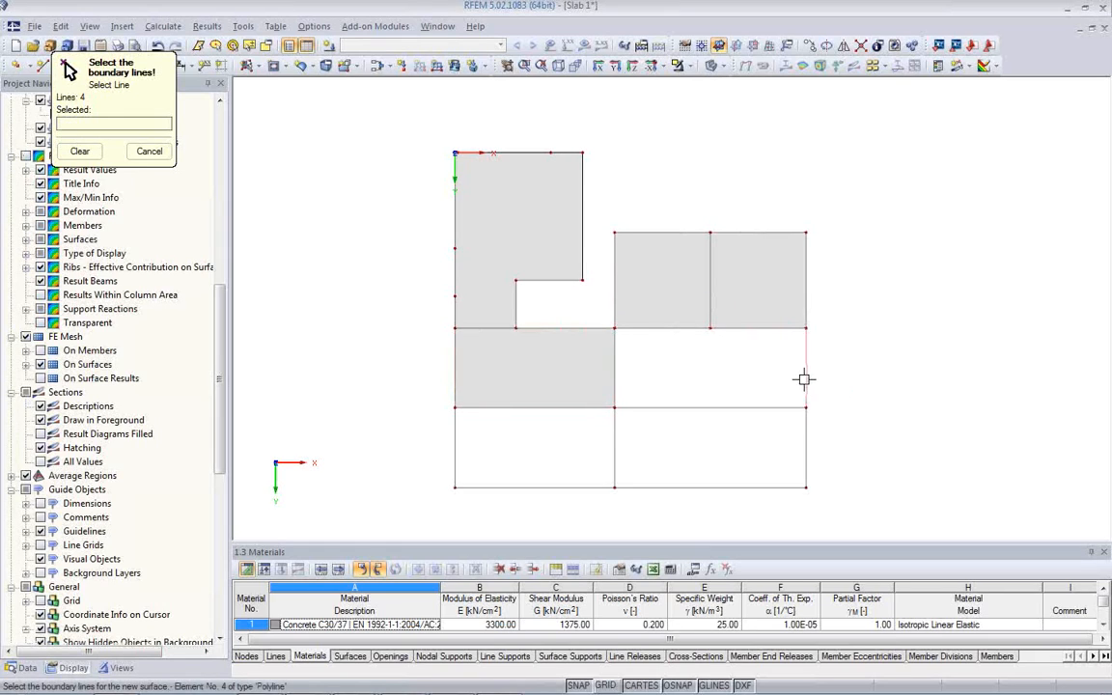
{"action": "left_click", "coordinate": [762, 406]}
{"action": "left_click", "coordinate": [614, 377]}
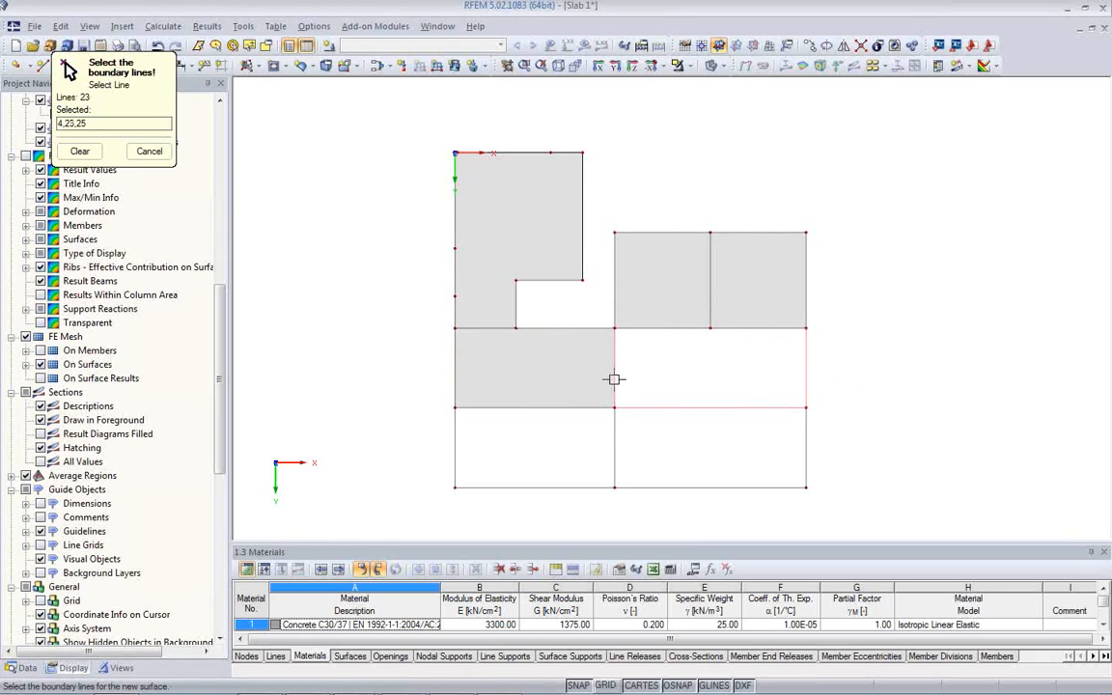
{"action": "left_click", "coordinate": [656, 328]}
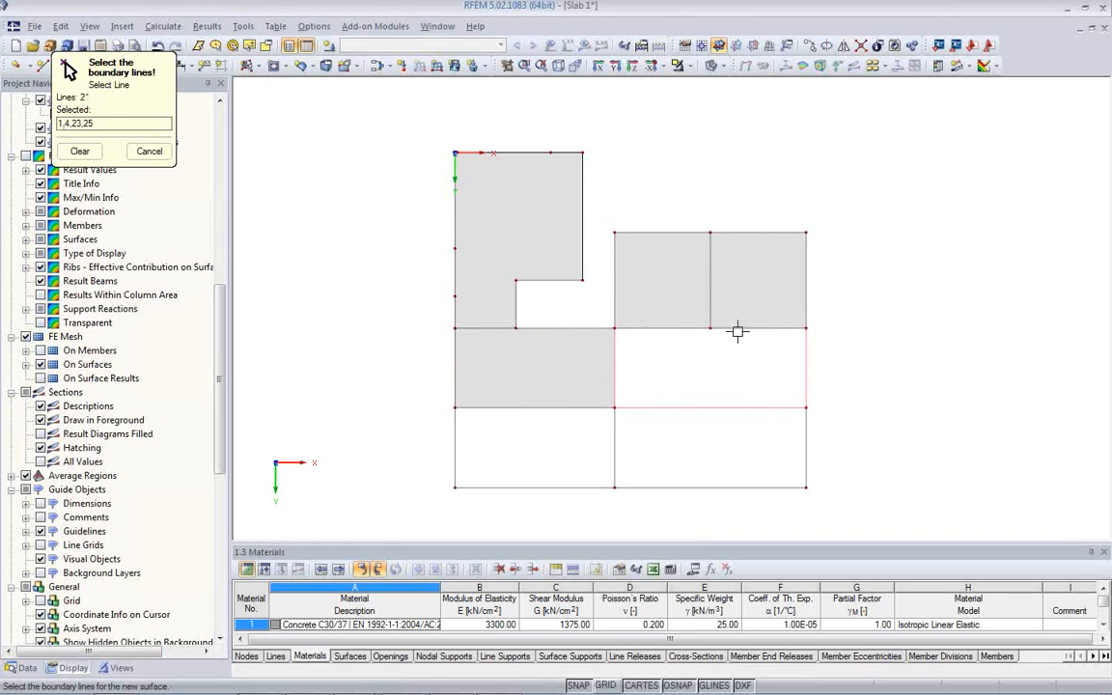
Create surfaces for the lower-right and lower-left rooms from their boundary lines and finish the surface creation.
{"action": "left_click", "coordinate": [805, 462]}
{"action": "left_click", "coordinate": [618, 469]}
{"action": "left_click", "coordinate": [652, 407]}
{"action": "left_click", "coordinate": [548, 487]}
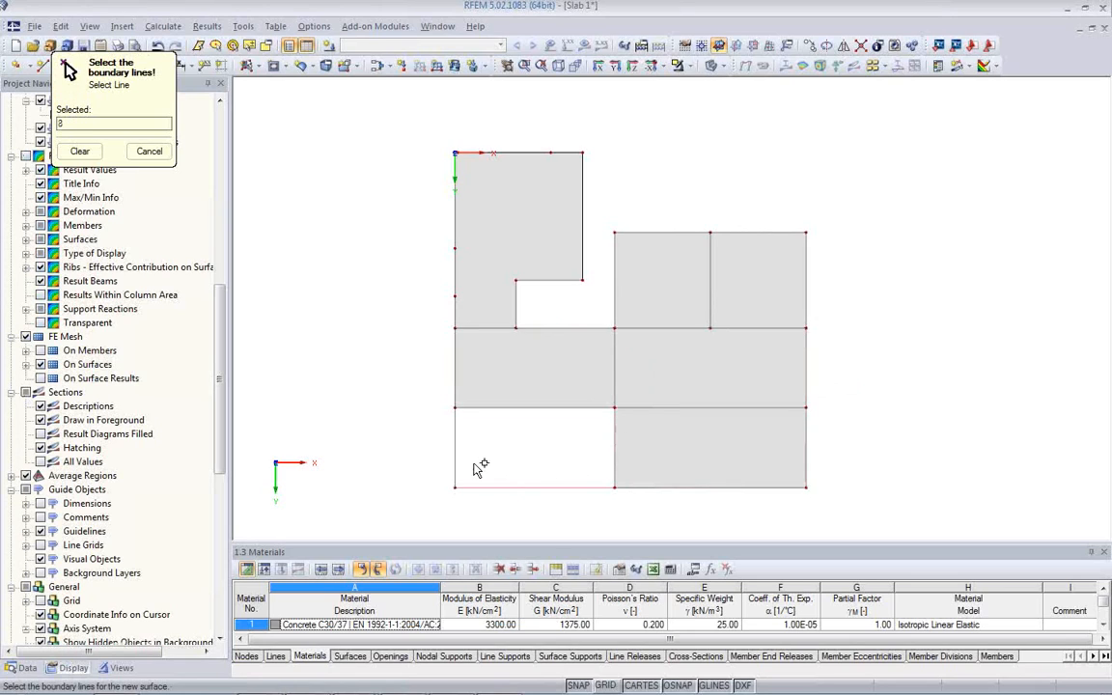
{"action": "left_click", "coordinate": [456, 457]}
{"action": "left_click", "coordinate": [481, 406]}
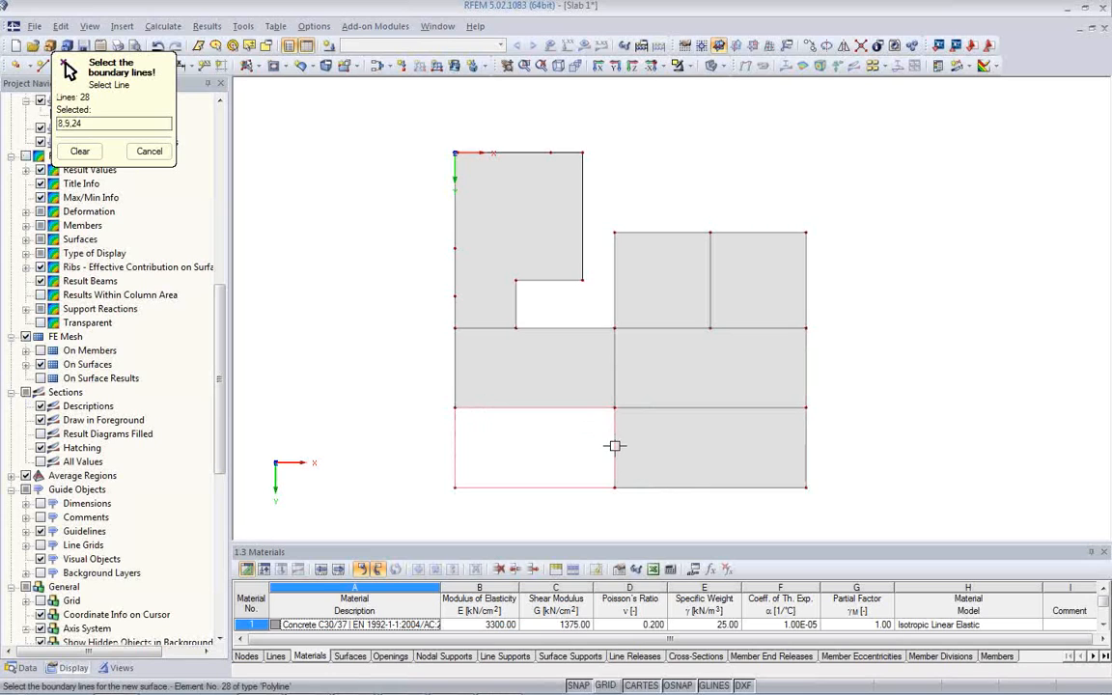
{"action": "left_click", "coordinate": [614, 444]}
{"action": "key", "text": "Escape"}
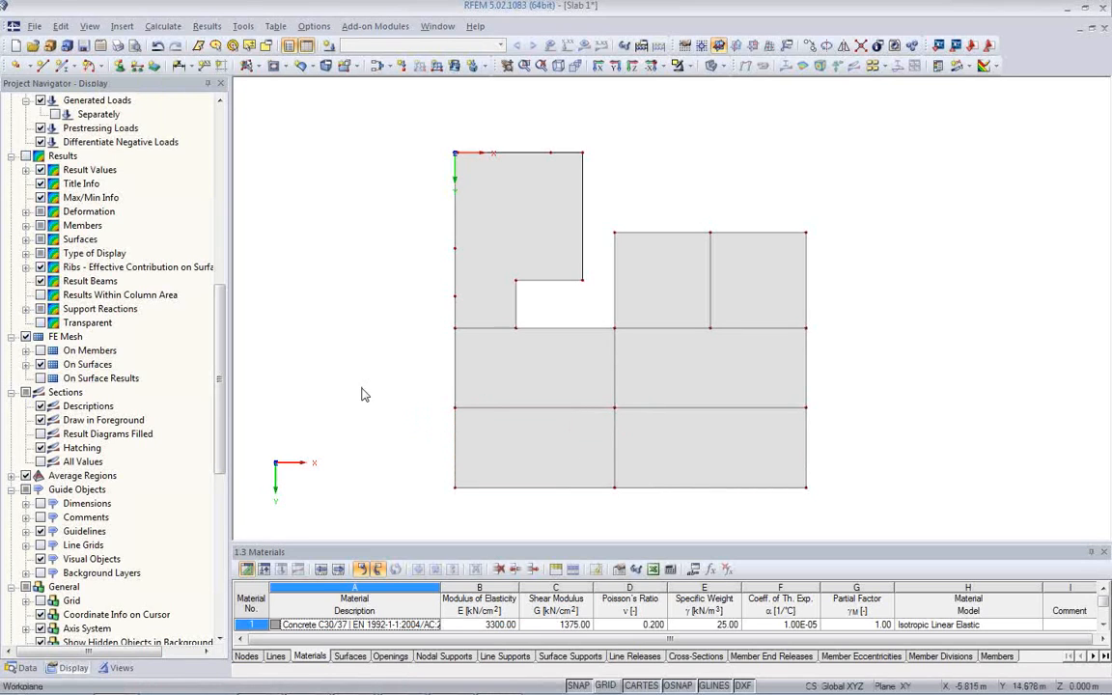
Define a new line support type as an elastic Wall in Z, 360 mm wide and 3 m high, using the Group 2 brick masonry material.
{"action": "mouse_move", "coordinate": [362, 441]}
{"action": "middle_mouse_down", "text": "ctrl"}
{"action": "mouse_move", "coordinate": [322, 226]}
{"action": "mouse_move", "coordinate": [303, 254]}
{"action": "mouse_move", "coordinate": [367, 385]}
{"action": "mouse_move", "coordinate": [363, 428]}
{"action": "middle_mouse_up", "text": "ctrl"}
{"action": "scroll", "coordinate": [367, 384], "scroll_direction": "up", "scroll_amount": 2}
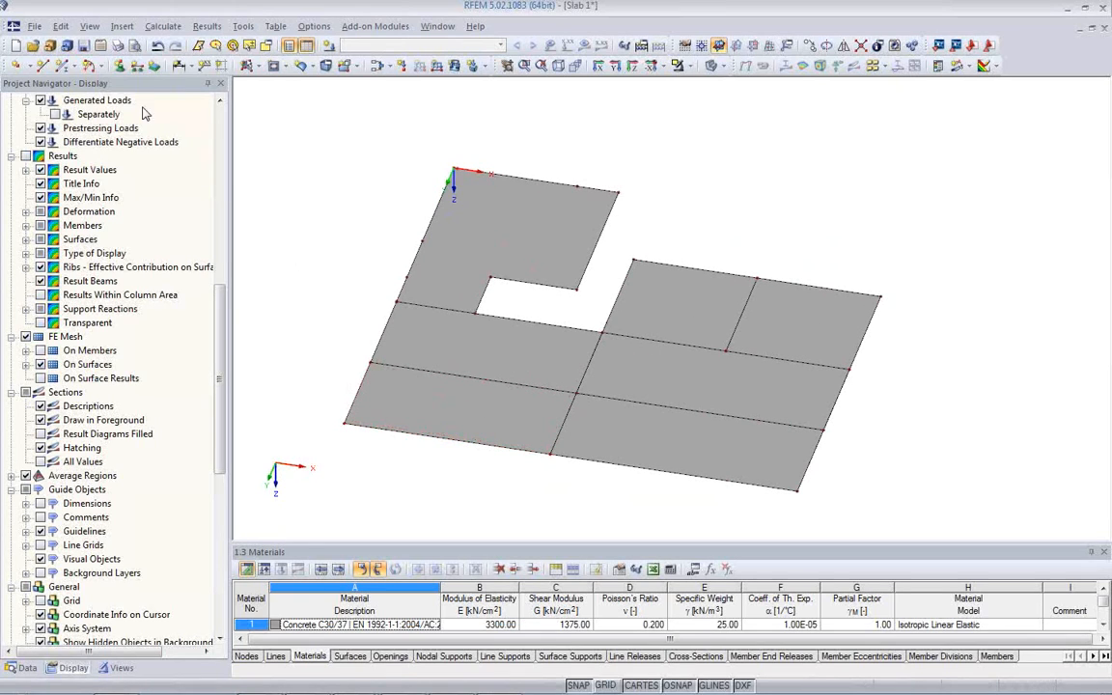
{"action": "left_click", "coordinate": [134, 71]}
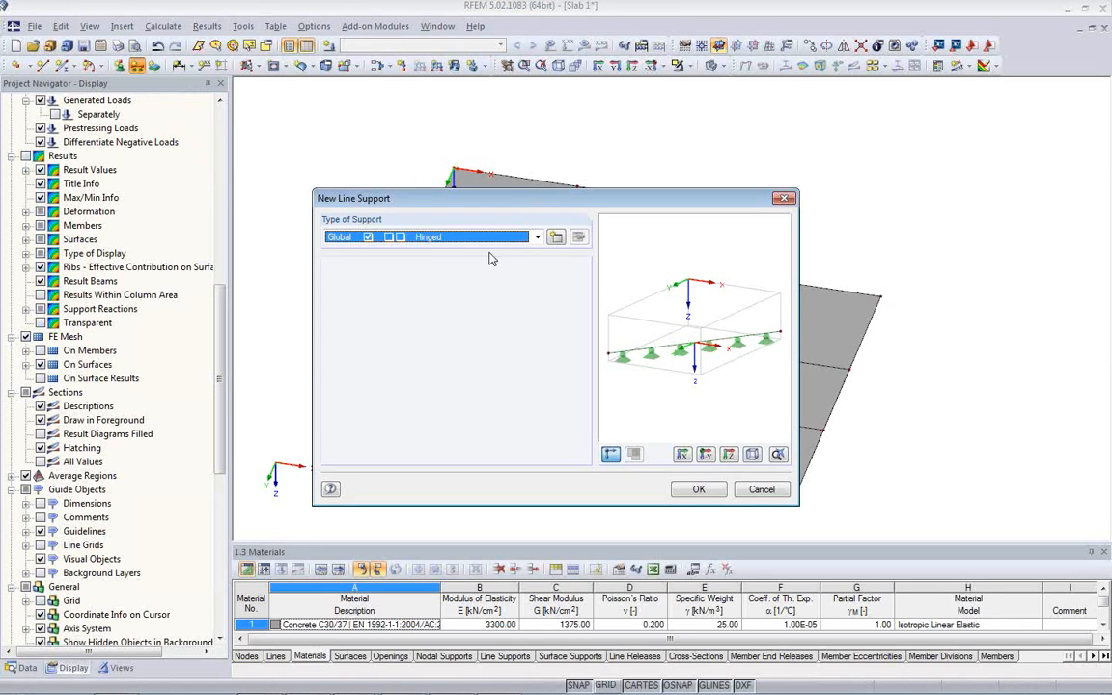
{"action": "left_click", "coordinate": [556, 237]}
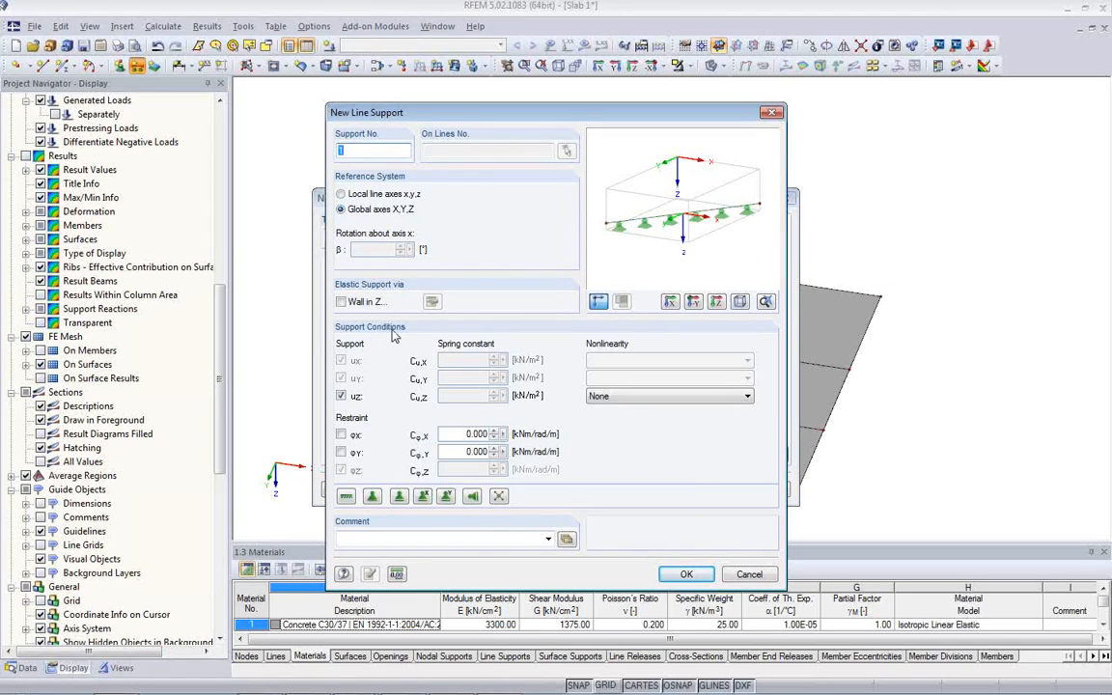
{"action": "left_click", "coordinate": [340, 302]}
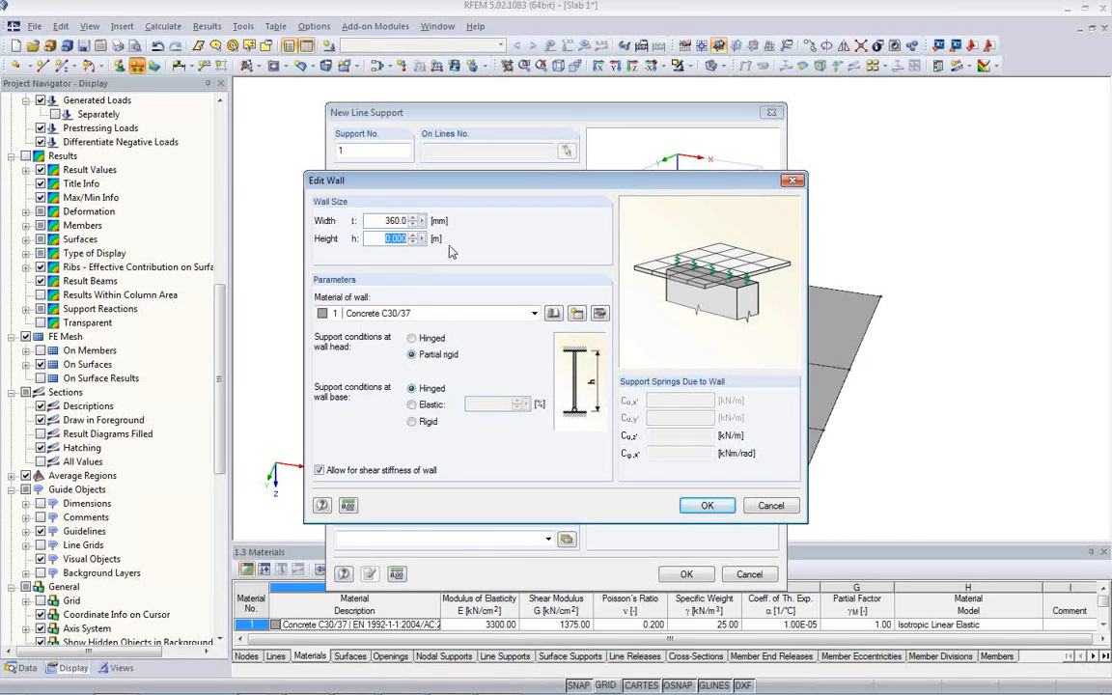
{"action": "type", "text": "3"}
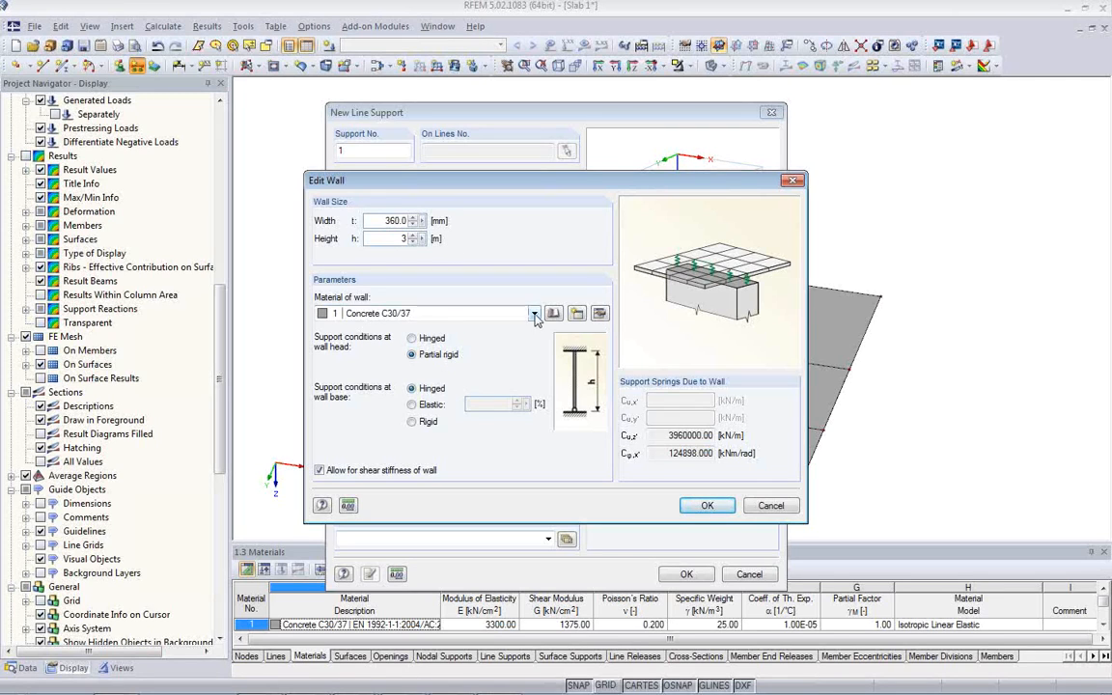
{"action": "left_click", "coordinate": [483, 313]}
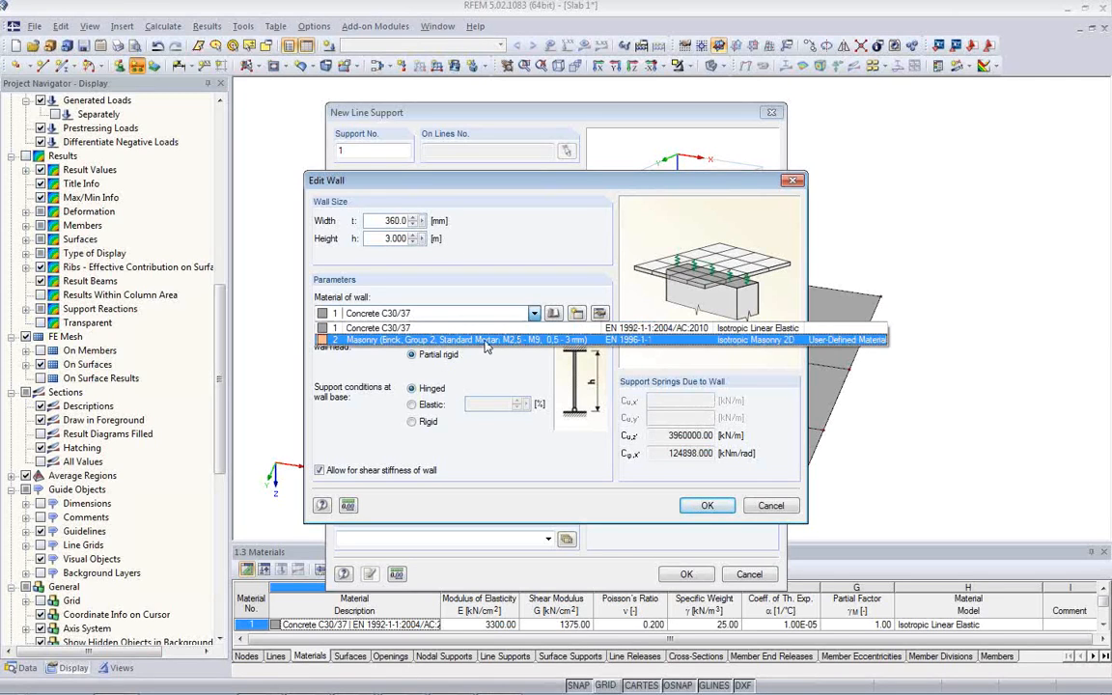
{"action": "left_click", "coordinate": [486, 342]}
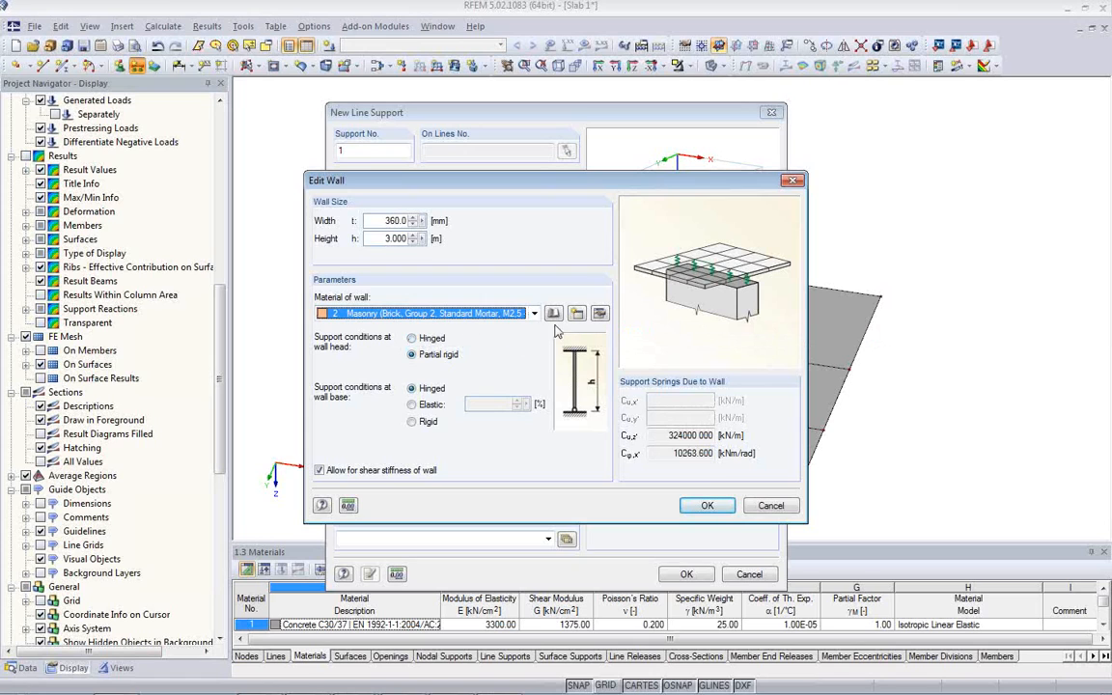
Review the brick masonry parameters in the material library and set the material's model to Isotropic Linear Elastic.
{"action": "left_click", "coordinate": [599, 313]}
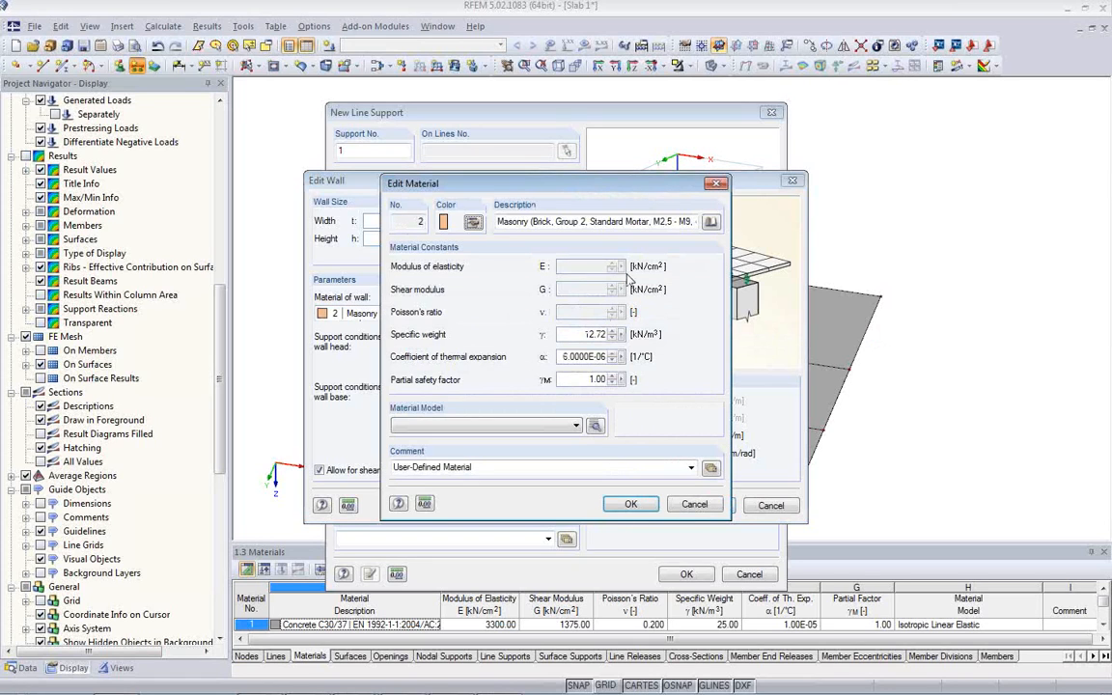
{"action": "left_click", "coordinate": [710, 223]}
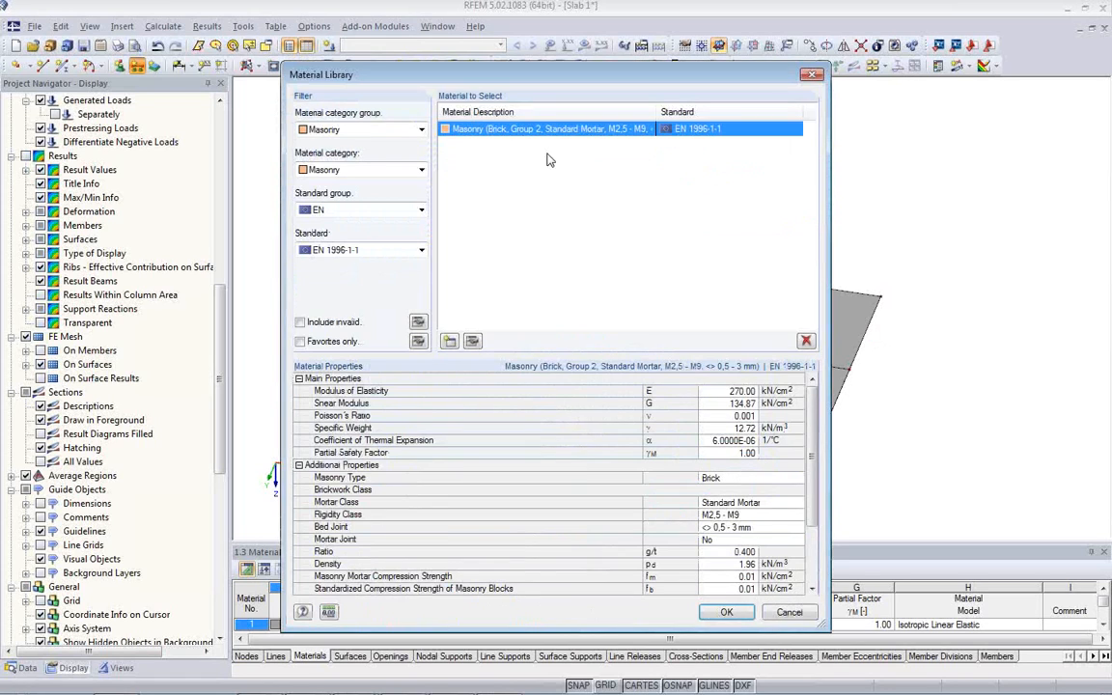
{"action": "left_click", "coordinate": [472, 343]}
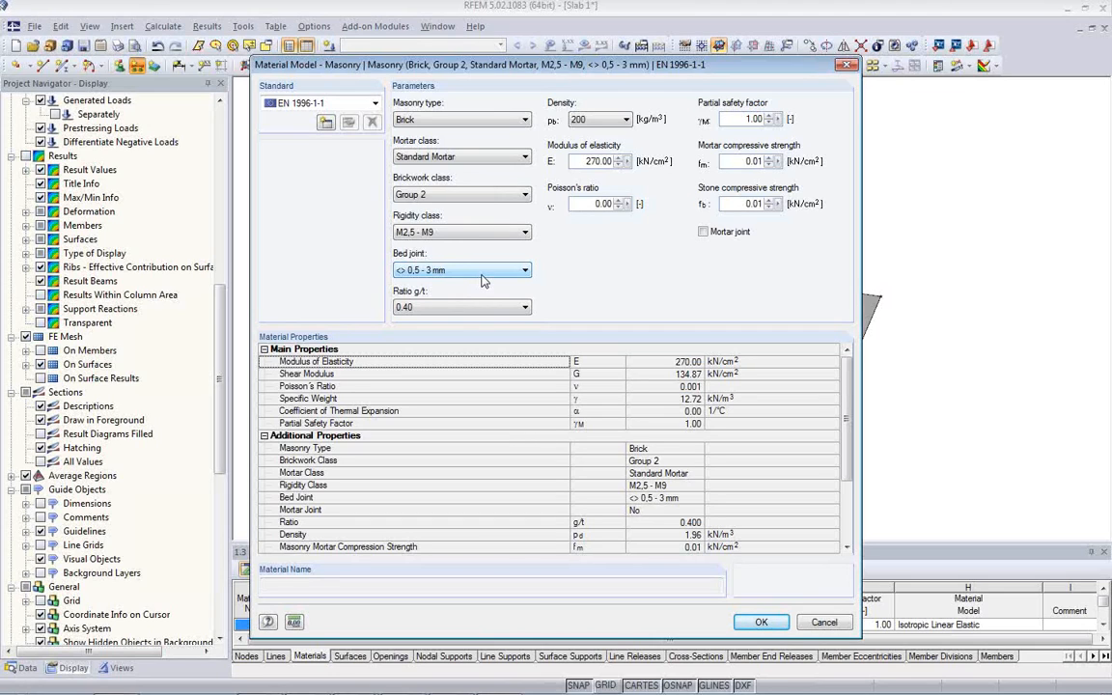
{"action": "left_click", "coordinate": [770, 624]}
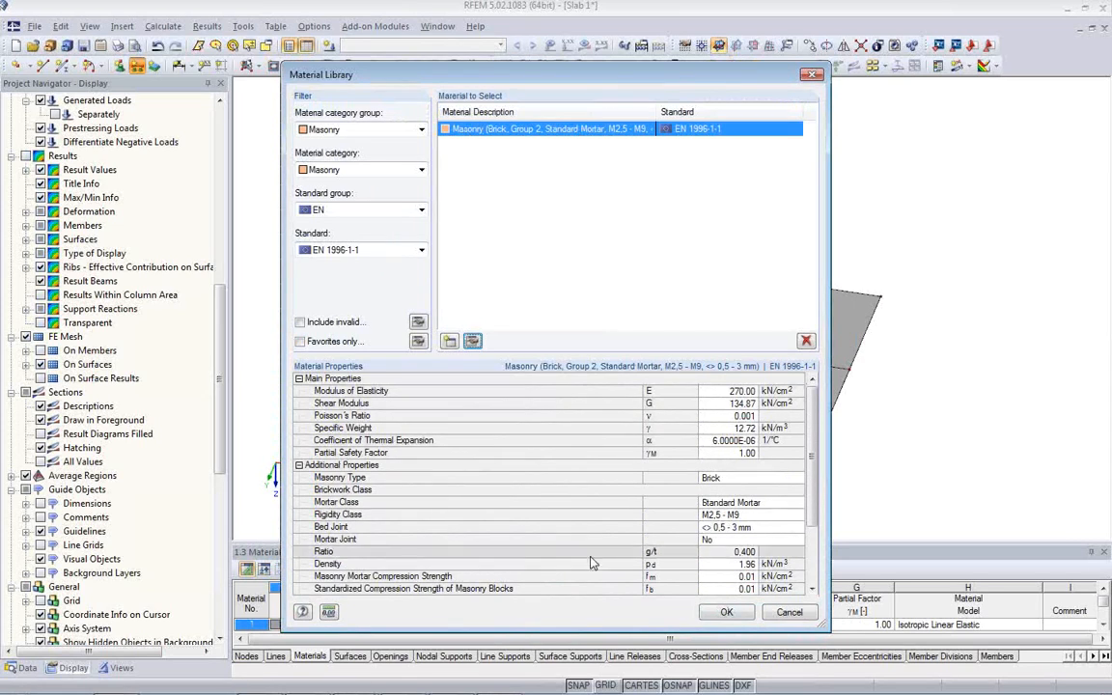
{"action": "left_click", "coordinate": [725, 612]}
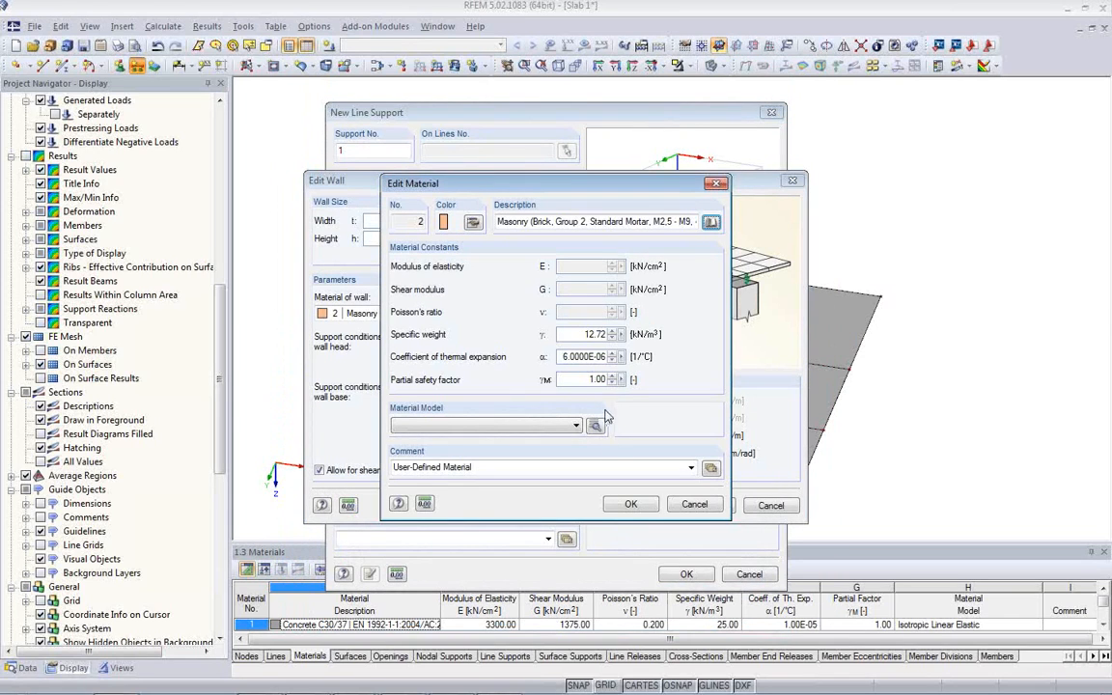
{"action": "left_click", "coordinate": [546, 427]}
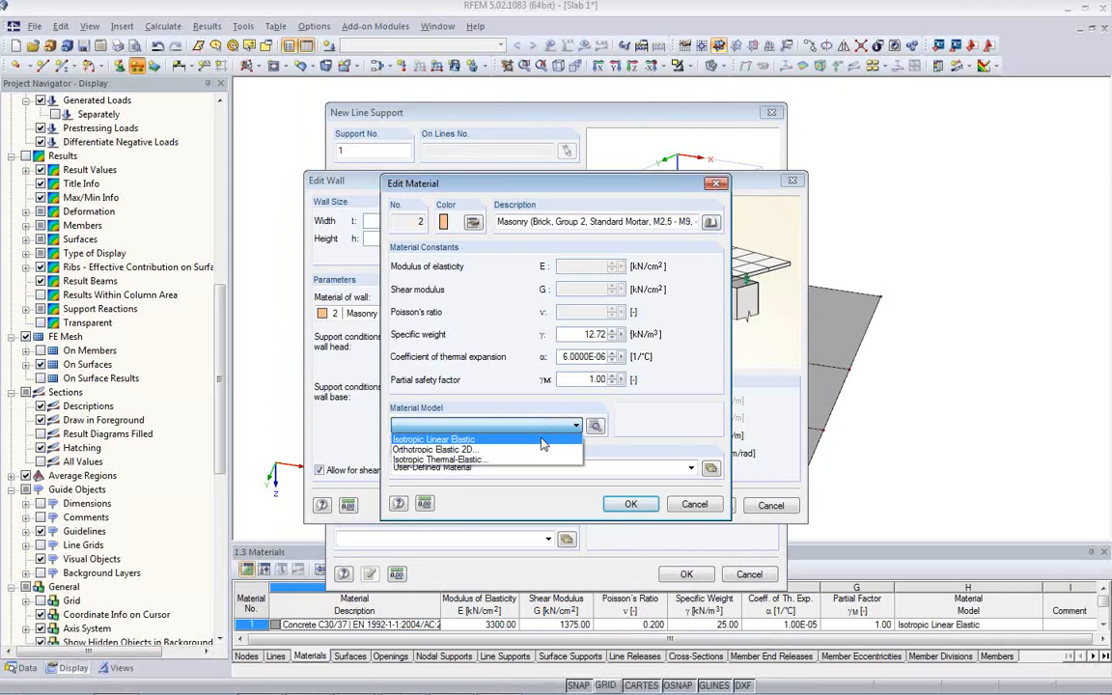
{"action": "left_click", "coordinate": [483, 439]}
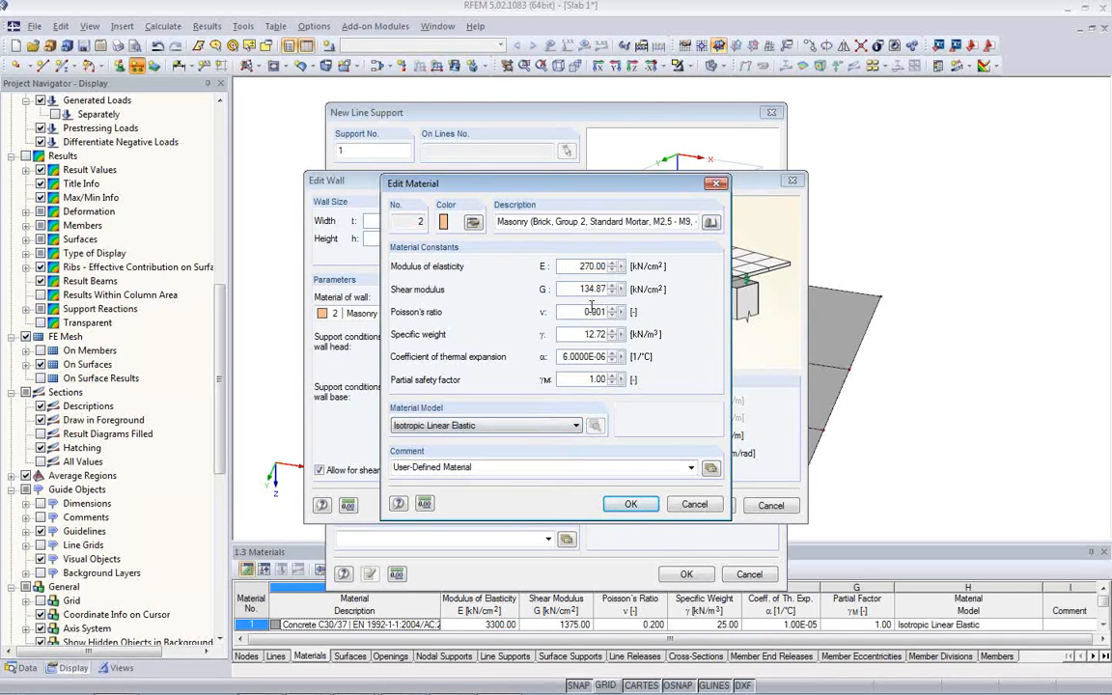
{"action": "left_click", "coordinate": [631, 505]}
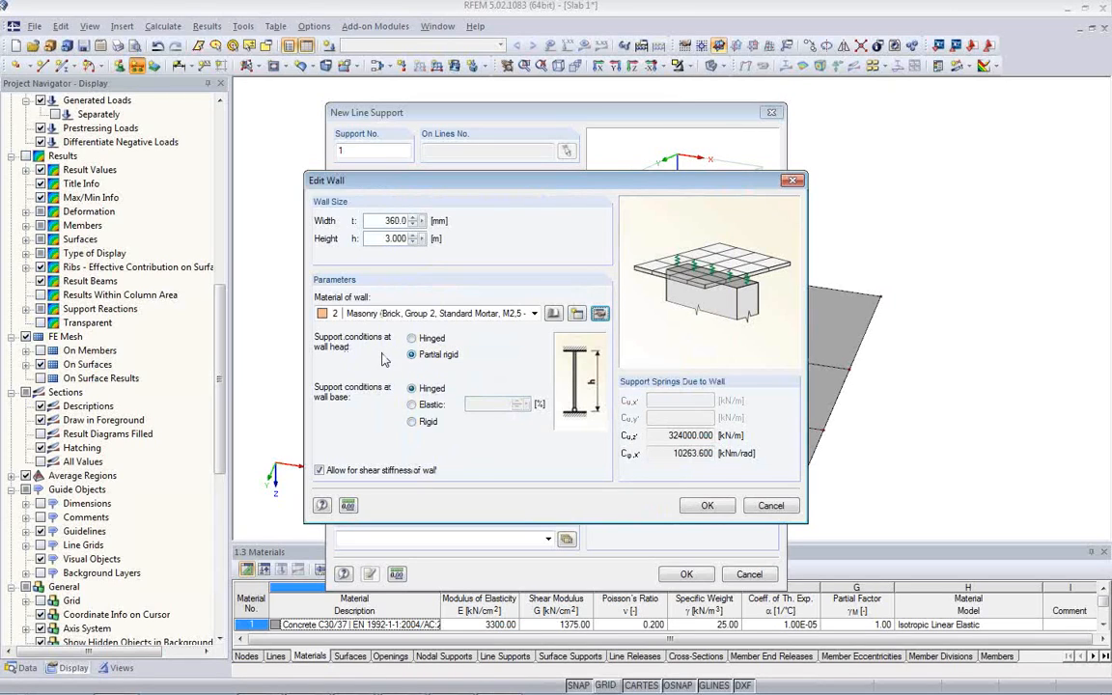
Set the support condition at the wall head to Hinged and accept the Wall in Z line support definition.
{"action": "left_click", "coordinate": [425, 338]}
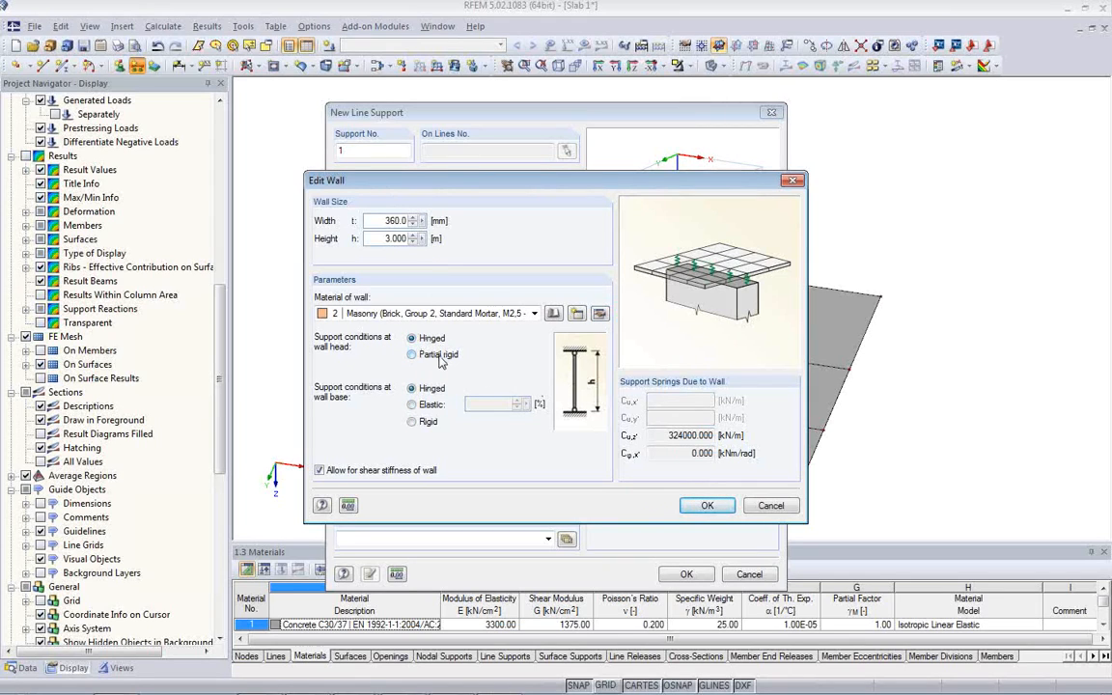
{"action": "left_click", "coordinate": [707, 505]}
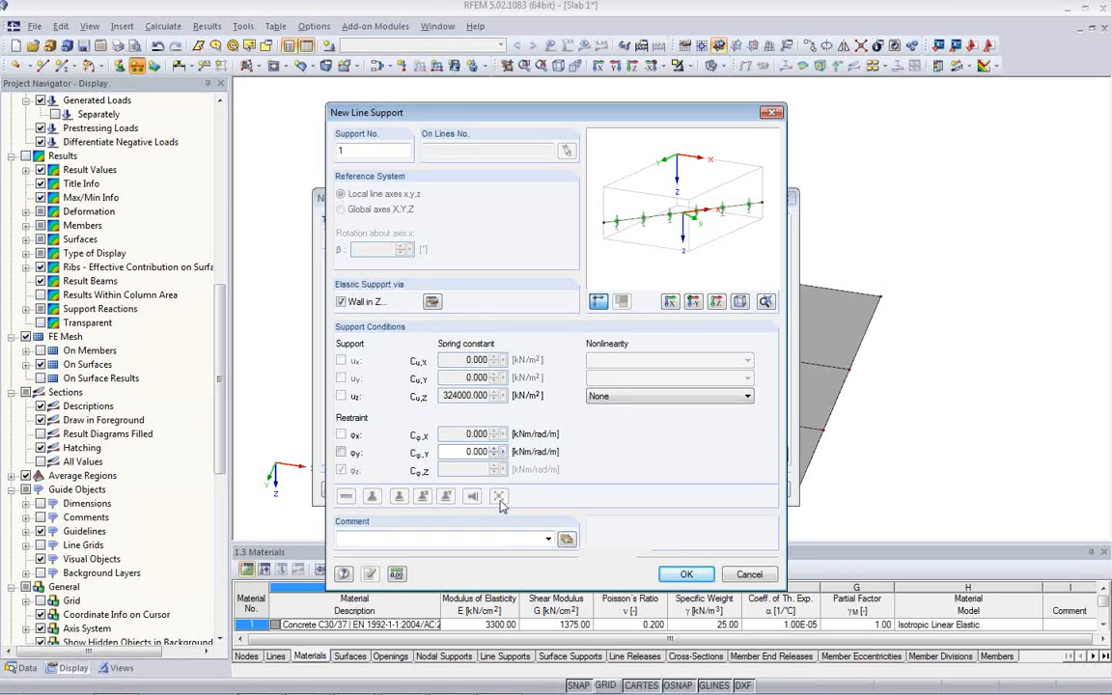
{"action": "left_click", "coordinate": [678, 574]}
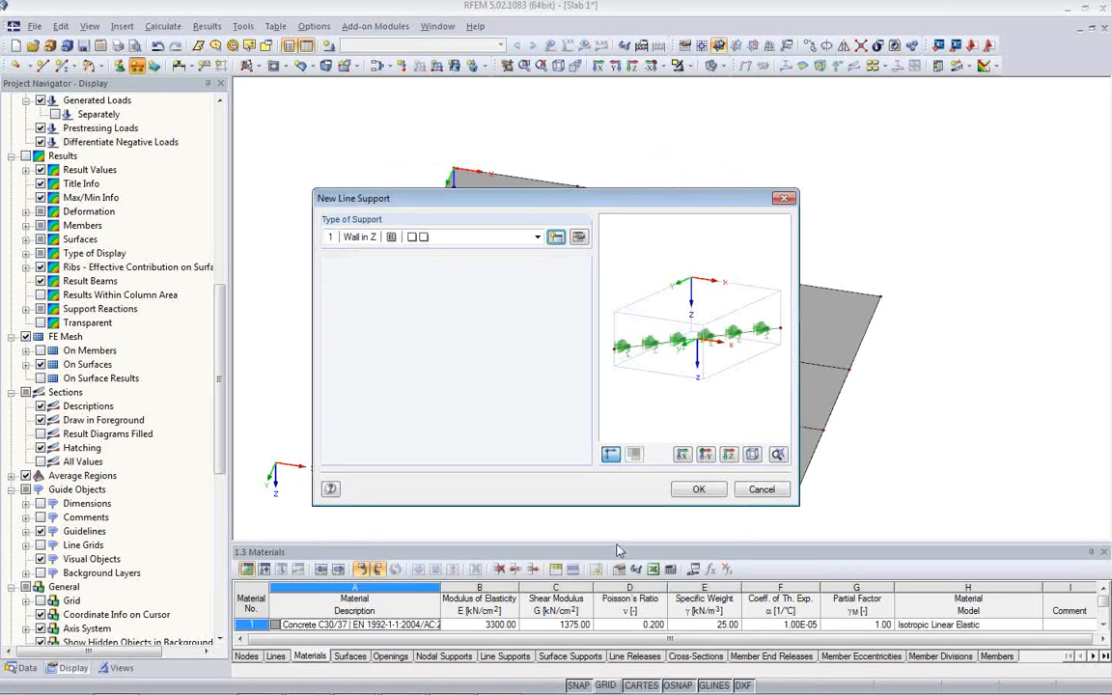
Assign the Wall in Z line support to the slab's left outer edge, leaving the short middle segment of the upper-left room free.
{"action": "left_click", "coordinate": [696, 489]}
{"action": "left_click", "coordinate": [355, 390]}
{"action": "left_click", "coordinate": [384, 339]}
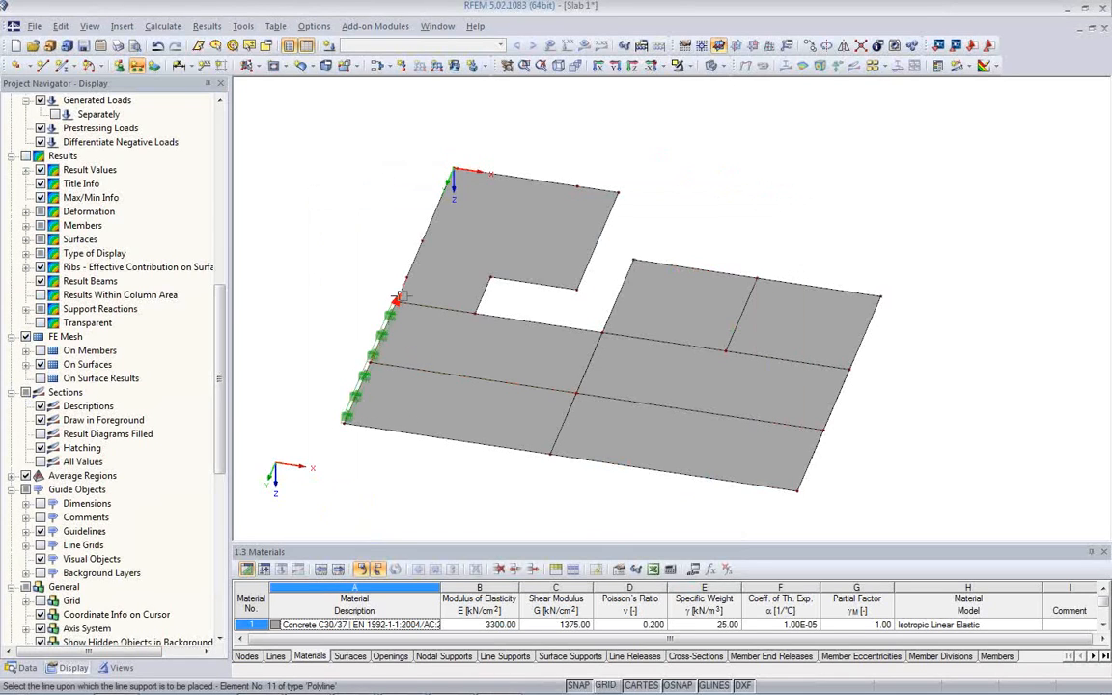
{"action": "left_click", "coordinate": [404, 291]}
{"action": "scroll", "coordinate": [454, 193], "scroll_direction": "up", "scroll_amount": 5}
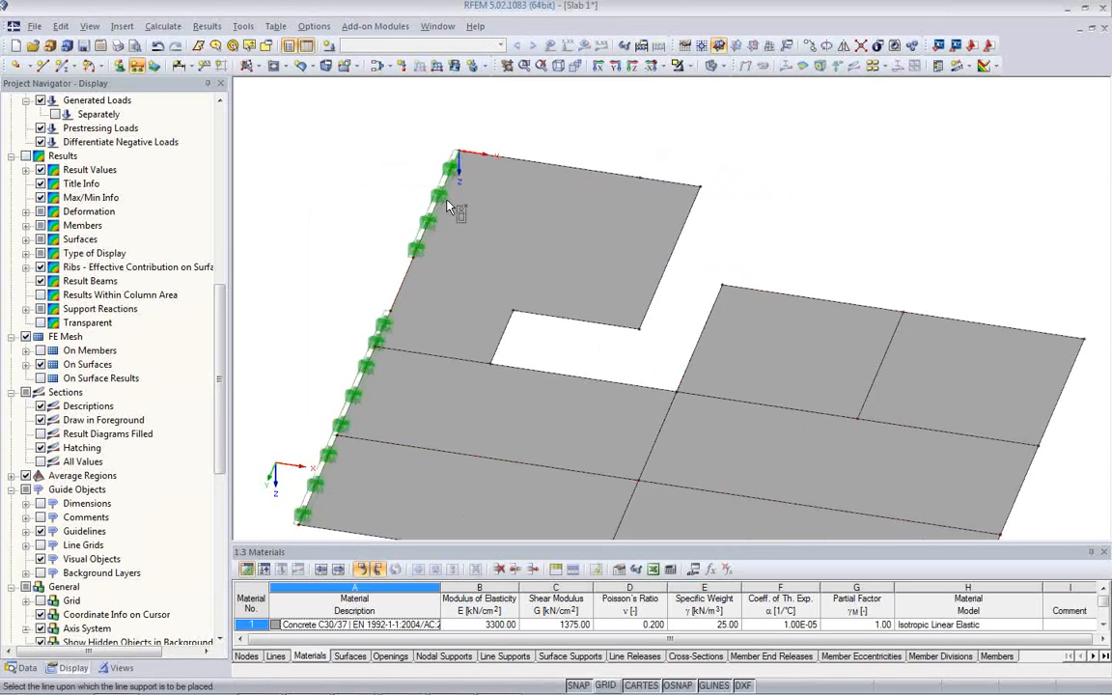
{"action": "scroll", "coordinate": [469, 184], "scroll_direction": "up", "scroll_amount": 1}
Assign the wall line support to the top and right edges of the upper-left room.
{"action": "middle_click_drag", "start_coordinate": [469, 183], "coordinate": [419, 350]}
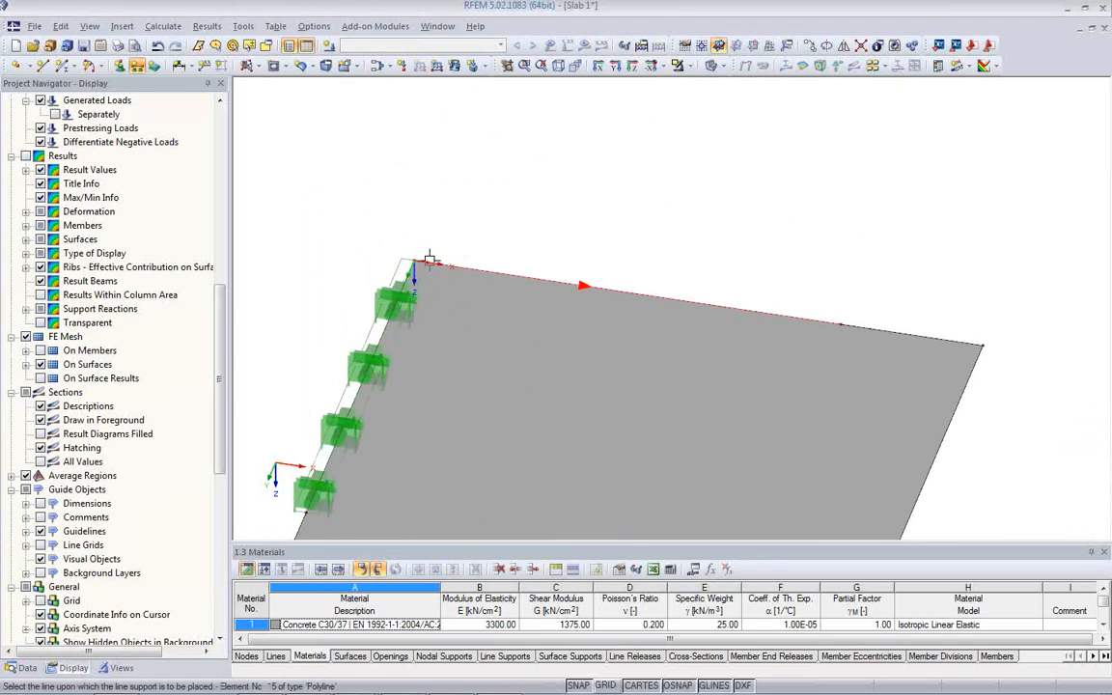
{"action": "left_click", "coordinate": [429, 260]}
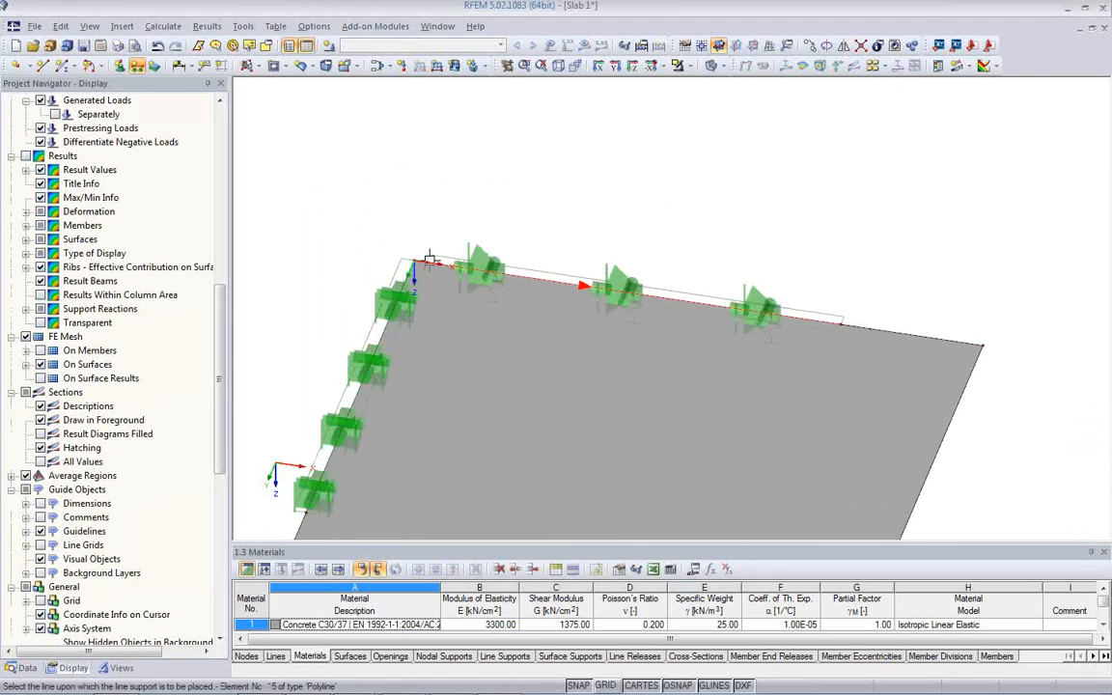
{"action": "left_click", "coordinate": [855, 343]}
{"action": "left_click", "coordinate": [931, 461]}
Assign the wall line support to the upper-left room's lower step edge and both wall segments along the left-hand middle room's top side.
{"action": "middle_click_drag", "start_coordinate": [794, 439], "coordinate": [658, 175]}
{"action": "scroll", "coordinate": [658, 176], "scroll_direction": "up", "scroll_amount": 1}
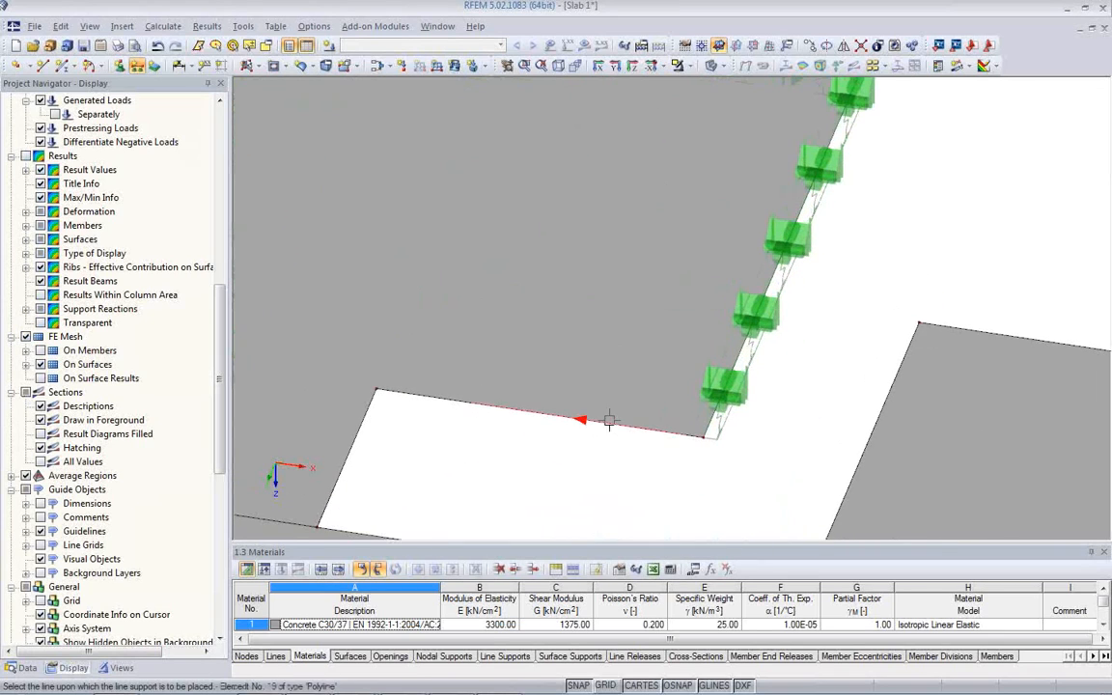
{"action": "left_click", "coordinate": [609, 421]}
{"action": "middle_click_drag", "start_coordinate": [529, 496], "coordinate": [596, 286]}
{"action": "scroll", "coordinate": [608, 303], "scroll_direction": "down", "scroll_amount": 1}
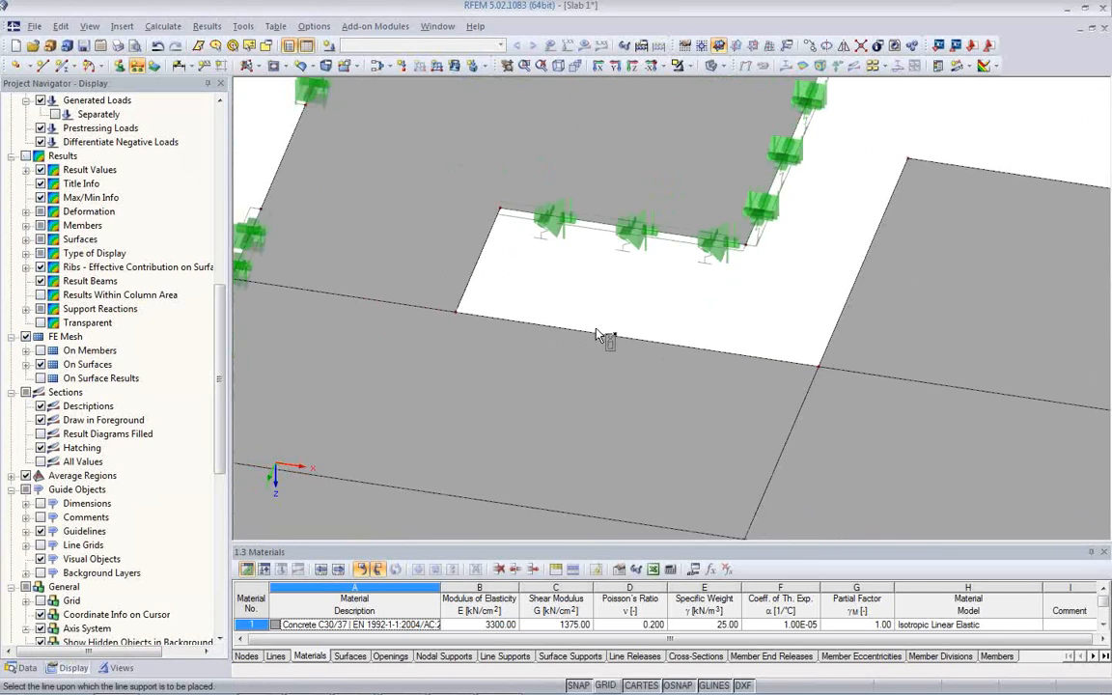
{"action": "left_click", "coordinate": [599, 336]}
{"action": "left_click", "coordinate": [367, 299]}
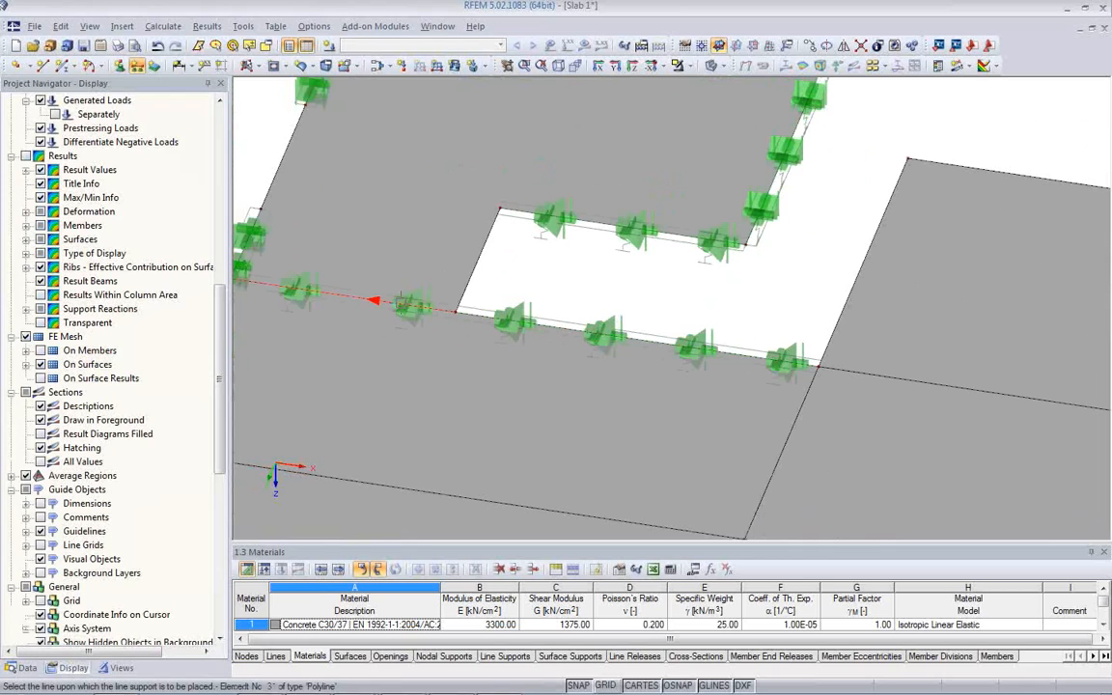
Assign the wall line support to the right wing's left and top edges and the upper two segments of the slab's right outer edge.
{"action": "left_click", "coordinate": [855, 298]}
{"action": "left_click", "coordinate": [968, 170]}
{"action": "scroll", "coordinate": [935, 305], "scroll_direction": "down", "scroll_amount": 3}
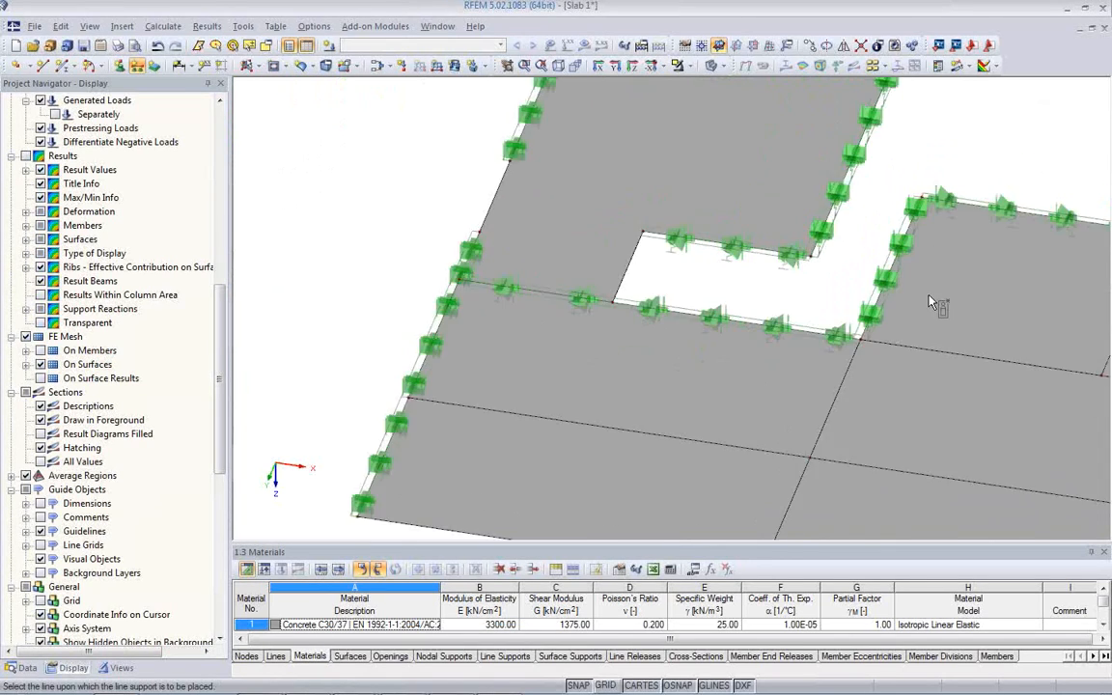
{"action": "scroll", "coordinate": [900, 258], "scroll_direction": "up", "scroll_amount": 2}
{"action": "left_click", "coordinate": [873, 236]}
{"action": "left_click", "coordinate": [921, 285]}
{"action": "left_click", "coordinate": [876, 390]}
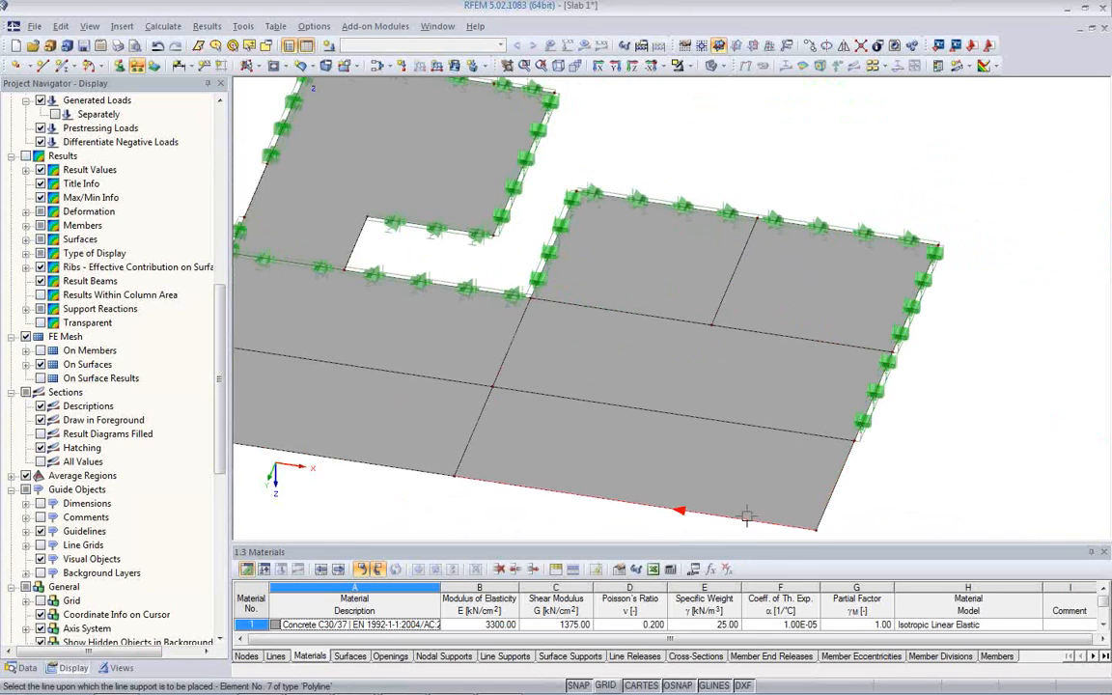
Assign the wall line support to both segments of the slab's bottom edge and both lower segments of the interior line below the right wing's left edge.
{"action": "left_click", "coordinate": [670, 507]}
{"action": "left_click", "coordinate": [394, 467]}
{"action": "middle_click_drag", "start_coordinate": [362, 305], "coordinate": [535, 276]}
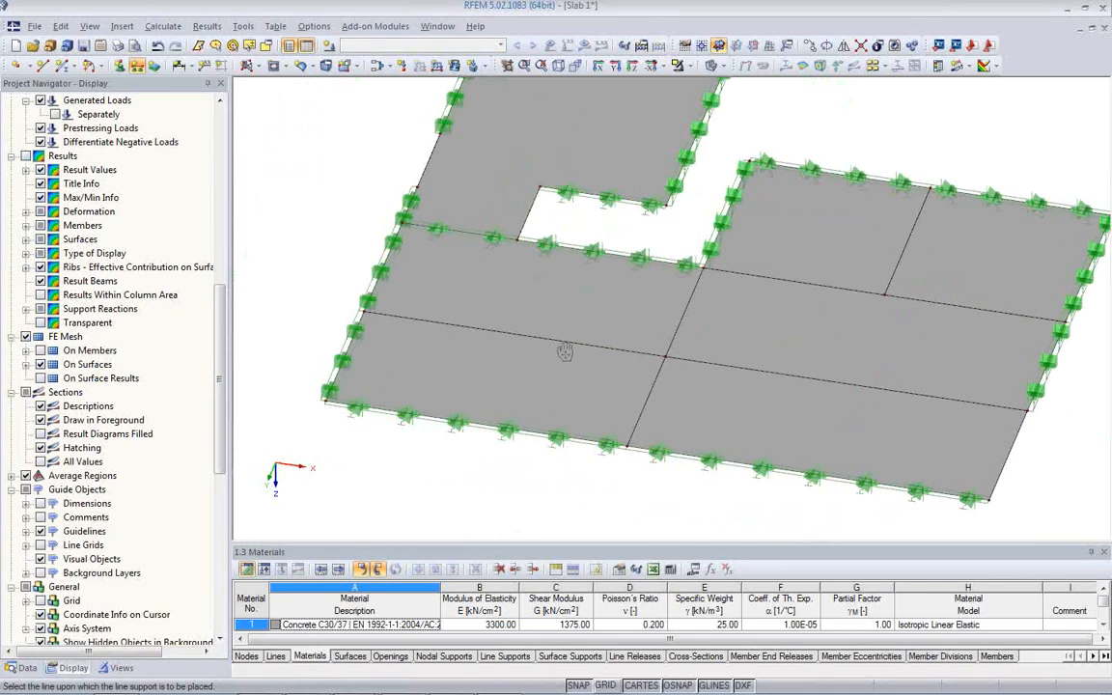
{"action": "left_click", "coordinate": [642, 401]}
{"action": "left_click", "coordinate": [675, 304]}
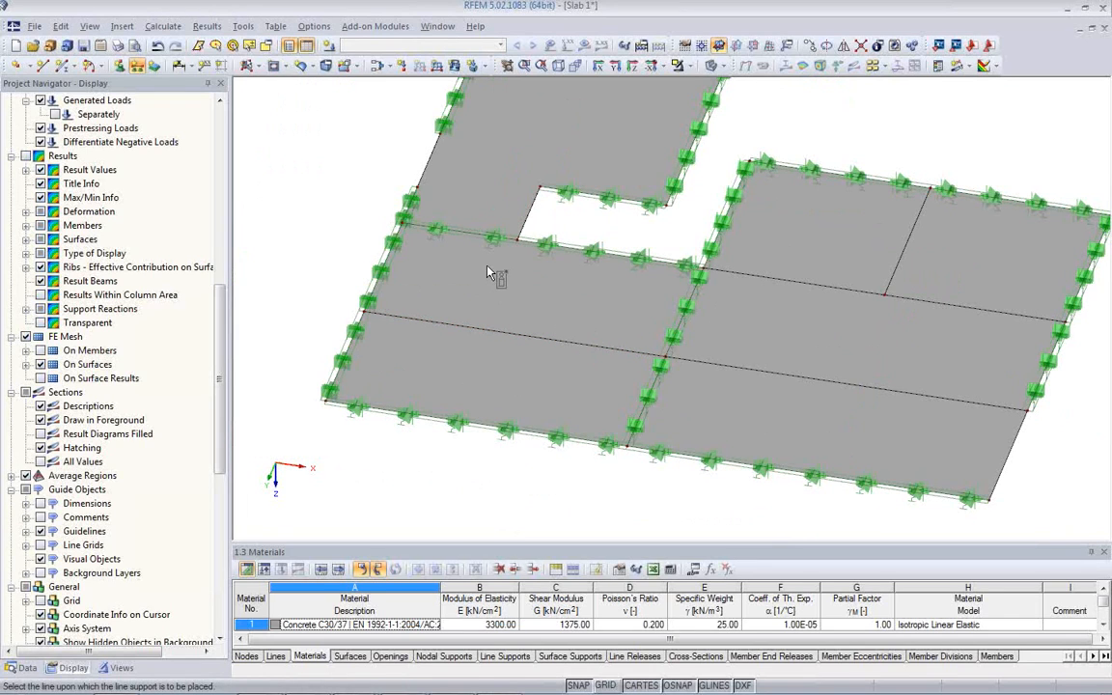
{"action": "key", "text": "Escape"}
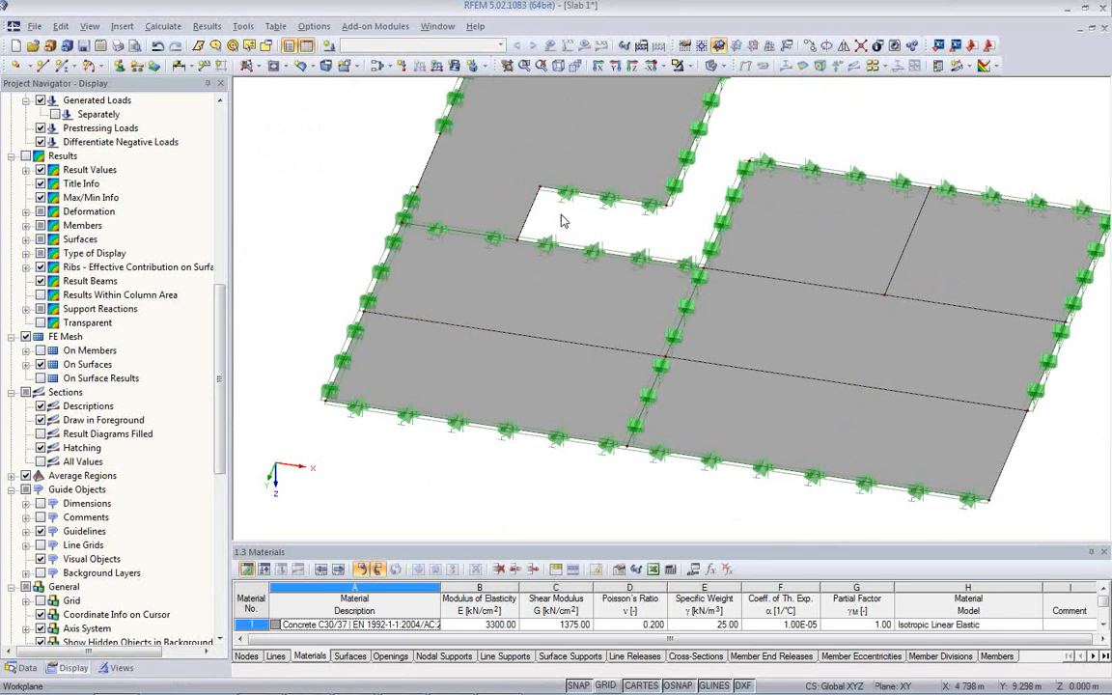
Delete the line support on the long segment of the upper-left room's top edge.
{"action": "scroll", "coordinate": [563, 221], "scroll_direction": "down", "scroll_amount": 1}
{"action": "middle_click_drag", "start_coordinate": [563, 222], "coordinate": [540, 360]}
{"action": "scroll", "coordinate": [544, 311], "scroll_direction": "up", "scroll_amount": 1}
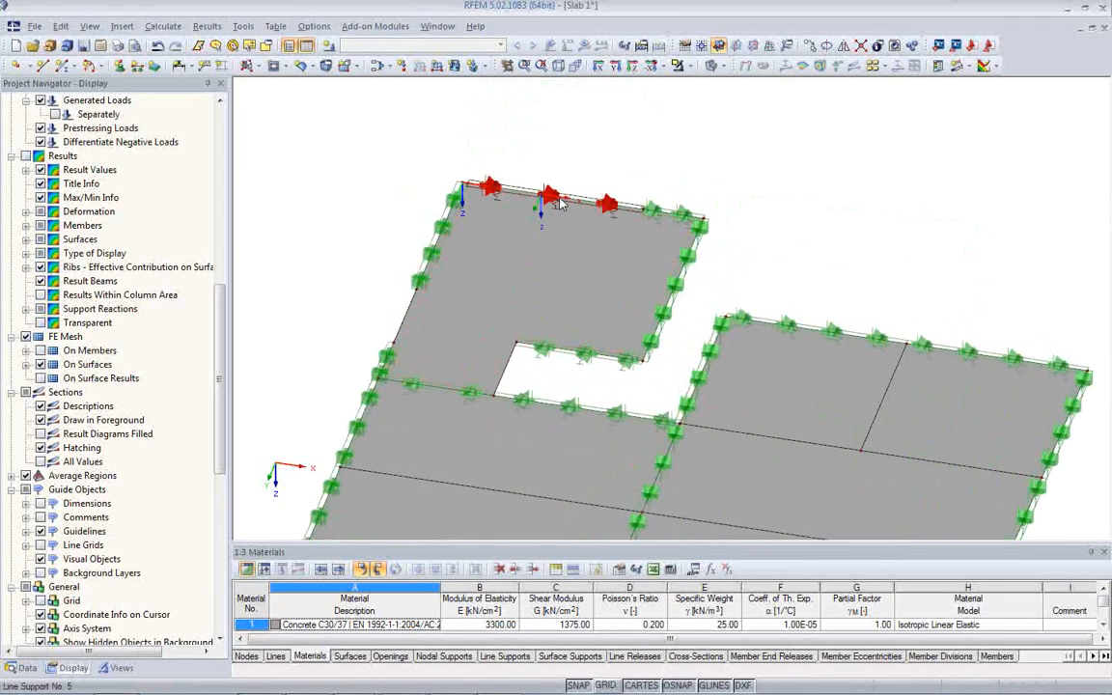
{"action": "key", "text": "Delete"}
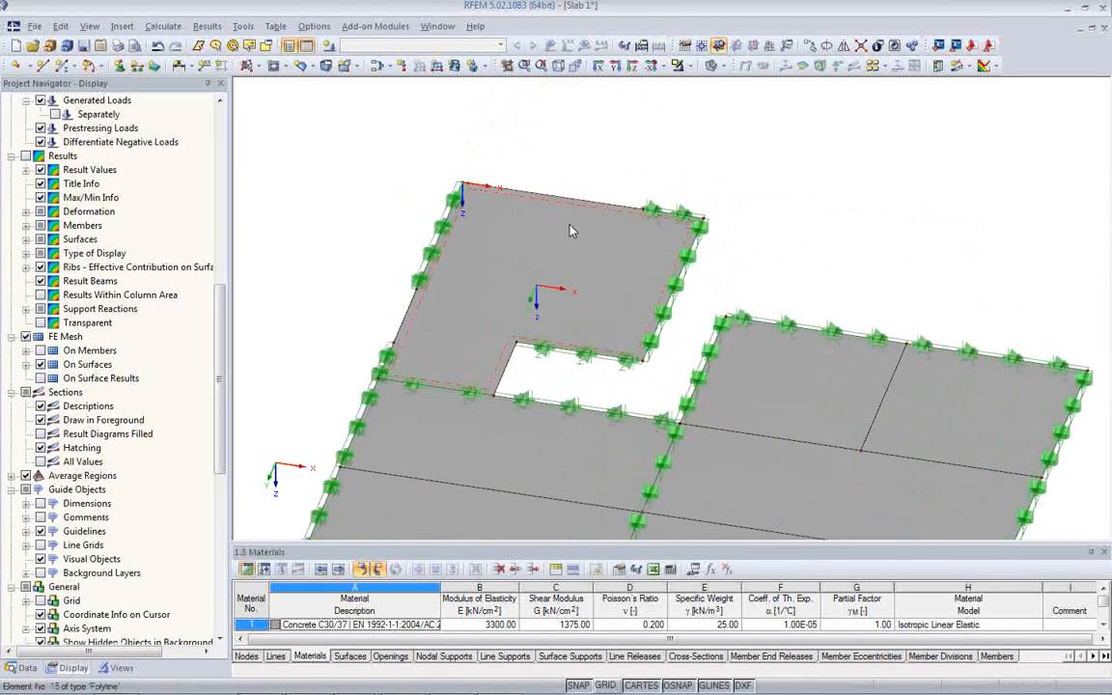
Start a new nodal support type with elastic support via a column in Z.
{"action": "middle_click_drag", "start_coordinate": [575, 227], "coordinate": [529, 234]}
{"action": "middle_click_drag", "start_coordinate": [622, 318], "coordinate": [594, 272]}
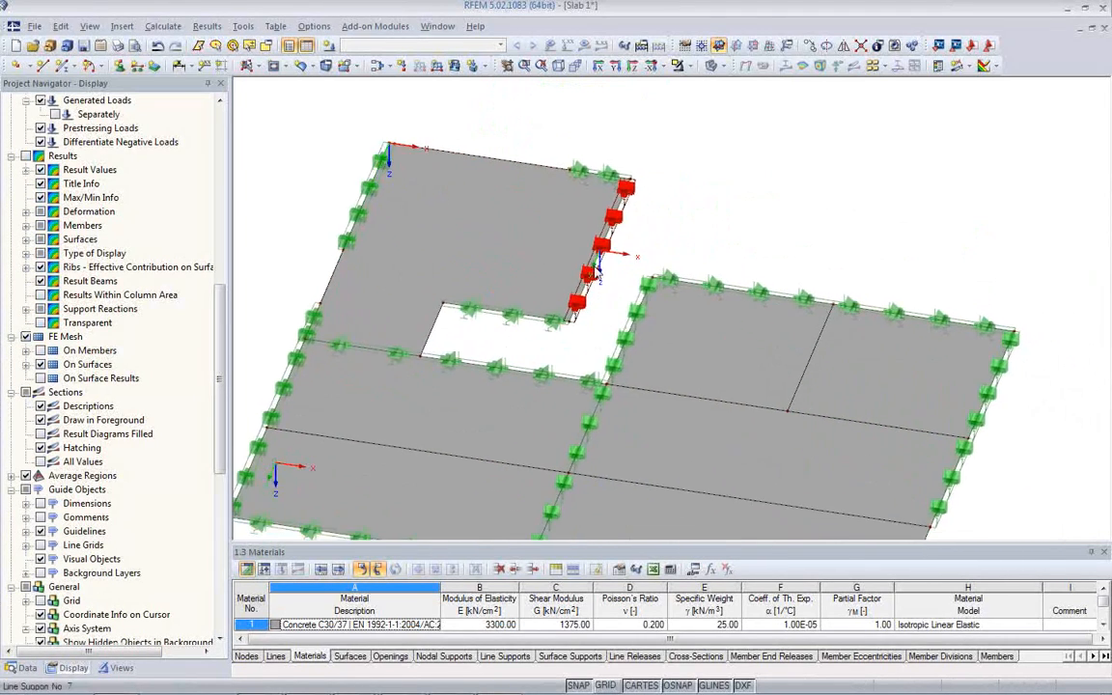
{"action": "scroll", "coordinate": [595, 273], "scroll_direction": "down", "scroll_amount": 1}
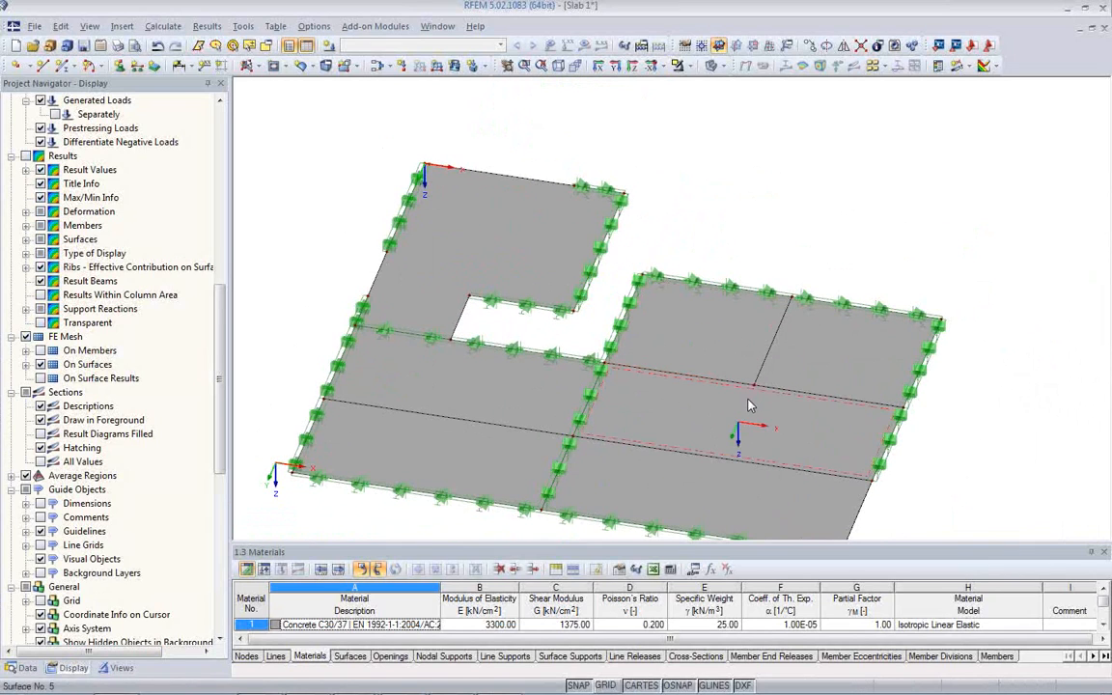
{"action": "left_click", "coordinate": [118, 68]}
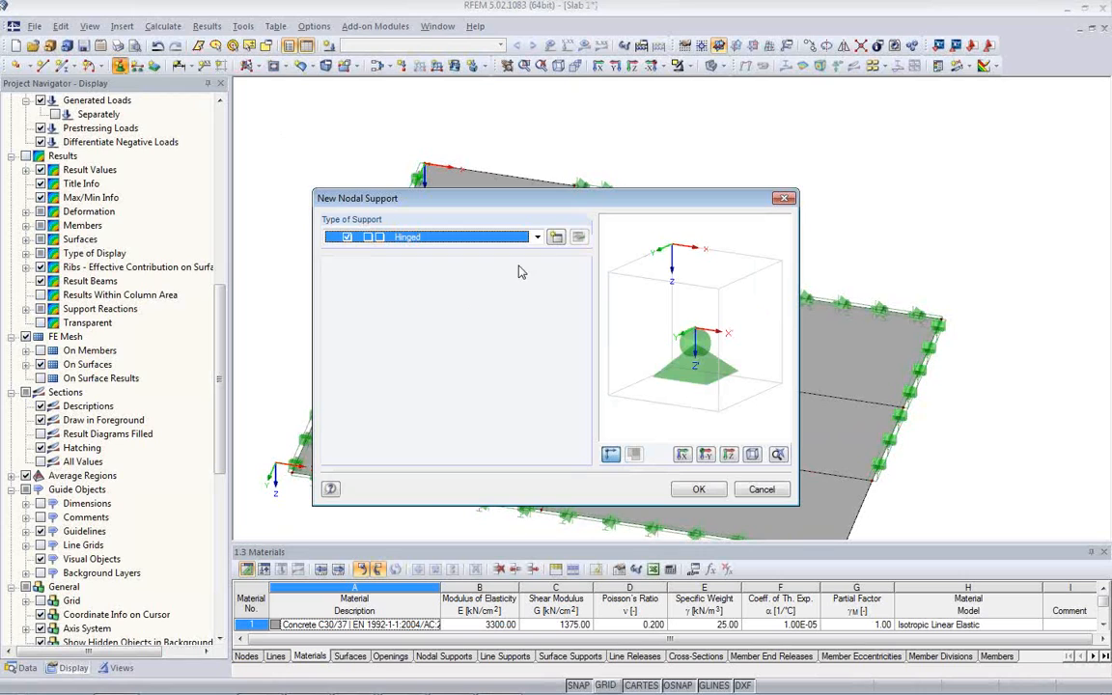
{"action": "left_click_drag", "start_coordinate": [660, 199], "coordinate": [528, 178]}
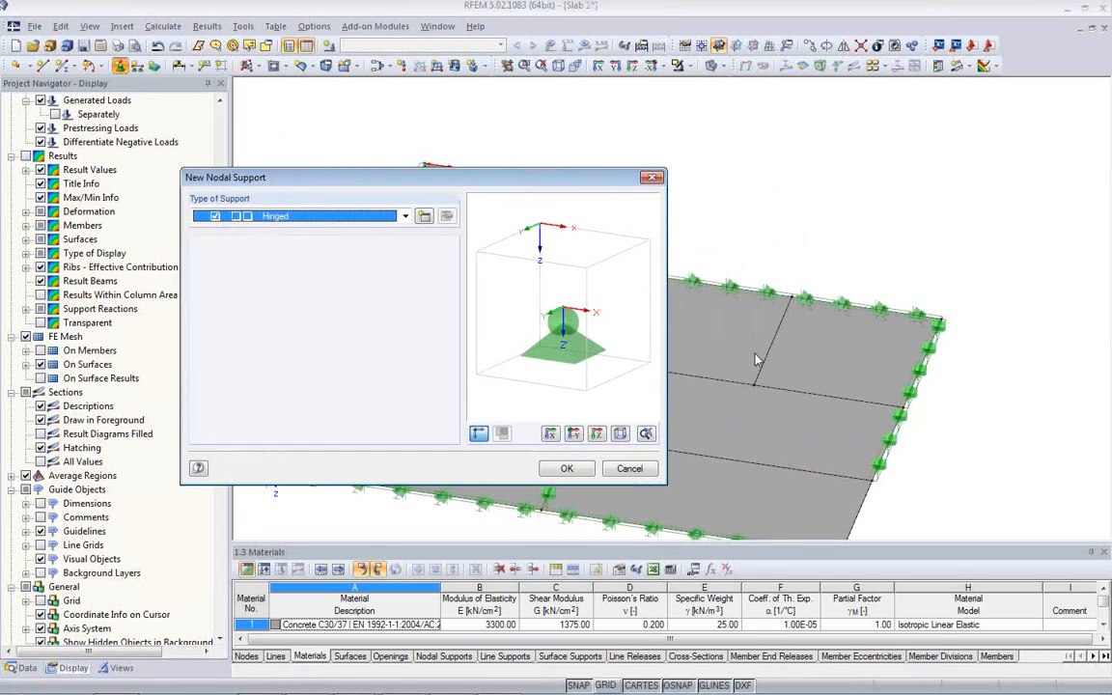
{"action": "left_click", "coordinate": [423, 217]}
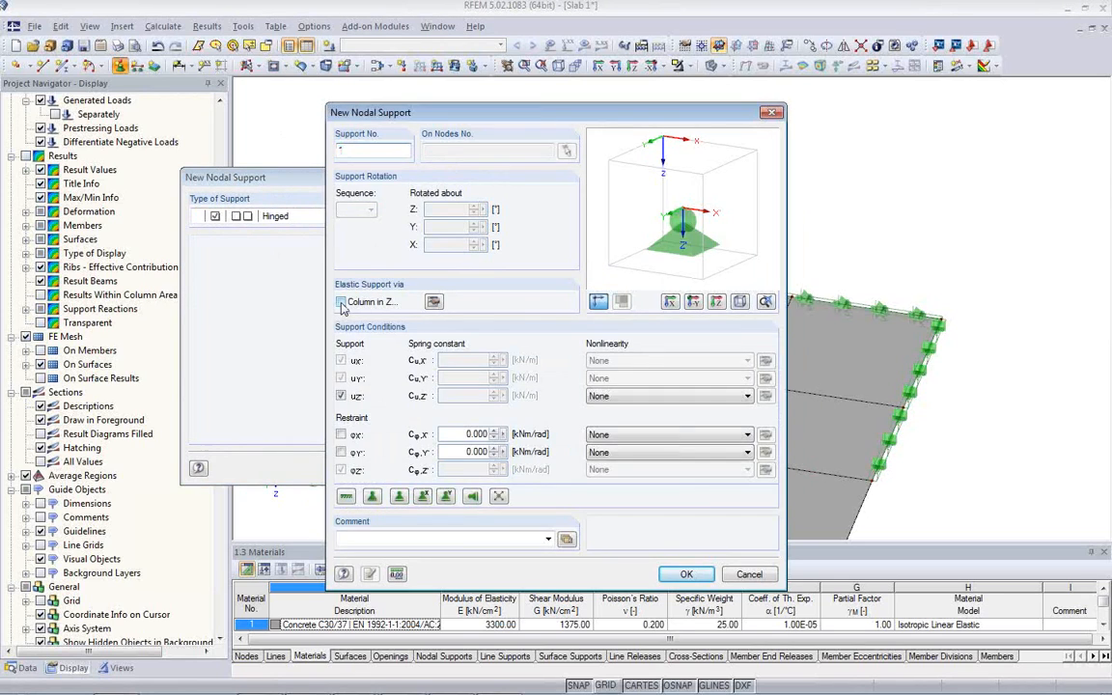
{"action": "left_click", "coordinate": [341, 302]}
Define the column as rectangular, 300 by 300 mm and 3 m high, in Concrete C30/37 on an elastic surface foundation with a hinged base.
{"action": "left_click_drag", "start_coordinate": [428, 198], "coordinate": [474, 199]}
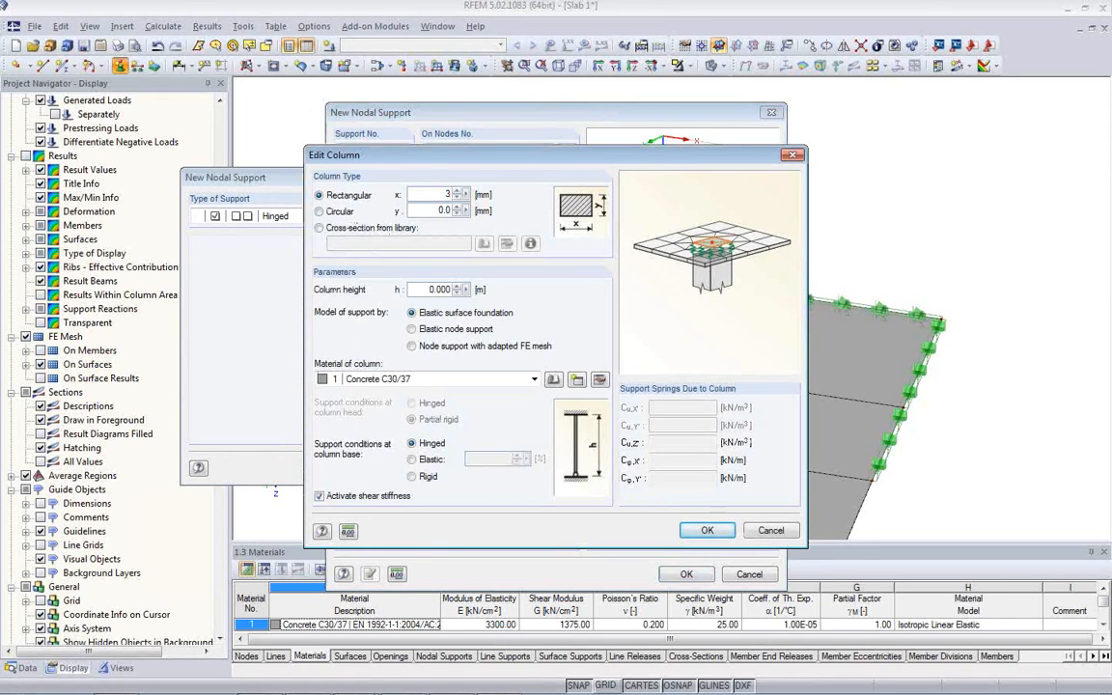
{"action": "key", "text": "Tab"}
{"action": "type", "text": "300"}
{"action": "key", "text": "Tab"}
{"action": "type", "text": "3"}
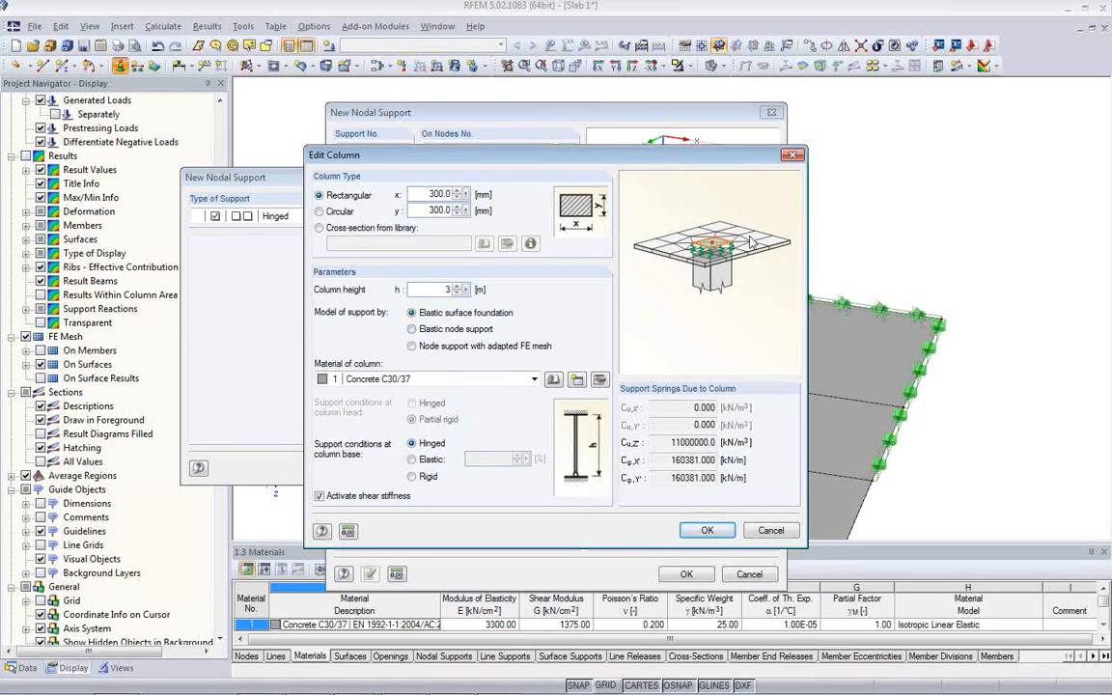
{"action": "left_click_drag", "start_coordinate": [659, 160], "coordinate": [569, 143]}
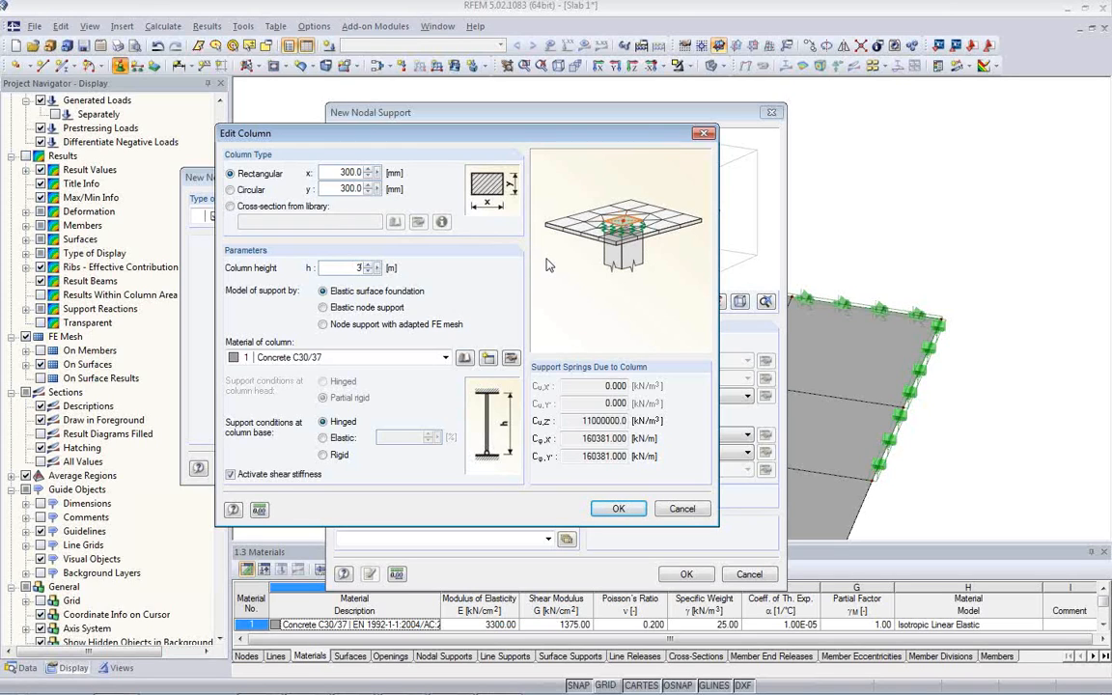
{"action": "left_click", "coordinate": [623, 509]}
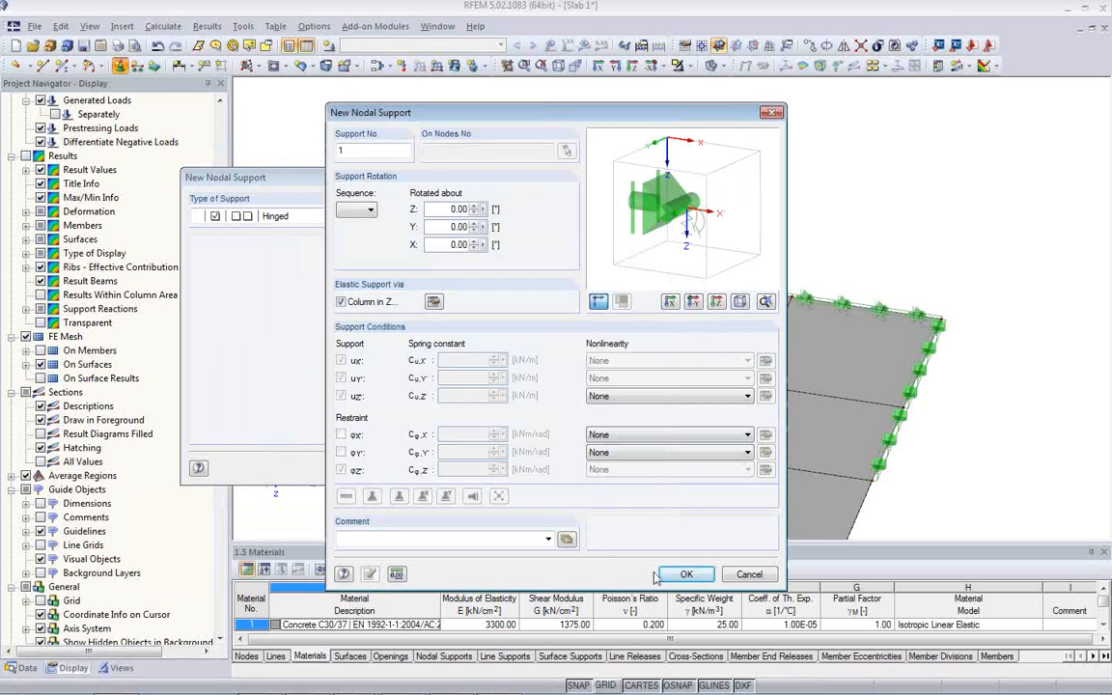
Place the column nodal support on the interior node at the lower end of the right wing's dividing line.
{"action": "left_click", "coordinate": [684, 573]}
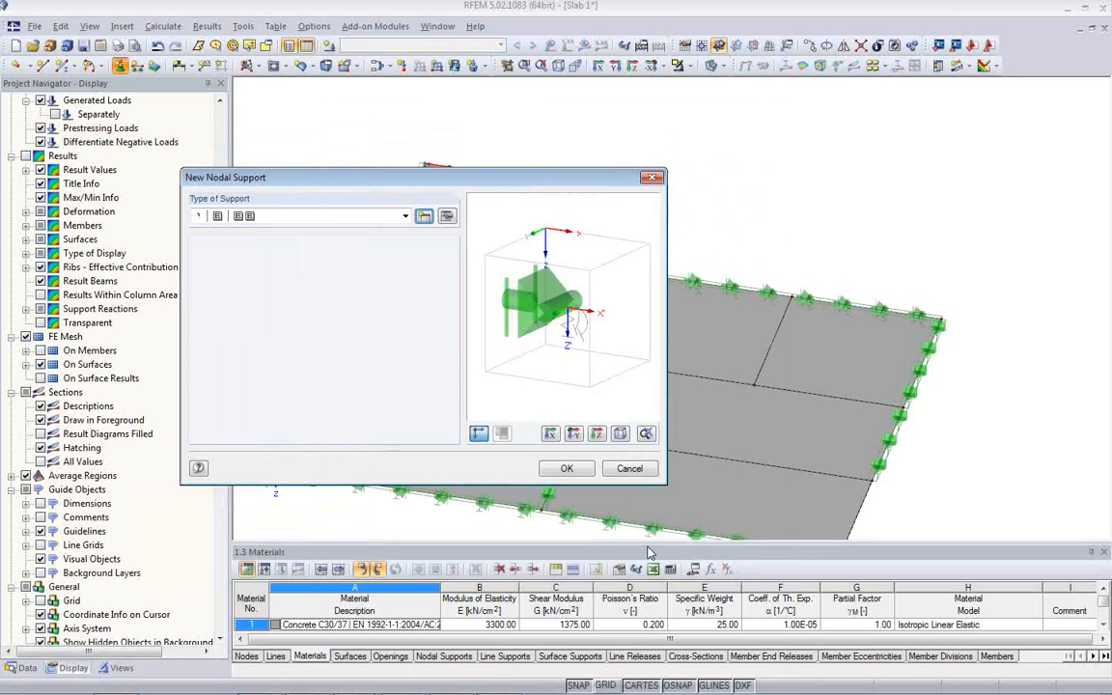
{"action": "left_click", "coordinate": [567, 469]}
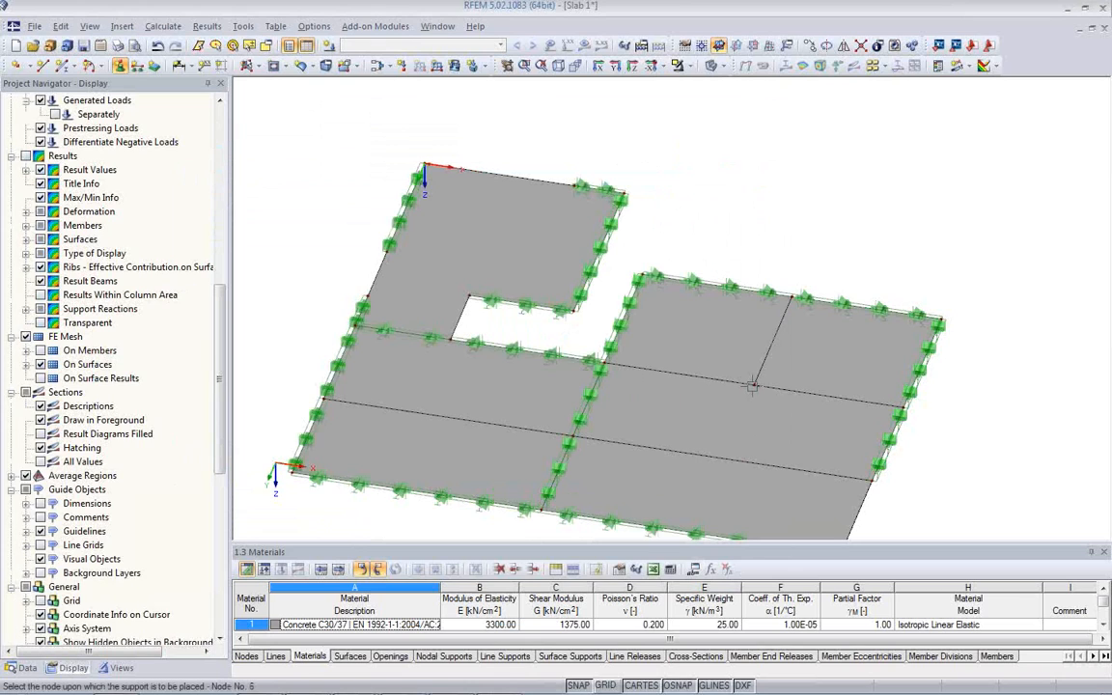
{"action": "key", "text": "Escape"}
{"action": "scroll", "coordinate": [751, 397], "scroll_direction": "up", "scroll_amount": 5}
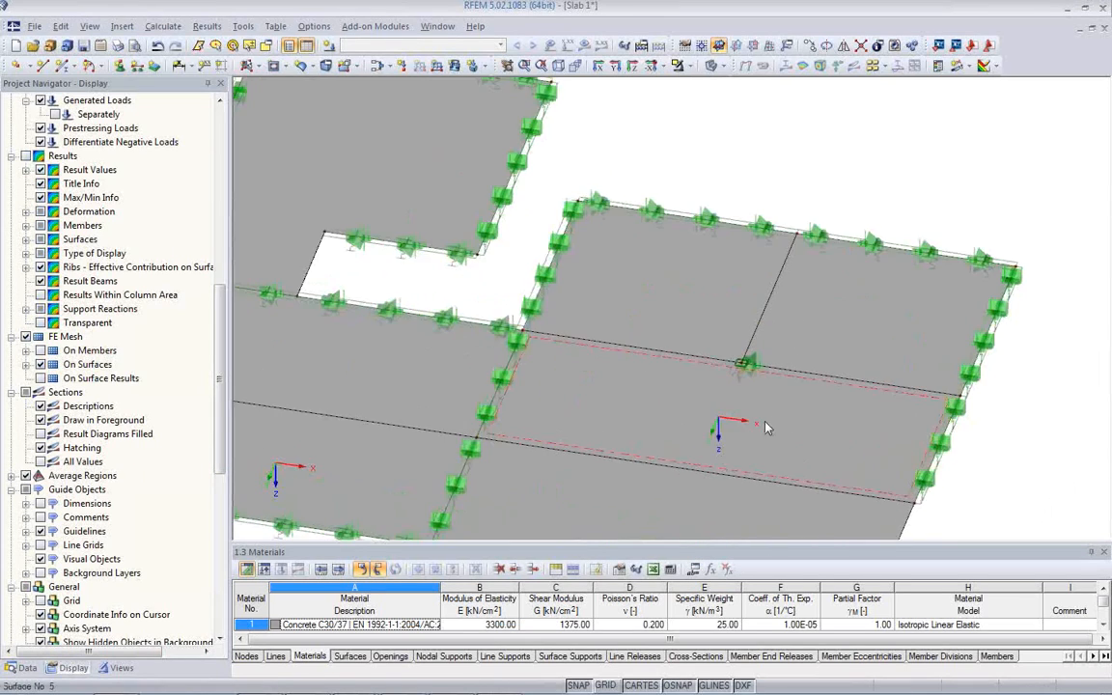
{"action": "scroll", "coordinate": [743, 343], "scroll_direction": "up", "scroll_amount": 4}
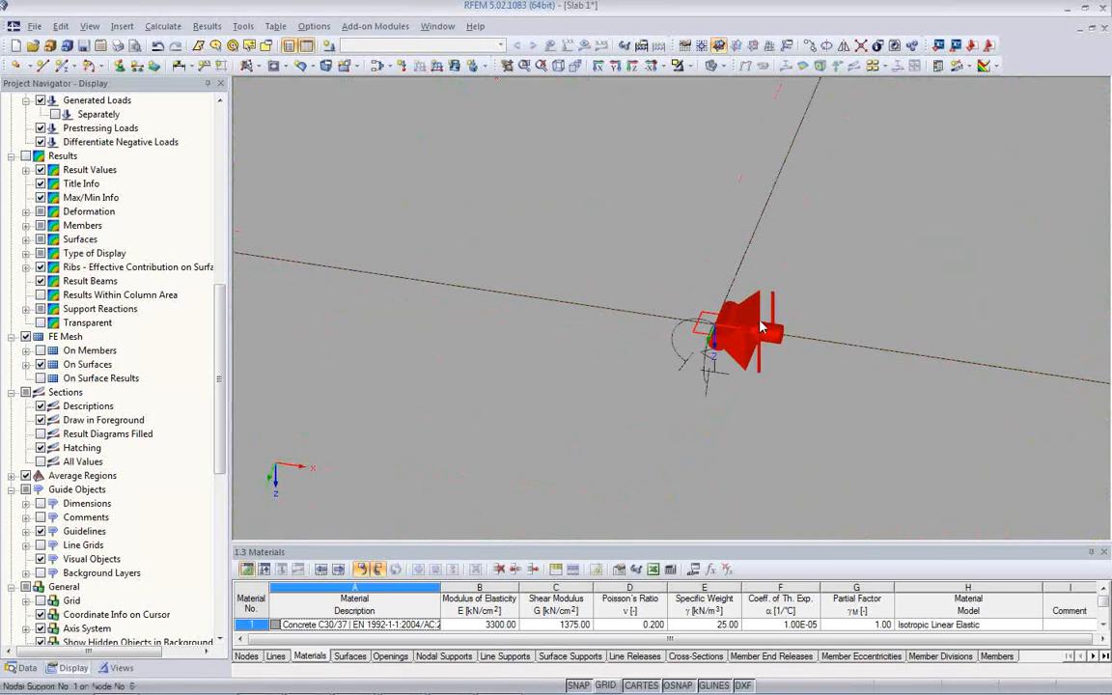
{"action": "scroll", "coordinate": [714, 340], "scroll_direction": "down", "scroll_amount": 5}
{"action": "middle_click_drag", "start_coordinate": [700, 356], "coordinate": [718, 270]}
{"action": "scroll", "coordinate": [719, 266], "scroll_direction": "down", "scroll_amount": 1}
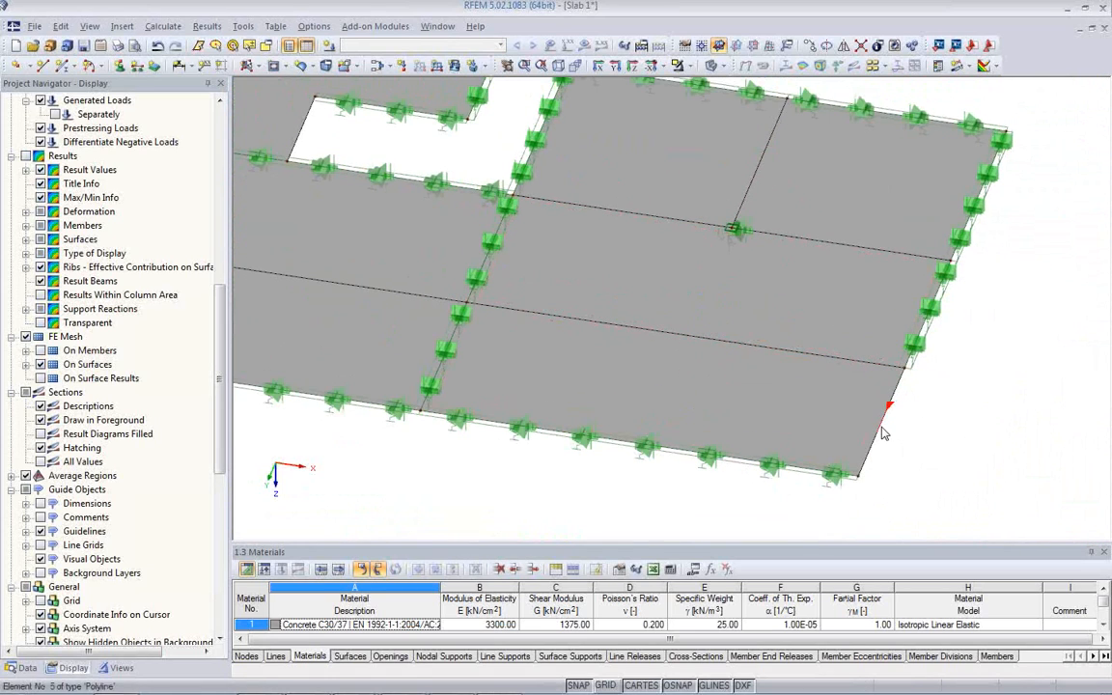
{"action": "left_click", "coordinate": [137, 66]}
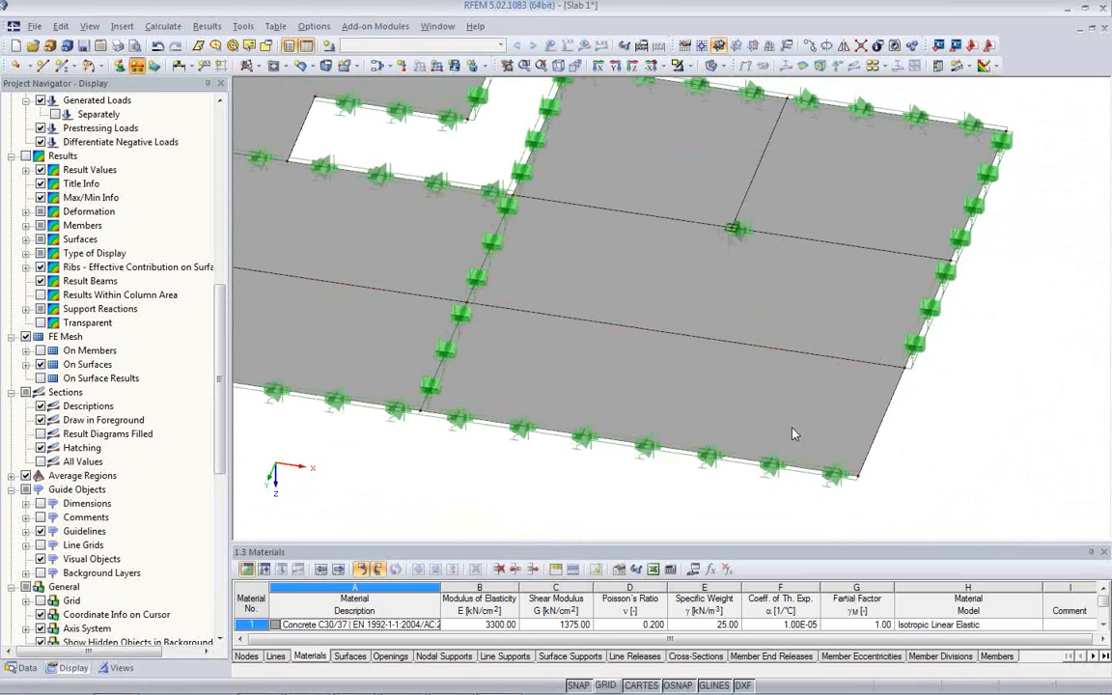
{"action": "left_click", "coordinate": [650, 447]}
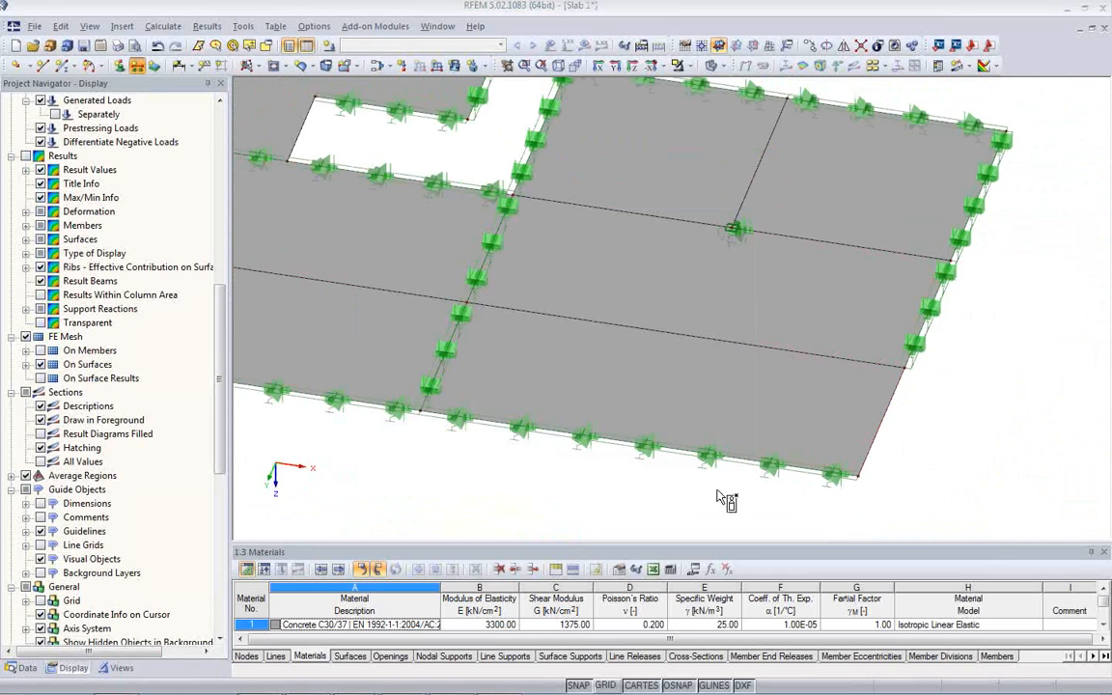
{"action": "left_click", "coordinate": [894, 411]}
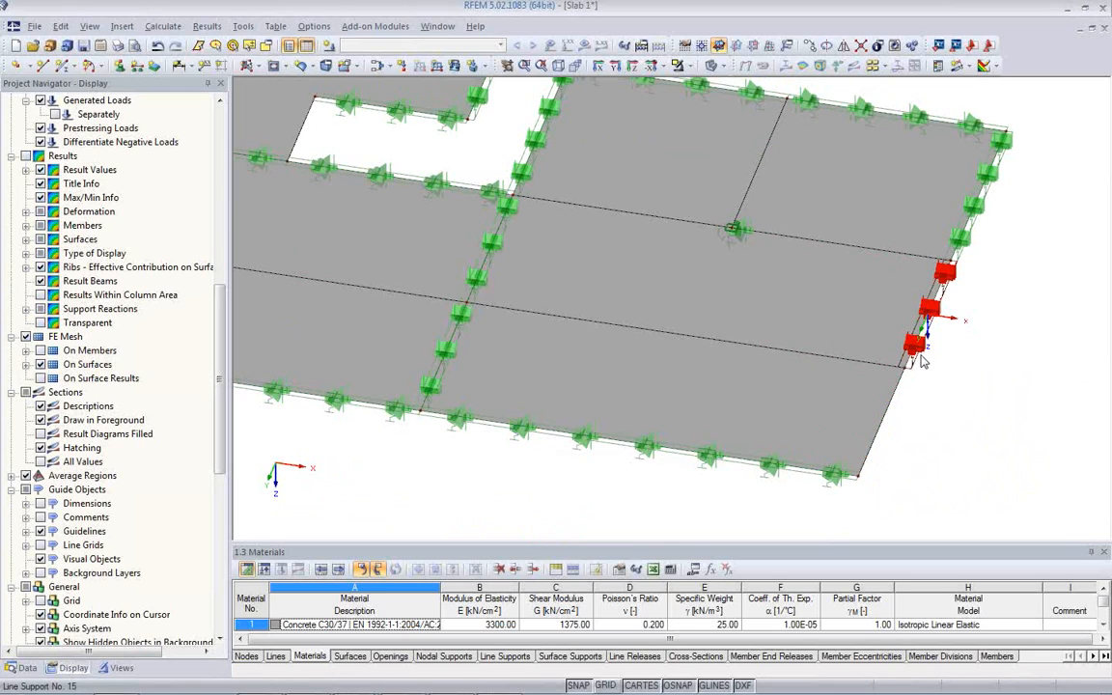
Copy the wall line support from the adjacent segment onto the lowest segment of the slab's right outer edge.
{"action": "left_click_drag", "start_coordinate": [922, 356], "coordinate": [873, 461], "text": "ctrl"}
{"action": "scroll", "coordinate": [932, 478], "scroll_direction": "down", "scroll_amount": 1}
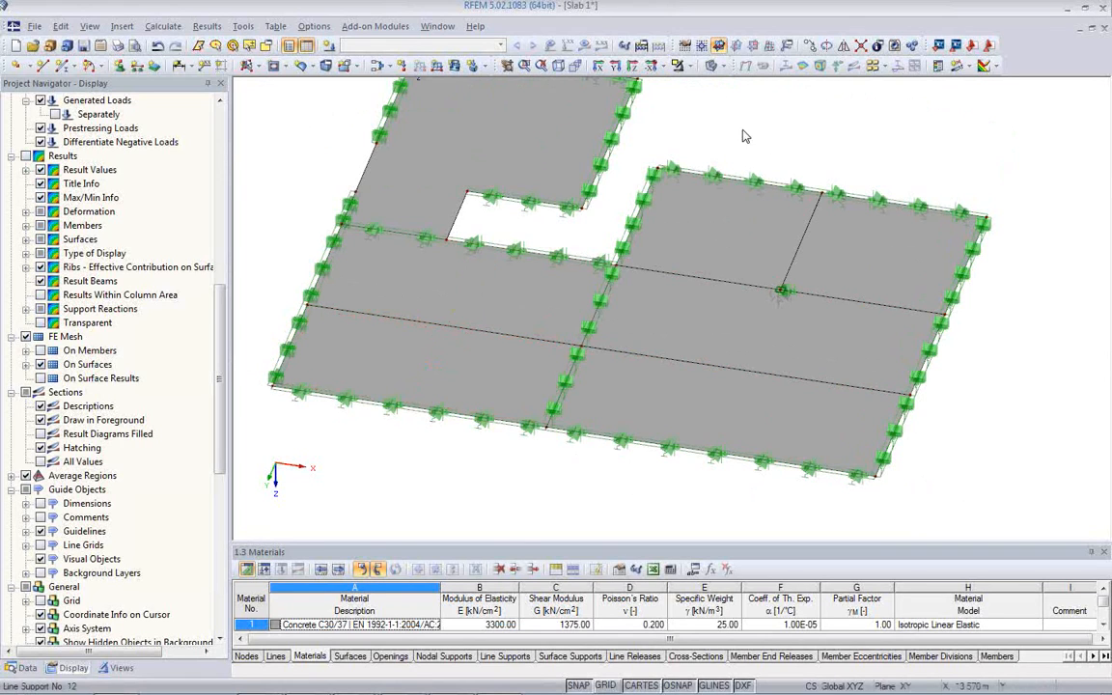
Display the model as wireframe and make a member available on the two long interior lines 24 and 25.
{"action": "left_click", "coordinate": [712, 67]}
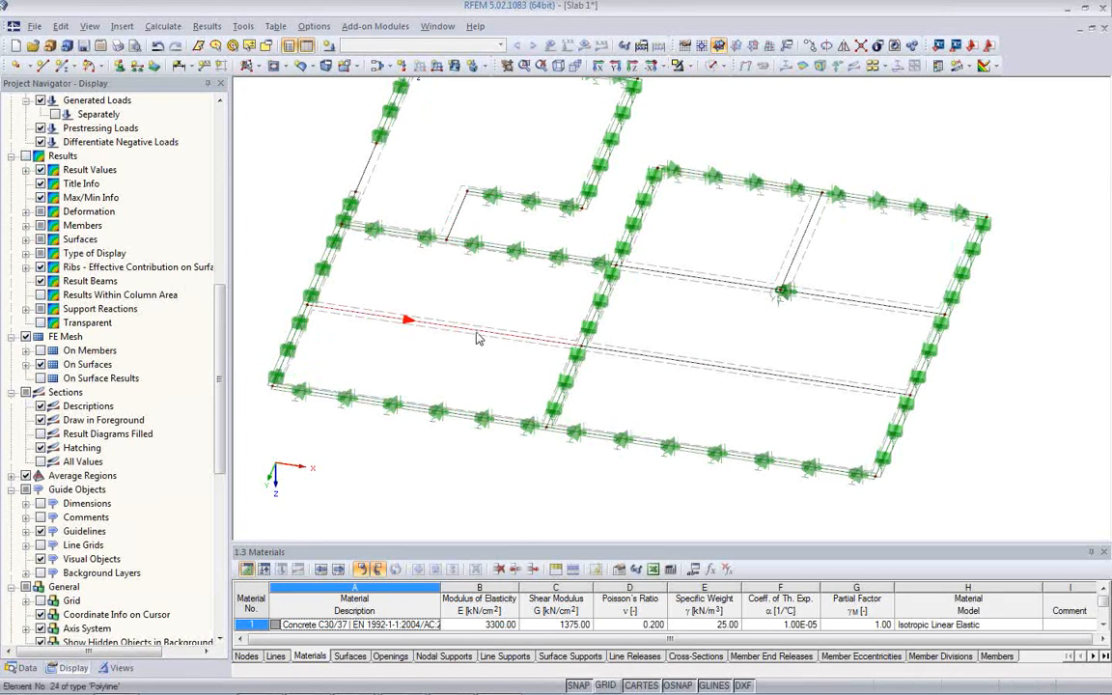
{"action": "scroll", "coordinate": [478, 353], "scroll_direction": "up", "scroll_amount": 2}
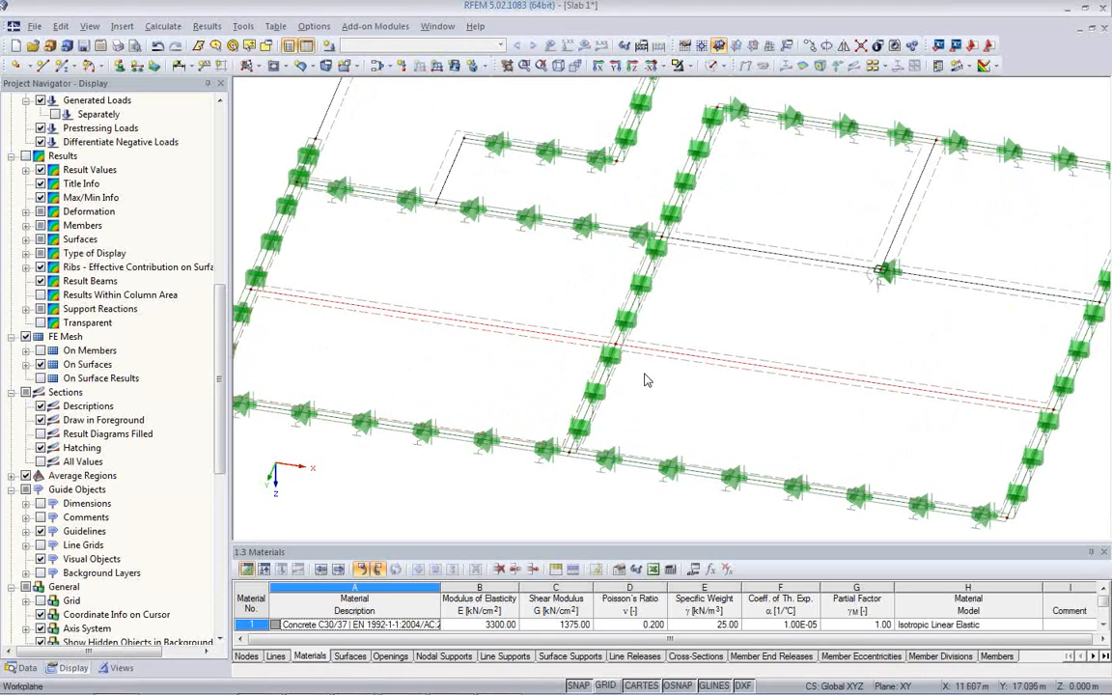
{"action": "double_click", "coordinate": [711, 367]}
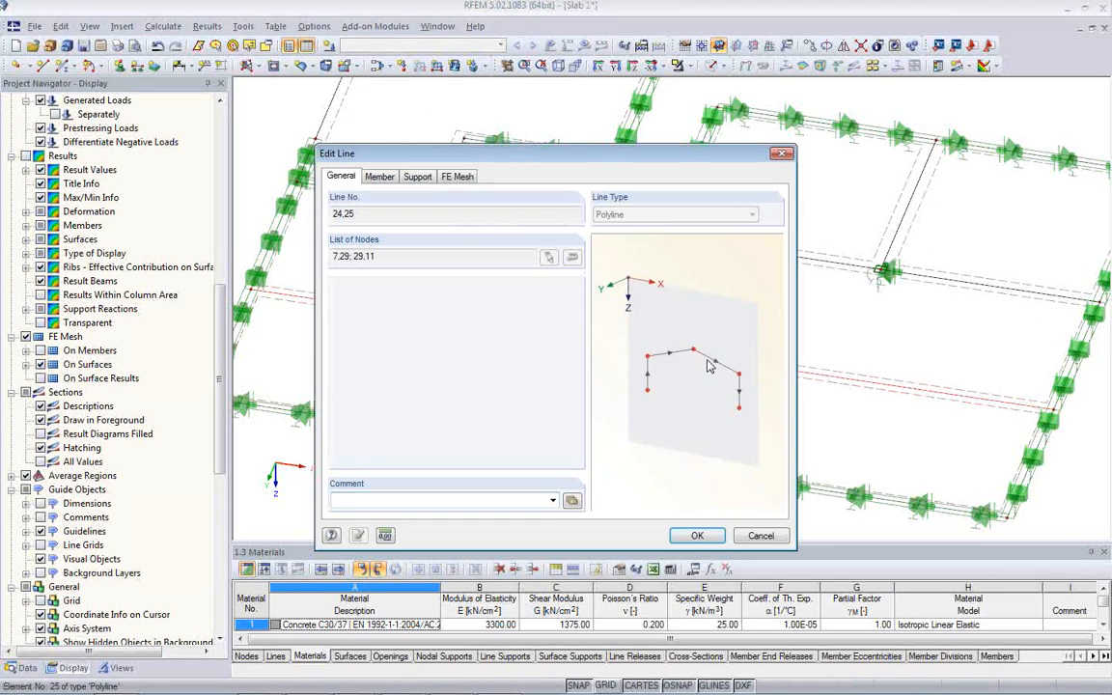
{"action": "left_click", "coordinate": [380, 175]}
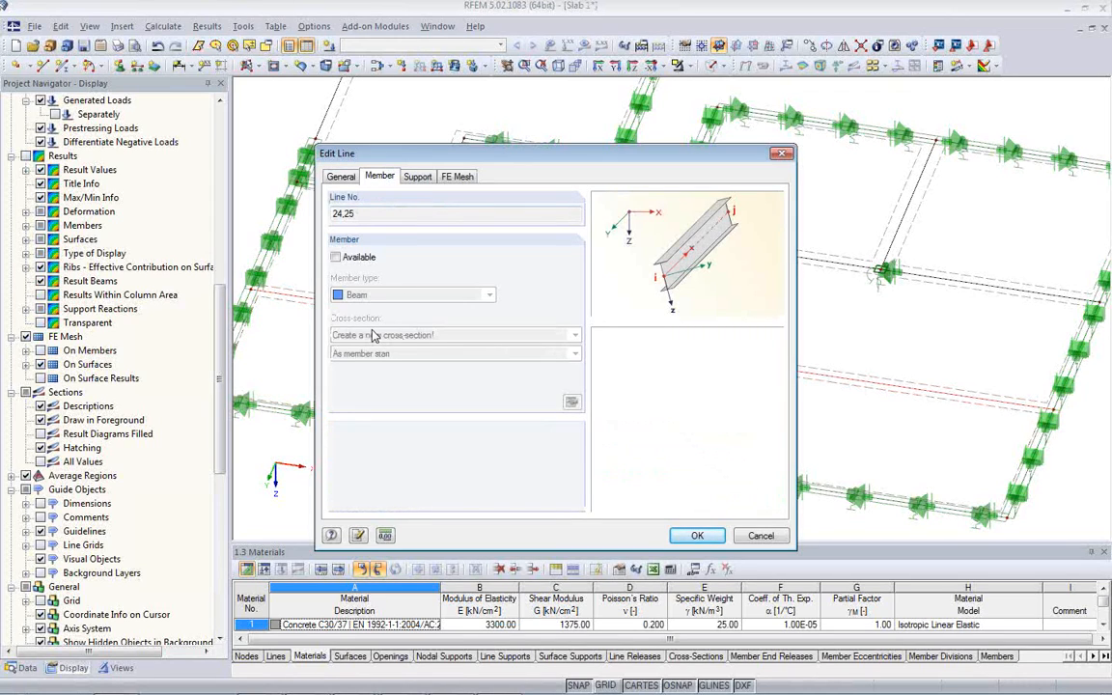
{"action": "left_click", "coordinate": [335, 257]}
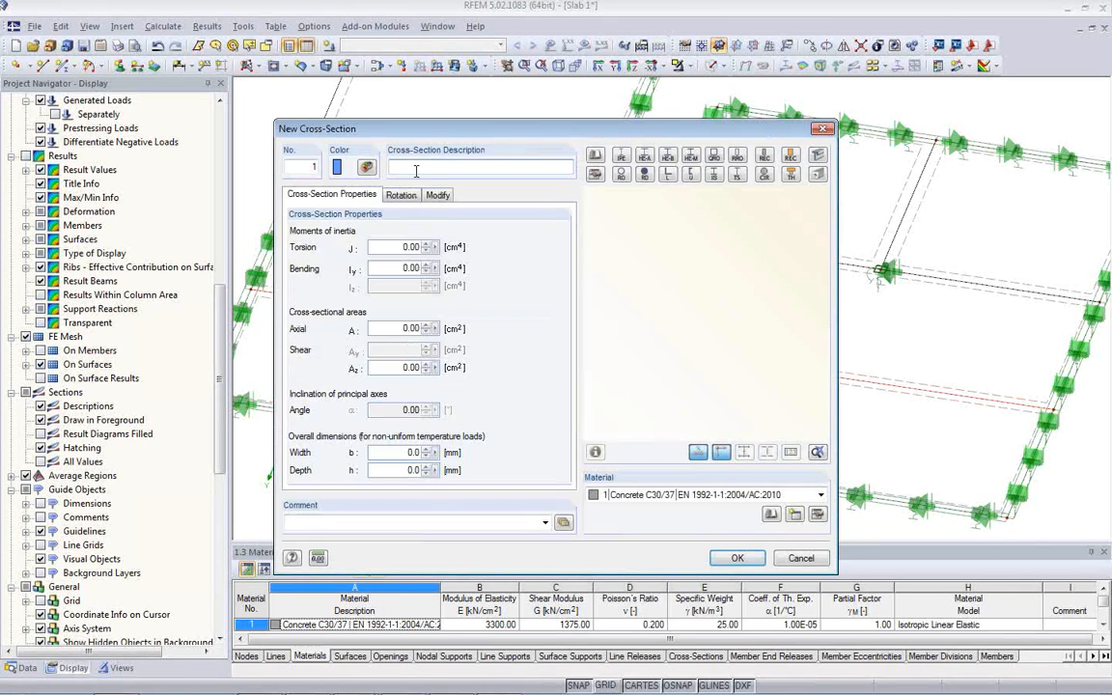
Create the member cross-section Rectangle 400/600 in Concrete C30/37.
{"action": "left_click", "coordinate": [416, 168]}
{"action": "type", "text": "Recht"}
{"action": "type", "text": "ngle 400/600"}
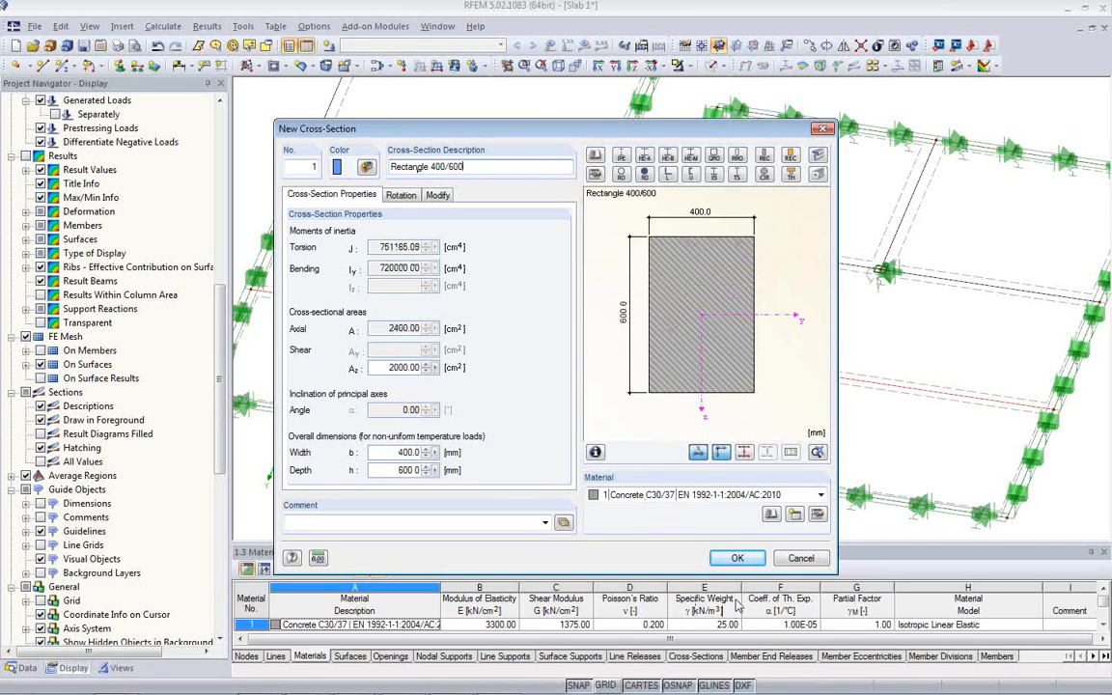
{"action": "left_click", "coordinate": [737, 557]}
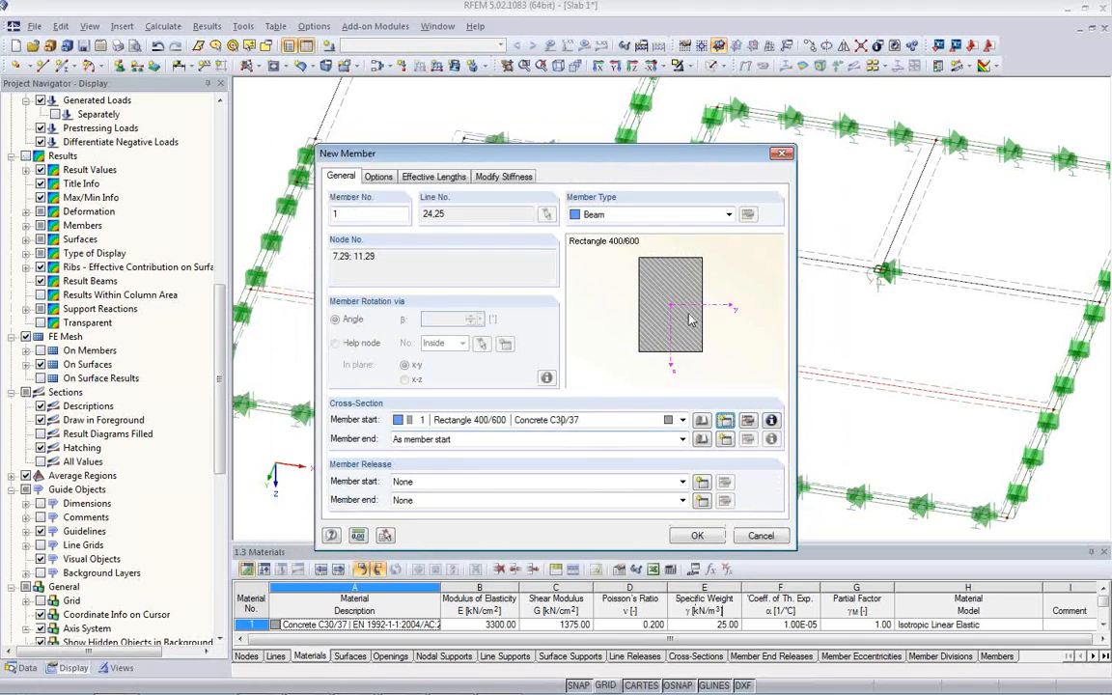
Set the member type to Rib and position the rib on the +z-side of the surface.
{"action": "left_click", "coordinate": [729, 214]}
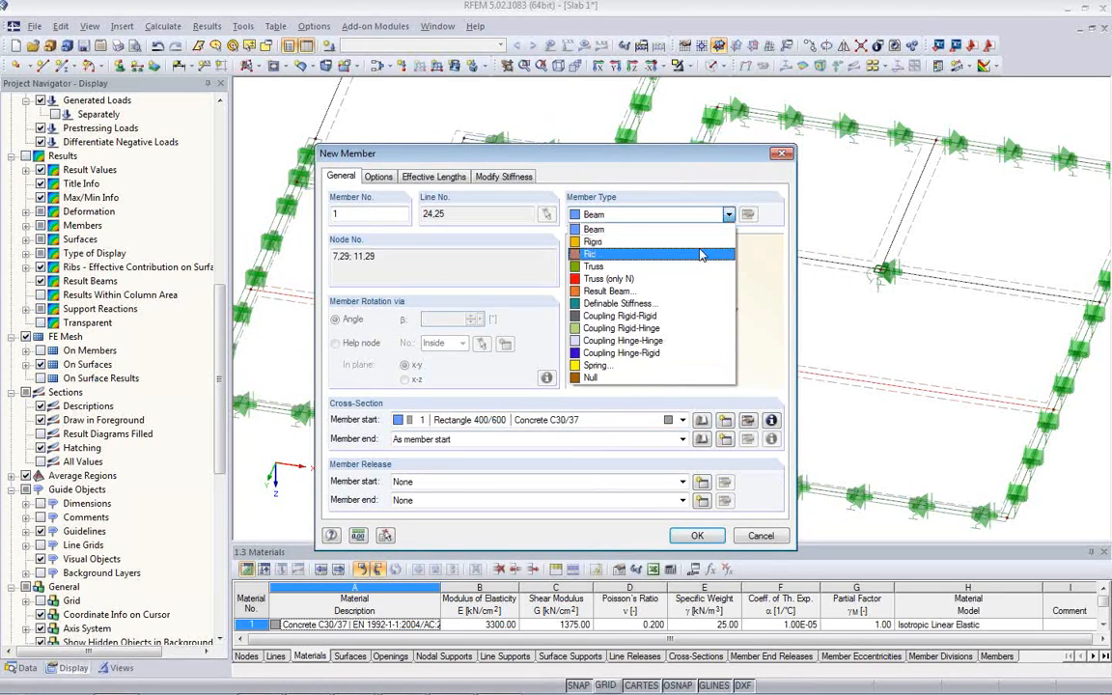
{"action": "left_click", "coordinate": [703, 254]}
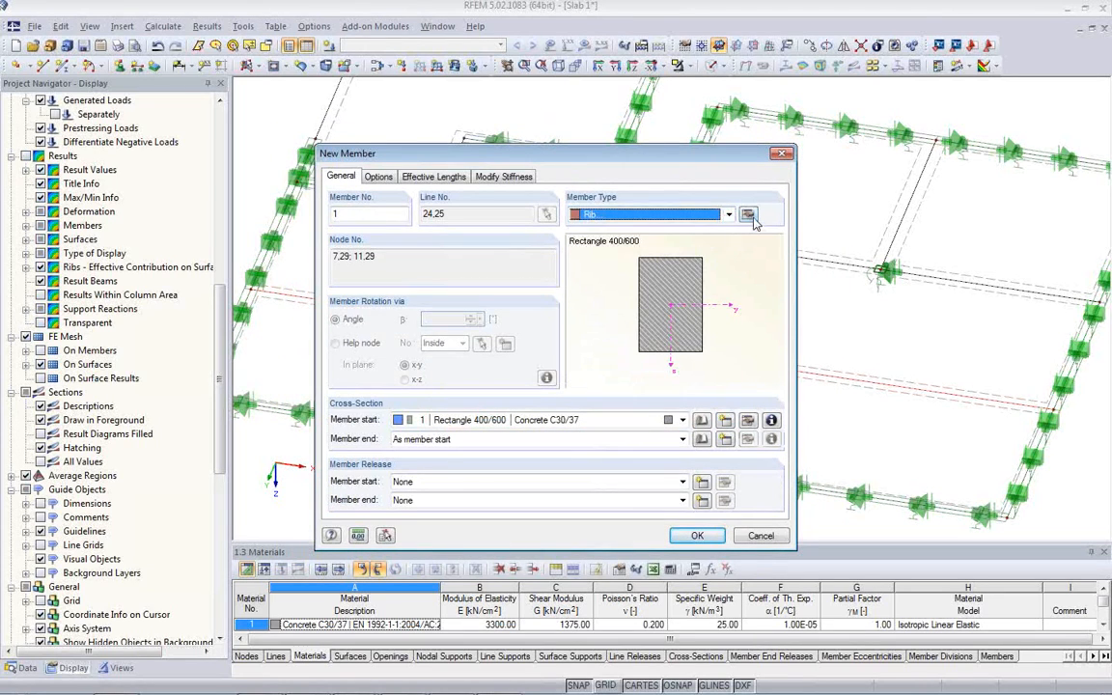
{"action": "left_click", "coordinate": [748, 214]}
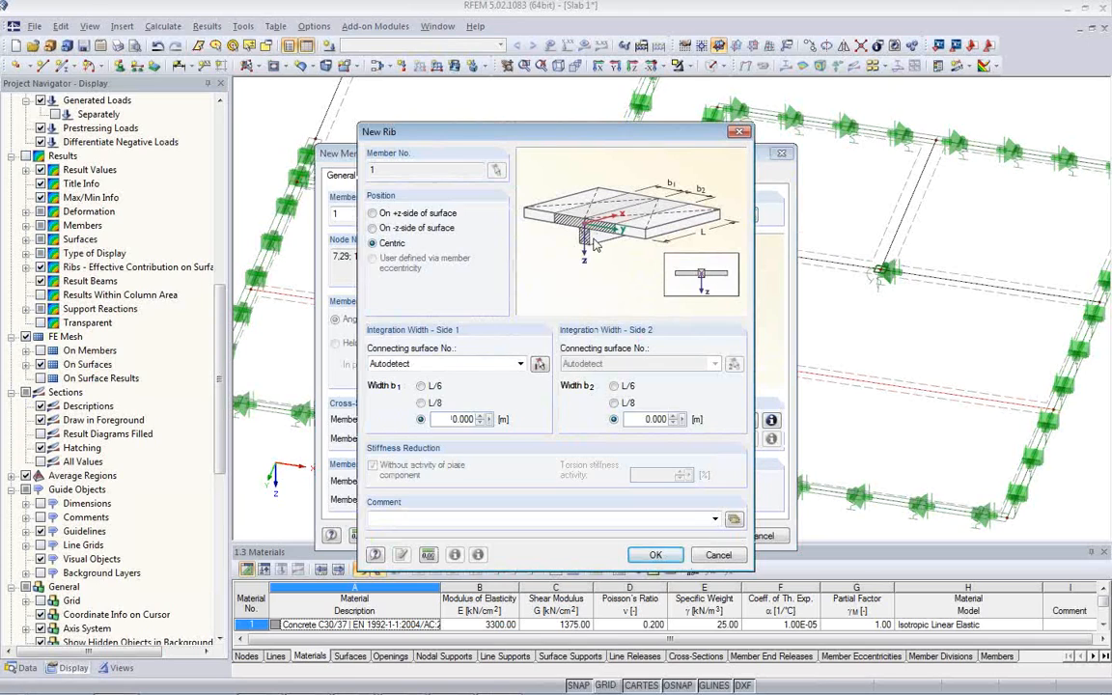
{"action": "left_click", "coordinate": [373, 213]}
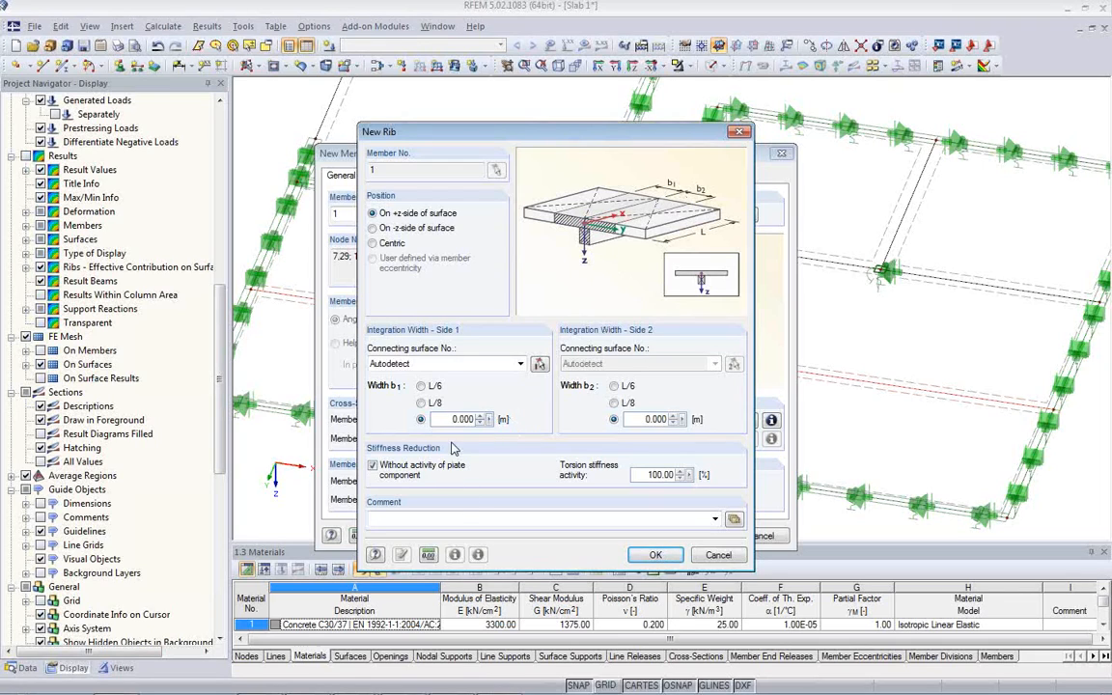
Set the rib's integration widths b1 and b2 to 1.6 m each.
{"action": "double_click", "coordinate": [479, 418]}
{"action": "type", "text": "1.6"}
{"action": "key", "text": "Tab"}
{"action": "type", "text": "1."}
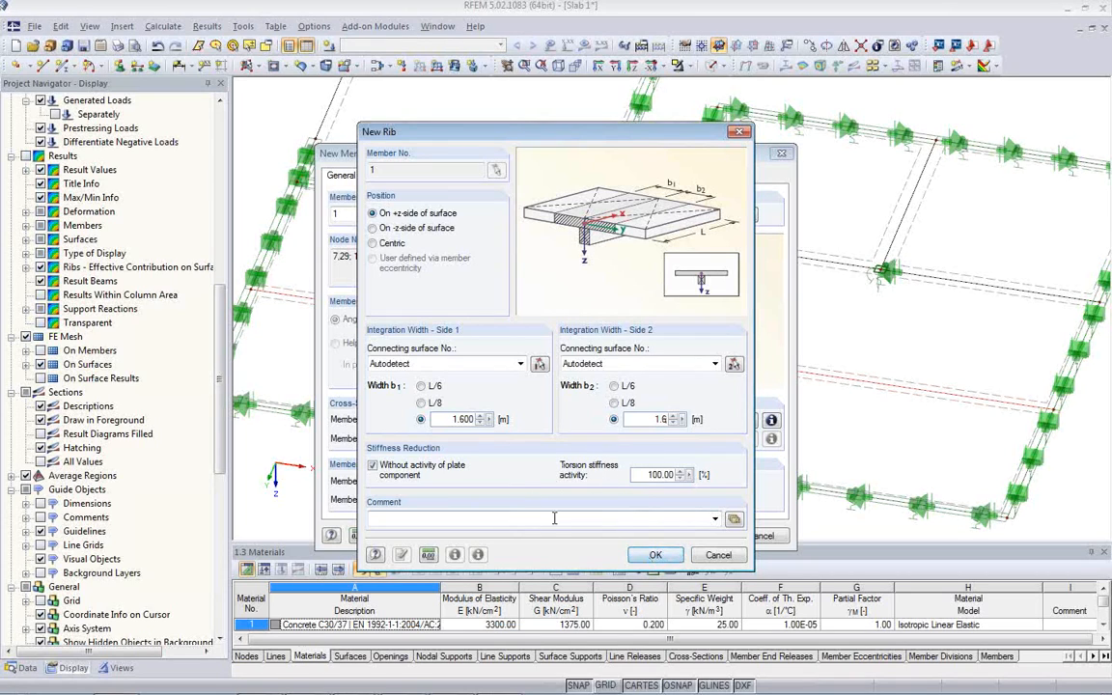
Accept the rib definition and apply the Rectangle 400/600 rib member to lines 24 and 25.
{"action": "left_click", "coordinate": [658, 562]}
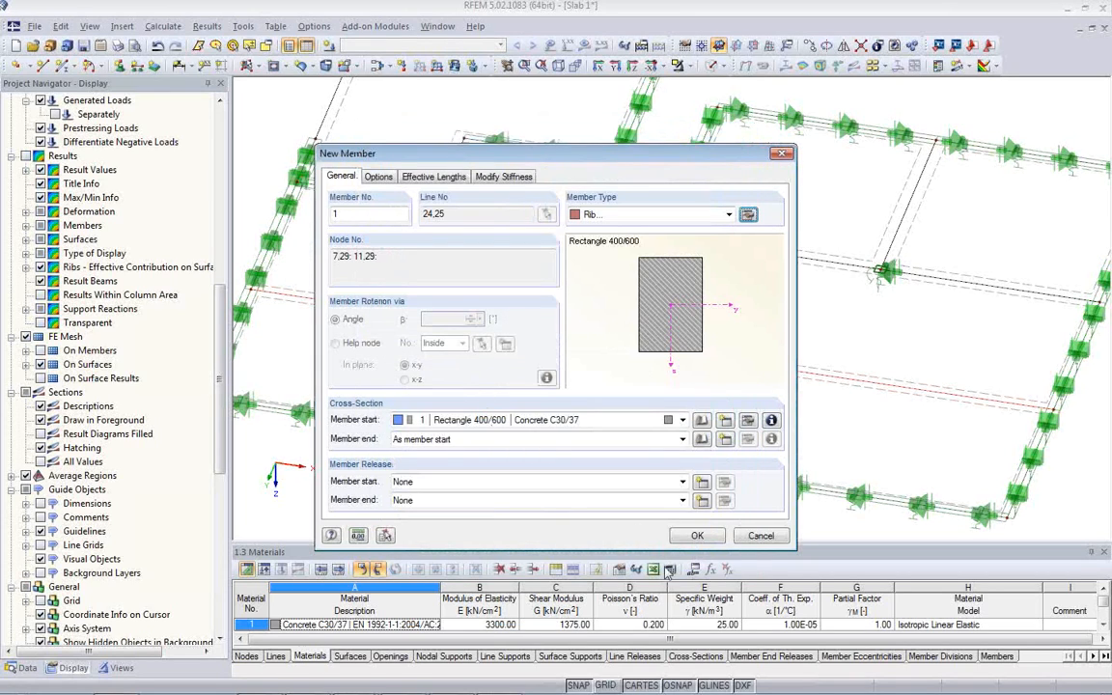
{"action": "left_click", "coordinate": [693, 536]}
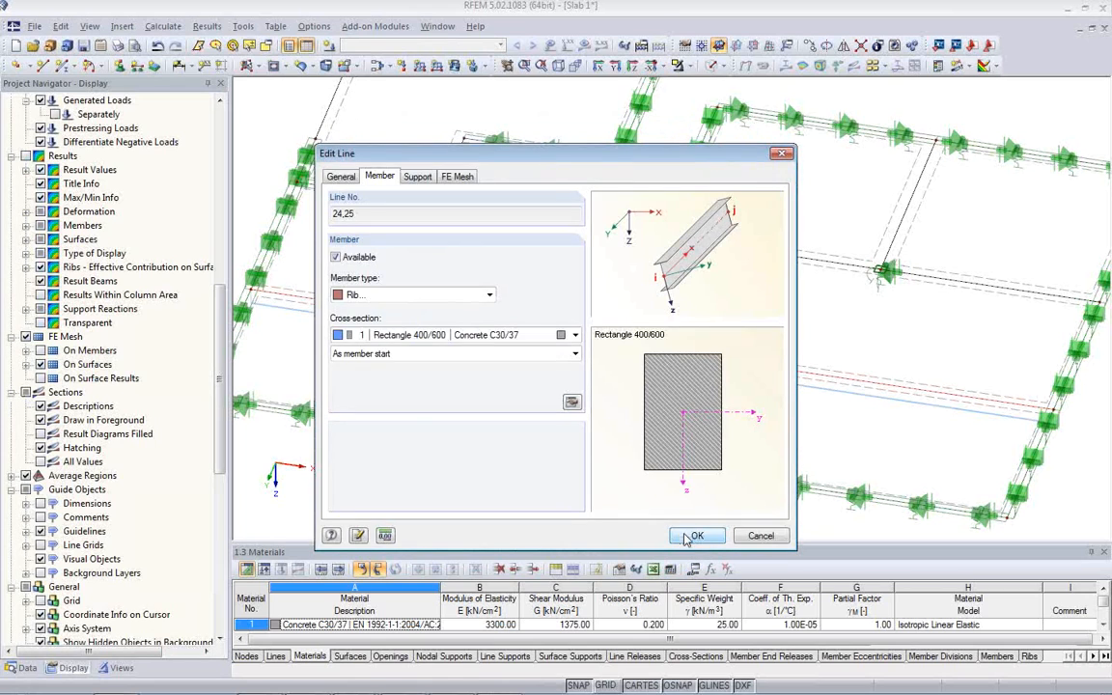
{"action": "left_click", "coordinate": [690, 531]}
Display the model as solid and change it to Solid Transparent to inspect the rib beneath the slab.
{"action": "middle_click_drag", "start_coordinate": [786, 435], "coordinate": [575, 263]}
{"action": "middle_click_drag", "start_coordinate": [627, 336], "coordinate": [657, 442]}
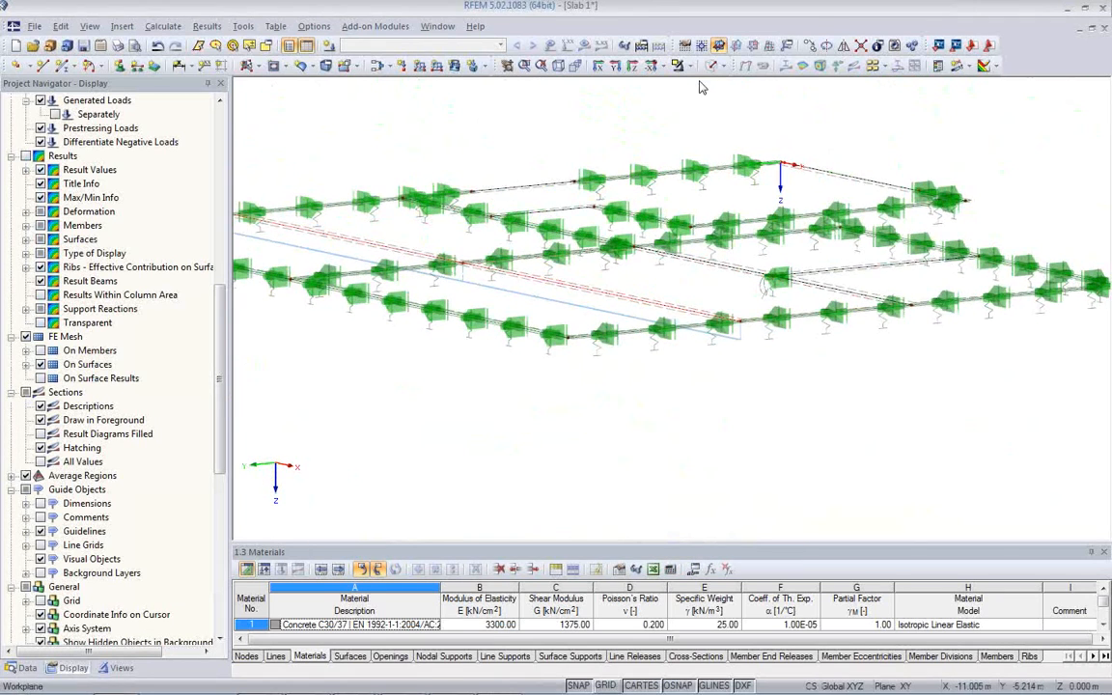
{"action": "left_click", "coordinate": [714, 66]}
{"action": "middle_click_drag", "start_coordinate": [685, 377], "coordinate": [834, 486], "text": "ctrl"}
{"action": "scroll", "coordinate": [764, 398], "scroll_direction": "down", "scroll_amount": 3}
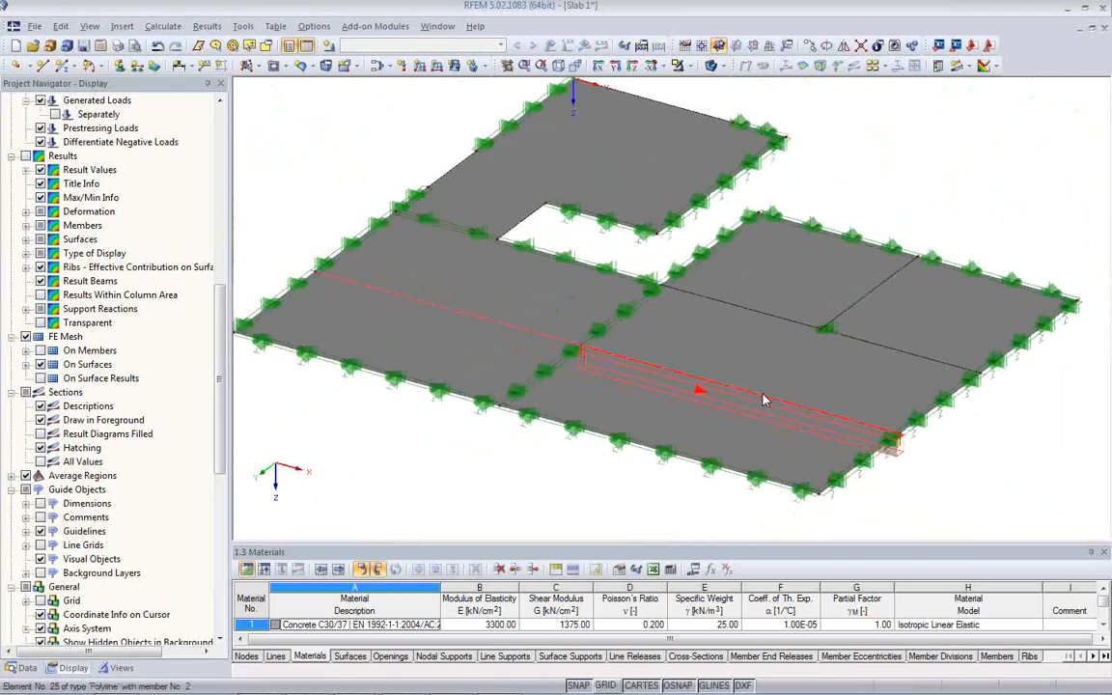
{"action": "middle_click_drag", "start_coordinate": [695, 383], "coordinate": [690, 417], "text": "ctrl"}
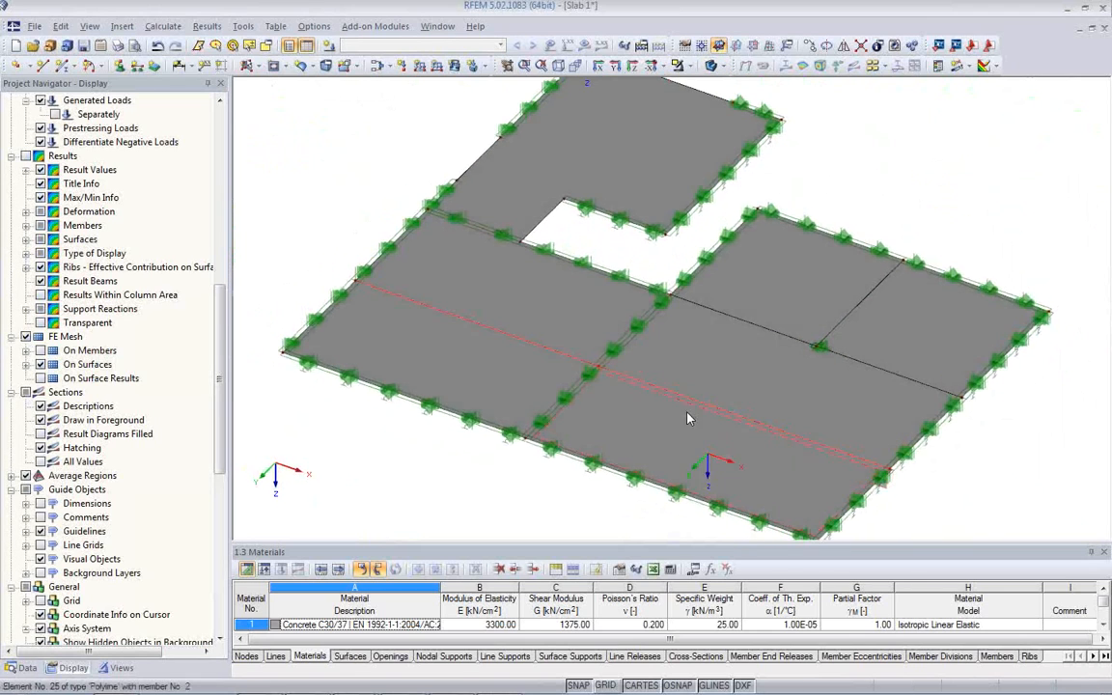
{"action": "left_click", "coordinate": [711, 65]}
{"action": "scroll", "coordinate": [598, 319], "scroll_direction": "down", "scroll_amount": 3}
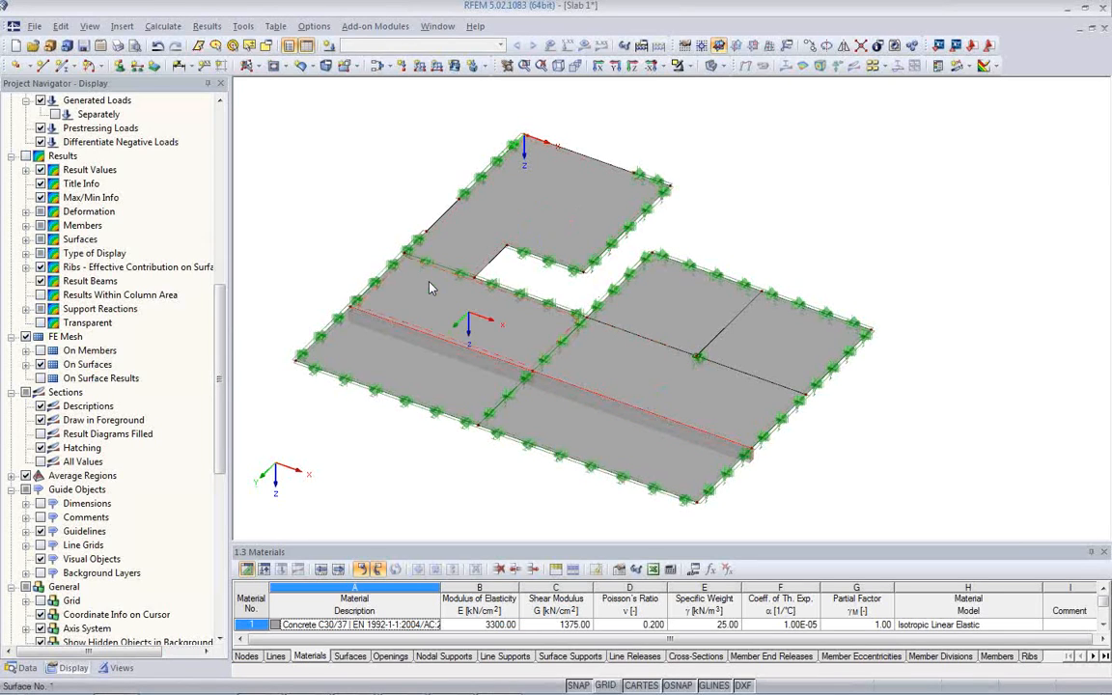
{"action": "middle_click_drag", "start_coordinate": [429, 439], "coordinate": [437, 436]}
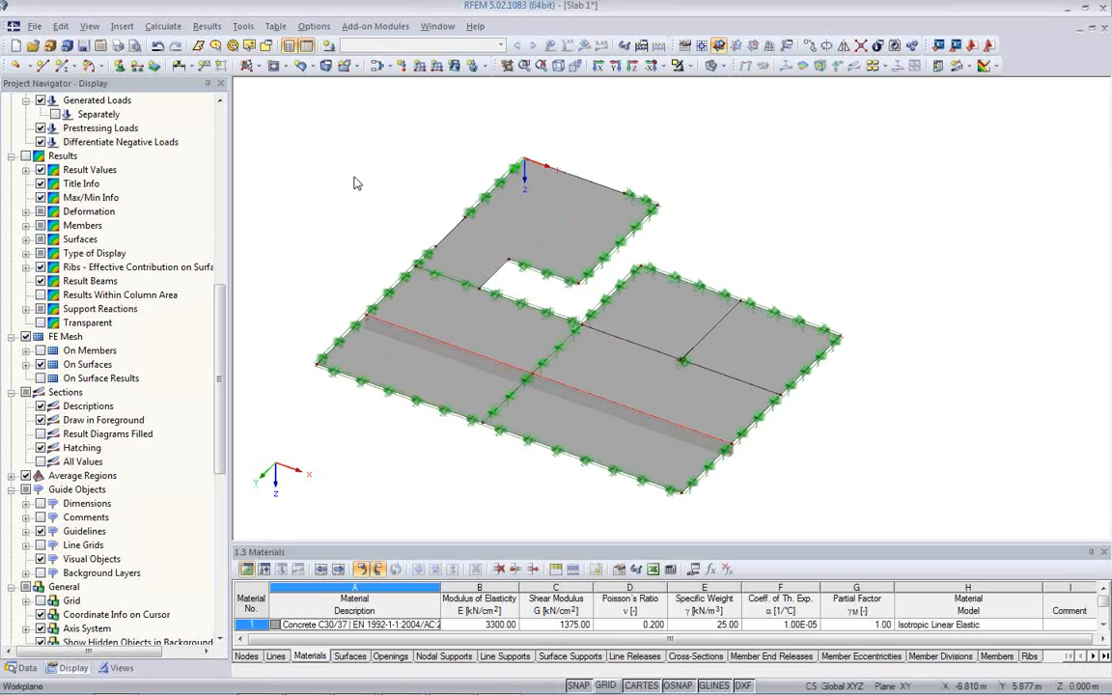
Show the numbering of nodes, lines, members, surfaces and supports on the whole slab in an isometric-like view.
{"action": "right_click", "coordinate": [356, 180]}
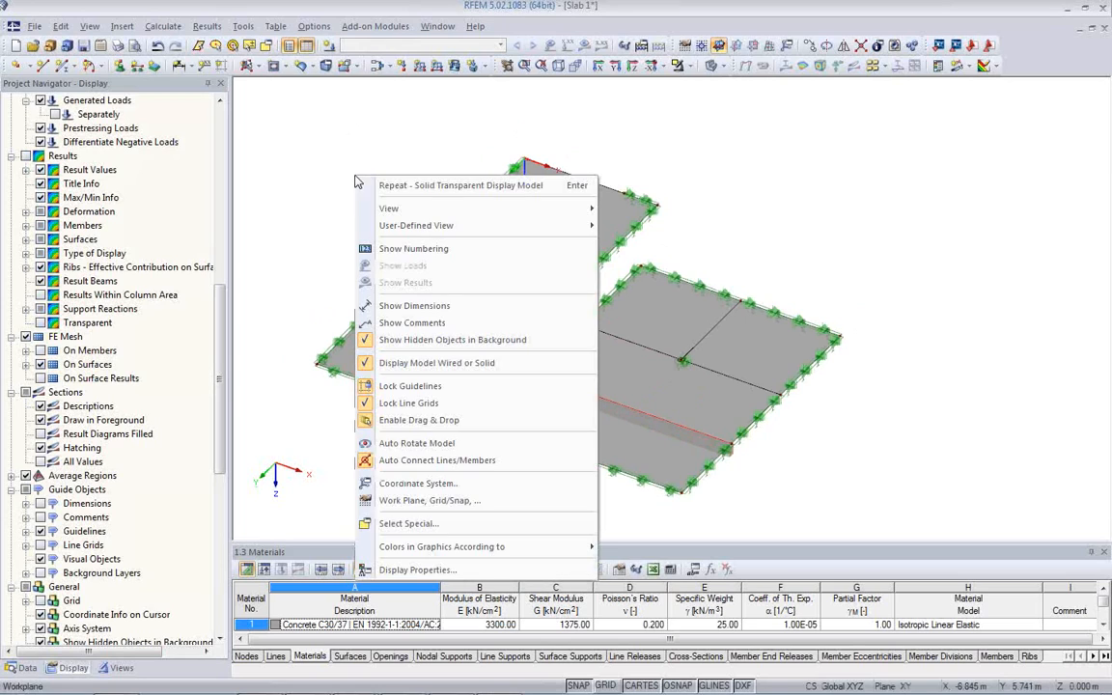
{"action": "left_click", "coordinate": [379, 248]}
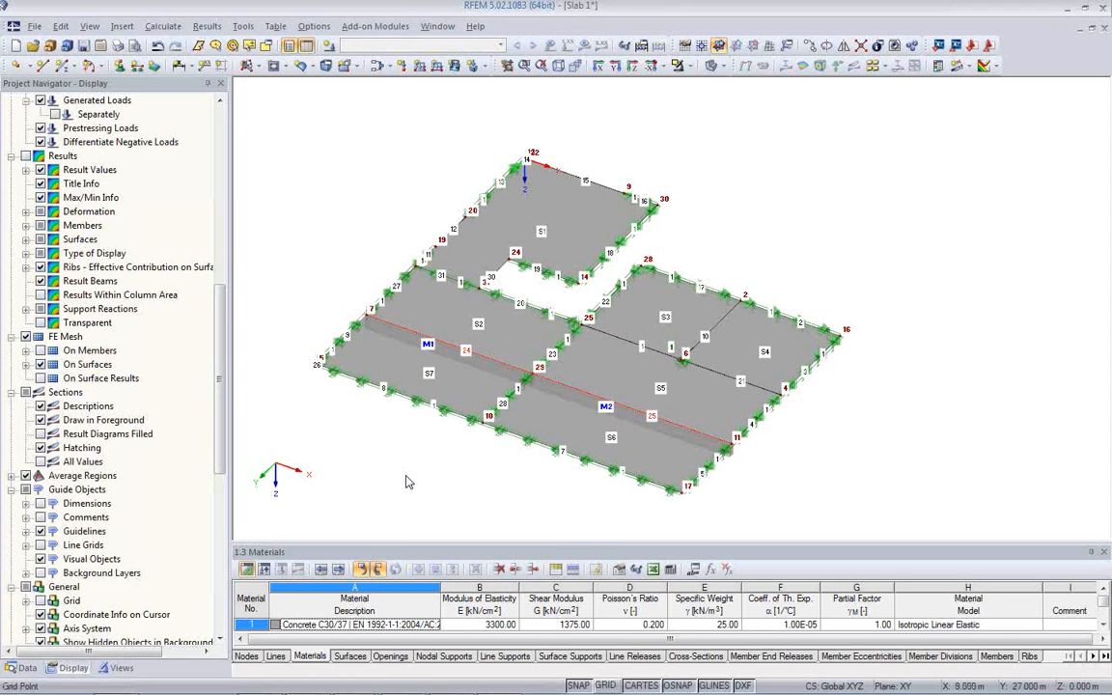
{"action": "scroll", "coordinate": [410, 476], "scroll_direction": "up", "scroll_amount": 1}
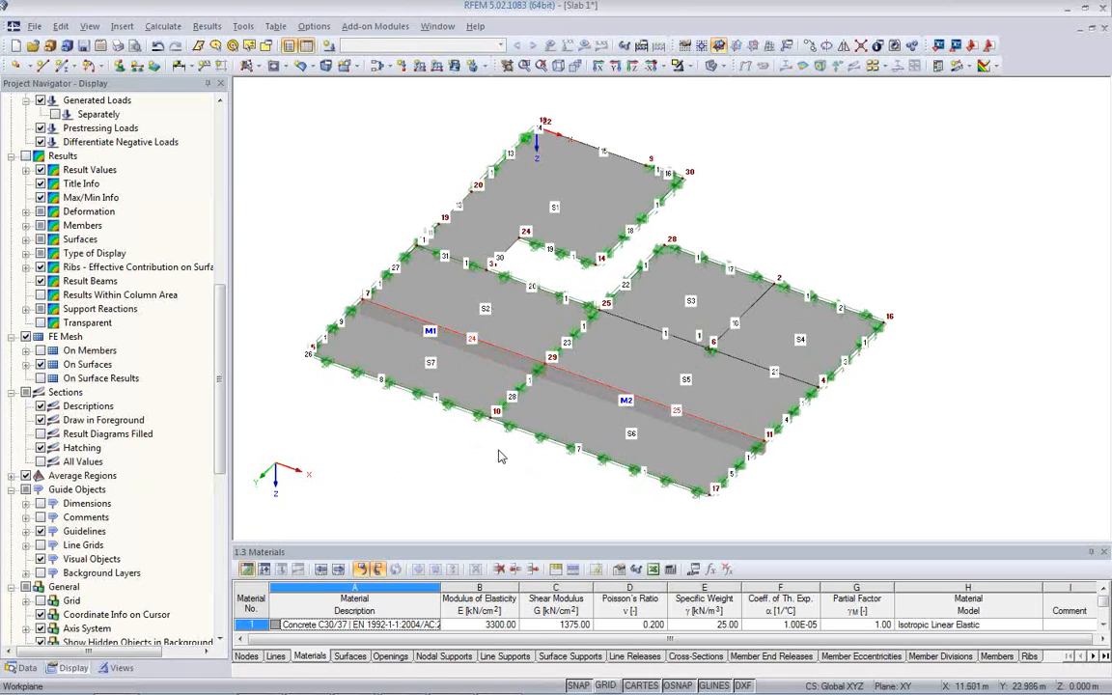
{"action": "middle_click_drag", "start_coordinate": [493, 435], "coordinate": [503, 475], "text": "ctrl"}
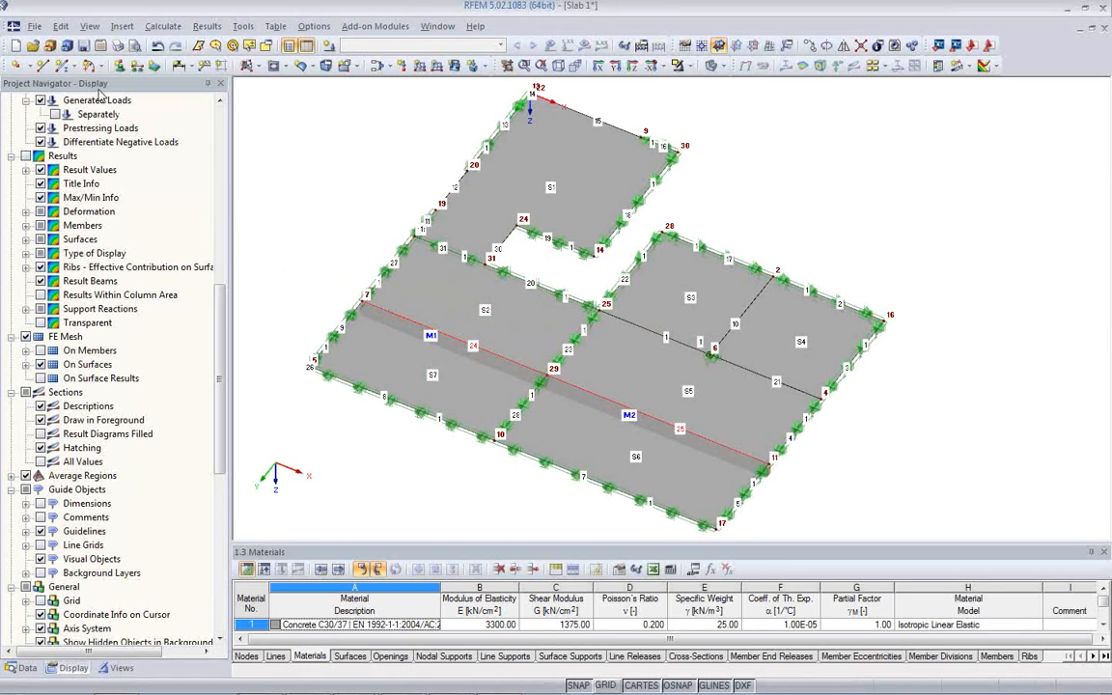
Print the current model graphic to a printout report with a picture height of 50% of the page.
{"action": "left_click", "coordinate": [117, 45]}
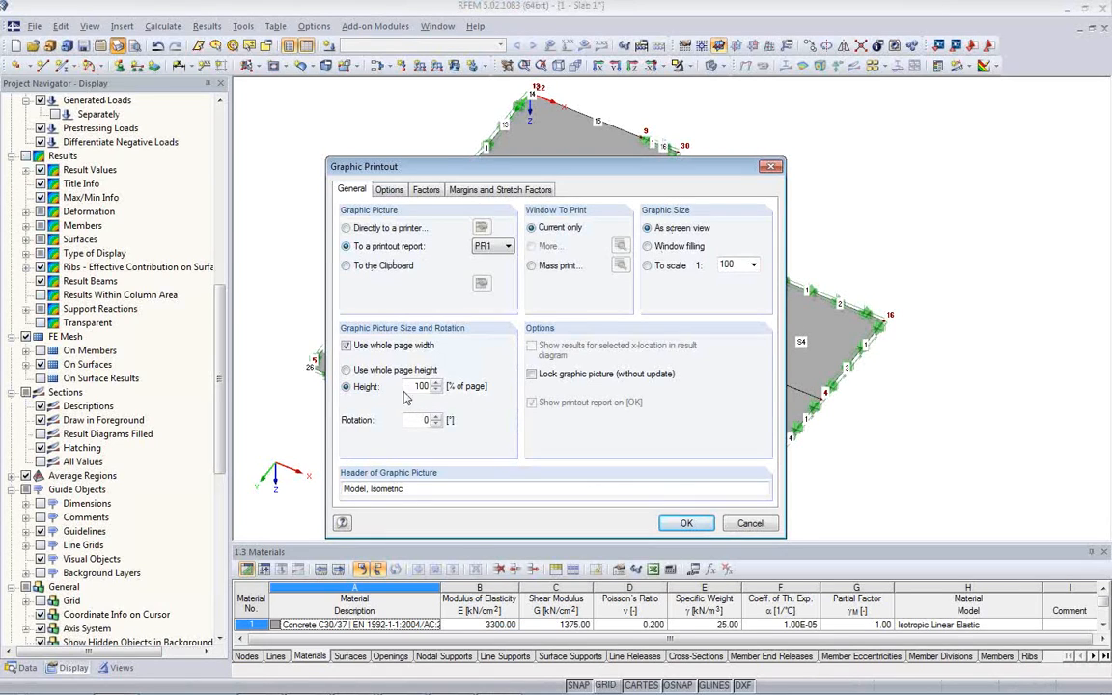
{"action": "left_click", "coordinate": [438, 383]}
{"action": "type", "text": "50"}
{"action": "left_click", "coordinate": [682, 523]}
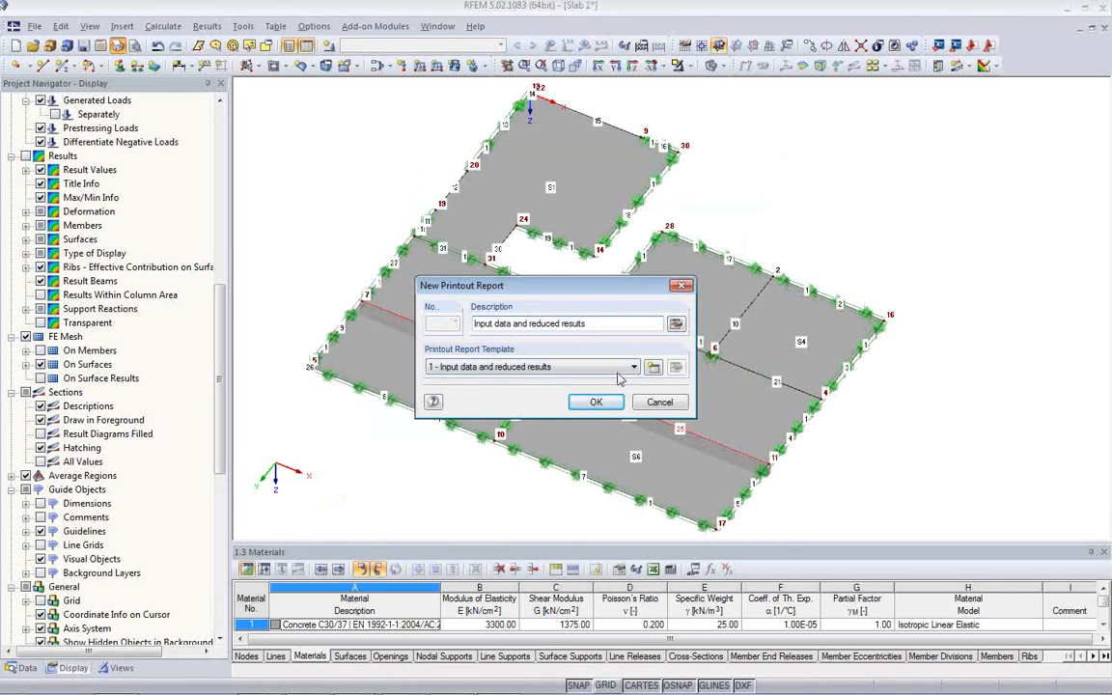
Create the printout report from template 8 - Concrete 2d and narrow the report navigator.
{"action": "left_click", "coordinate": [547, 368]}
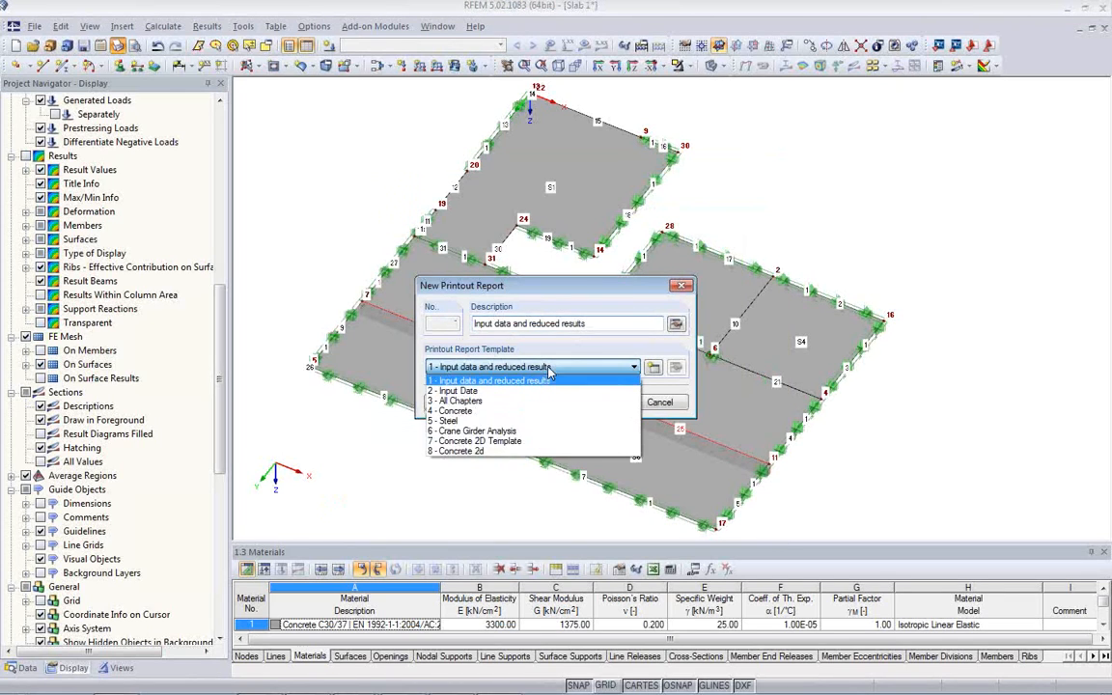
{"action": "left_click", "coordinate": [491, 451]}
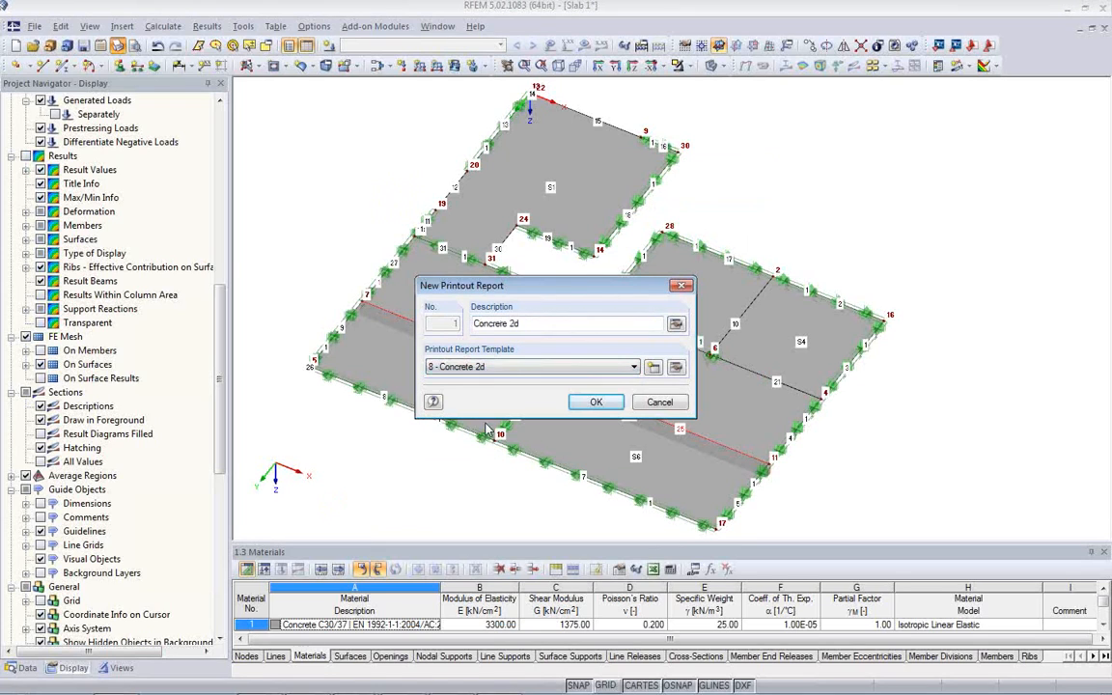
{"action": "left_click", "coordinate": [598, 405]}
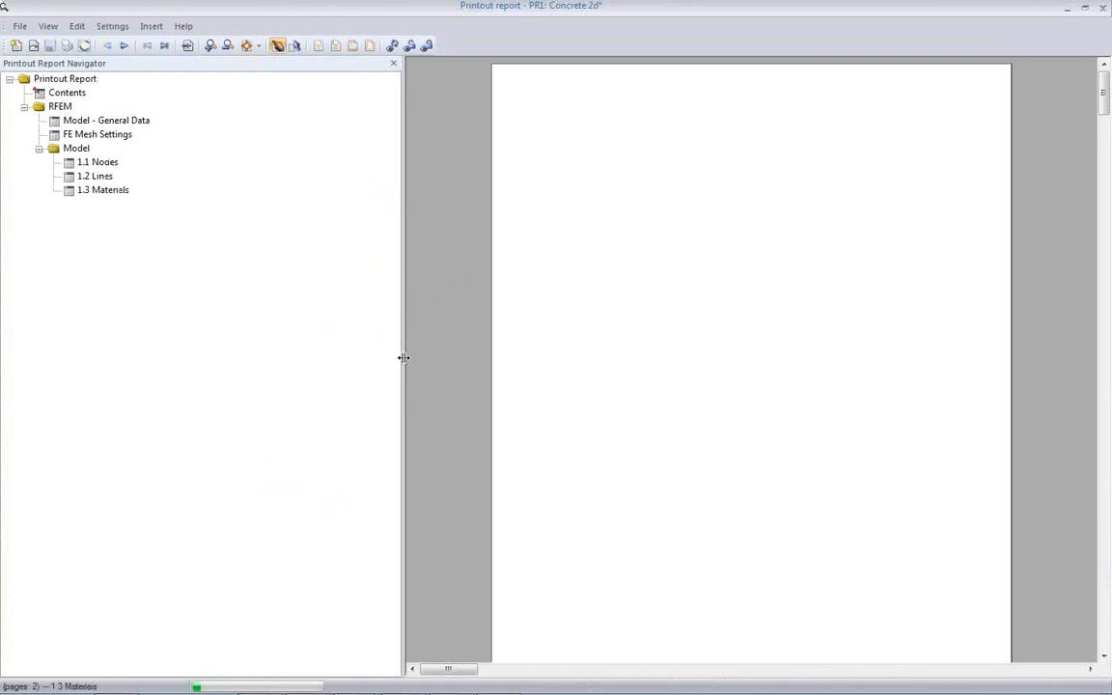
{"action": "left_click_drag", "start_coordinate": [402, 354], "coordinate": [301, 349]}
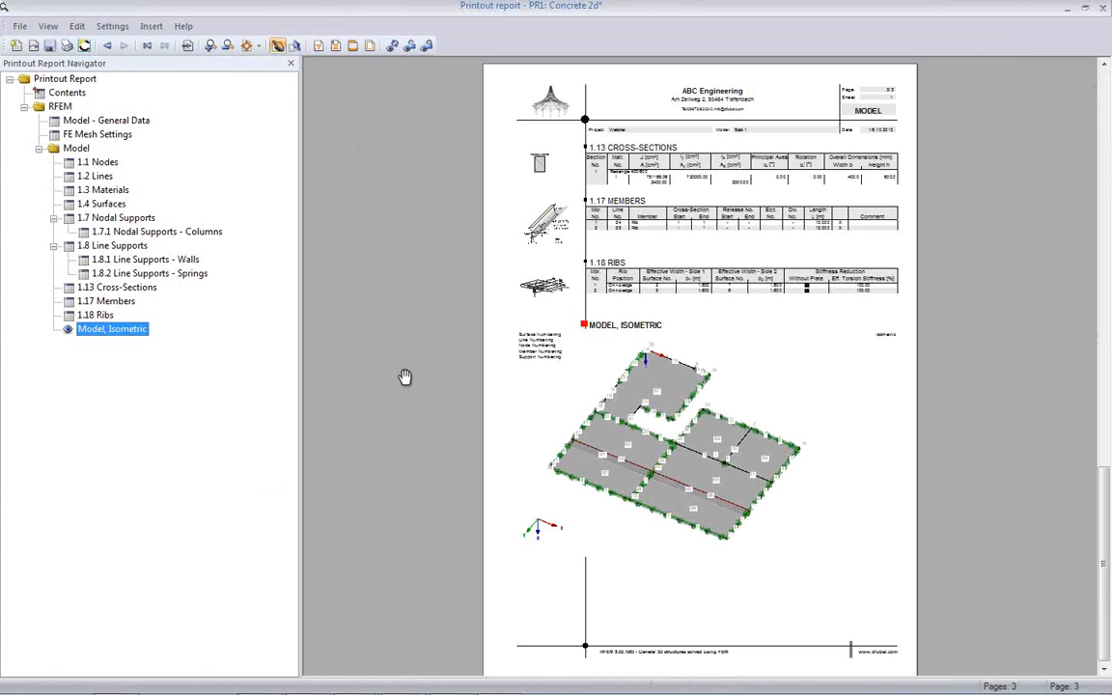
Review the report's line support, nodal support, surface, material, line and node tables.
{"action": "scroll", "coordinate": [420, 340], "scroll_direction": "up", "scroll_amount": 2}
{"action": "left_click", "coordinate": [137, 262]}
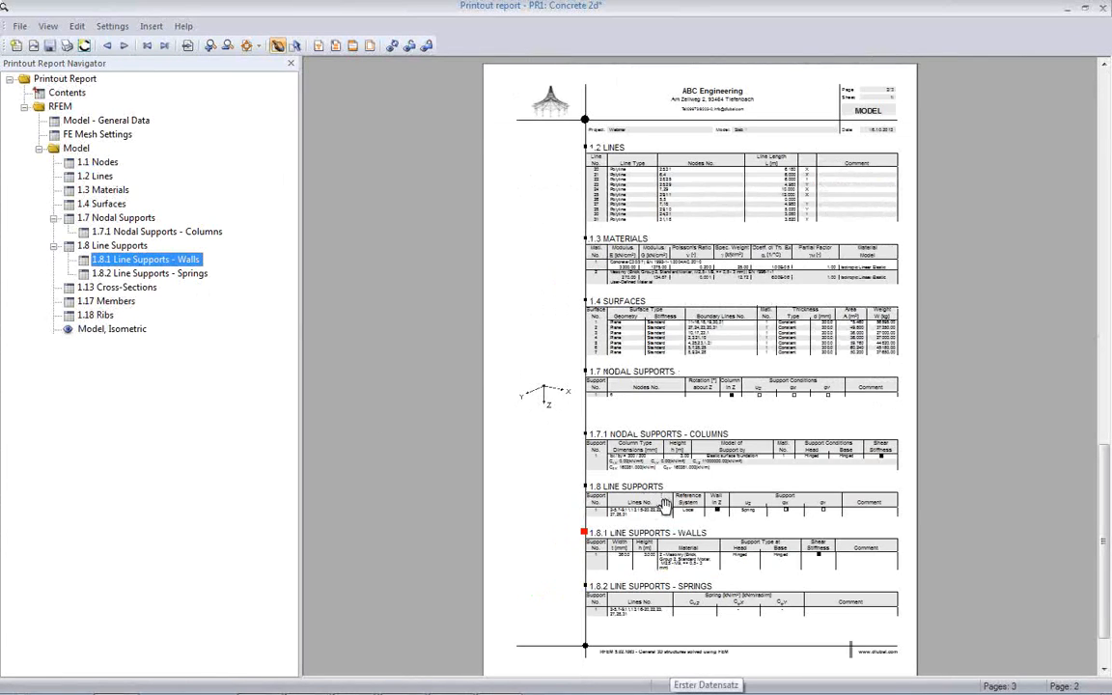
{"action": "scroll", "coordinate": [660, 502], "scroll_direction": "up", "scroll_amount": 5, "text": "ctrl"}
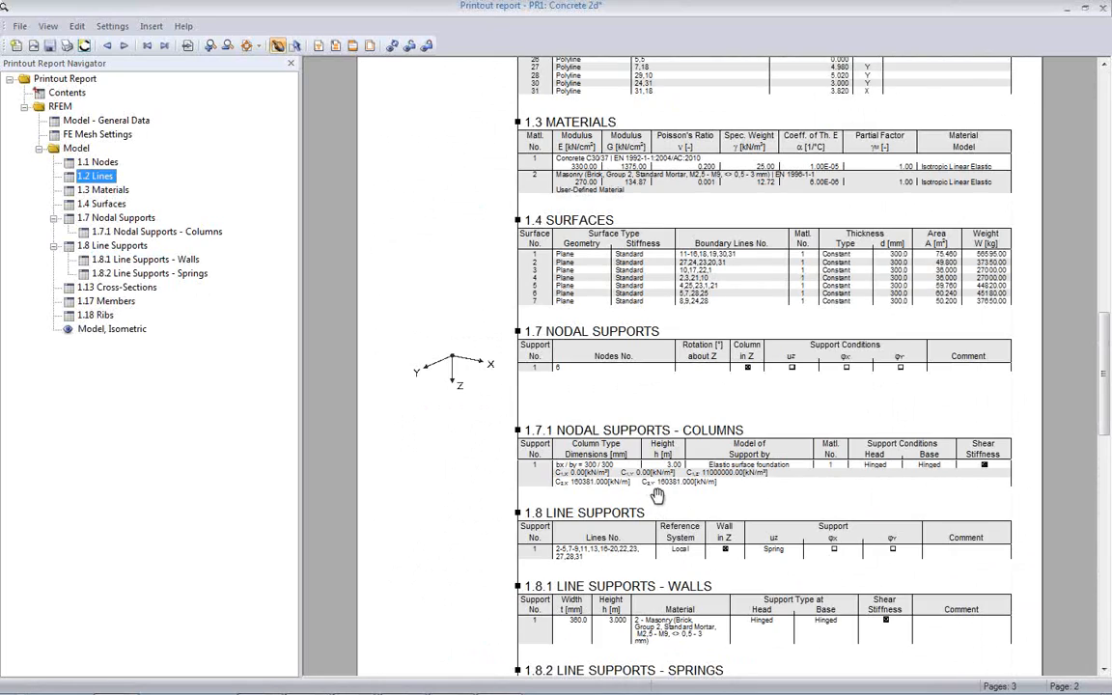
{"action": "scroll", "coordinate": [661, 415], "scroll_direction": "up", "scroll_amount": 4}
{"action": "scroll", "coordinate": [659, 412], "scroll_direction": "down", "scroll_amount": 3}
{"action": "scroll", "coordinate": [658, 386], "scroll_direction": "up", "scroll_amount": 7}
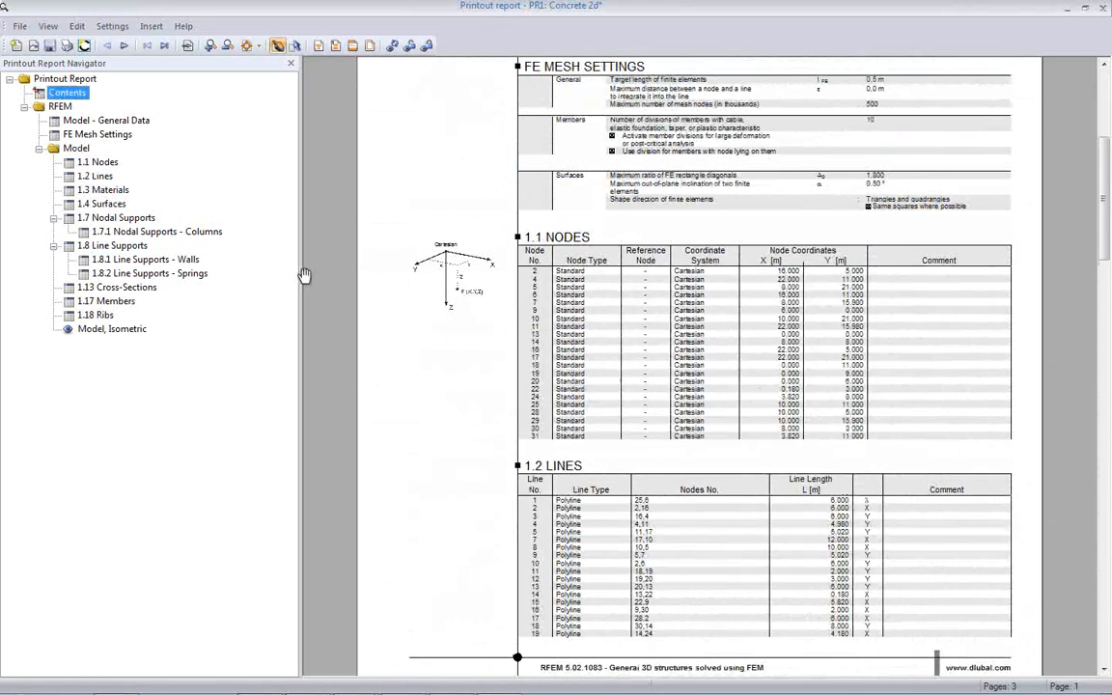
Show the printout report two pages at a time and look through its pages.
{"action": "left_click", "coordinate": [43, 26]}
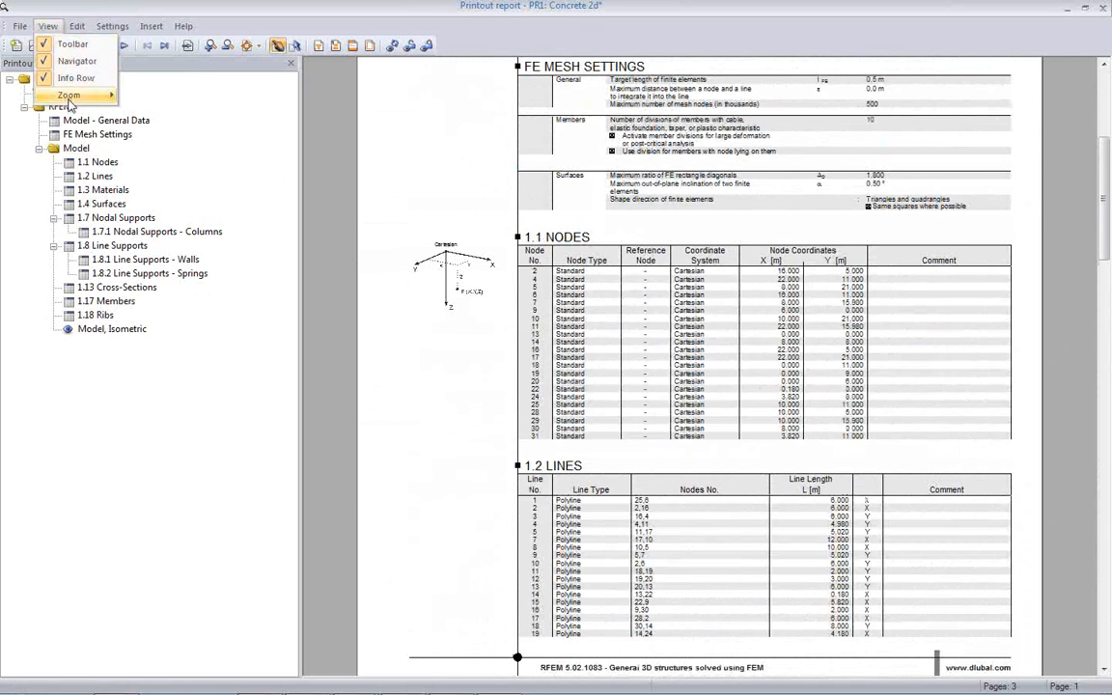
{"action": "mouse_move", "coordinate": [67, 95]}
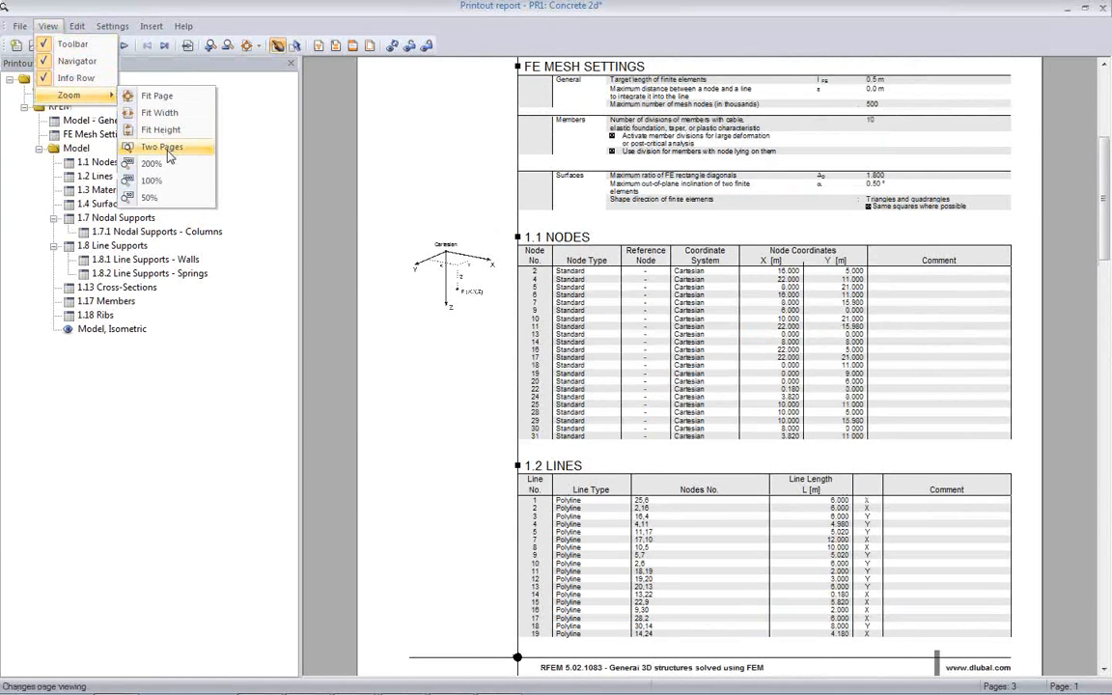
{"action": "left_click", "coordinate": [164, 149]}
{"action": "scroll", "coordinate": [774, 441], "scroll_direction": "up", "scroll_amount": 3}
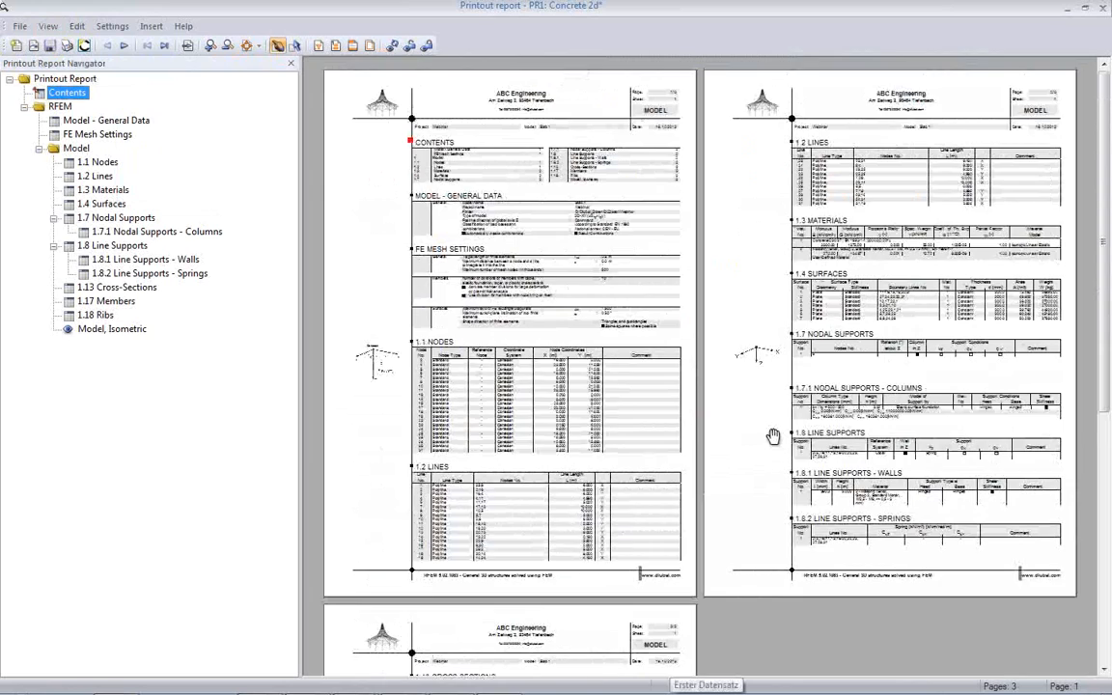
{"action": "scroll", "coordinate": [773, 436], "scroll_direction": "down", "scroll_amount": 5}
{"action": "scroll", "coordinate": [769, 434], "scroll_direction": "up", "scroll_amount": 5}
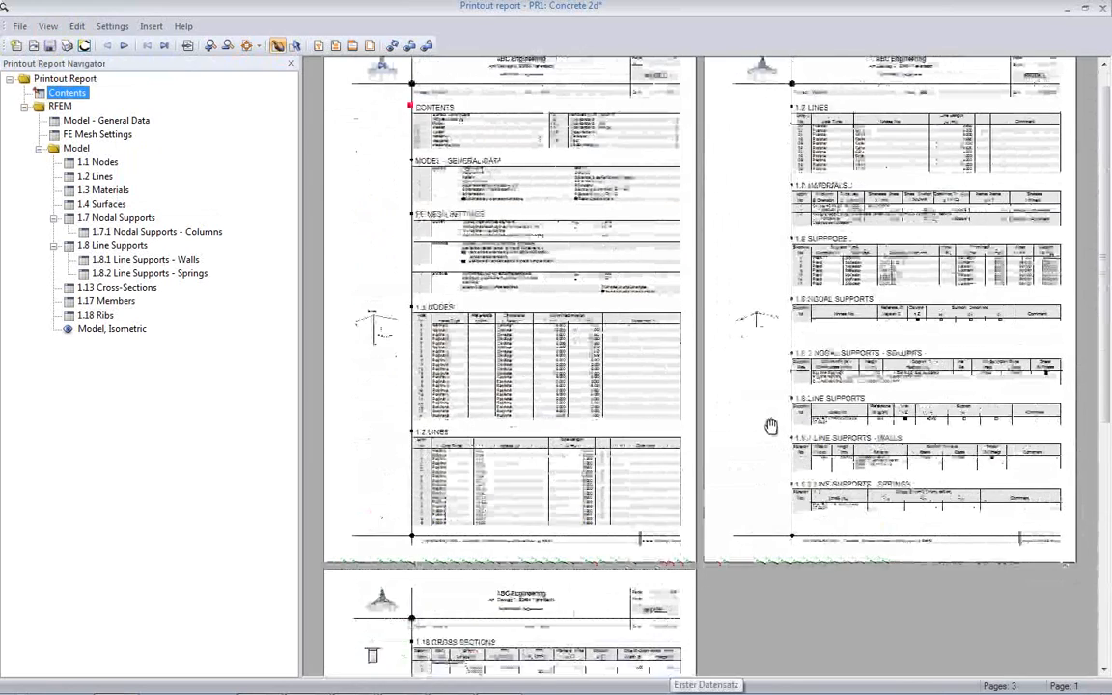
{"action": "scroll", "coordinate": [771, 426], "scroll_direction": "up", "scroll_amount": 1}
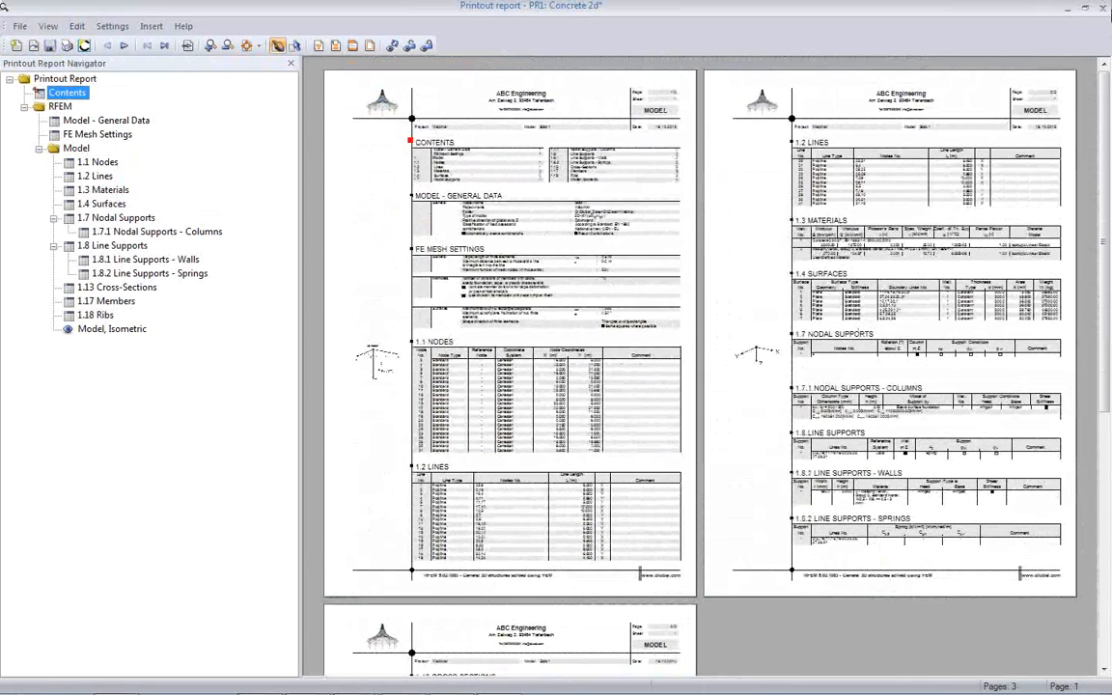
Close the printout report, saving it, and hide the numbering in the model view.
{"action": "left_click", "coordinate": [1103, 8]}
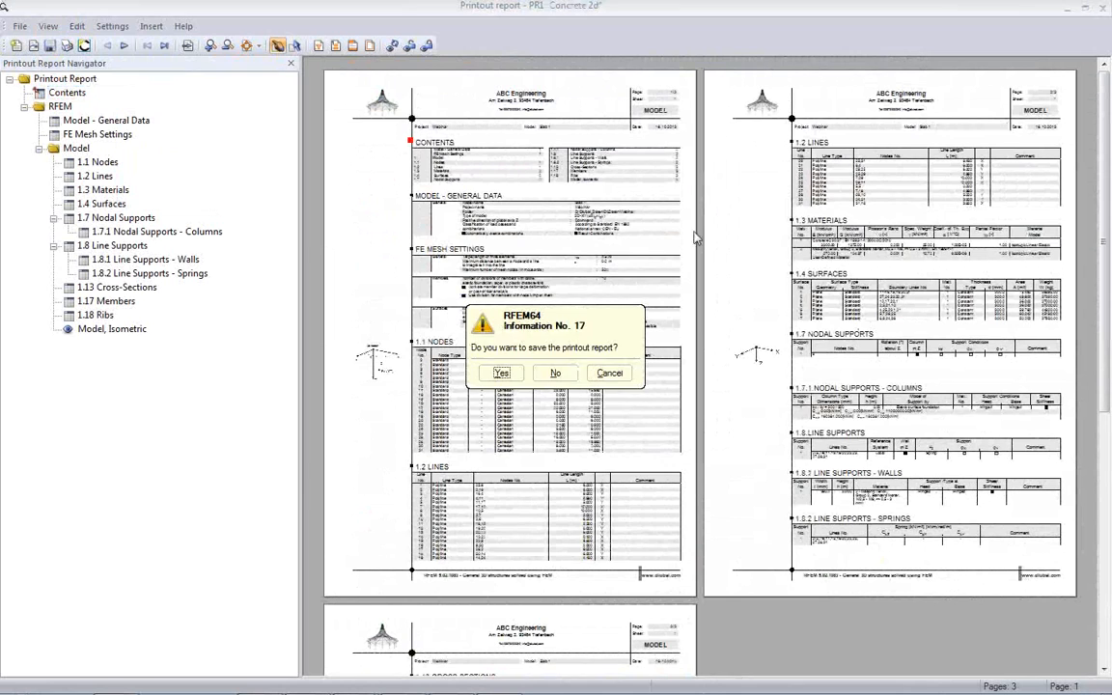
{"action": "left_click", "coordinate": [509, 372]}
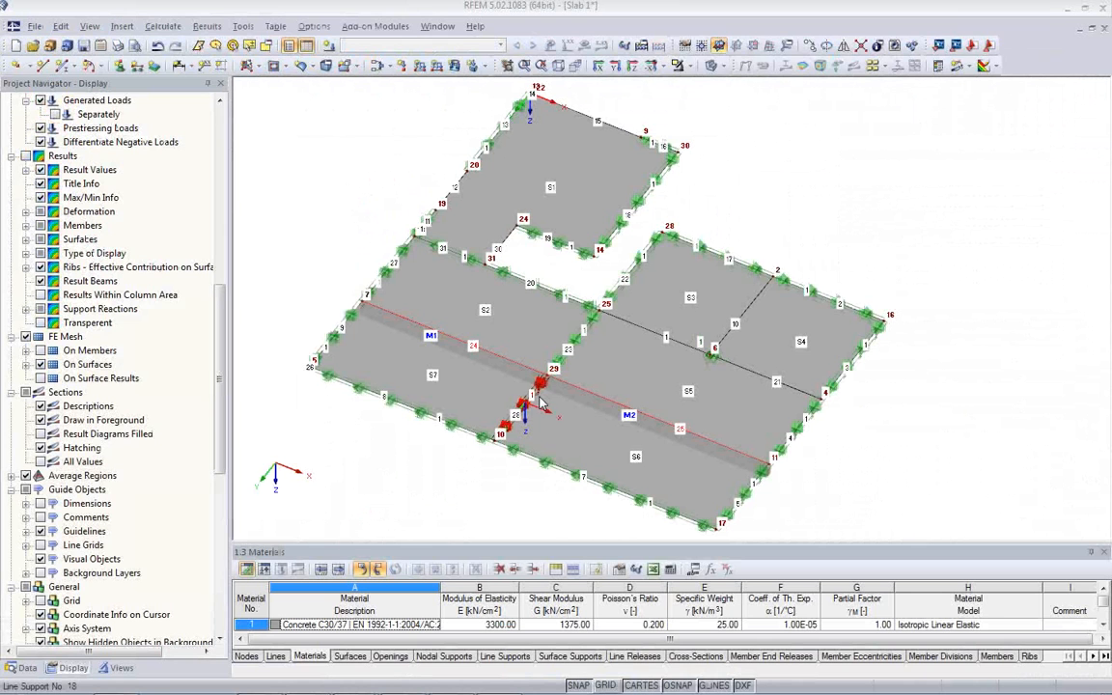
{"action": "right_click", "coordinate": [338, 184]}
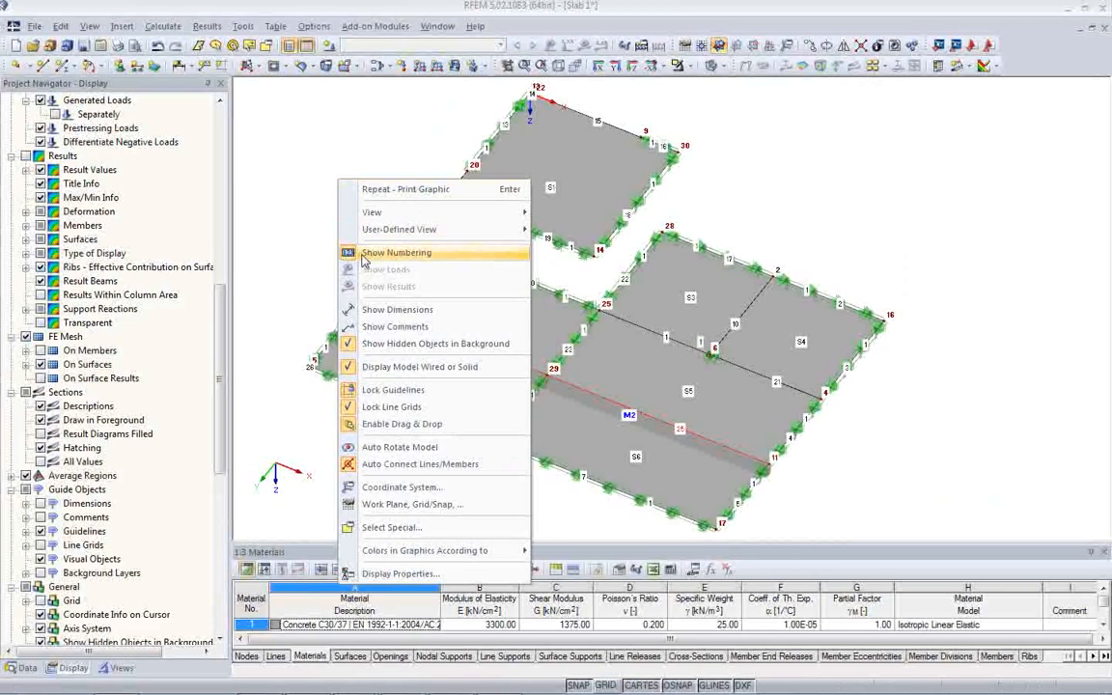
{"action": "left_click", "coordinate": [357, 244]}
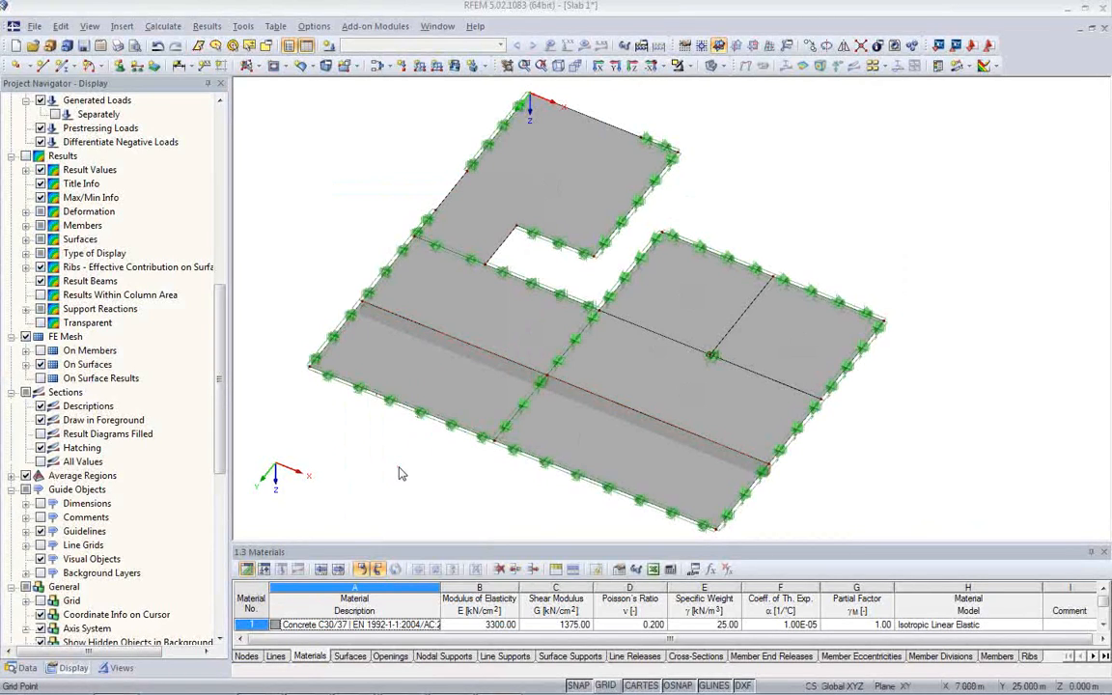
Open and enlarge the load cases table and define LC1 as Self-weight.
{"action": "left_click", "coordinate": [265, 570]}
{"action": "left_click_drag", "start_coordinate": [288, 542], "coordinate": [294, 352]}
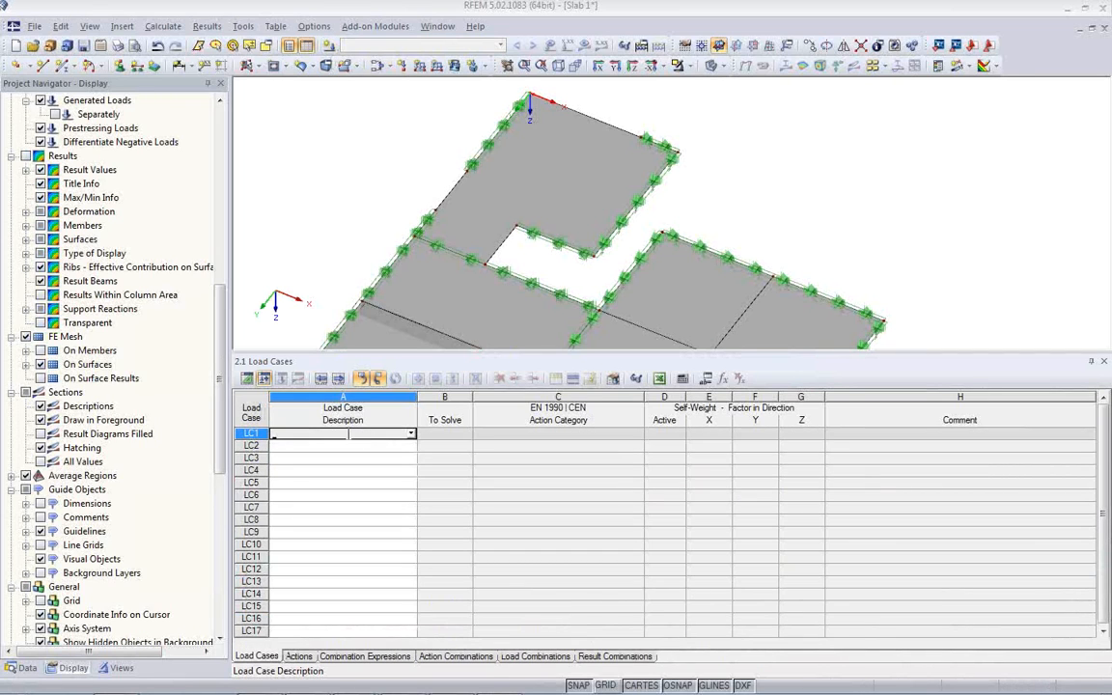
{"action": "left_click", "coordinate": [411, 436]}
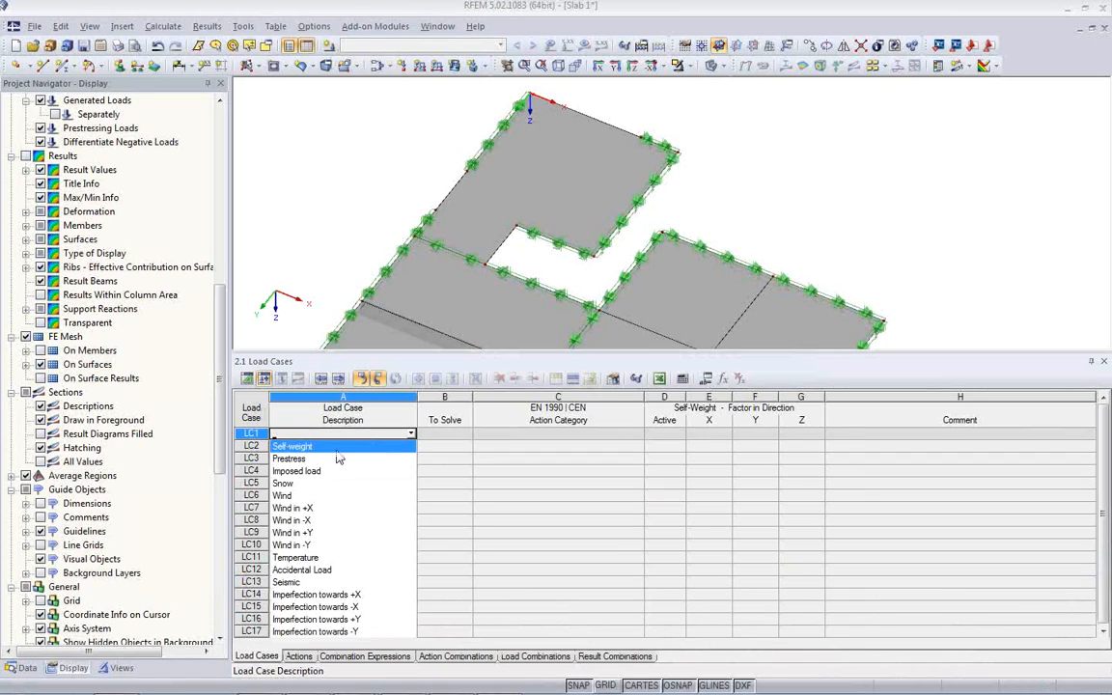
{"action": "left_click", "coordinate": [329, 447]}
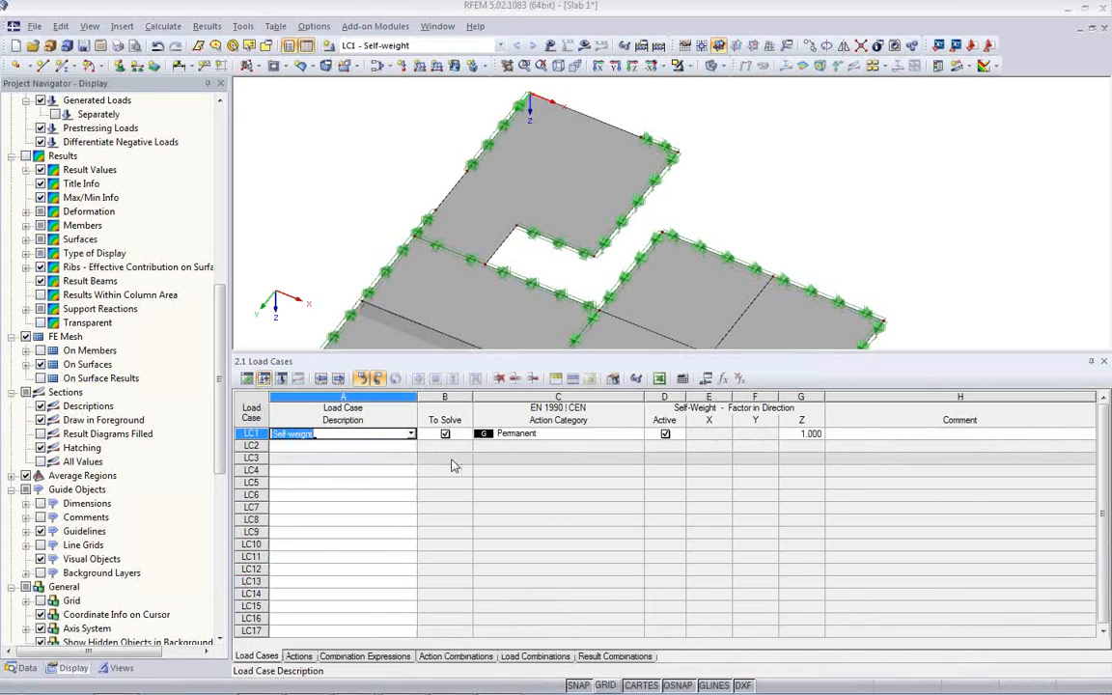
Define load case LC2 as p1 with the action category Imposed - category B: office areas.
{"action": "left_click", "coordinate": [368, 449]}
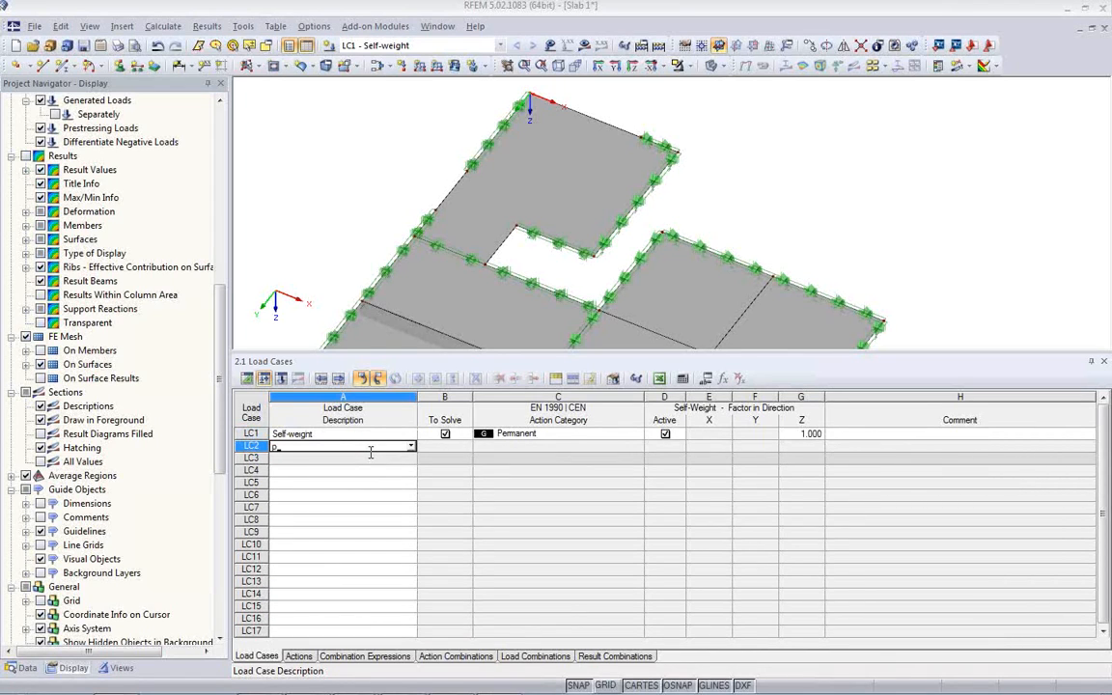
{"action": "type", "text": "p1"}
{"action": "key", "text": "Tab"}
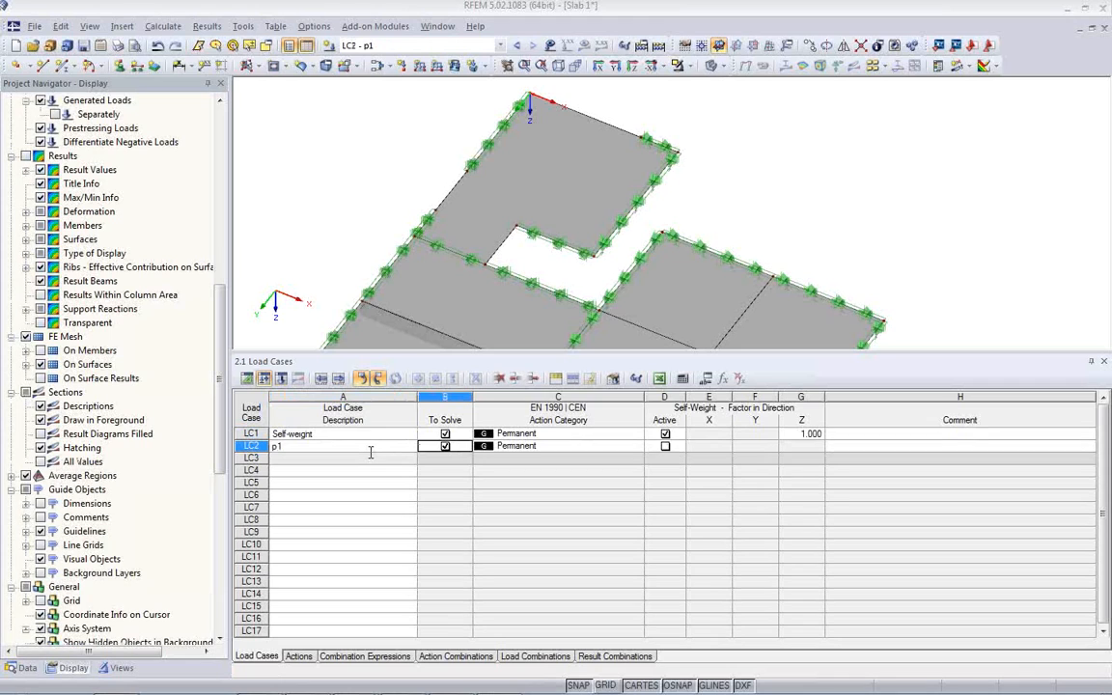
{"action": "key", "text": "Tab"}
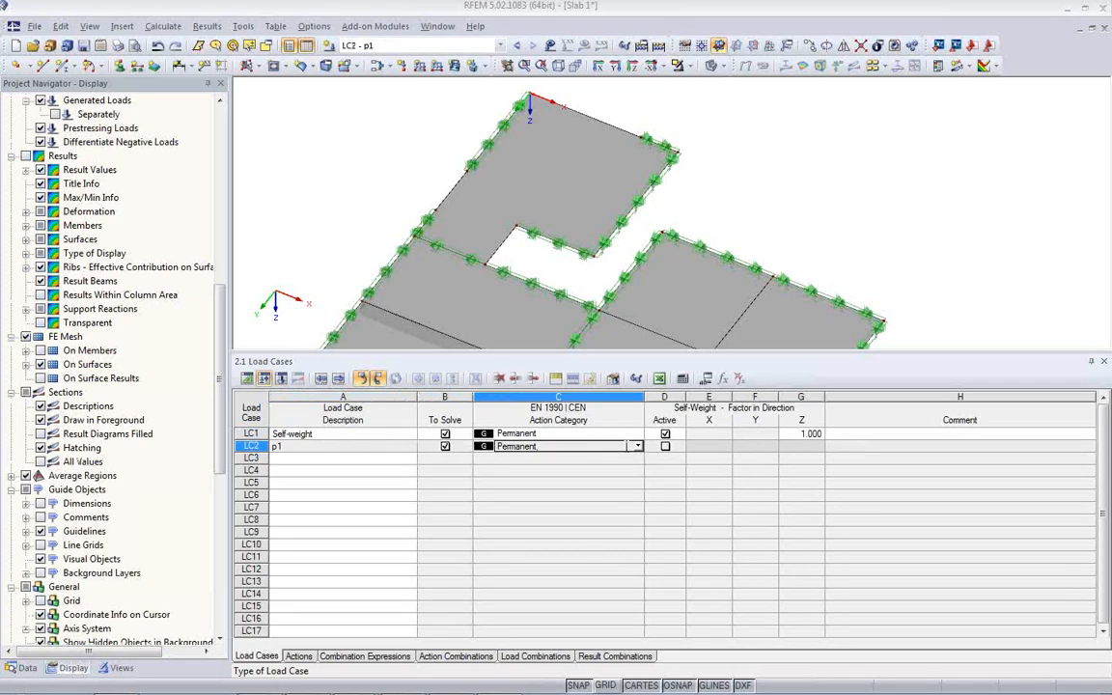
{"action": "left_click", "coordinate": [639, 448]}
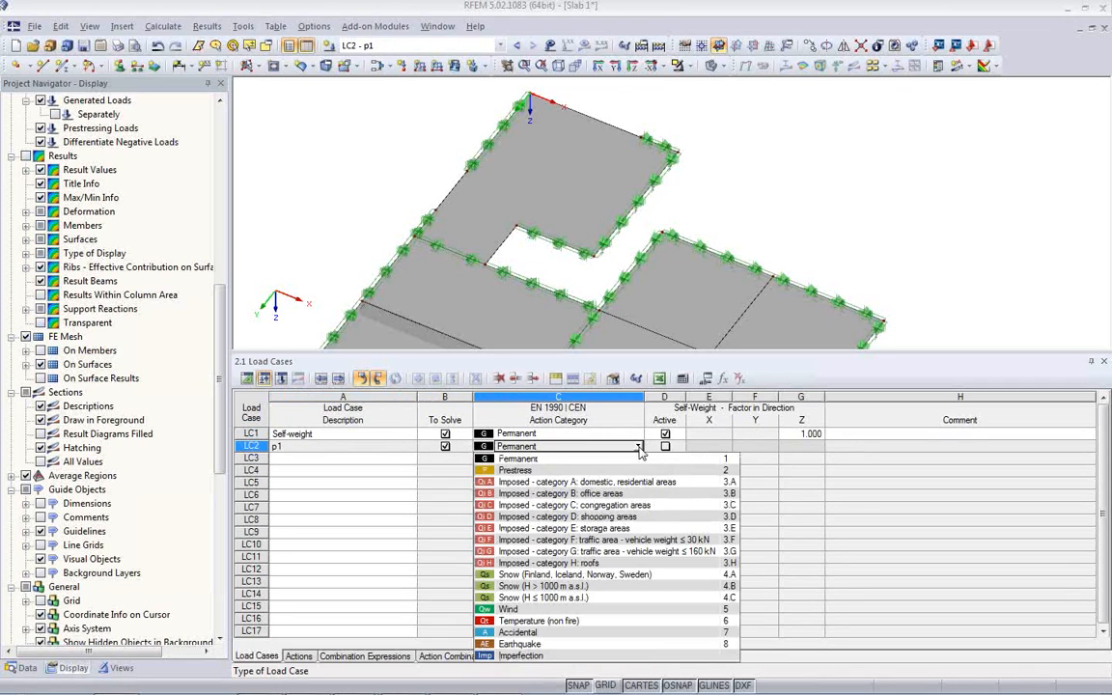
{"action": "left_click", "coordinate": [602, 497]}
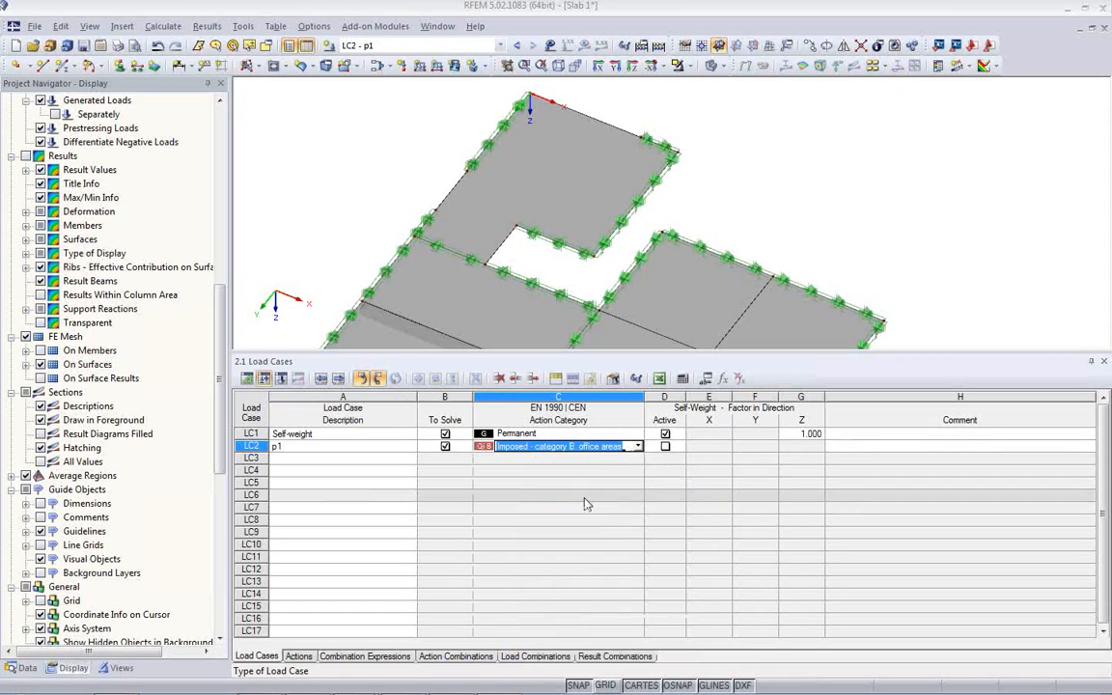
{"action": "left_click", "coordinate": [584, 497]}
Add load cases LC3 to LC8 described p2 to p7, all in Imposed - category B: office areas.
{"action": "left_click", "coordinate": [370, 458]}
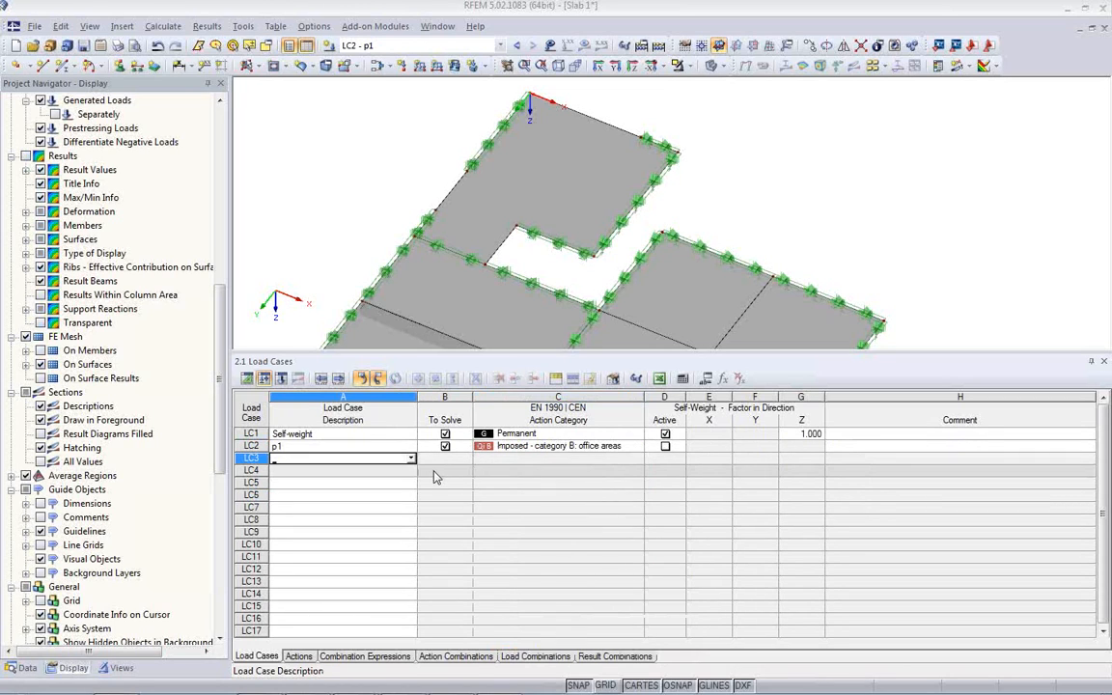
{"action": "key", "text": "Return"}
{"action": "type", "text": "p3"}
{"action": "key", "text": "Return"}
{"action": "type", "text": "p"}
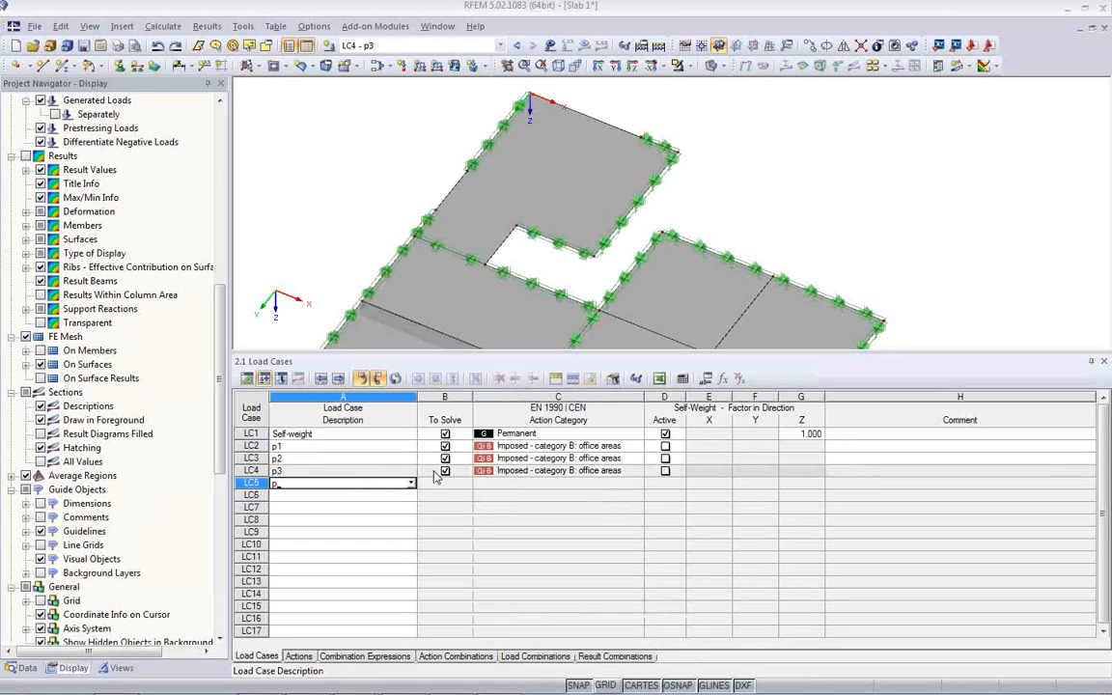
{"action": "type", "text": "4"}
{"action": "key", "text": "Return"}
{"action": "type", "text": "p5"}
{"action": "key", "text": "Return"}
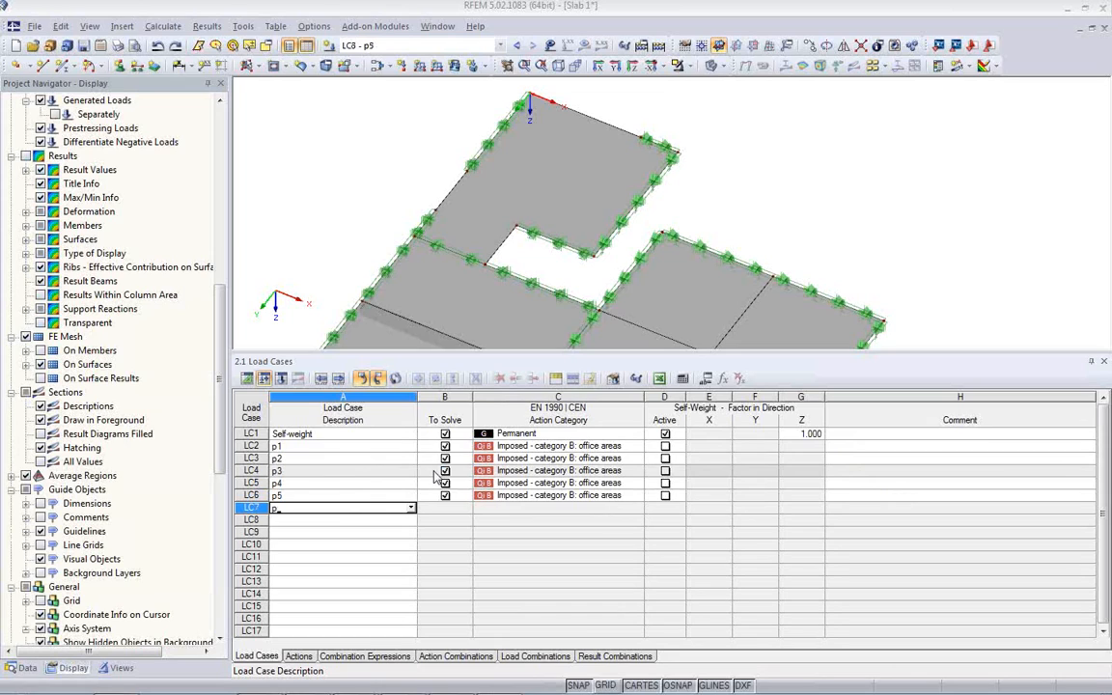
{"action": "type", "text": "p6"}
{"action": "key", "text": "Return"}
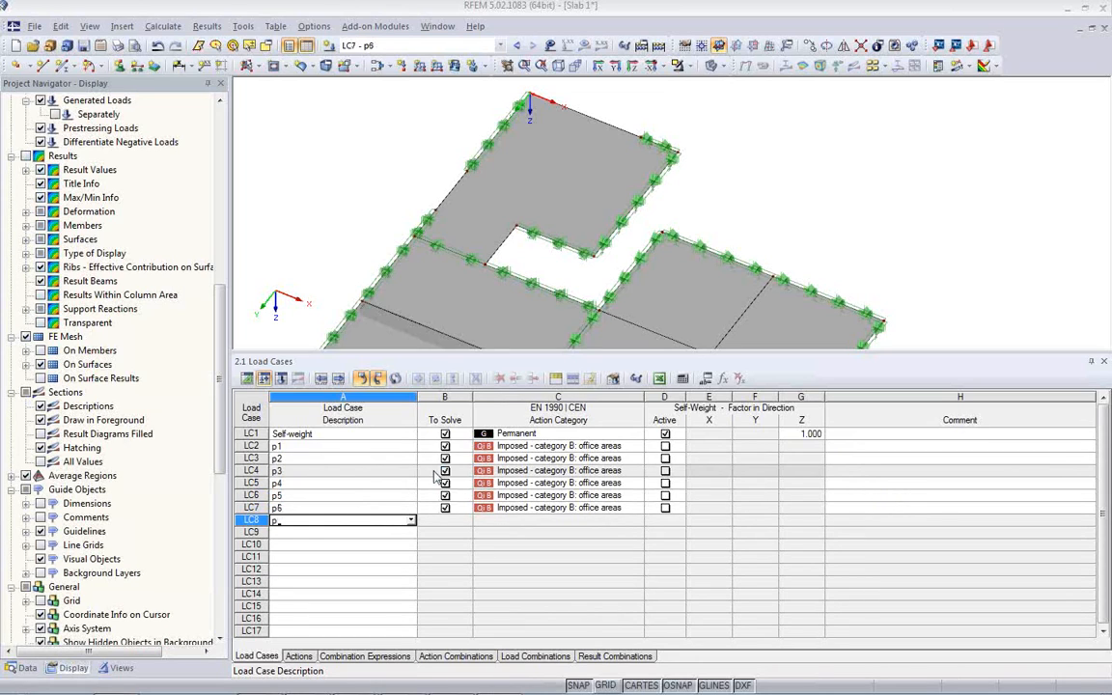
{"action": "type", "text": "p"}
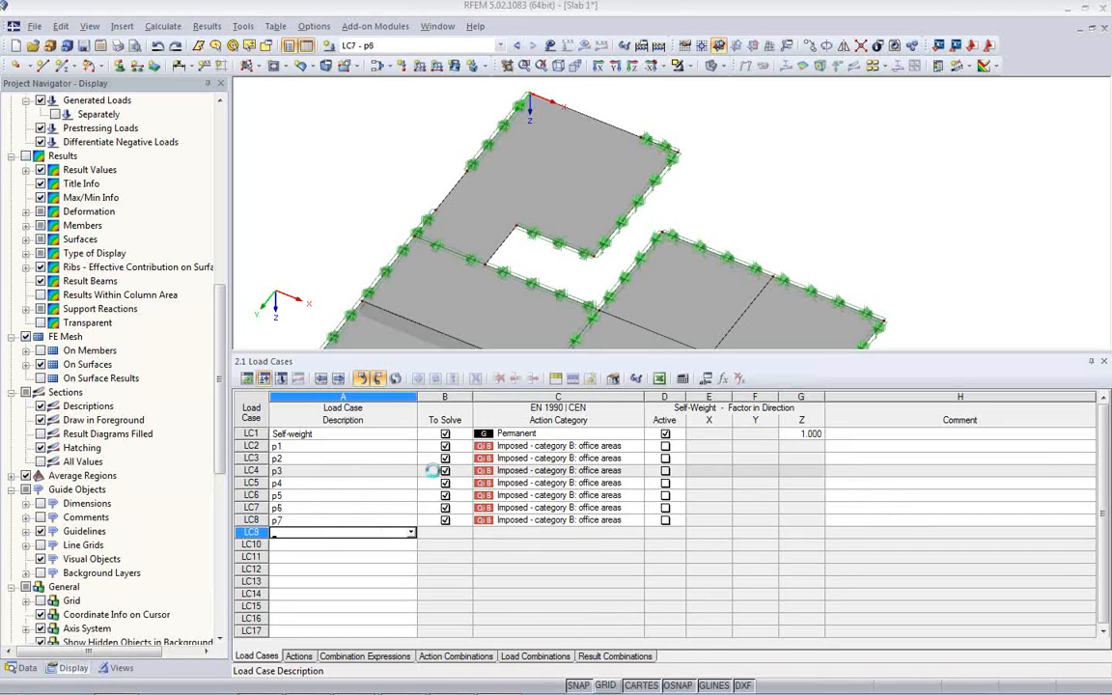
{"action": "type", "text": "7"}
{"action": "key", "text": "Return"}
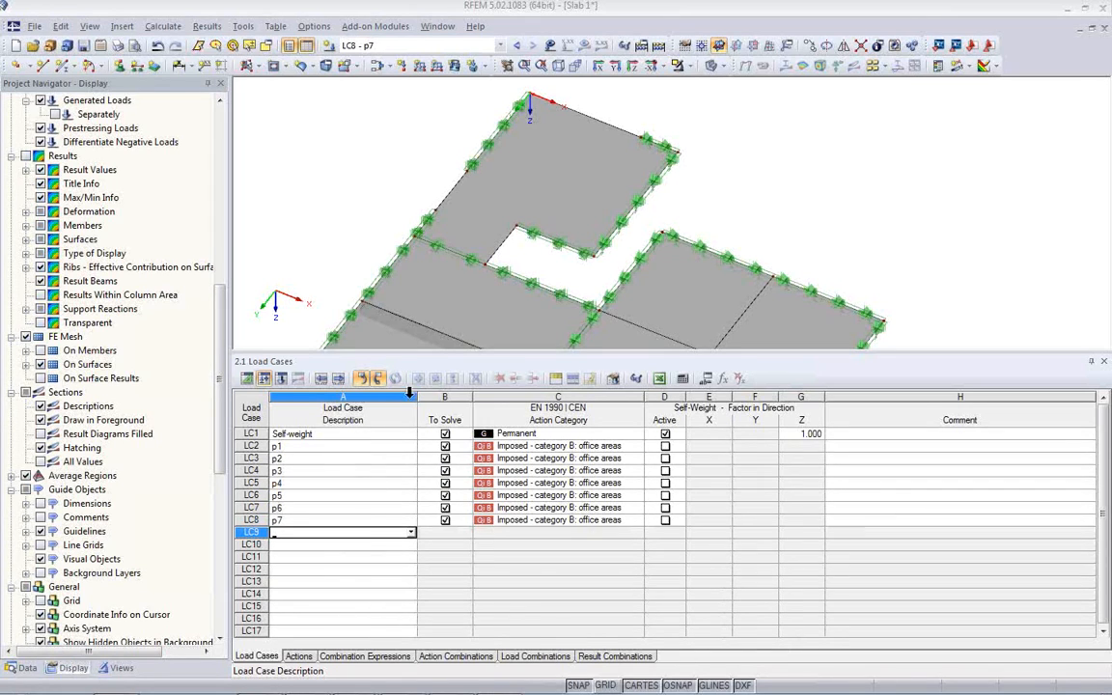
Check the actions, and exclude the SLS - Characteristic and SLS - Frequent combination expressions from use.
{"action": "left_click", "coordinate": [301, 659]}
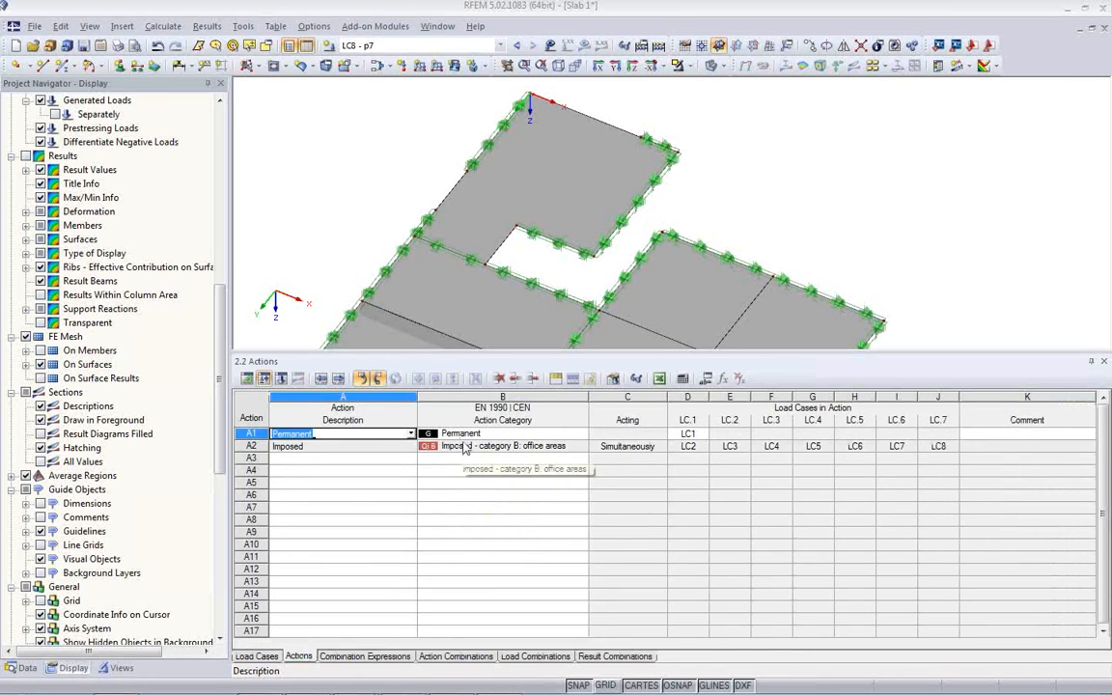
{"action": "left_click", "coordinate": [364, 656]}
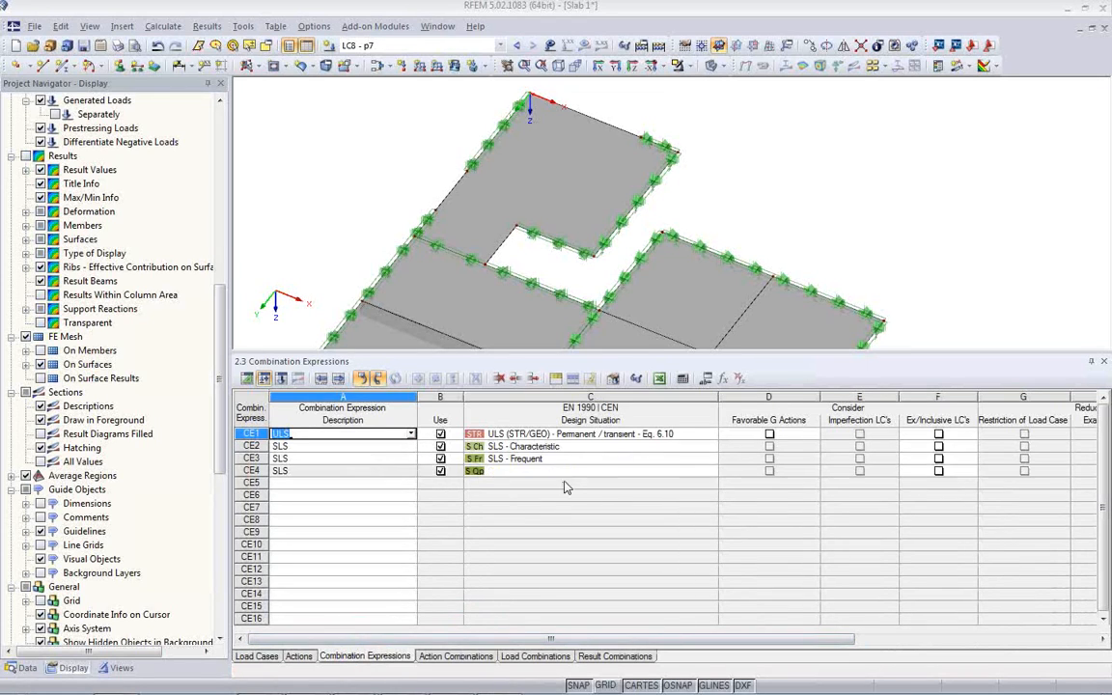
{"action": "left_click", "coordinate": [440, 435]}
{"action": "left_click", "coordinate": [440, 459]}
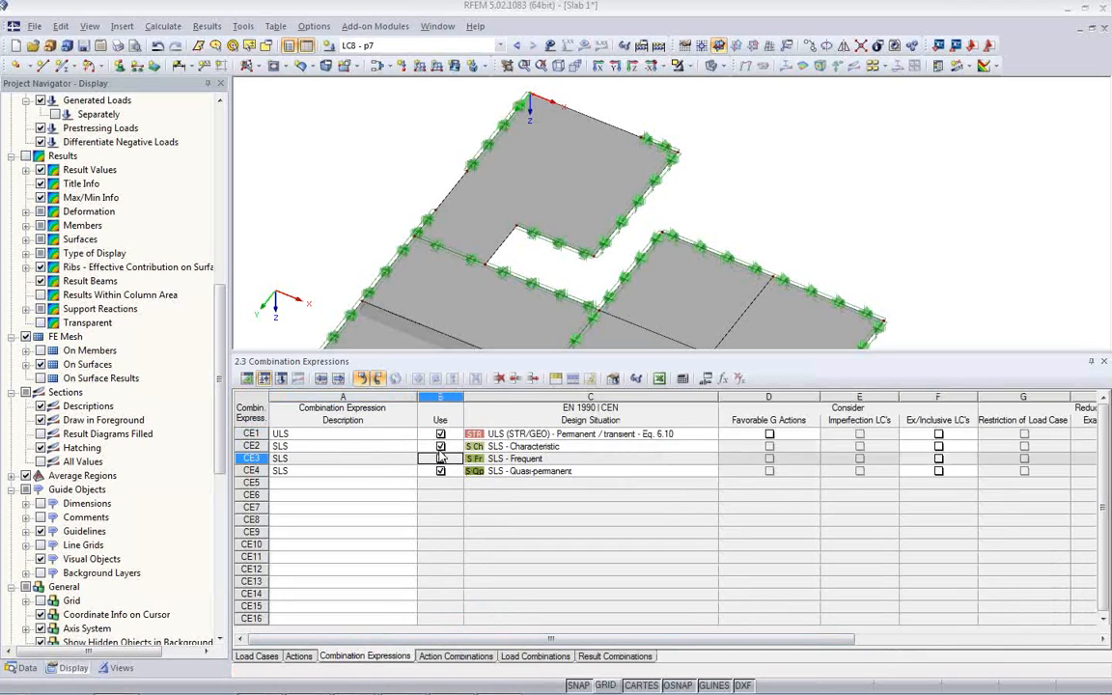
{"action": "left_click", "coordinate": [440, 459]}
{"action": "left_click", "coordinate": [440, 446]}
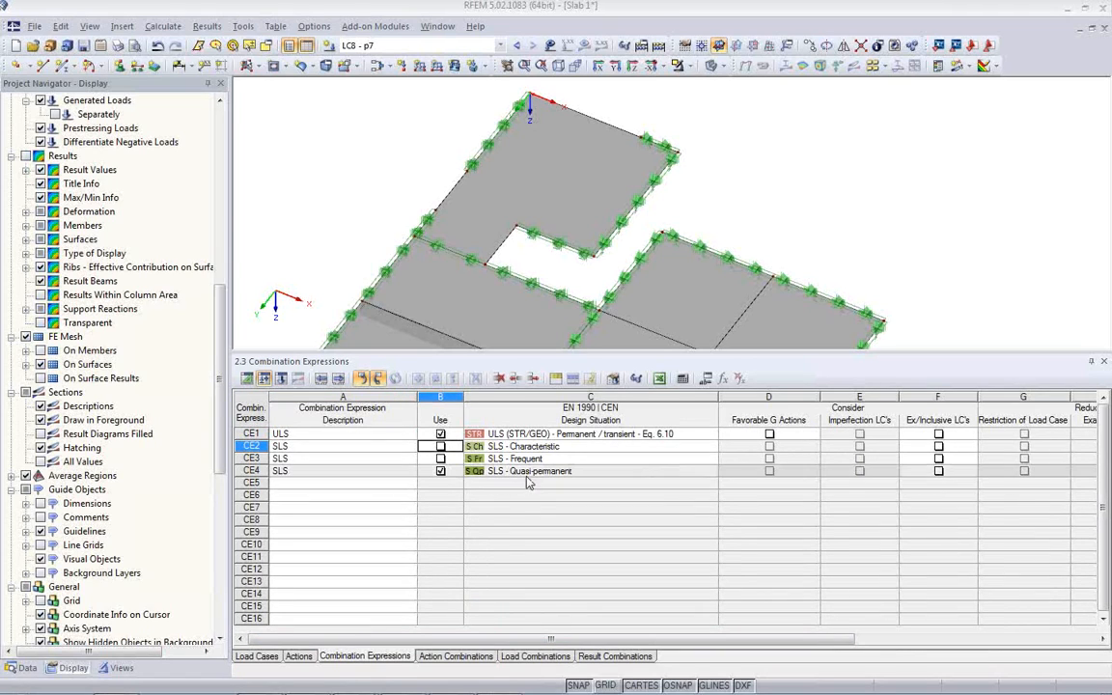
Review the generated action, load and result combinations, examining the ULS and SLS quasi-permanent result combinations and the composition of RC3.
{"action": "left_click", "coordinate": [455, 656]}
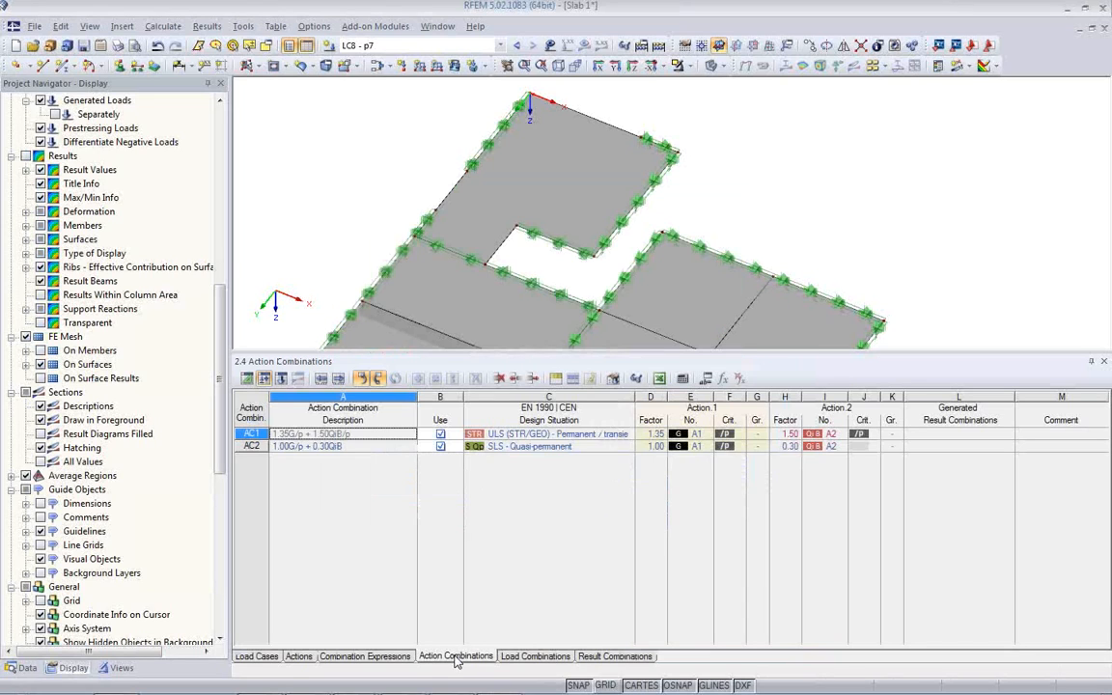
{"action": "left_click", "coordinate": [532, 656]}
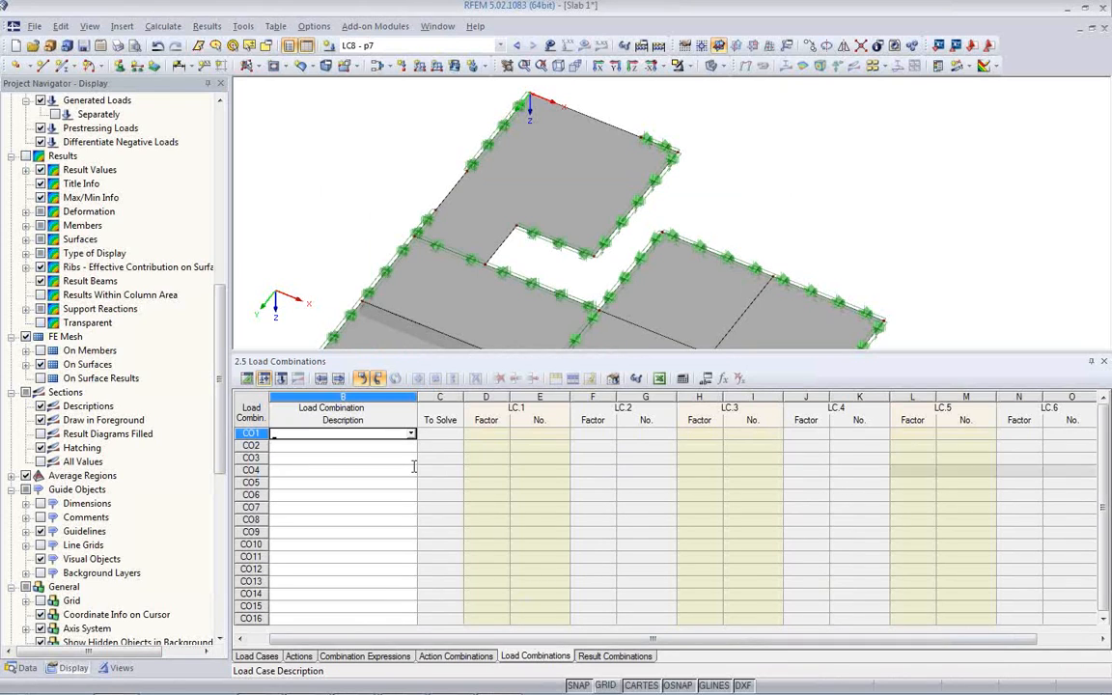
{"action": "left_click", "coordinate": [615, 656]}
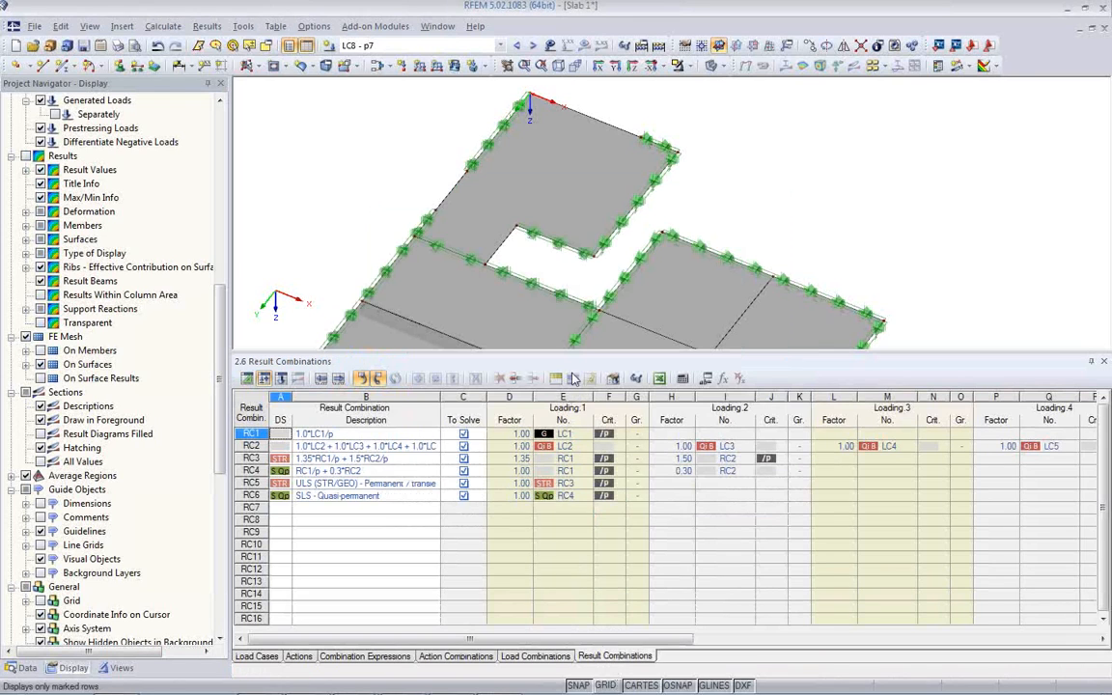
{"action": "left_click_drag", "start_coordinate": [575, 353], "coordinate": [576, 485]}
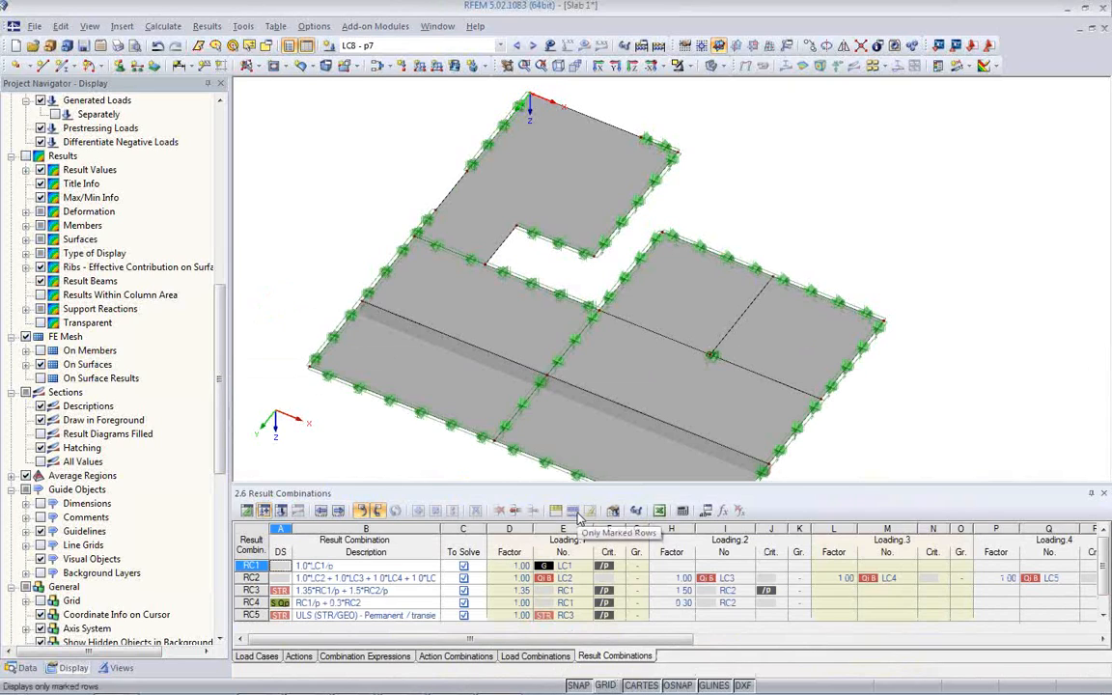
{"action": "left_click_drag", "start_coordinate": [547, 484], "coordinate": [547, 440]}
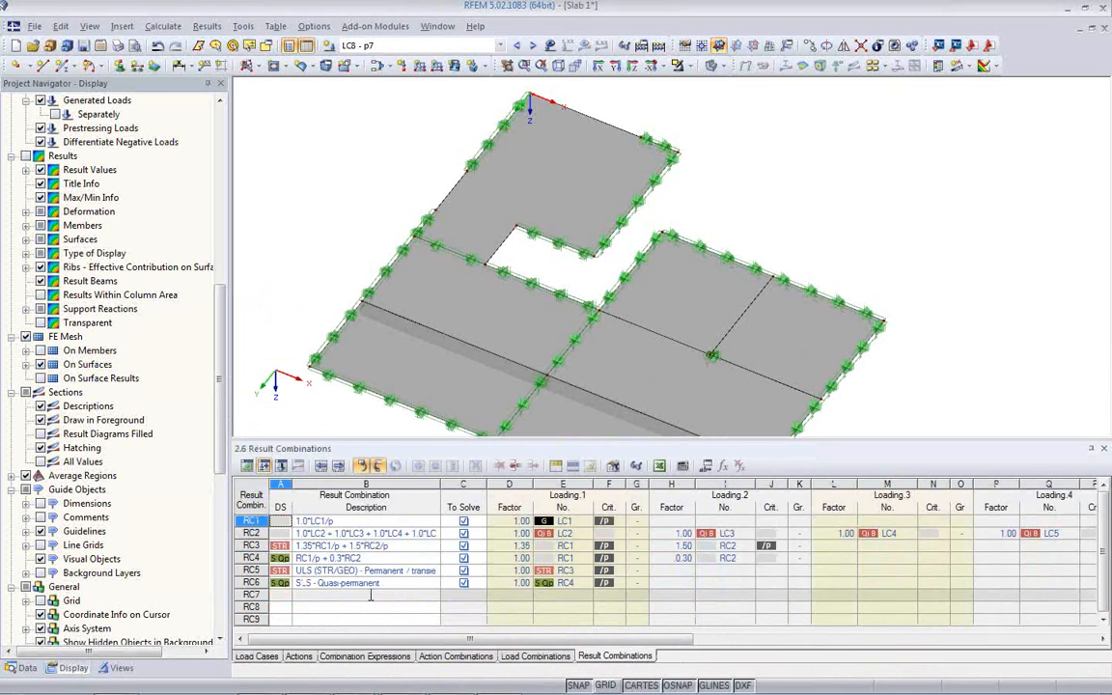
{"action": "left_click", "coordinate": [369, 571]}
{"action": "left_click", "coordinate": [368, 583]}
{"action": "left_click", "coordinate": [368, 572]}
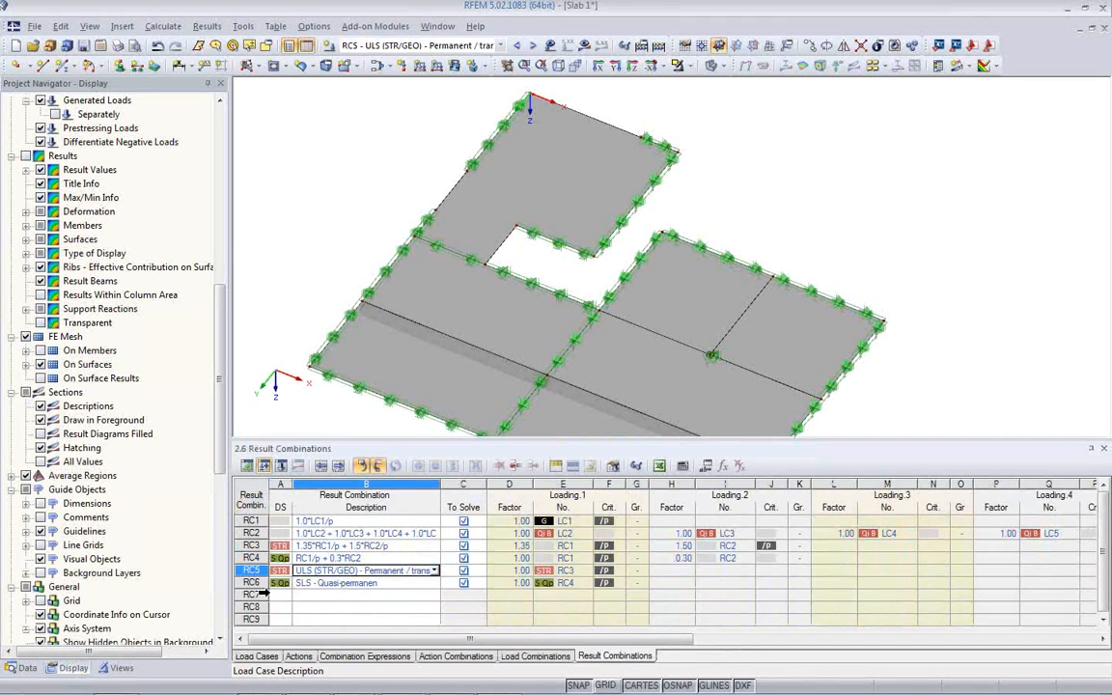
{"action": "left_click", "coordinate": [349, 582]}
{"action": "left_click", "coordinate": [350, 571]}
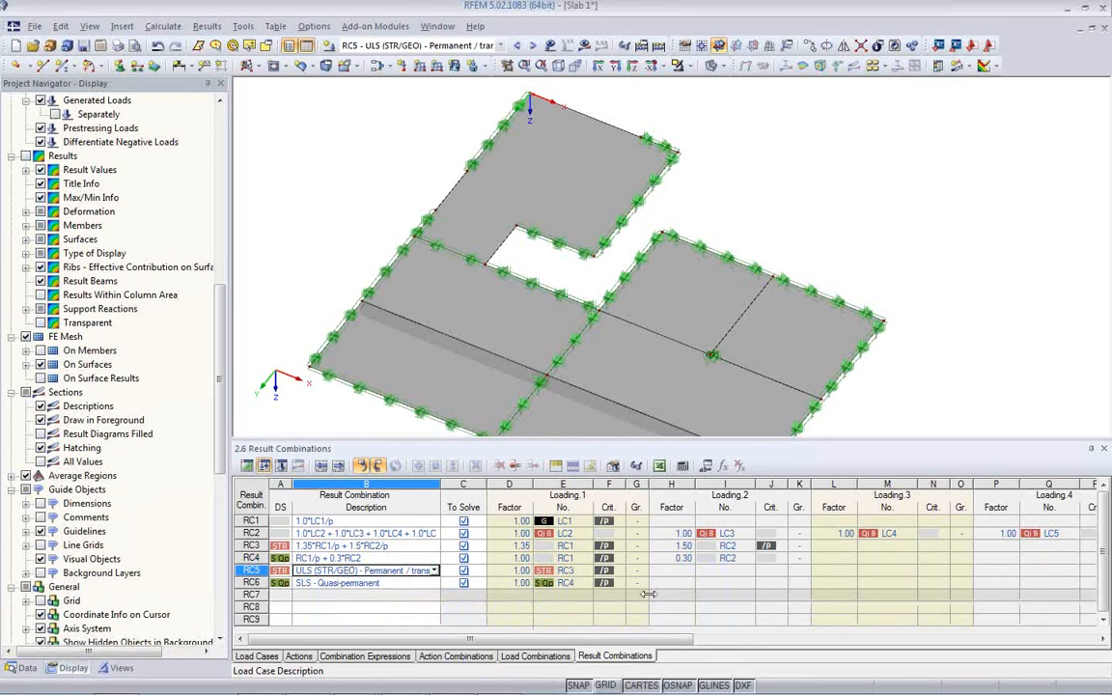
{"action": "left_click", "coordinate": [328, 546]}
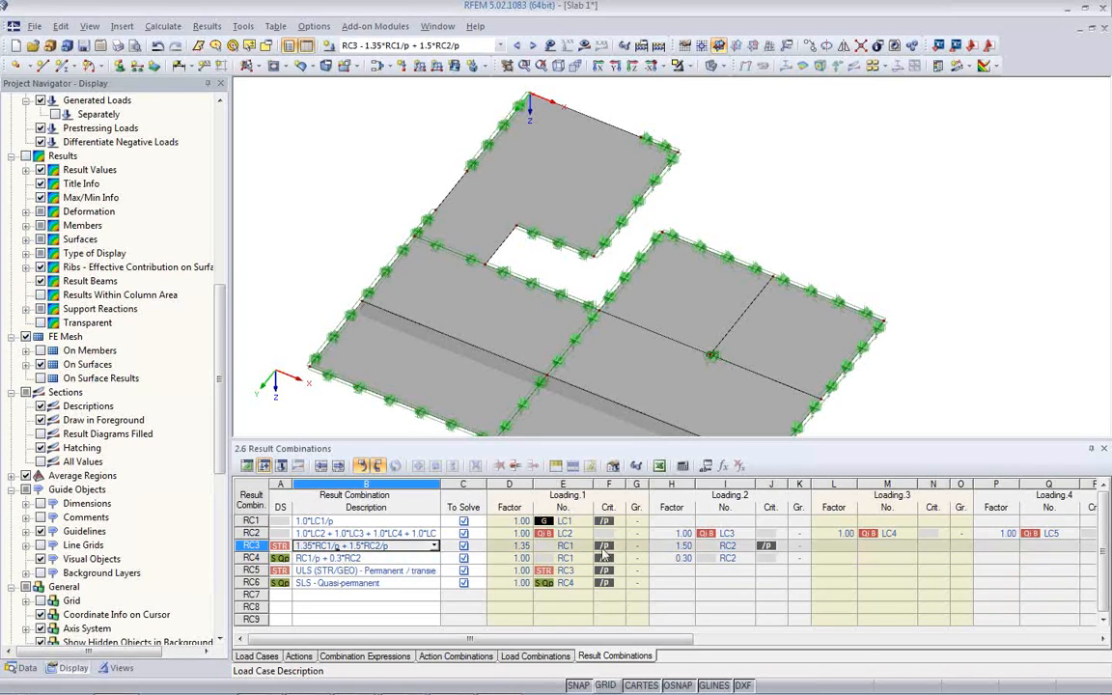
Activate LC1 - Self-weight and apply a uniform 2.50 kN/m² surface load in direction ZL to all slab surfaces.
{"action": "left_click_drag", "start_coordinate": [467, 439], "coordinate": [467, 487]}
{"action": "middle_click_drag", "start_coordinate": [513, 439], "coordinate": [501, 400]}
{"action": "scroll", "coordinate": [501, 399], "scroll_direction": "down", "scroll_amount": 2}
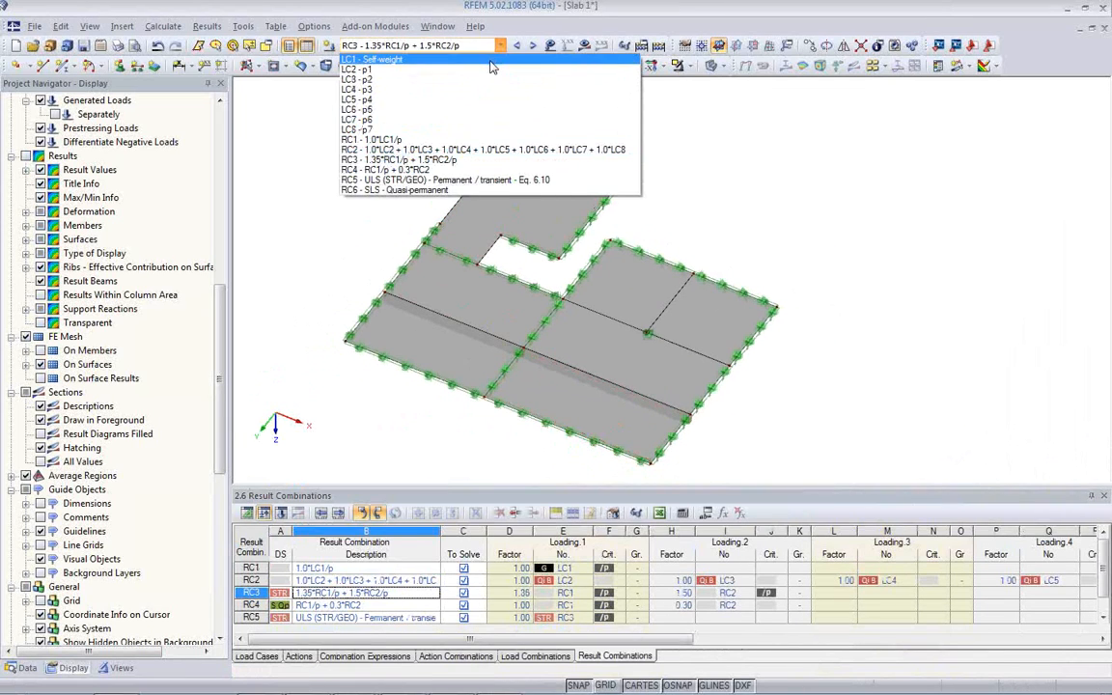
{"action": "left_click", "coordinate": [442, 59]}
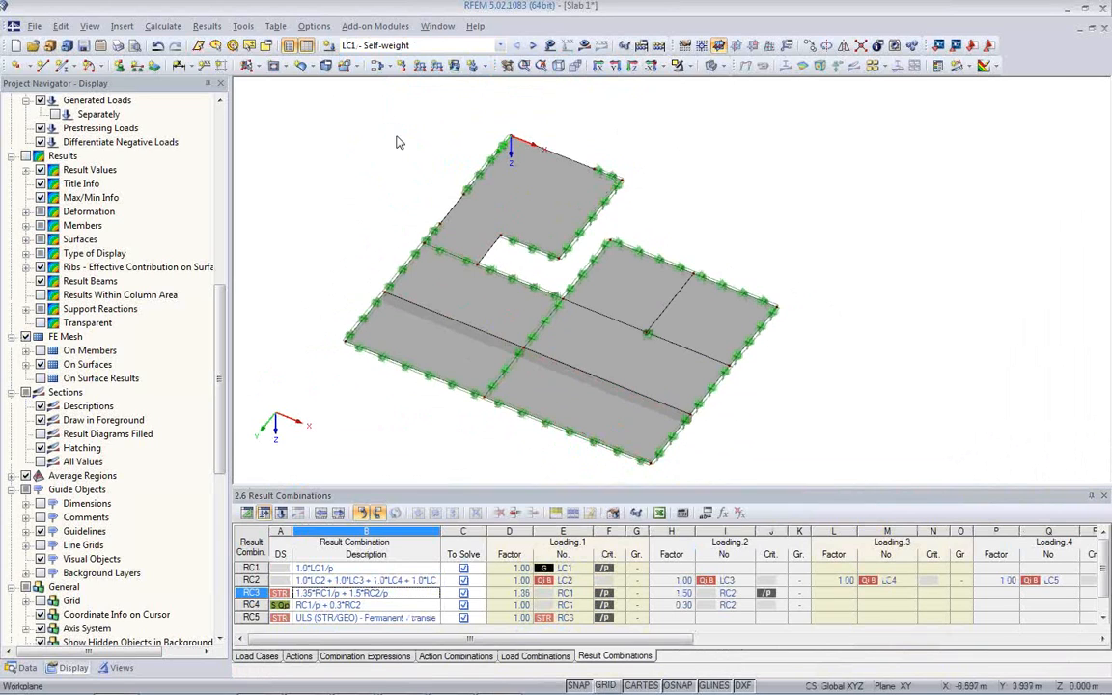
{"action": "left_click", "coordinate": [454, 68]}
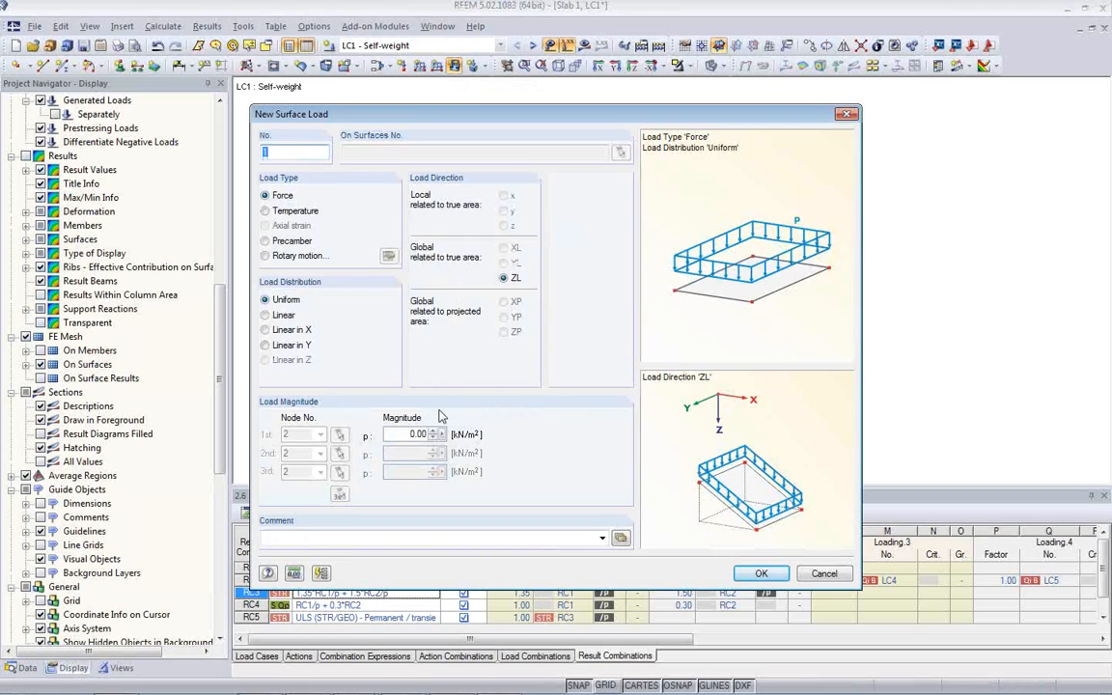
{"action": "left_click", "coordinate": [409, 435]}
{"action": "left_click", "coordinate": [760, 574]}
{"action": "left_click_drag", "start_coordinate": [322, 99], "coordinate": [850, 469]}
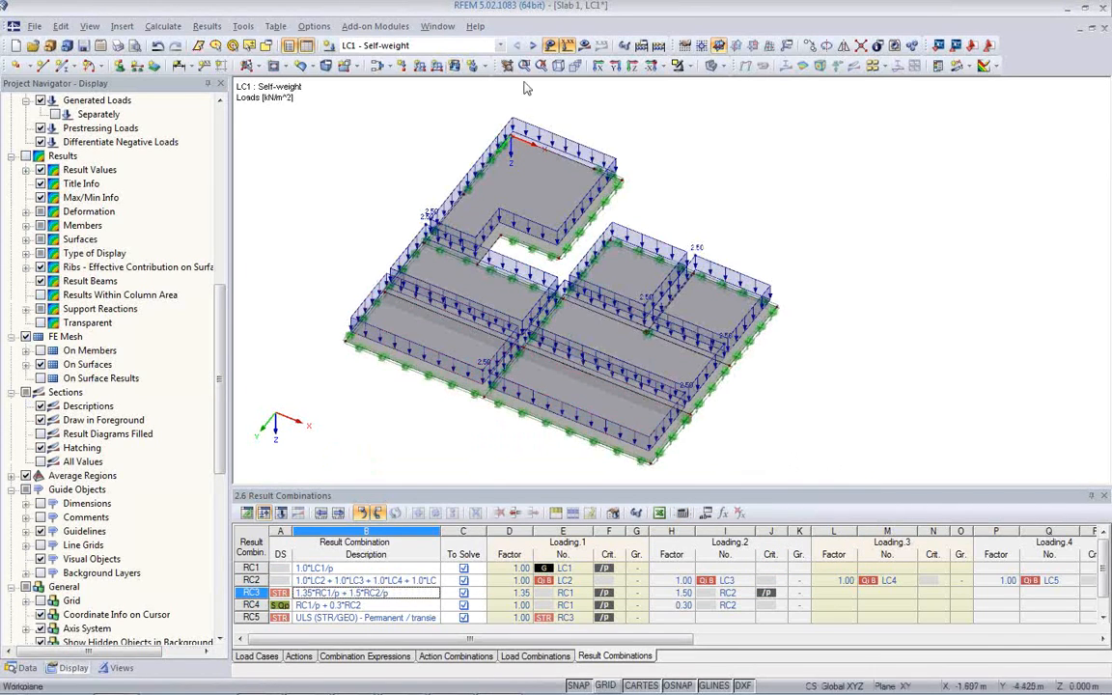
Activate LC2 - p1 and apply a uniform 3.50 kN/m² surface load to the slab surface at the coordinate origin.
{"action": "left_click", "coordinate": [532, 45]}
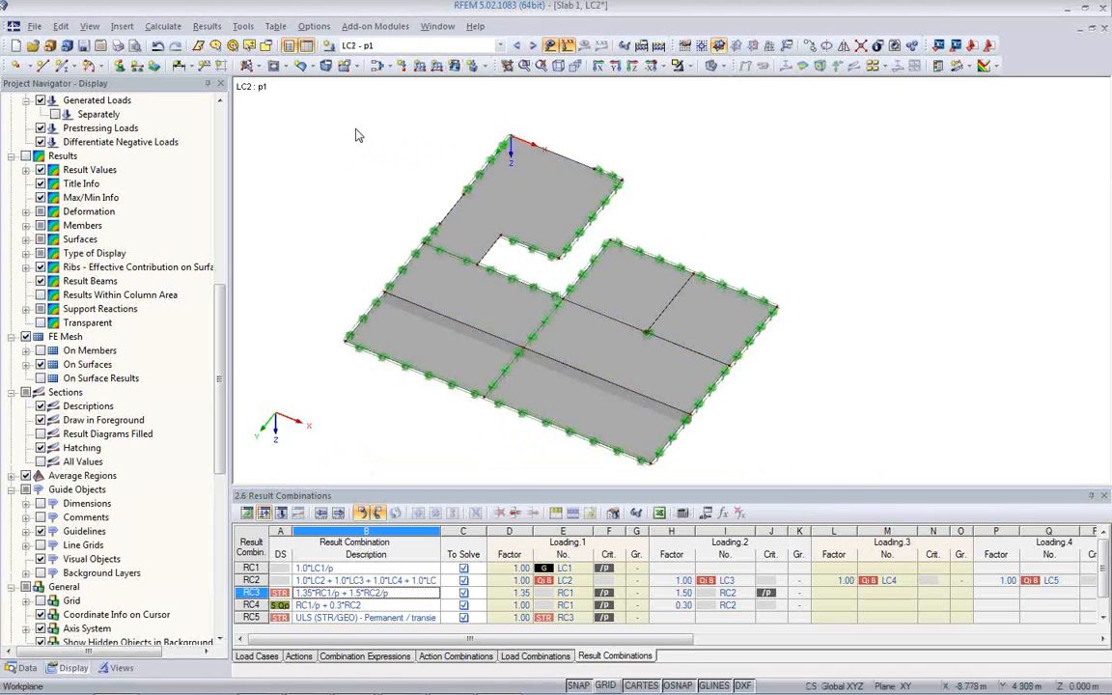
{"action": "left_click", "coordinate": [455, 67]}
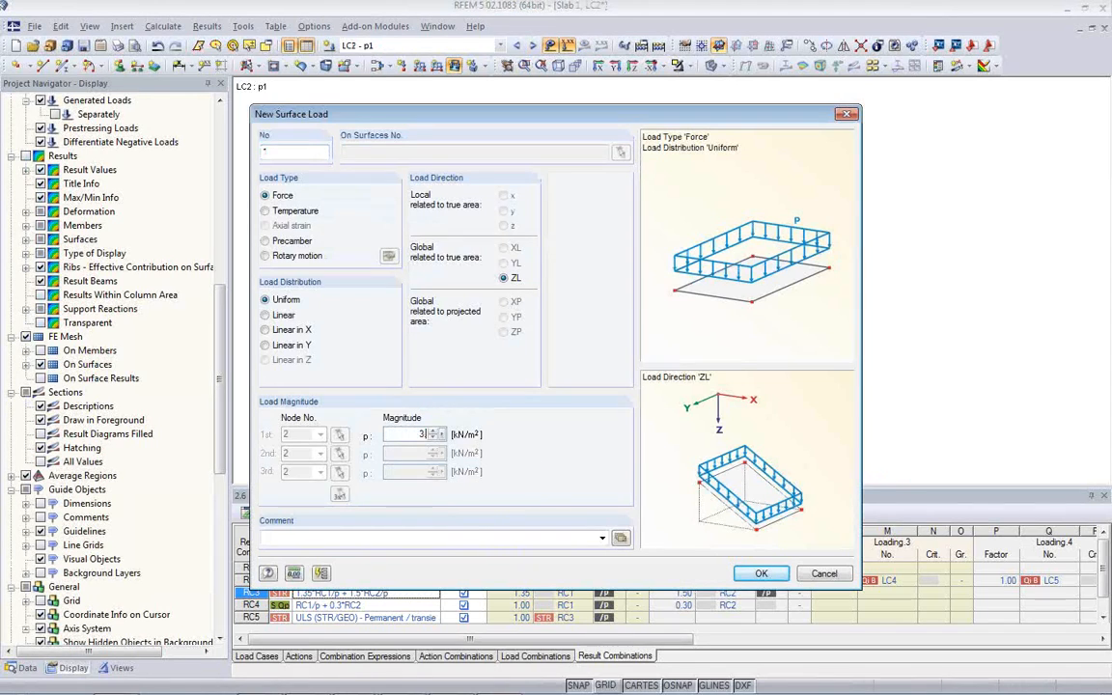
{"action": "key", "text": "Return"}
{"action": "left_click", "coordinate": [549, 229]}
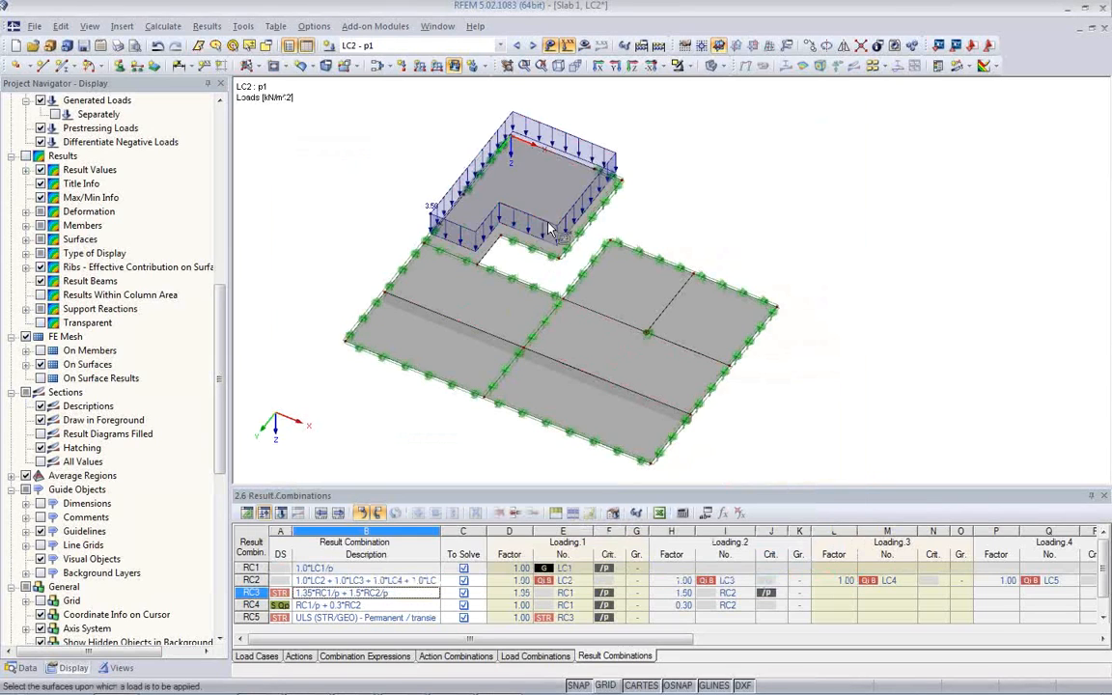
Apply the 3.50 kN/m² surface load to a different slab surface in each load case from LC3 - p2 through LC8 - p7.
{"action": "left_click", "coordinate": [533, 47]}
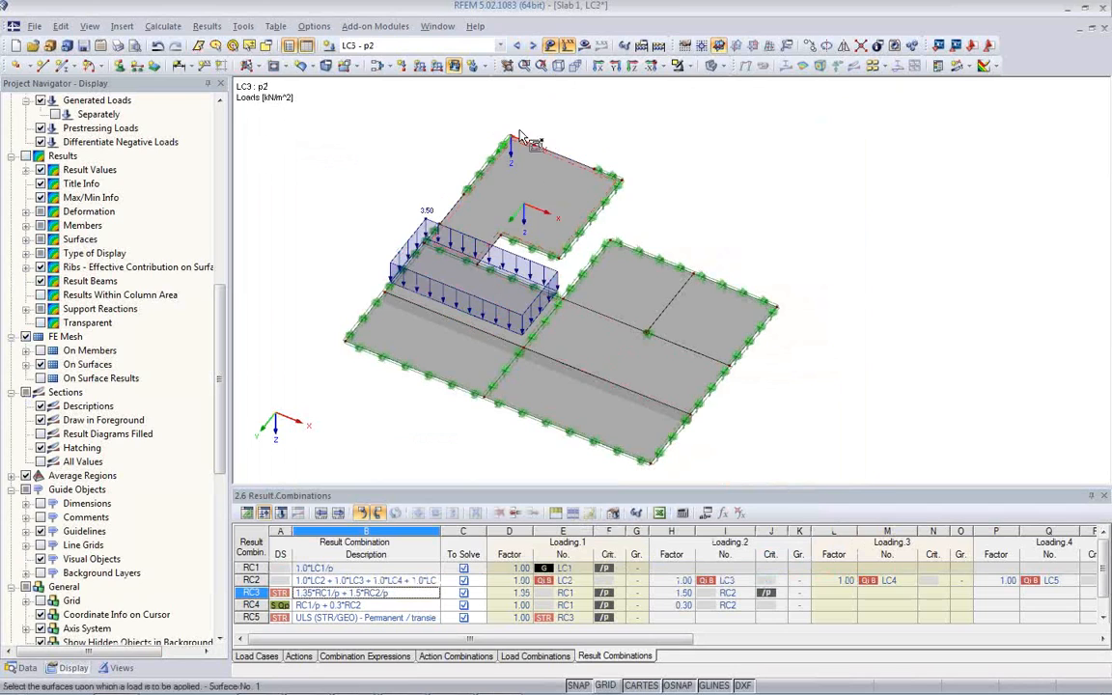
{"action": "left_click", "coordinate": [533, 46]}
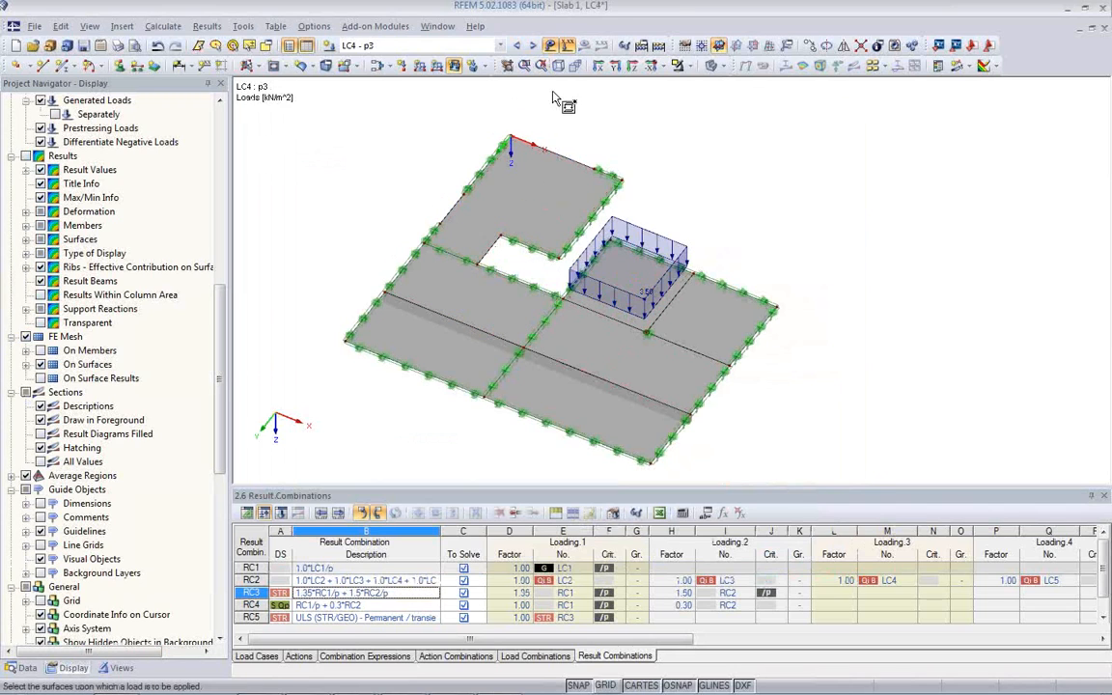
{"action": "left_click", "coordinate": [533, 46]}
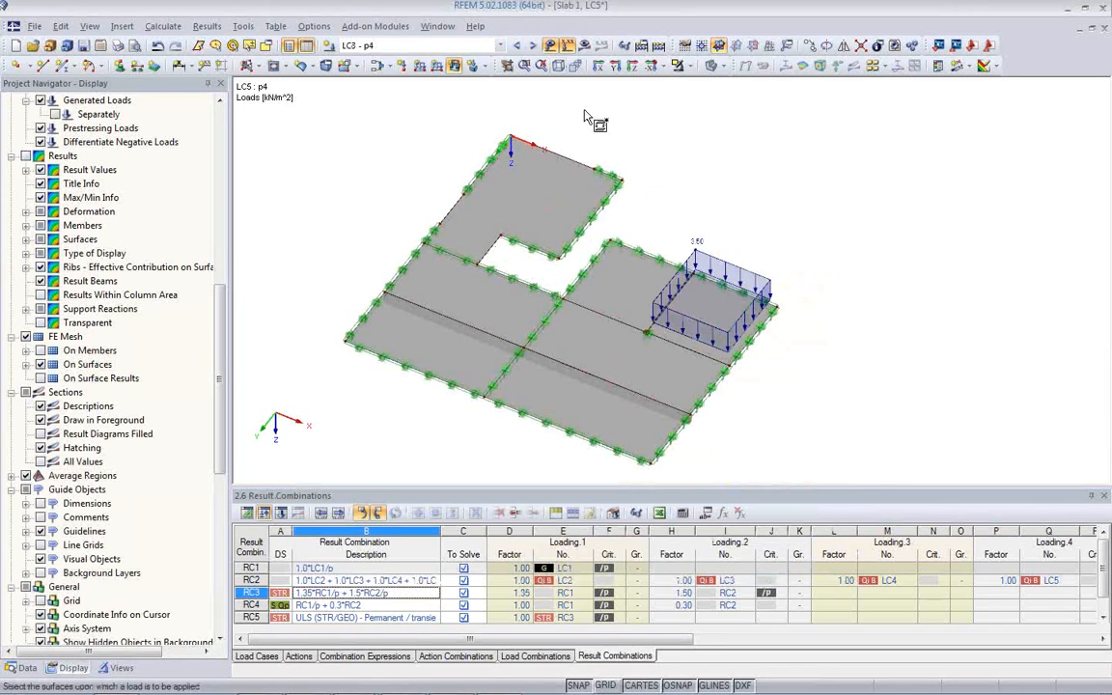
{"action": "left_click", "coordinate": [533, 46]}
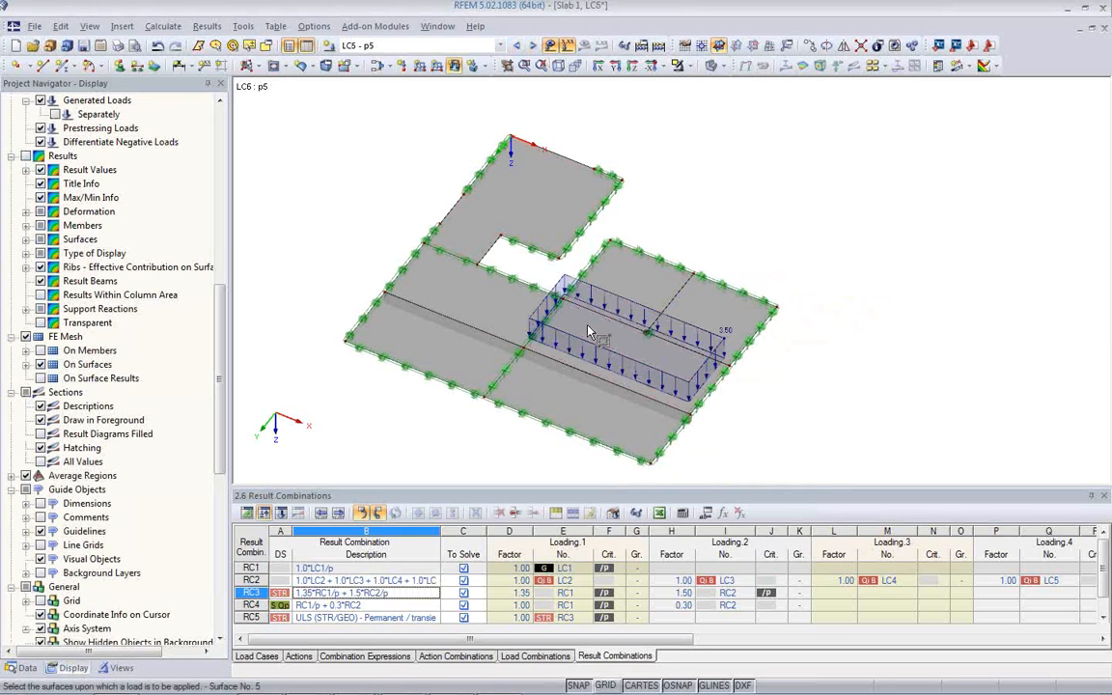
{"action": "left_click", "coordinate": [532, 46]}
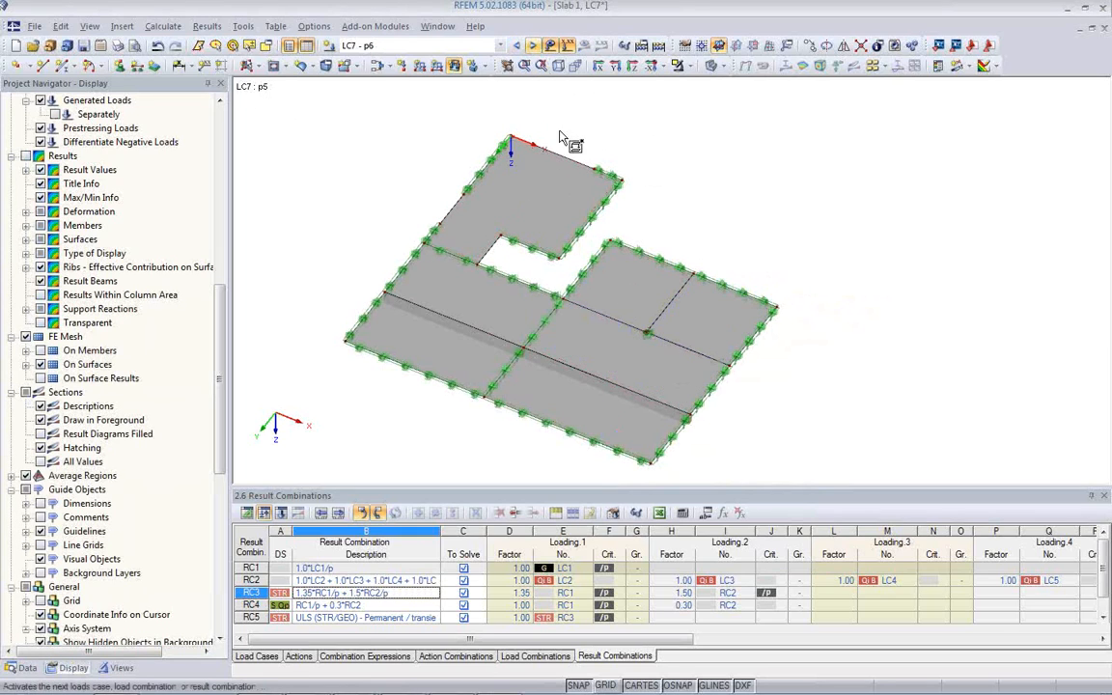
{"action": "left_click", "coordinate": [588, 392]}
{"action": "left_click", "coordinate": [533, 46]}
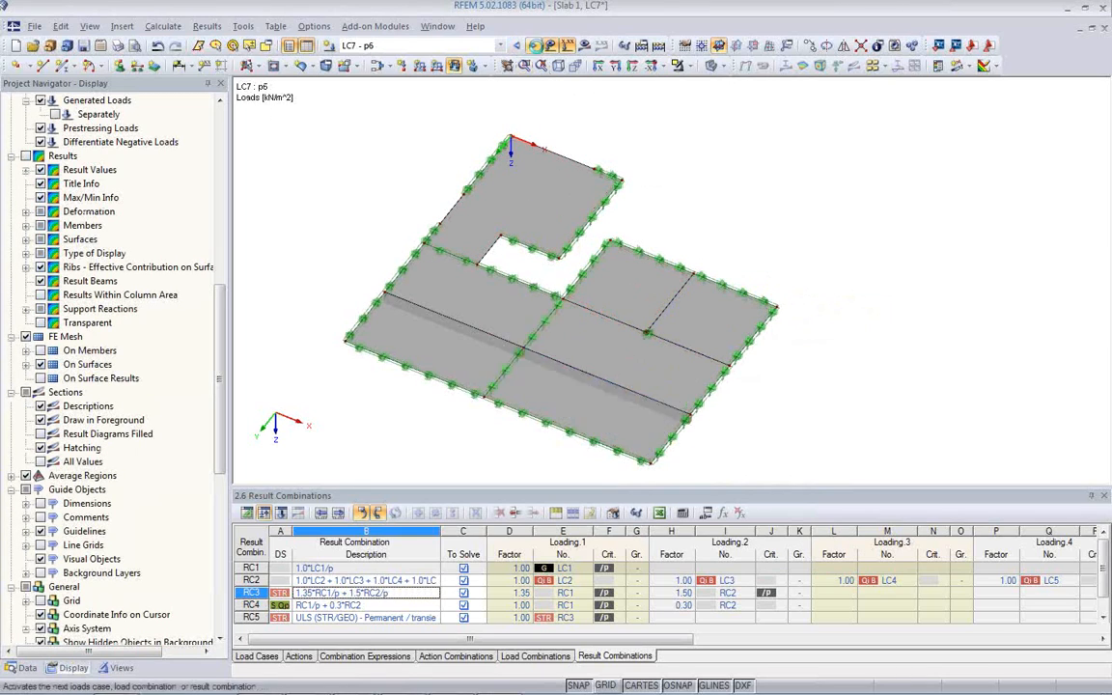
{"action": "left_click", "coordinate": [386, 309]}
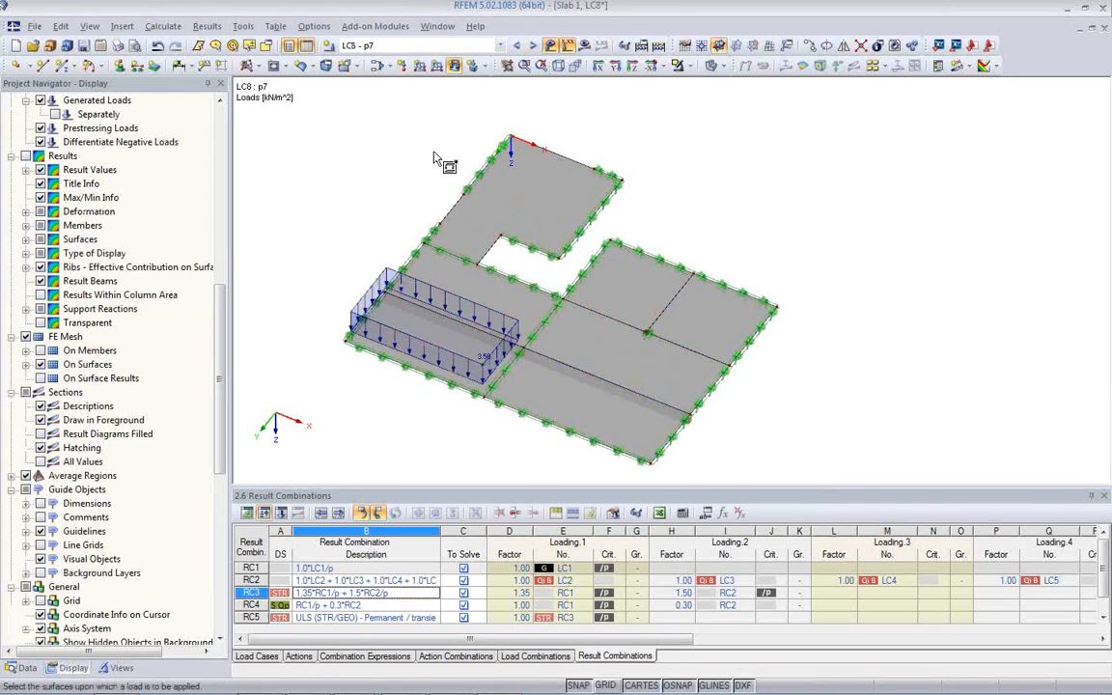
End the surface load placement and hide the loads on the slab model.
{"action": "scroll", "coordinate": [340, 234], "scroll_direction": "down", "scroll_amount": 2}
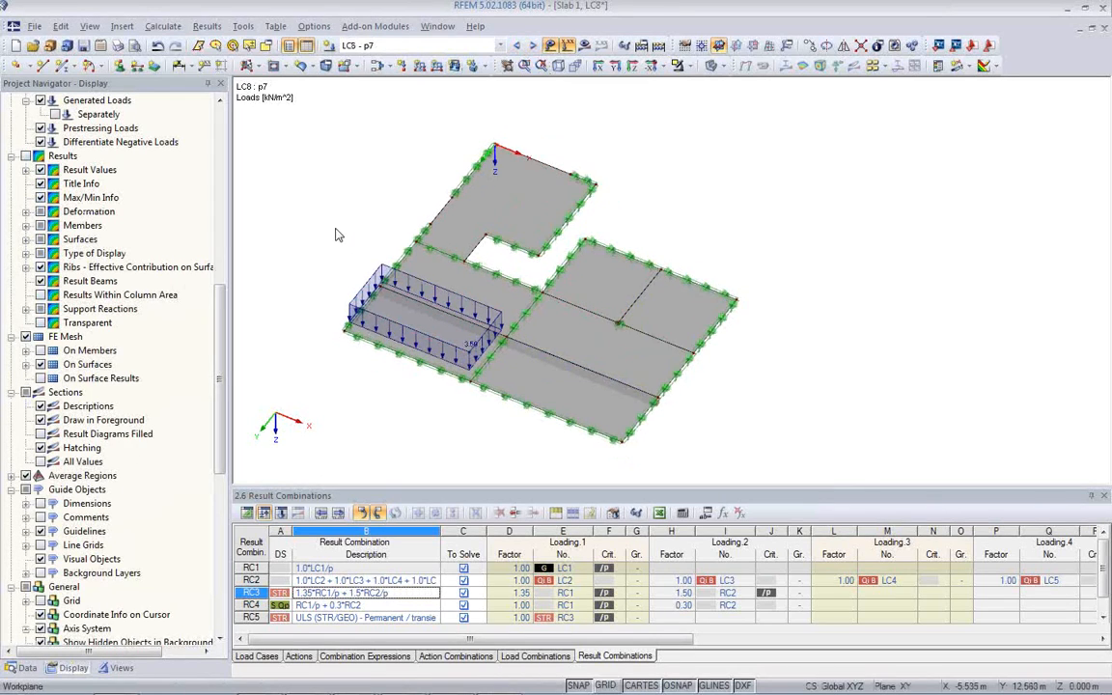
{"action": "left_click", "coordinate": [550, 47]}
{"action": "middle_click_drag", "start_coordinate": [466, 402], "coordinate": [460, 389]}
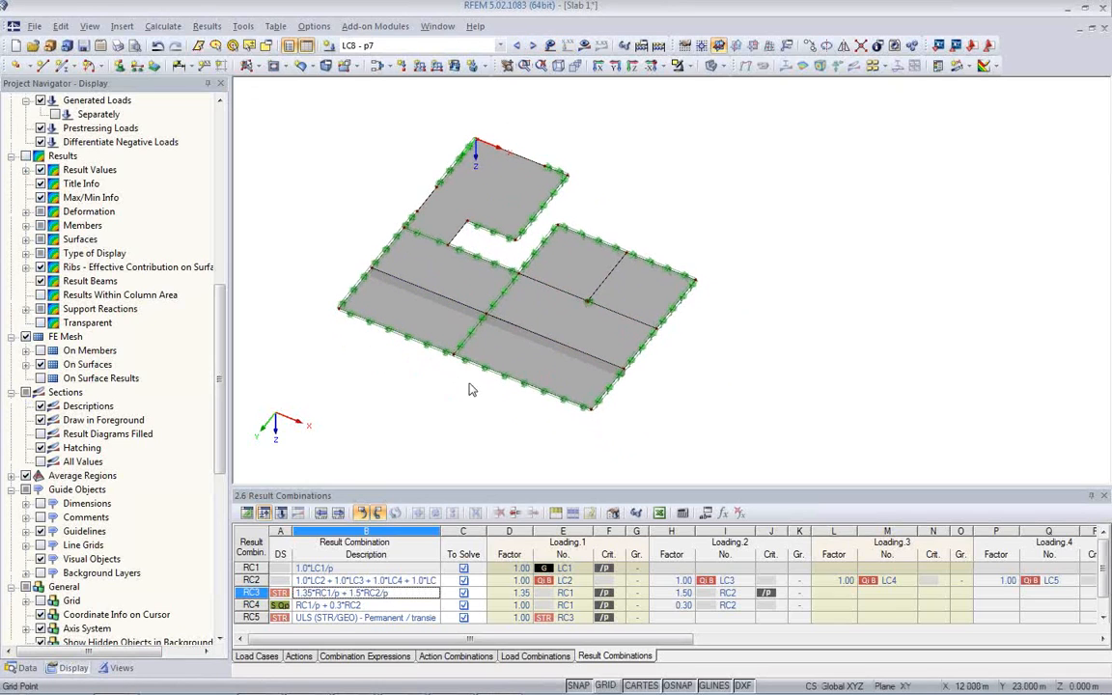
{"action": "scroll", "coordinate": [483, 375], "scroll_direction": "up", "scroll_amount": 1}
{"action": "scroll", "coordinate": [628, 333], "scroll_direction": "up", "scroll_amount": 1}
{"action": "middle_click_drag", "start_coordinate": [563, 343], "coordinate": [594, 364]}
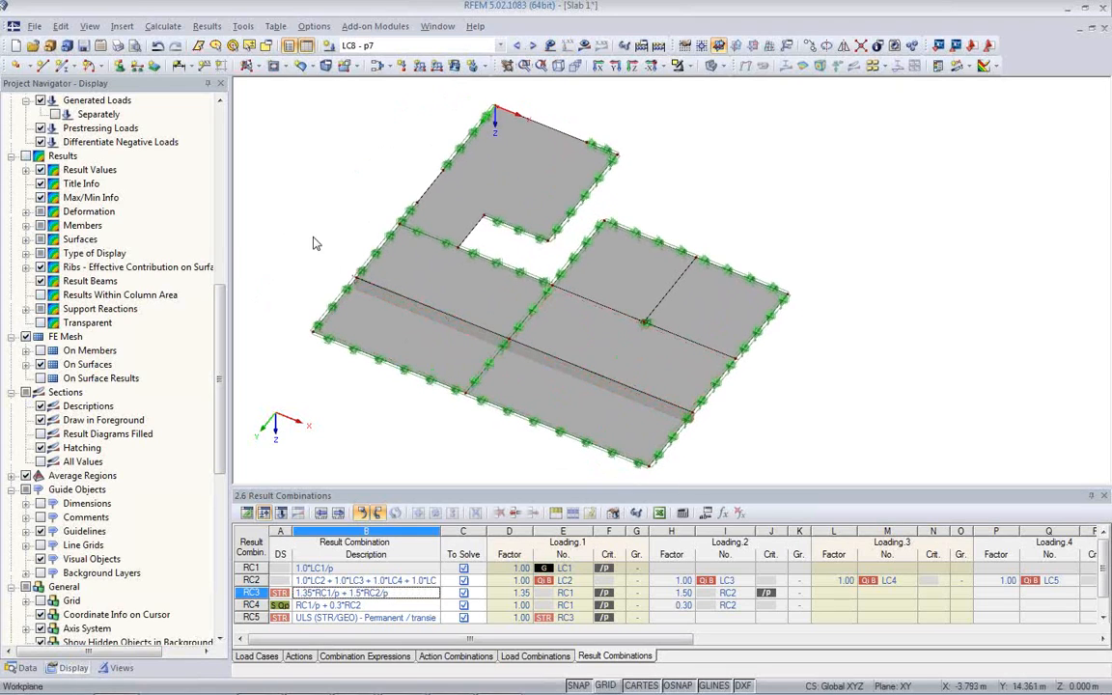
Enable FE mesh refinement along lines with a relationship of 0.250 in the FE mesh settings.
{"action": "left_click", "coordinate": [162, 26]}
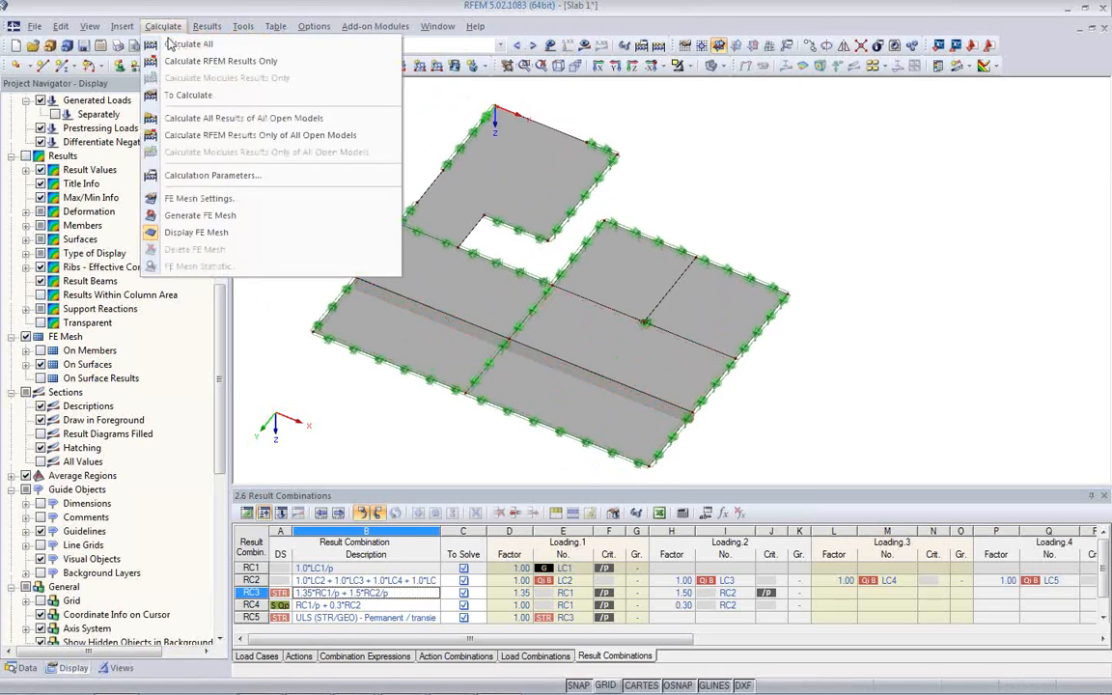
{"action": "left_click", "coordinate": [213, 201]}
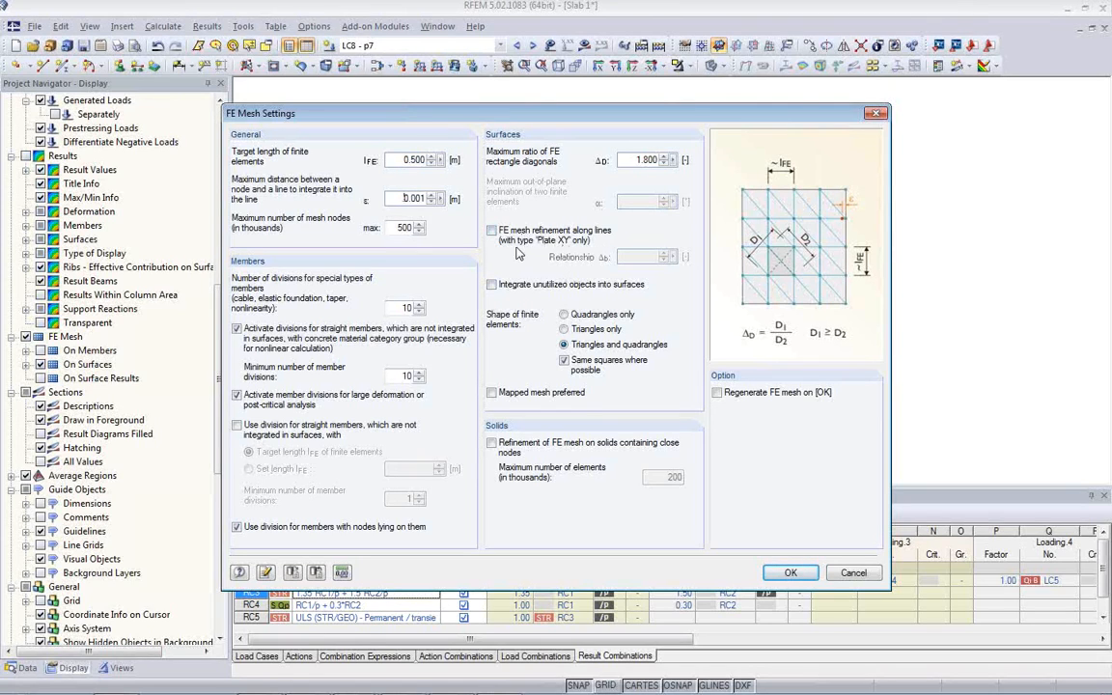
{"action": "left_click", "coordinate": [491, 232]}
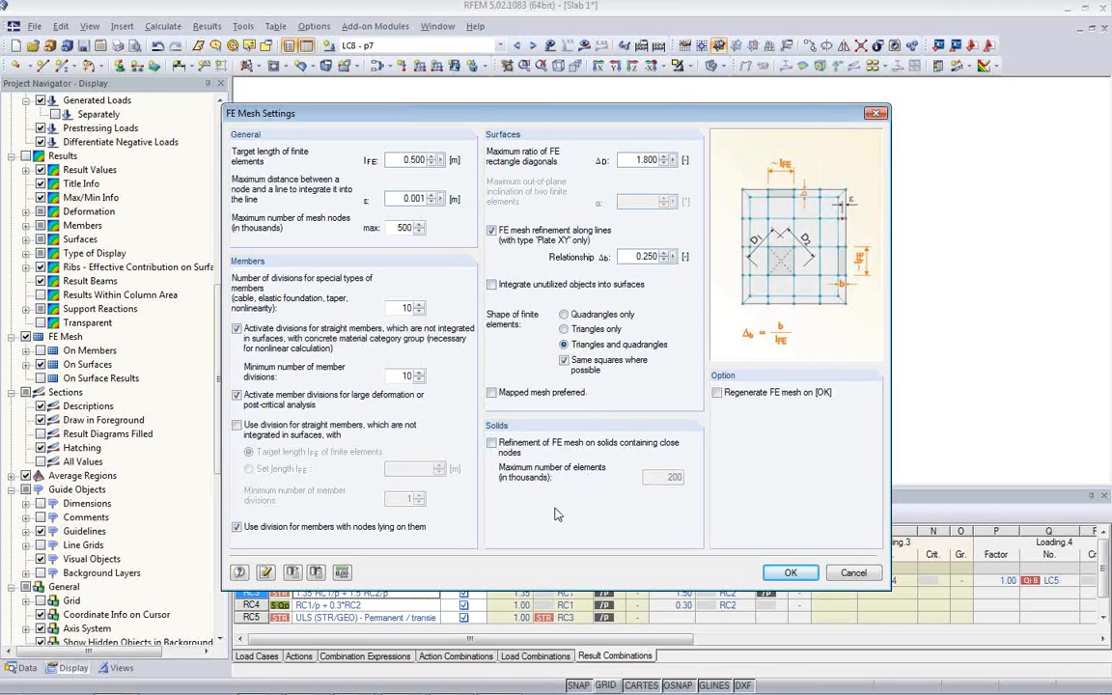
{"action": "left_click", "coordinate": [786, 572]}
Switch the model display to wireframe so the node of the isolated column support is accessible.
{"action": "scroll", "coordinate": [628, 328], "scroll_direction": "up", "scroll_amount": 5}
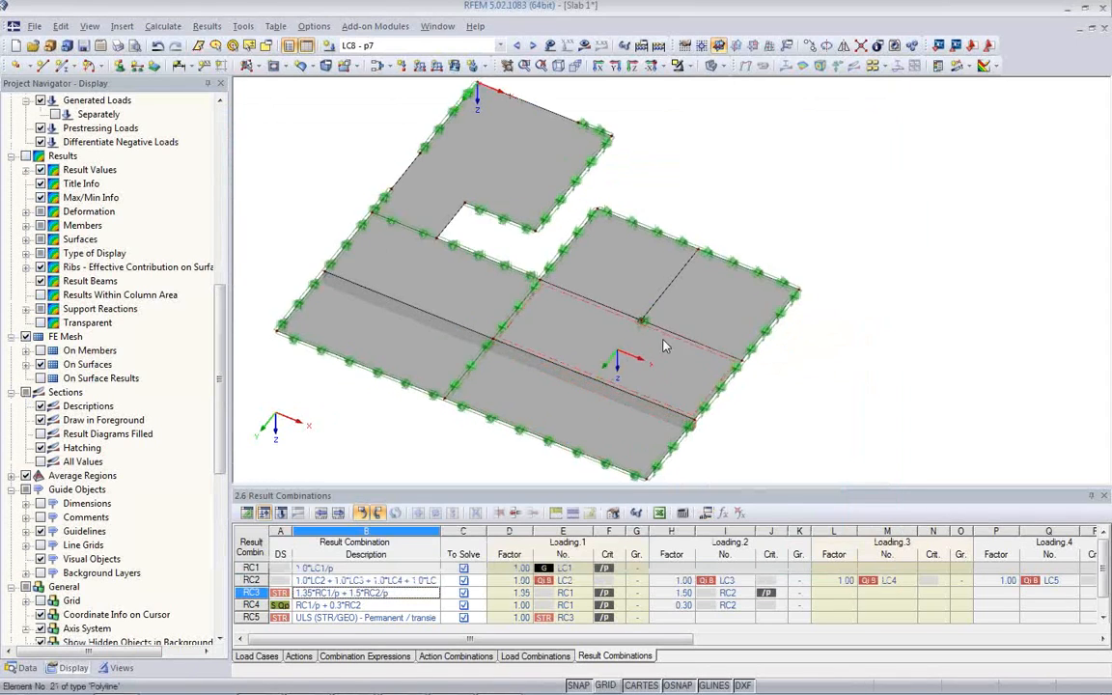
{"action": "scroll", "coordinate": [637, 333], "scroll_direction": "up", "scroll_amount": 2}
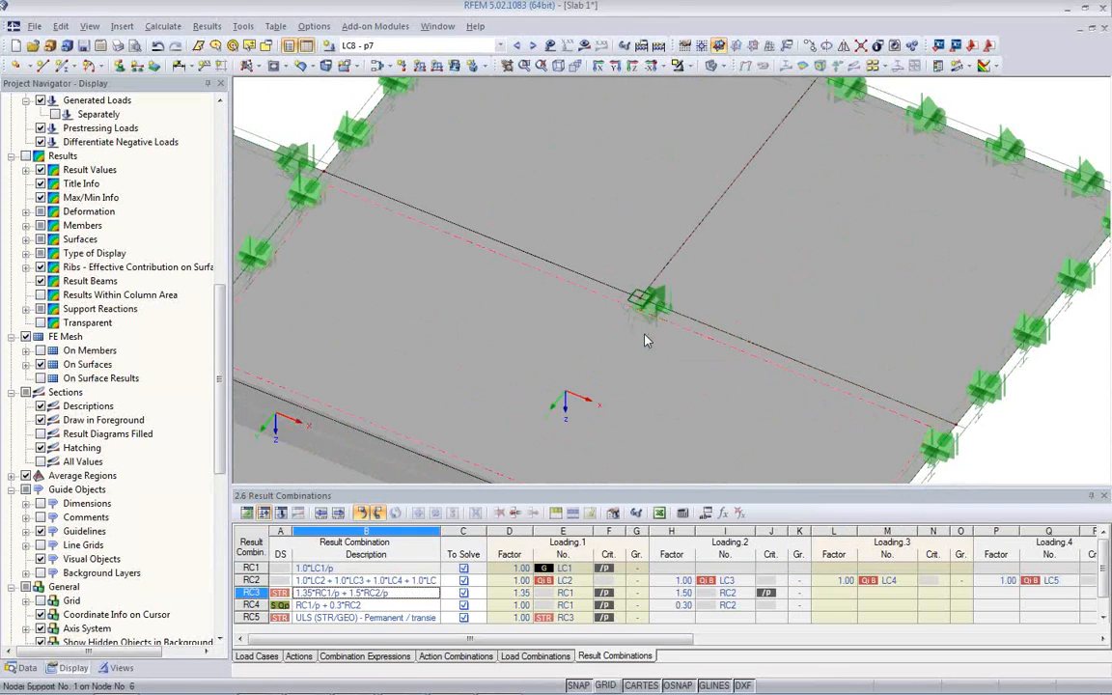
{"action": "left_click", "coordinate": [711, 64]}
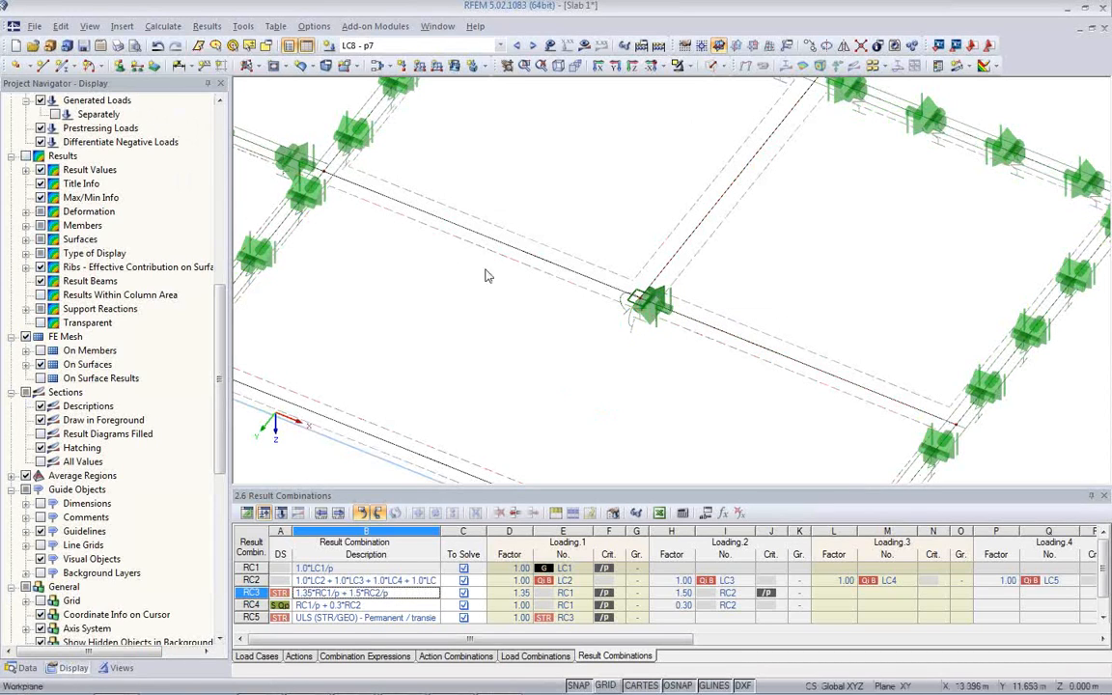
Create a rectangular FE mesh refinement on the column support node 6 with side length 0.500 m and inner target FE length 0.100 m.
{"action": "right_click", "coordinate": [637, 298]}
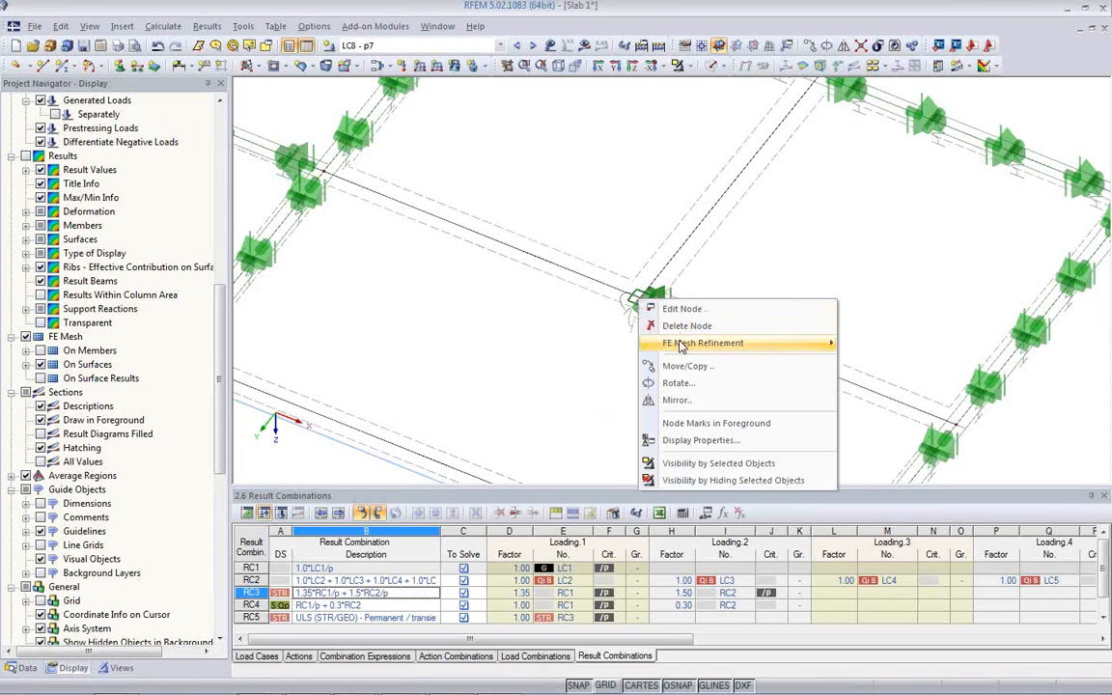
{"action": "mouse_move", "coordinate": [682, 346]}
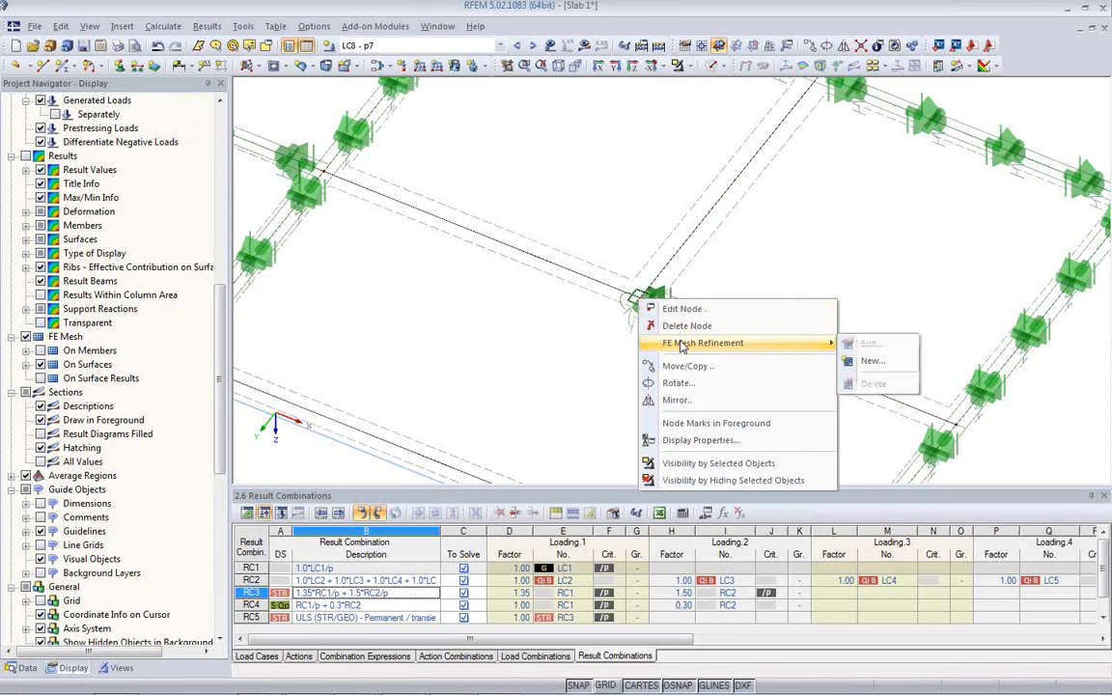
{"action": "left_click", "coordinate": [882, 364]}
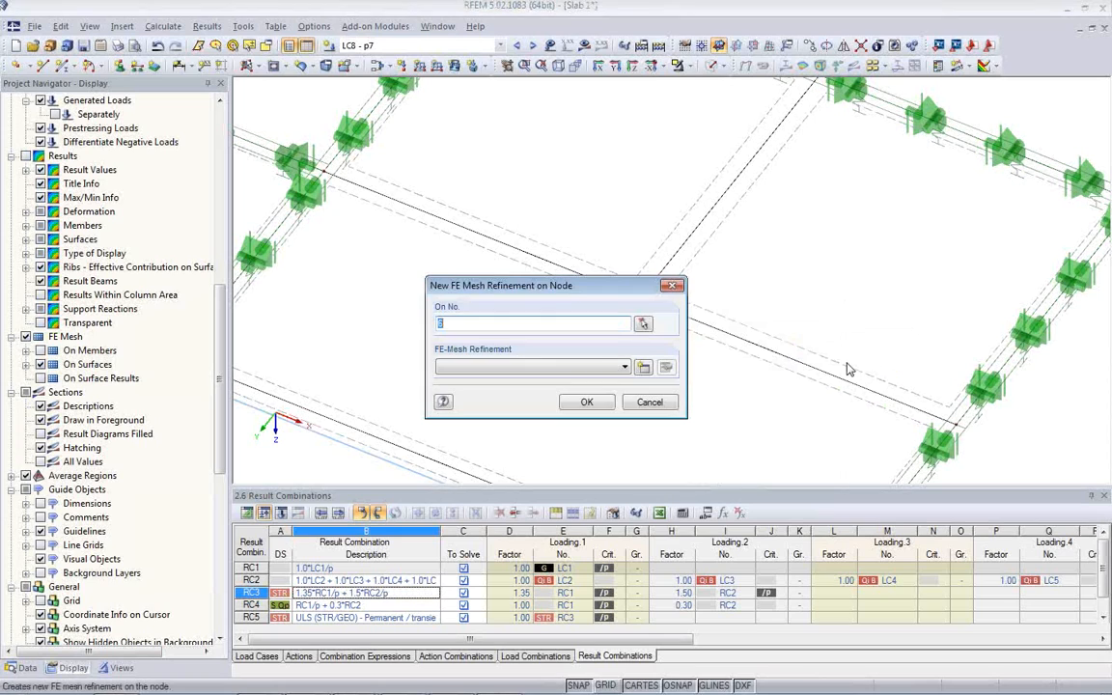
{"action": "left_click", "coordinate": [642, 367]}
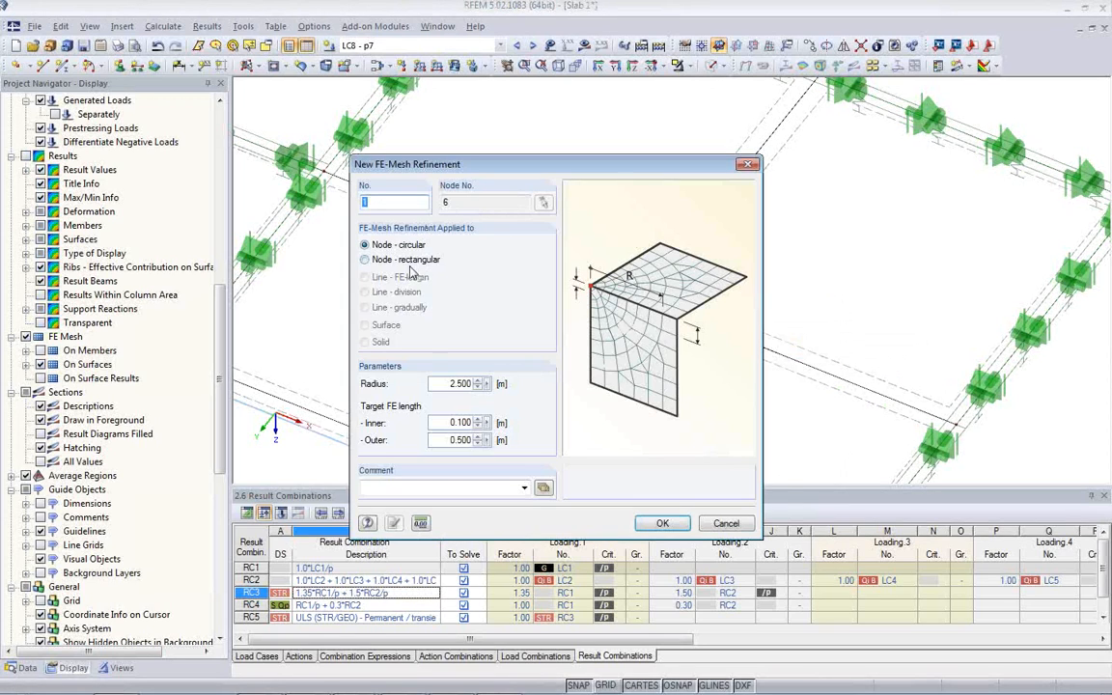
{"action": "left_click", "coordinate": [366, 261]}
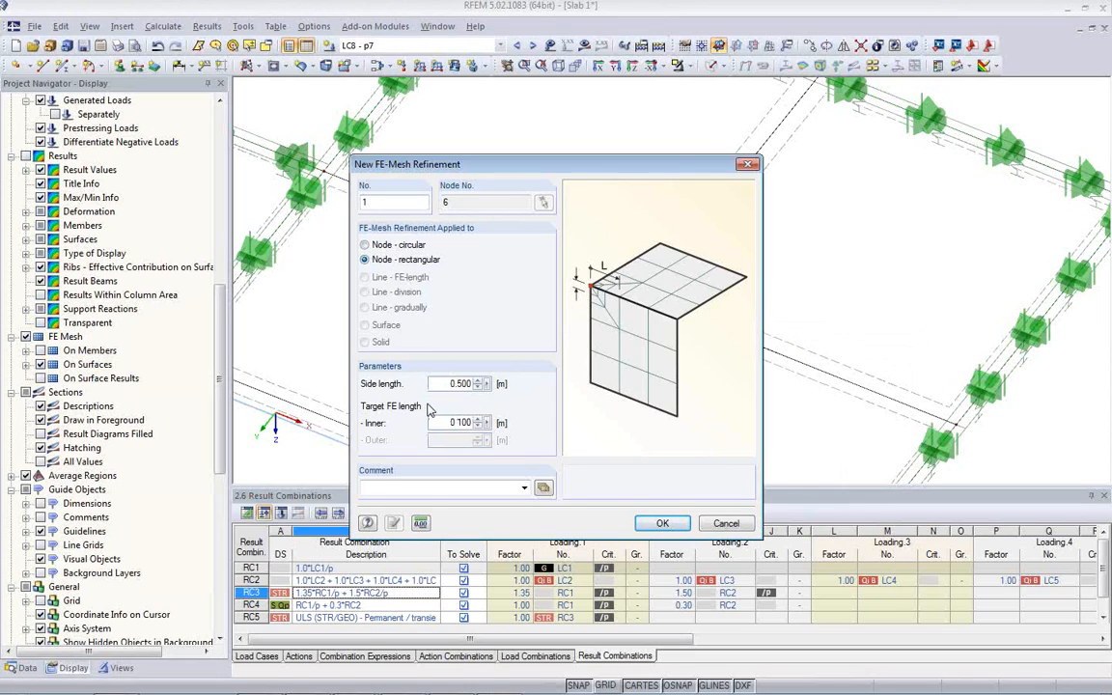
{"action": "left_click_drag", "start_coordinate": [439, 385], "coordinate": [472, 388]}
{"action": "left_click", "coordinate": [468, 384]}
{"action": "left_click_drag", "start_coordinate": [447, 383], "coordinate": [474, 393]}
{"action": "left_click", "coordinate": [461, 386]}
{"action": "left_click", "coordinate": [663, 523]}
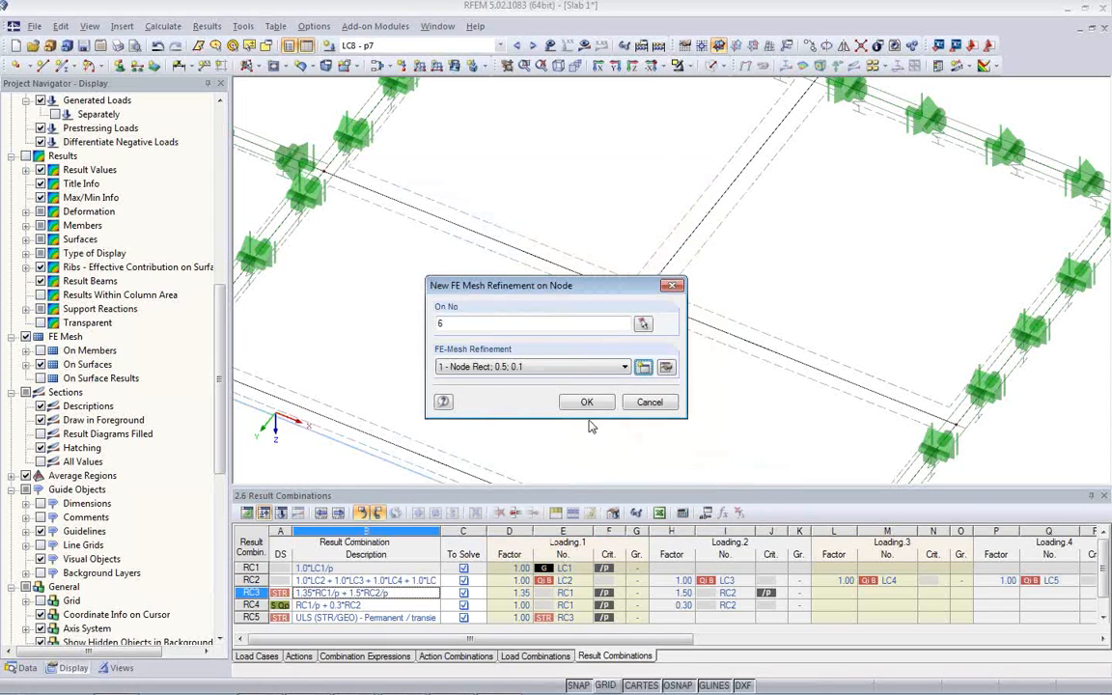
{"action": "left_click", "coordinate": [587, 404]}
Save the model and calculate the RFEM results.
{"action": "scroll", "coordinate": [596, 377], "scroll_direction": "down", "scroll_amount": 3}
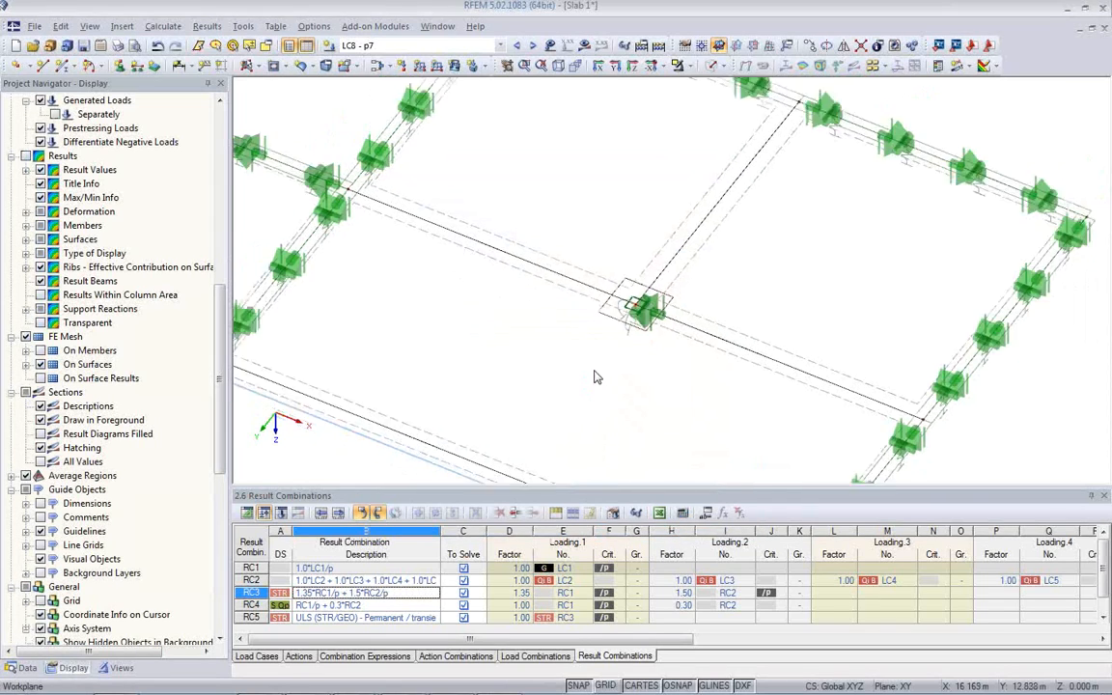
{"action": "scroll", "coordinate": [595, 379], "scroll_direction": "down", "scroll_amount": 5}
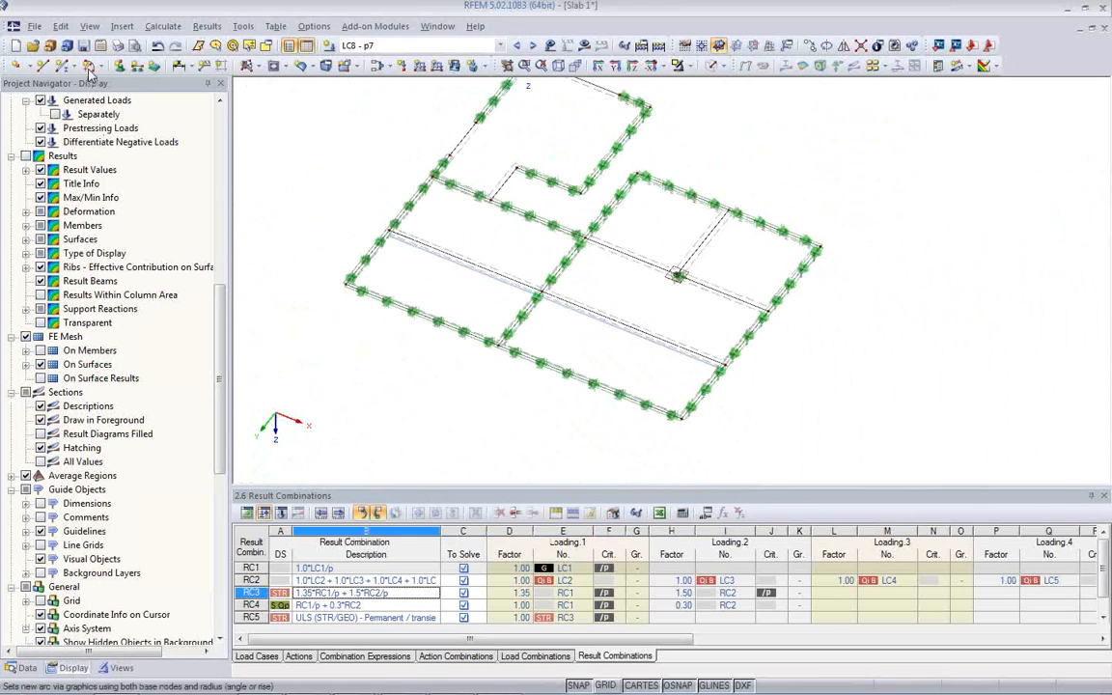
{"action": "left_click", "coordinate": [83, 48]}
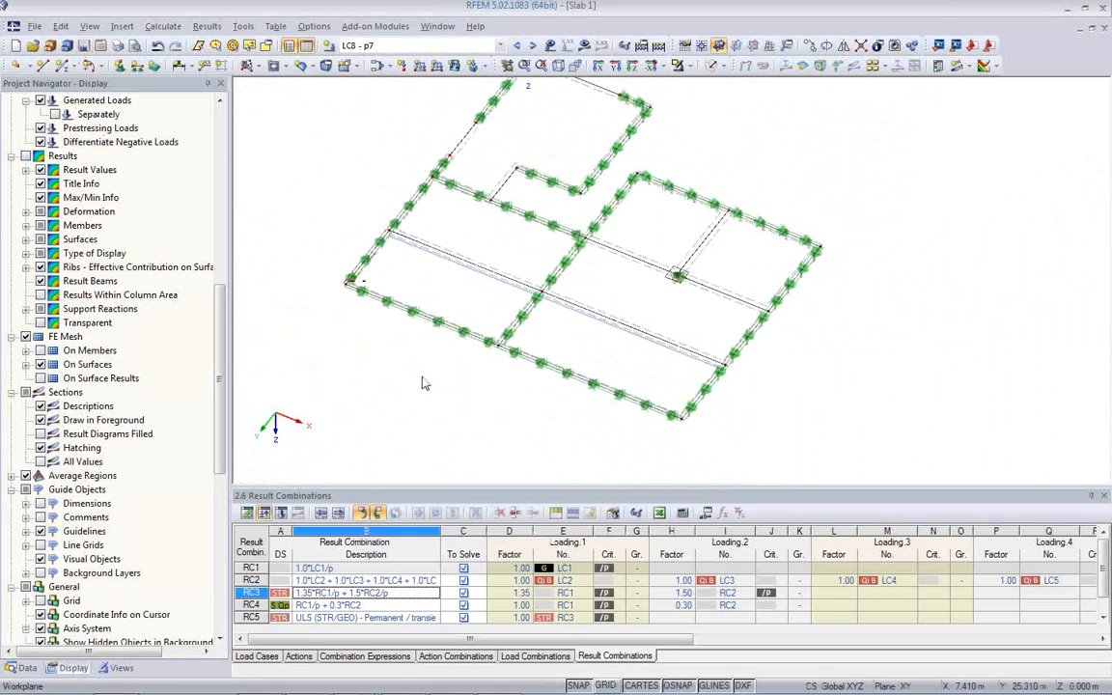
{"action": "middle_click_drag", "start_coordinate": [419, 377], "coordinate": [416, 405]}
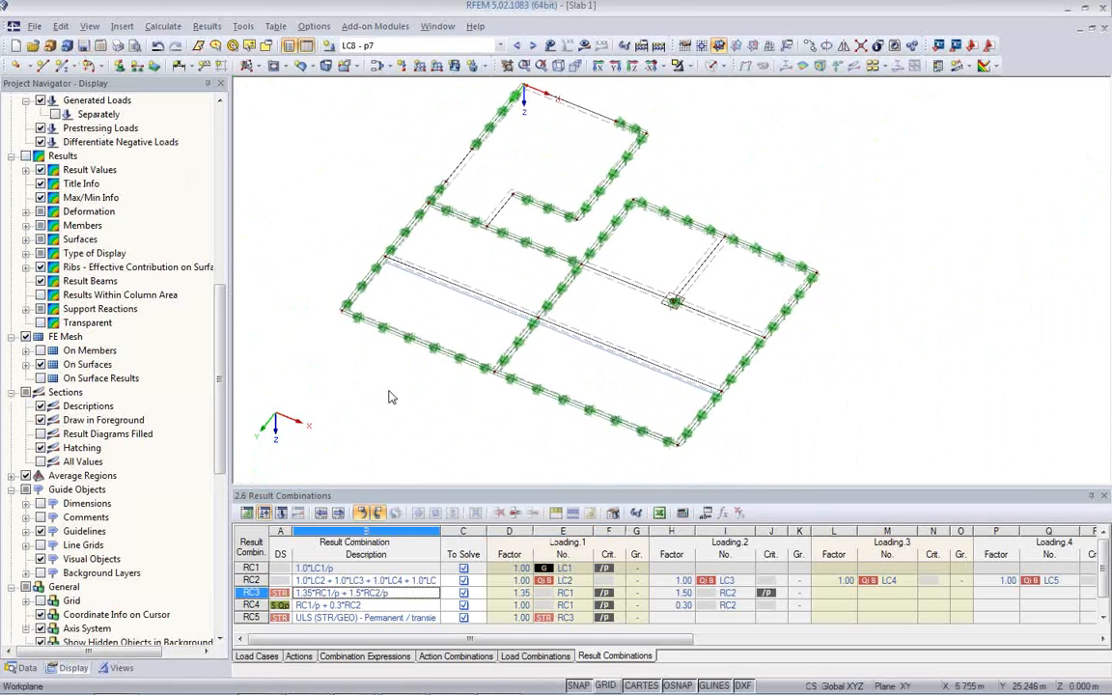
{"action": "left_click", "coordinate": [164, 26]}
{"action": "left_click", "coordinate": [183, 60]}
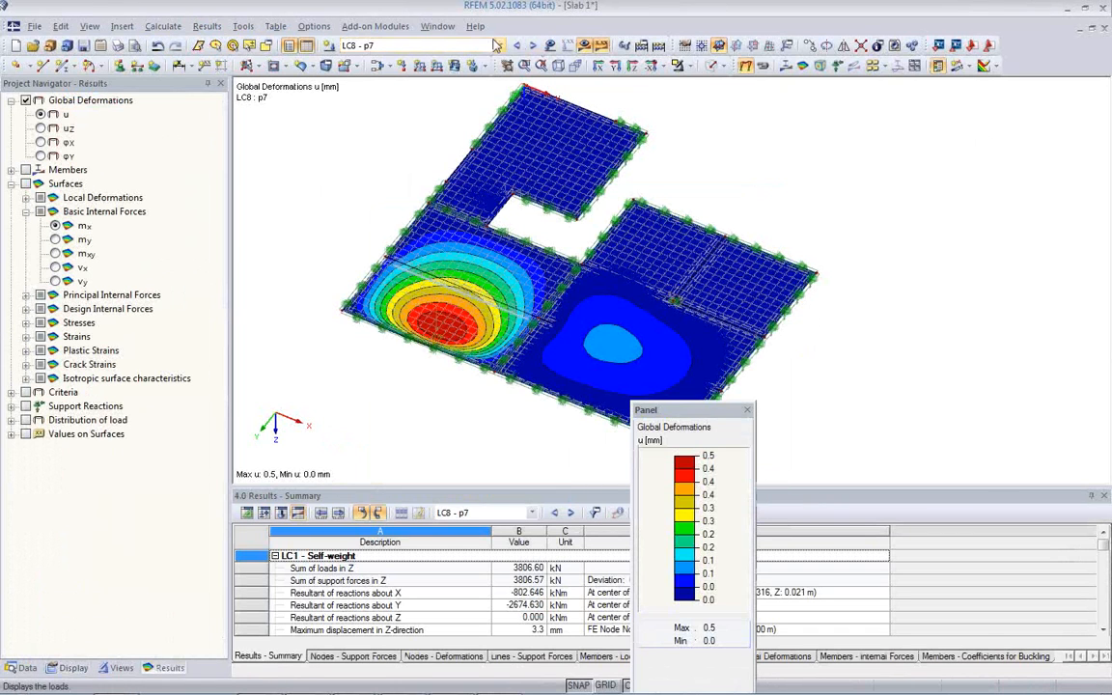
Display the global deformations of LC1 - Self-weight and rearrange the colour scale and results table to clear the model view.
{"action": "left_click", "coordinate": [449, 46]}
{"action": "left_click", "coordinate": [473, 59]}
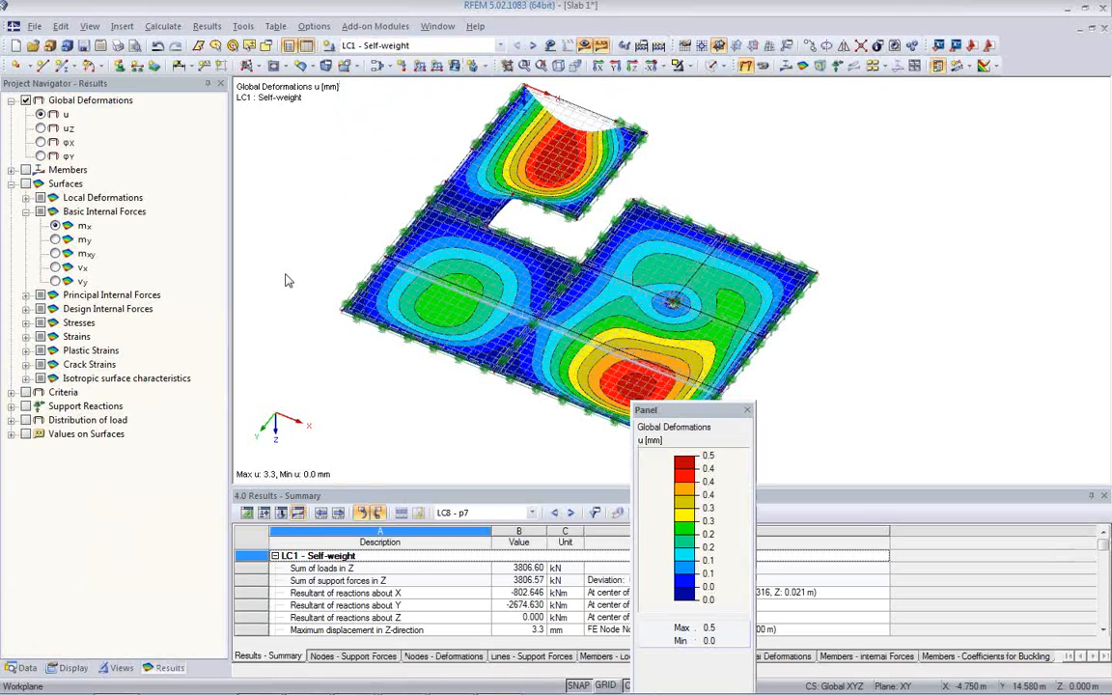
{"action": "left_click_drag", "start_coordinate": [718, 415], "coordinate": [994, 146]}
{"action": "middle_click_drag", "start_coordinate": [746, 399], "coordinate": [716, 413]}
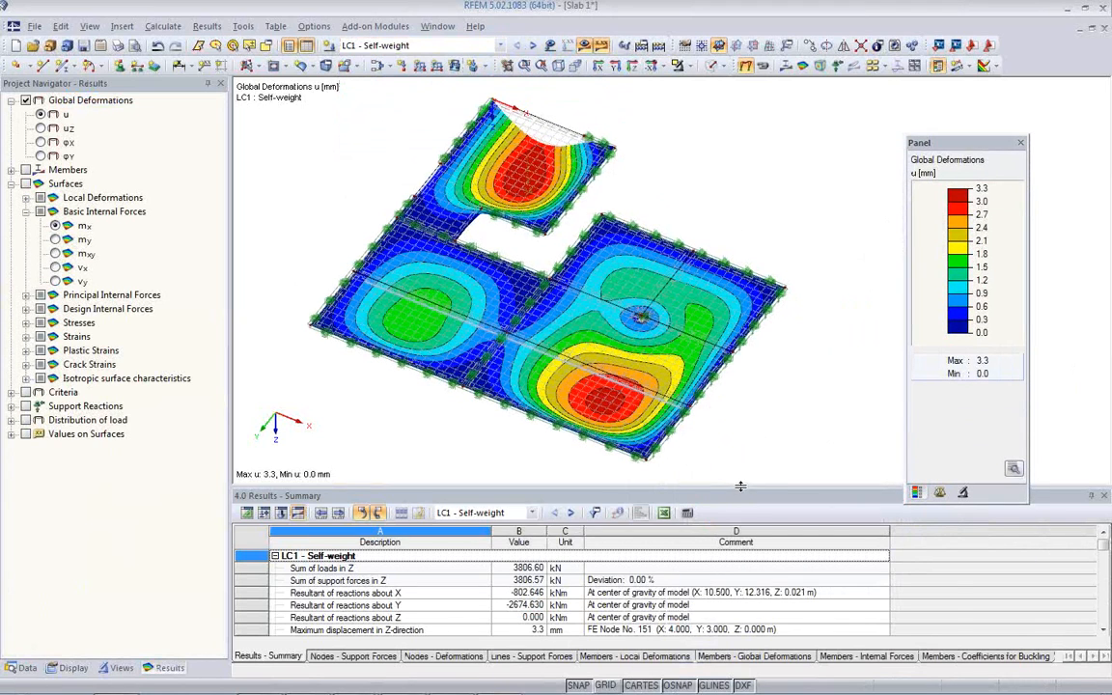
{"action": "left_click_drag", "start_coordinate": [740, 486], "coordinate": [714, 561]}
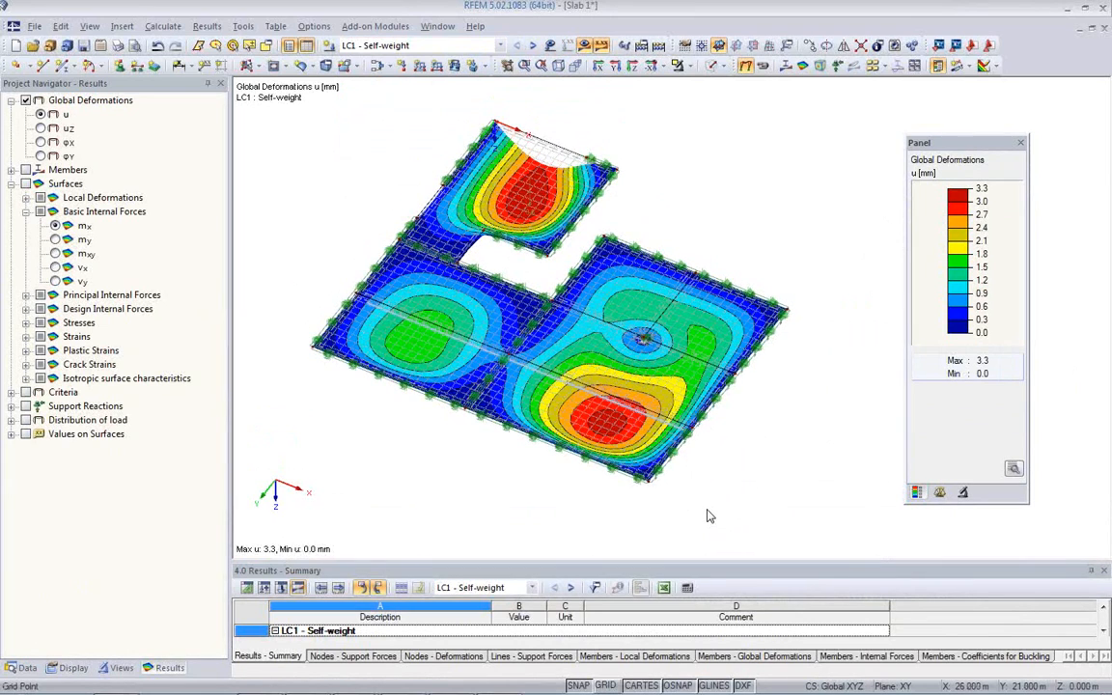
Display the surfaces' basic internal forces mx for LC1 in plan view and hide the FE mesh.
{"action": "left_click", "coordinate": [801, 66]}
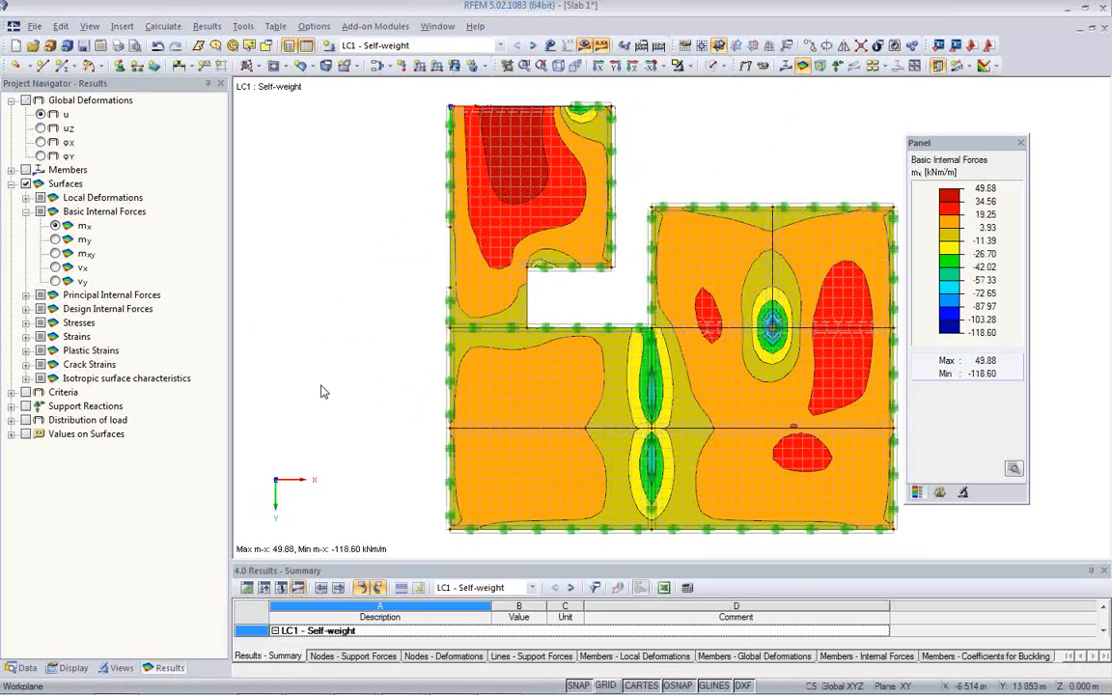
{"action": "middle_click_drag", "start_coordinate": [650, 426], "coordinate": [578, 433]}
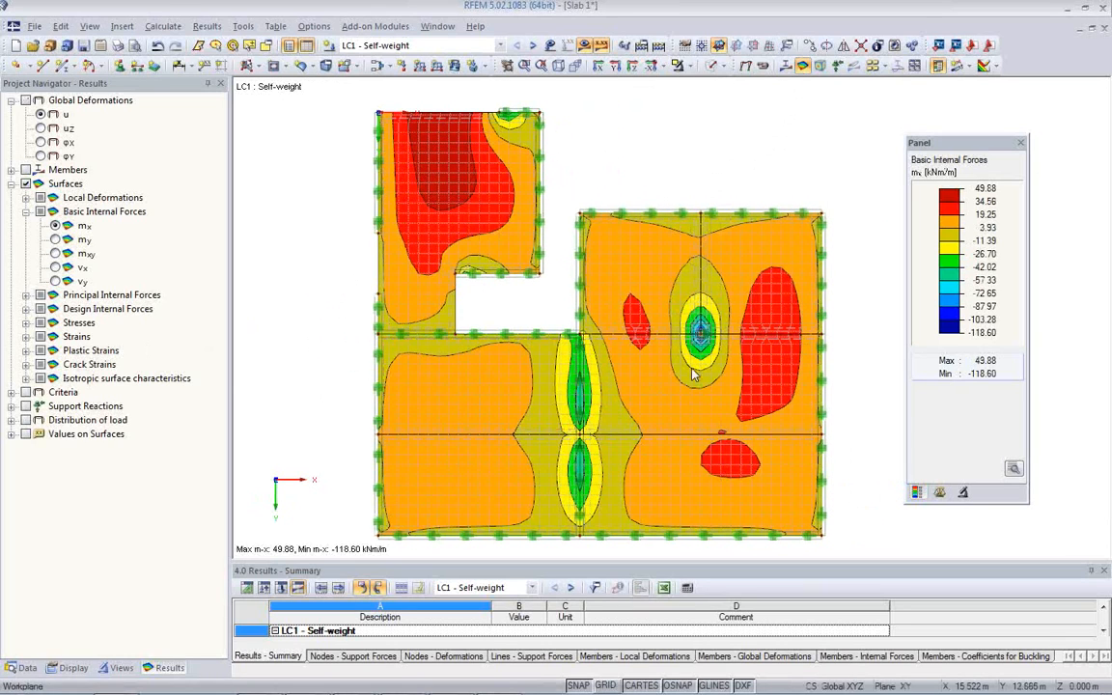
{"action": "left_click", "coordinate": [74, 668]}
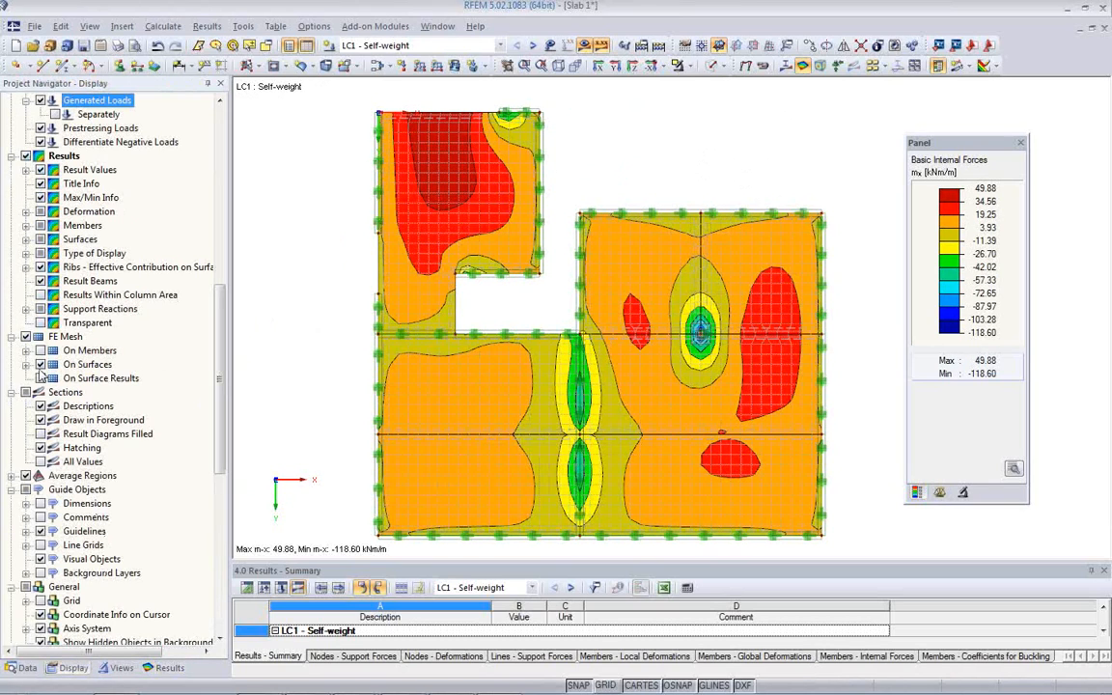
{"action": "left_click", "coordinate": [26, 337]}
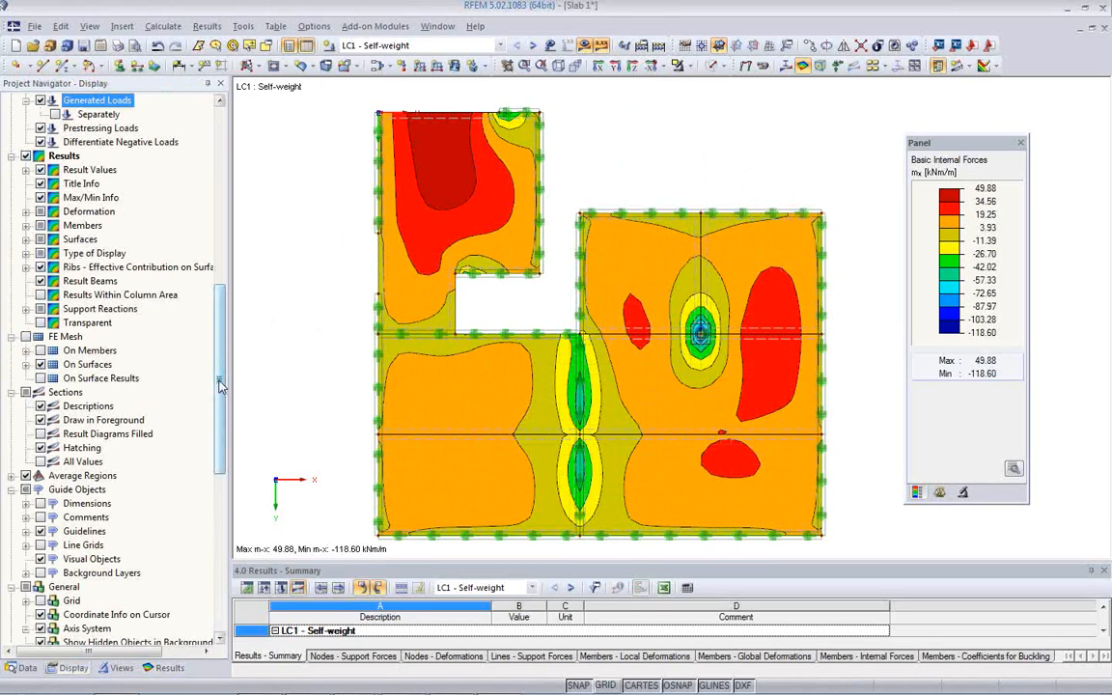
{"action": "left_click_drag", "start_coordinate": [220, 384], "coordinate": [216, 166]}
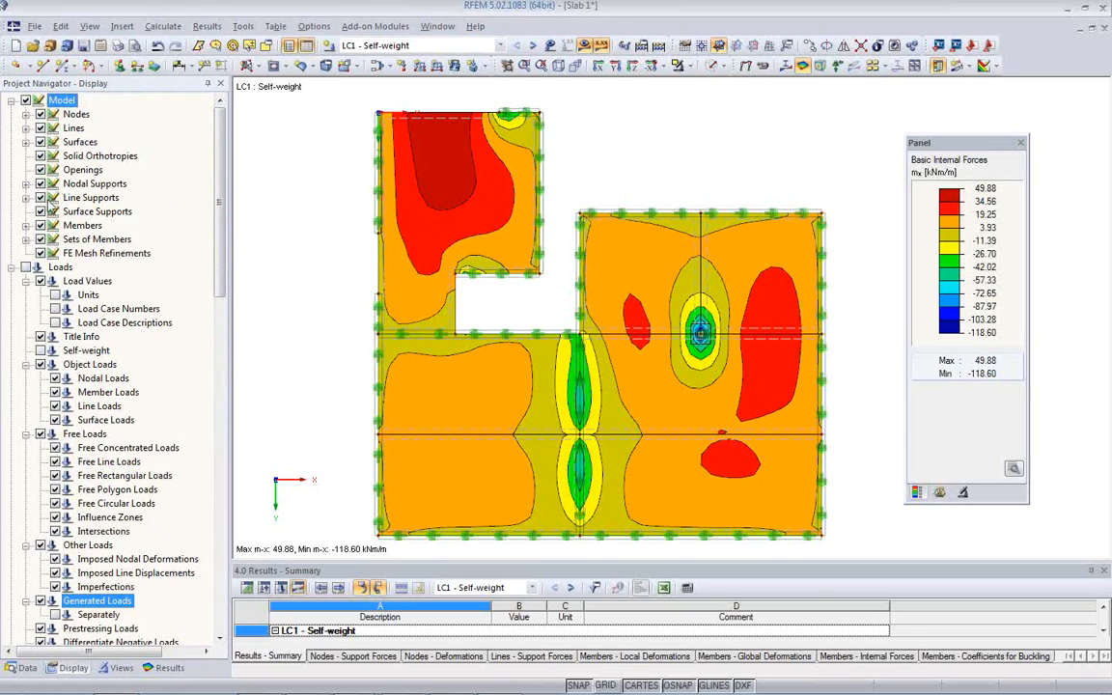
Hide the line supports in the model display.
{"action": "left_click", "coordinate": [39, 197]}
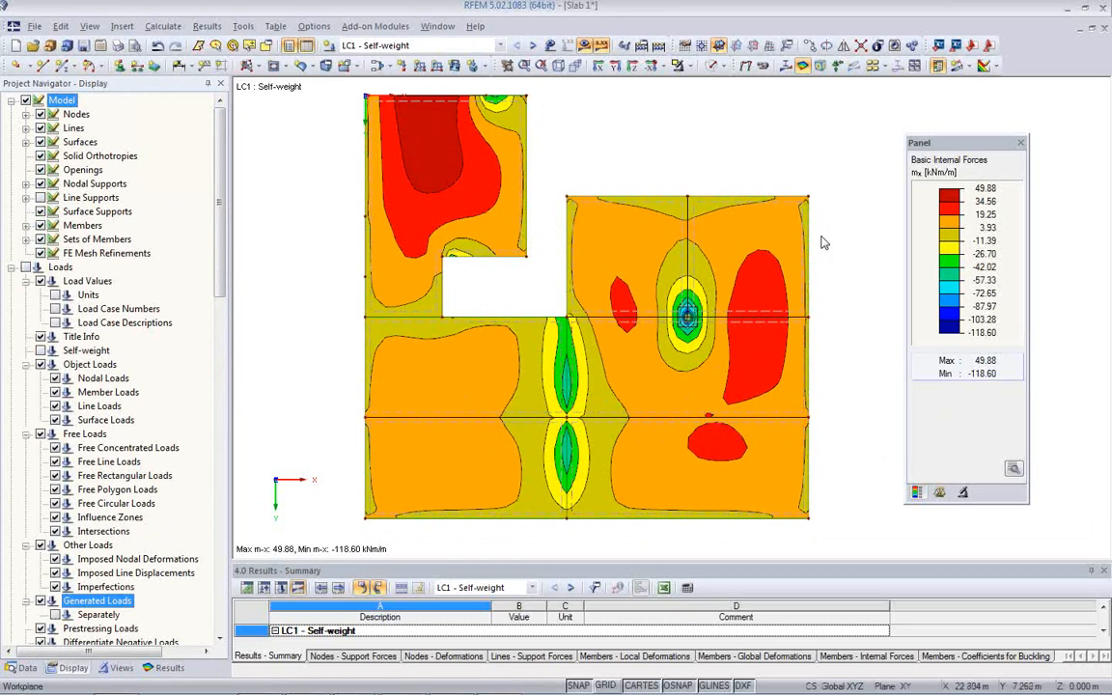
{"action": "left_click", "coordinate": [480, 287]}
{"action": "scroll", "coordinate": [481, 292], "scroll_direction": "down", "scroll_amount": 3}
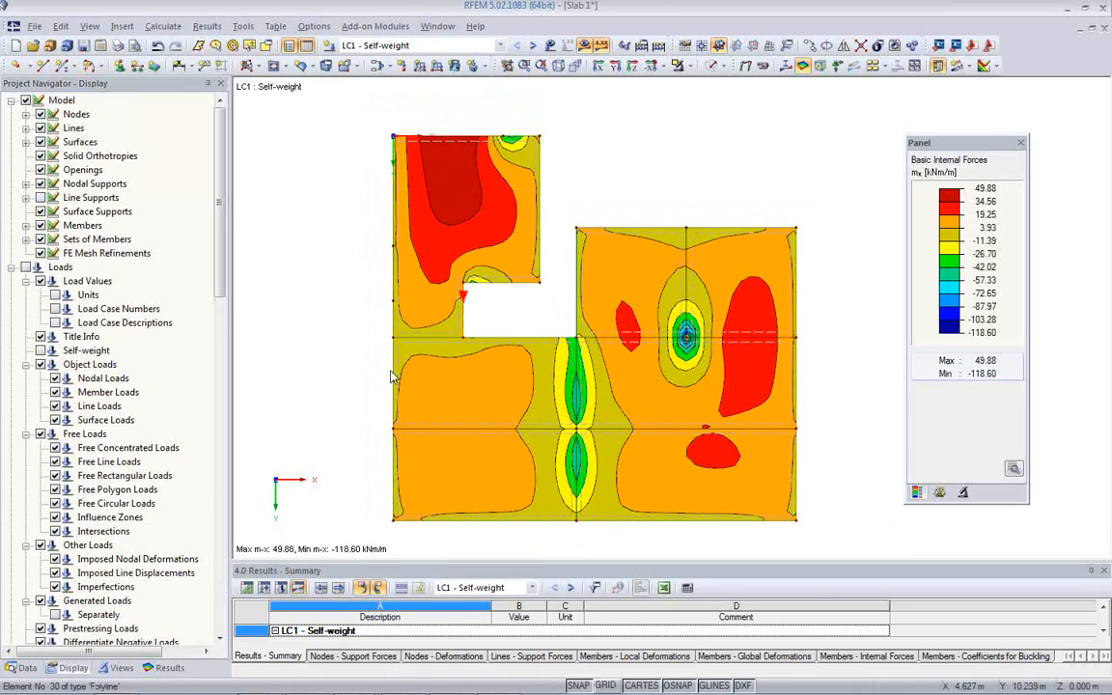
View the surfaces' basic internal forces my and mxy for LC1, and return to mx.
{"action": "left_click", "coordinate": [169, 667]}
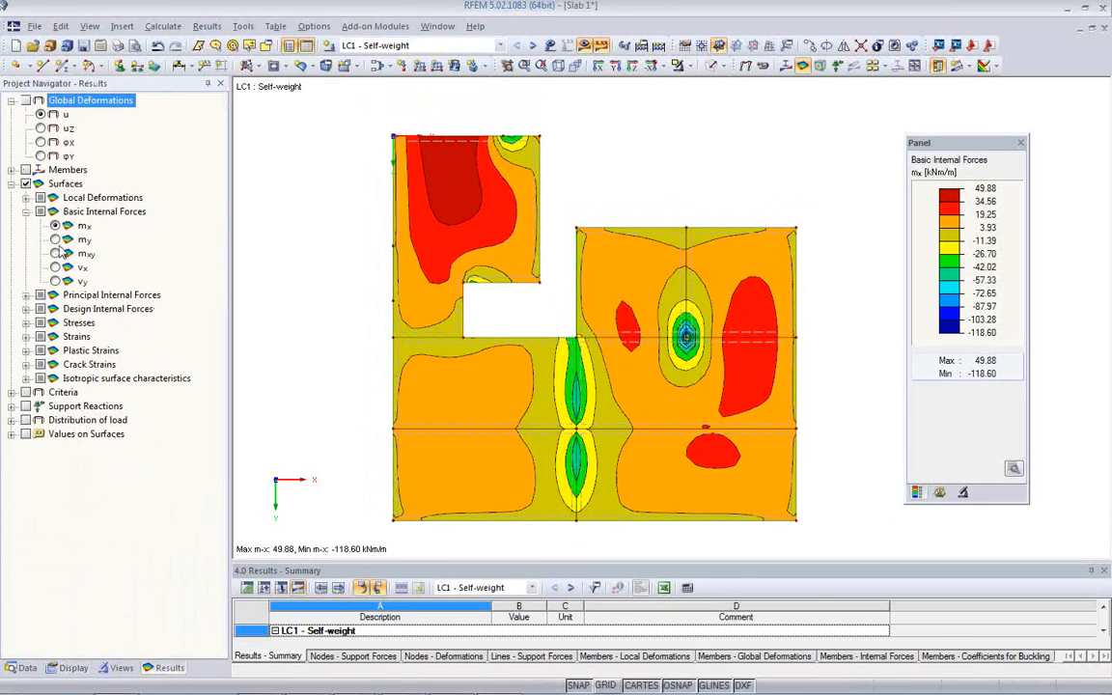
{"action": "left_click", "coordinate": [55, 240]}
{"action": "left_click", "coordinate": [55, 253]}
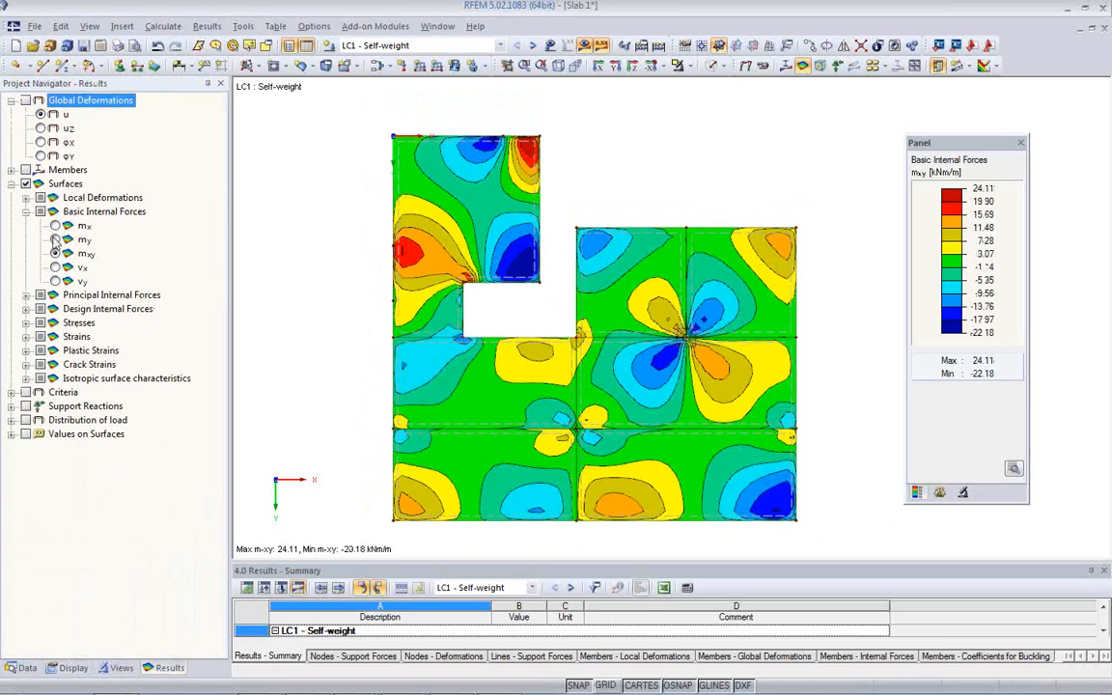
{"action": "left_click", "coordinate": [55, 225]}
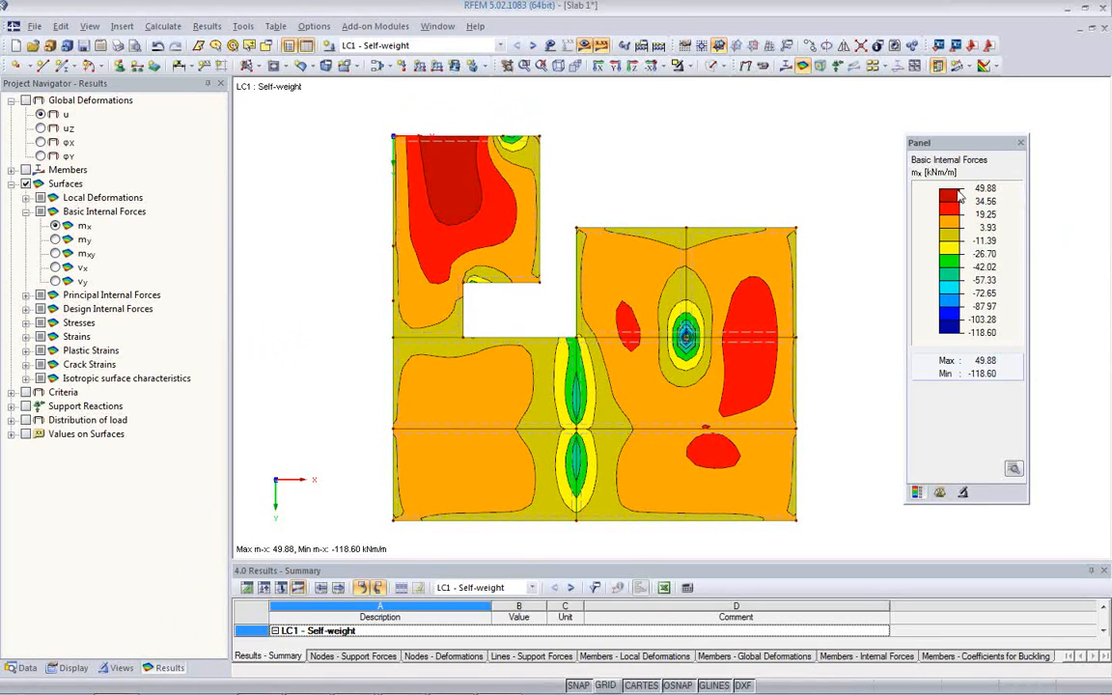
Set up a mass print of results to printout report PR1 for the selected combinations RC5 and RC6, in the actual view.
{"action": "left_click_drag", "start_coordinate": [956, 152], "coordinate": [902, 132]}
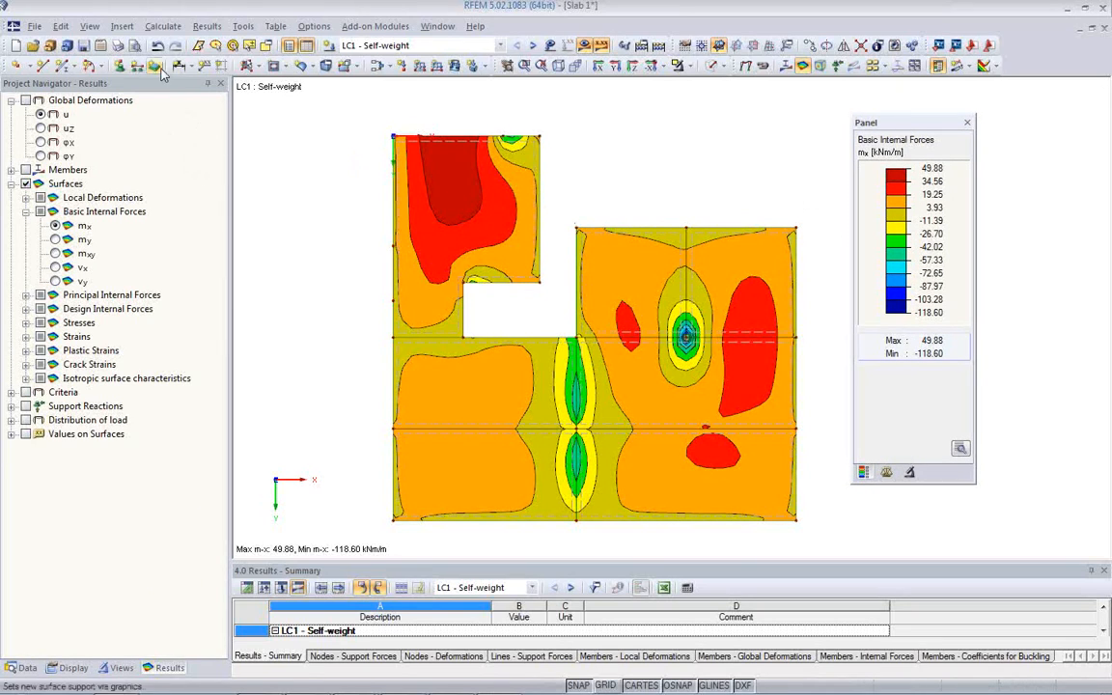
{"action": "left_click", "coordinate": [118, 45]}
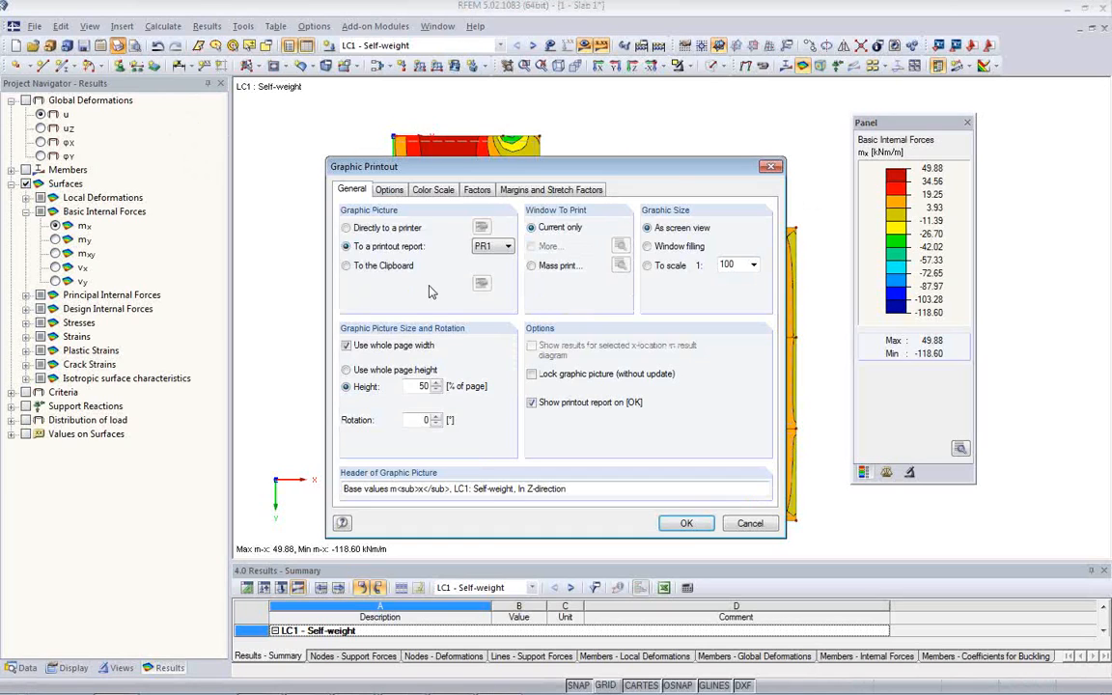
{"action": "left_click", "coordinate": [532, 266]}
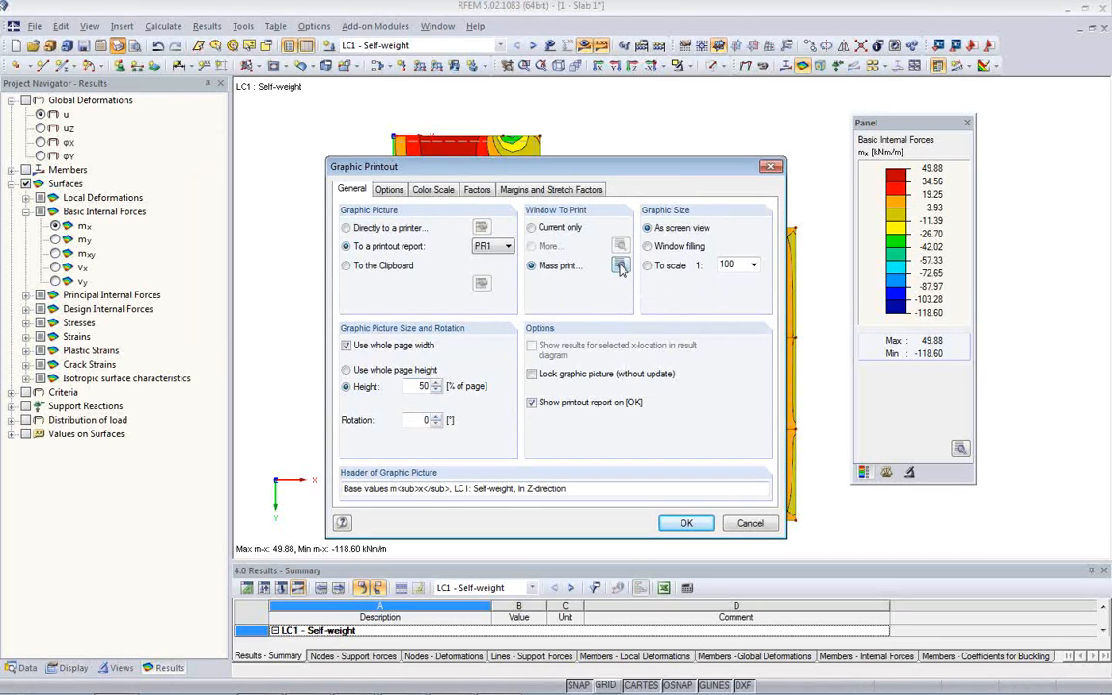
{"action": "left_click", "coordinate": [621, 268]}
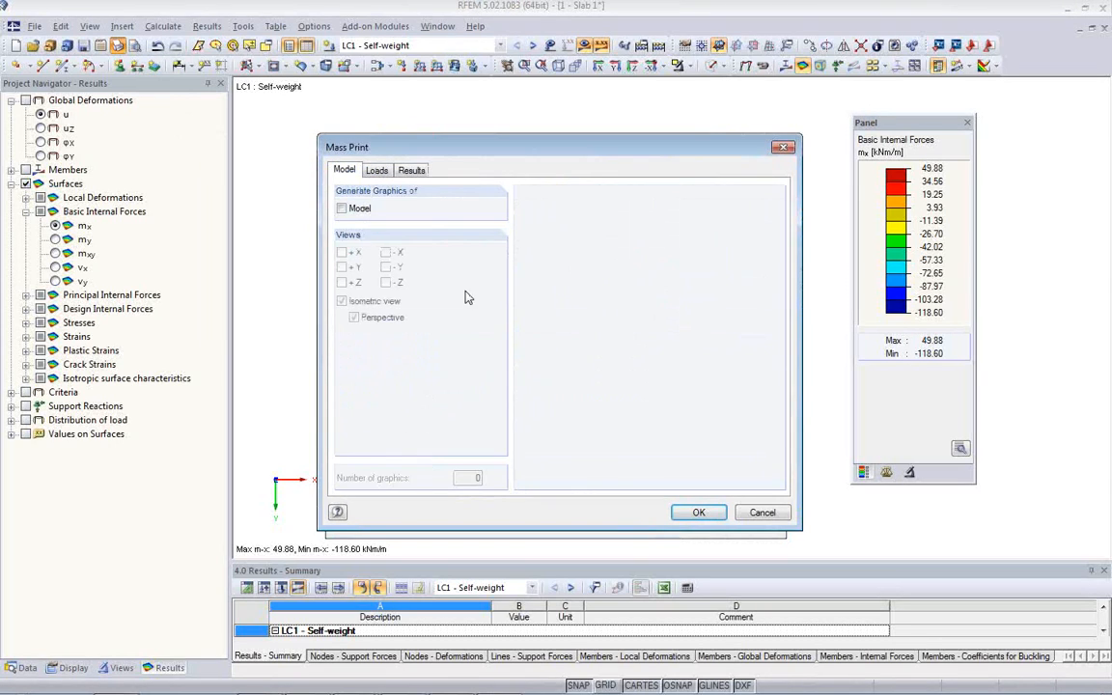
{"action": "left_click", "coordinate": [410, 171]}
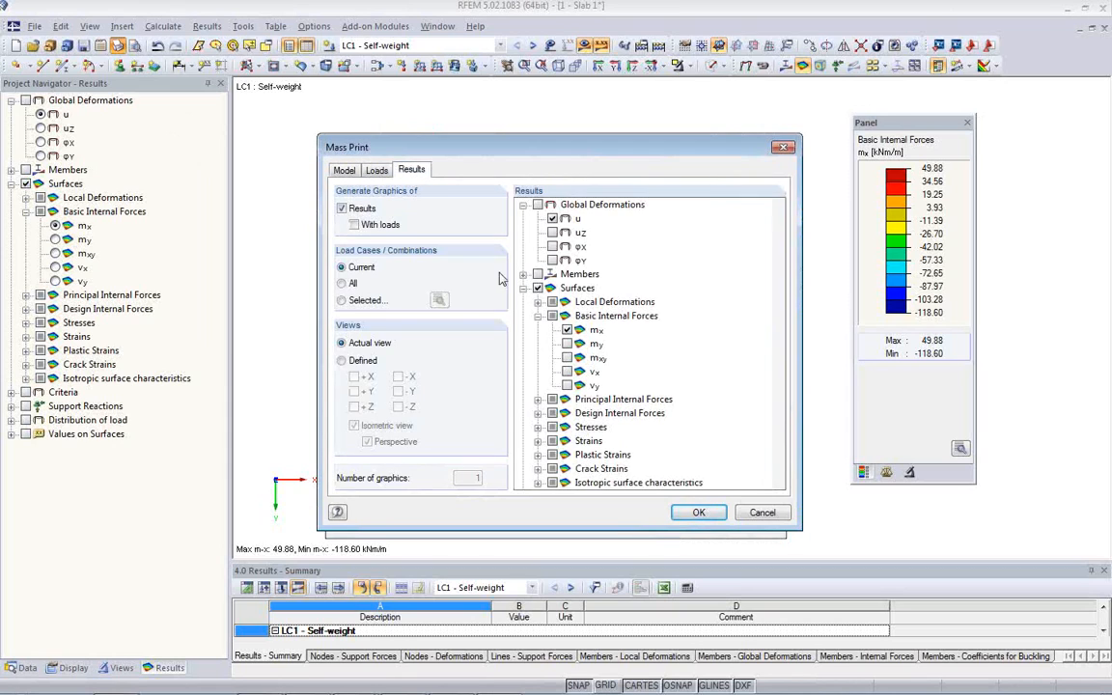
{"action": "left_click", "coordinate": [341, 300]}
{"action": "left_click", "coordinate": [439, 299]}
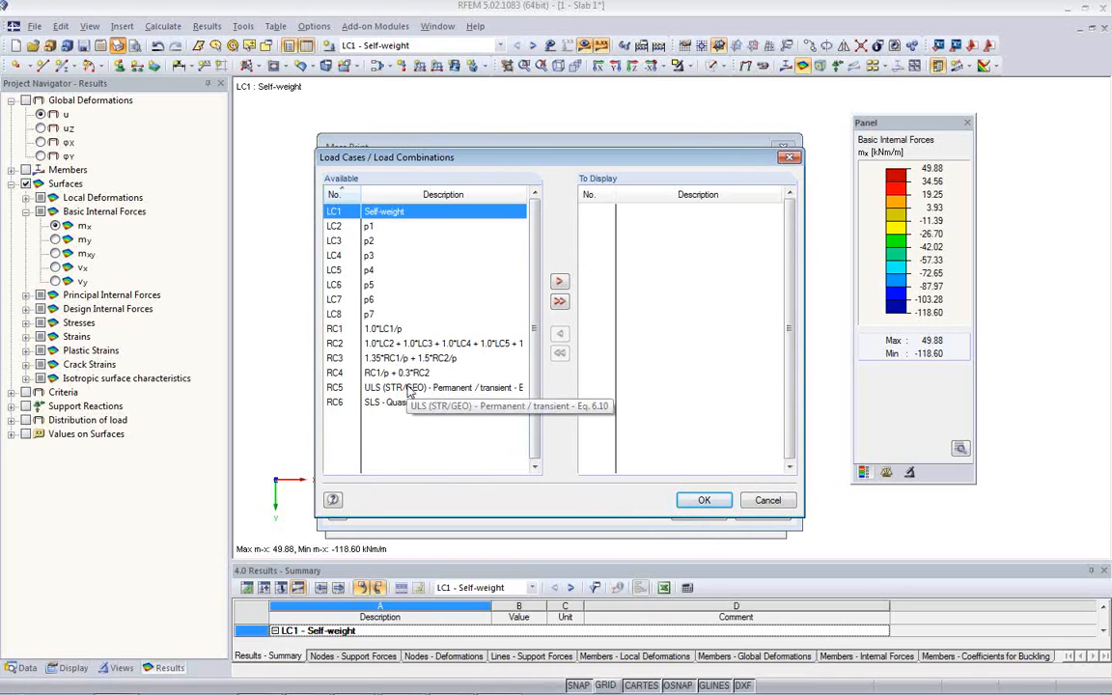
{"action": "double_click", "coordinate": [408, 387]}
{"action": "double_click", "coordinate": [408, 387]}
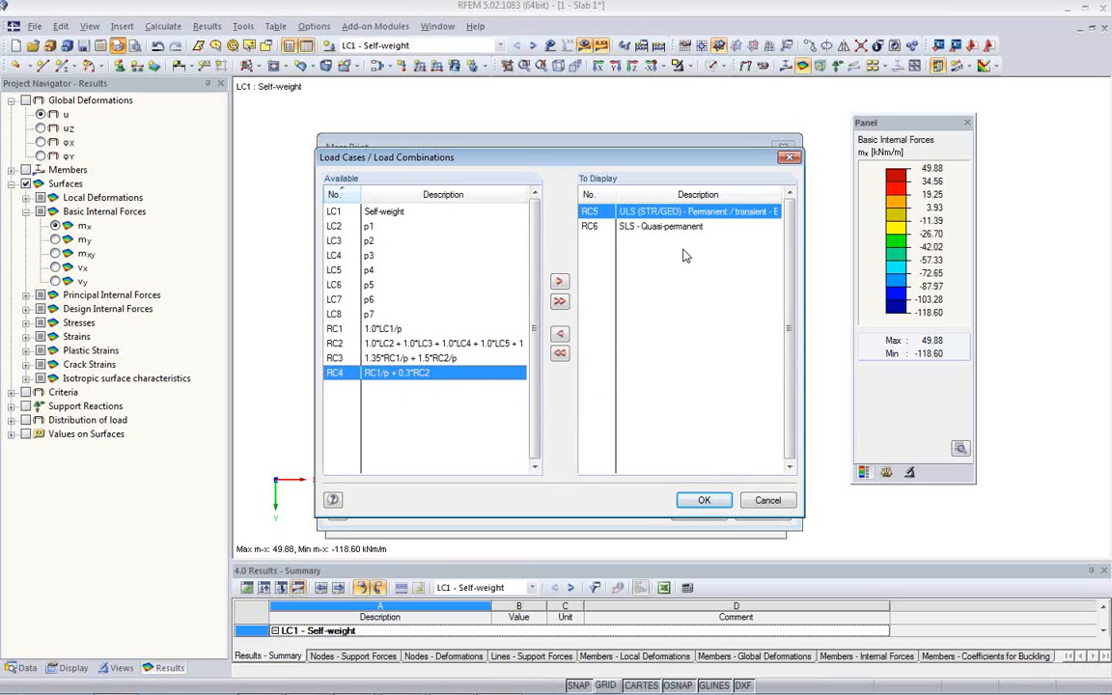
{"action": "left_click", "coordinate": [703, 500]}
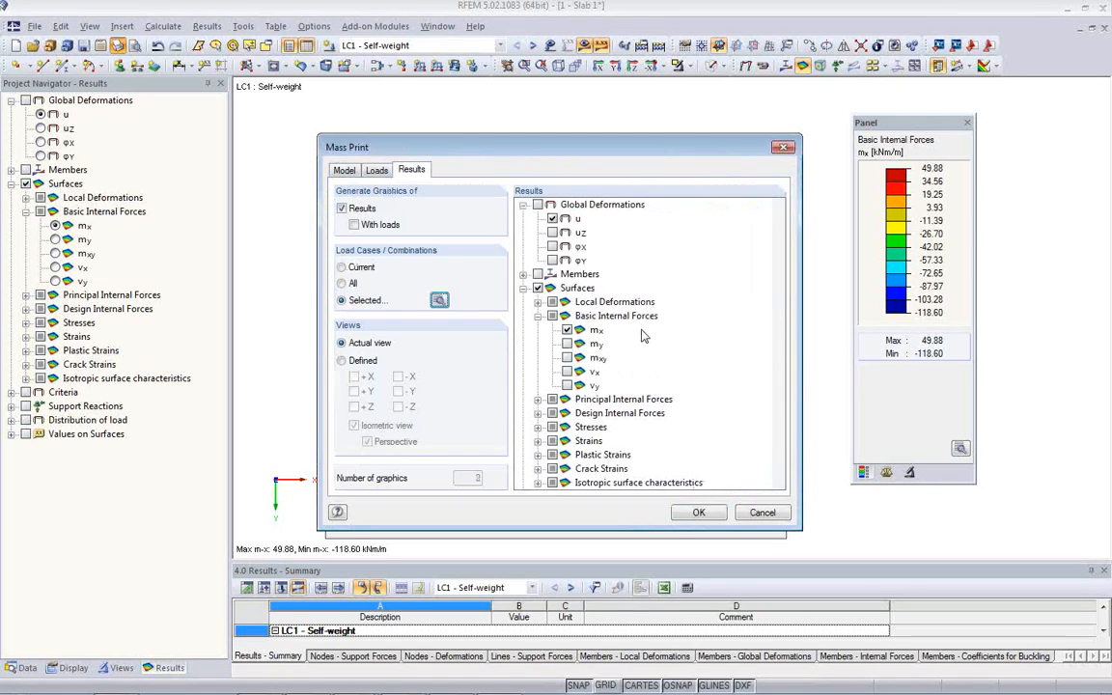
Add my, mxy, vx and vy to the mass-print results and send the graphics to the printout report without opening it.
{"action": "left_click", "coordinate": [567, 345]}
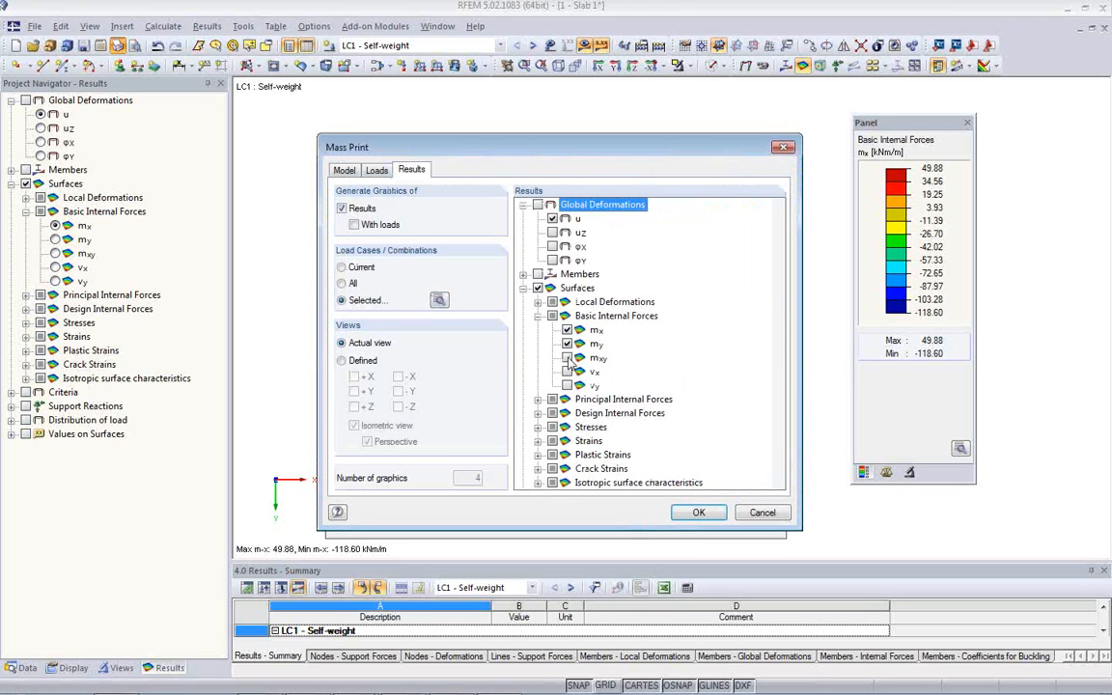
{"action": "left_click", "coordinate": [568, 385]}
{"action": "left_click_drag", "start_coordinate": [776, 315], "coordinate": [774, 280]}
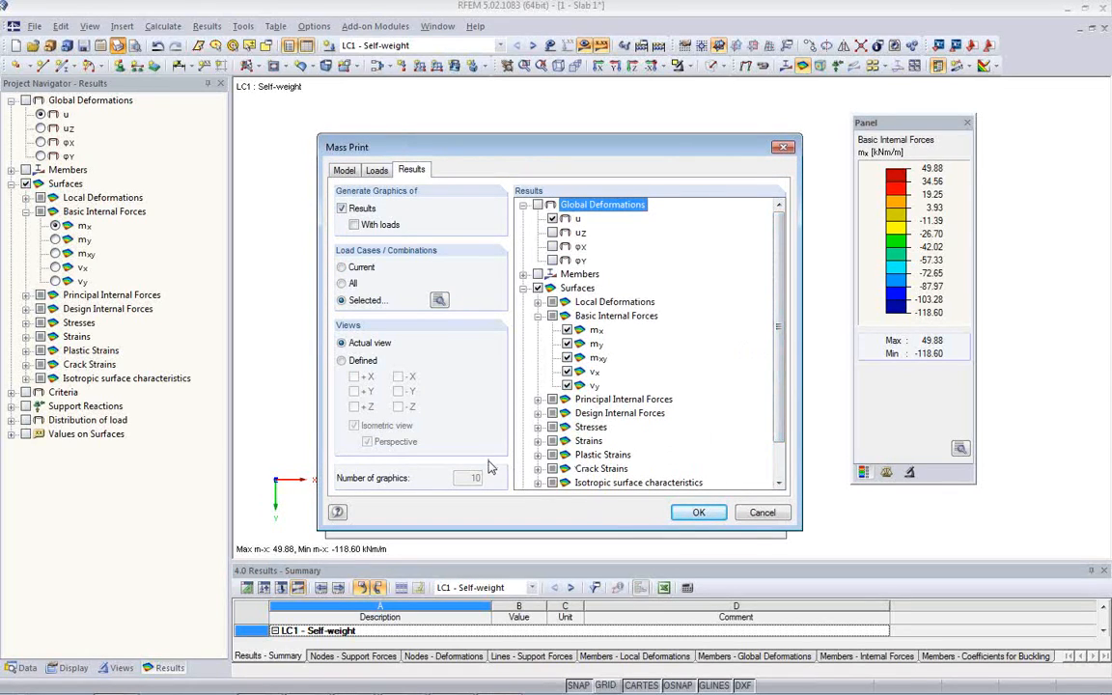
{"action": "left_click", "coordinate": [697, 513]}
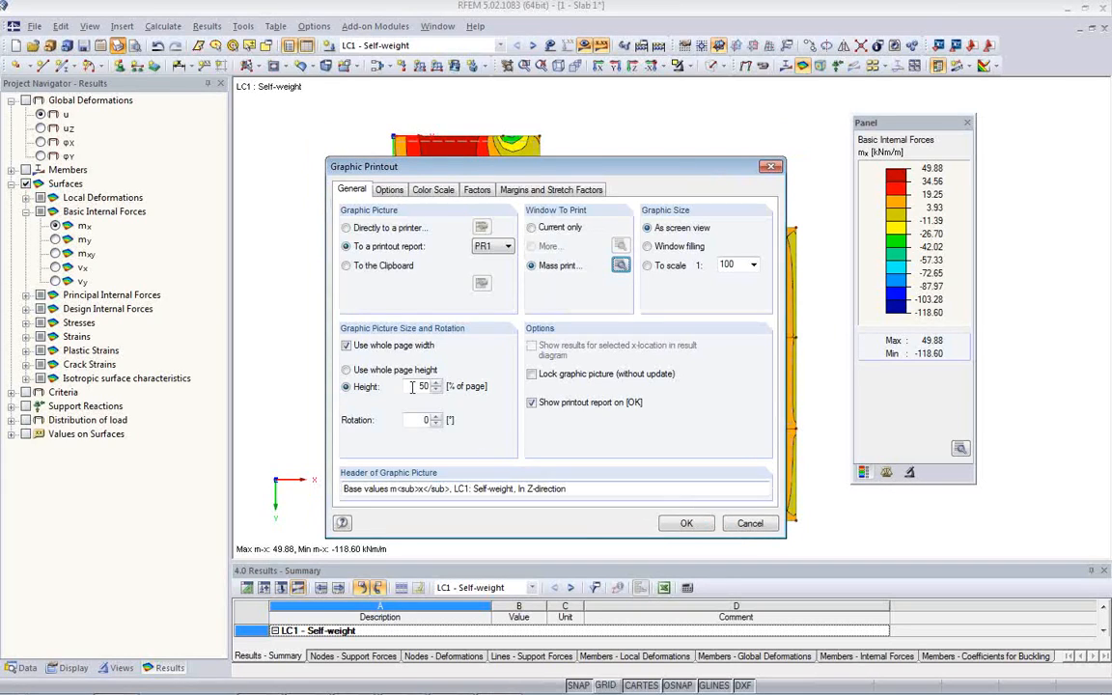
{"action": "left_click", "coordinate": [532, 403]}
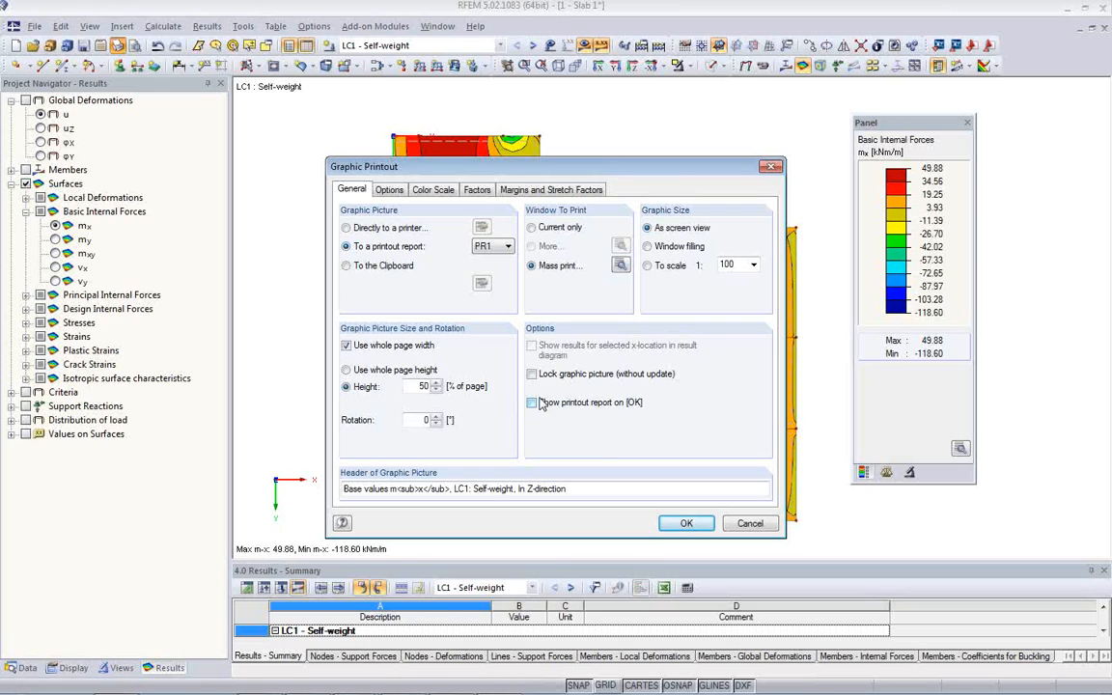
{"action": "left_click", "coordinate": [685, 524]}
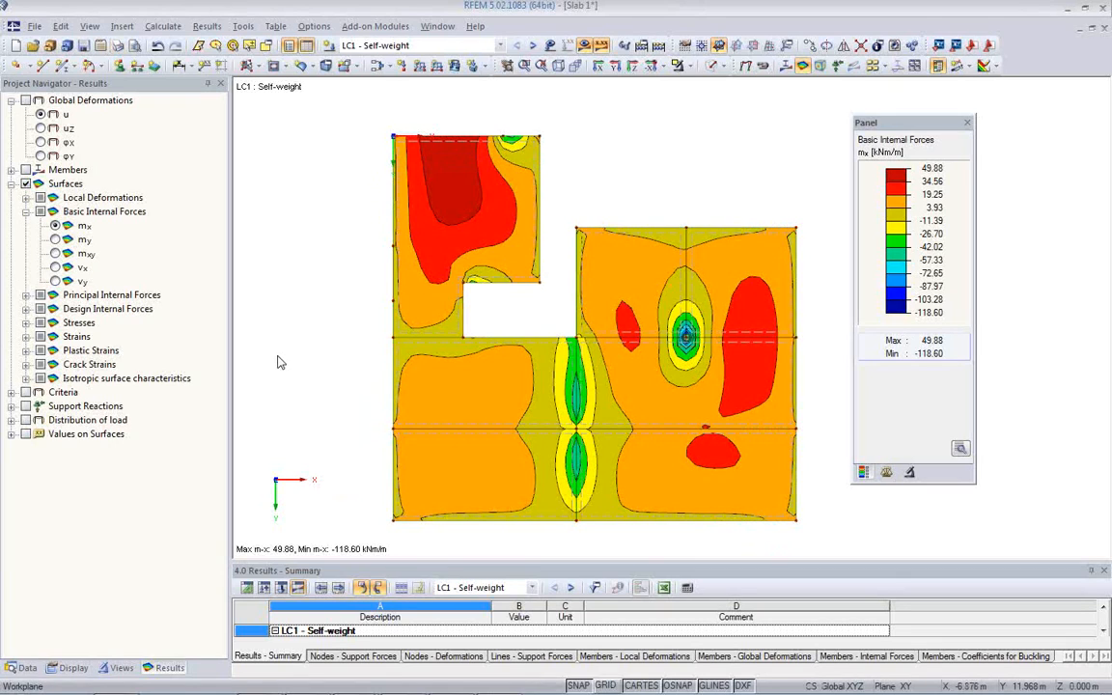
Show the support reactions of LC1 in plan view instead of the surface internal forces and move the results panel clear of the slab.
{"action": "left_click", "coordinate": [801, 69]}
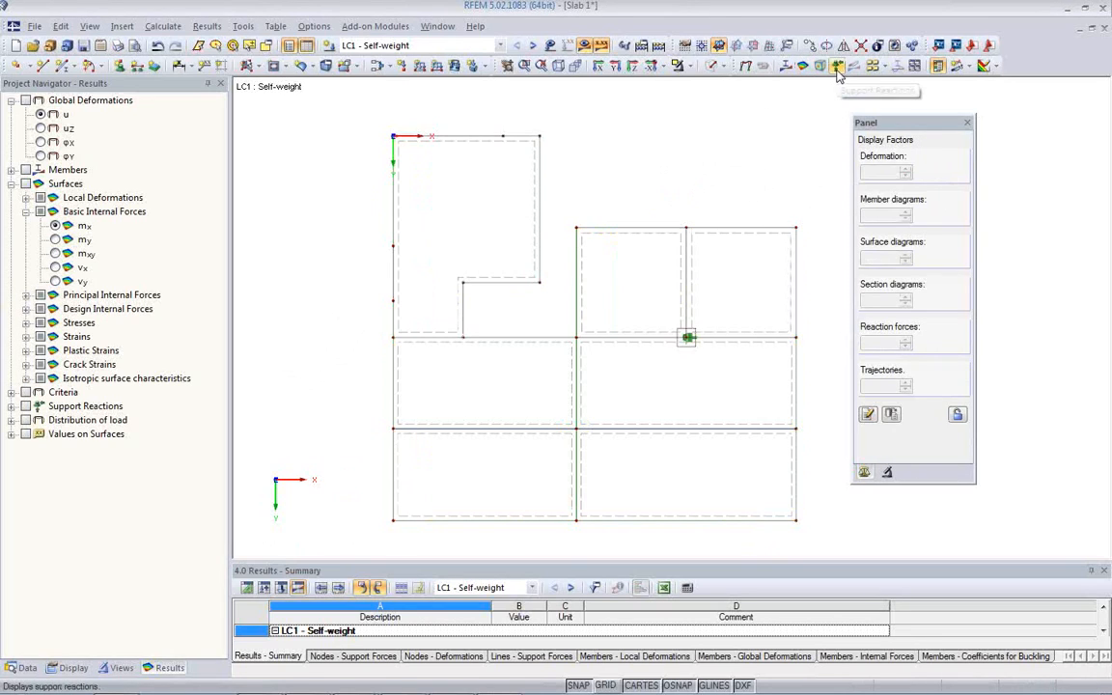
{"action": "left_click", "coordinate": [837, 67]}
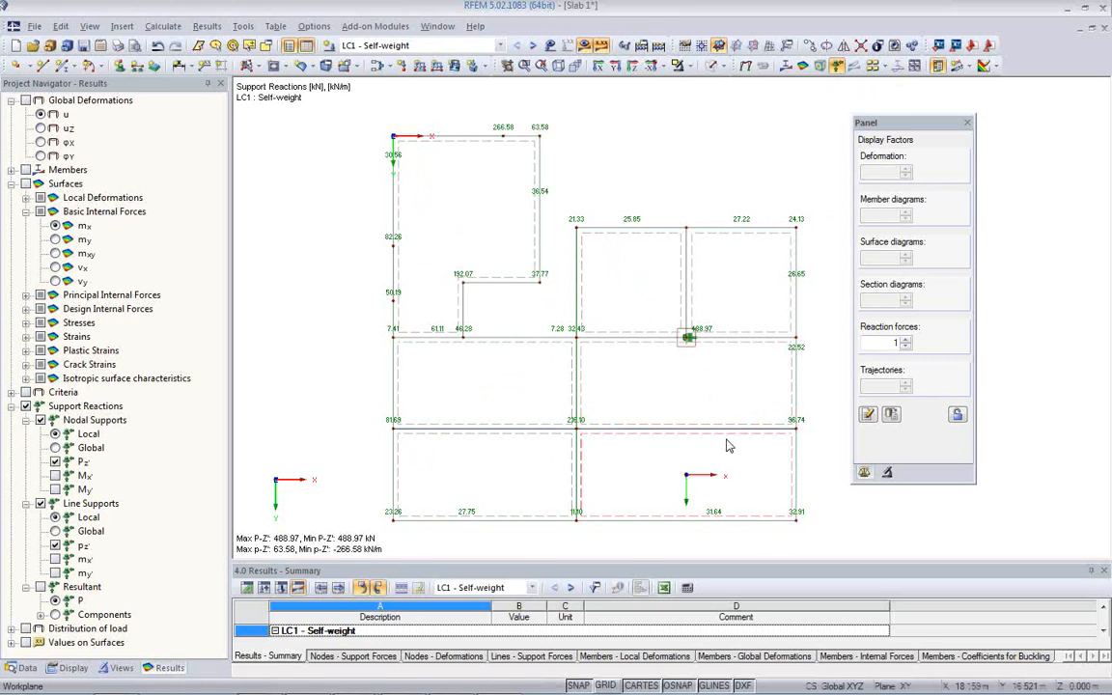
{"action": "middle_click_drag", "start_coordinate": [686, 427], "coordinate": [701, 386], "text": "ctrl"}
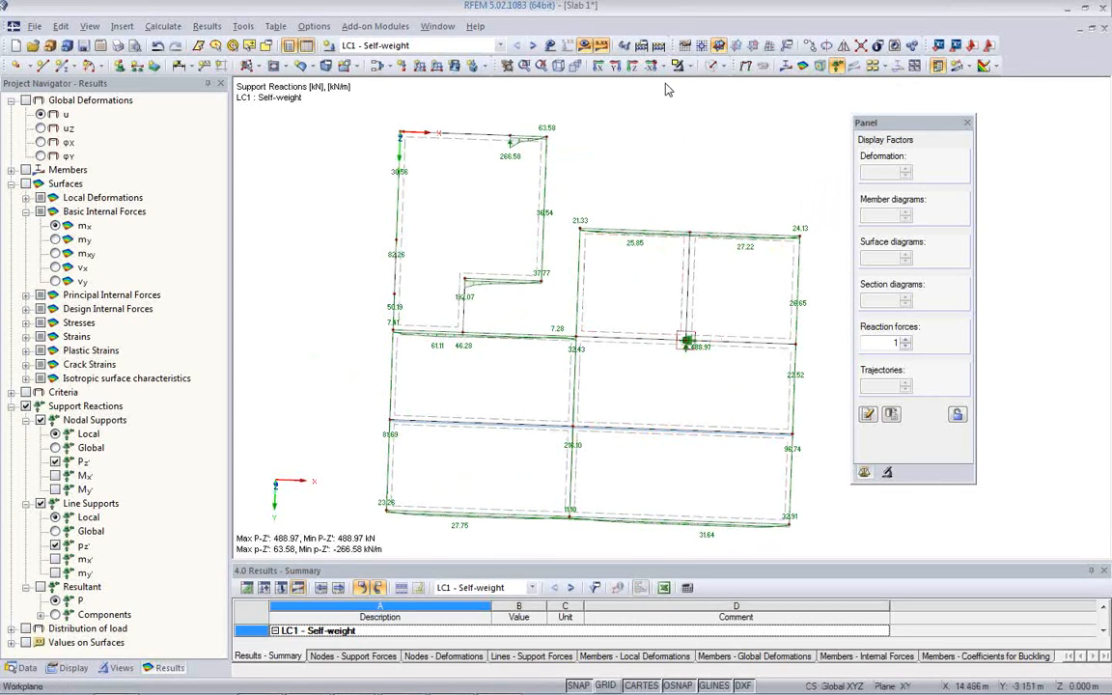
{"action": "left_click", "coordinate": [633, 66]}
{"action": "middle_click_drag", "start_coordinate": [562, 321], "coordinate": [494, 319]}
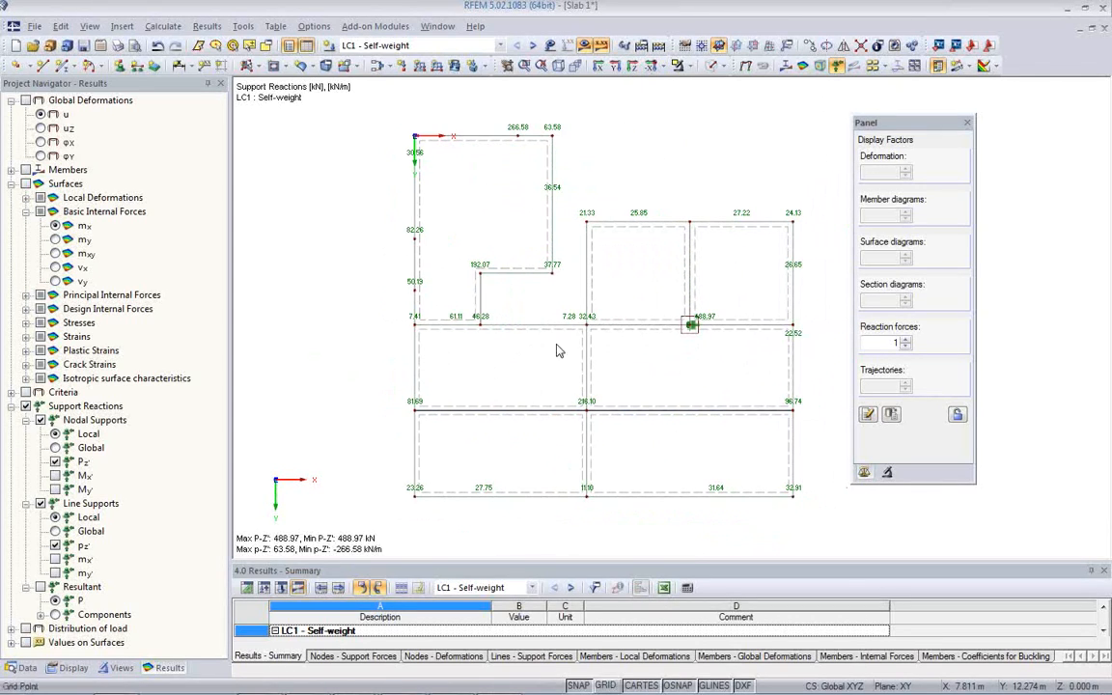
{"action": "left_click_drag", "start_coordinate": [914, 132], "coordinate": [975, 122]}
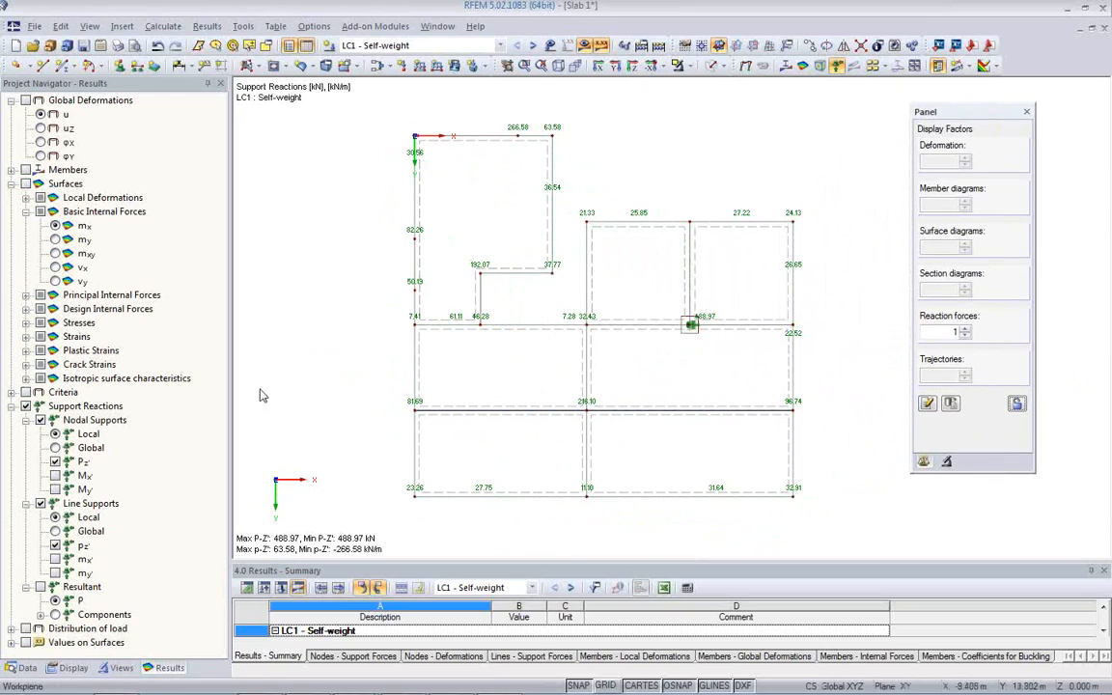
Set the support reaction diagrams to be drawn in the XY-plane.
{"action": "left_click", "coordinate": [69, 667]}
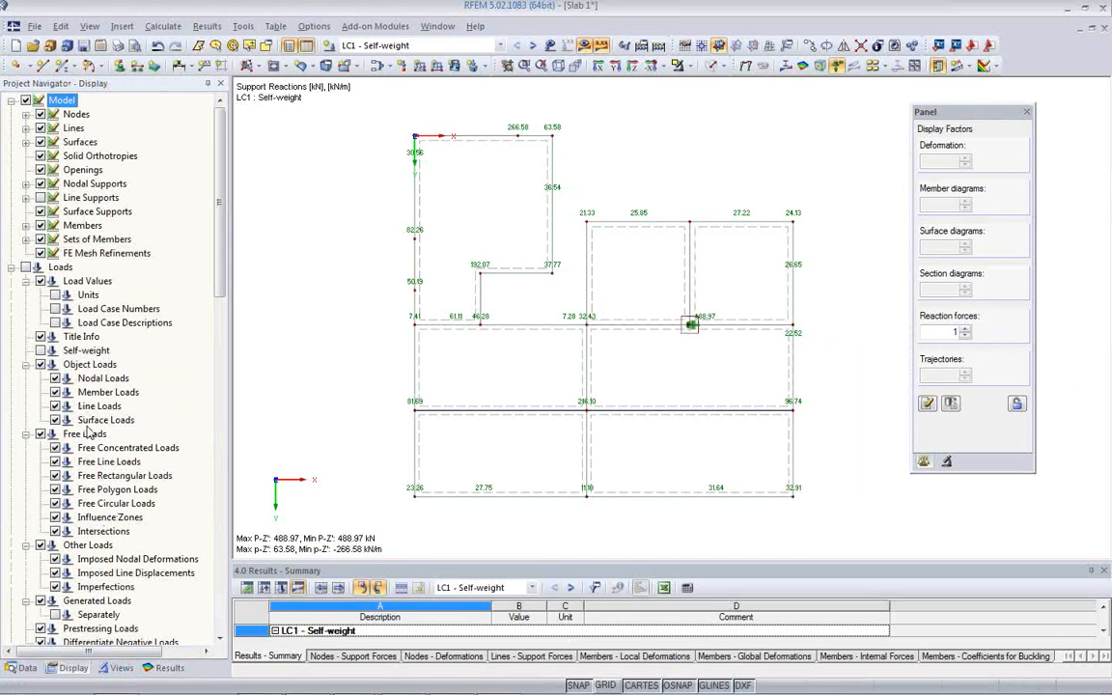
{"action": "scroll", "coordinate": [91, 415], "scroll_direction": "down", "scroll_amount": 6}
{"action": "scroll", "coordinate": [94, 437], "scroll_direction": "down", "scroll_amount": 1}
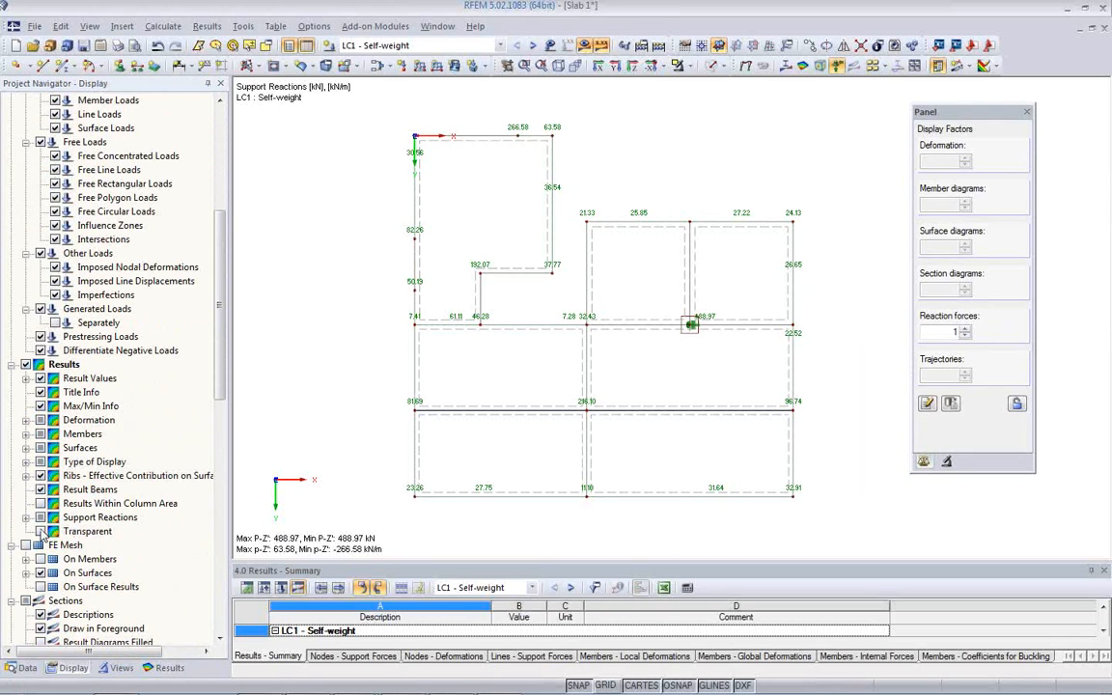
{"action": "left_click", "coordinate": [26, 518]}
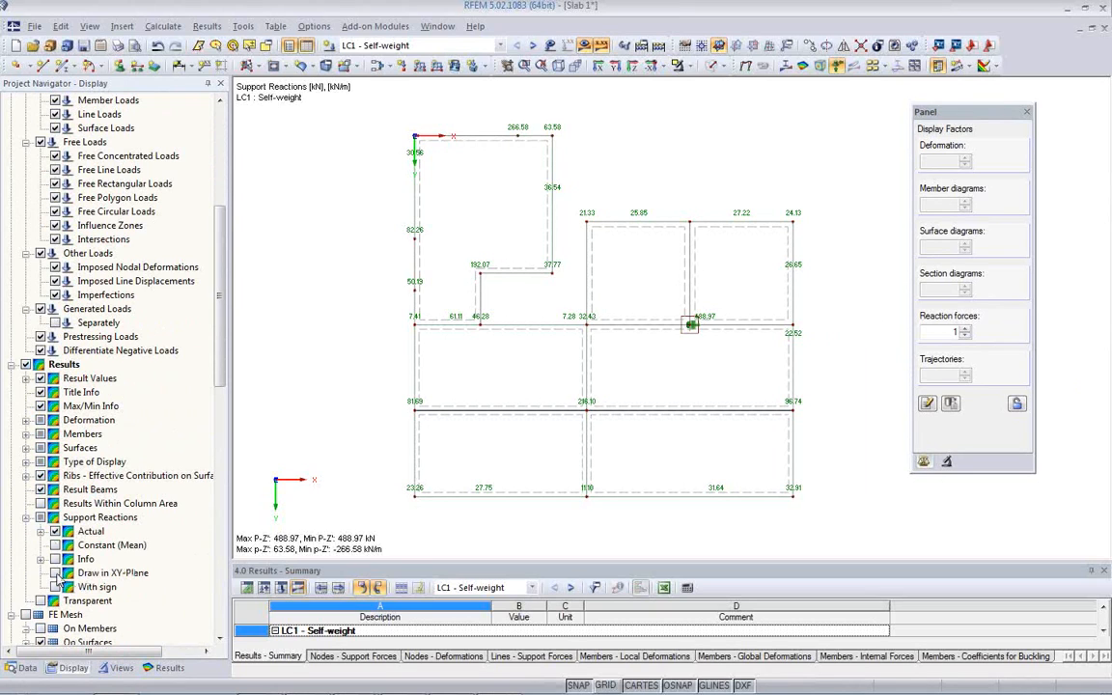
{"action": "left_click", "coordinate": [55, 574]}
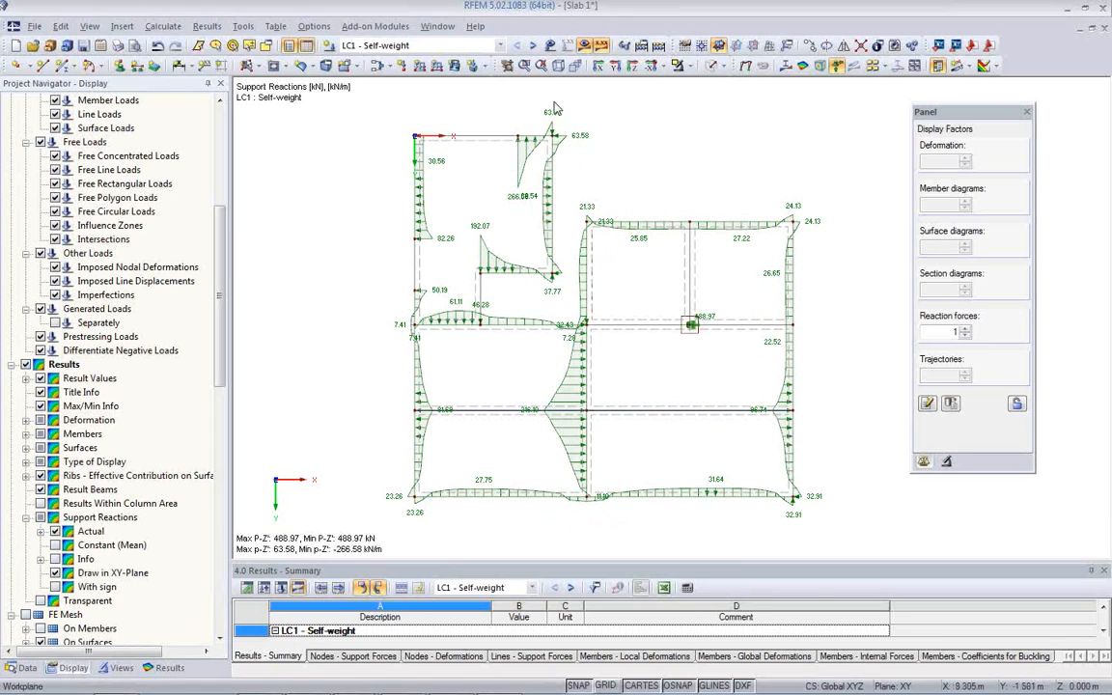
Advance to load case LC3 - p2 and display constant (mean) support reactions instead of the actual distribution.
{"action": "left_click", "coordinate": [534, 47]}
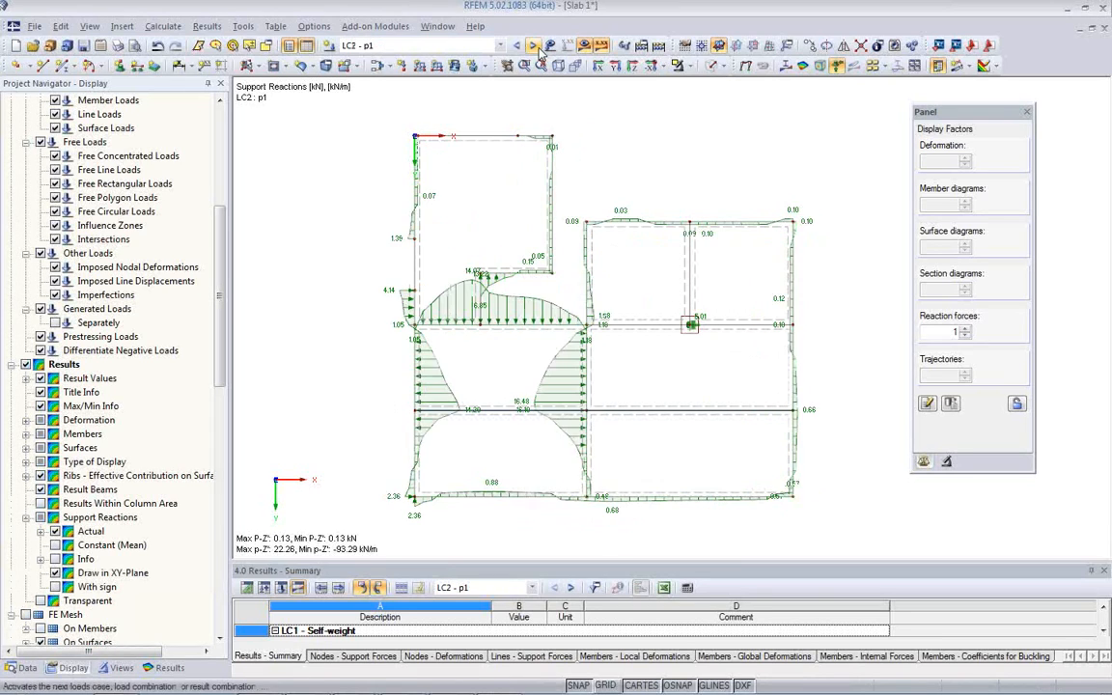
{"action": "left_click", "coordinate": [534, 46]}
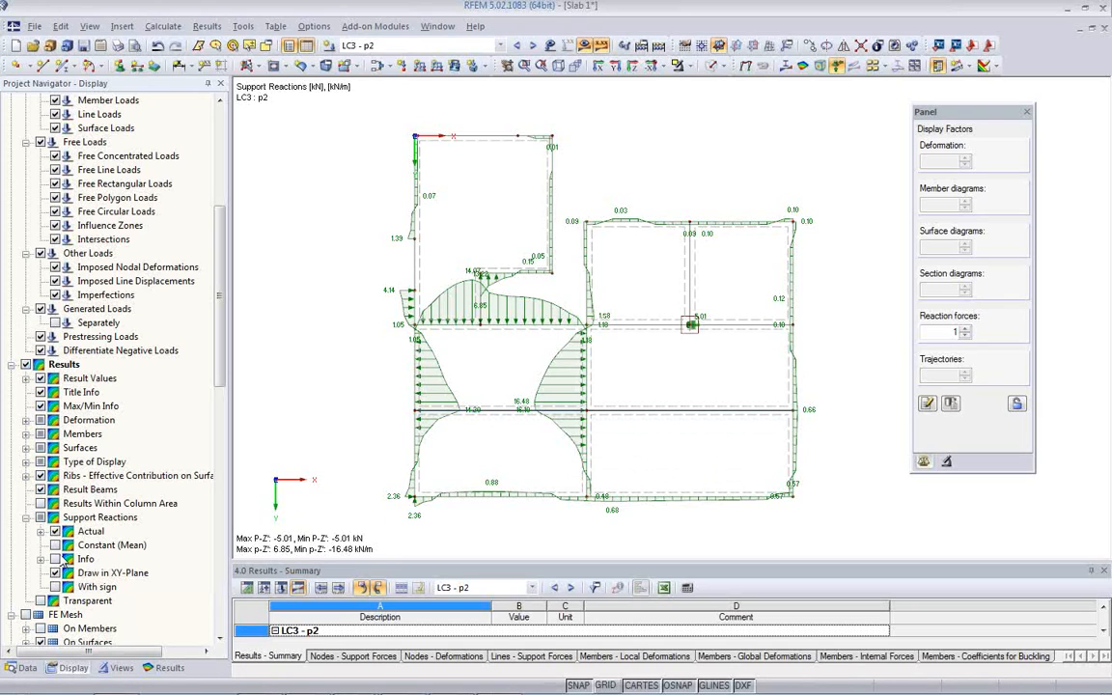
{"action": "left_click", "coordinate": [56, 546]}
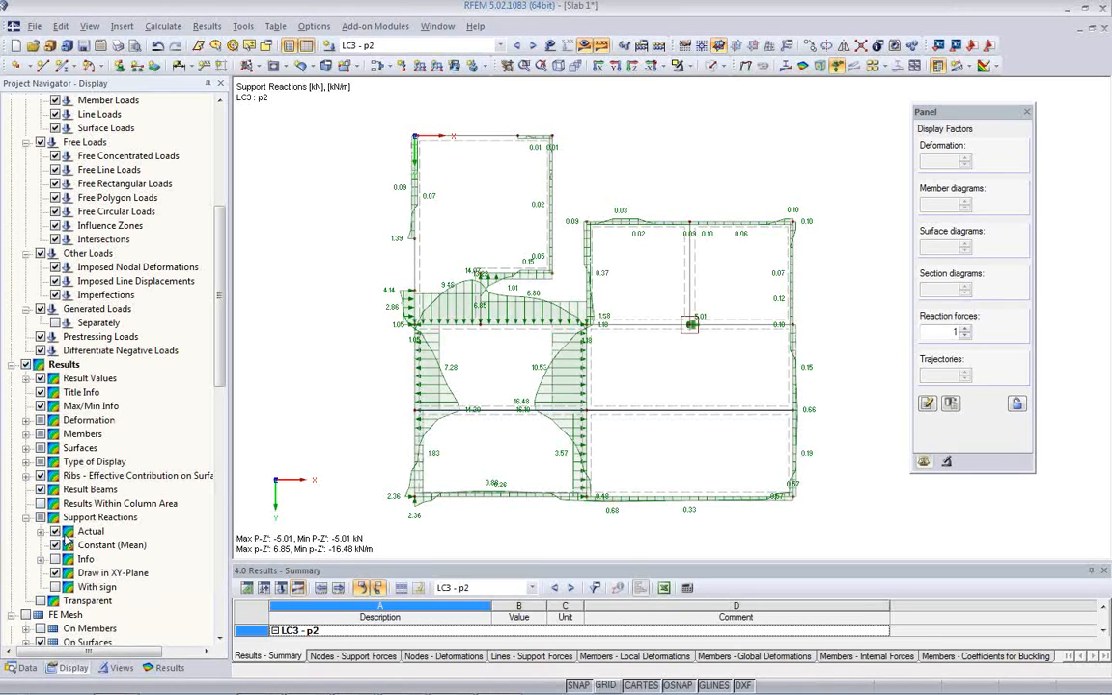
{"action": "left_click", "coordinate": [55, 531]}
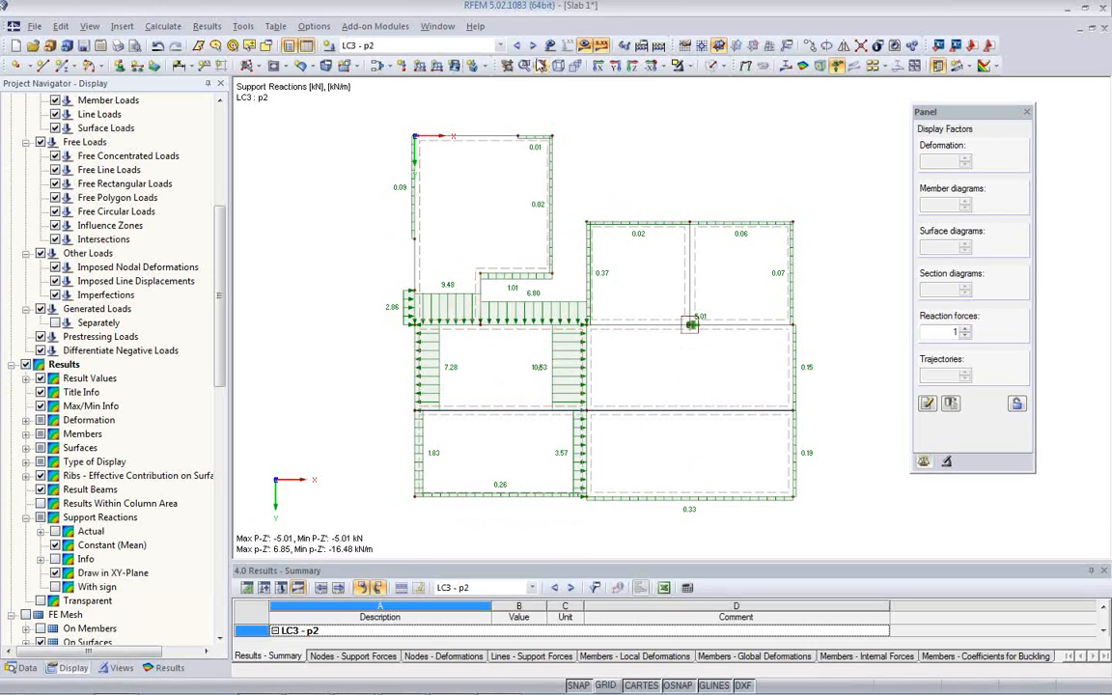
Browse the mean support reactions from LC4 - p3 through LC7 - p6 and go back to LC5 - p4.
{"action": "left_click", "coordinate": [532, 46]}
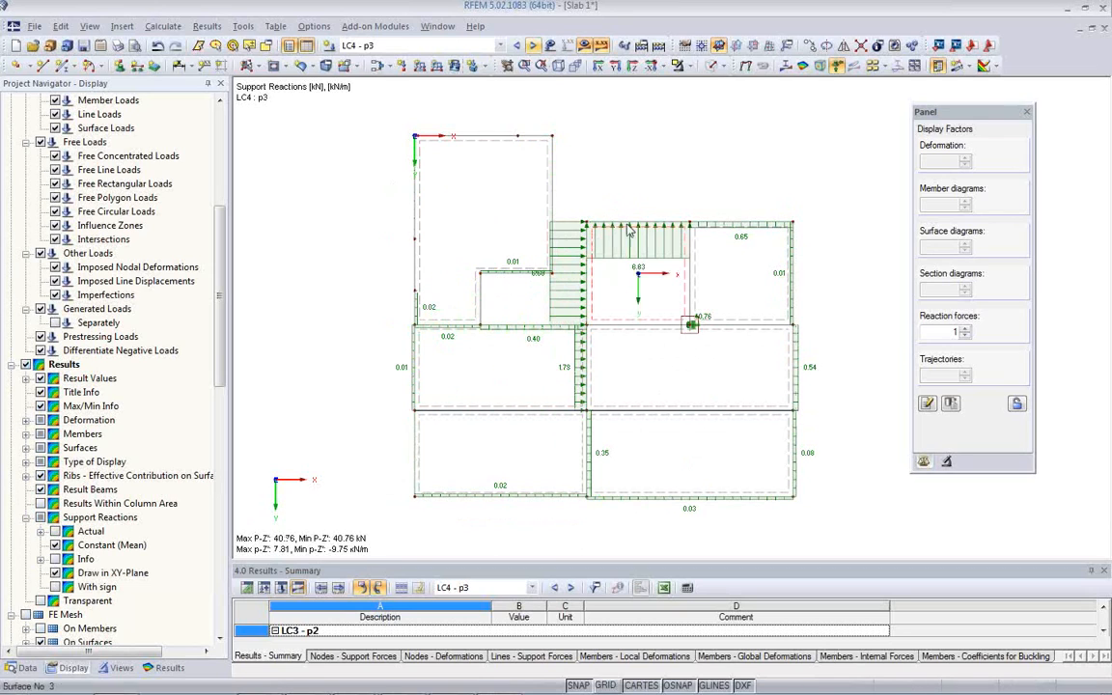
{"action": "left_click", "coordinate": [532, 46]}
{"action": "left_click", "coordinate": [532, 46]}
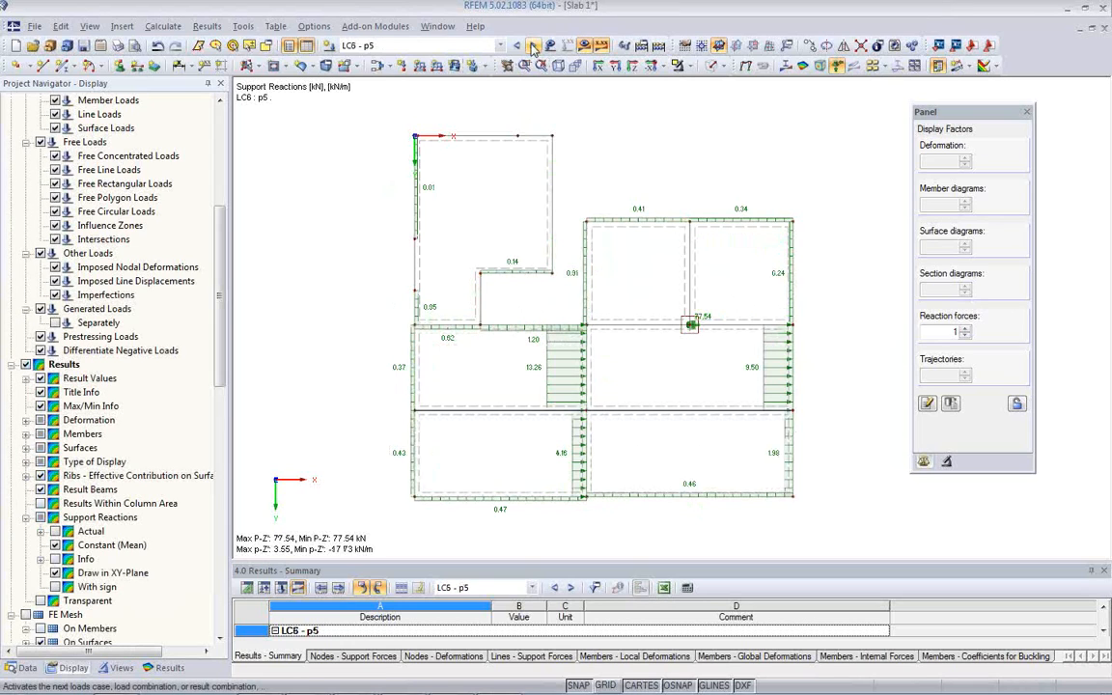
{"action": "left_click", "coordinate": [532, 45]}
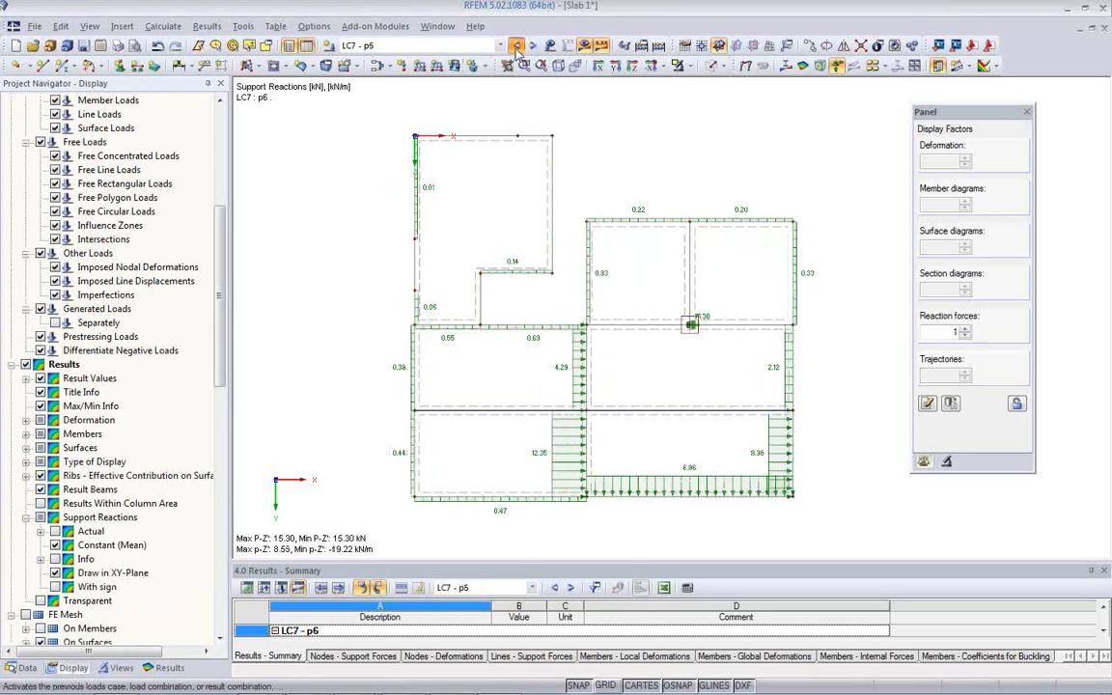
{"action": "left_click", "coordinate": [518, 45]}
{"action": "left_click", "coordinate": [517, 45]}
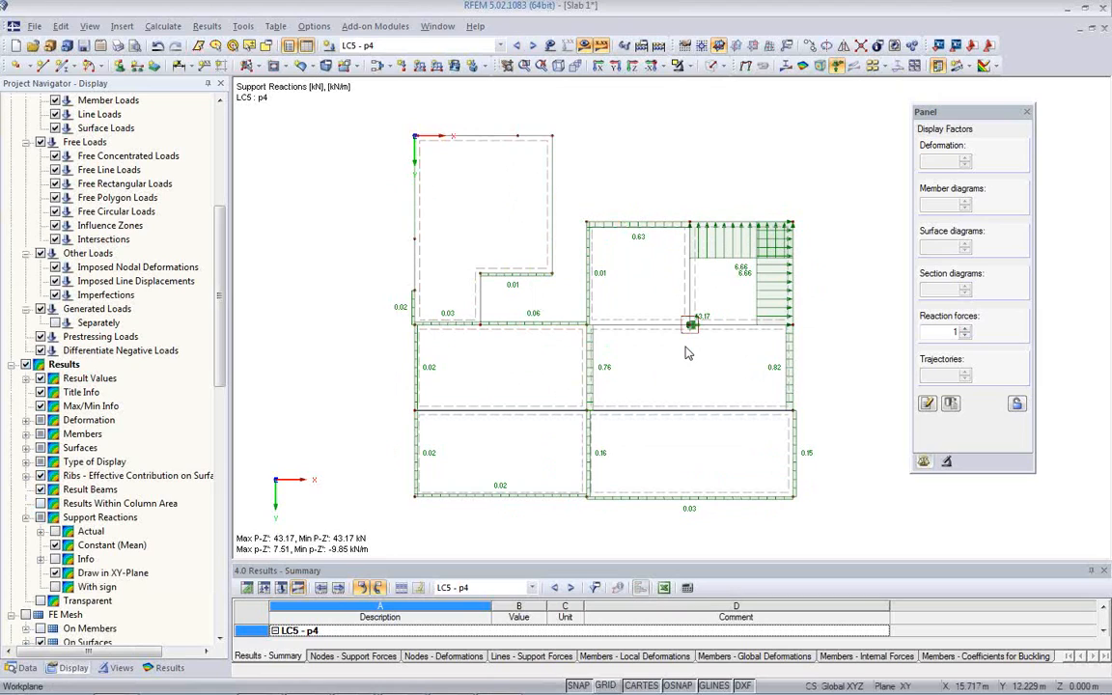
Display the support reaction values with their signs and switch to load case LC1 - Self-weight.
{"action": "left_click", "coordinate": [55, 587]}
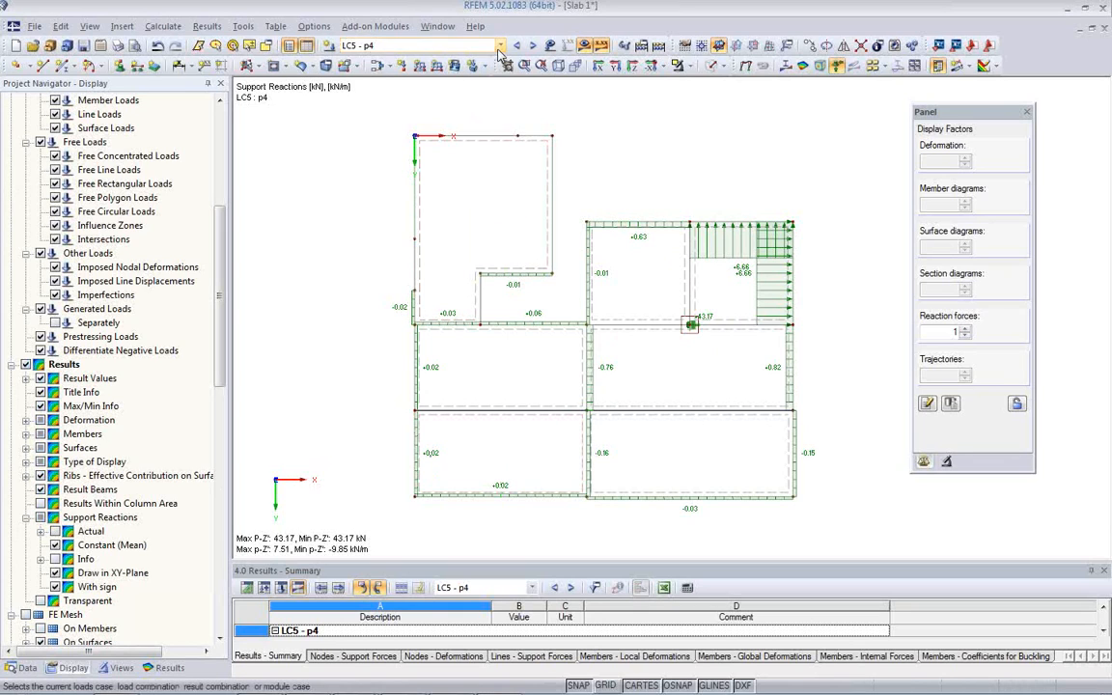
{"action": "left_click", "coordinate": [447, 46]}
{"action": "left_click", "coordinate": [476, 60]}
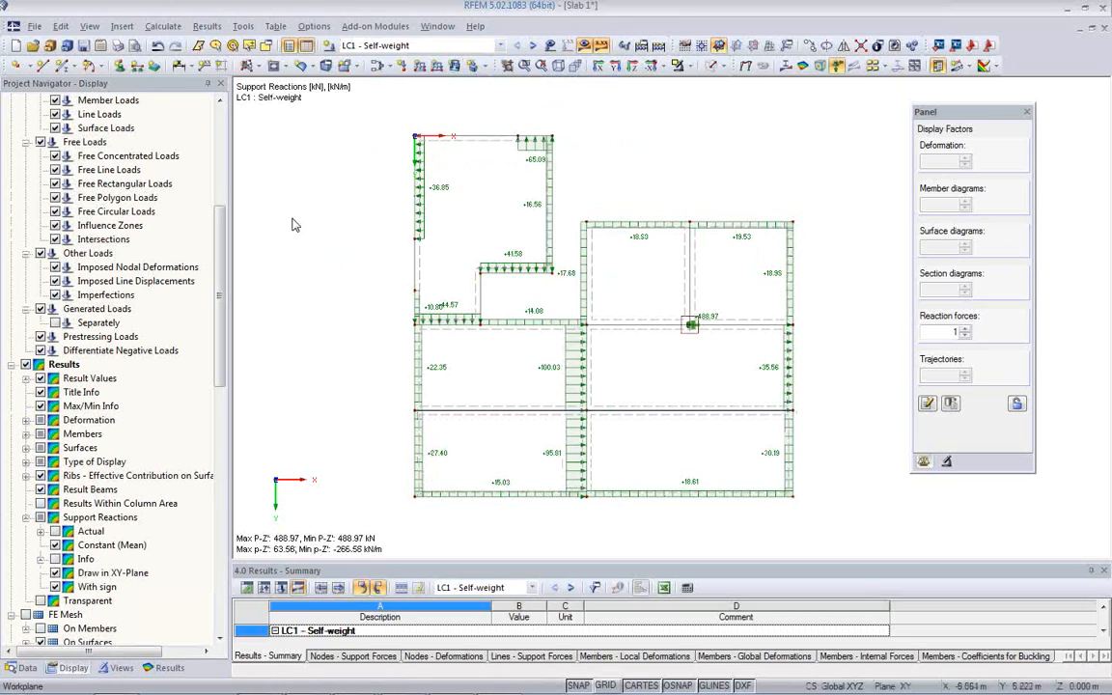
Set up a graphic printout to report PR1 as a mass print of the support reactions in the actual view.
{"action": "left_click", "coordinate": [117, 46]}
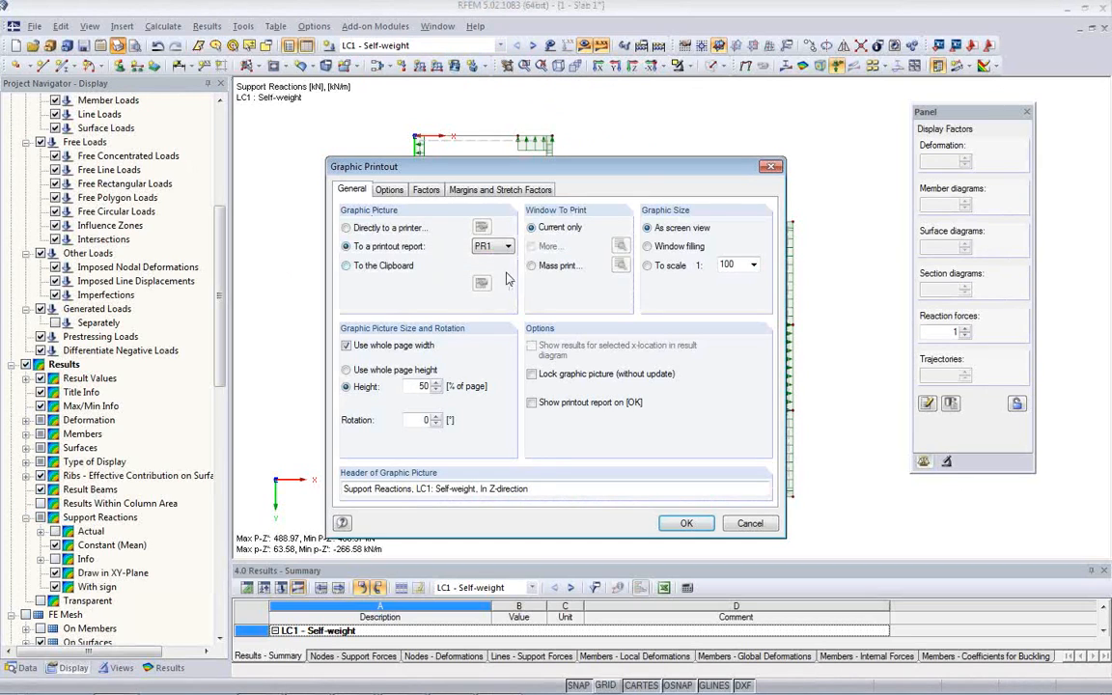
{"action": "left_click", "coordinate": [532, 266]}
{"action": "left_click", "coordinate": [620, 266]}
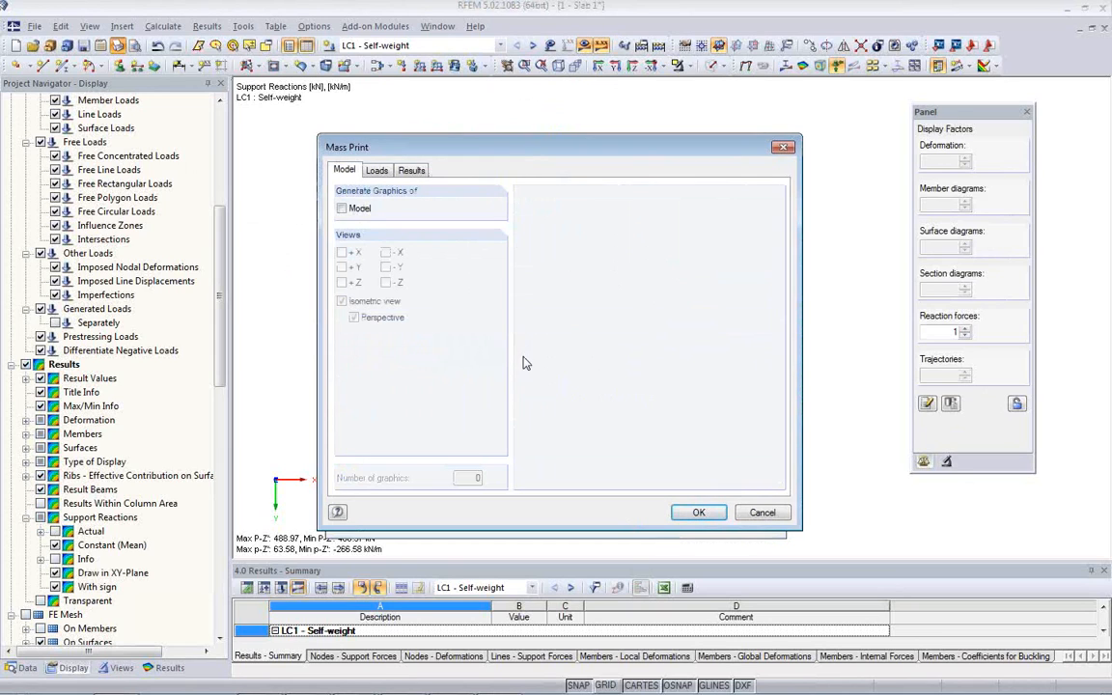
{"action": "left_click", "coordinate": [411, 170]}
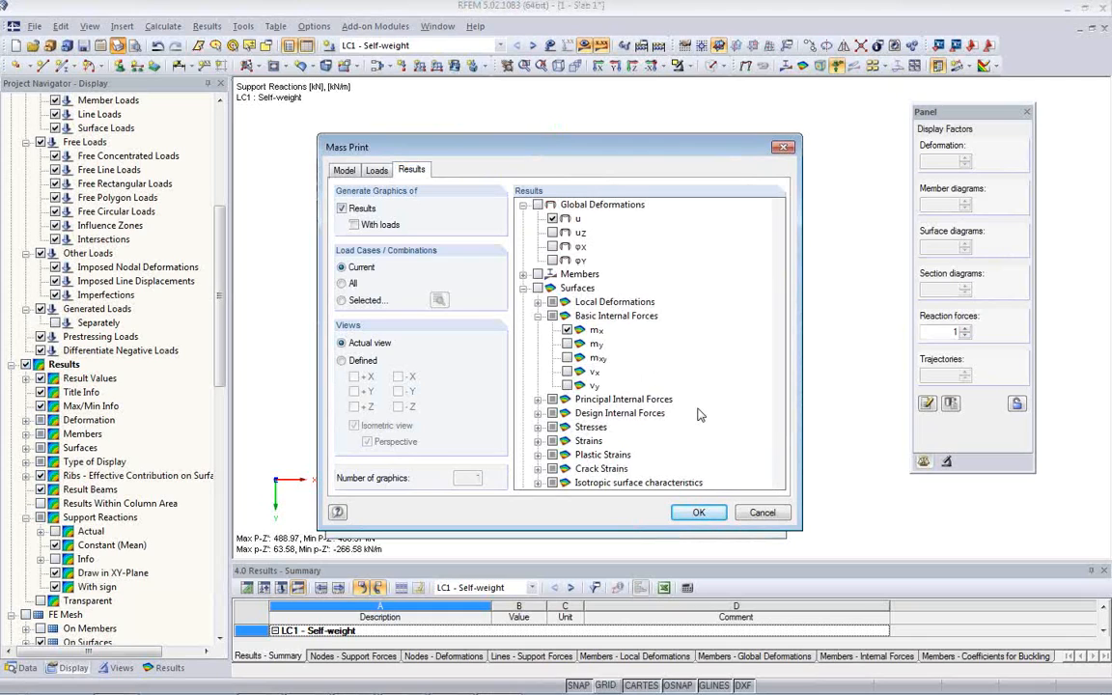
{"action": "scroll", "coordinate": [675, 401], "scroll_direction": "down", "scroll_amount": 1}
{"action": "left_click", "coordinate": [522, 455]}
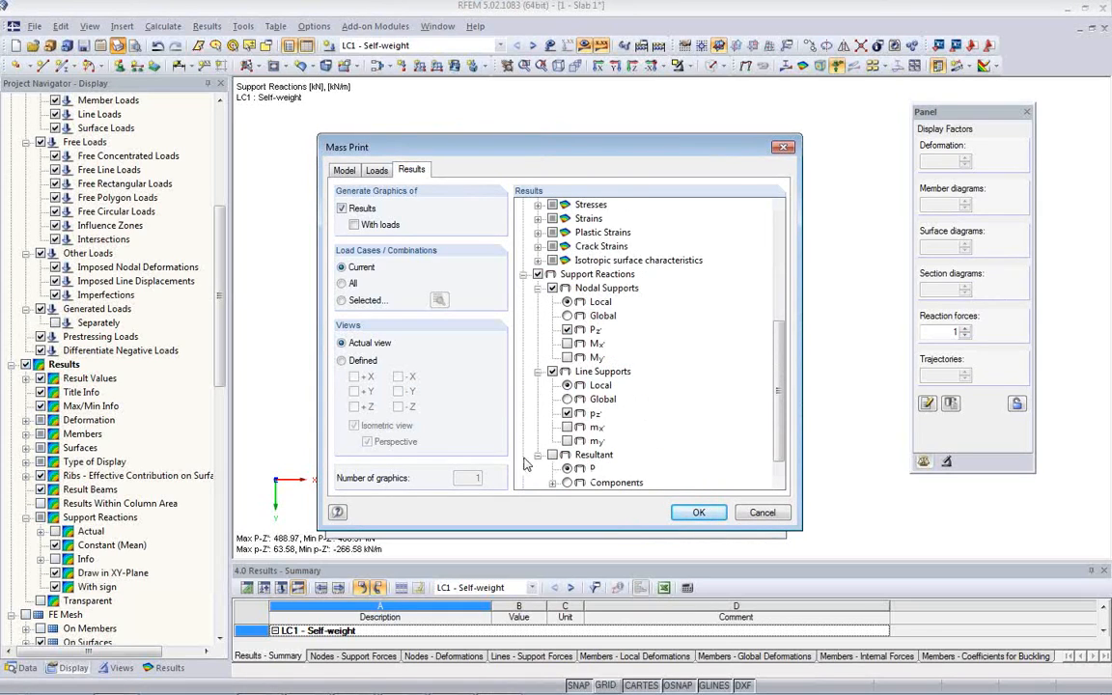
{"action": "scroll", "coordinate": [677, 445], "scroll_direction": "down", "scroll_amount": 1}
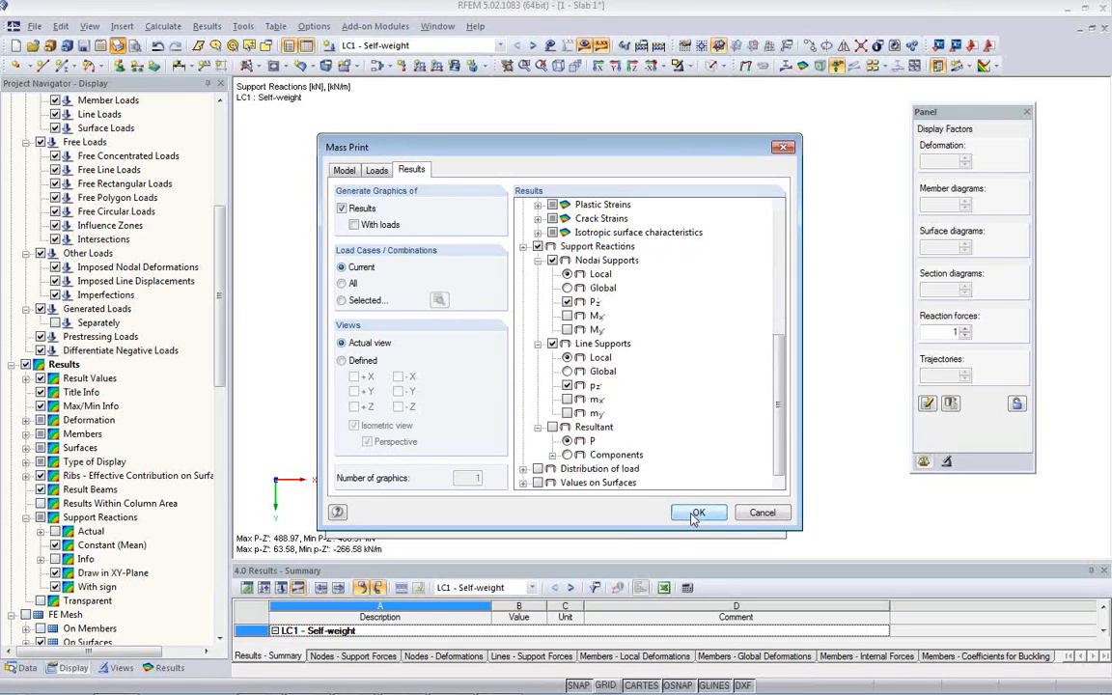
Choose load cases LC1 to LC8 for the mass print and send the graphics to the printout report.
{"action": "left_click", "coordinate": [438, 301]}
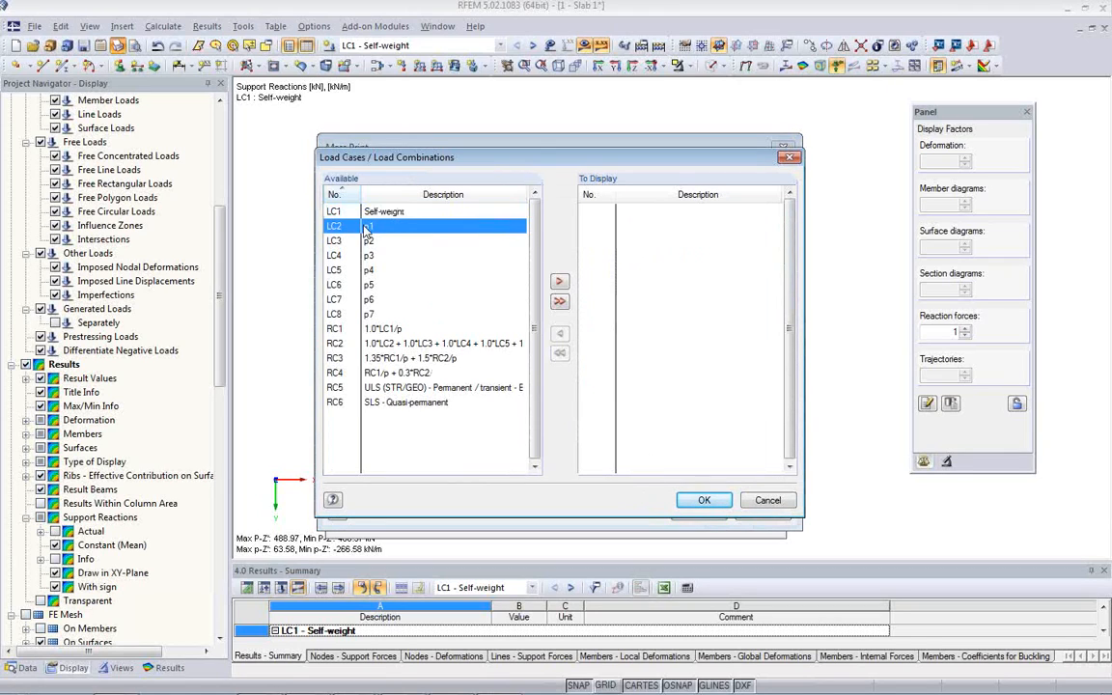
{"action": "left_click", "coordinate": [368, 314], "text": "shift"}
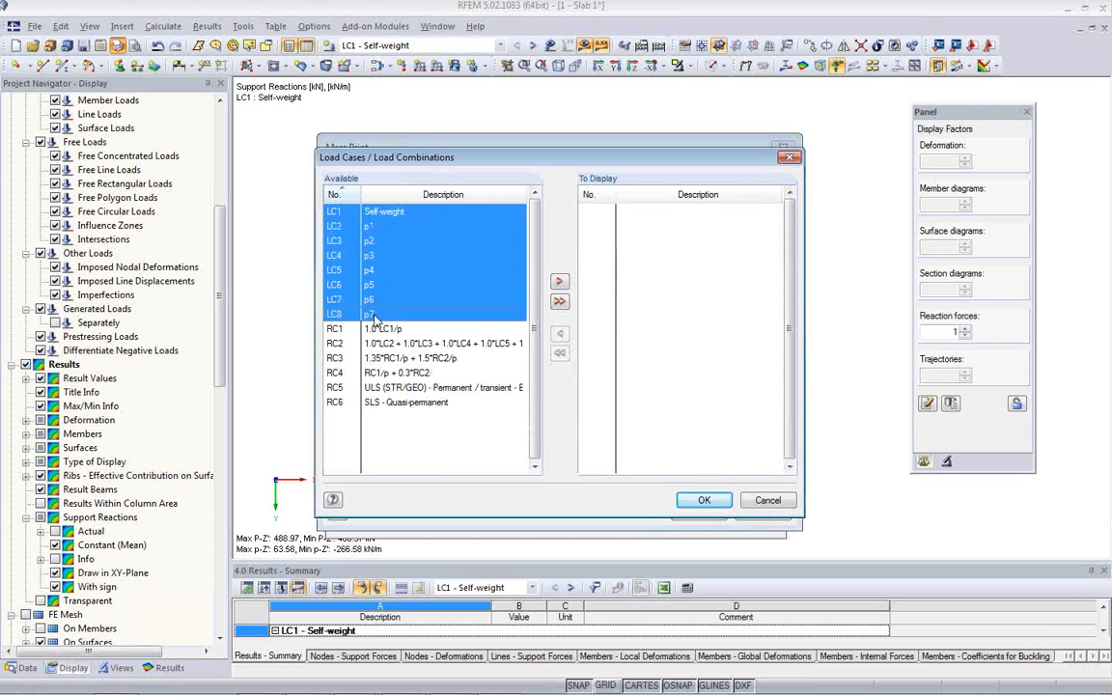
{"action": "left_click", "coordinate": [559, 281]}
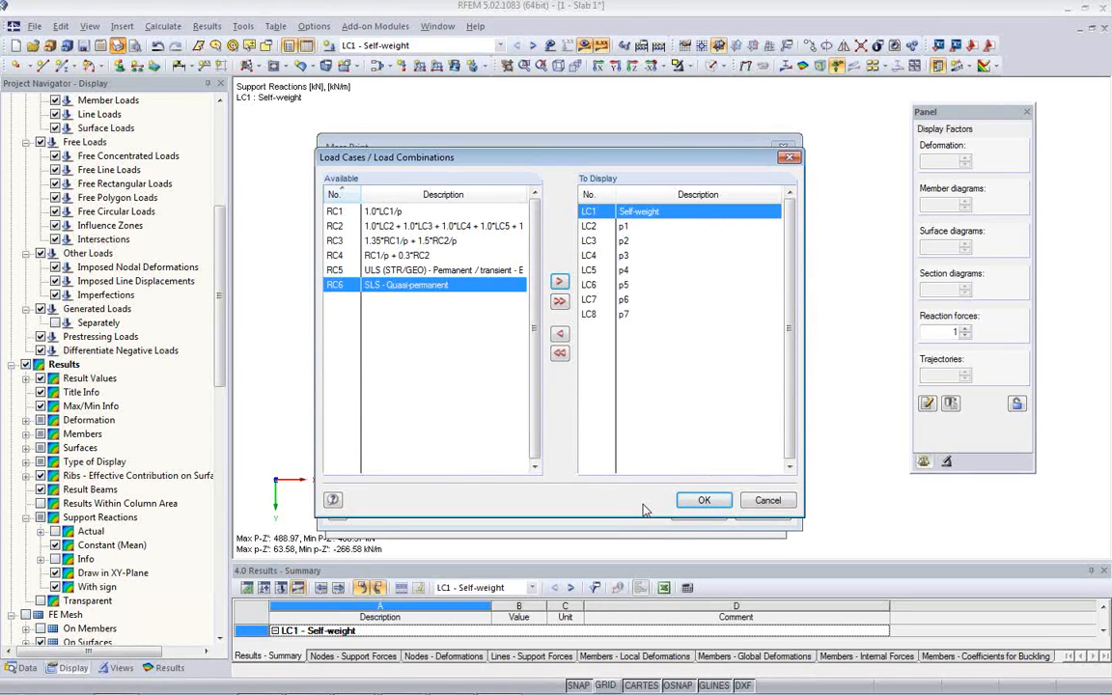
{"action": "left_click", "coordinate": [702, 501]}
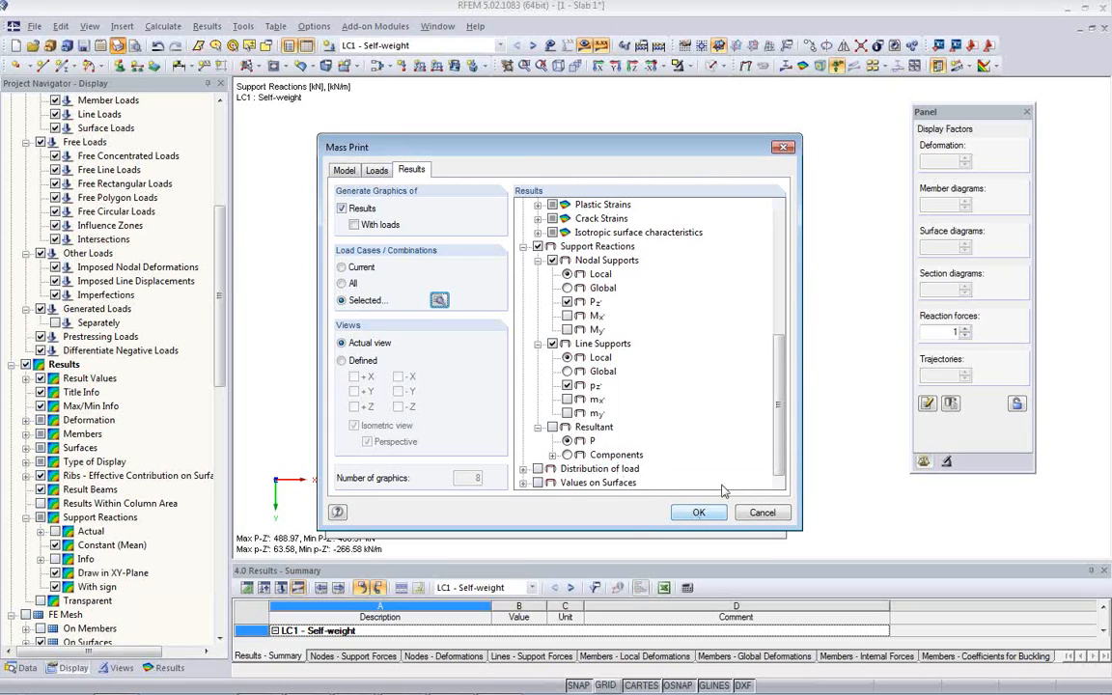
{"action": "left_click", "coordinate": [699, 513]}
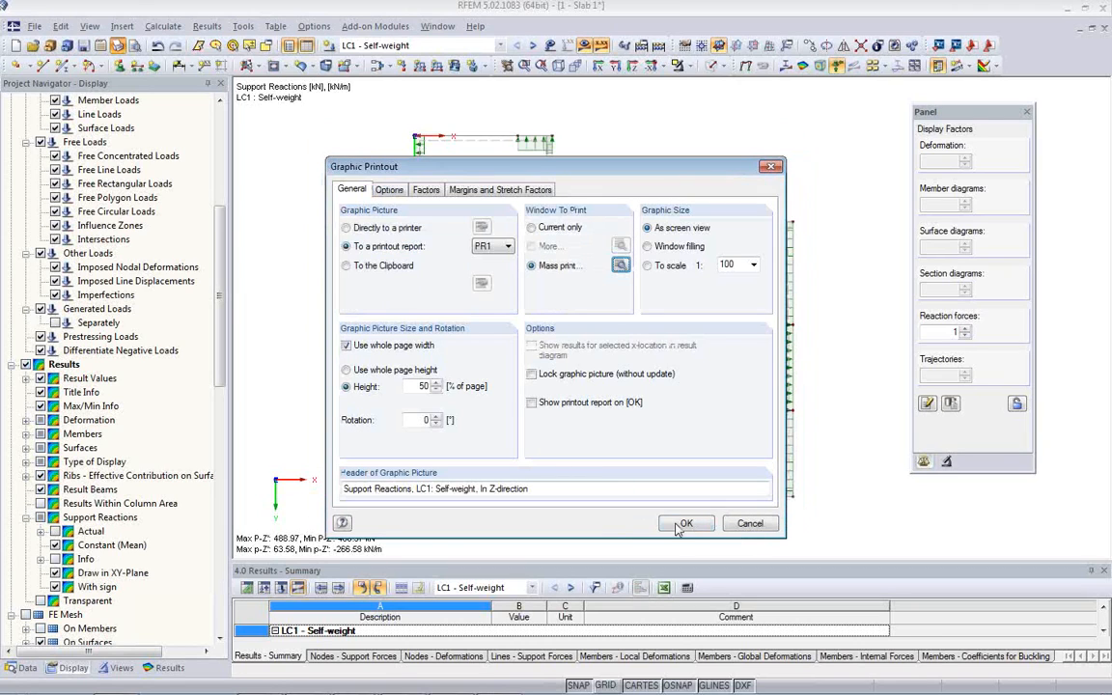
{"action": "left_click", "coordinate": [686, 523]}
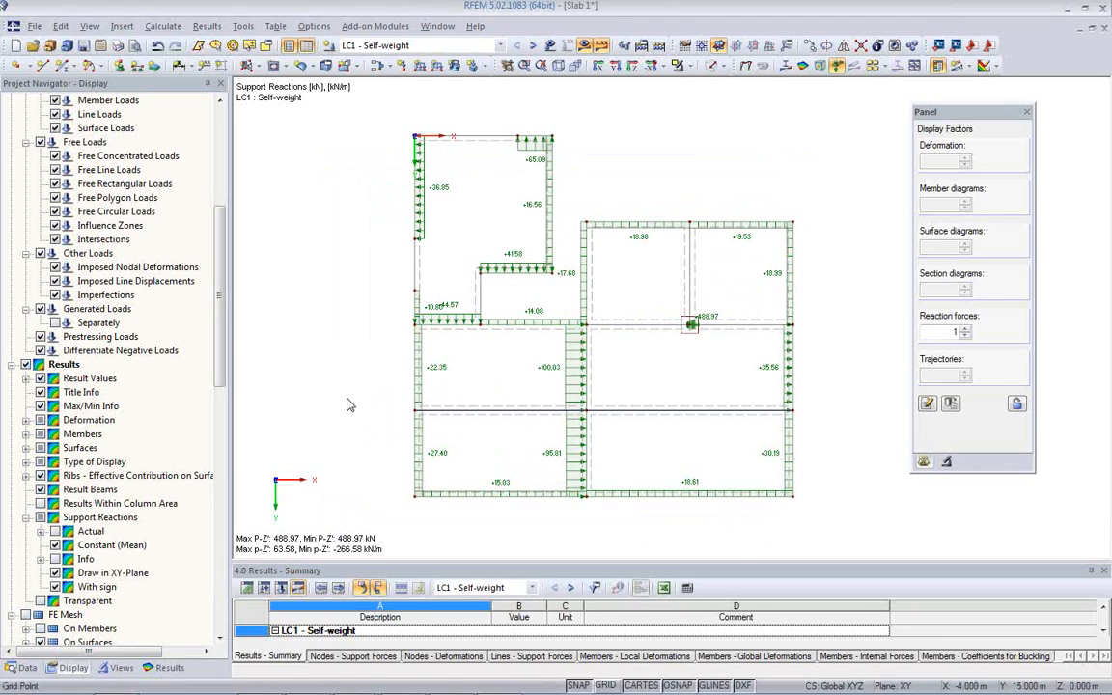
Replace the support reactions with the member internal force diagrams of LC1 in an isometric view of the slab.
{"action": "left_click", "coordinate": [835, 68]}
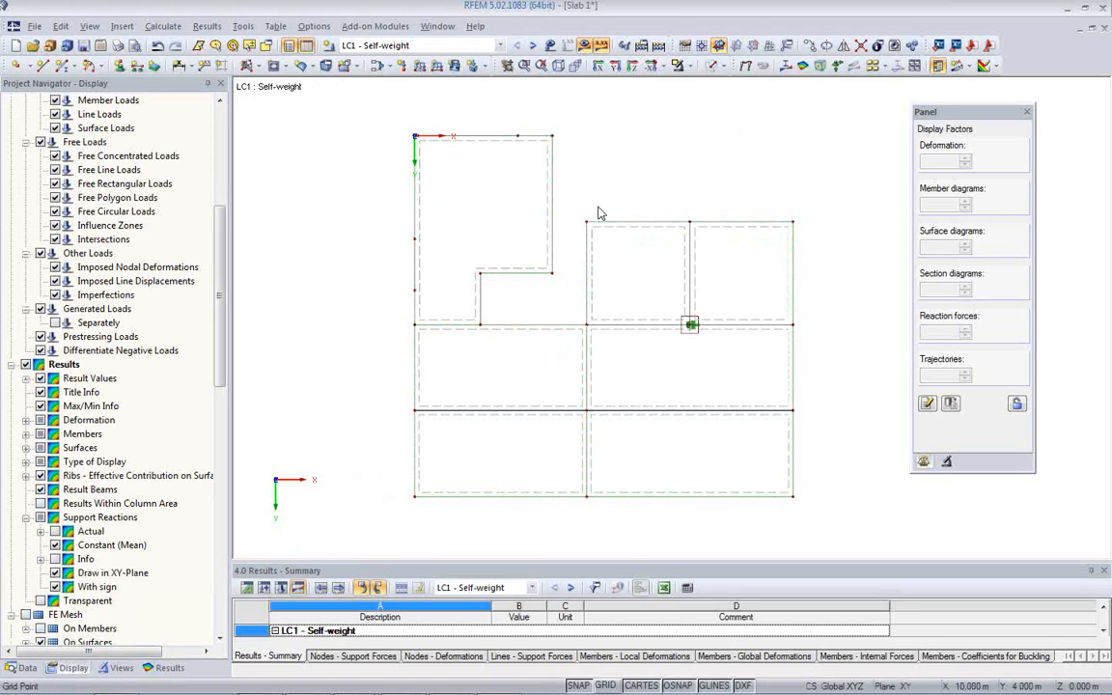
{"action": "left_click", "coordinate": [558, 66]}
{"action": "middle_click_drag", "start_coordinate": [598, 399], "coordinate": [559, 389]}
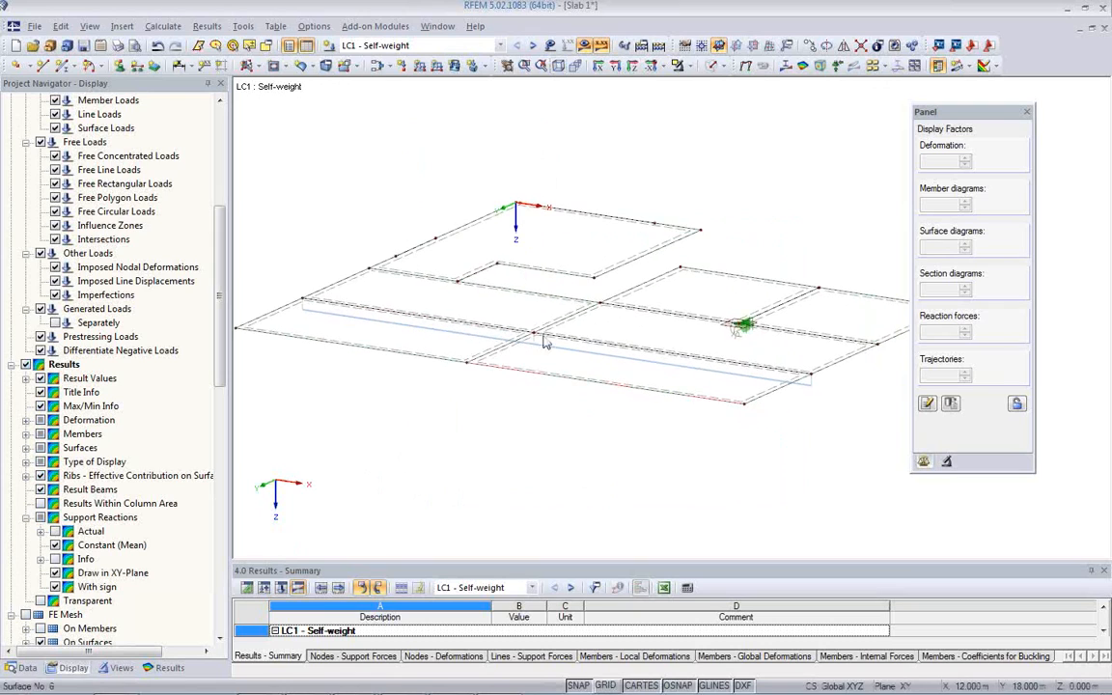
{"action": "left_click", "coordinate": [784, 66]}
{"action": "middle_click_drag", "start_coordinate": [536, 421], "coordinate": [549, 477], "text": "ctrl"}
{"action": "scroll", "coordinate": [625, 450], "scroll_direction": "up", "scroll_amount": 2}
{"action": "middle_click_drag", "start_coordinate": [604, 390], "coordinate": [613, 385]}
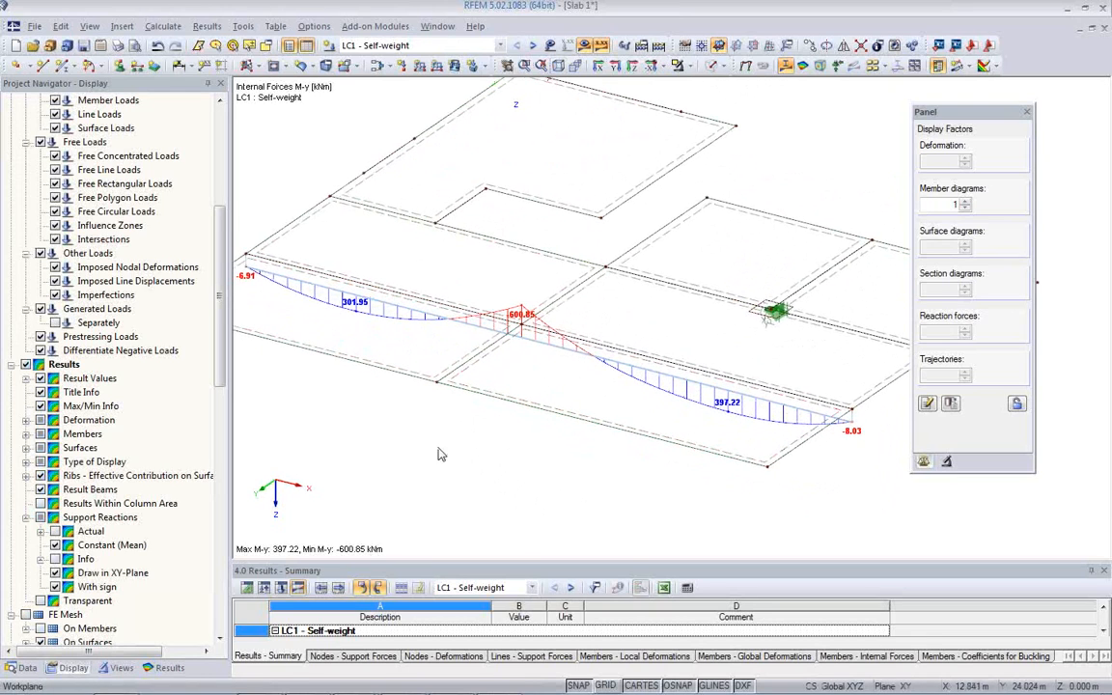
Review the beam's shear force V-z and torsional moment M-T diagrams, and return to the bending moment M-y.
{"action": "left_click", "coordinate": [168, 667]}
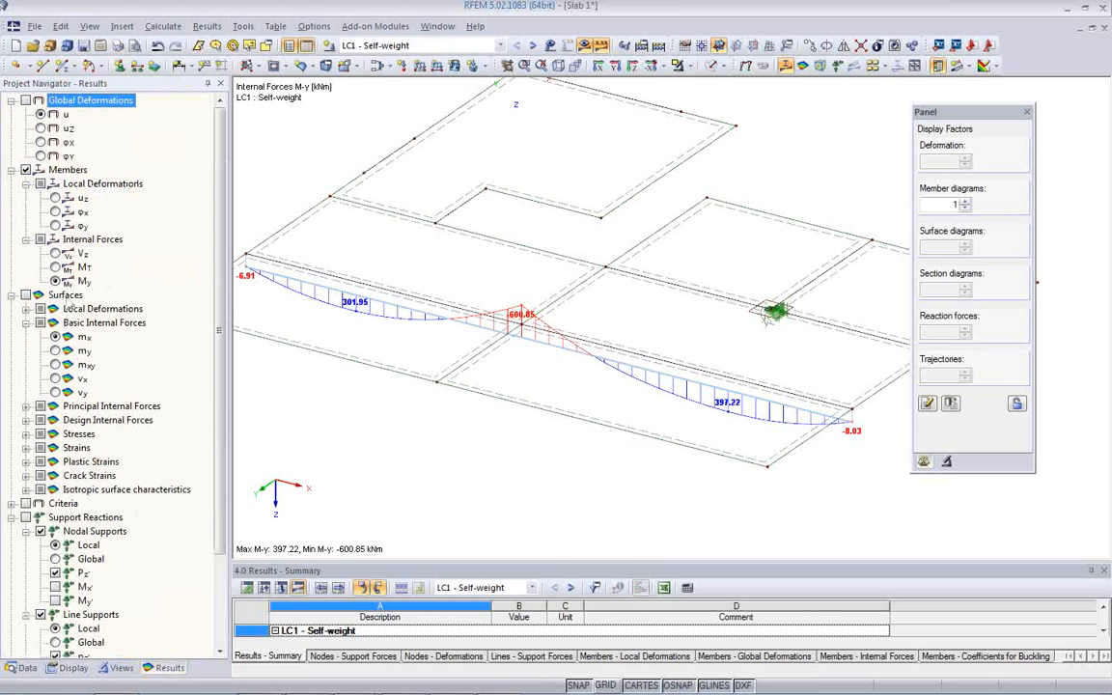
{"action": "left_click", "coordinate": [55, 254]}
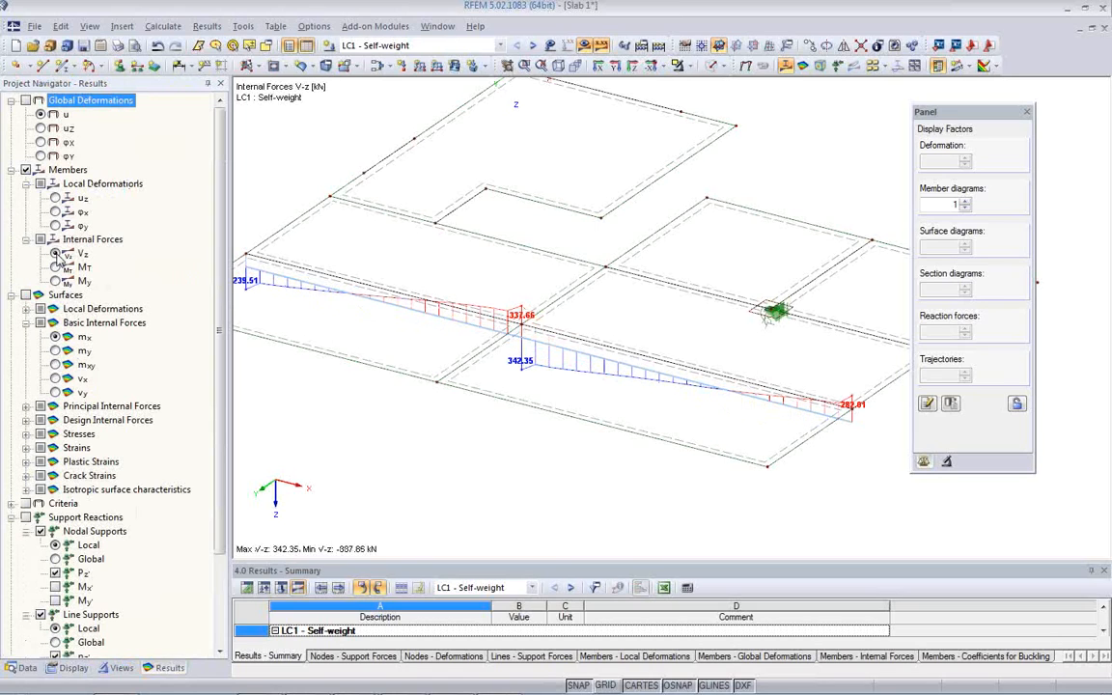
{"action": "left_click", "coordinate": [55, 267]}
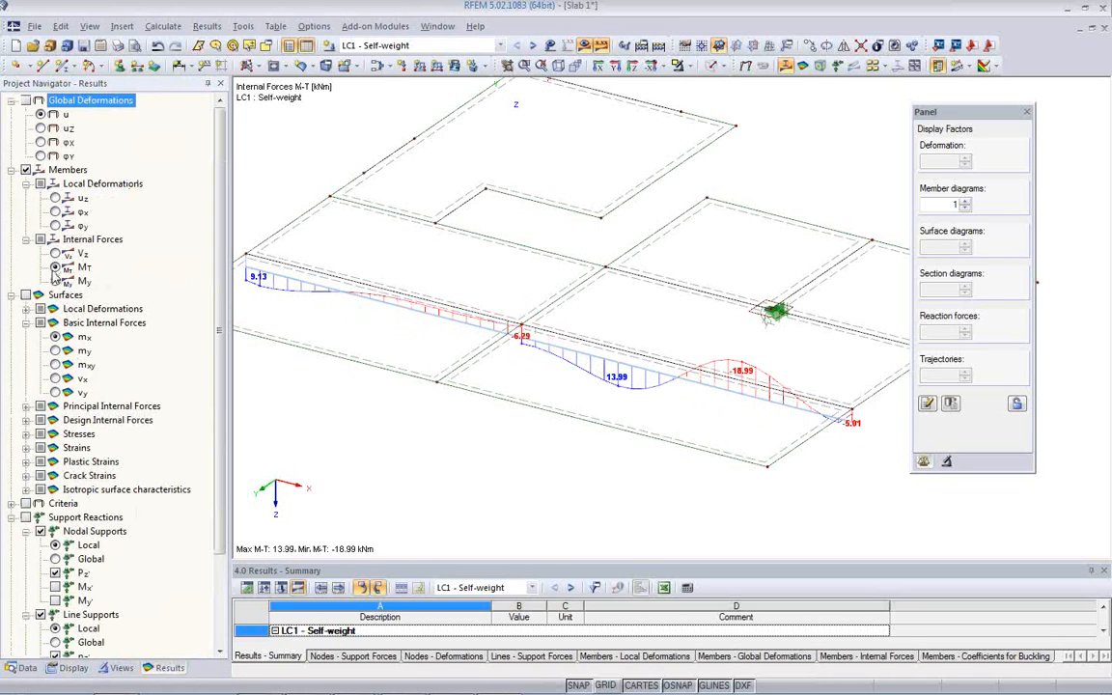
{"action": "left_click", "coordinate": [55, 281]}
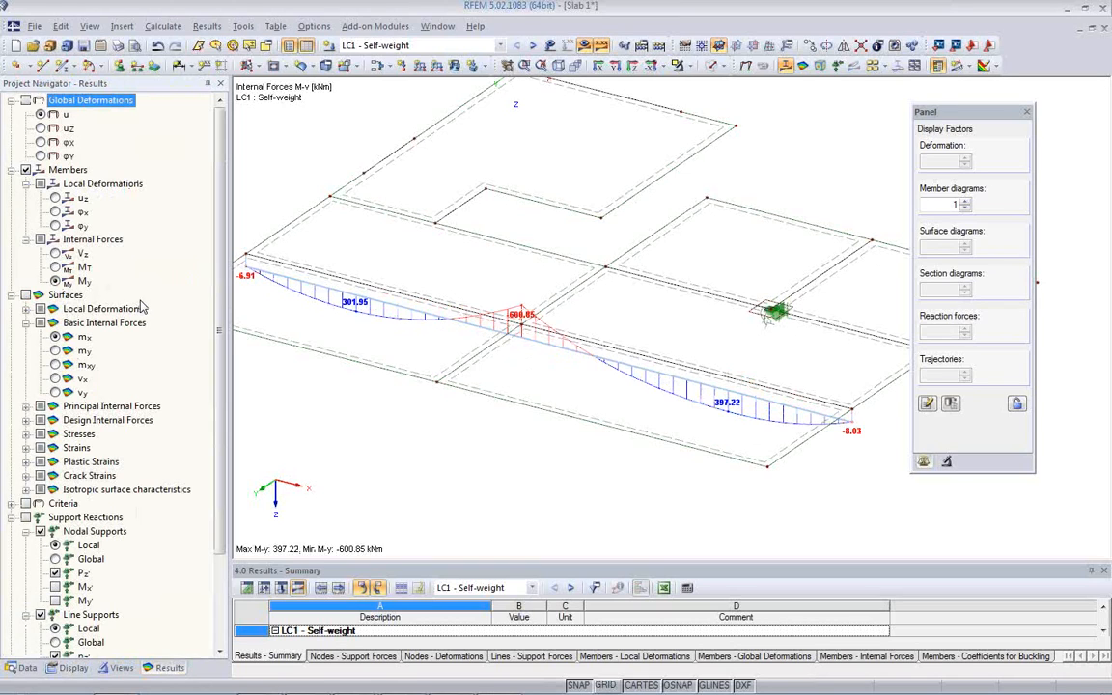
{"action": "middle_click_drag", "start_coordinate": [457, 419], "coordinate": [486, 417]}
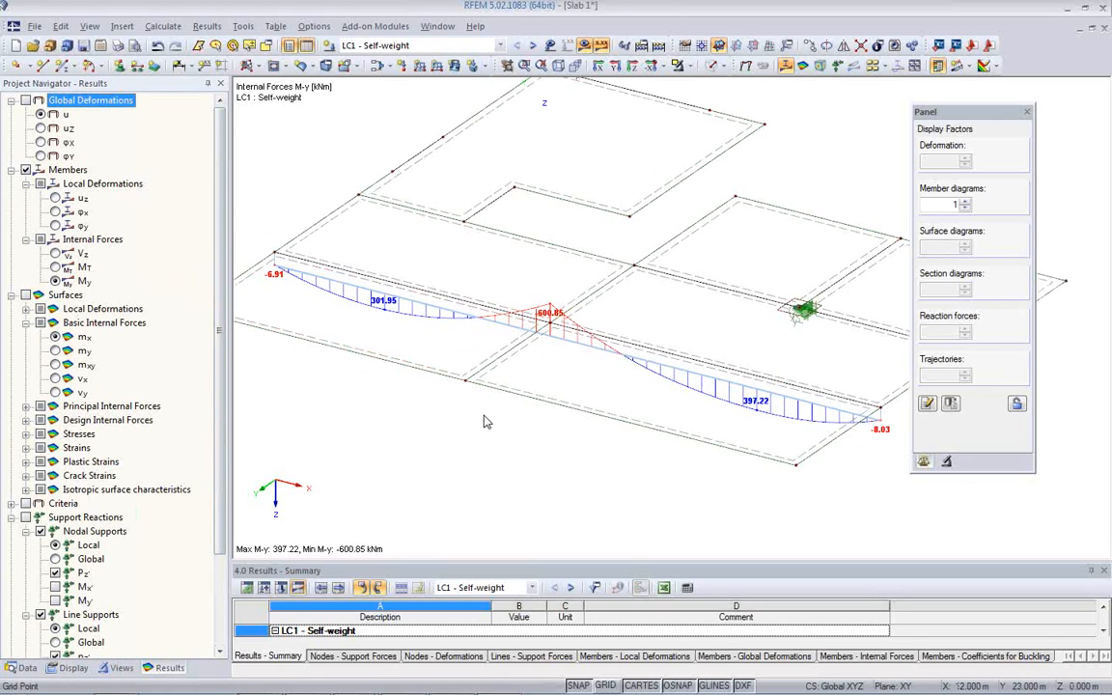
Open the result diagrams of members 1 and 2 and add the shear force V-z diagram.
{"action": "left_click", "coordinate": [444, 308]}
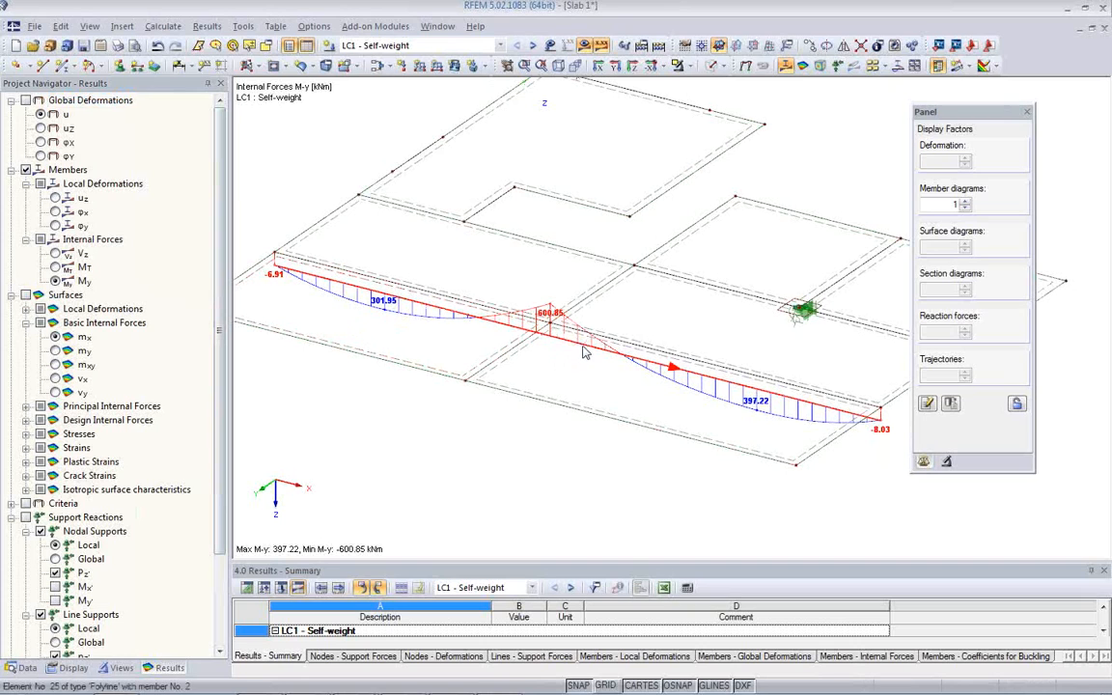
{"action": "right_click", "coordinate": [583, 353]}
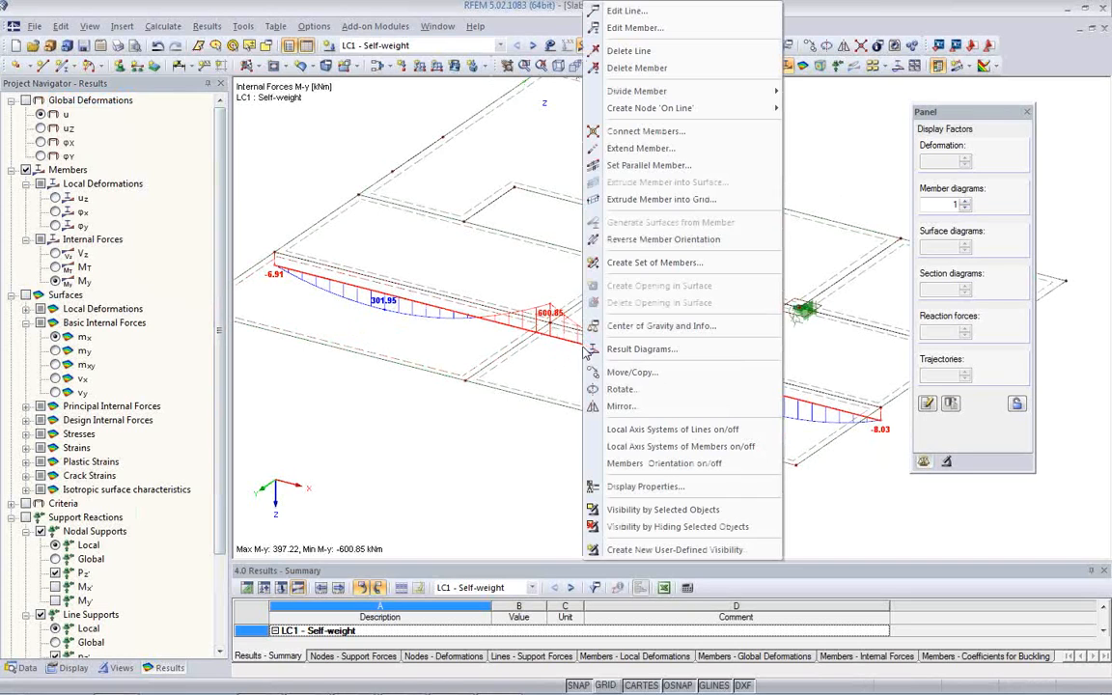
{"action": "left_click", "coordinate": [640, 350]}
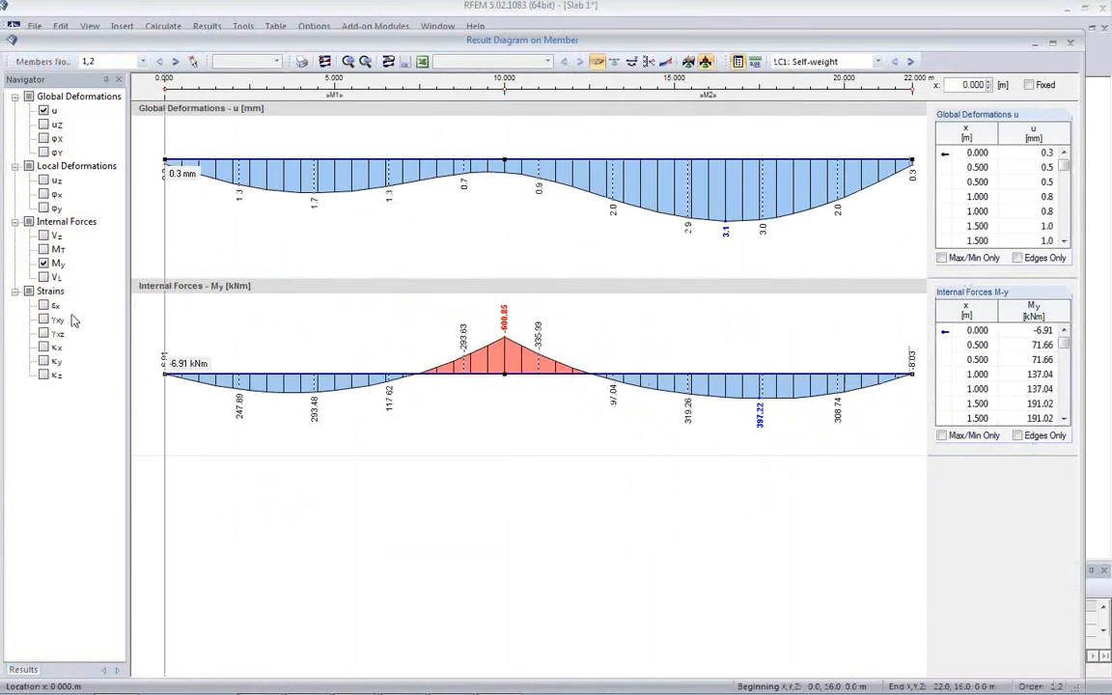
{"action": "left_click", "coordinate": [43, 236]}
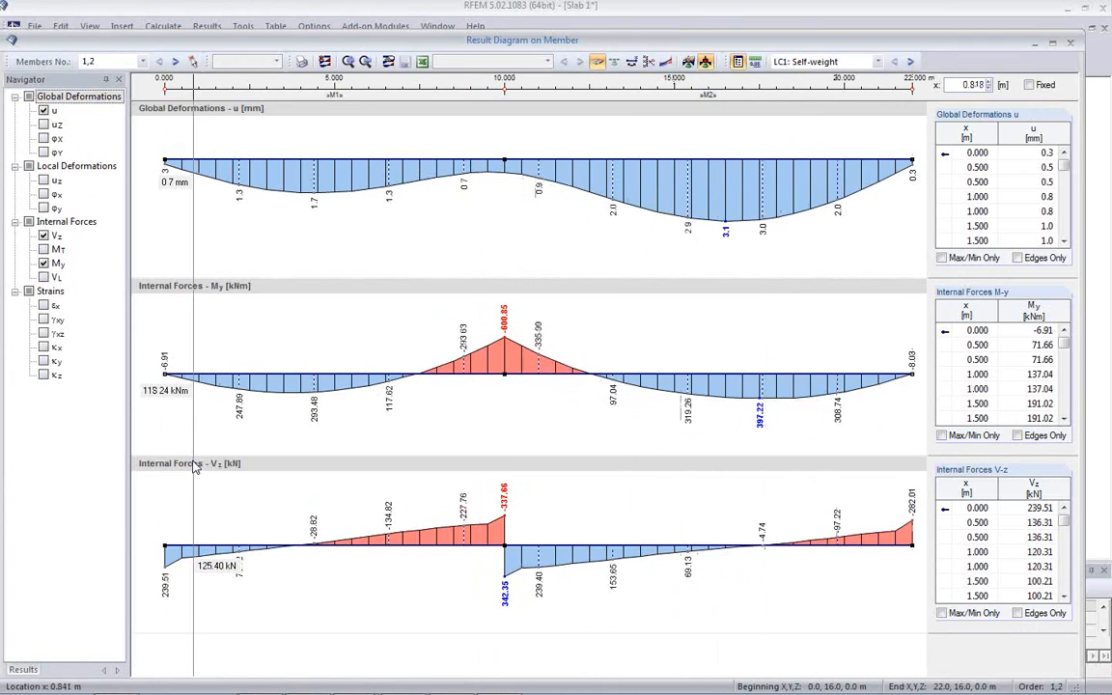
Show the member results for RC5 ULS (STR/GEO), hiding the global deformation u and adding the torsional moment M-T.
{"action": "left_click", "coordinate": [877, 62]}
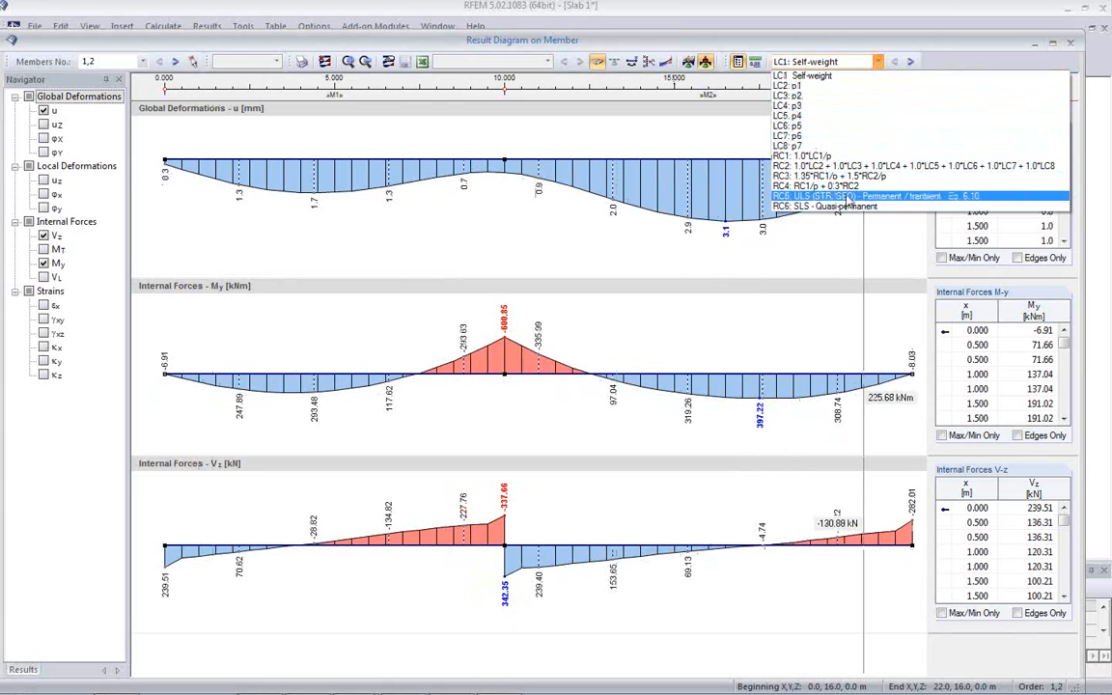
{"action": "left_click", "coordinate": [848, 197]}
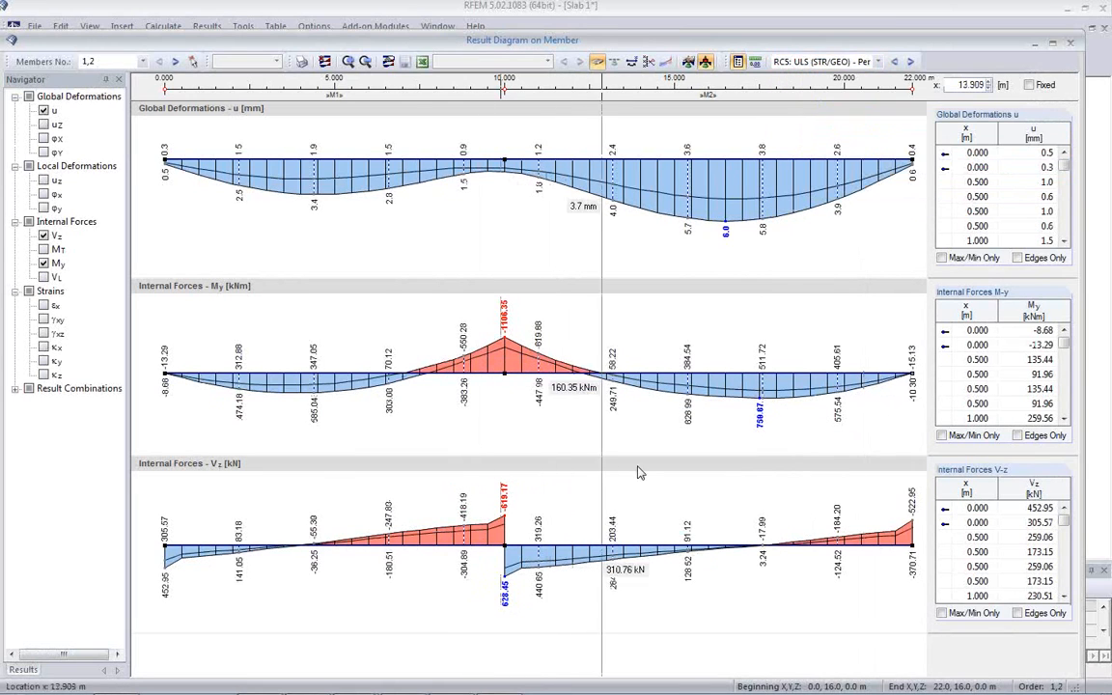
{"action": "left_click", "coordinate": [44, 111]}
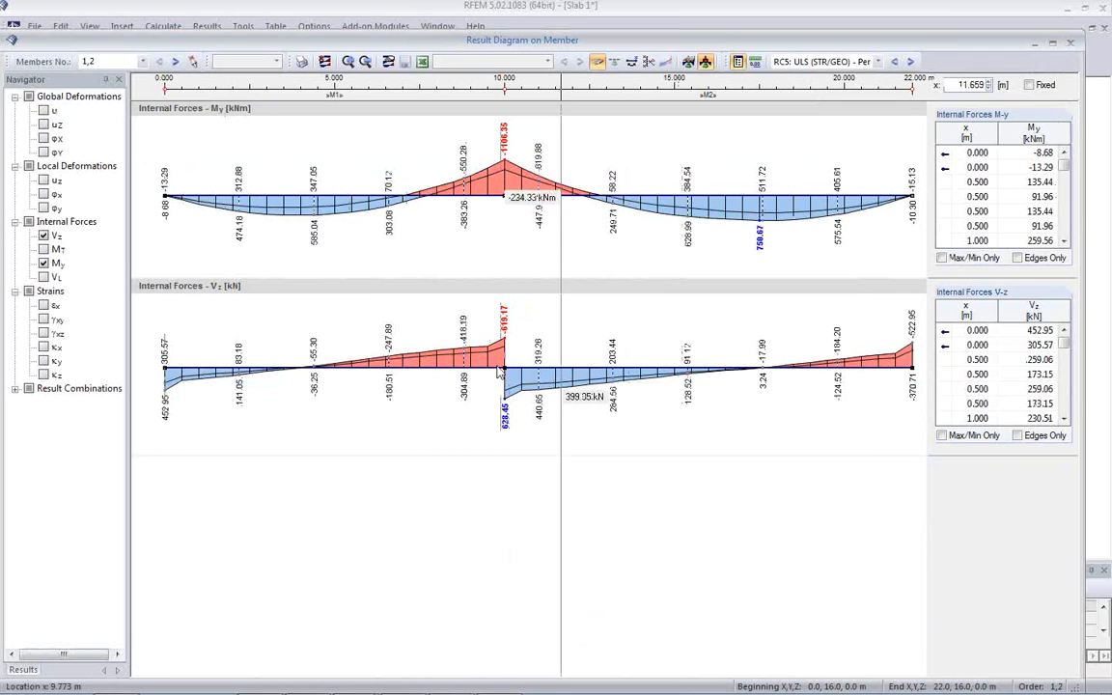
{"action": "left_click", "coordinate": [43, 262]}
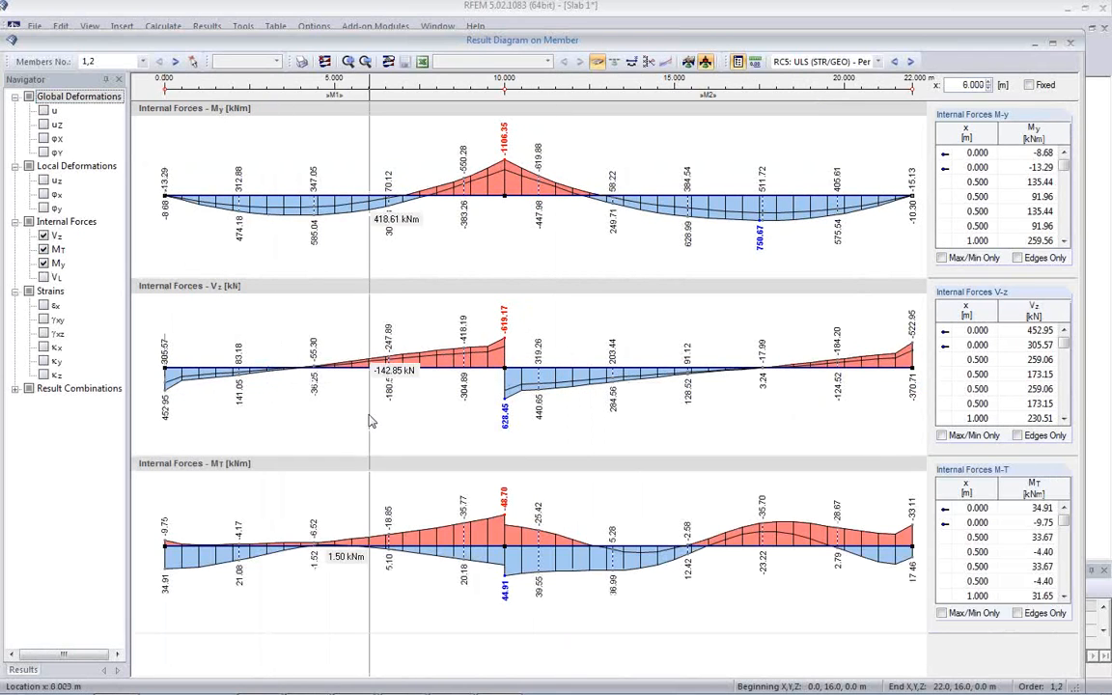
Print the member result diagrams to report PR1 with a height of 100% of the page and close the diagram window.
{"action": "left_click", "coordinate": [301, 60]}
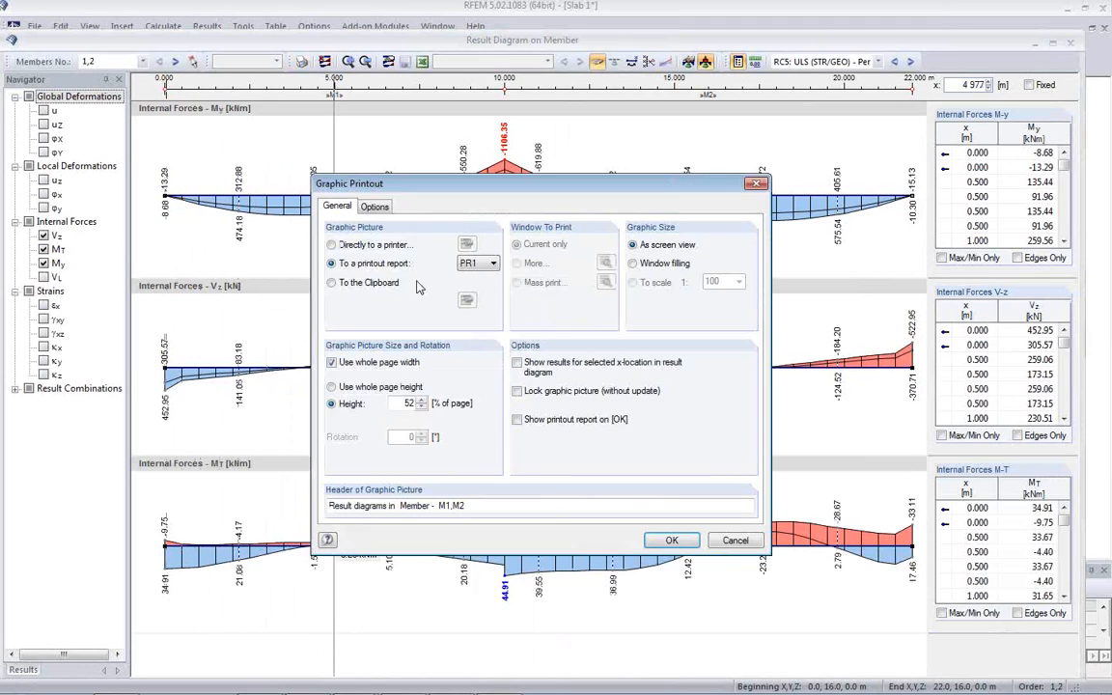
{"action": "double_click", "coordinate": [408, 403]}
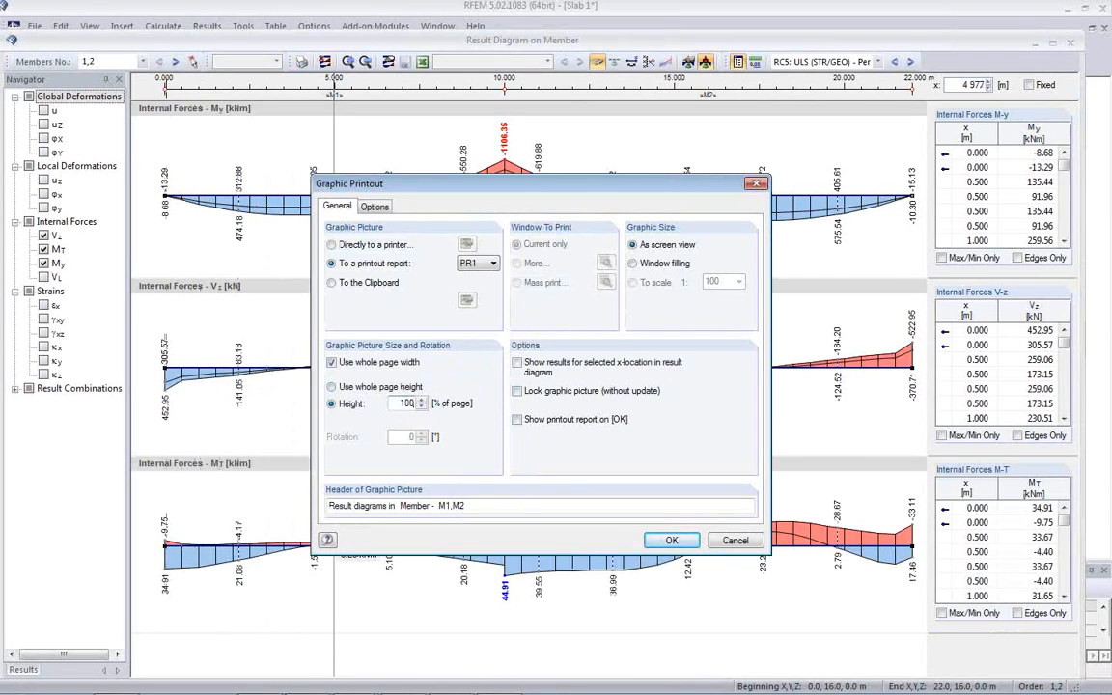
{"action": "left_click", "coordinate": [673, 542]}
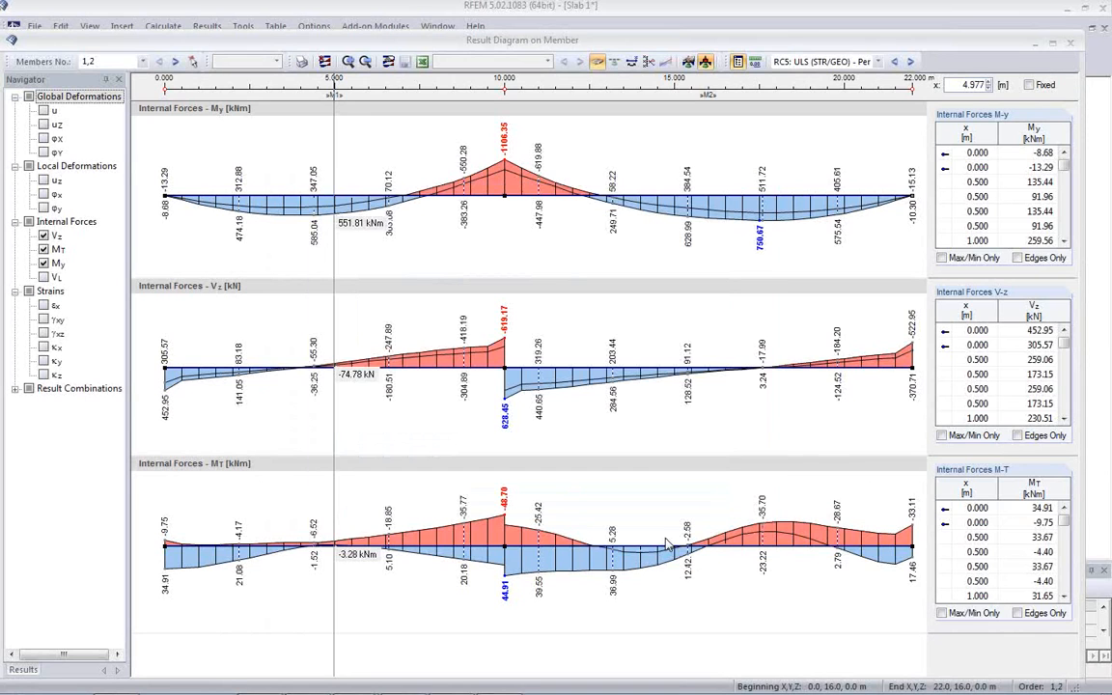
{"action": "left_click", "coordinate": [1071, 43]}
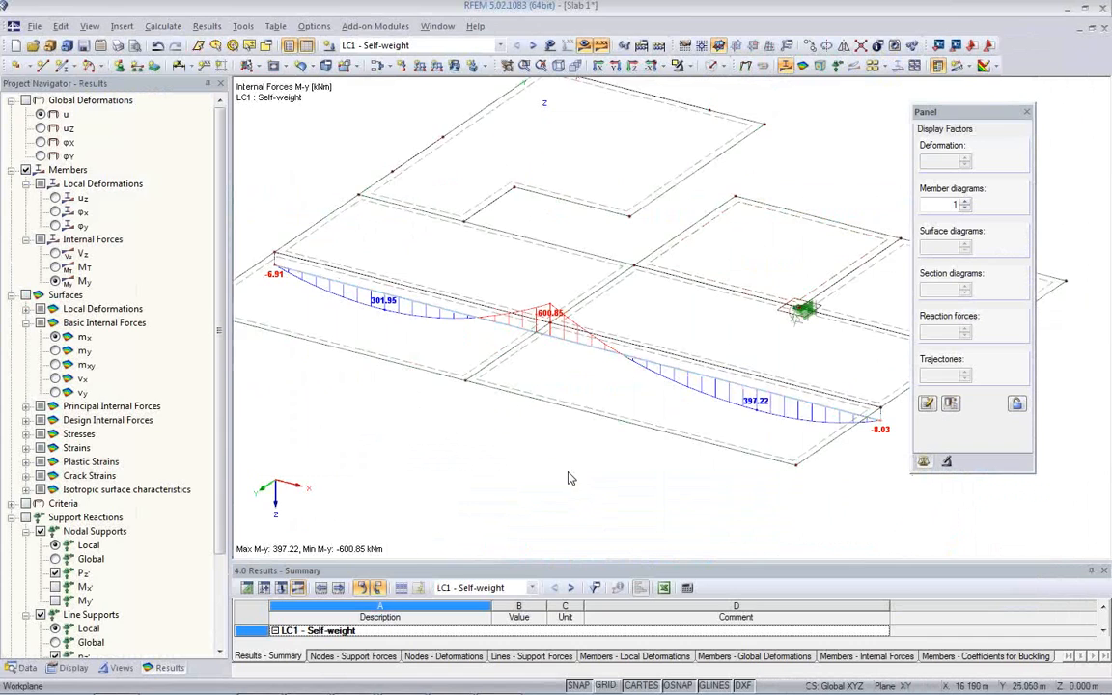
Turn off the member internal force diagram in the model view and review the available load cases and combinations.
{"action": "scroll", "coordinate": [570, 478], "scroll_direction": "down", "scroll_amount": 2}
{"action": "left_click", "coordinate": [789, 69]}
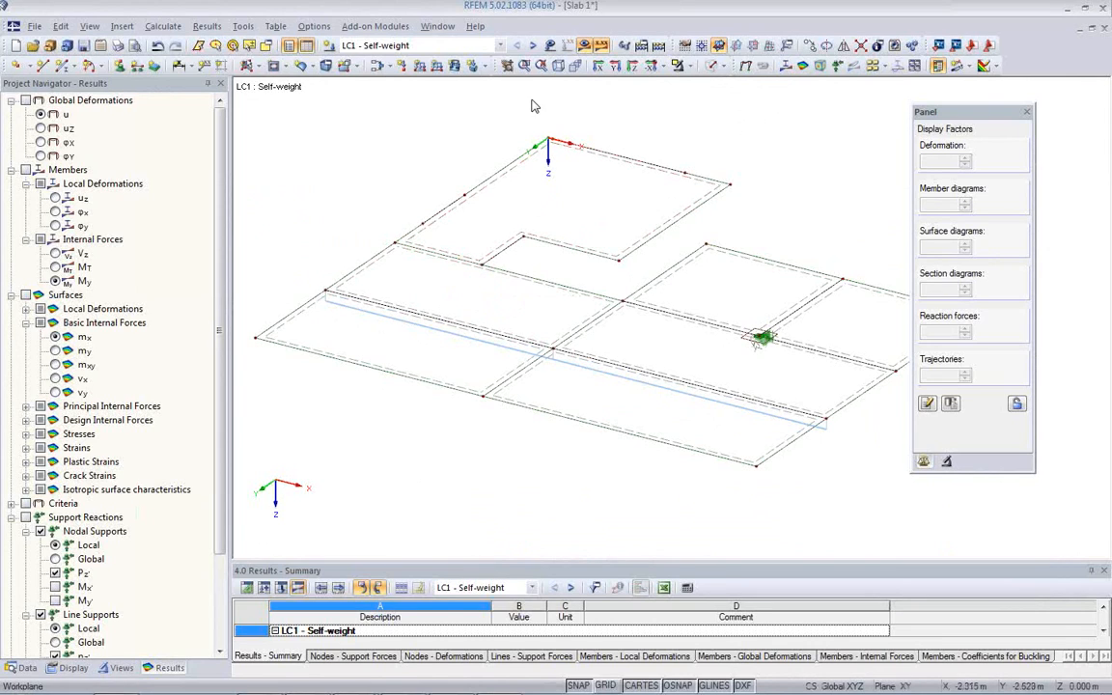
{"action": "left_click", "coordinate": [453, 46]}
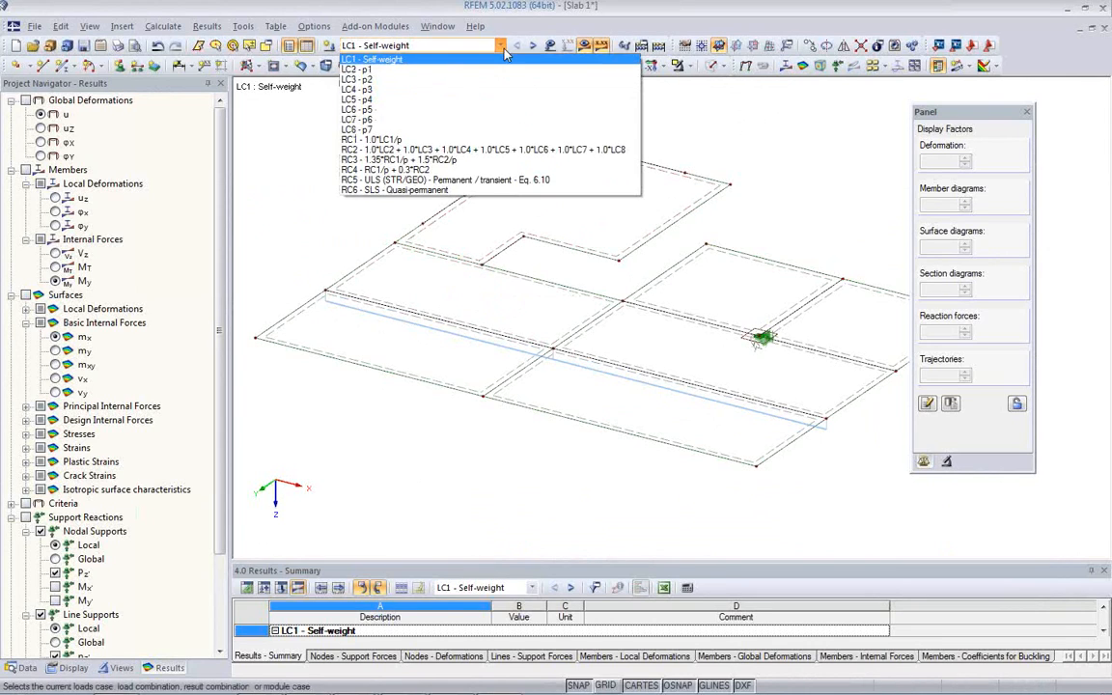
{"action": "left_click", "coordinate": [879, 157]}
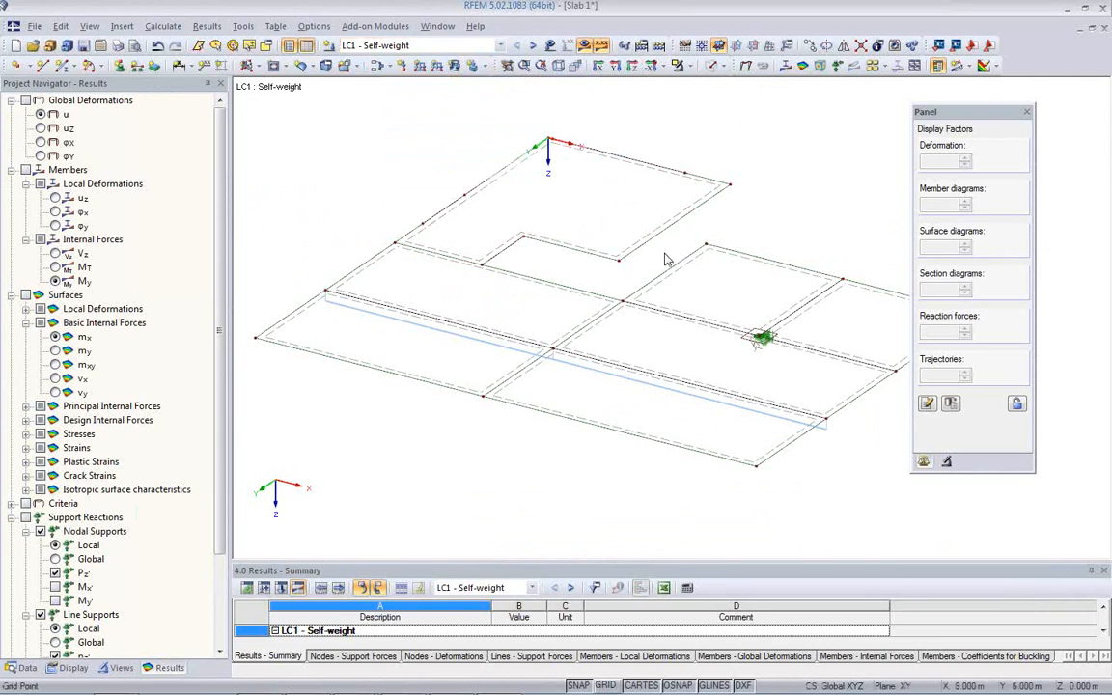
Open the RF-CONCRETE Surfaces module, add RC5 to the ultimate limit state design and choose the CEN national annex.
{"action": "left_click", "coordinate": [23, 668]}
{"action": "scroll", "coordinate": [116, 366], "scroll_direction": "down", "scroll_amount": 5}
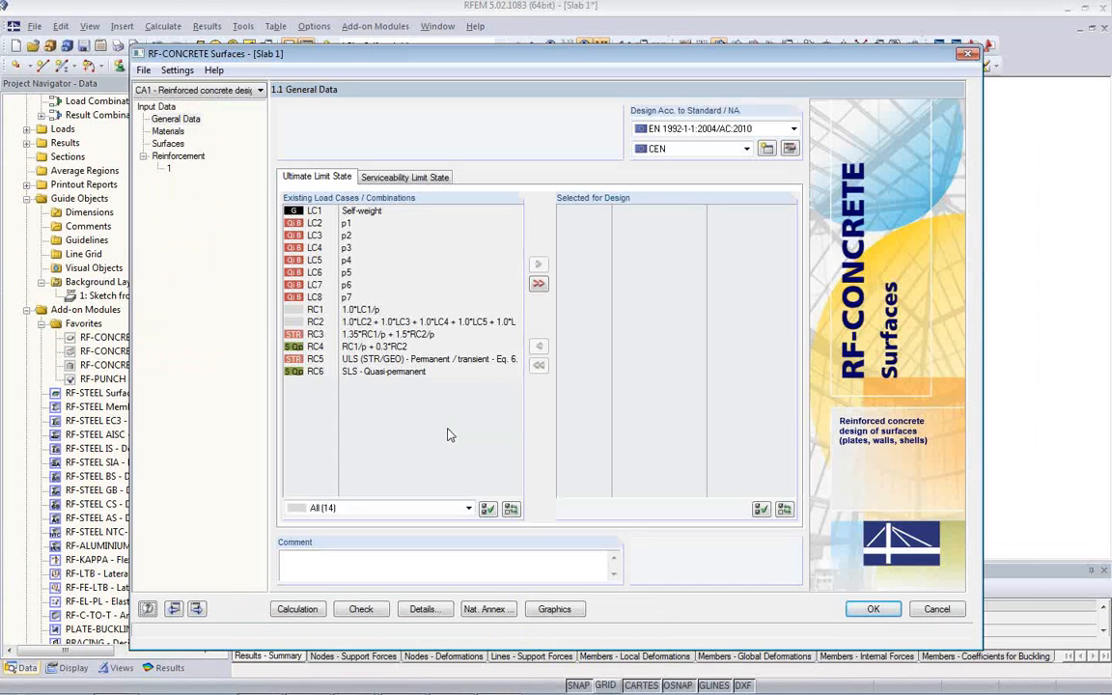
{"action": "double_click", "coordinate": [370, 360]}
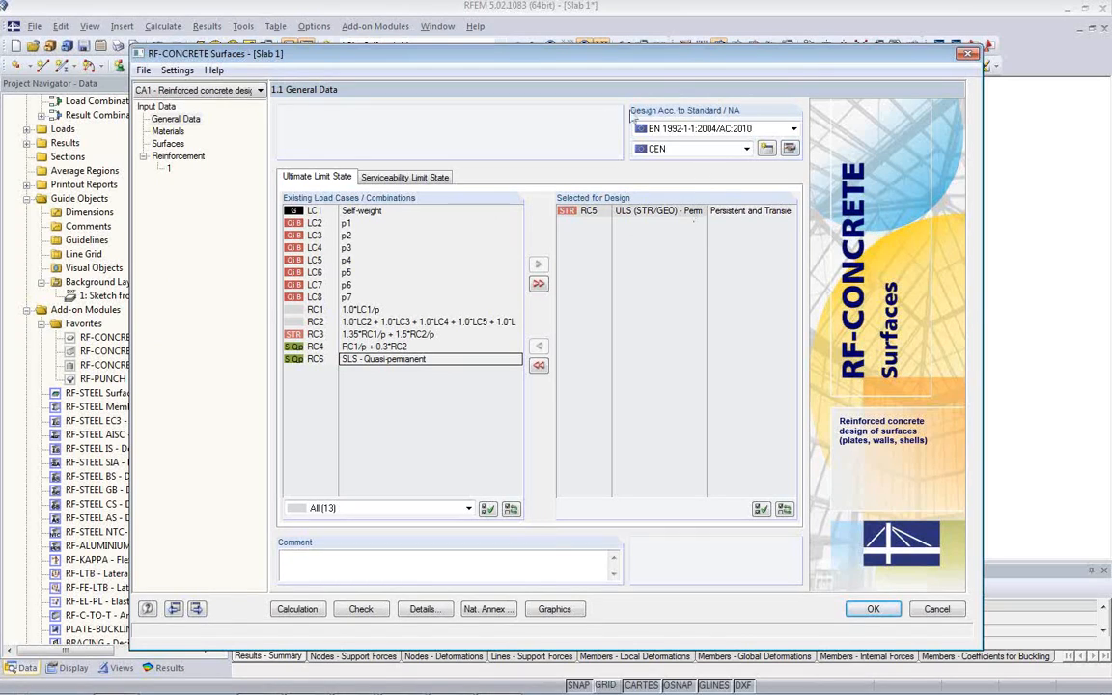
{"action": "left_click", "coordinate": [746, 149]}
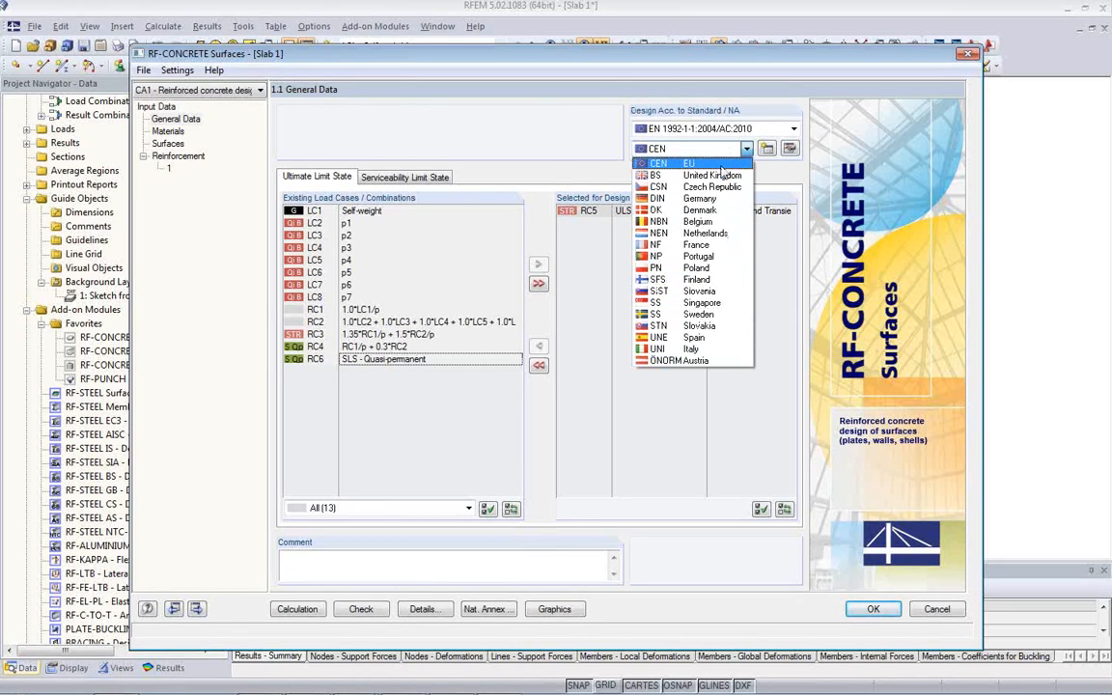
{"action": "left_click", "coordinate": [719, 164]}
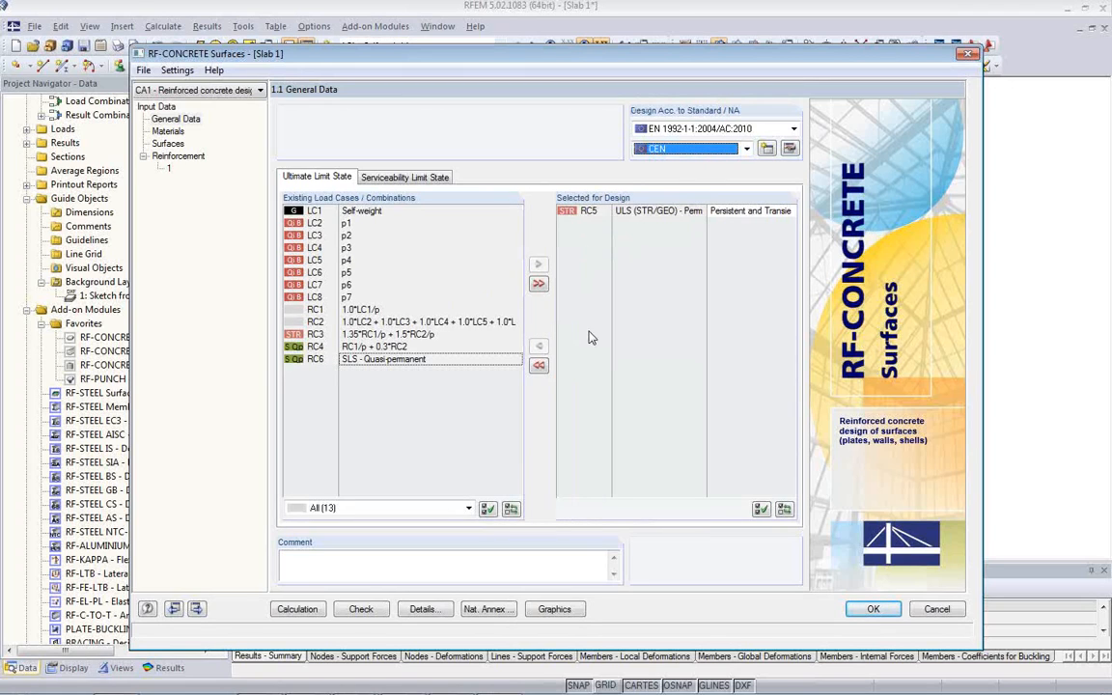
Add the quasi-permanent combination RC6 to the serviceability limit state design and review the material properties.
{"action": "left_click", "coordinate": [410, 179]}
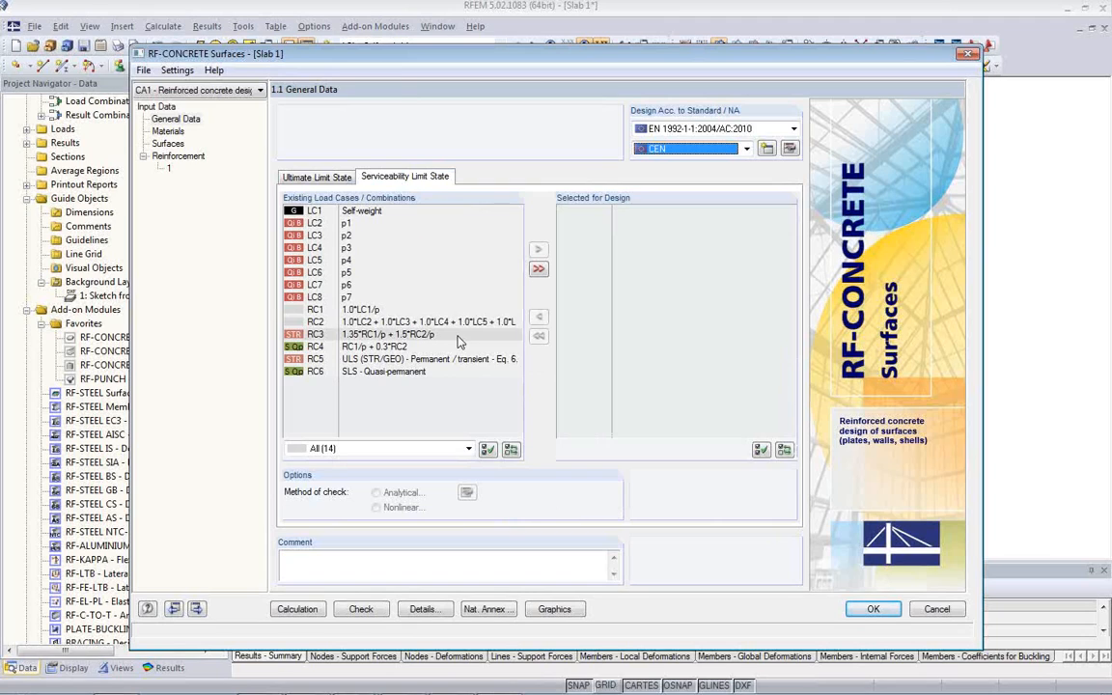
{"action": "double_click", "coordinate": [457, 369]}
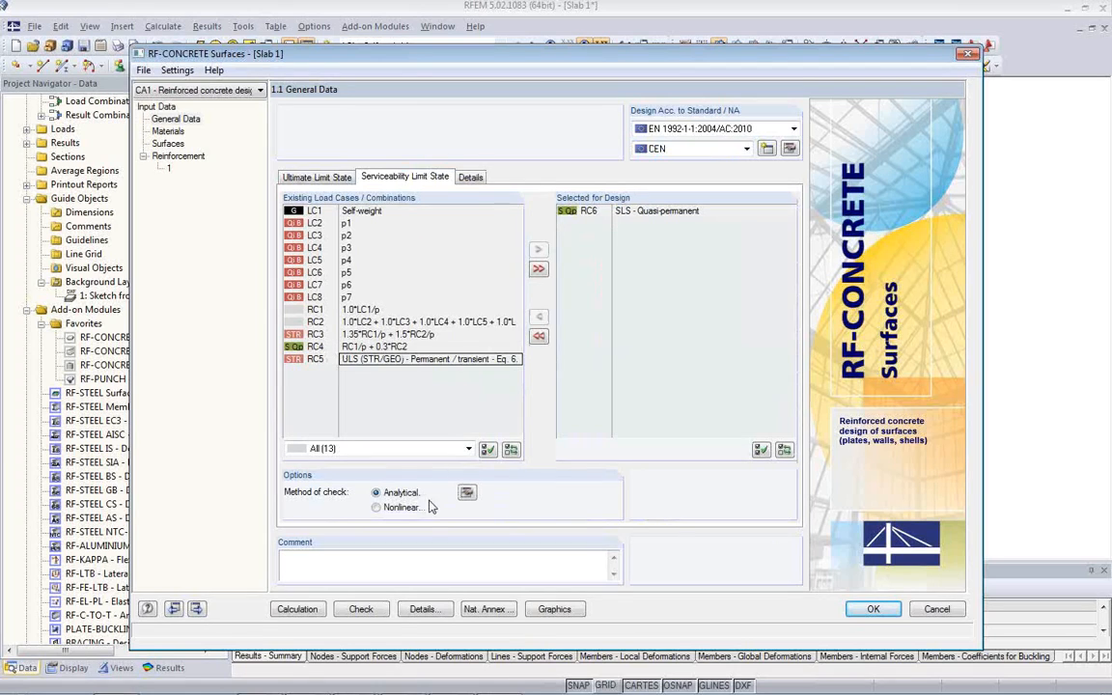
{"action": "left_click", "coordinate": [167, 131]}
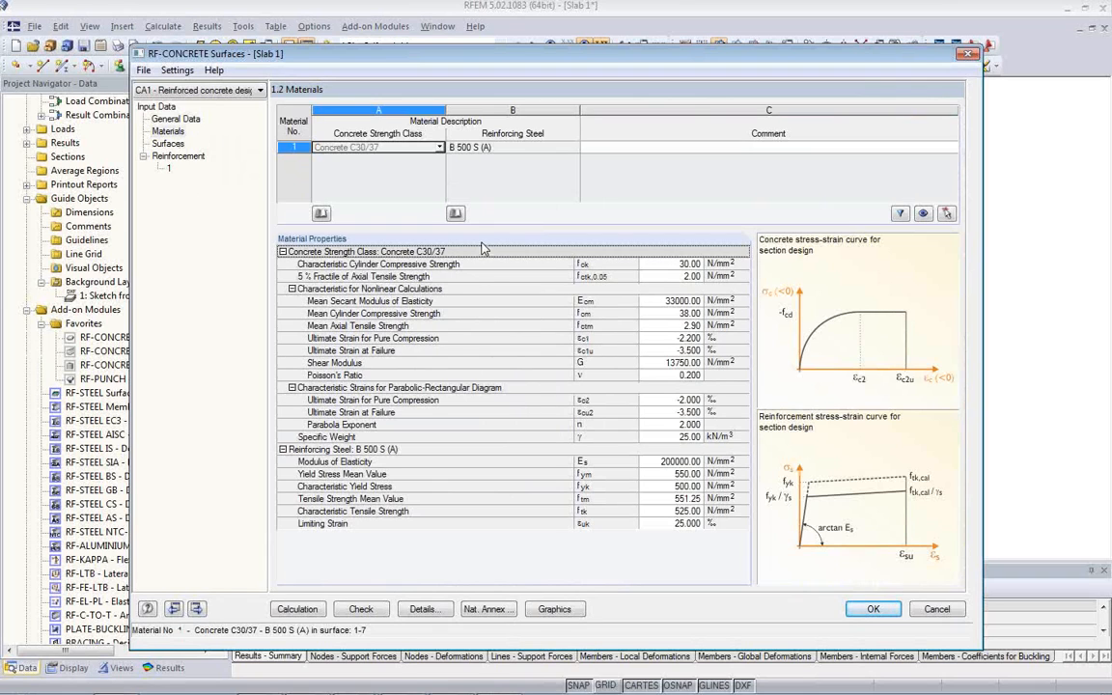
Set the allowable crack width of all surfaces to 0.400 mm for both top and bottom.
{"action": "left_click", "coordinate": [168, 142]}
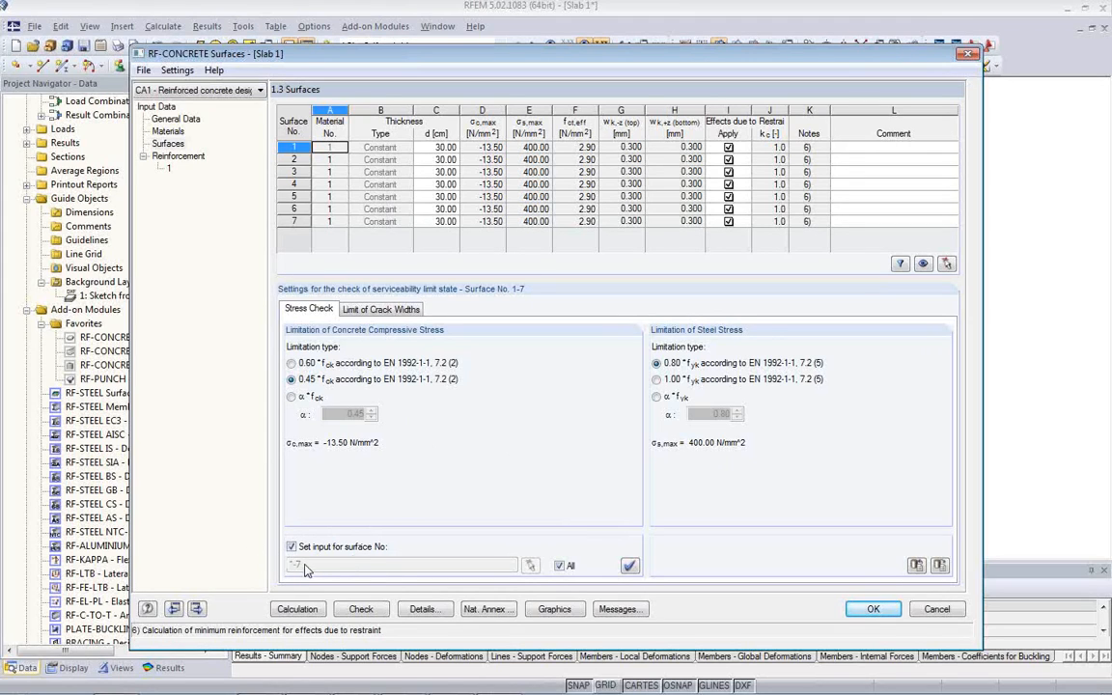
{"action": "left_click", "coordinate": [359, 308]}
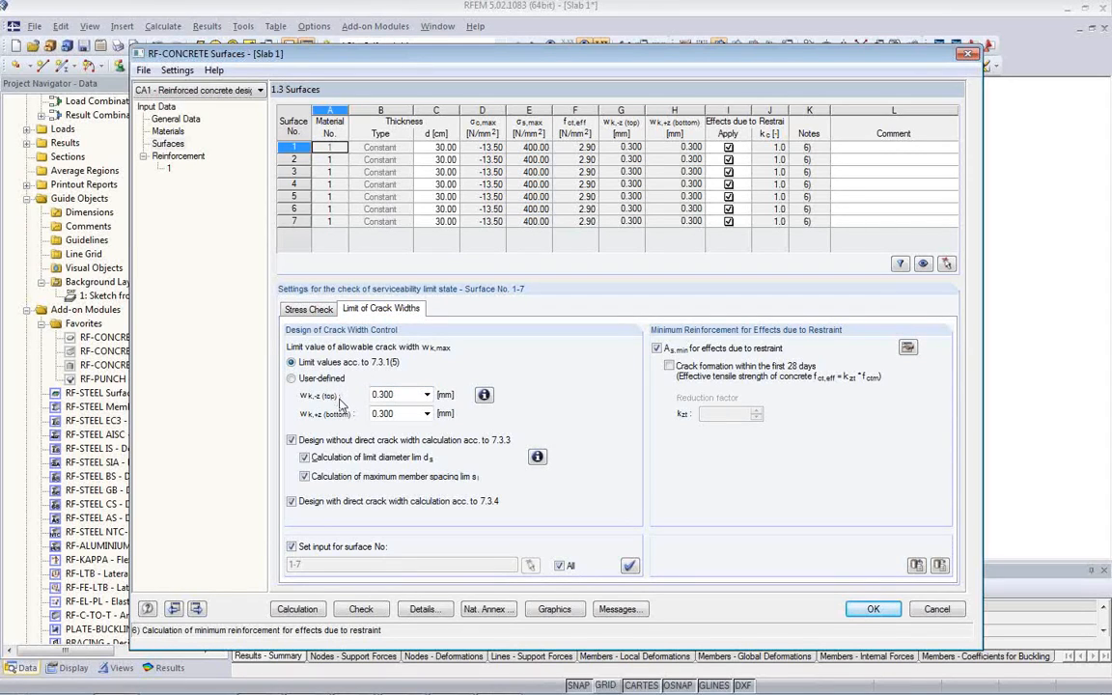
{"action": "left_click", "coordinate": [427, 396]}
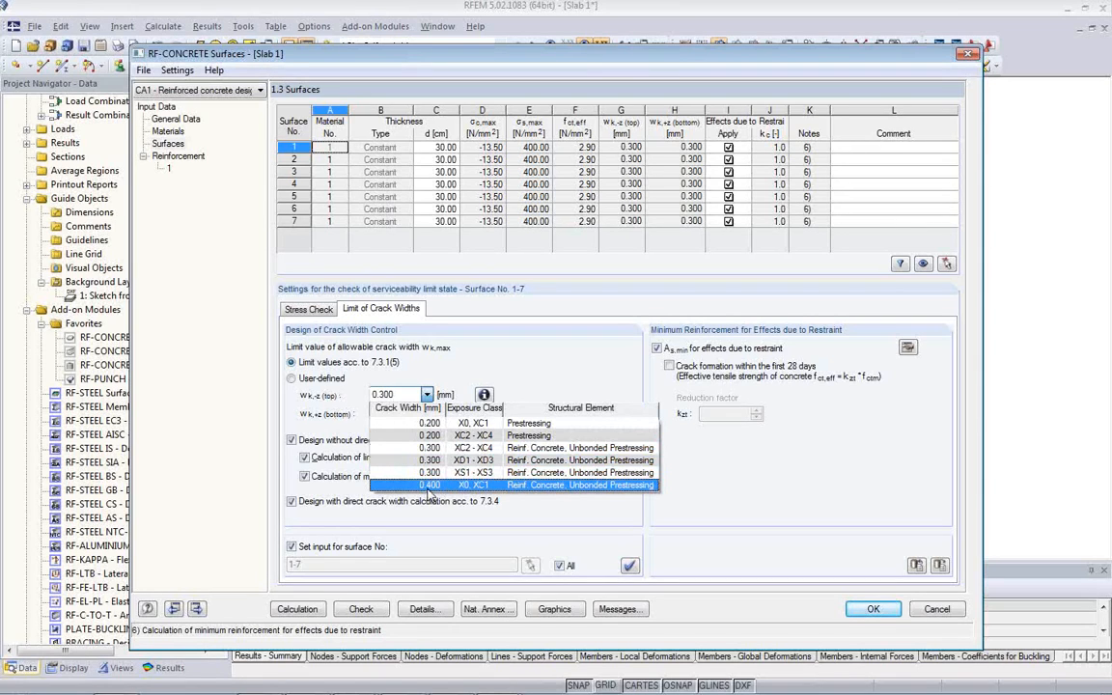
{"action": "left_click", "coordinate": [430, 487]}
{"action": "left_click", "coordinate": [426, 413]}
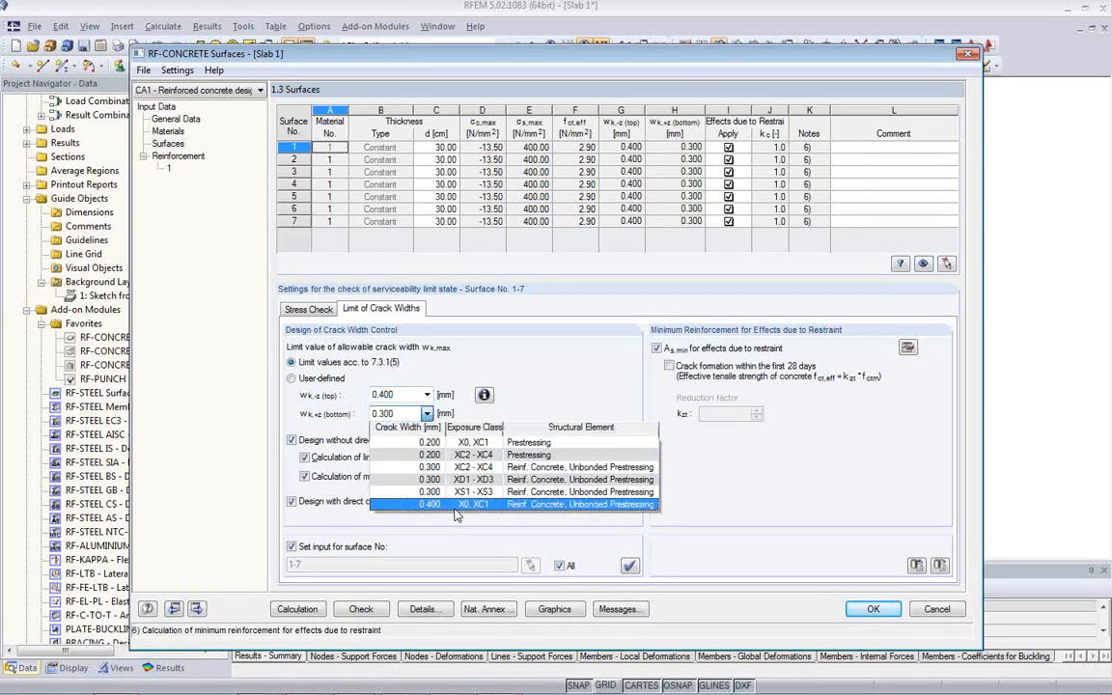
{"action": "left_click", "coordinate": [461, 506]}
{"action": "left_click", "coordinate": [427, 394]}
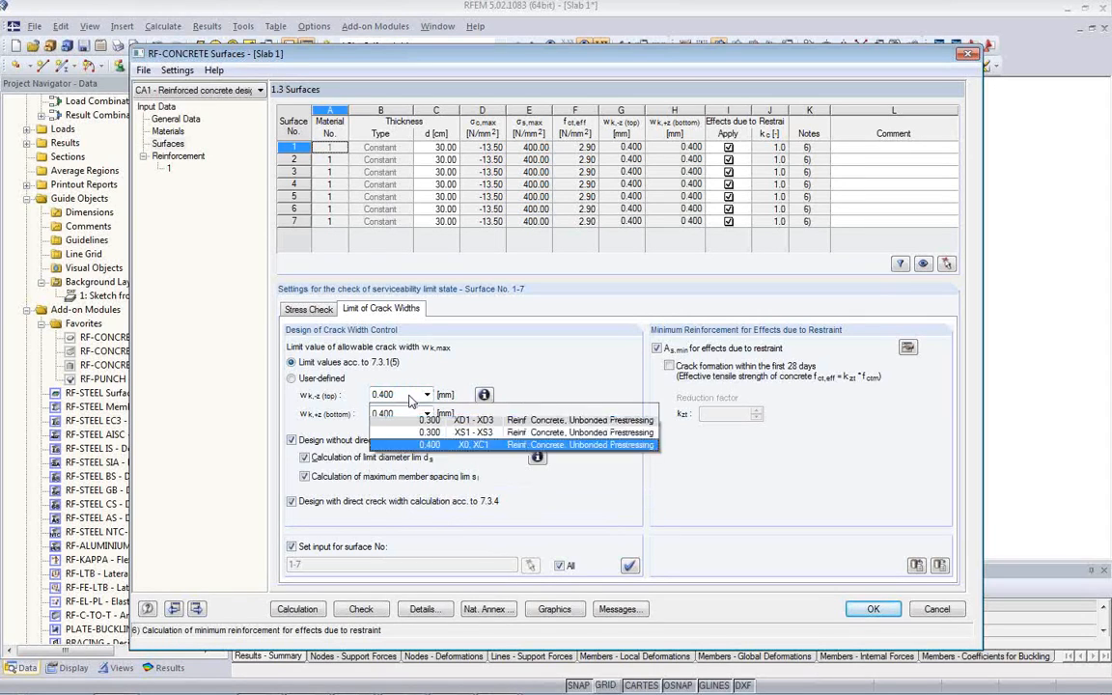
{"action": "left_click", "coordinate": [422, 486]}
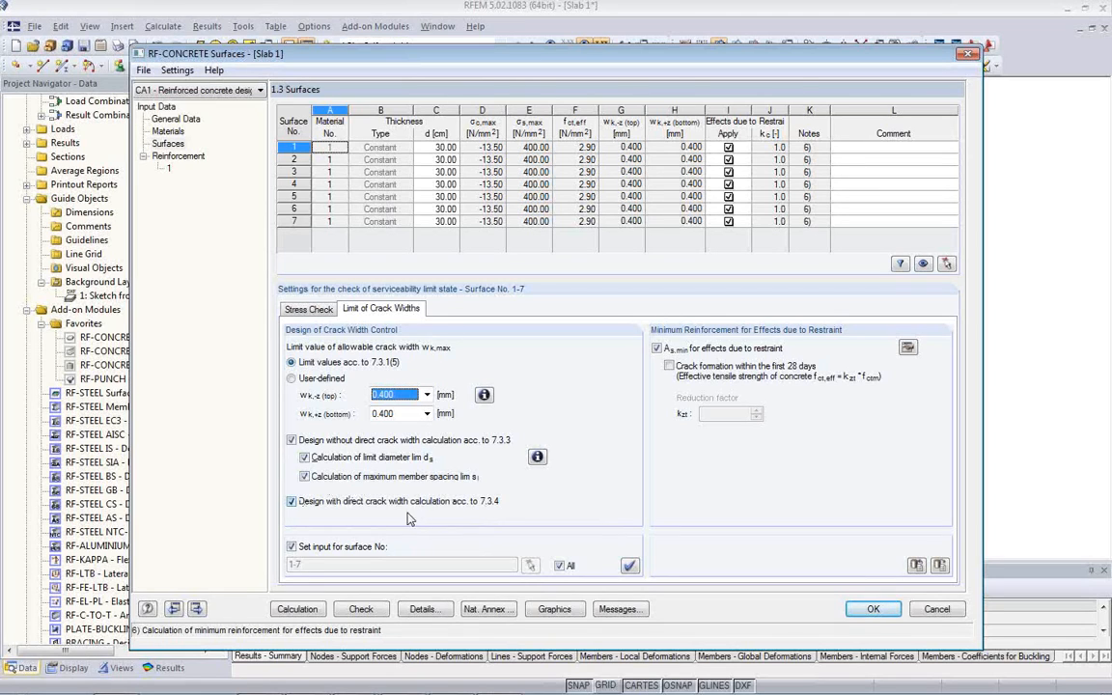
Disable the crack design without direct calculation to 7.3.3 and the minimum reinforcement for effects due to restraint, checking the stress limits.
{"action": "left_click", "coordinate": [291, 440]}
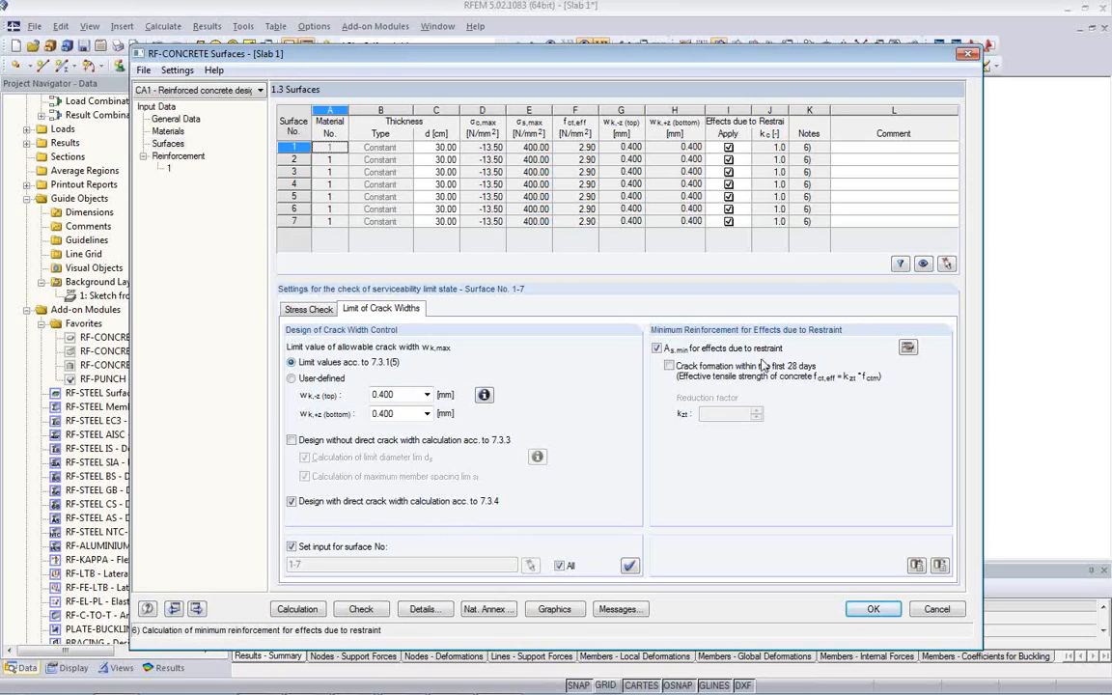
{"action": "left_click", "coordinate": [656, 349]}
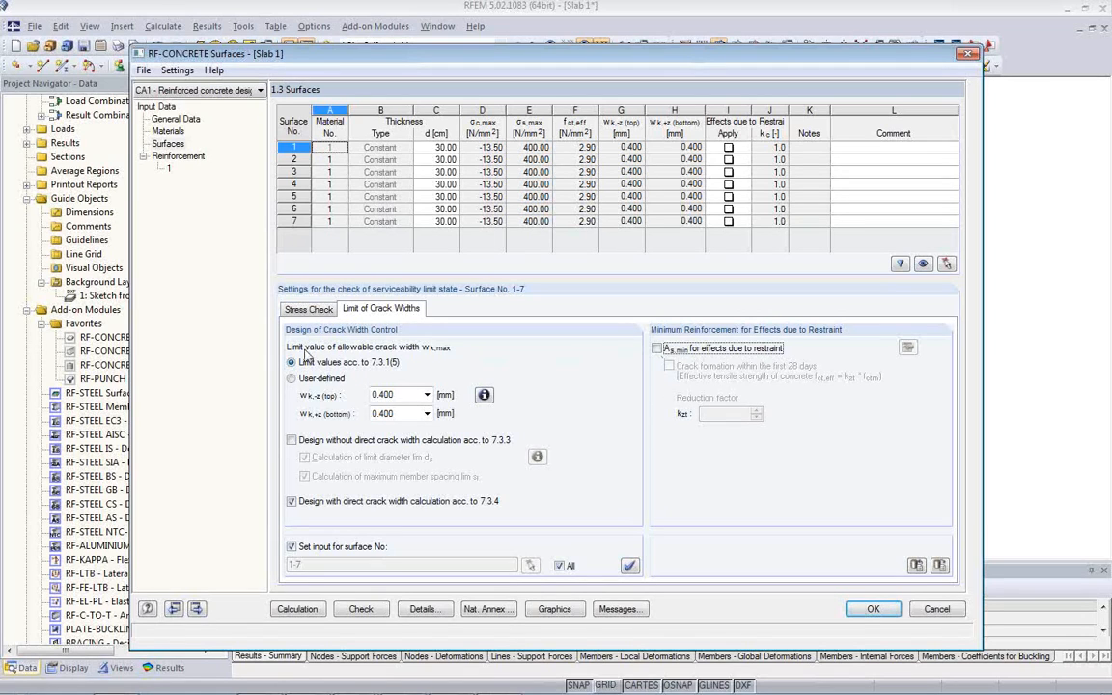
{"action": "left_click", "coordinate": [293, 314]}
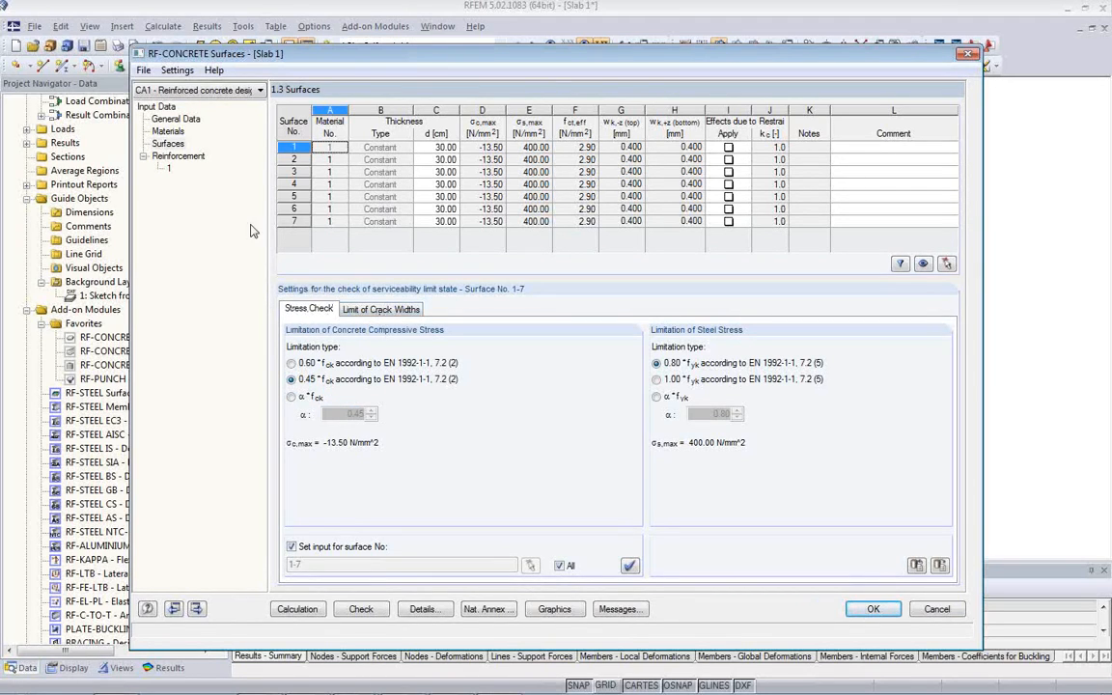
Define the basic reinforcement's concrete cover according to the standard with exposure class XC1, keeping the top settings identical to the bottom.
{"action": "left_click", "coordinate": [166, 158]}
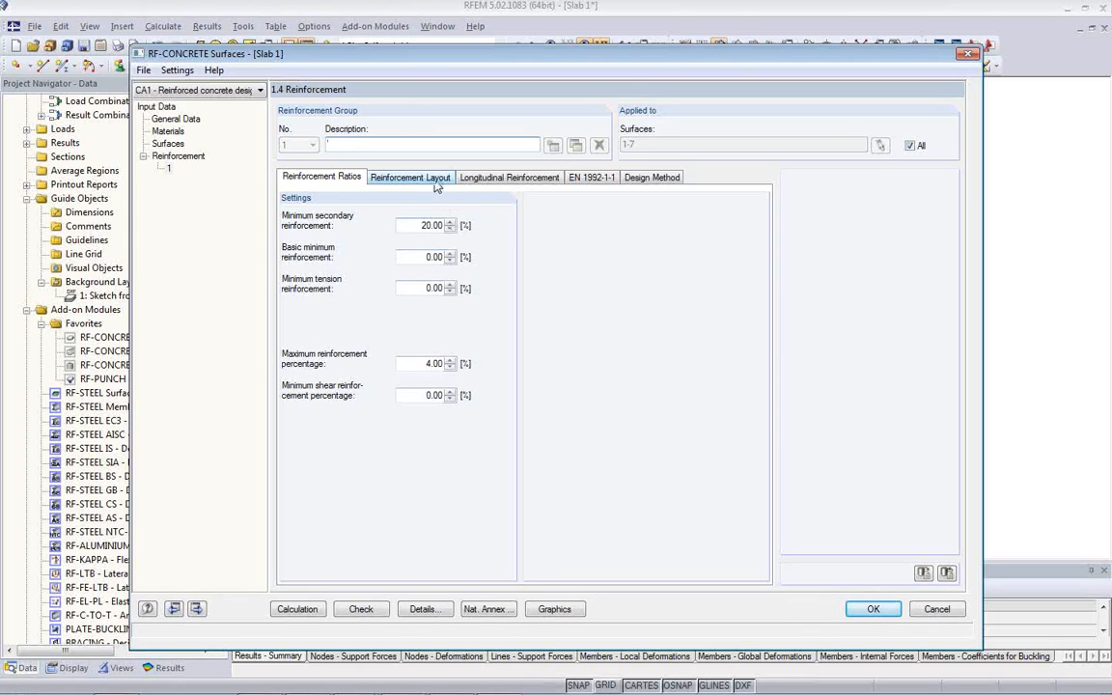
{"action": "left_click", "coordinate": [404, 177]}
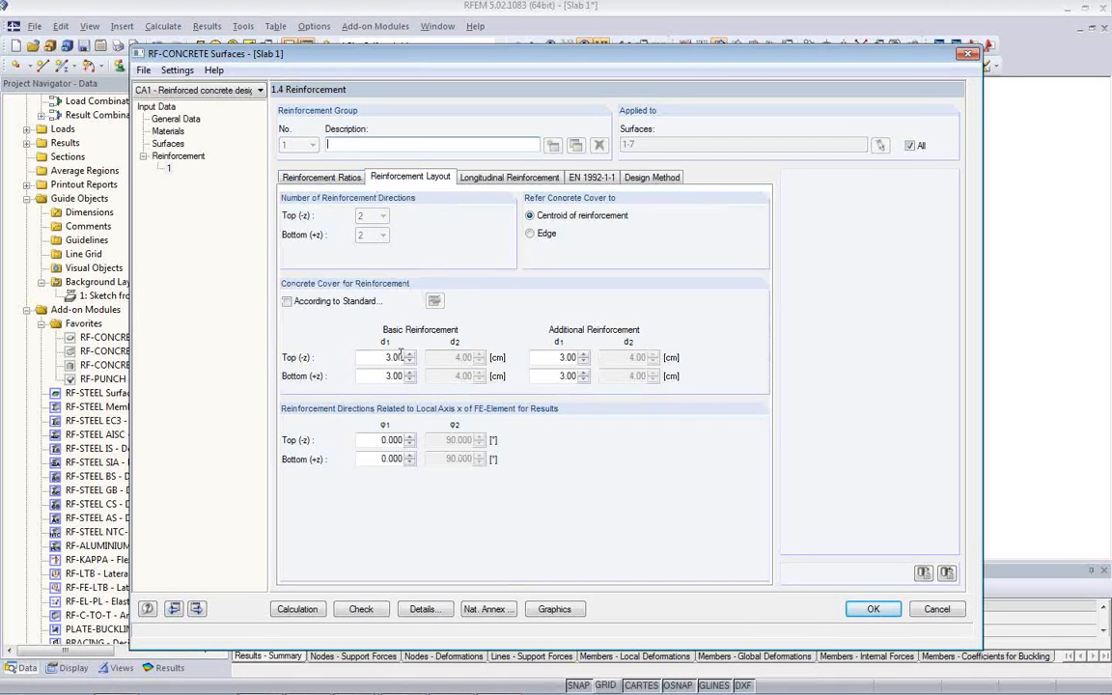
{"action": "left_click", "coordinate": [287, 302]}
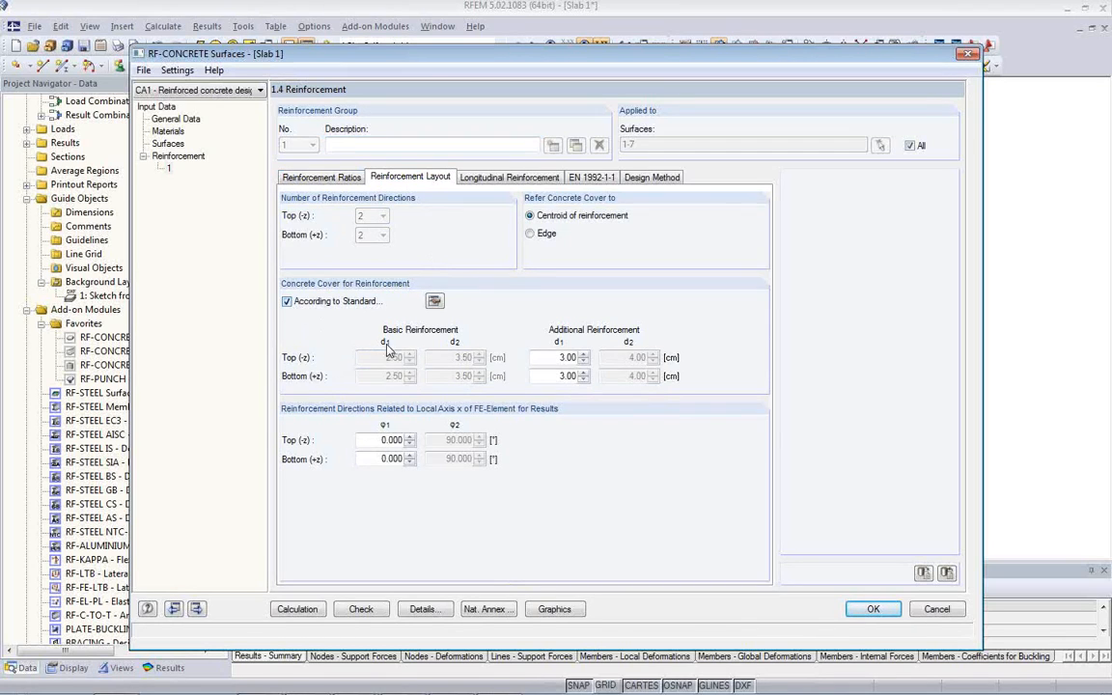
{"action": "left_click", "coordinate": [434, 302]}
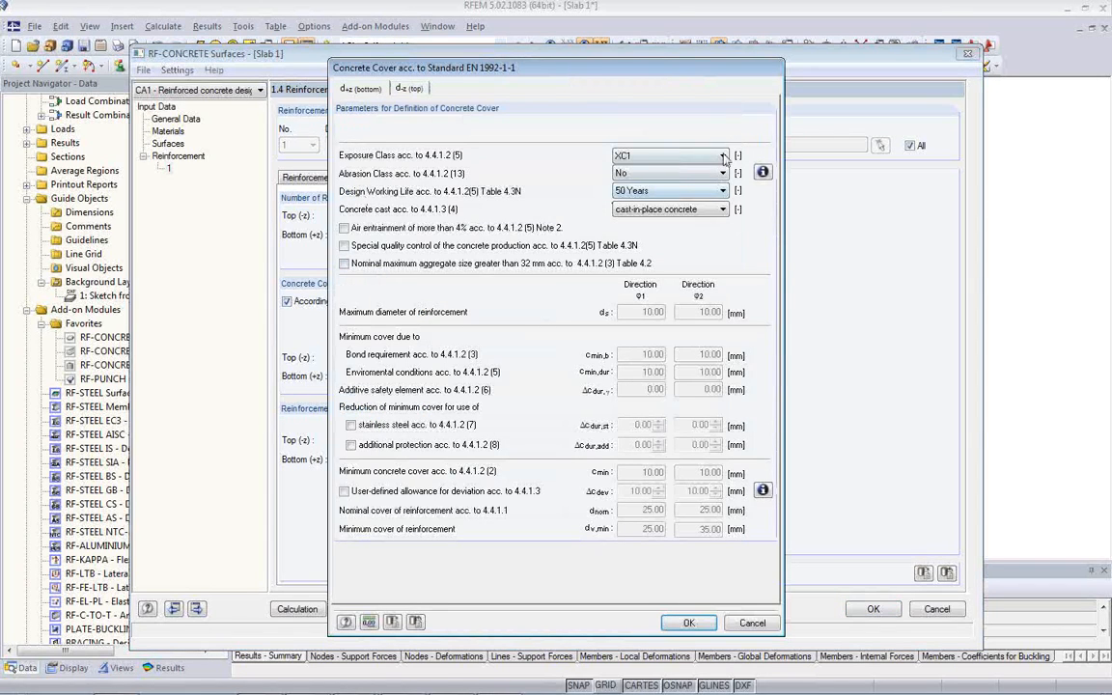
{"action": "left_click", "coordinate": [723, 157]}
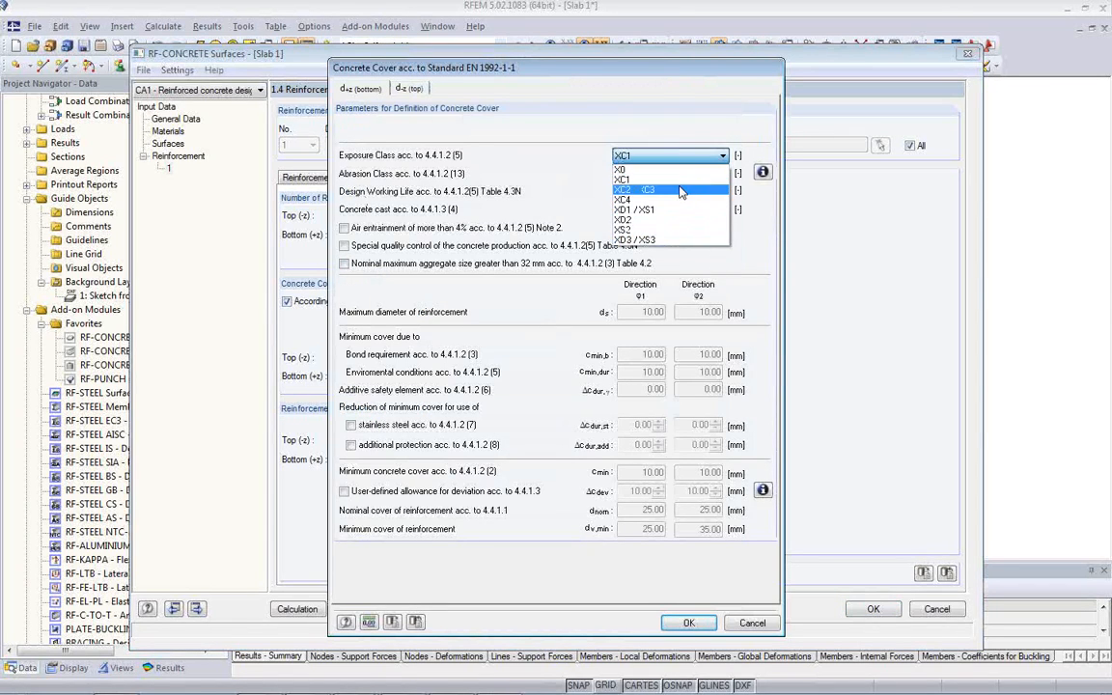
{"action": "left_click", "coordinate": [678, 180]}
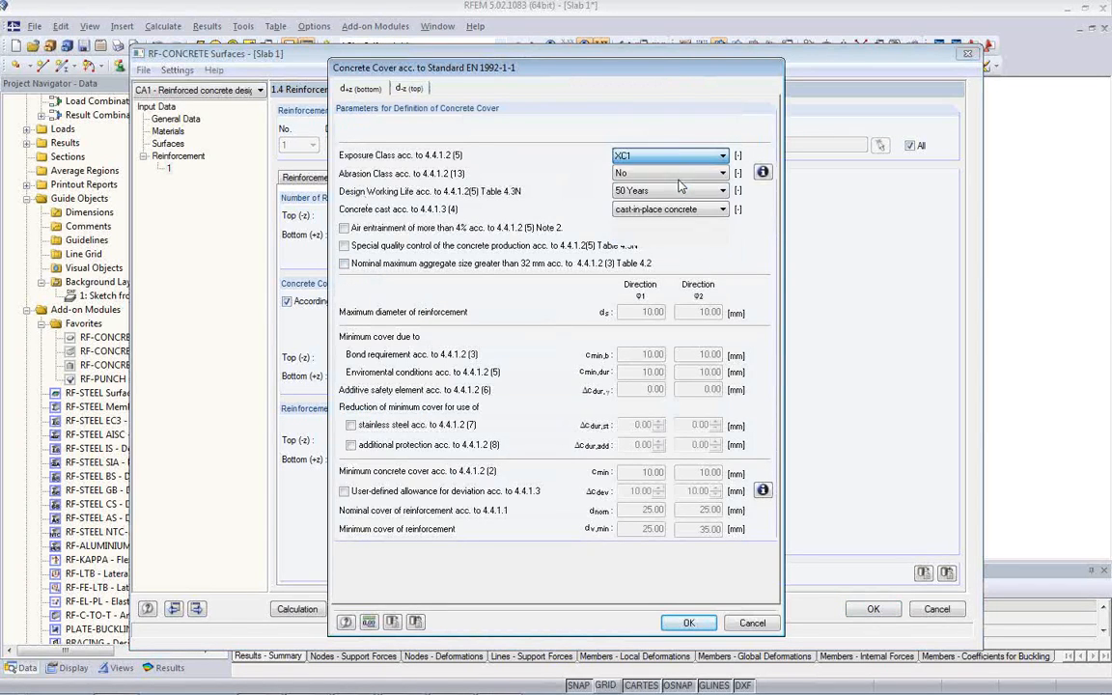
{"action": "left_click", "coordinate": [404, 89]}
{"action": "left_click", "coordinate": [362, 90]}
{"action": "left_click", "coordinate": [405, 89]}
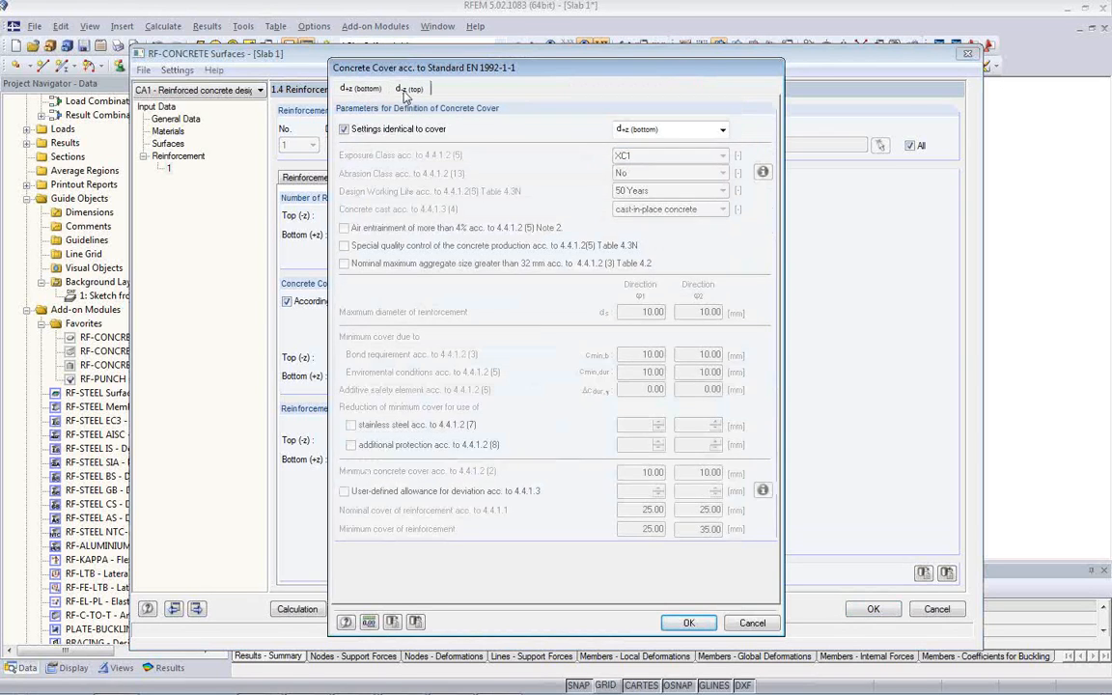
{"action": "left_click", "coordinate": [362, 91]}
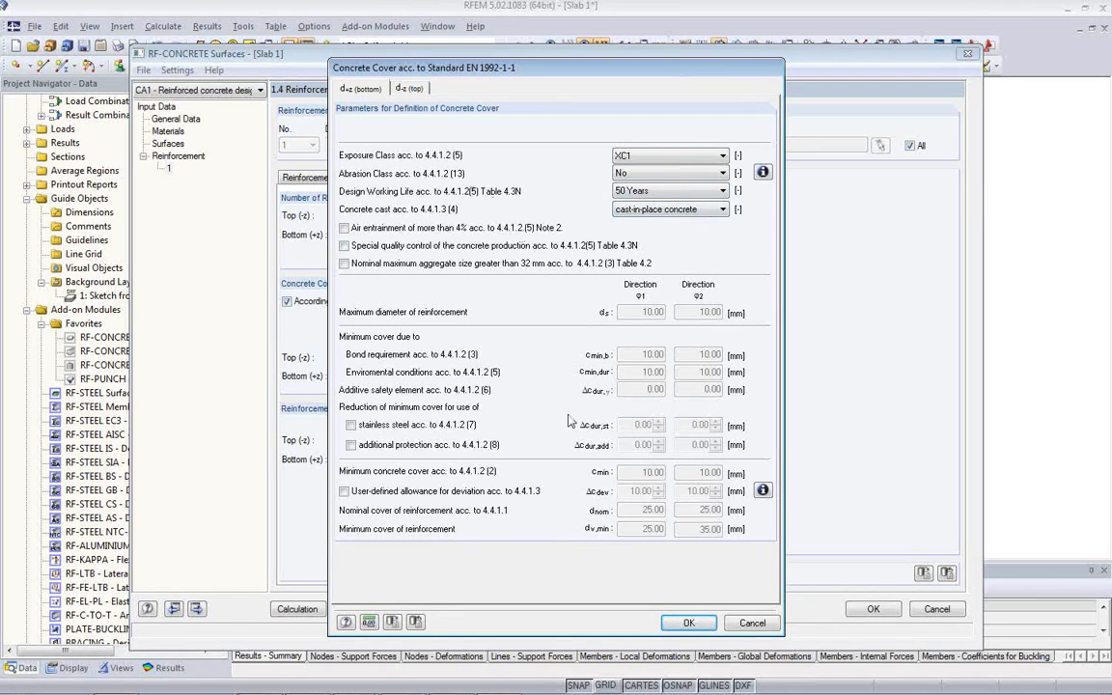
{"action": "left_click", "coordinate": [688, 623]}
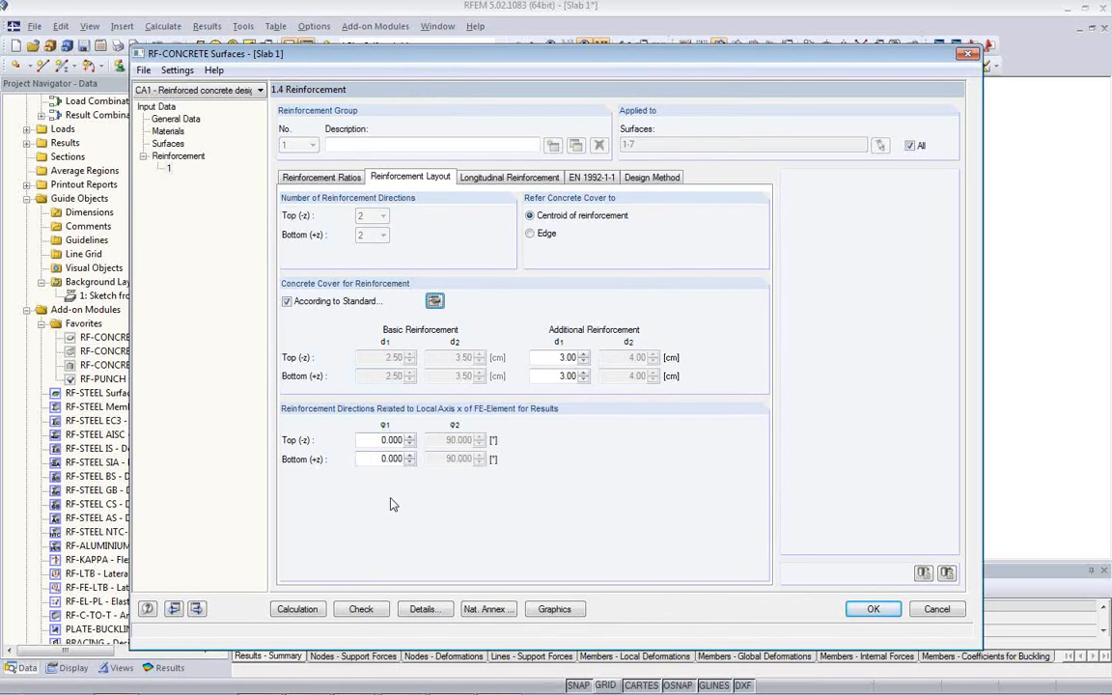
Review the longitudinal reinforcement settings, the EN 1992-1-1 design factors and the national annex parameters.
{"action": "left_click", "coordinate": [482, 177]}
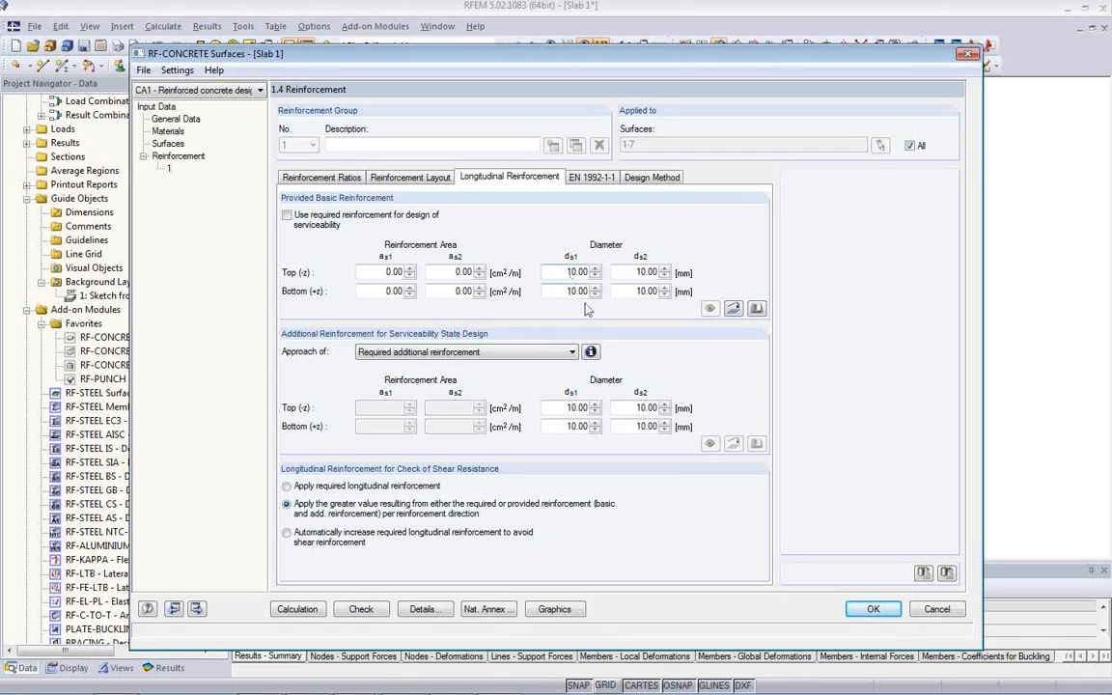
{"action": "left_click", "coordinate": [591, 179]}
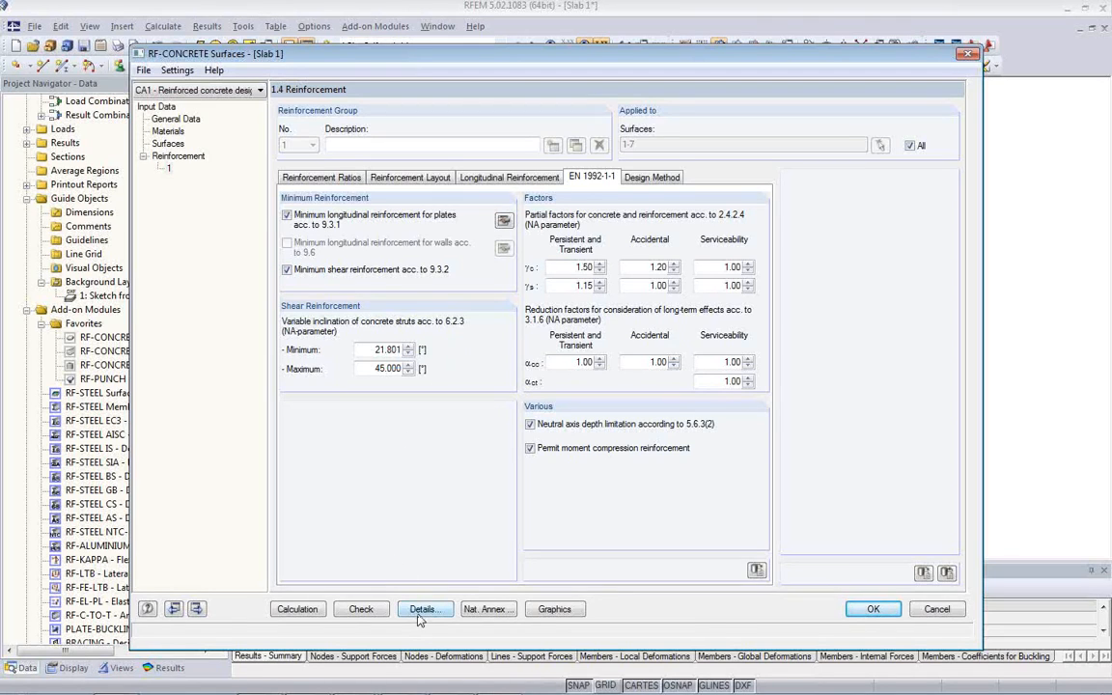
{"action": "left_click", "coordinate": [488, 609]}
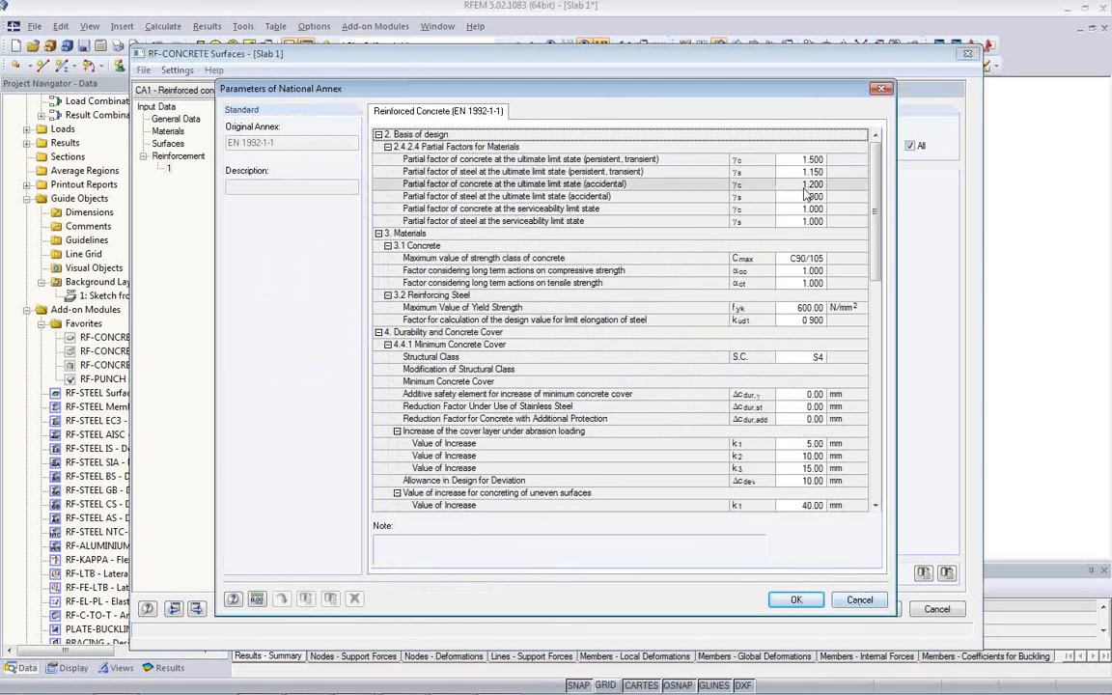
{"action": "left_click", "coordinate": [862, 601]}
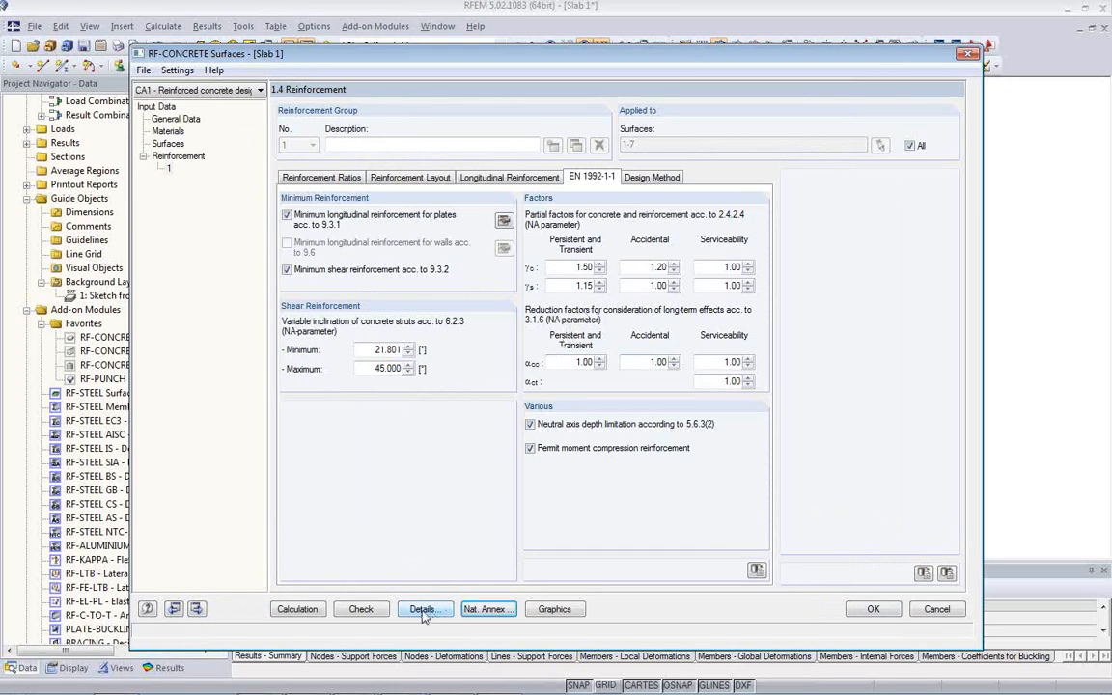
Apply the internal forces without the rib components in the design details and run the reinforcement calculation.
{"action": "left_click", "coordinate": [423, 609]}
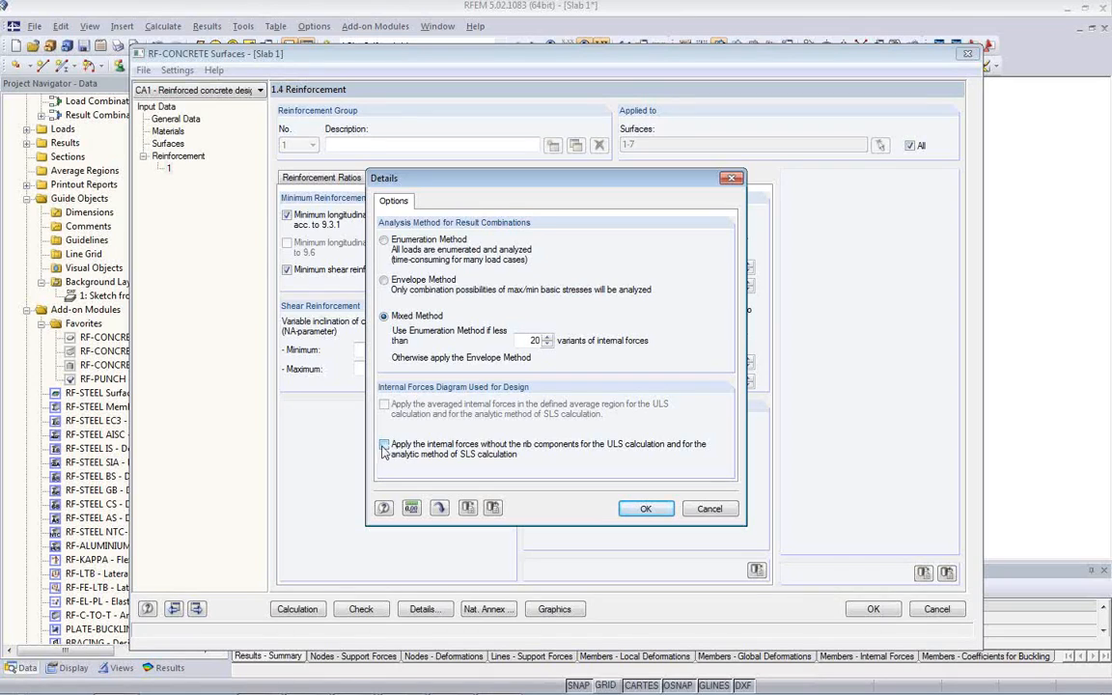
{"action": "left_click", "coordinate": [384, 445]}
{"action": "left_click", "coordinate": [646, 512]}
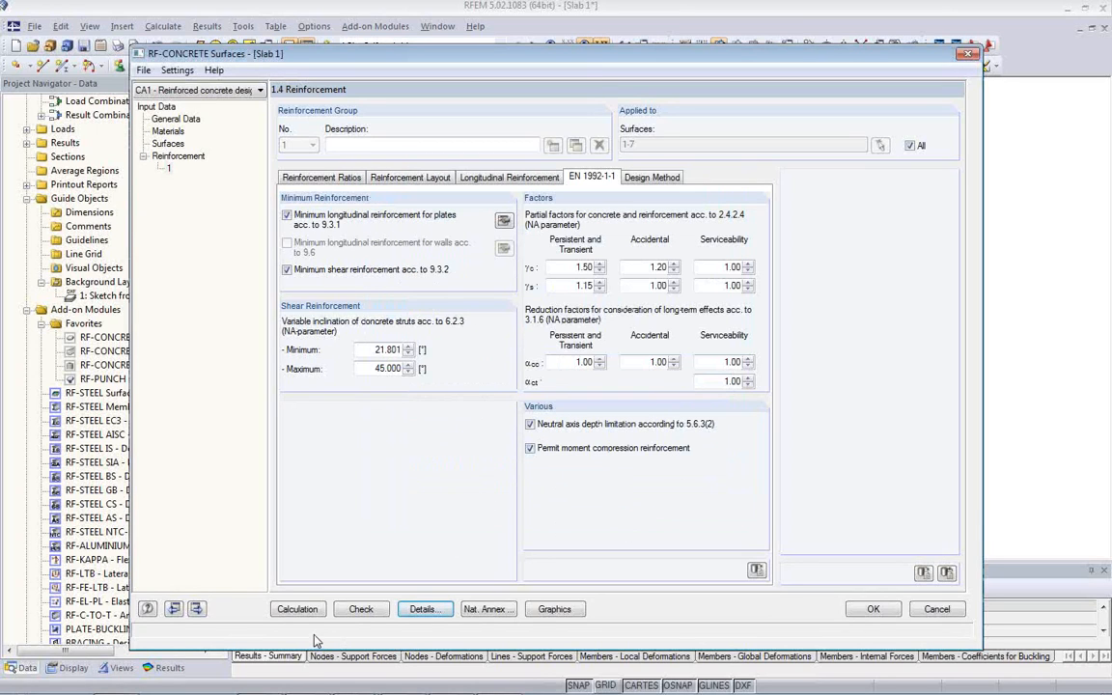
{"action": "left_click", "coordinate": [297, 609]}
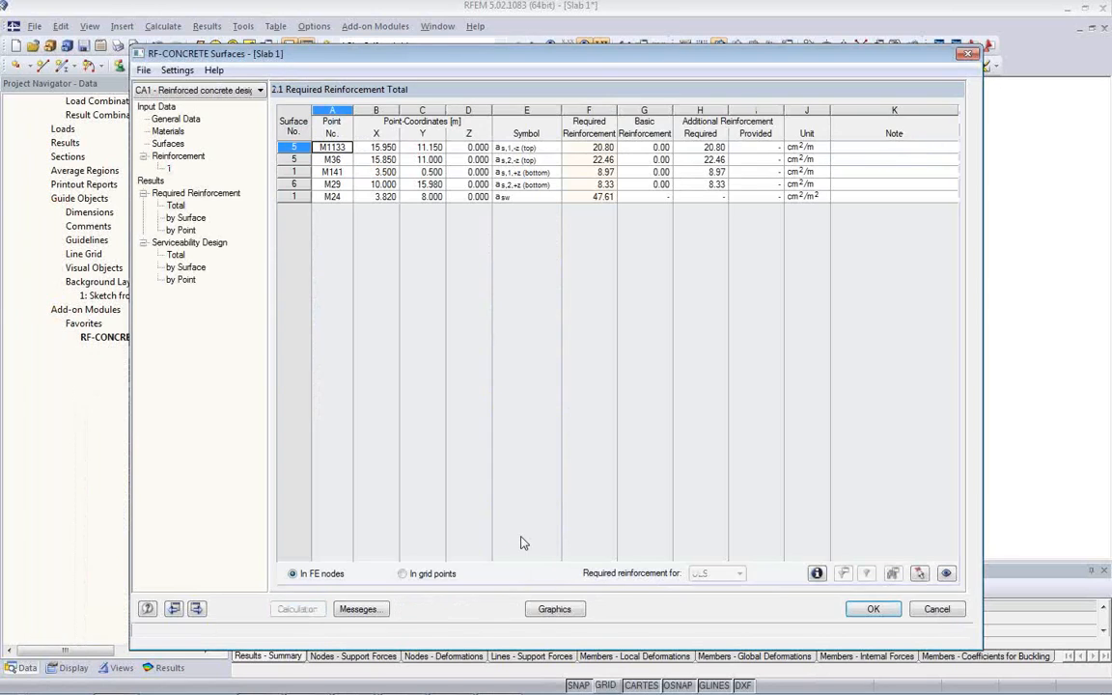
Review the total required reinforcement at the top and bottom of the slab, and the total serviceability design results.
{"action": "left_click", "coordinate": [692, 149]}
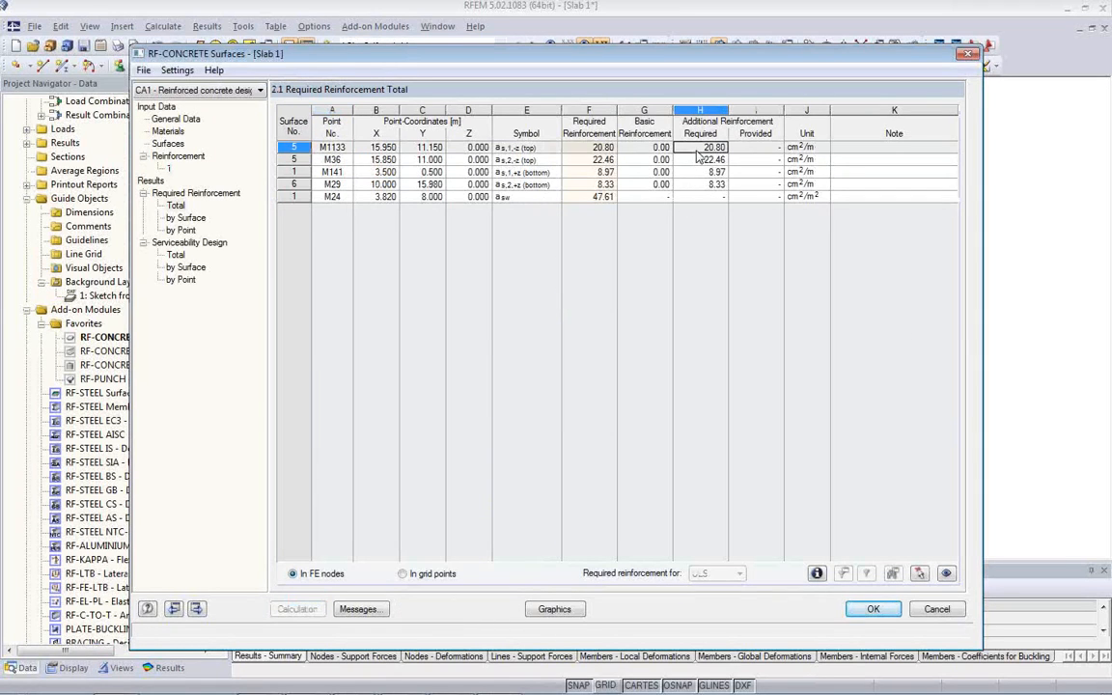
{"action": "left_click", "coordinate": [601, 149]}
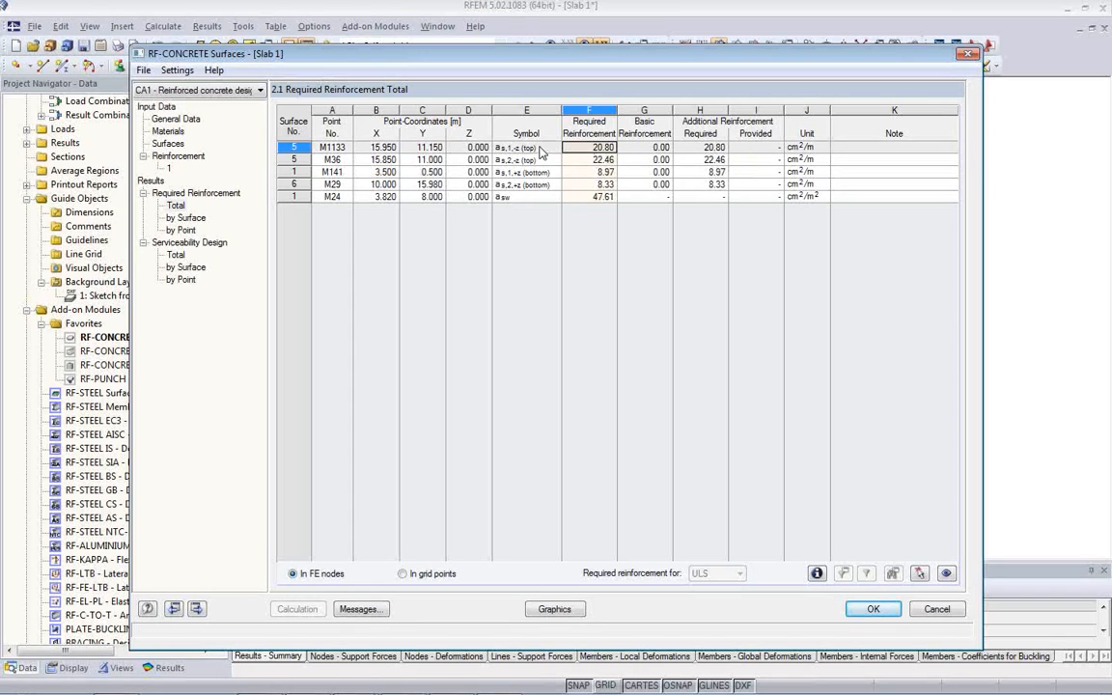
{"action": "left_click", "coordinate": [533, 174]}
{"action": "left_click", "coordinate": [534, 185]}
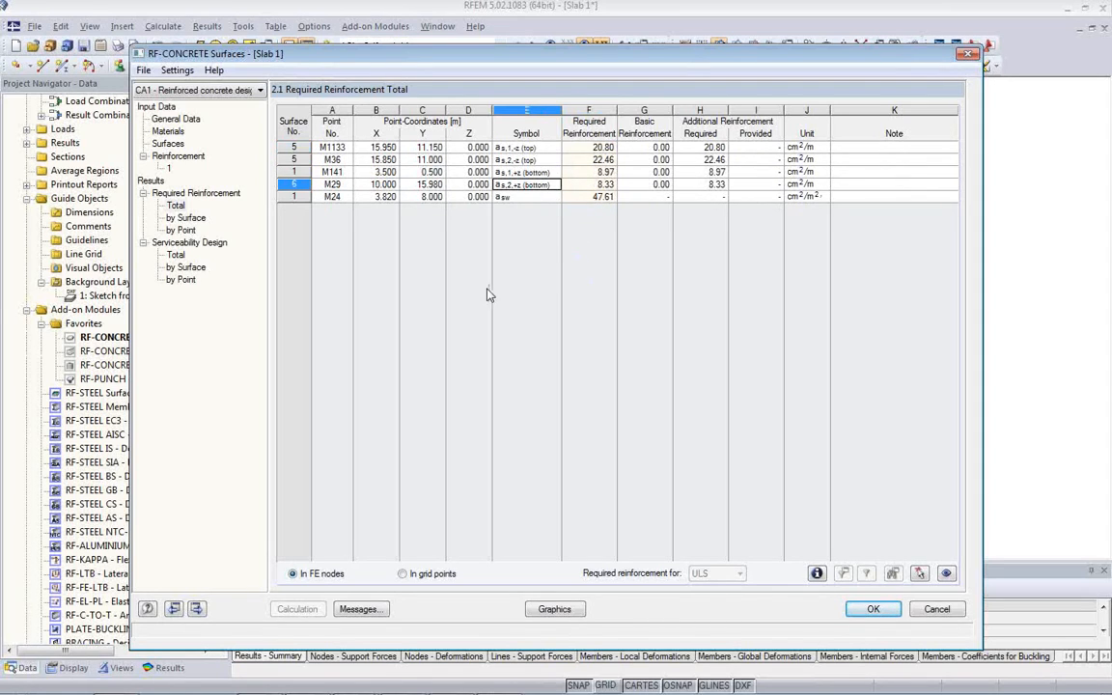
{"action": "left_click", "coordinate": [176, 253]}
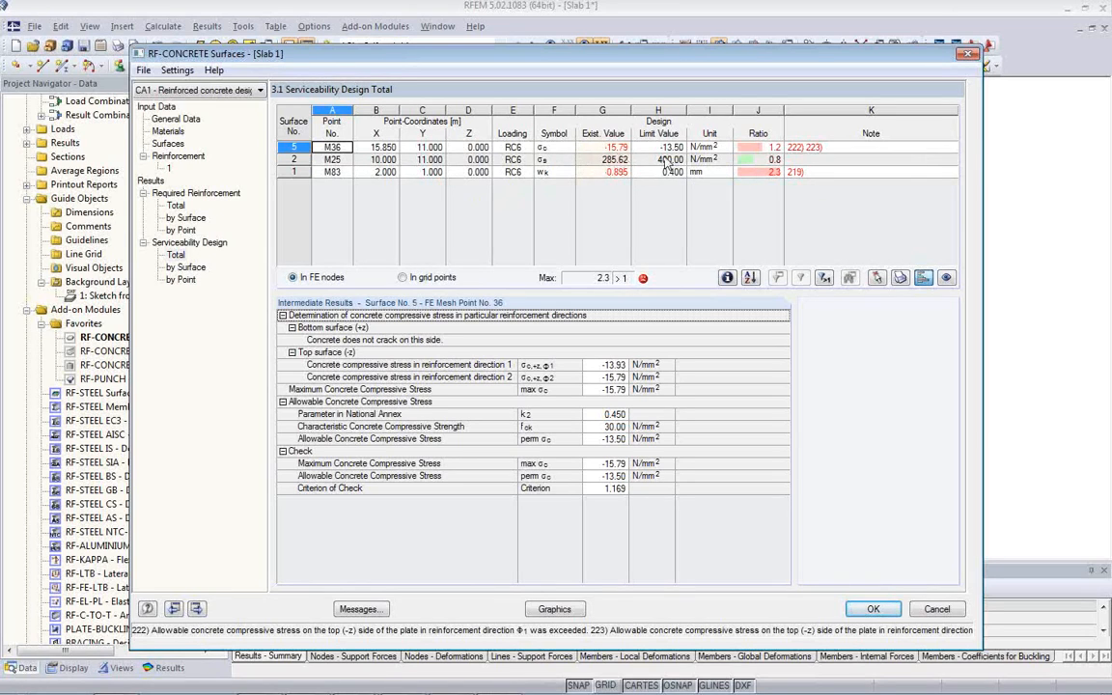
Show the reinforcement design results graphically on the slab, viewed in plan along the Z axis.
{"action": "left_click", "coordinate": [553, 609]}
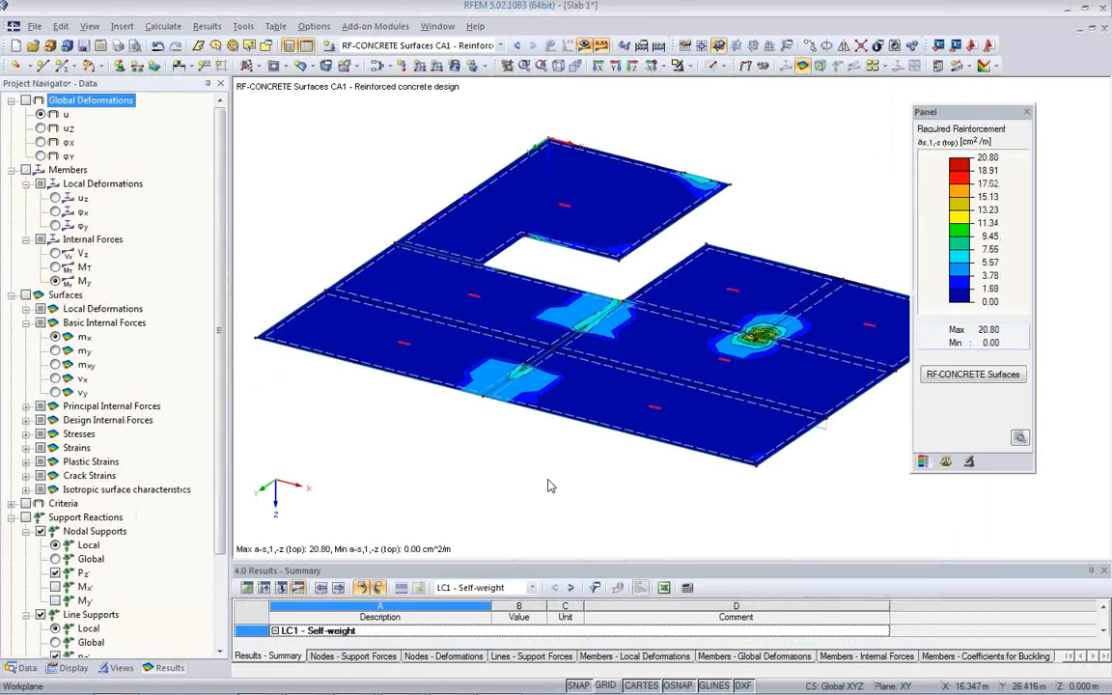
{"action": "middle_click_drag", "start_coordinate": [579, 454], "coordinate": [643, 502]}
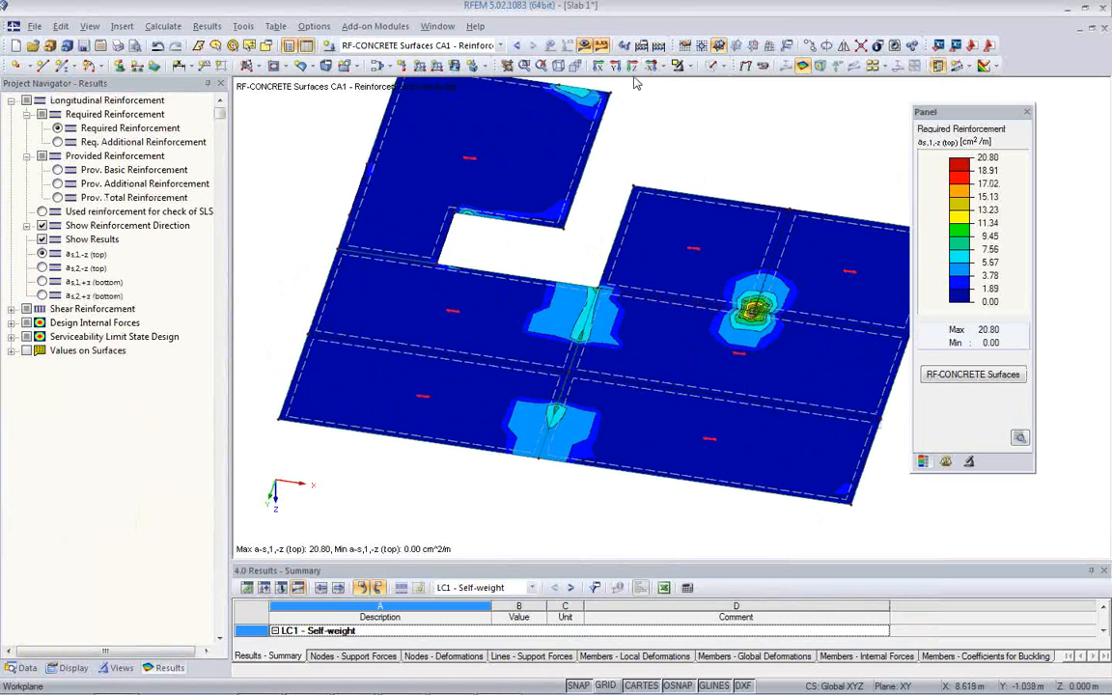
{"action": "left_click", "coordinate": [632, 65]}
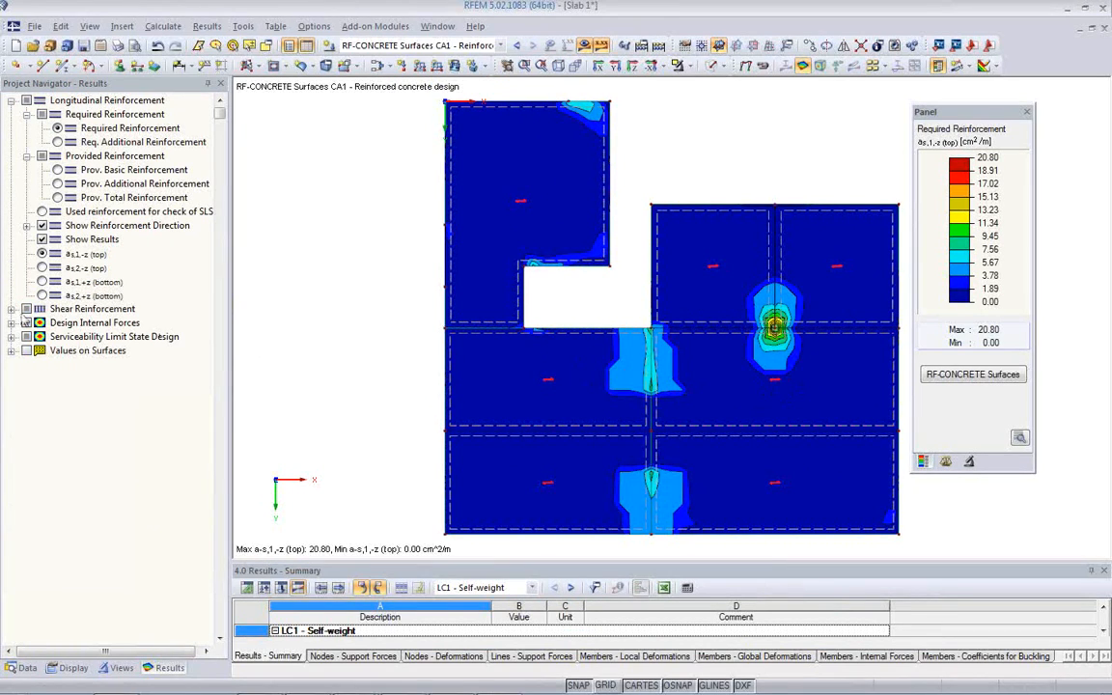
Display the required reinforcement for top direction 2 and bottom directions 1 and 2, closing the results summary table.
{"action": "left_click", "coordinate": [41, 267]}
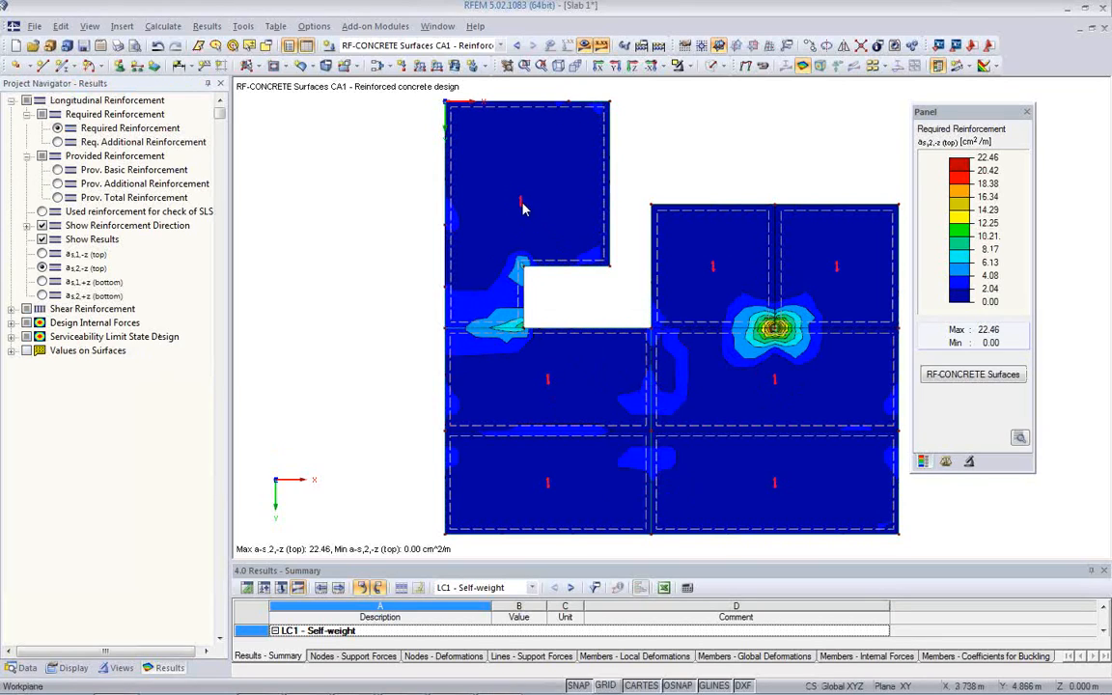
{"action": "left_click", "coordinate": [41, 281]}
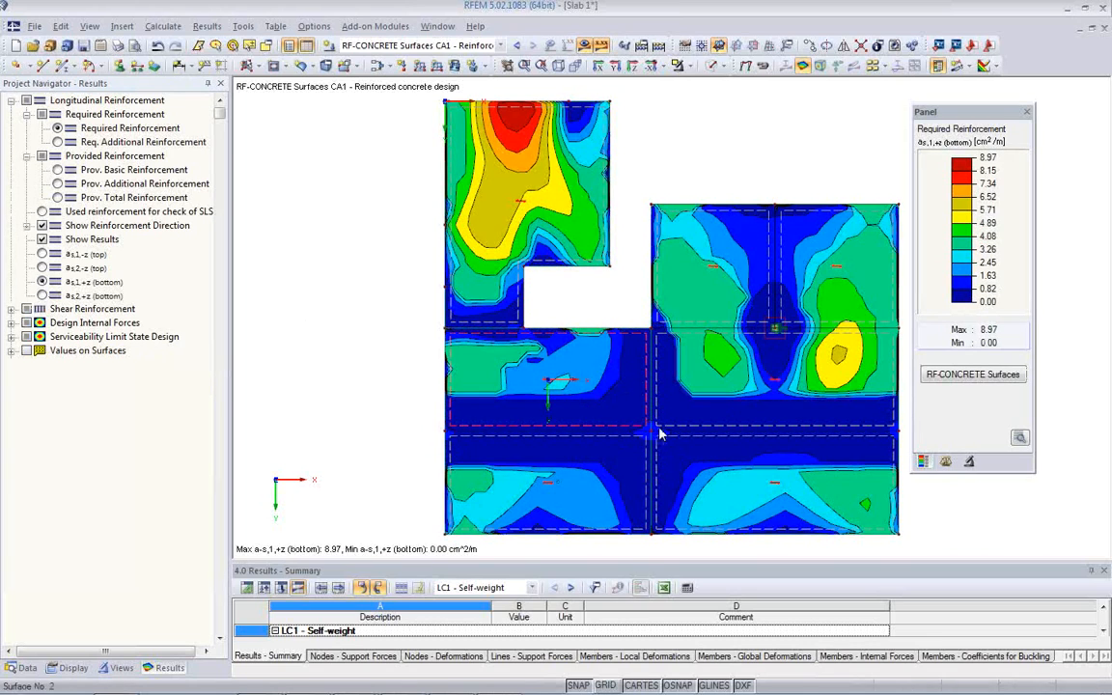
{"action": "left_click", "coordinate": [1104, 571]}
{"action": "middle_click_drag", "start_coordinate": [768, 486], "coordinate": [727, 513]}
{"action": "left_click", "coordinate": [42, 295]}
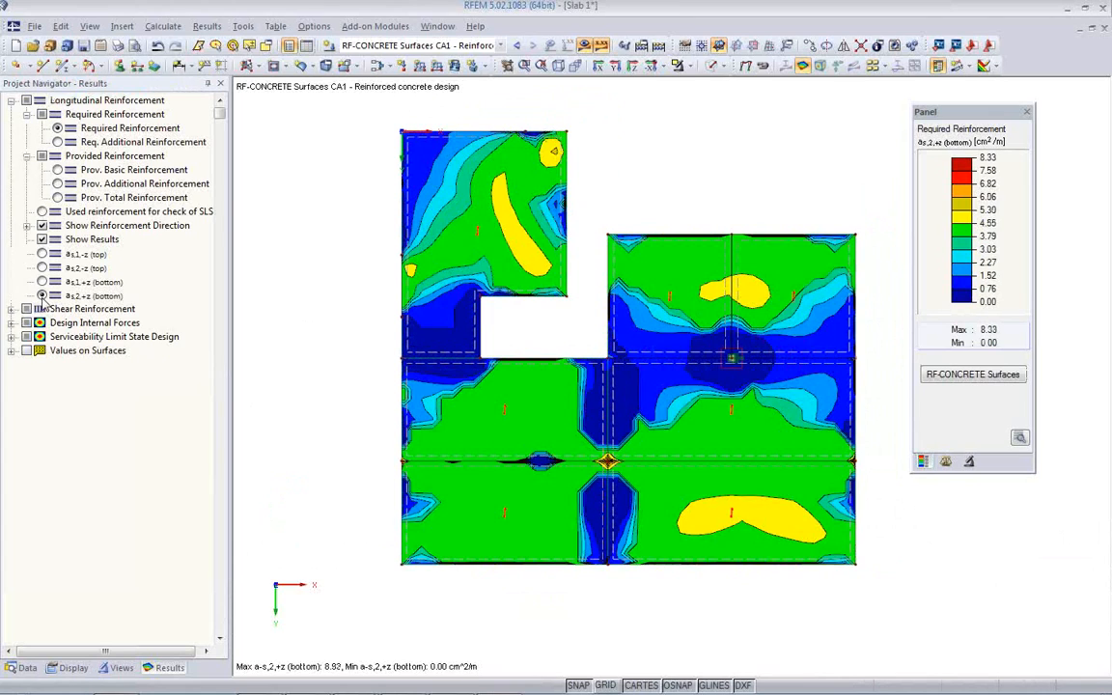
Compare the required reinforcement contours of bottom directions 1 and 2 with those of top directions 1 and 2.
{"action": "left_click", "coordinate": [41, 281]}
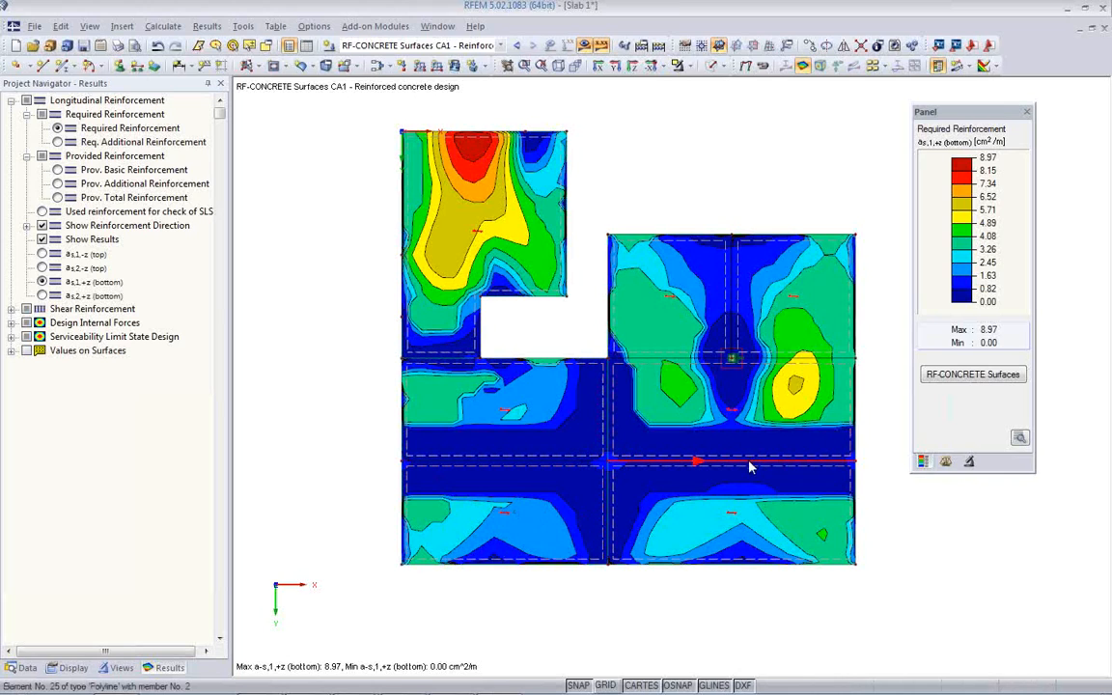
{"action": "mouse_move", "coordinate": [749, 468]}
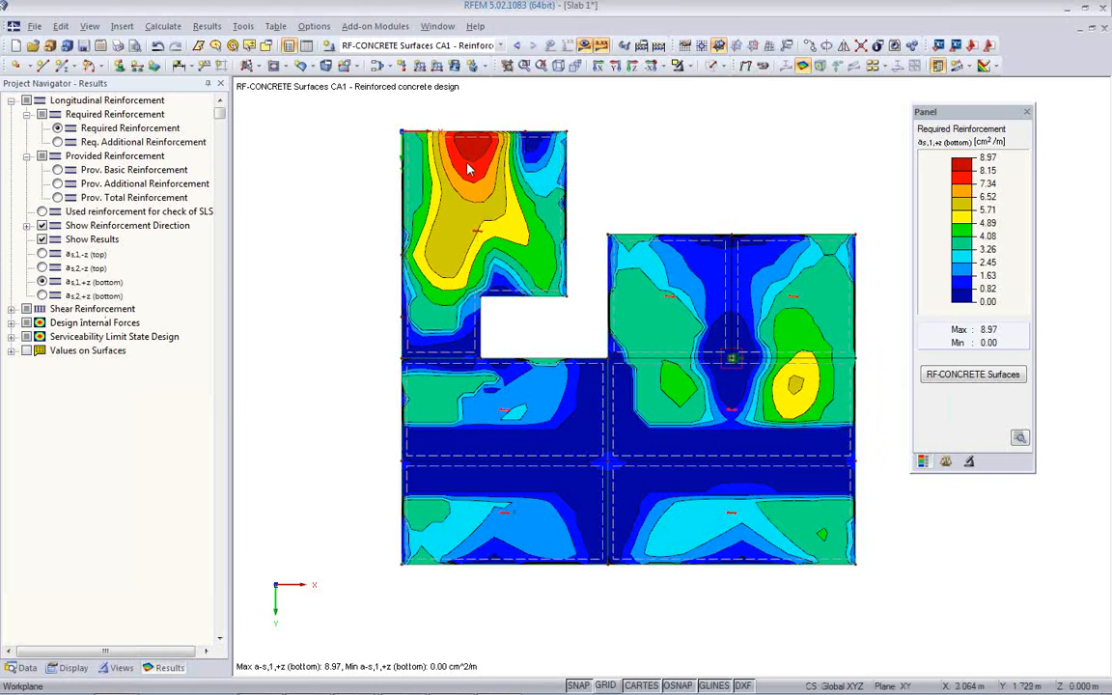
{"action": "left_click", "coordinate": [42, 296]}
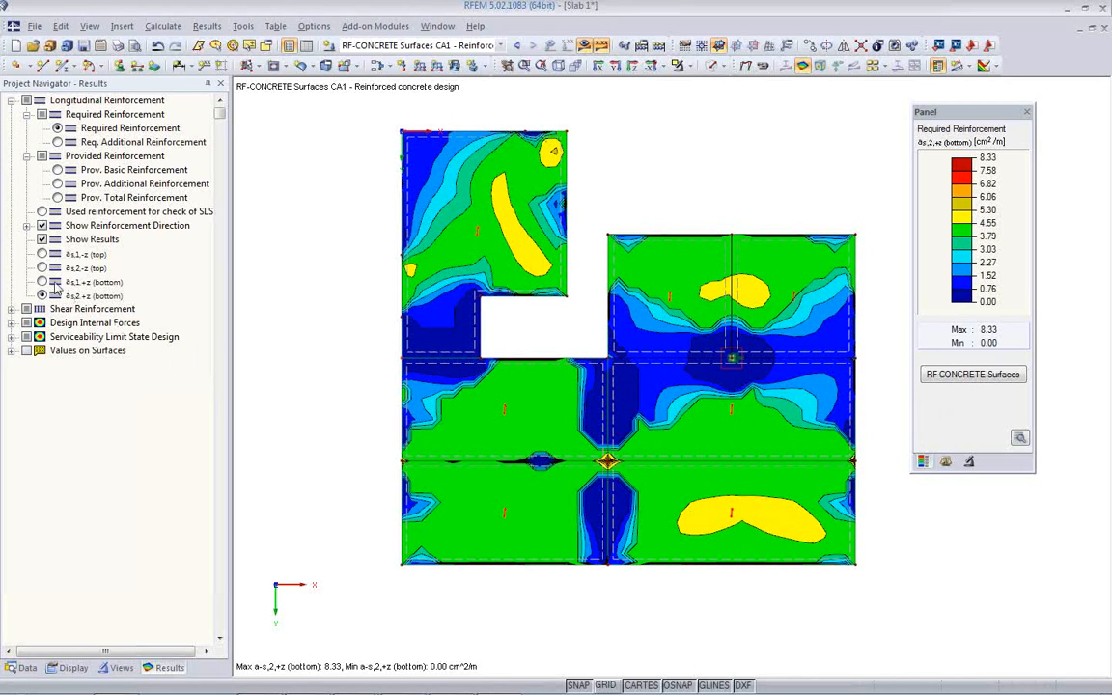
{"action": "left_click", "coordinate": [41, 254]}
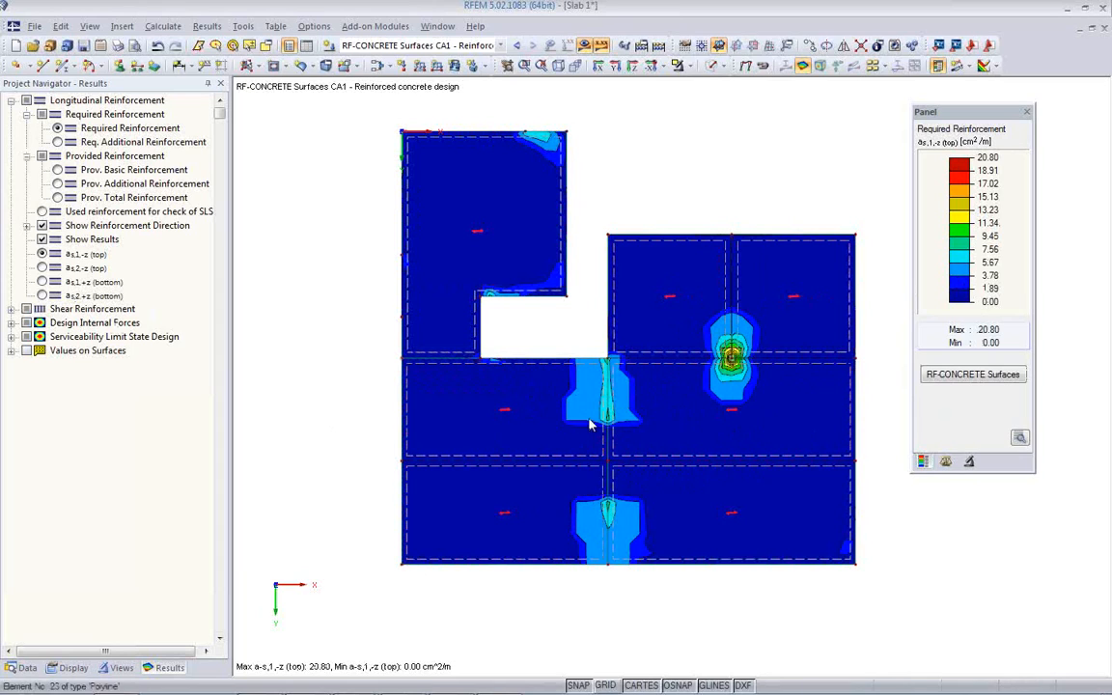
{"action": "left_click", "coordinate": [41, 267]}
Reopen the surface concrete design and bring up the longitudinal reinforcement settings of reinforcement group 1.
{"action": "left_click", "coordinate": [966, 375]}
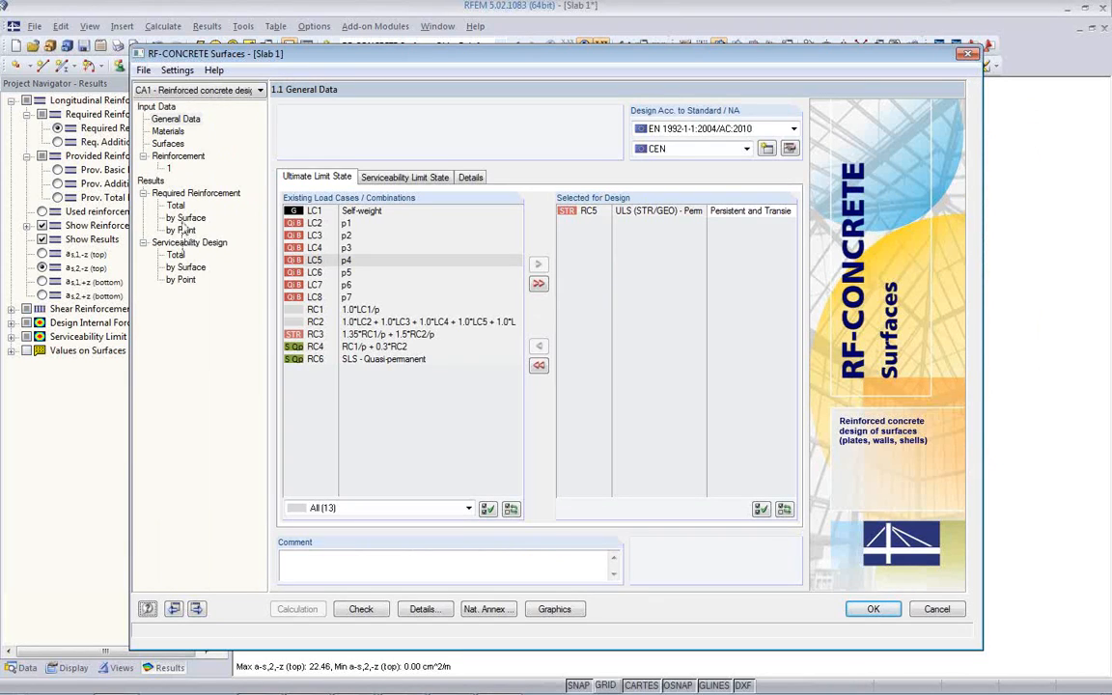
{"action": "left_click", "coordinate": [154, 157]}
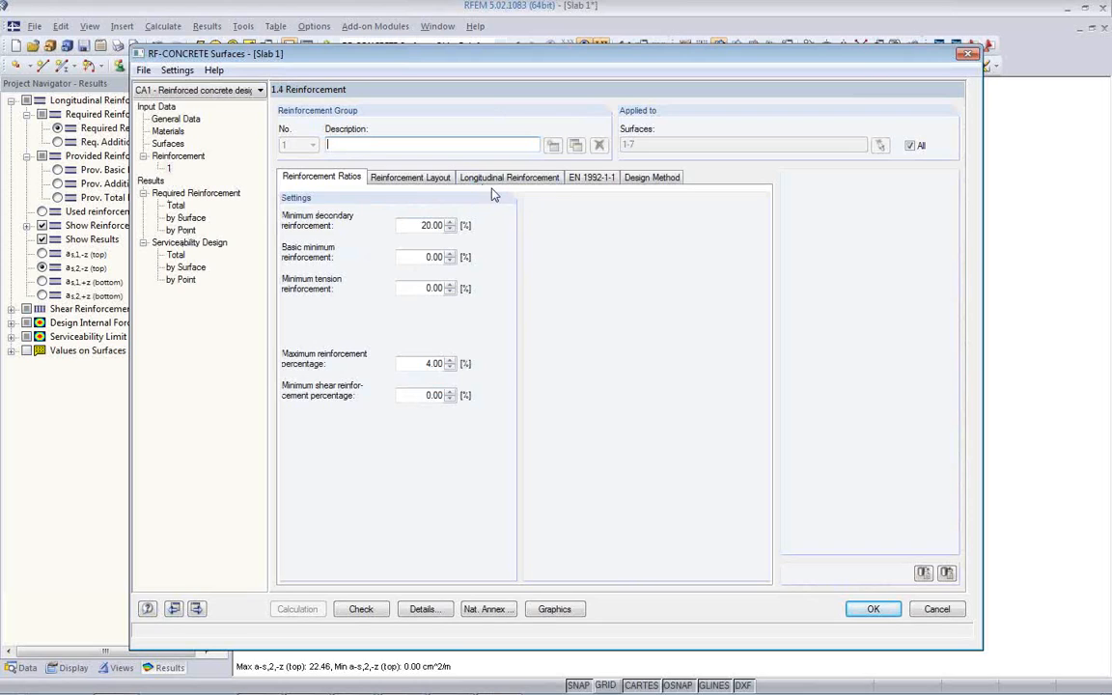
{"action": "left_click", "coordinate": [418, 177]}
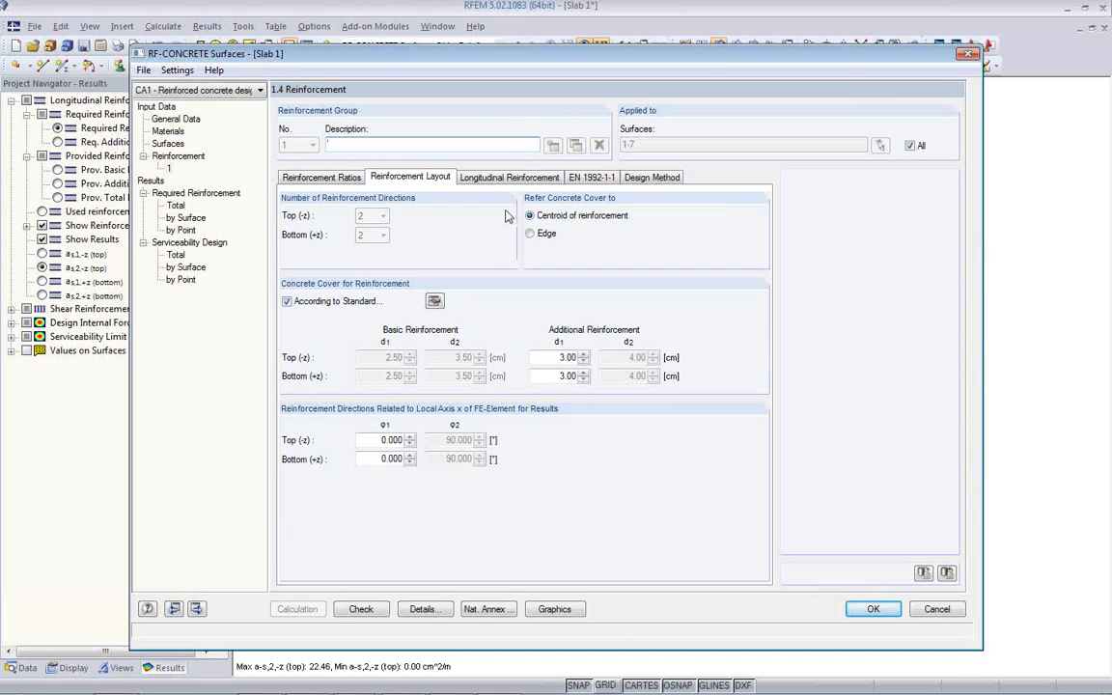
{"action": "left_click", "coordinate": [459, 177]}
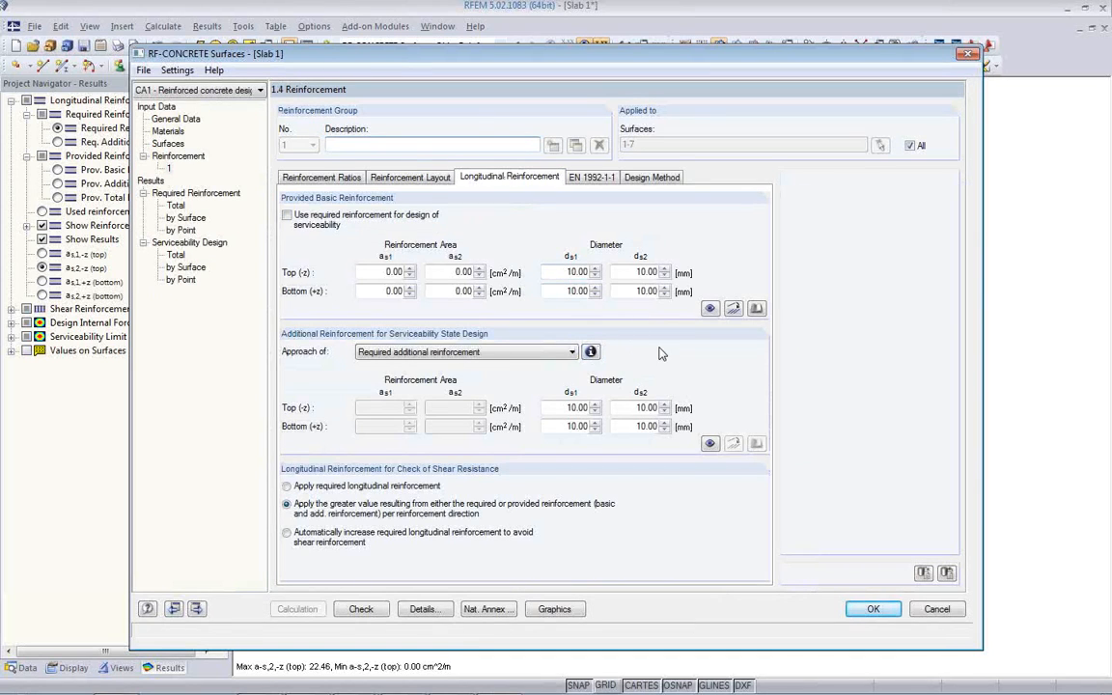
{"action": "left_click", "coordinate": [734, 309]}
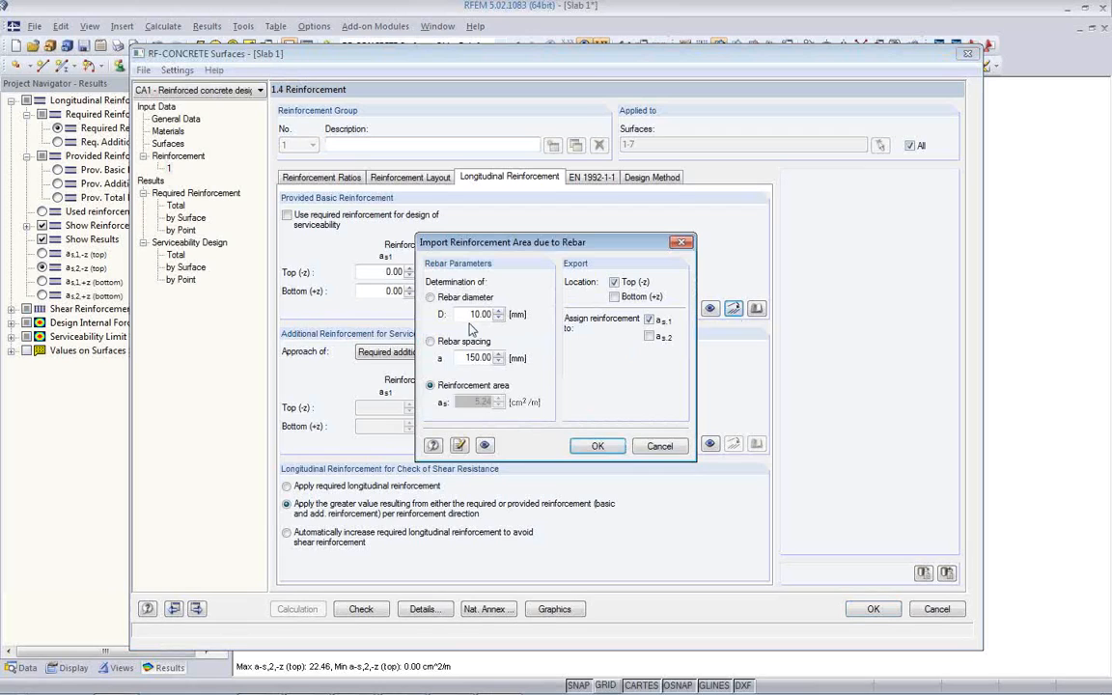
{"action": "left_click_drag", "start_coordinate": [466, 314], "coordinate": [499, 321]}
{"action": "left_click_drag", "start_coordinate": [469, 359], "coordinate": [513, 364]}
{"action": "type", "text": "200"}
{"action": "left_click", "coordinate": [483, 314]}
{"action": "left_click", "coordinate": [660, 446]}
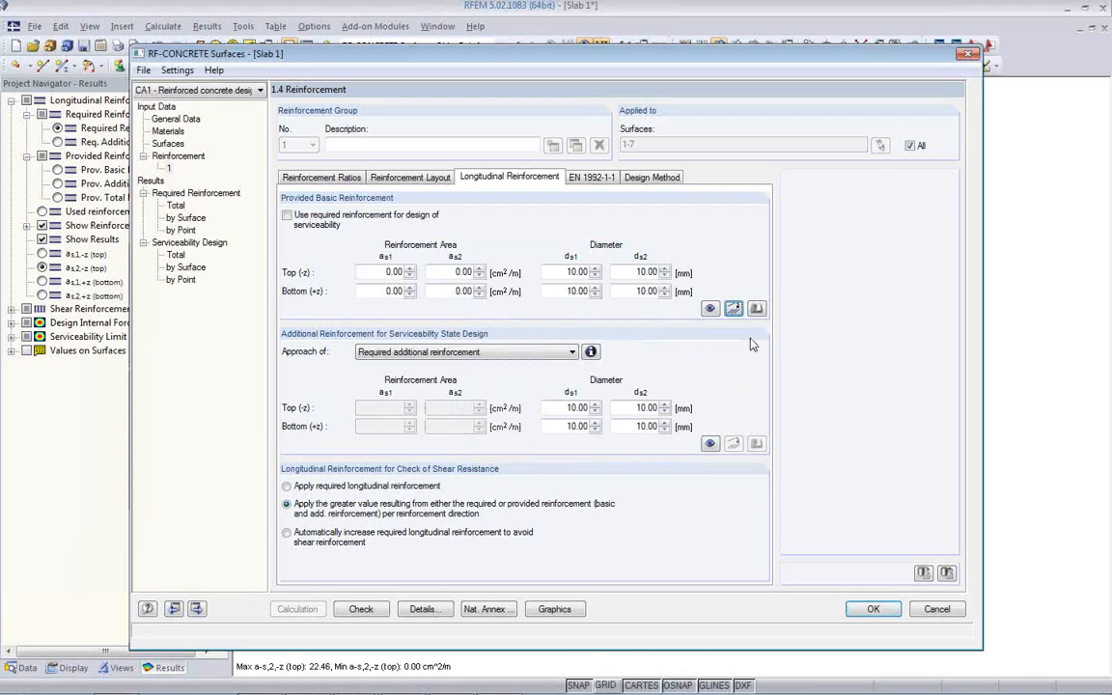
Import the German Q-Mesh Q424A as basic reinforcement for both top and bottom, and recalculate the design.
{"action": "left_click", "coordinate": [734, 308]}
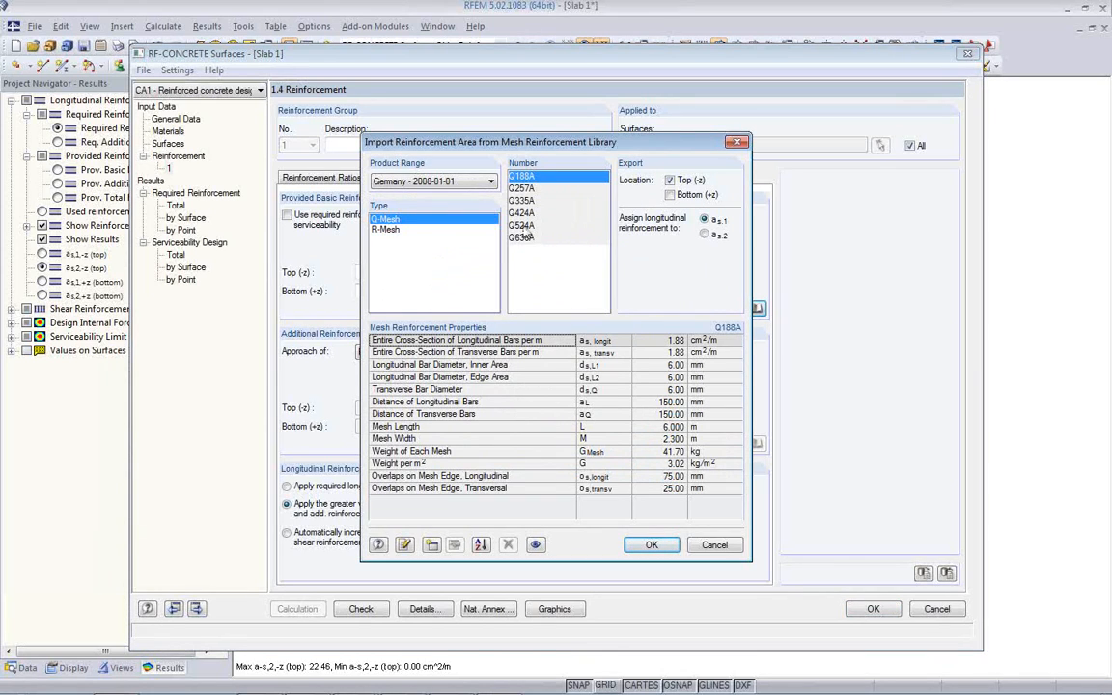
{"action": "left_click", "coordinate": [526, 213]}
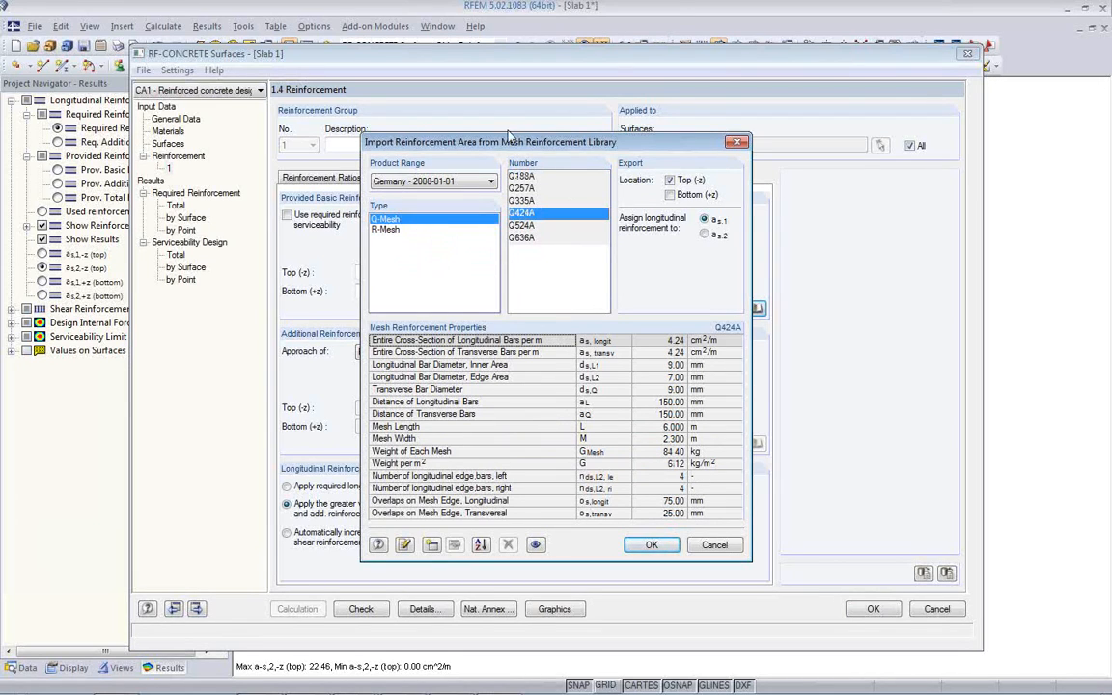
{"action": "left_click", "coordinate": [670, 195]}
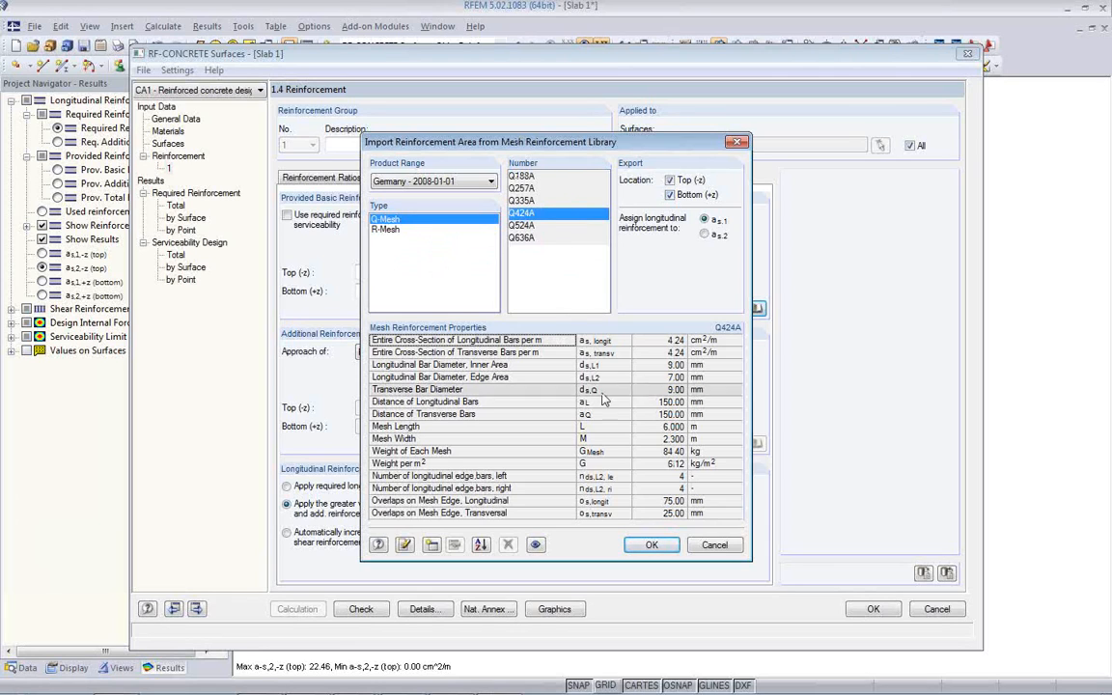
{"action": "left_click", "coordinate": [651, 546]}
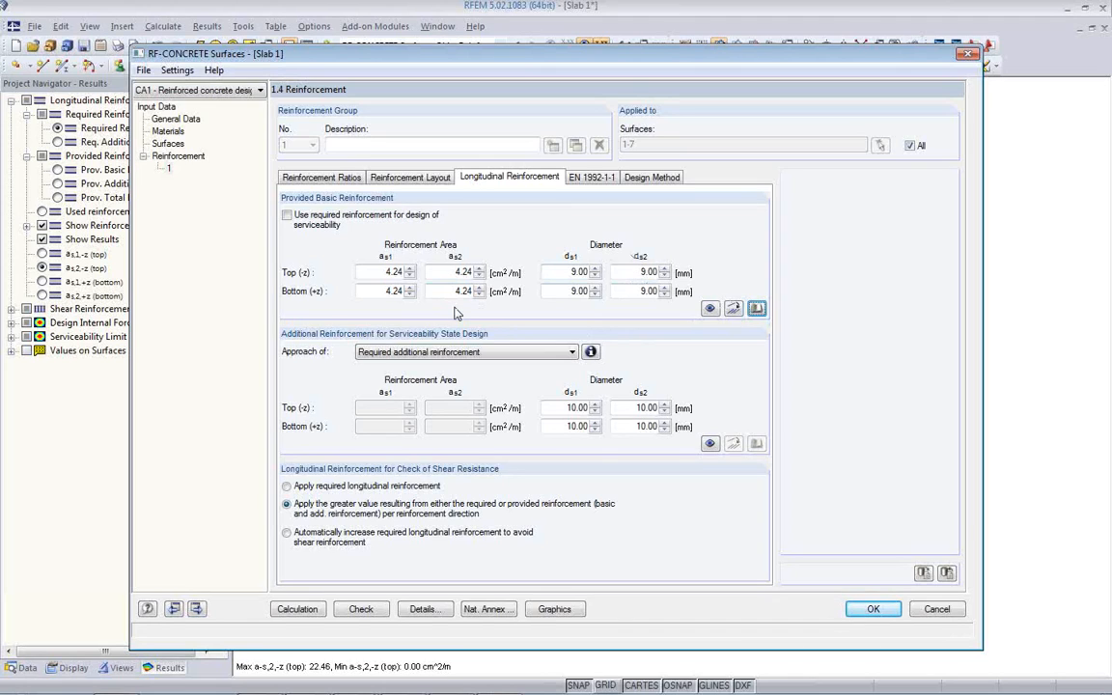
{"action": "left_click", "coordinate": [299, 609]}
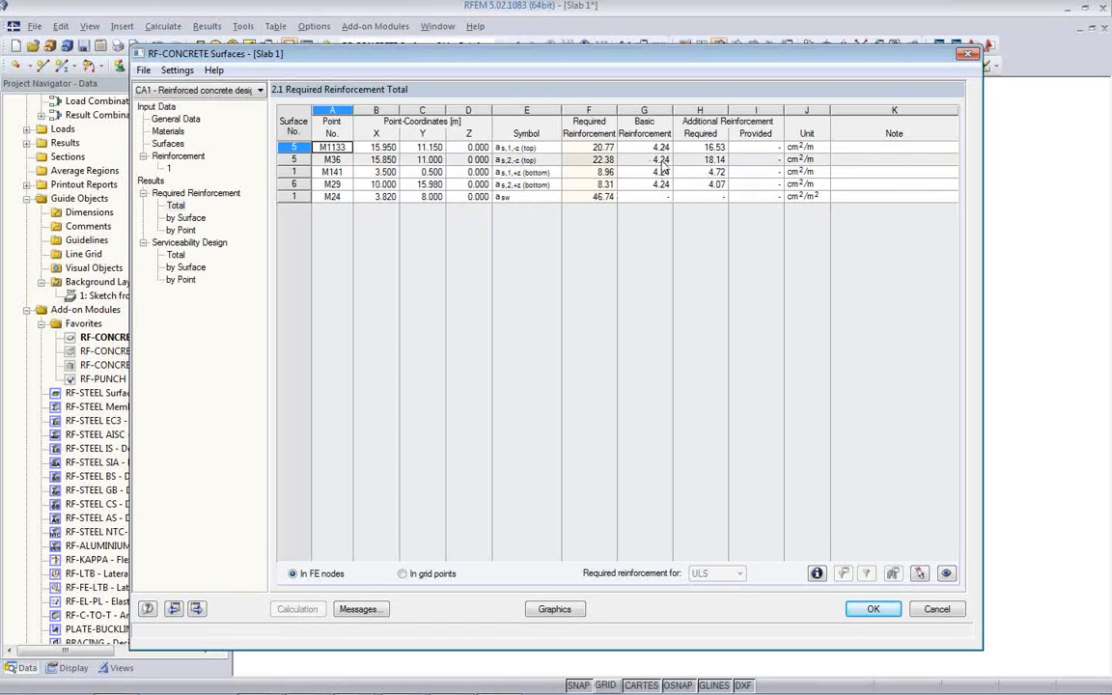
Review the required reinforcement by surface and by point, and open the design details of mesh point M1 on surface 1.
{"action": "left_click", "coordinate": [190, 218]}
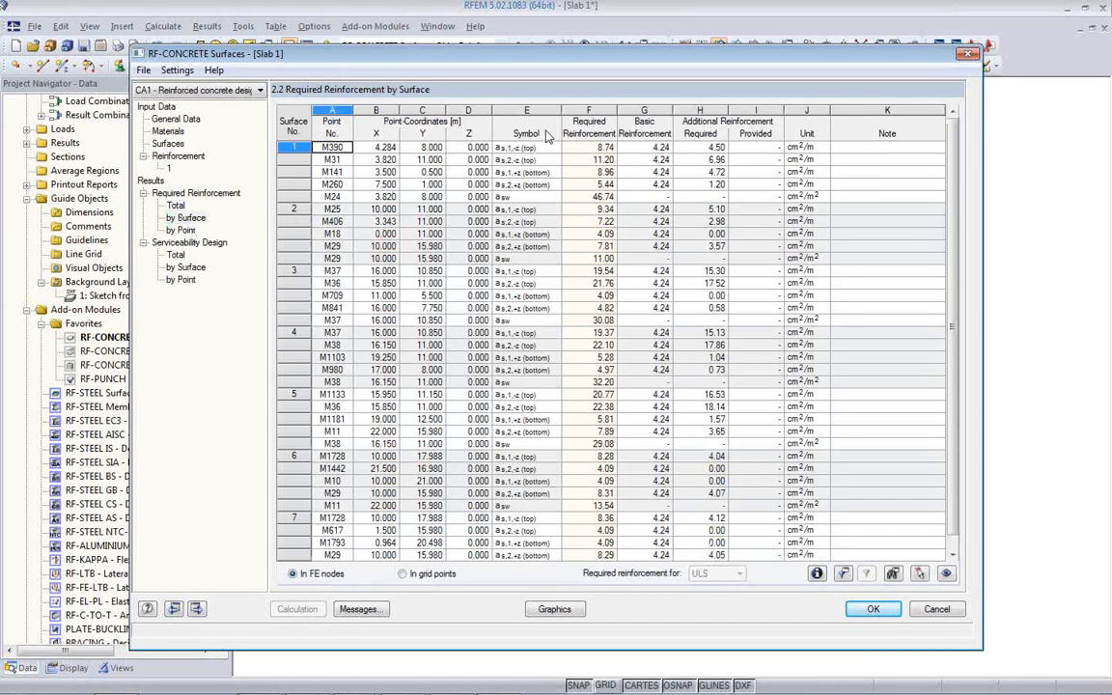
{"action": "left_click", "coordinate": [184, 231]}
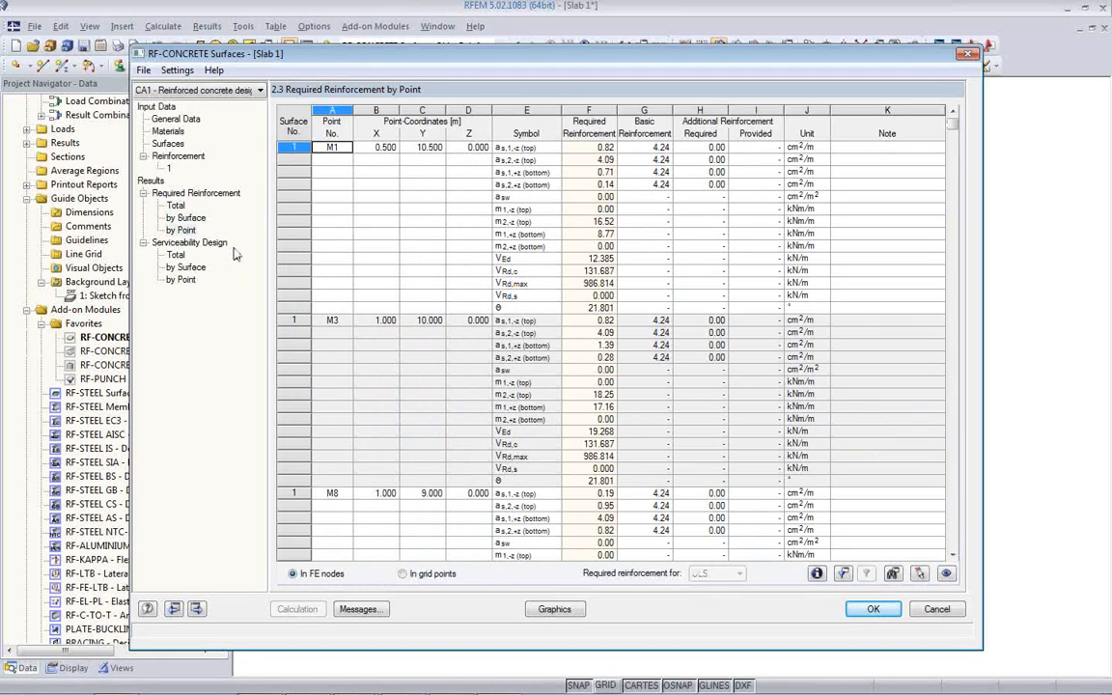
{"action": "left_click", "coordinate": [815, 574]}
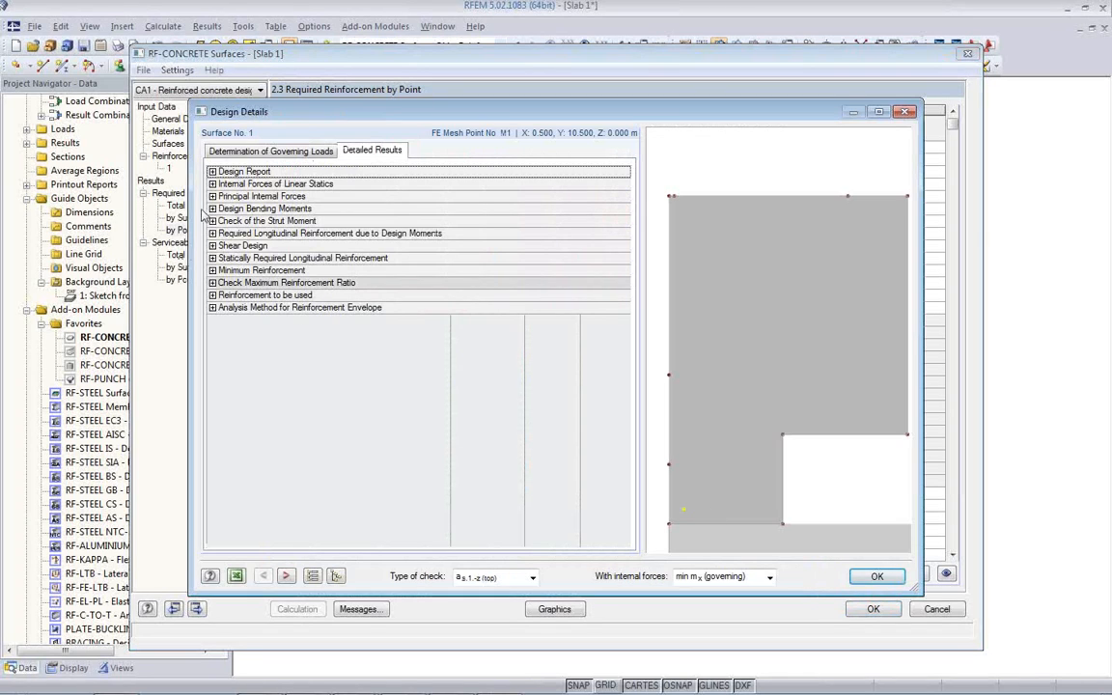
Examine the design report, the linear statics internal forces and the bottom surface principal moments at mesh point M1.
{"action": "left_click", "coordinate": [213, 171]}
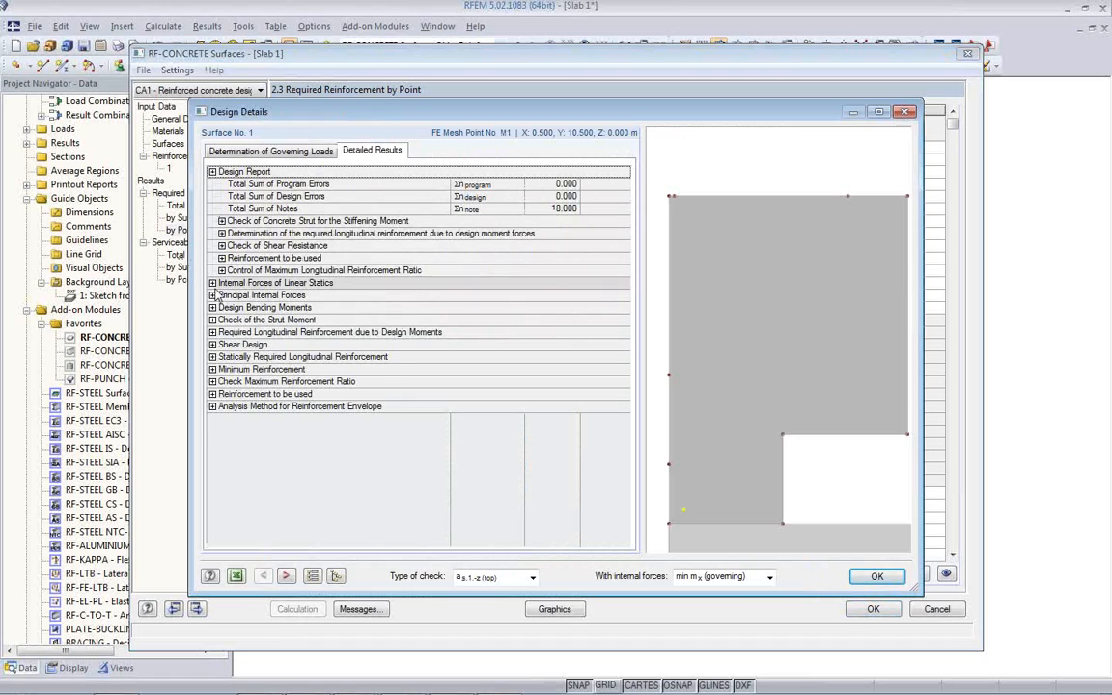
{"action": "left_click", "coordinate": [213, 282]}
{"action": "left_click", "coordinate": [212, 319]}
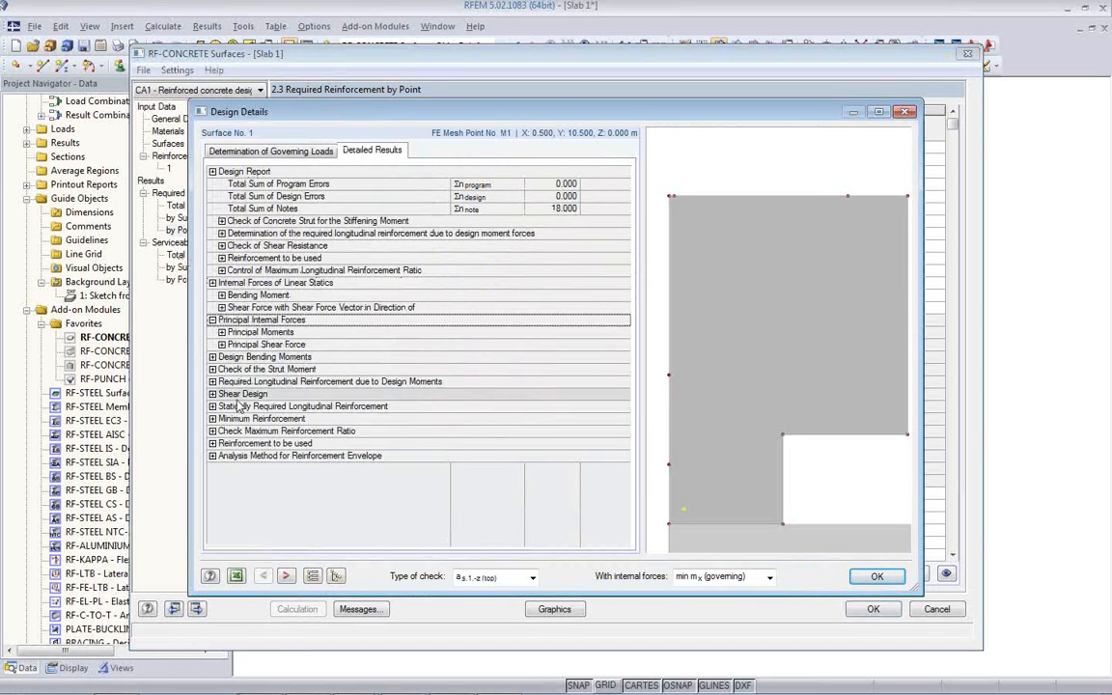
{"action": "left_click", "coordinate": [221, 332]}
{"action": "left_click", "coordinate": [230, 345]}
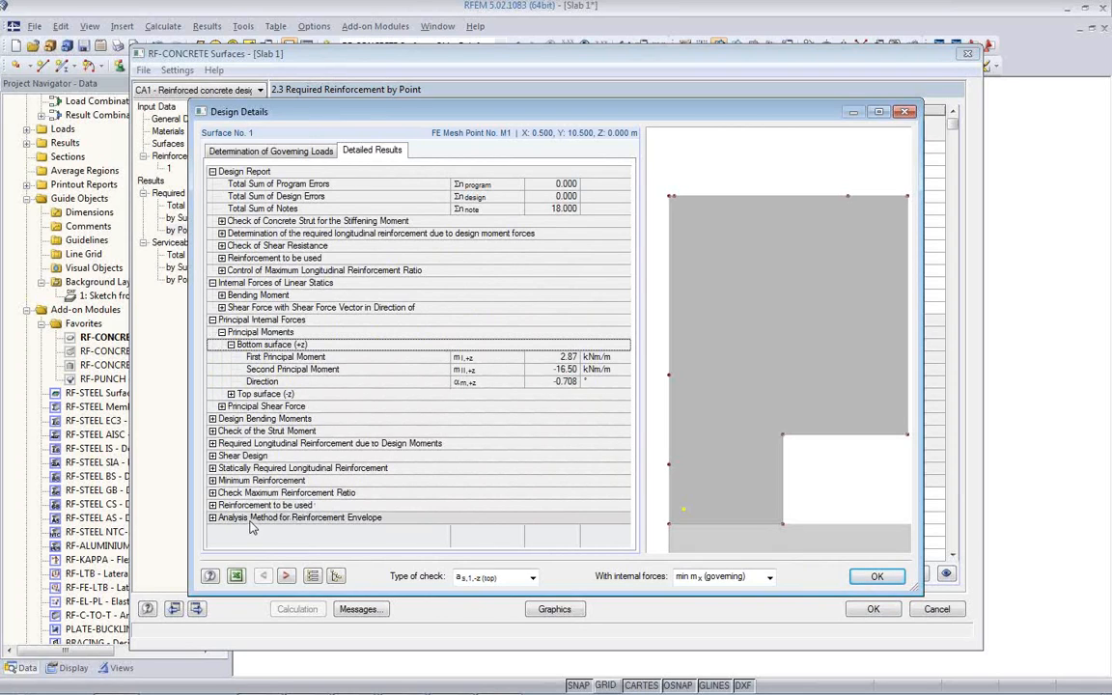
Examine the reinforcement envelope's analysis method and the shear design's applied bottom longitudinal reinforcement from direction 1.
{"action": "left_click", "coordinate": [212, 517]}
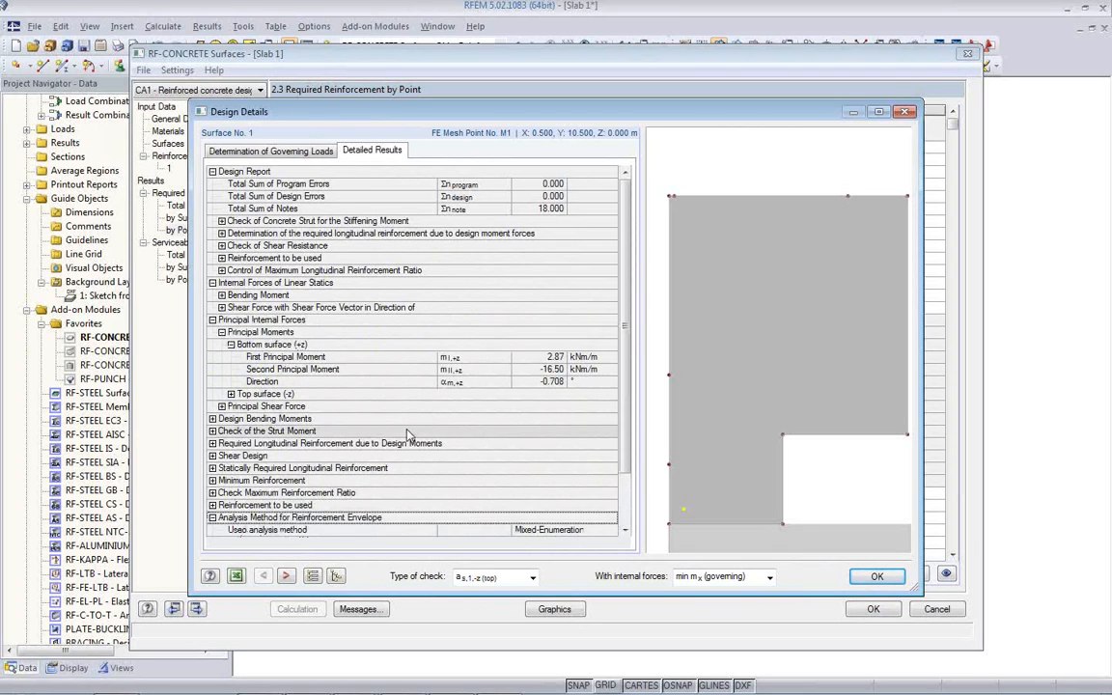
{"action": "left_click", "coordinate": [212, 393]}
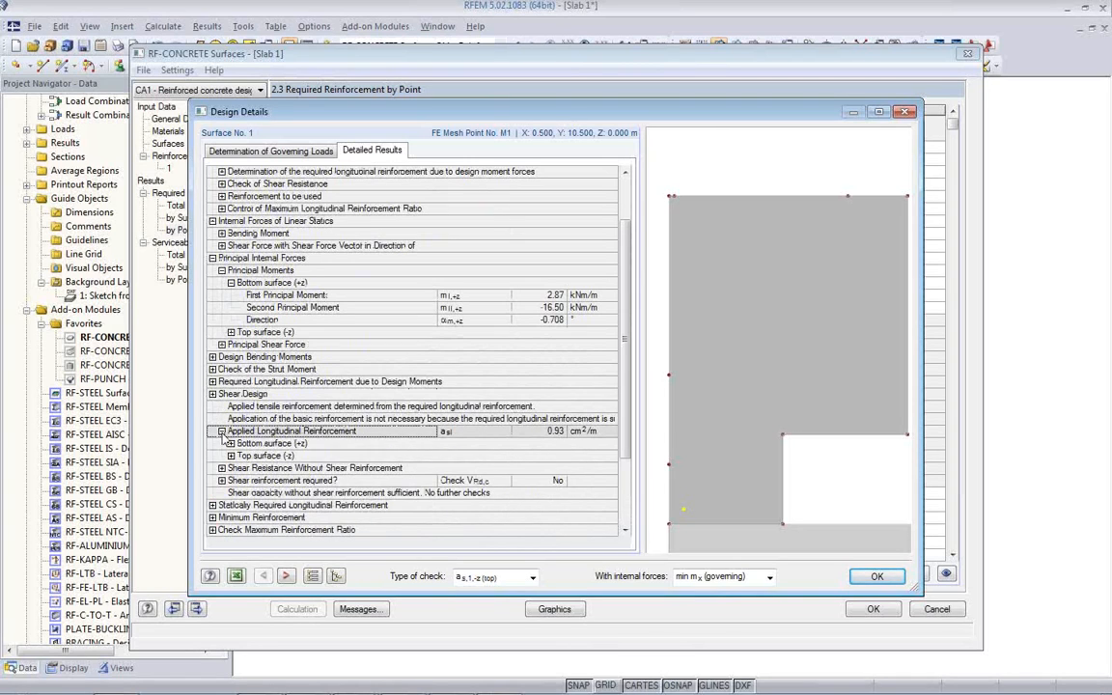
{"action": "left_click", "coordinate": [221, 431]}
{"action": "left_click", "coordinate": [231, 443]}
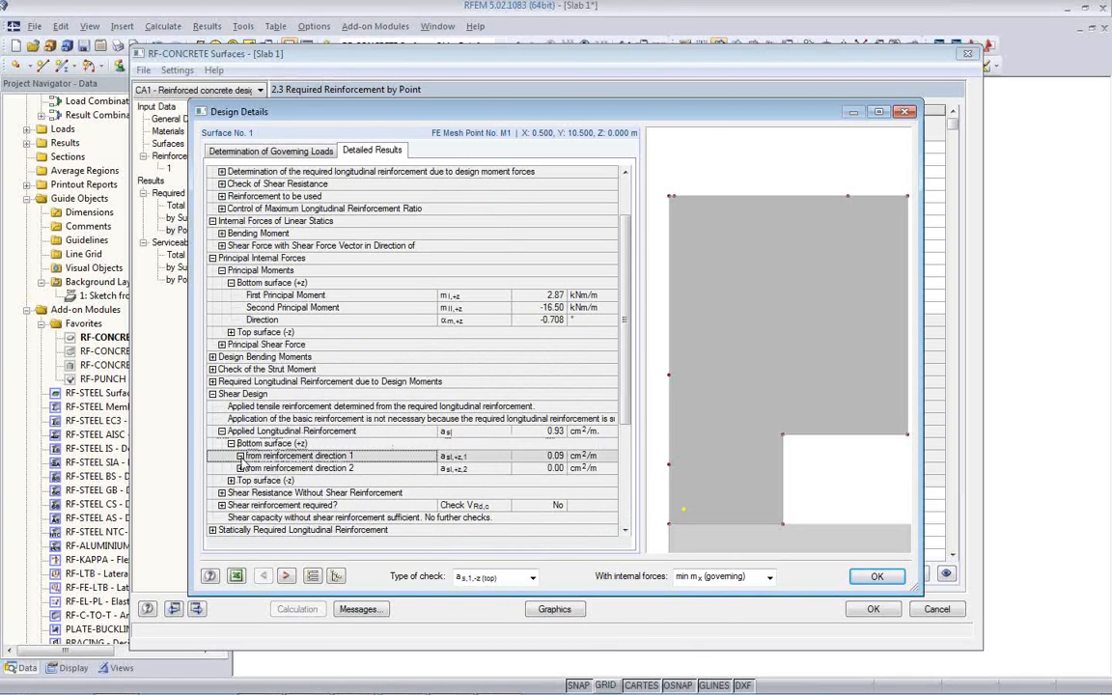
{"action": "left_click", "coordinate": [240, 456]}
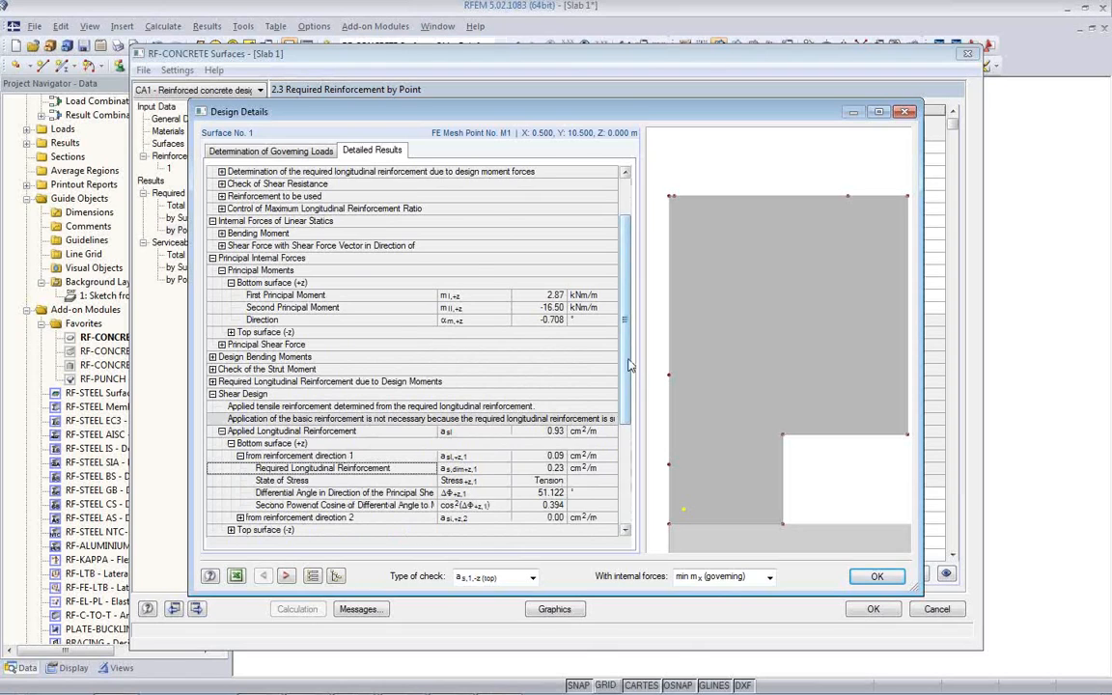
Examine the maximum reinforcement ratio check and its statically necessary bottom surface reinforcement at mesh point M1, and close the design details.
{"action": "scroll", "coordinate": [628, 363], "scroll_direction": "down", "scroll_amount": 4}
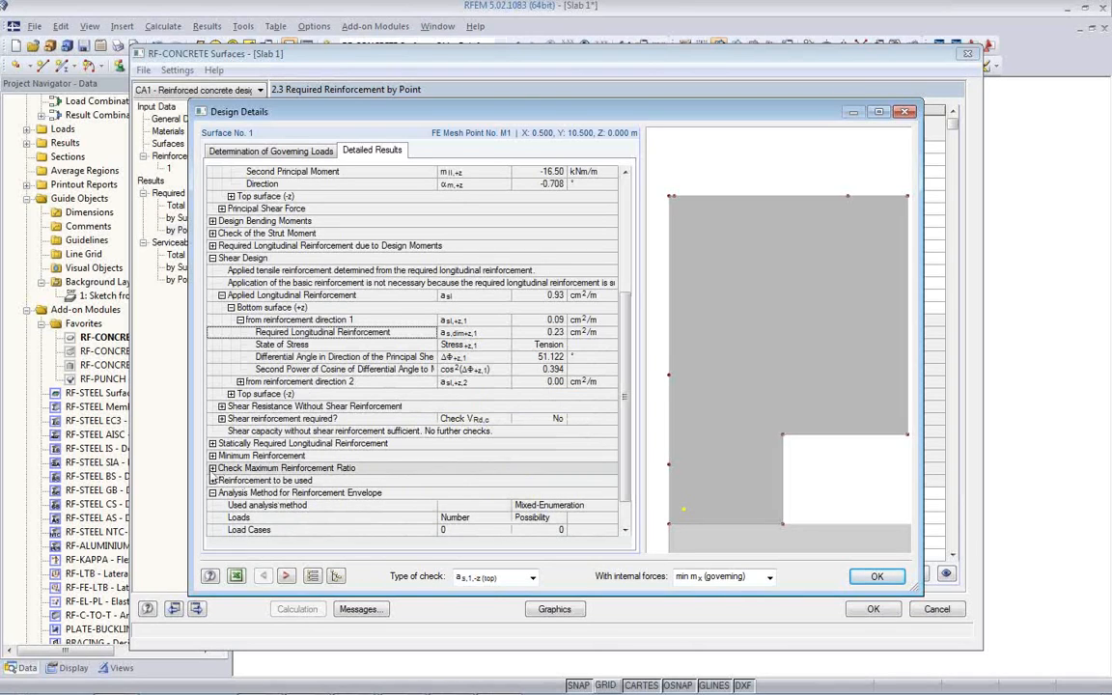
{"action": "left_click", "coordinate": [212, 468]}
{"action": "left_click", "coordinate": [221, 480]}
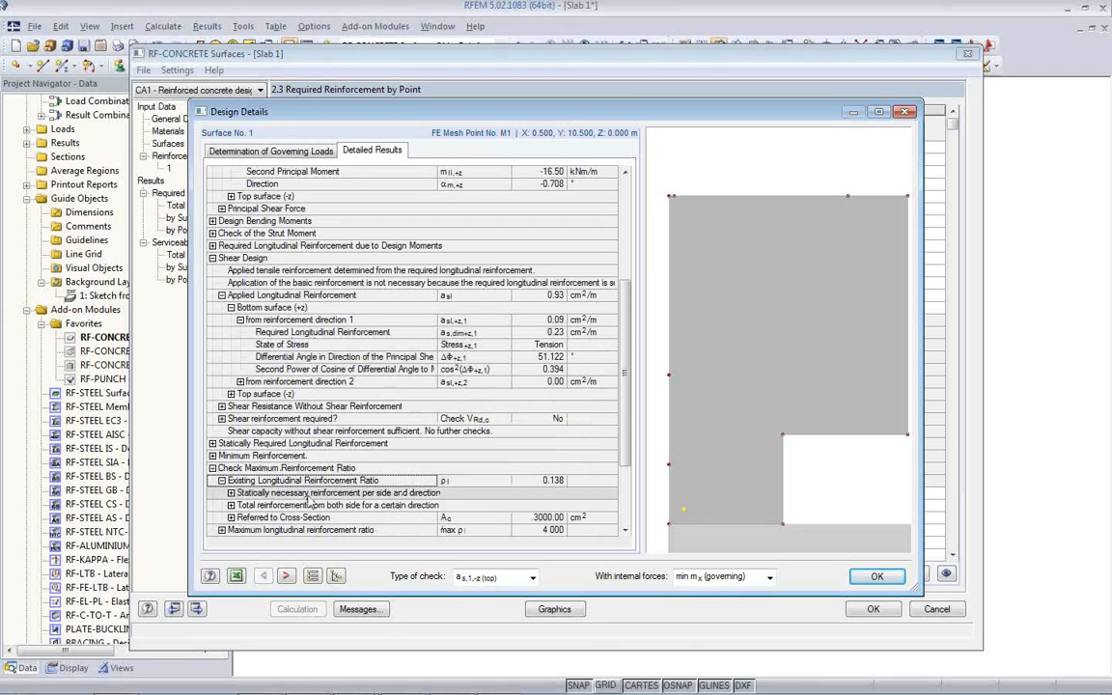
{"action": "scroll", "coordinate": [626, 509], "scroll_direction": "down", "scroll_amount": 3}
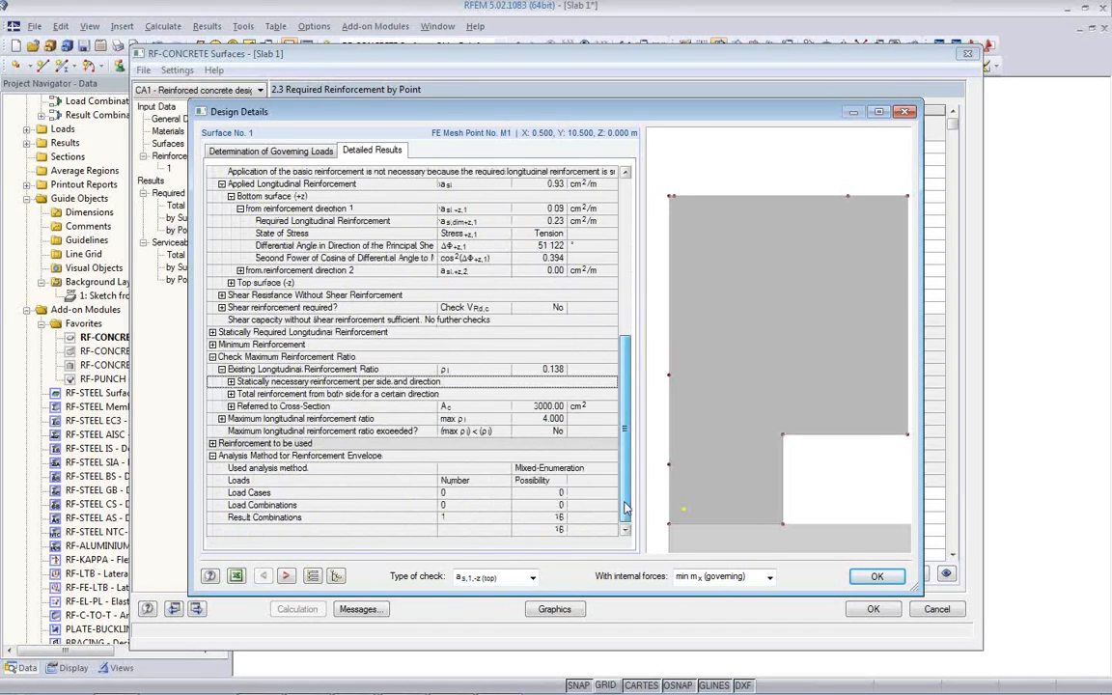
{"action": "left_click", "coordinate": [231, 381]}
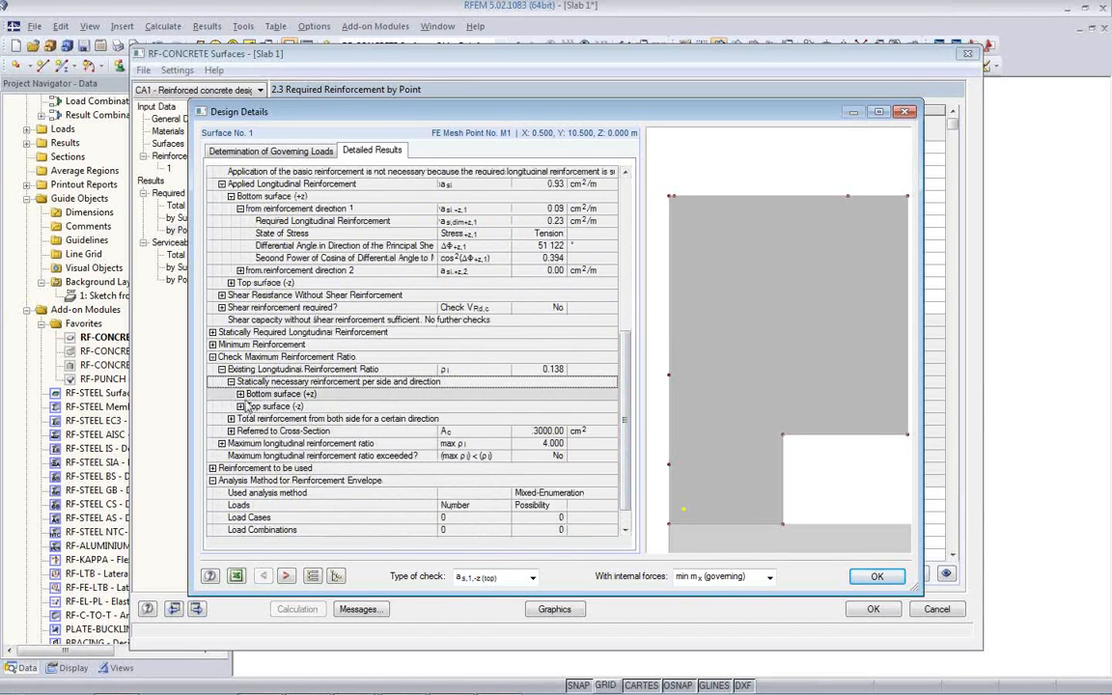
{"action": "left_click", "coordinate": [240, 394]}
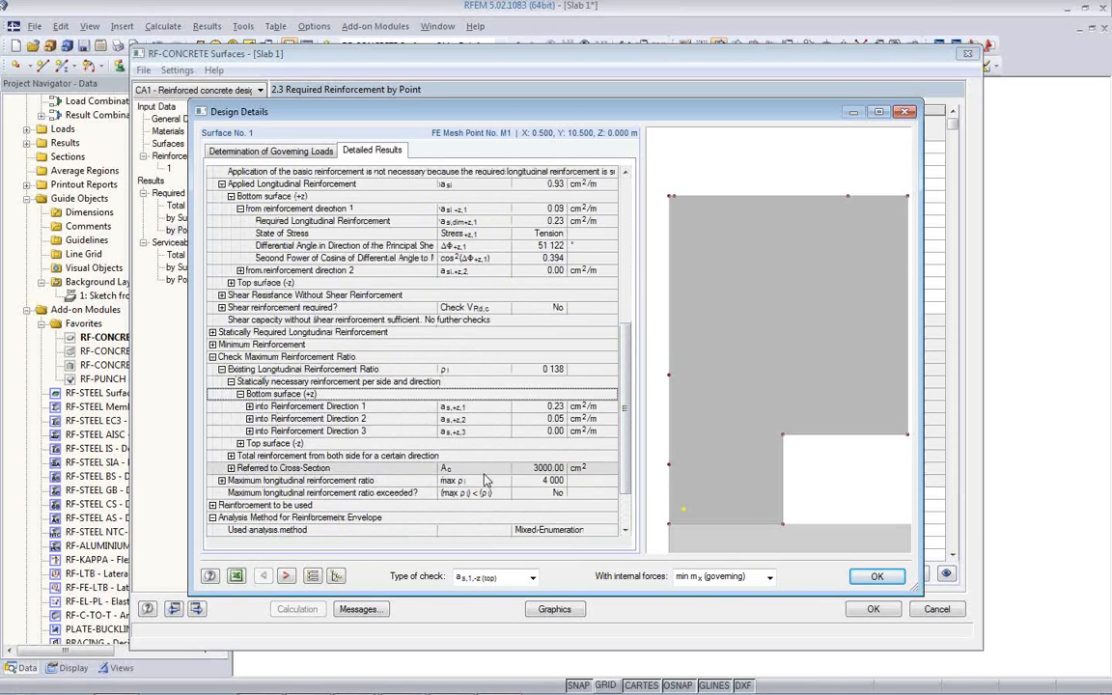
{"action": "left_click", "coordinate": [874, 577]}
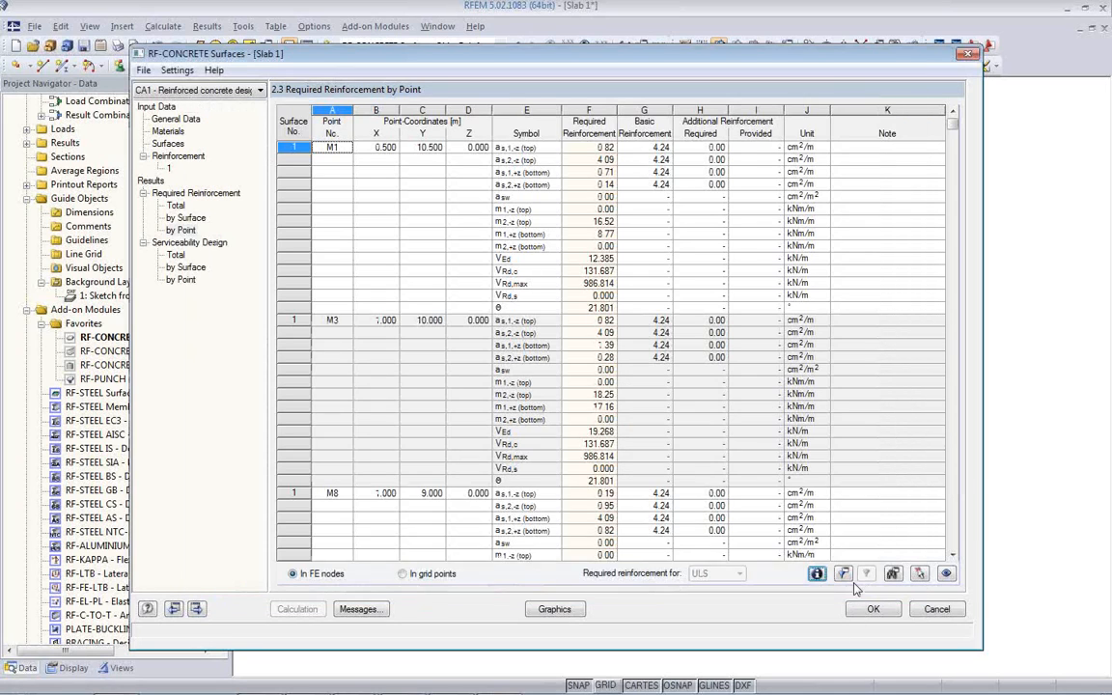
Review the total serviceability design results and locate the governing points M169, M29 and M36 in the slab model.
{"action": "left_click", "coordinate": [176, 255]}
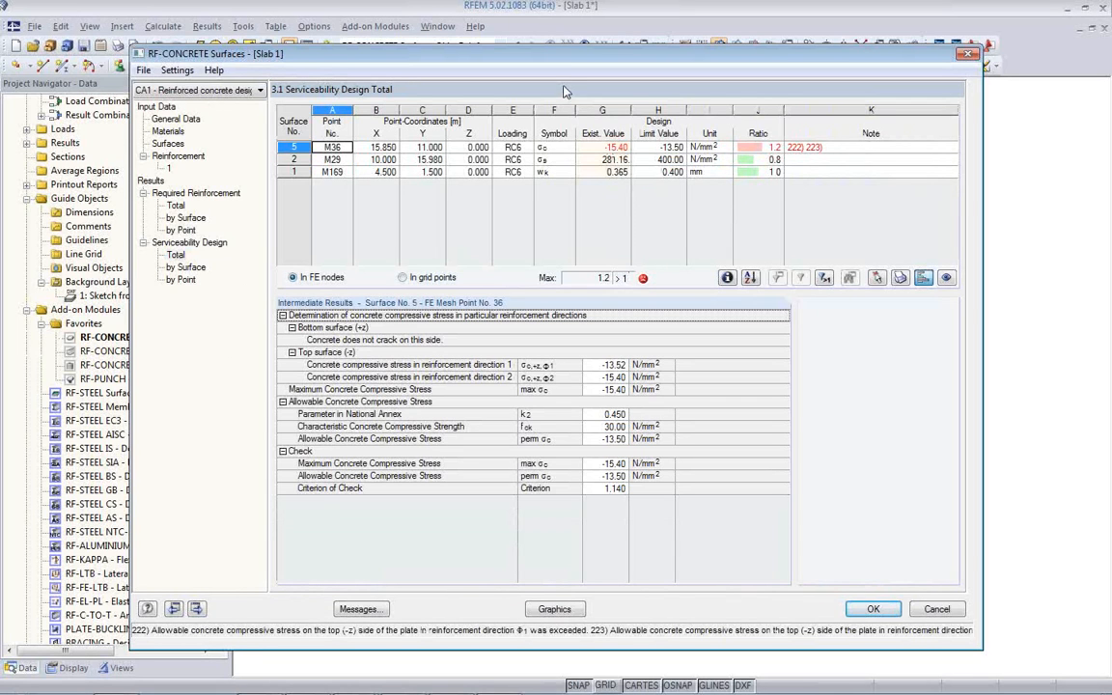
{"action": "left_click_drag", "start_coordinate": [562, 60], "coordinate": [557, 420]}
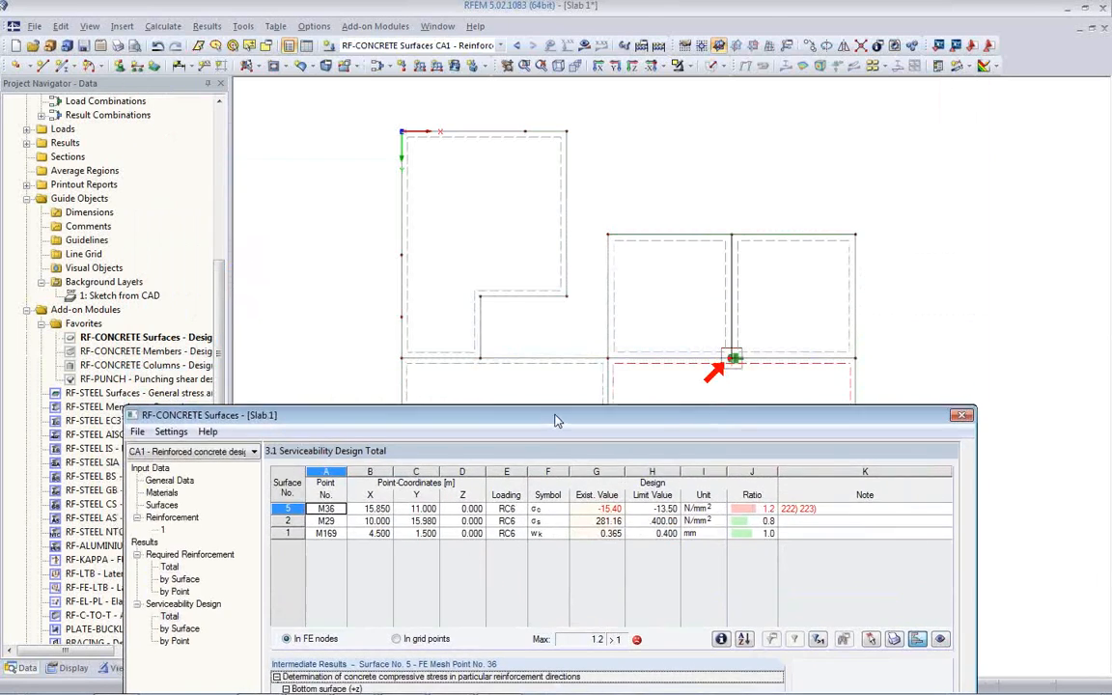
{"action": "left_click", "coordinate": [564, 529]}
{"action": "left_click", "coordinate": [581, 521]}
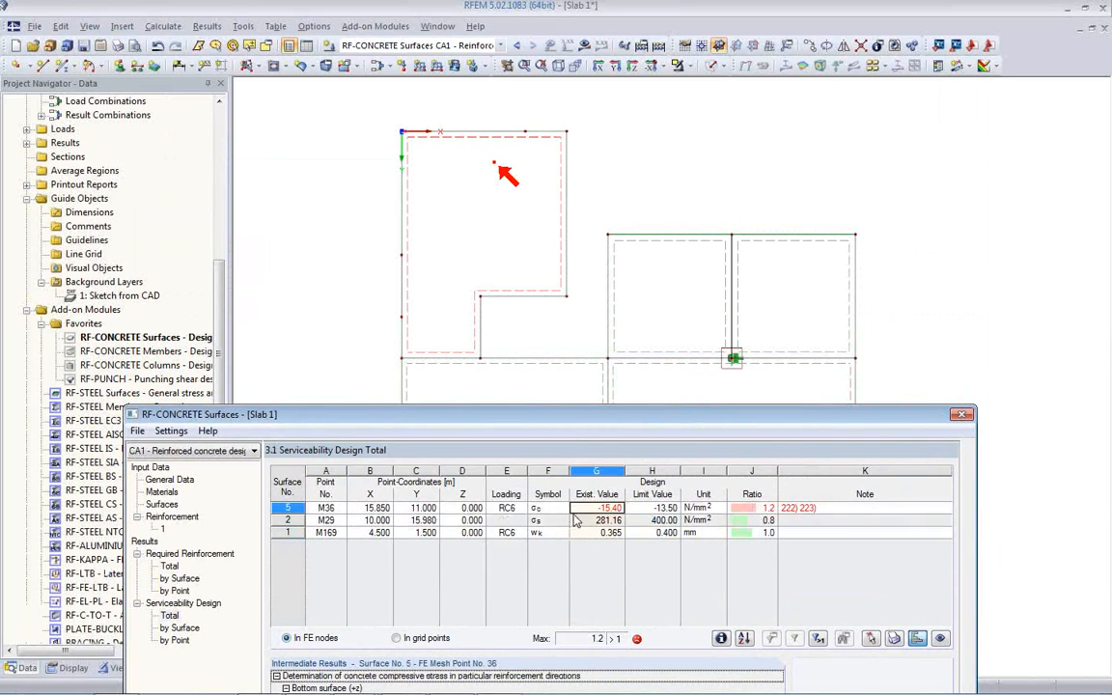
{"action": "left_click", "coordinate": [584, 508]}
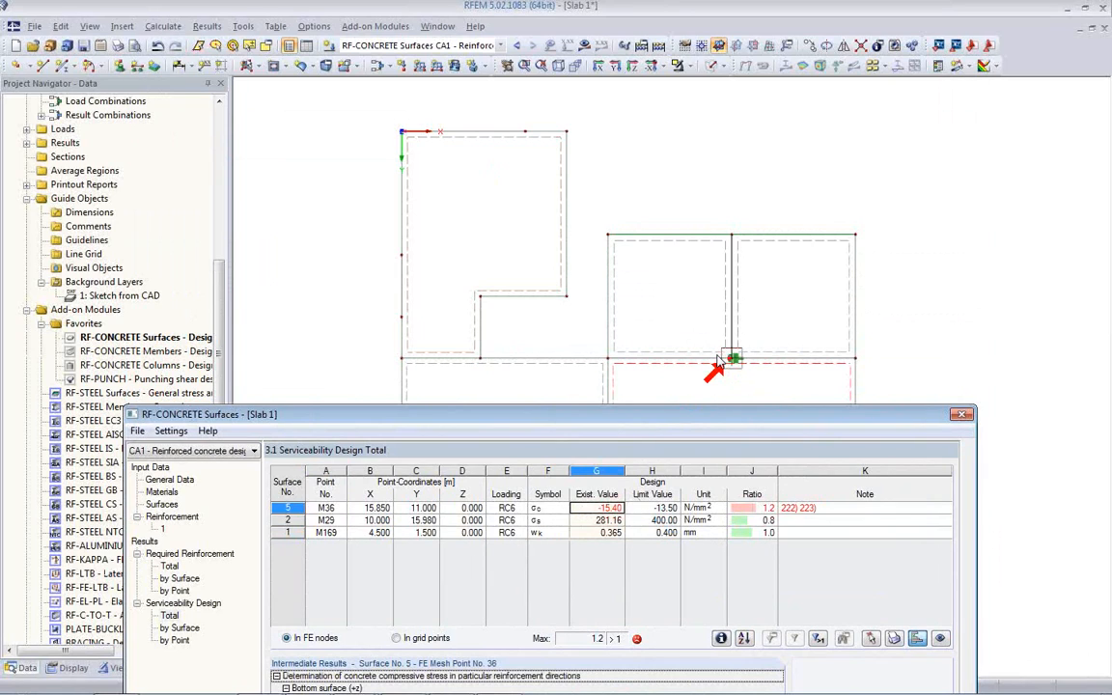
{"action": "left_click_drag", "start_coordinate": [676, 421], "coordinate": [649, 131]}
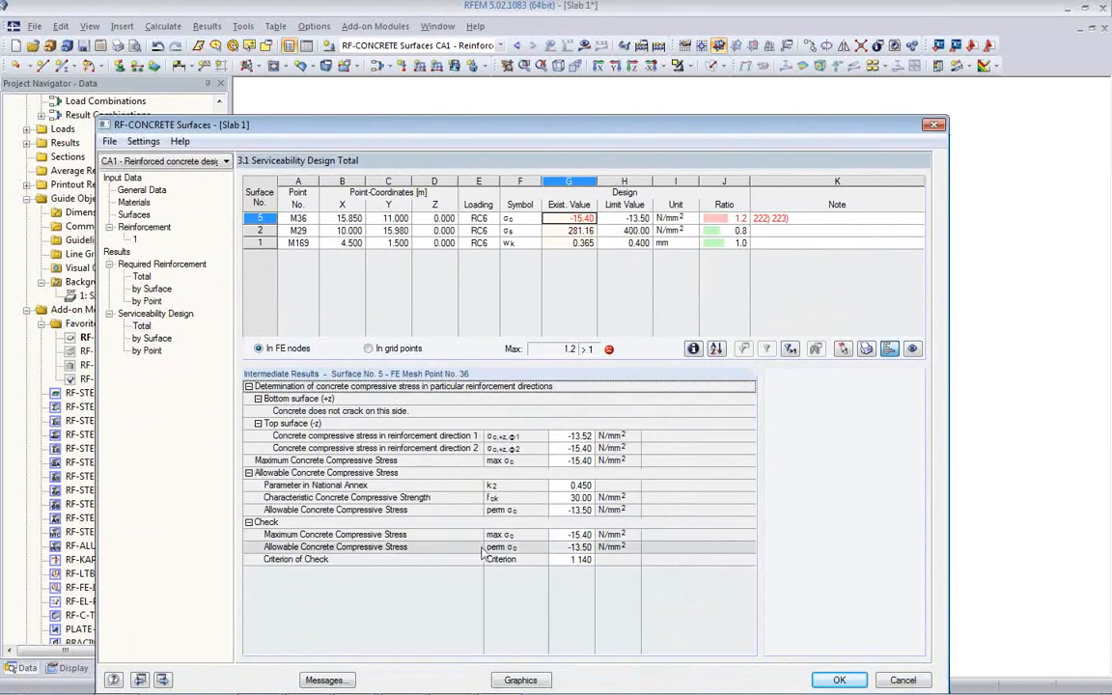
Display the required bottom reinforcement in direction 2 graphically, and compare the required additional reinforcement for both directions, top and bottom.
{"action": "left_click", "coordinate": [519, 681]}
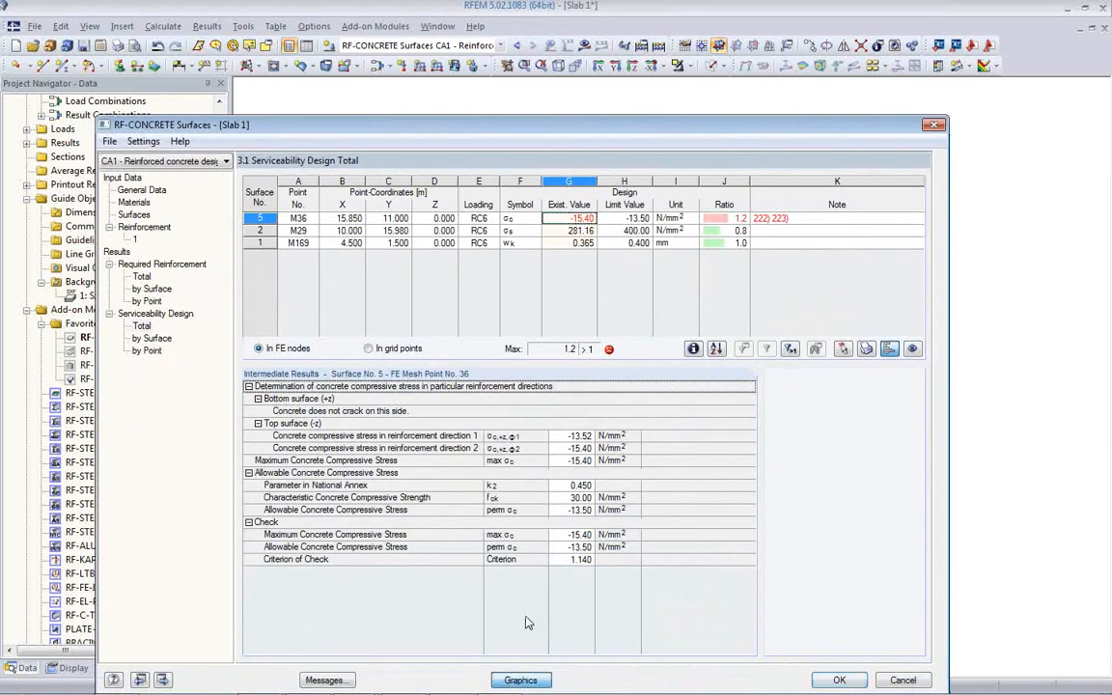
{"action": "scroll", "coordinate": [334, 483], "scroll_direction": "down", "scroll_amount": 2}
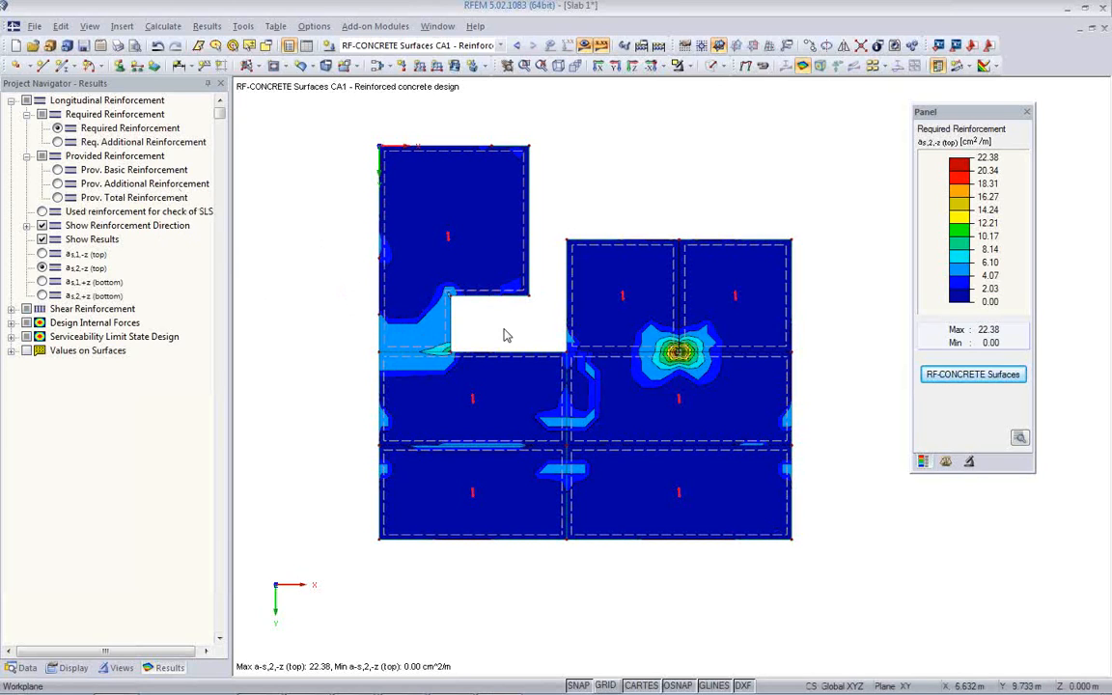
{"action": "left_click", "coordinate": [43, 296]}
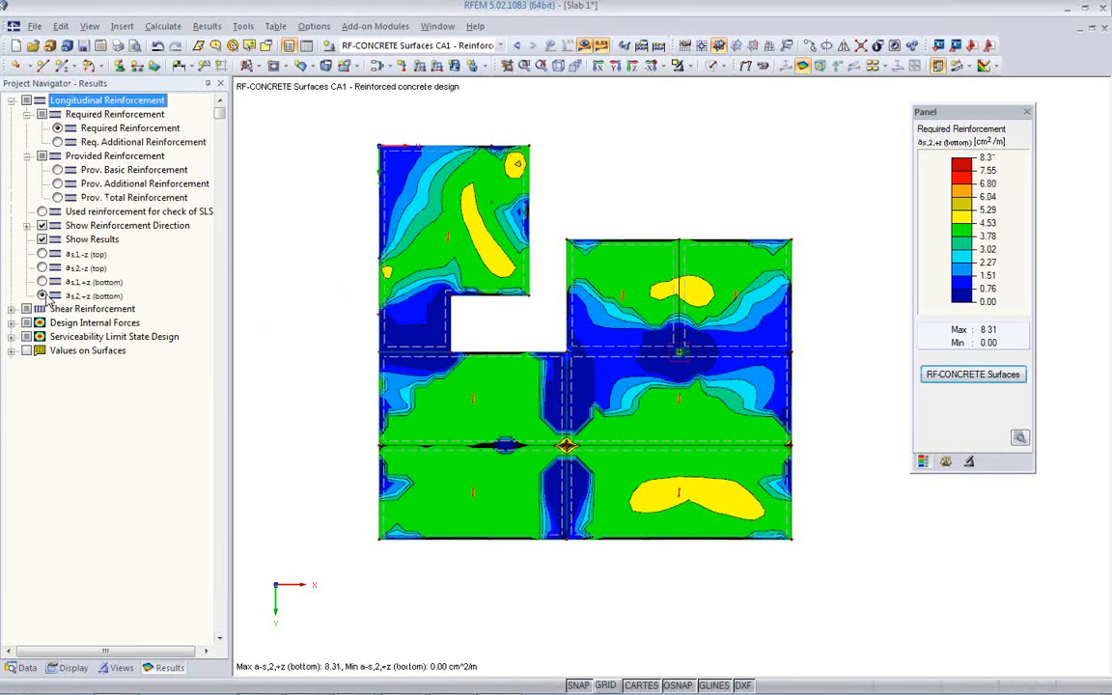
{"action": "left_click", "coordinate": [57, 142]}
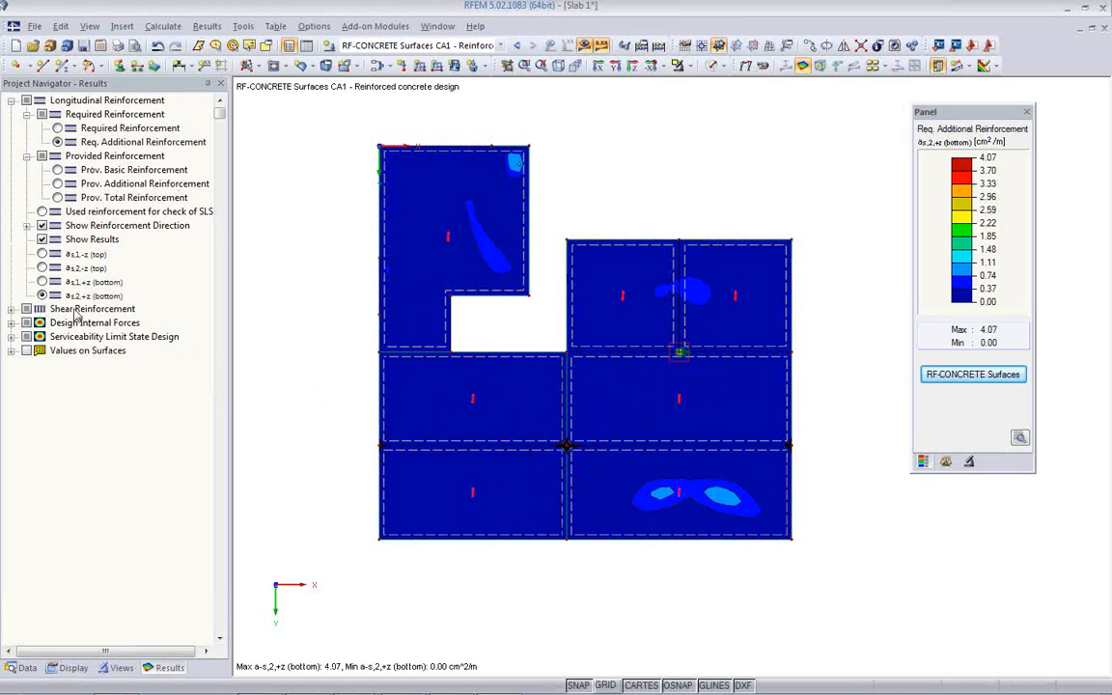
{"action": "left_click", "coordinate": [42, 254]}
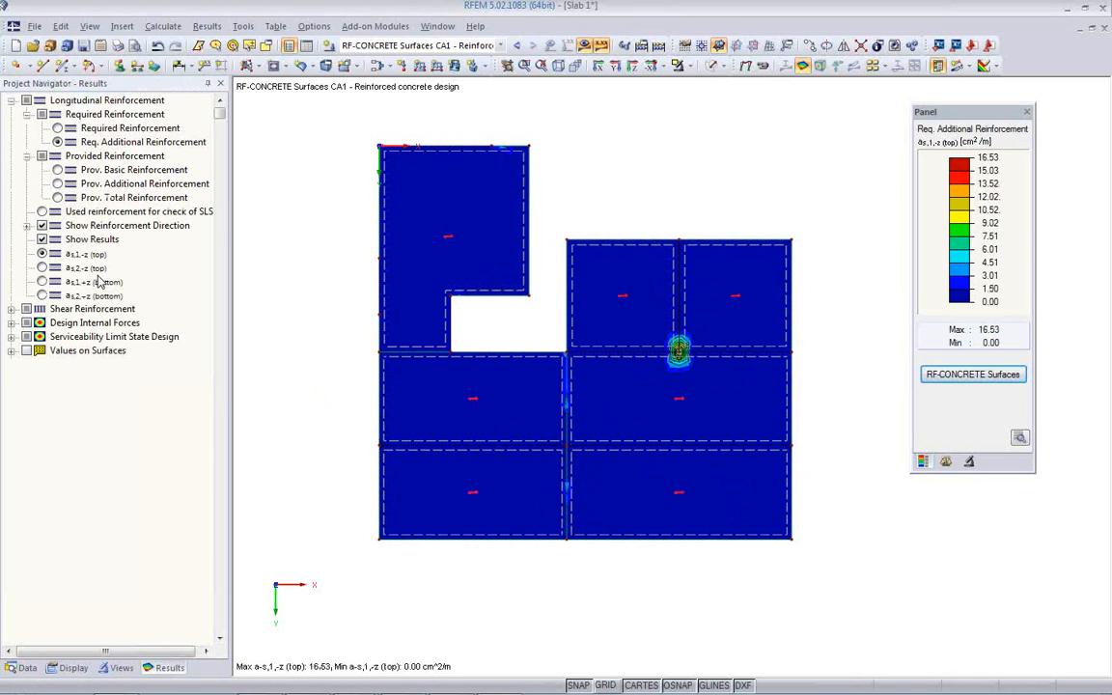
{"action": "left_click", "coordinate": [42, 267]}
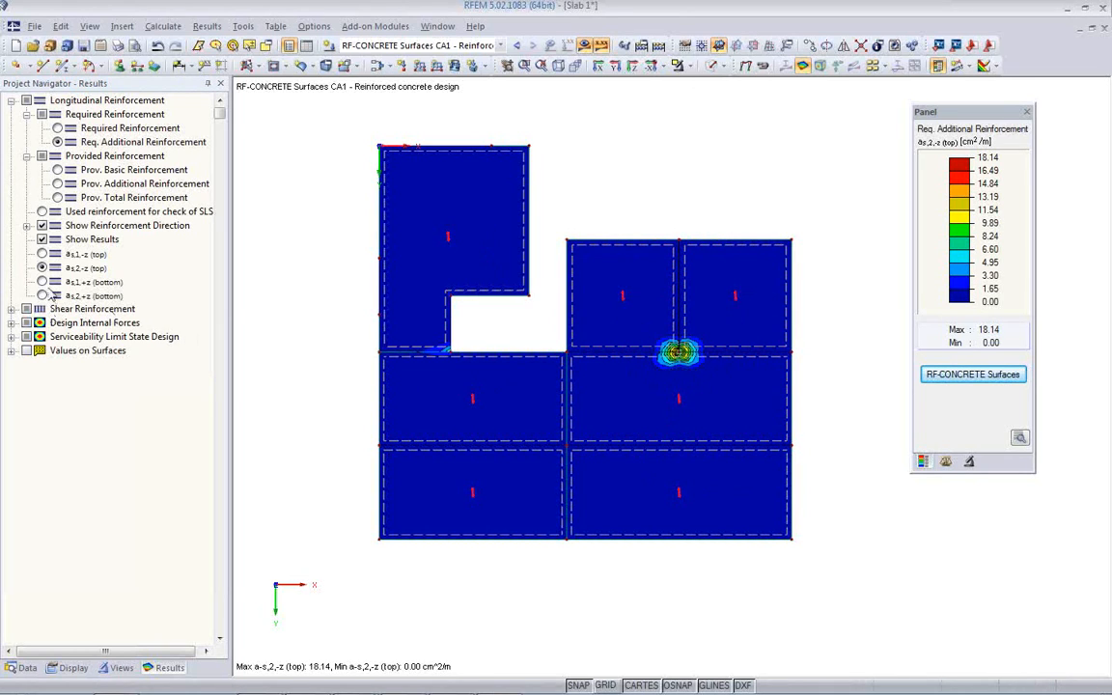
{"action": "left_click", "coordinate": [42, 282]}
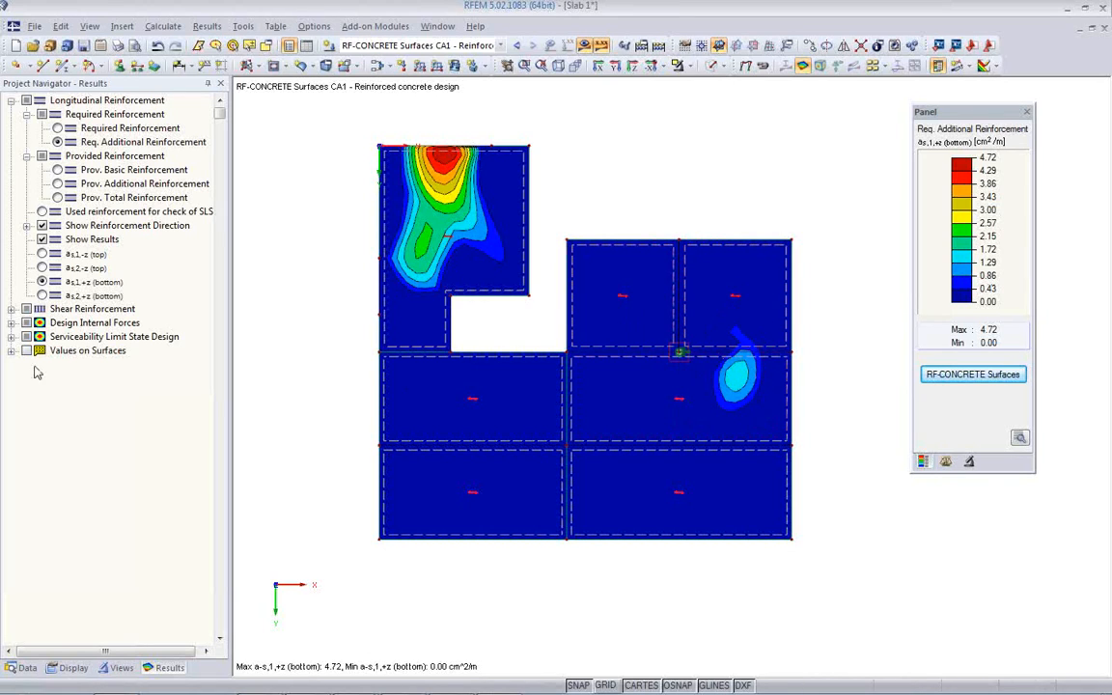
{"action": "left_click", "coordinate": [41, 296]}
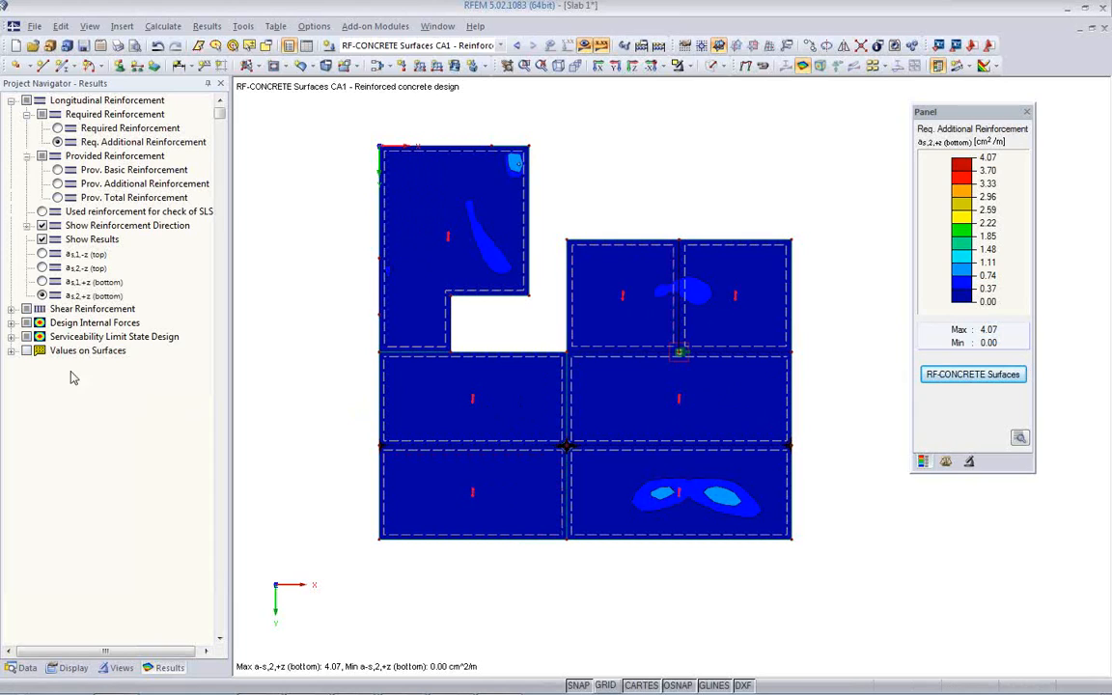
Display the serviceability limit state ratios for concrete stress σc, steel stress σs and crack width wk on the slab.
{"action": "left_click", "coordinate": [11, 337]}
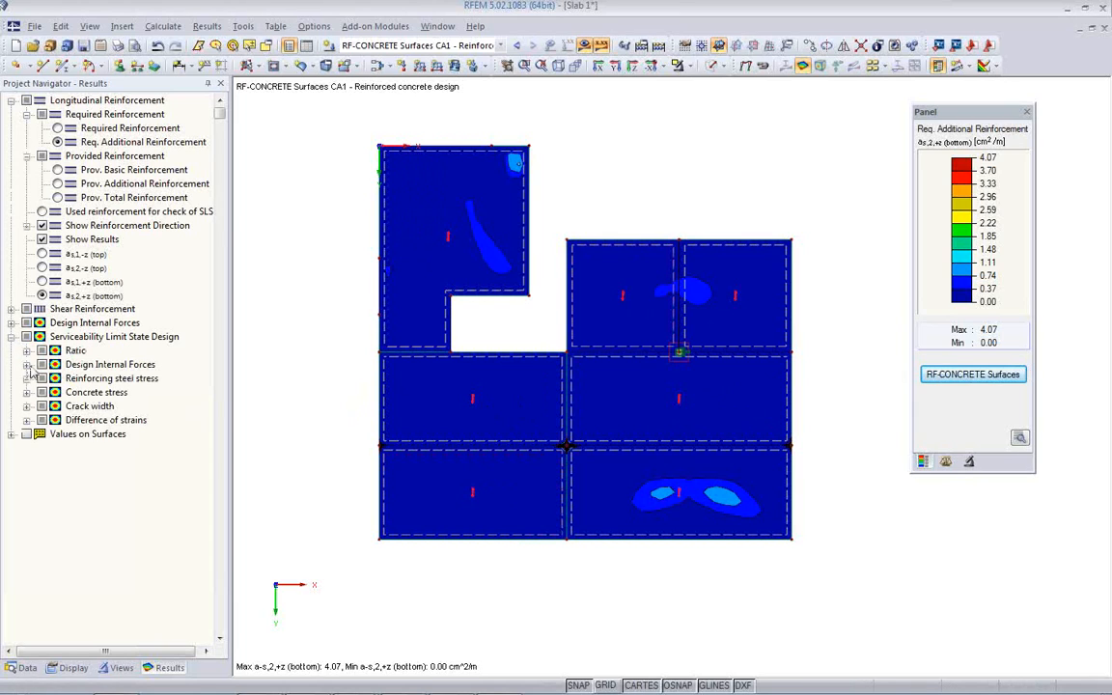
{"action": "left_click", "coordinate": [26, 351]}
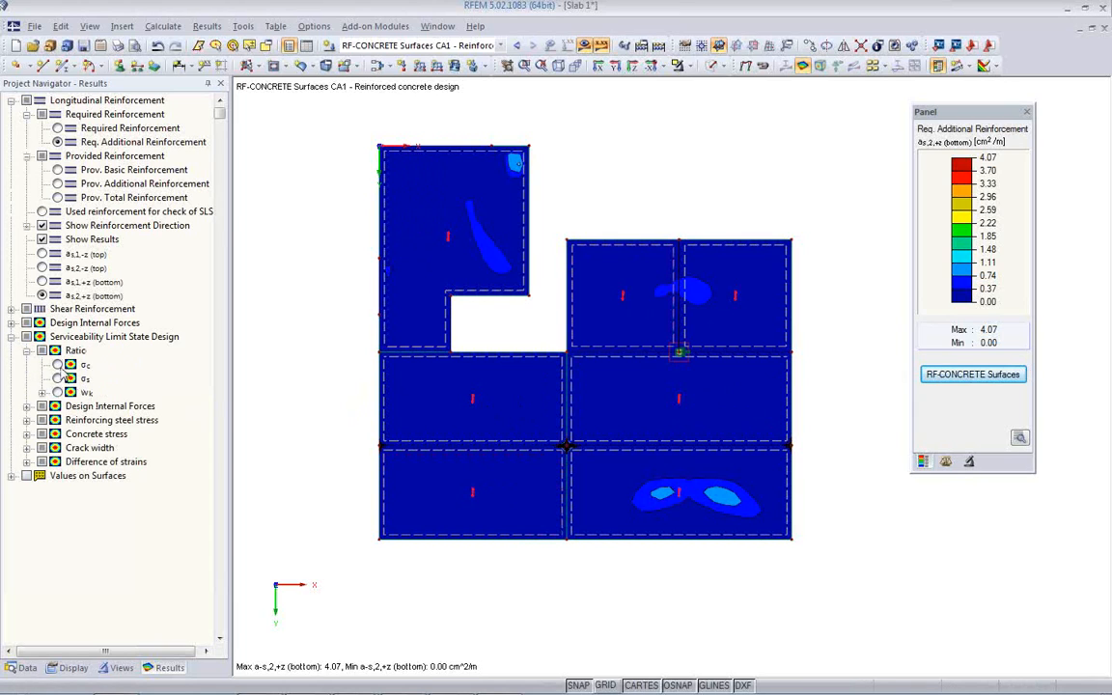
{"action": "left_click", "coordinate": [58, 365]}
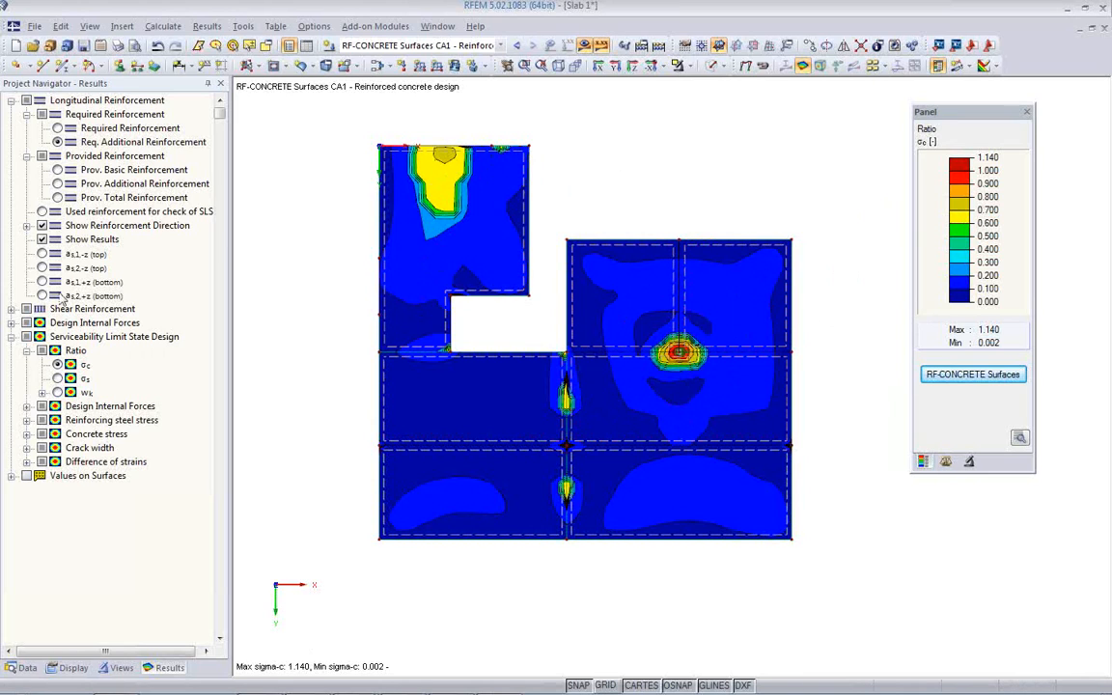
{"action": "left_click", "coordinate": [58, 379]}
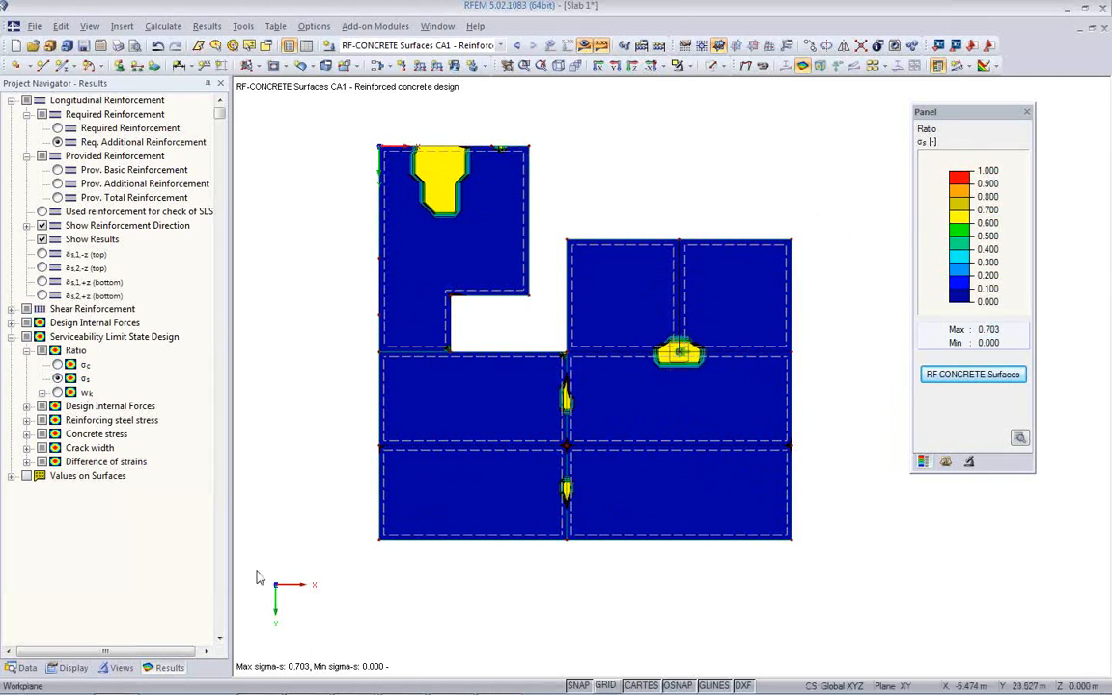
{"action": "left_click", "coordinate": [58, 392]}
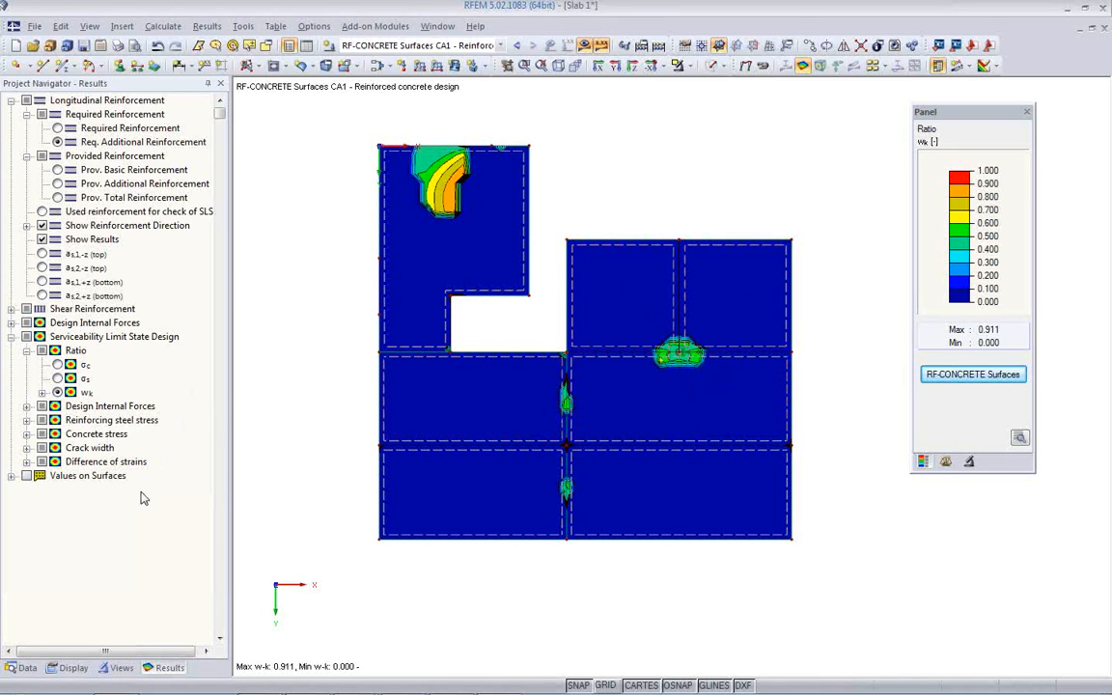
Compare the bottom crack widths on the slab for reinforcement directions 1 and 2 and the resultant.
{"action": "left_click", "coordinate": [28, 448]}
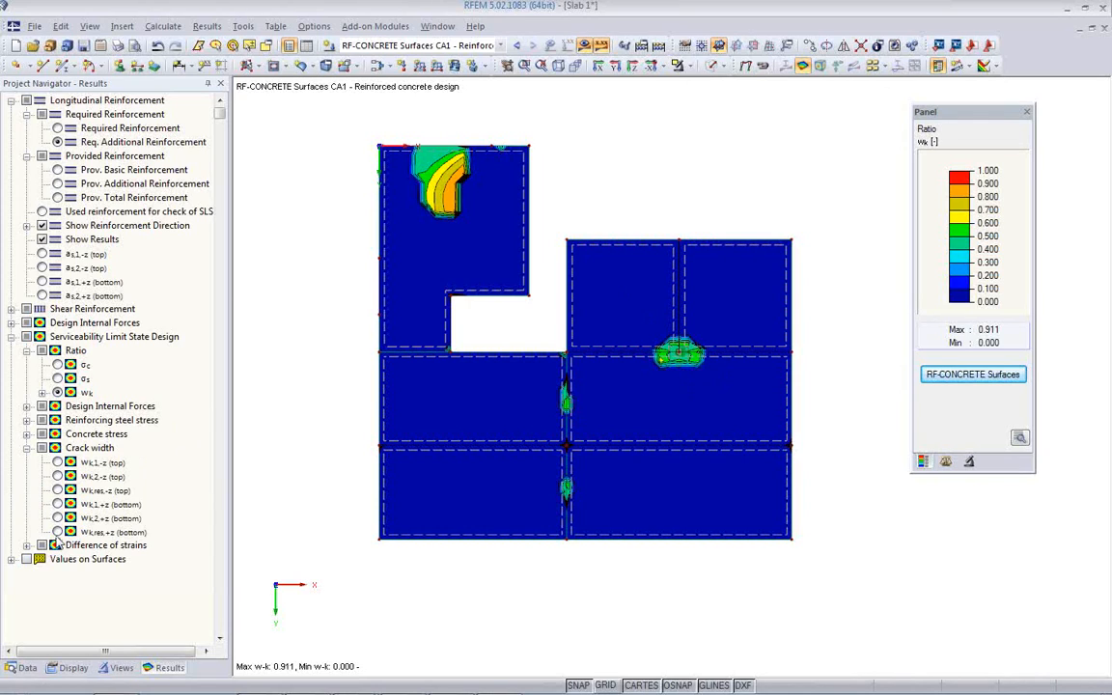
{"action": "left_click", "coordinate": [57, 518]}
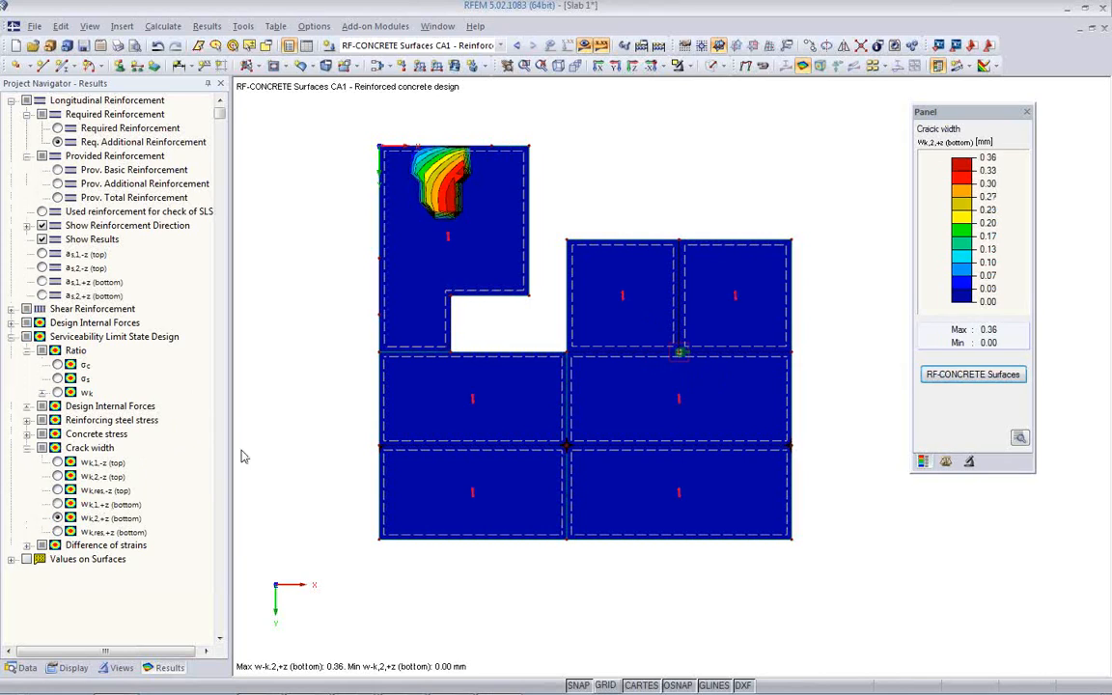
{"action": "left_click", "coordinate": [57, 532]}
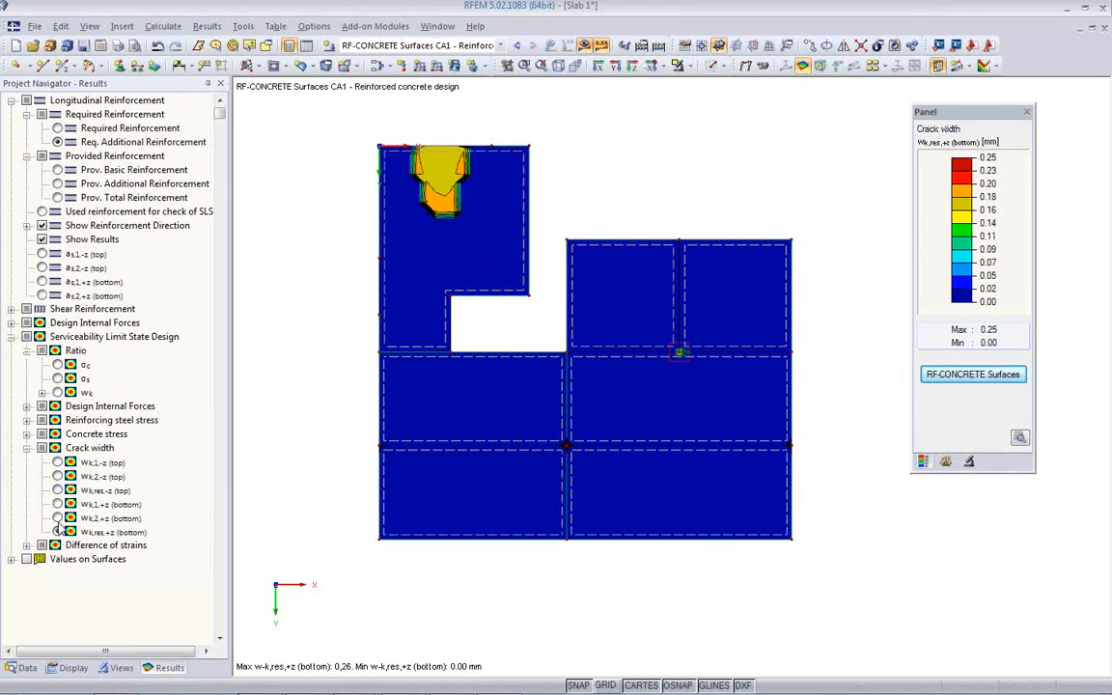
{"action": "left_click", "coordinate": [57, 518]}
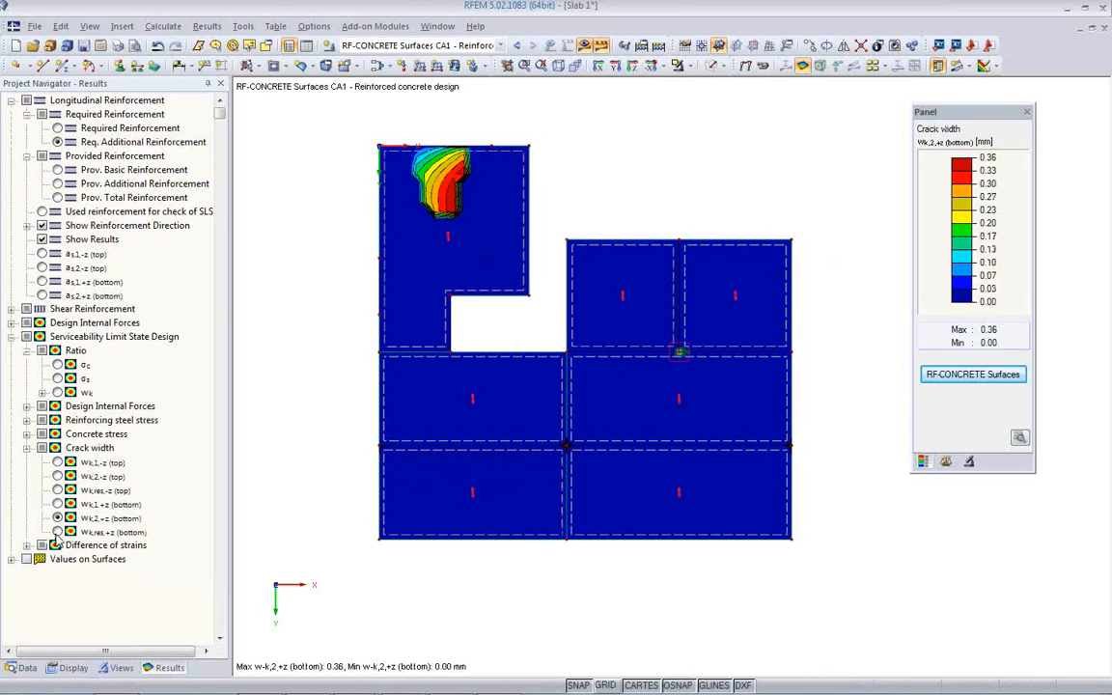
{"action": "left_click", "coordinate": [57, 504]}
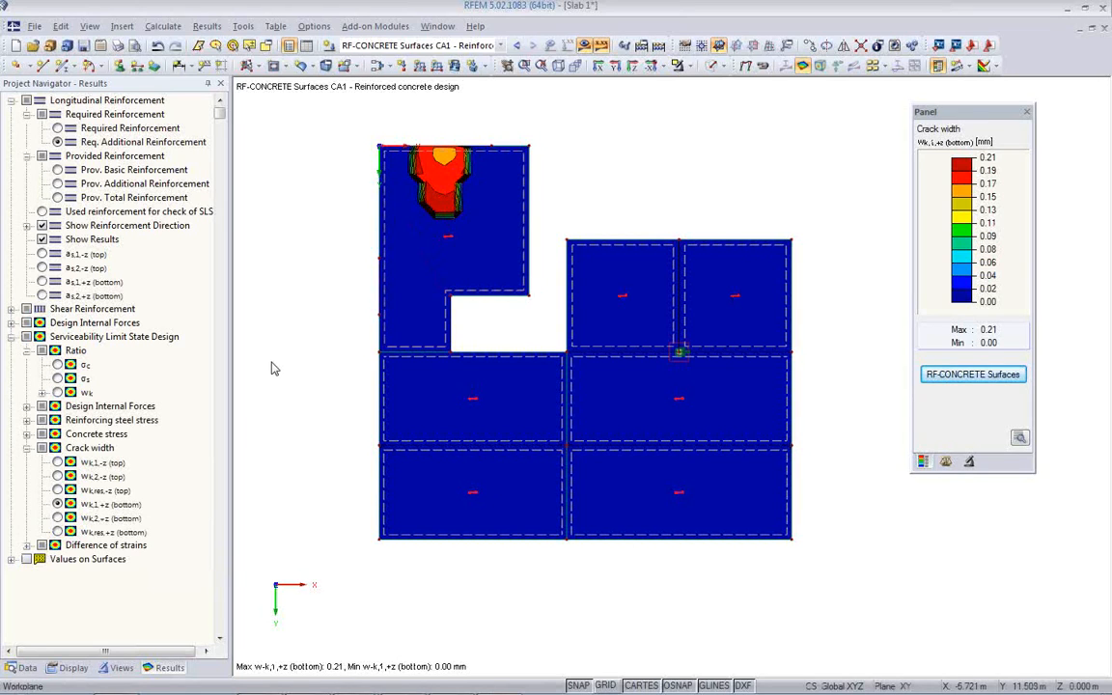
Turn on result values on the surfaces and limit them to the minimum and maximum extremes of all surfaces.
{"action": "left_click", "coordinate": [11, 558]}
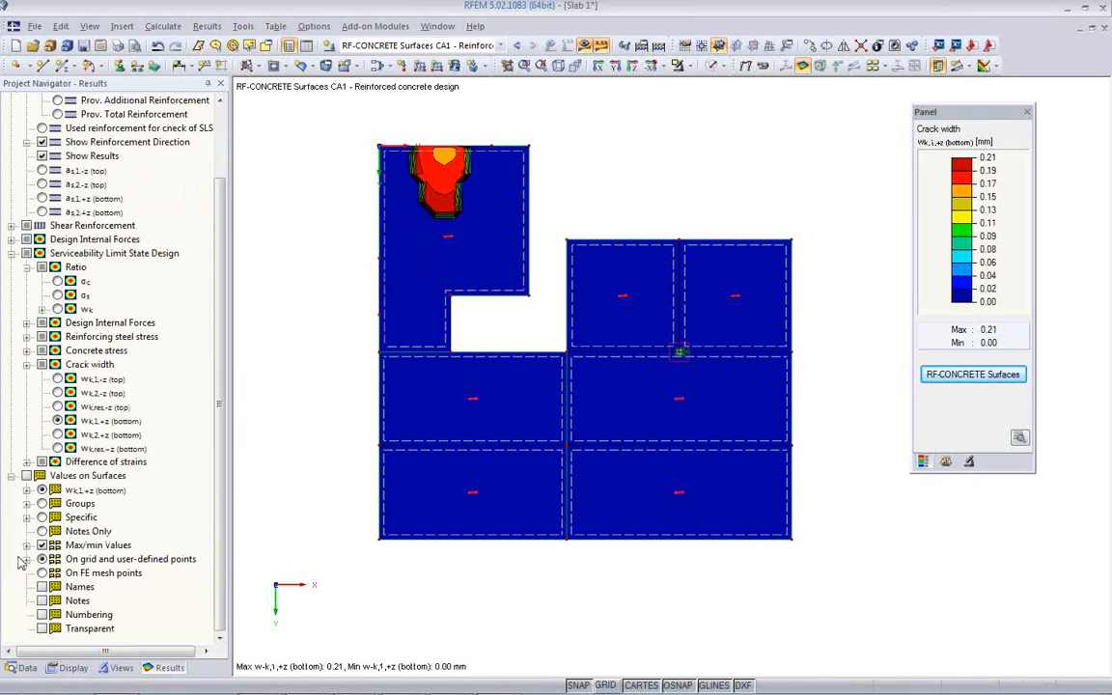
{"action": "left_click", "coordinate": [39, 476]}
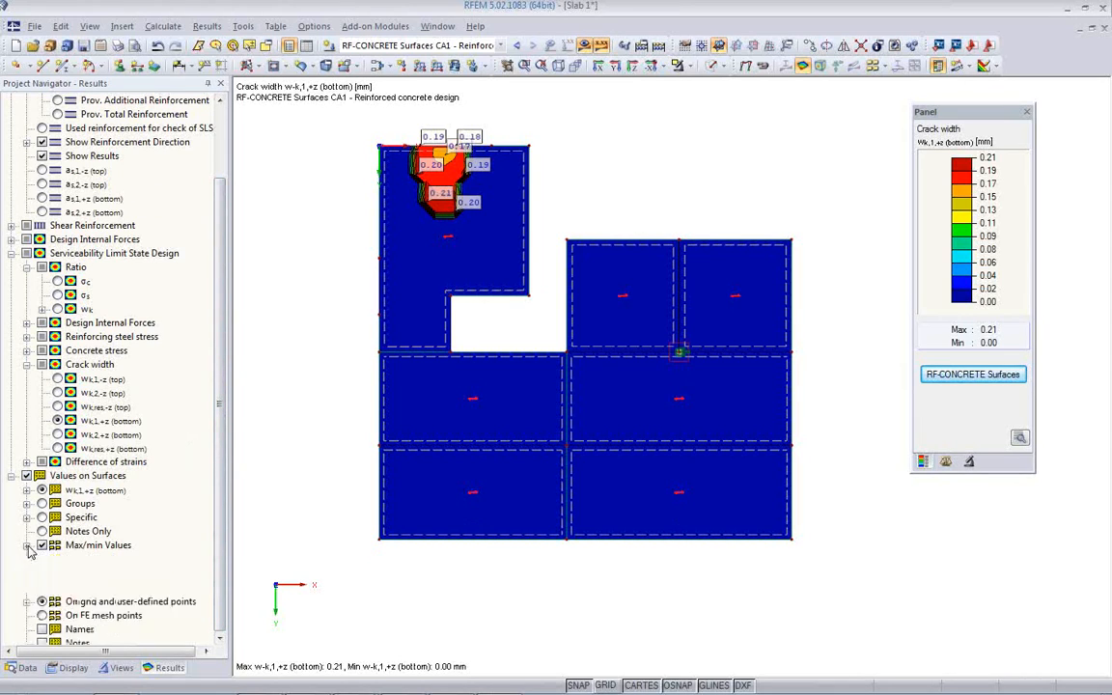
{"action": "left_click", "coordinate": [27, 545]}
{"action": "left_click", "coordinate": [57, 572]}
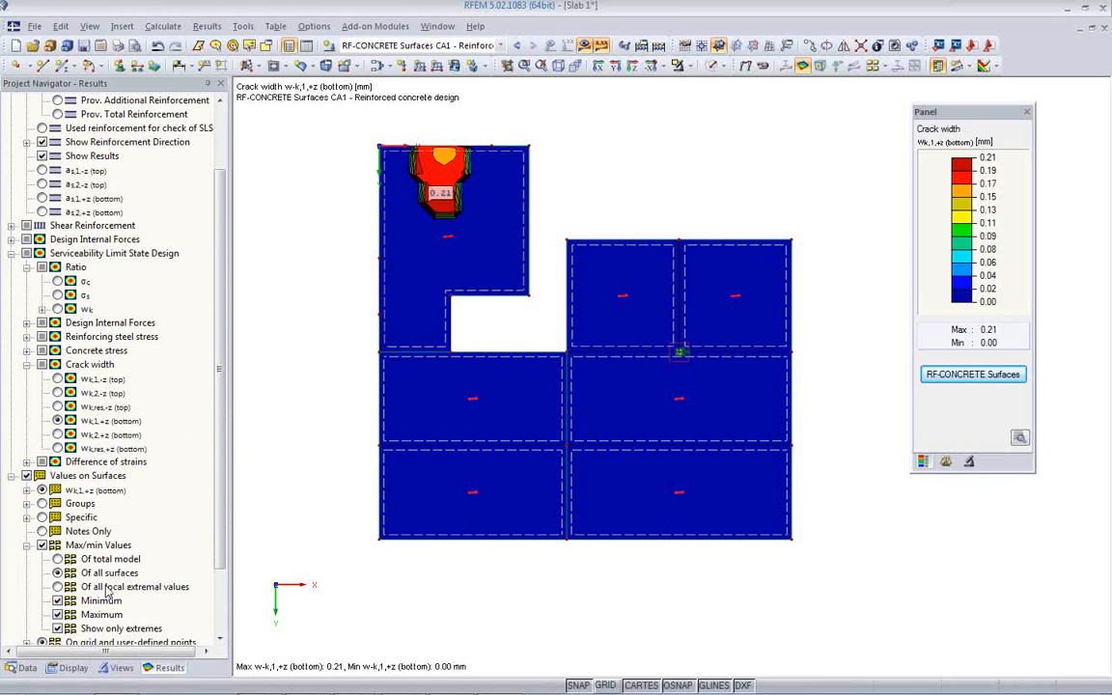
{"action": "left_click_drag", "start_coordinate": [222, 544], "coordinate": [222, 619]}
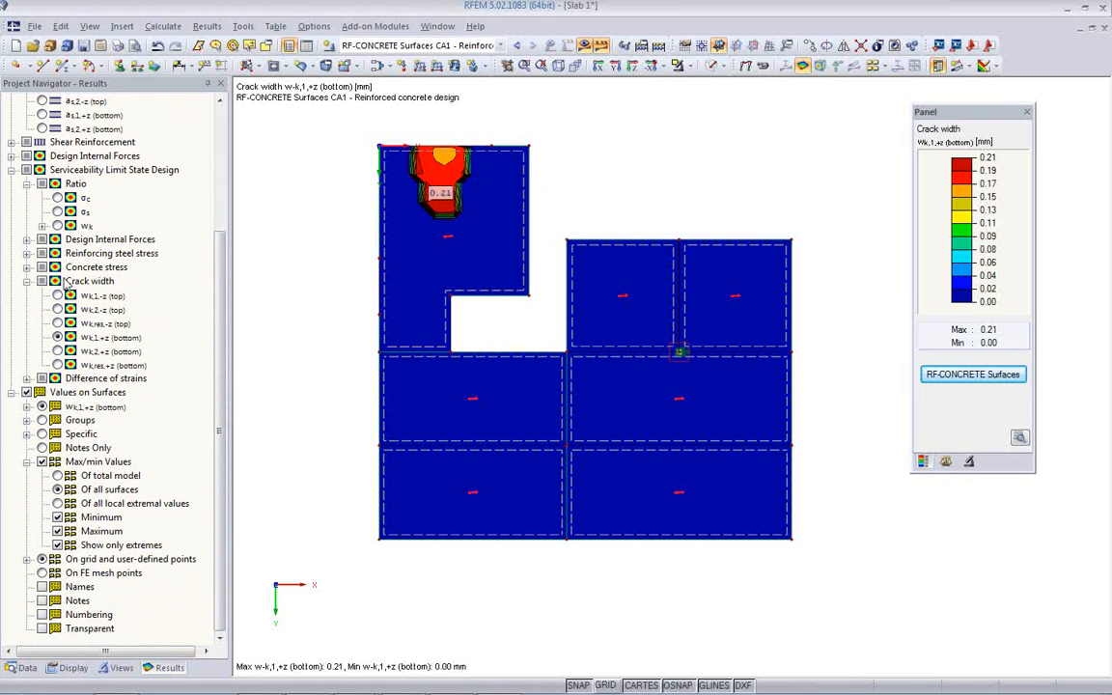
Review the σc, σs and wk serviceability ratios with the extreme values labelled on each surface.
{"action": "left_click", "coordinate": [58, 198]}
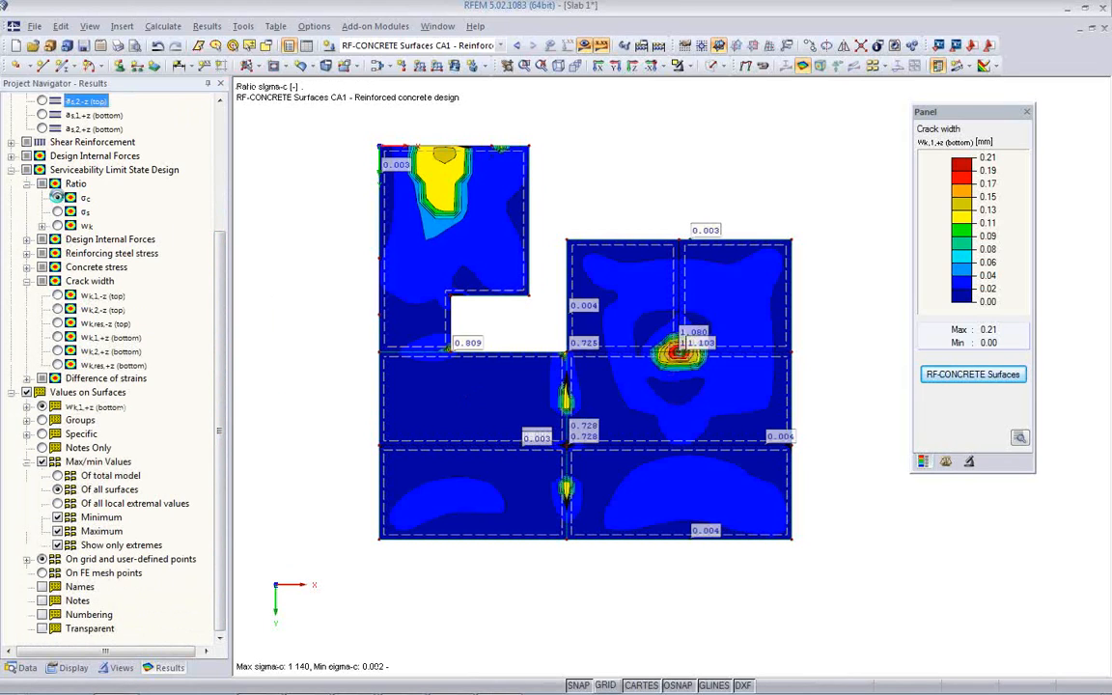
{"action": "left_click", "coordinate": [58, 211]}
{"action": "left_click", "coordinate": [58, 225]}
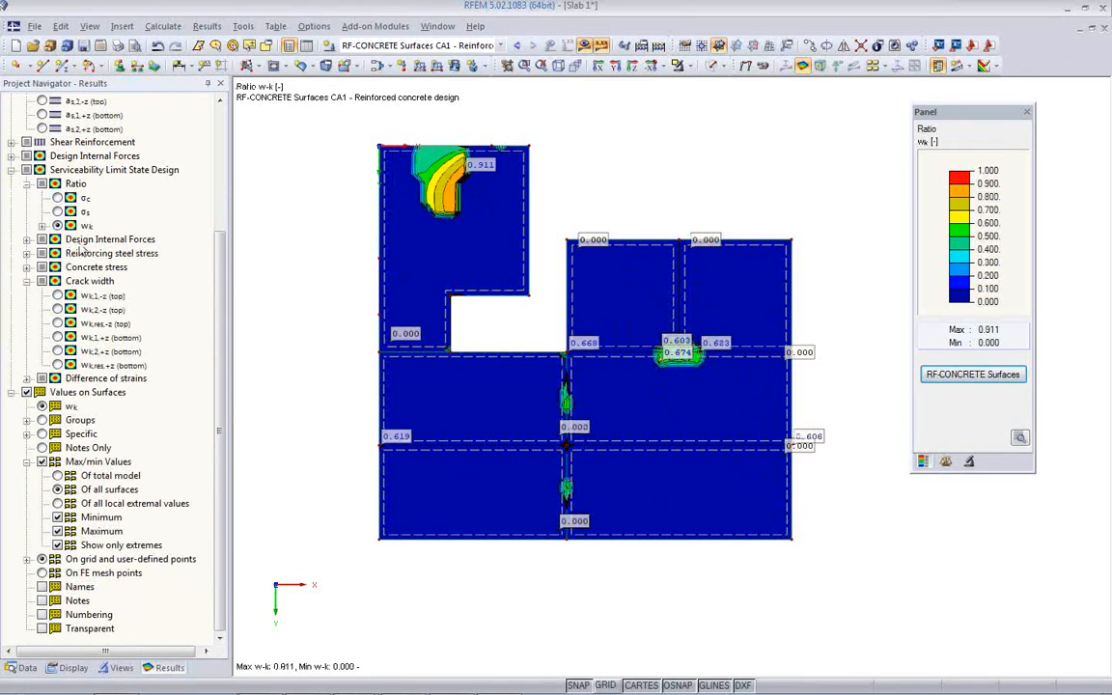
Review the required longitudinal reinforcement of the slab at top and bottom for reinforcement directions 1 and 2.
{"action": "scroll", "coordinate": [214, 348], "scroll_direction": "up", "scroll_amount": 4}
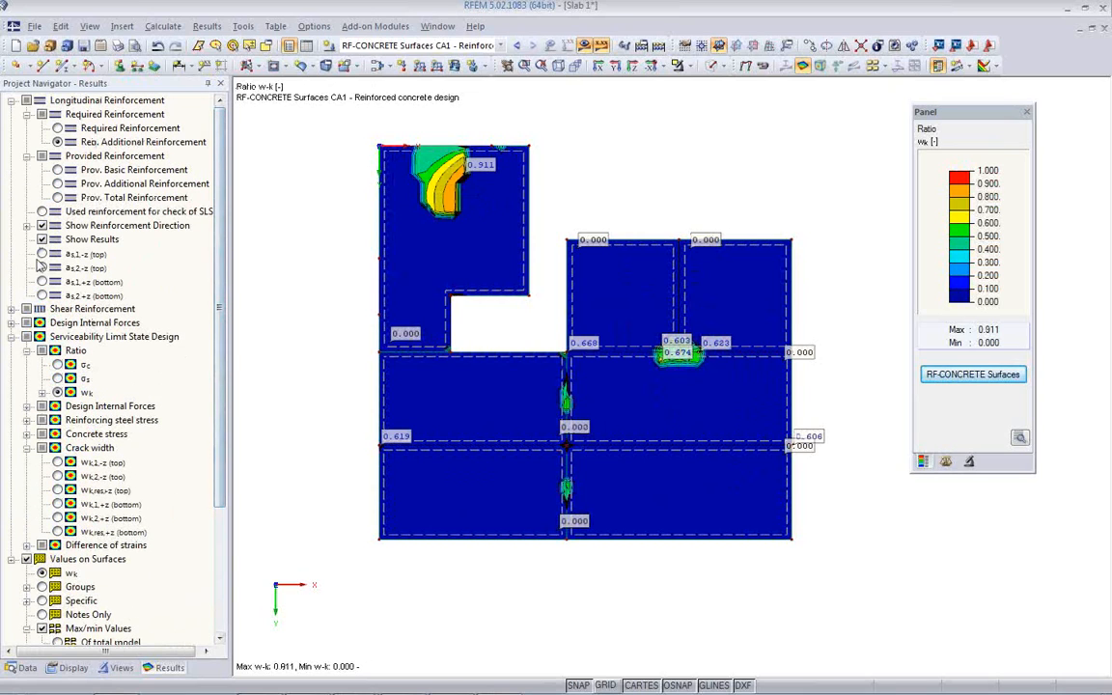
{"action": "left_click", "coordinate": [41, 296]}
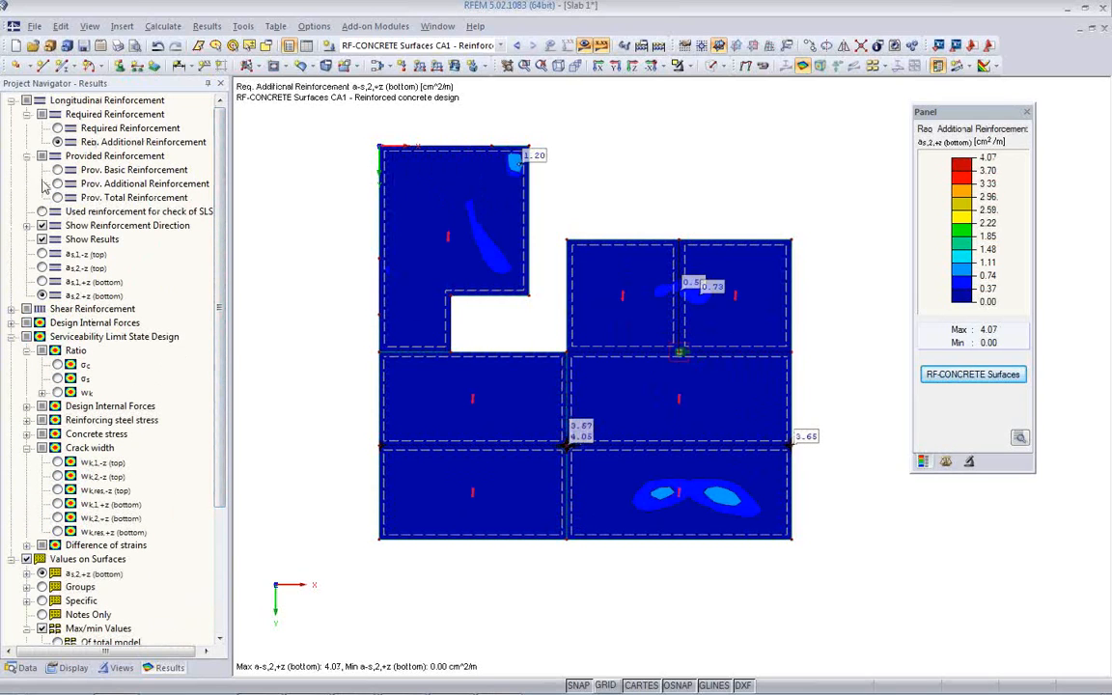
{"action": "left_click", "coordinate": [57, 128]}
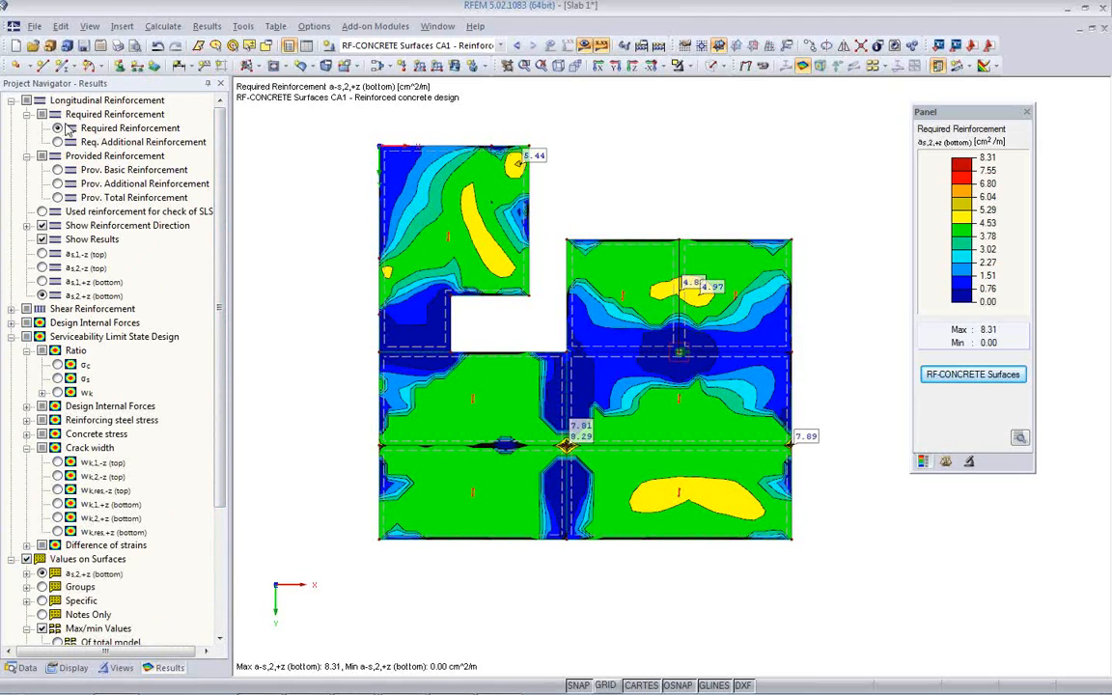
{"action": "left_click", "coordinate": [41, 254]}
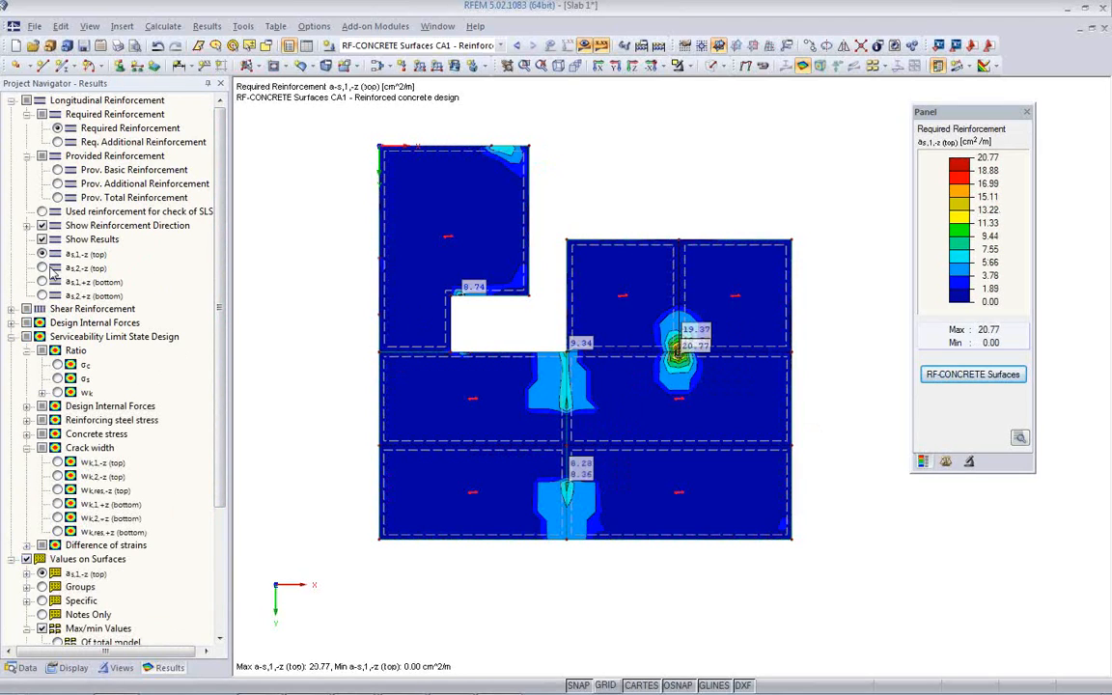
{"action": "left_click", "coordinate": [41, 268]}
{"action": "left_click", "coordinate": [41, 281]}
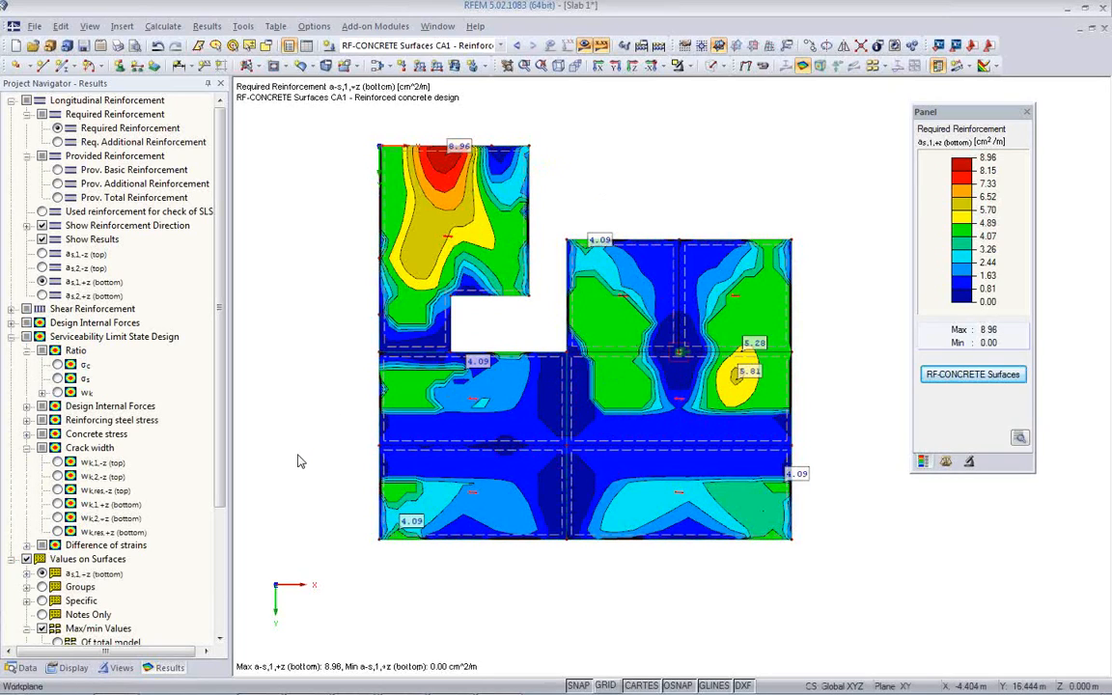
{"action": "left_click", "coordinate": [41, 295]}
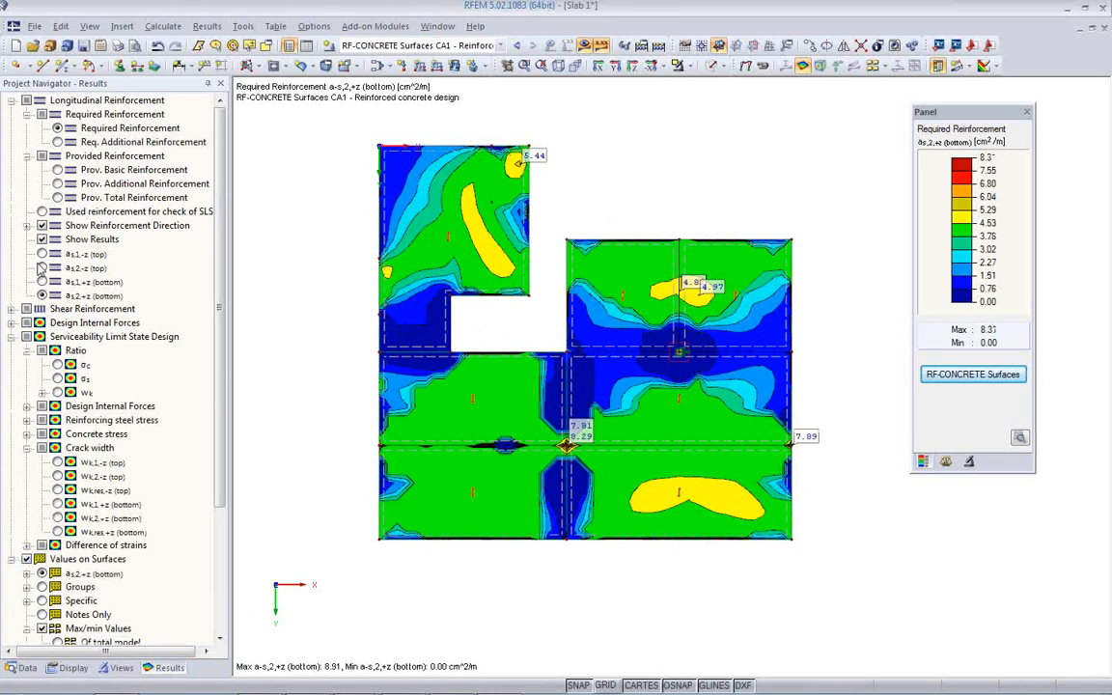
{"action": "left_click", "coordinate": [42, 255]}
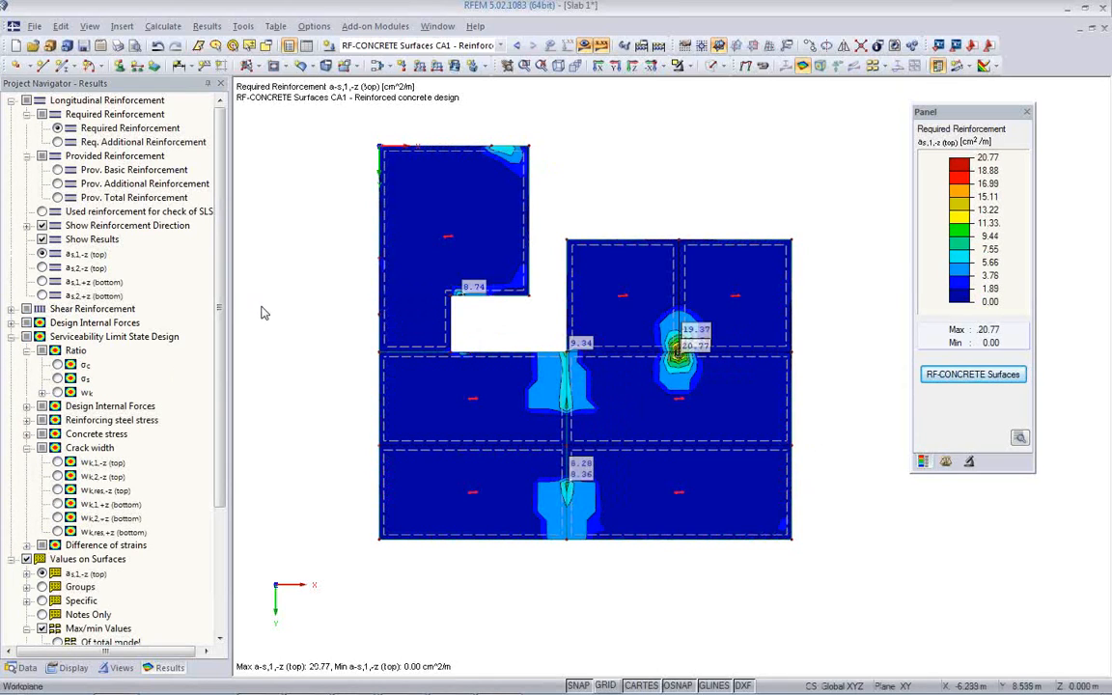
Set up a mass print of the result graphics to printout report PR1 with a picture height of 50 % of the page.
{"action": "middle_click_drag", "start_coordinate": [365, 360], "coordinate": [392, 377]}
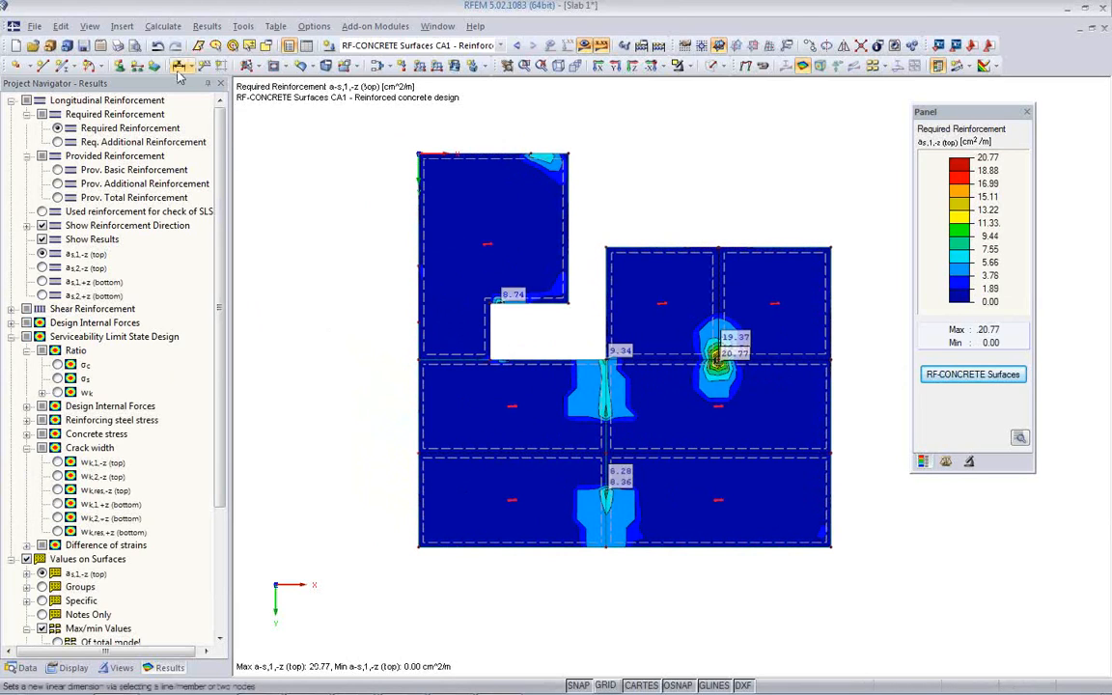
{"action": "left_click", "coordinate": [118, 46]}
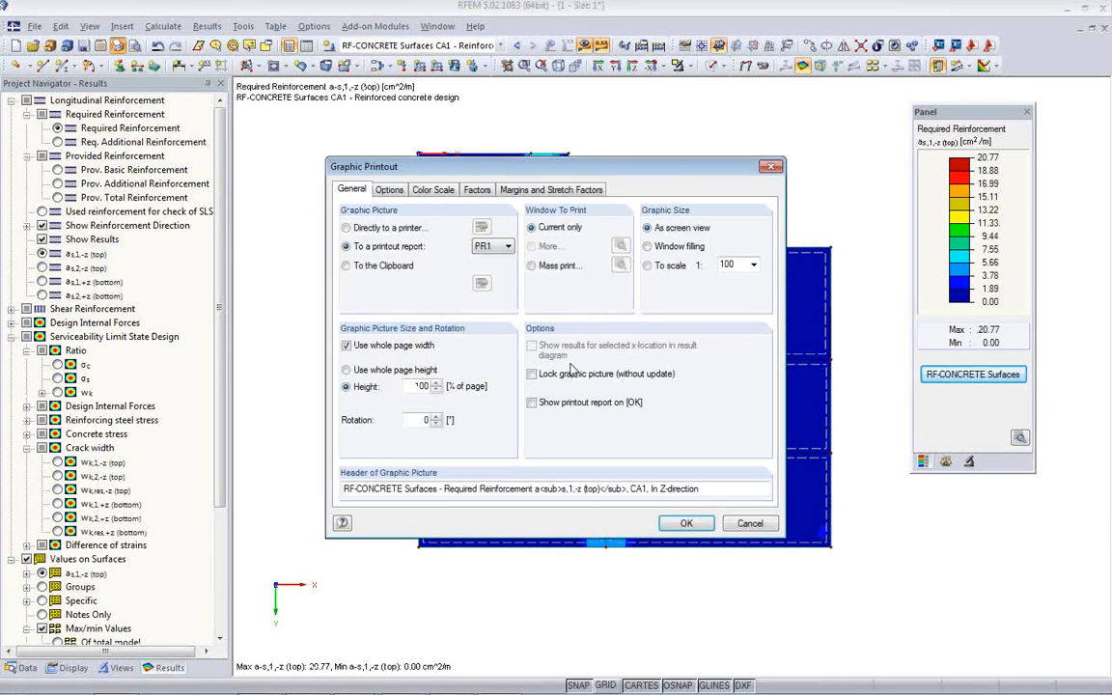
{"action": "left_click", "coordinate": [532, 265]}
{"action": "double_click", "coordinate": [422, 386]}
{"action": "type", "text": "50"}
Include required and required additional reinforcement in the mass print, for both directions at top and bottom.
{"action": "left_click", "coordinate": [621, 264]}
{"action": "left_click", "coordinate": [409, 170]}
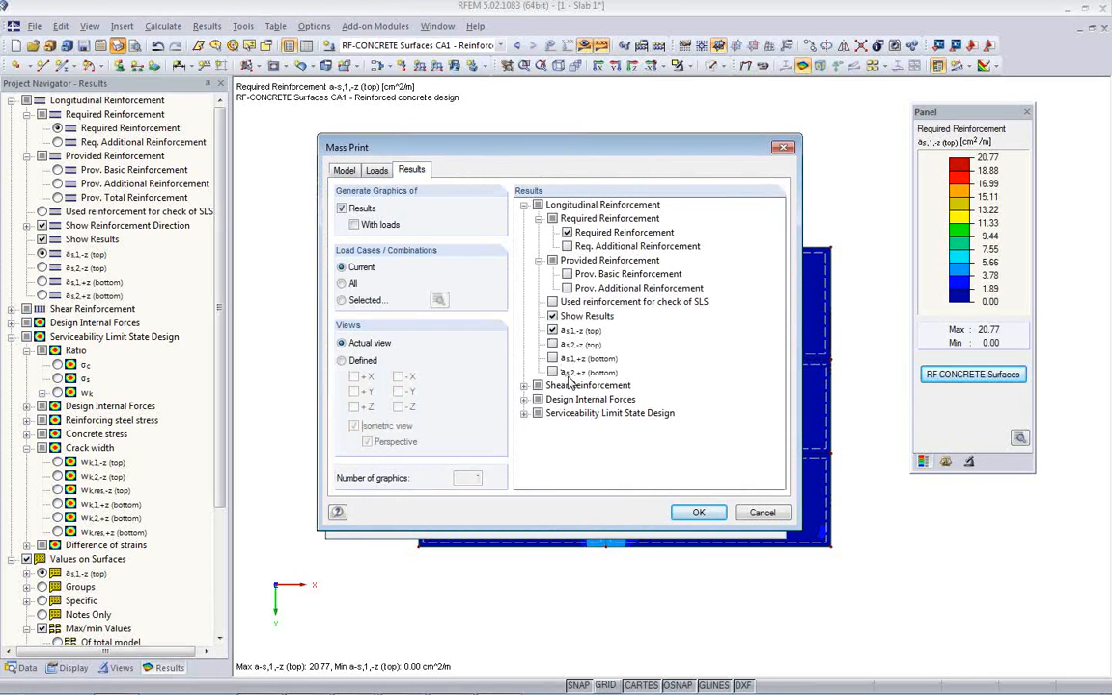
{"action": "left_click", "coordinate": [552, 345]}
{"action": "left_click", "coordinate": [552, 373]}
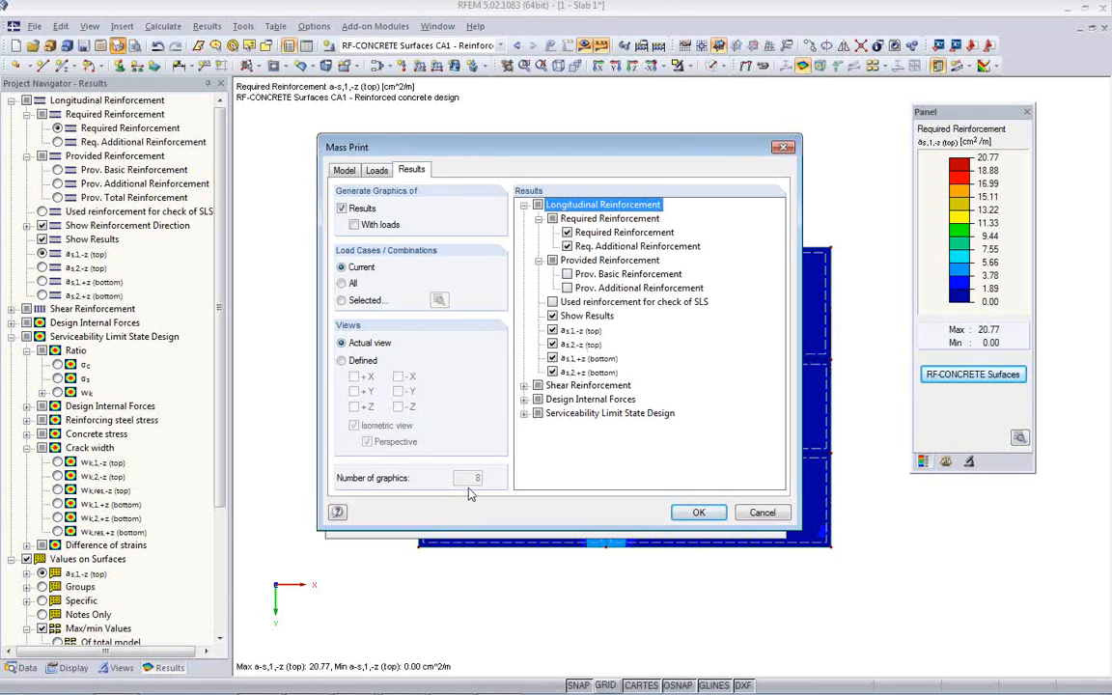
{"action": "left_click", "coordinate": [699, 515]}
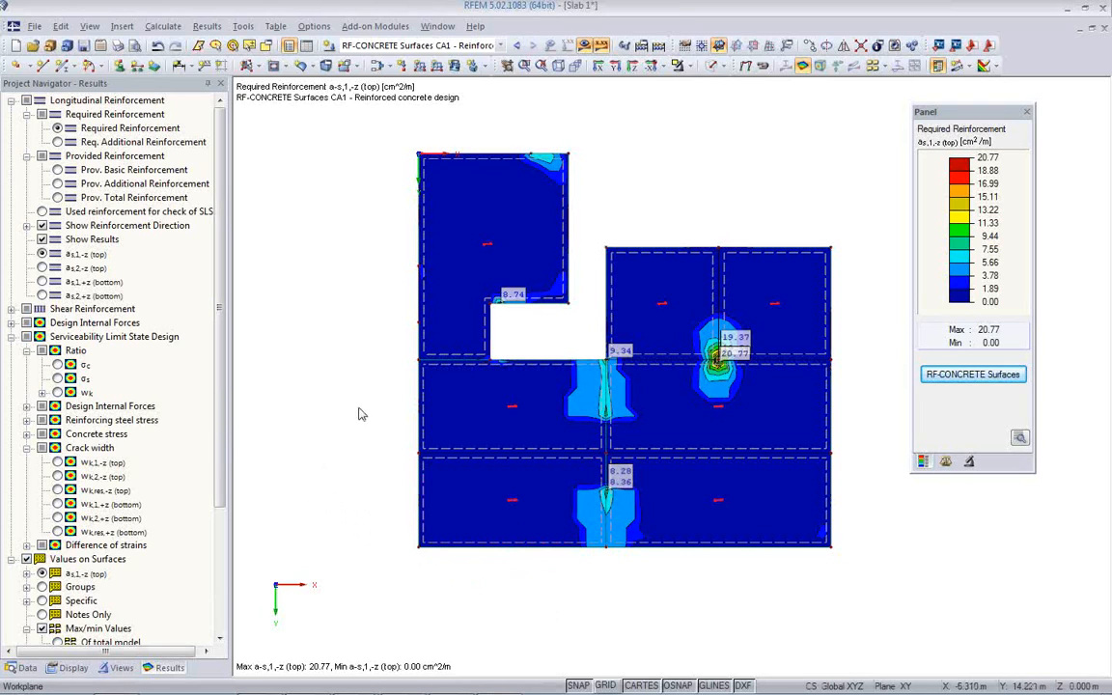
In RF-CONCRETE Members, select RC5 for ultimate limit state design and RC6 for serviceability design with creep and shrinkage activated.
{"action": "left_click", "coordinate": [589, 48]}
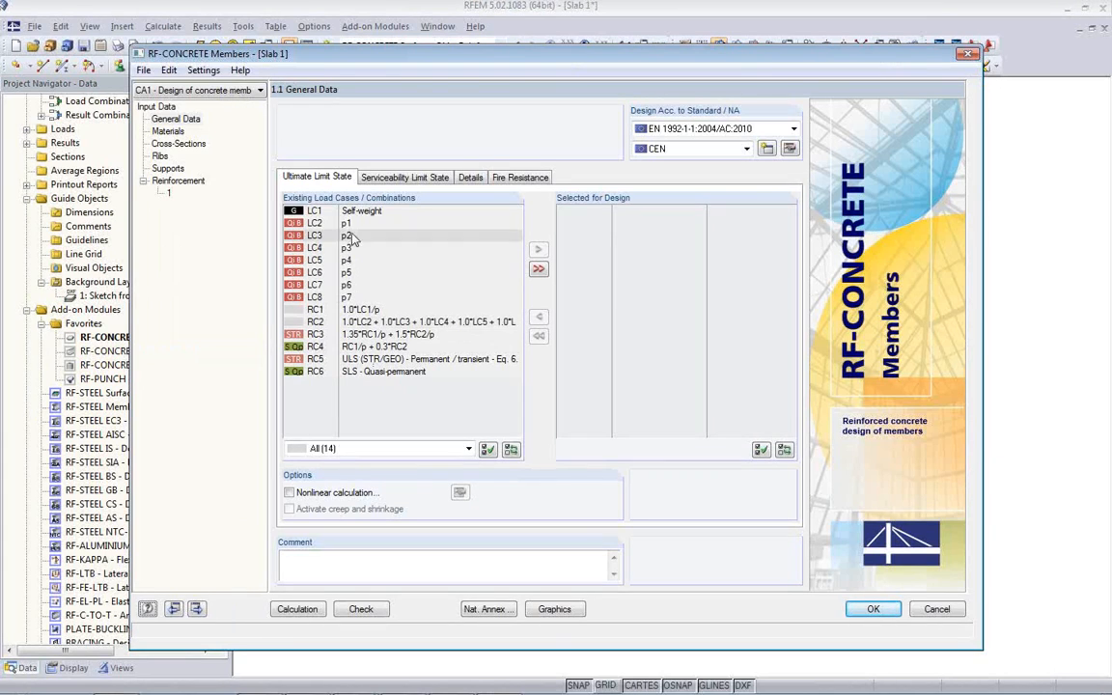
{"action": "double_click", "coordinate": [371, 366]}
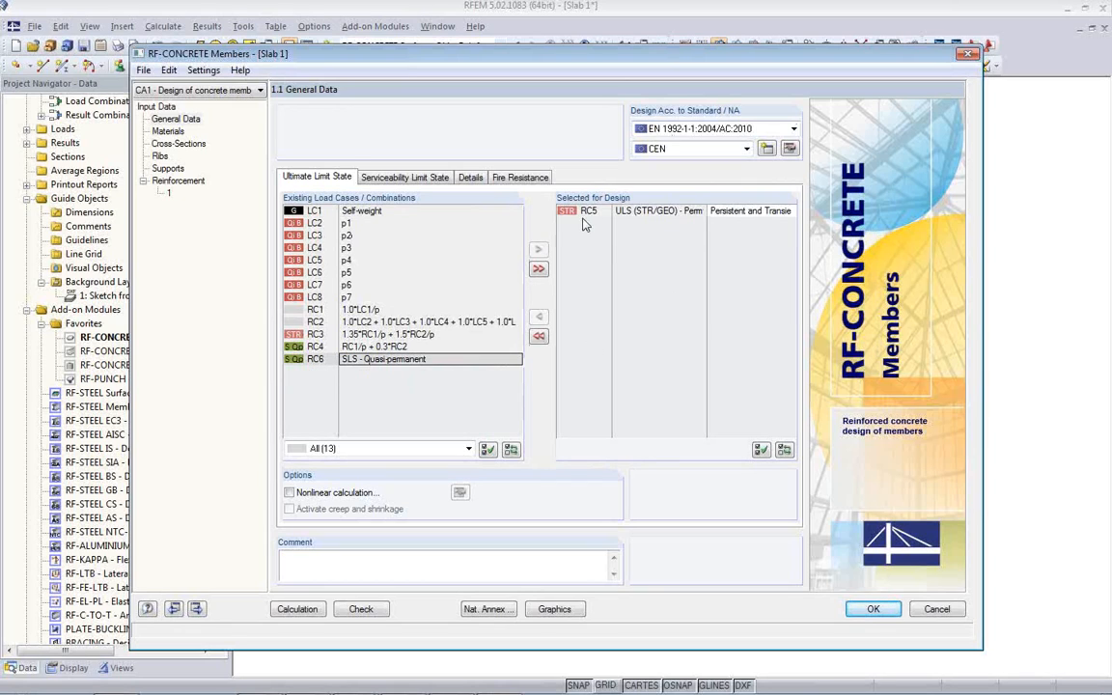
{"action": "left_click", "coordinate": [391, 178]}
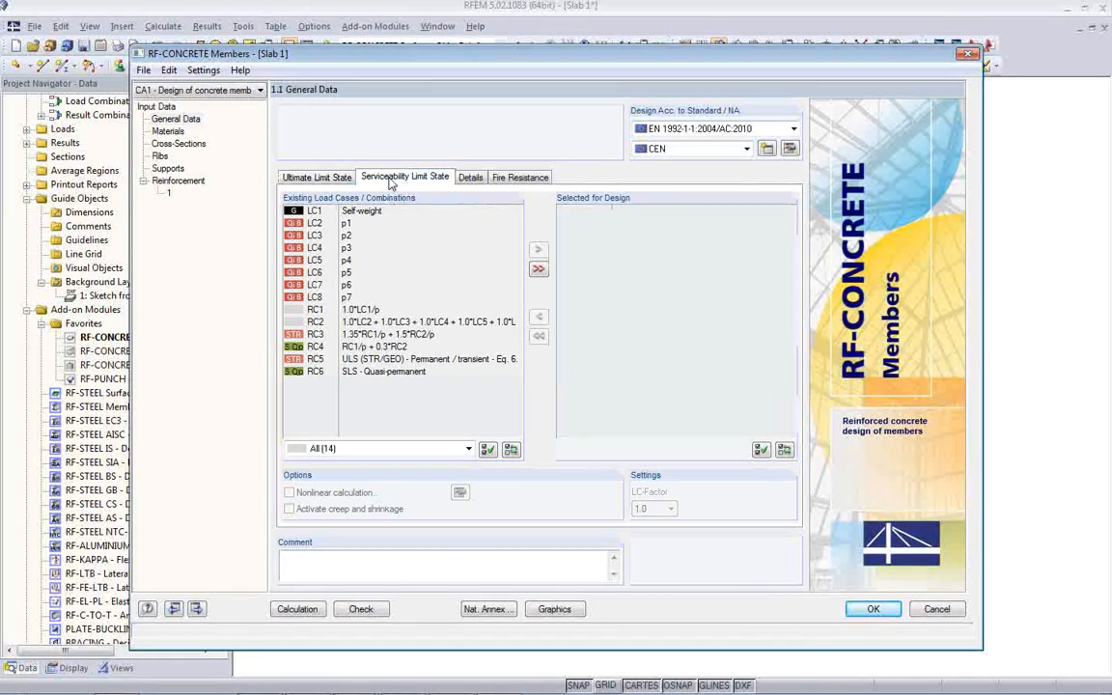
{"action": "left_click", "coordinate": [392, 374]}
{"action": "left_click", "coordinate": [539, 249]}
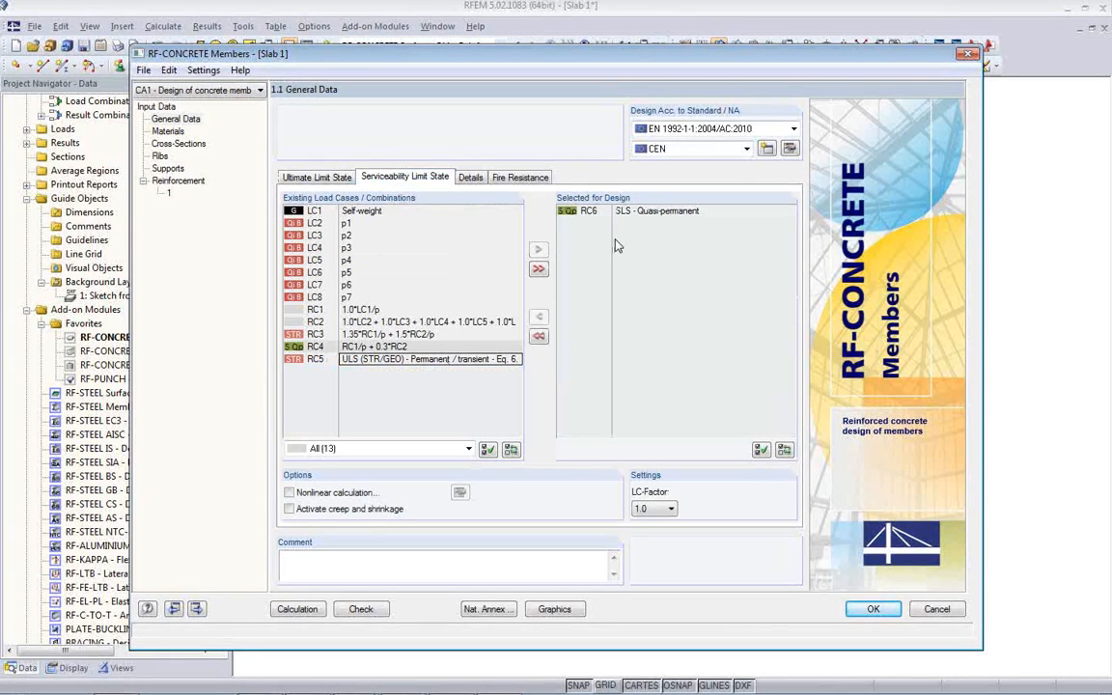
{"action": "left_click", "coordinate": [289, 511]}
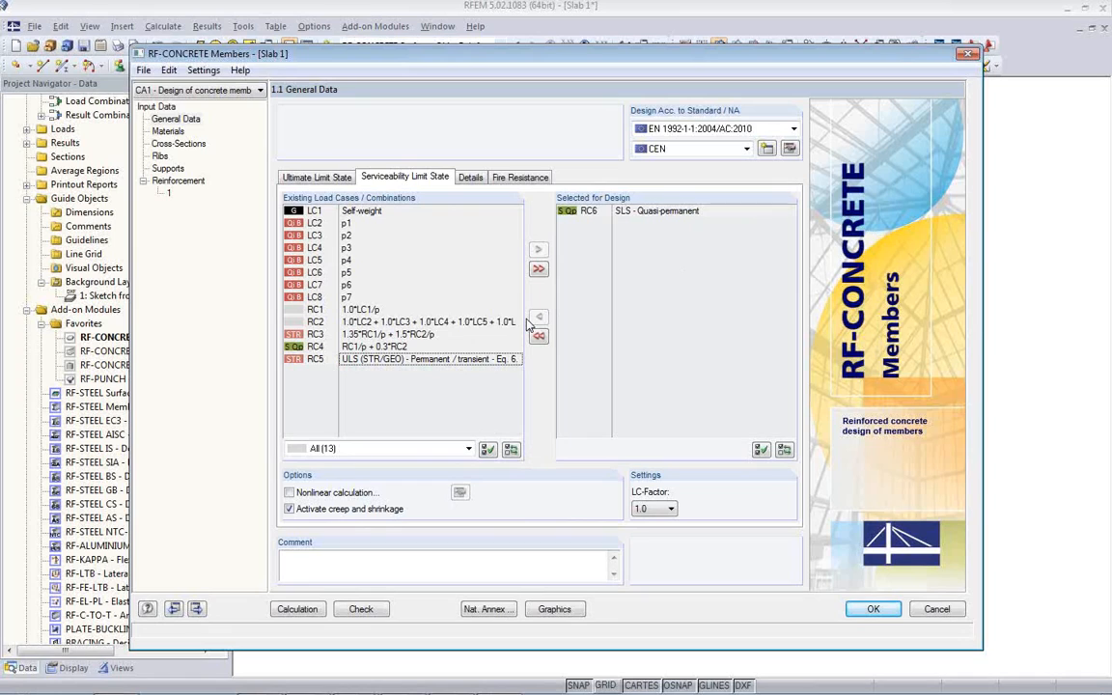
Review the members' fire resistance options, serviceability selection, material properties and cross-section.
{"action": "left_click", "coordinate": [524, 181]}
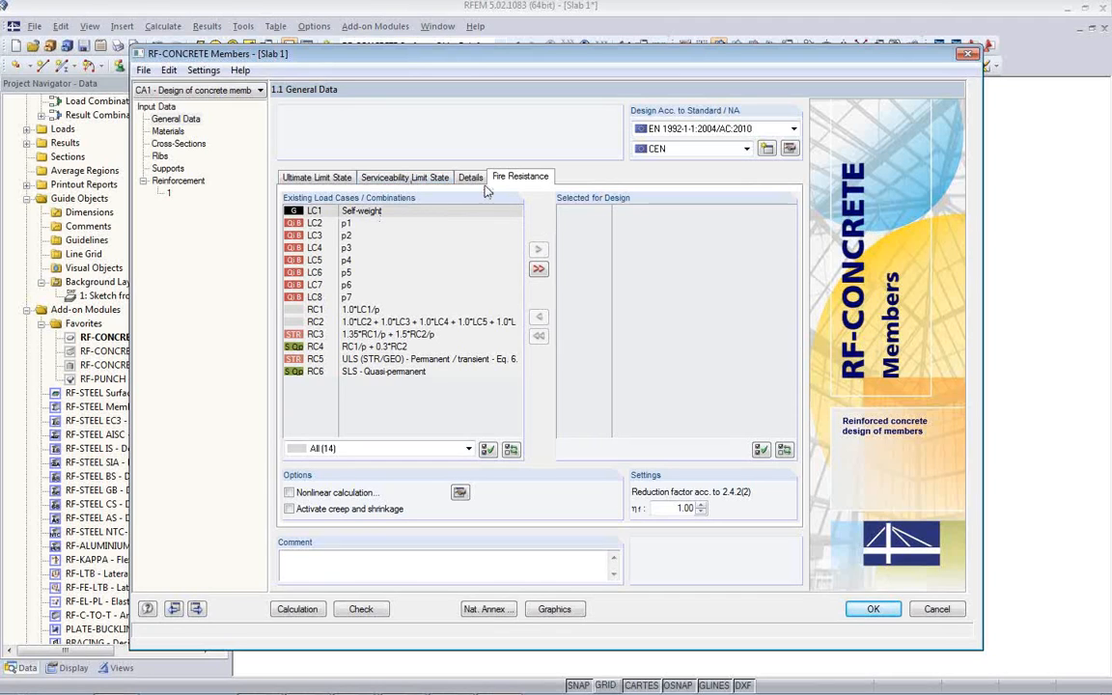
{"action": "left_click", "coordinate": [391, 177]}
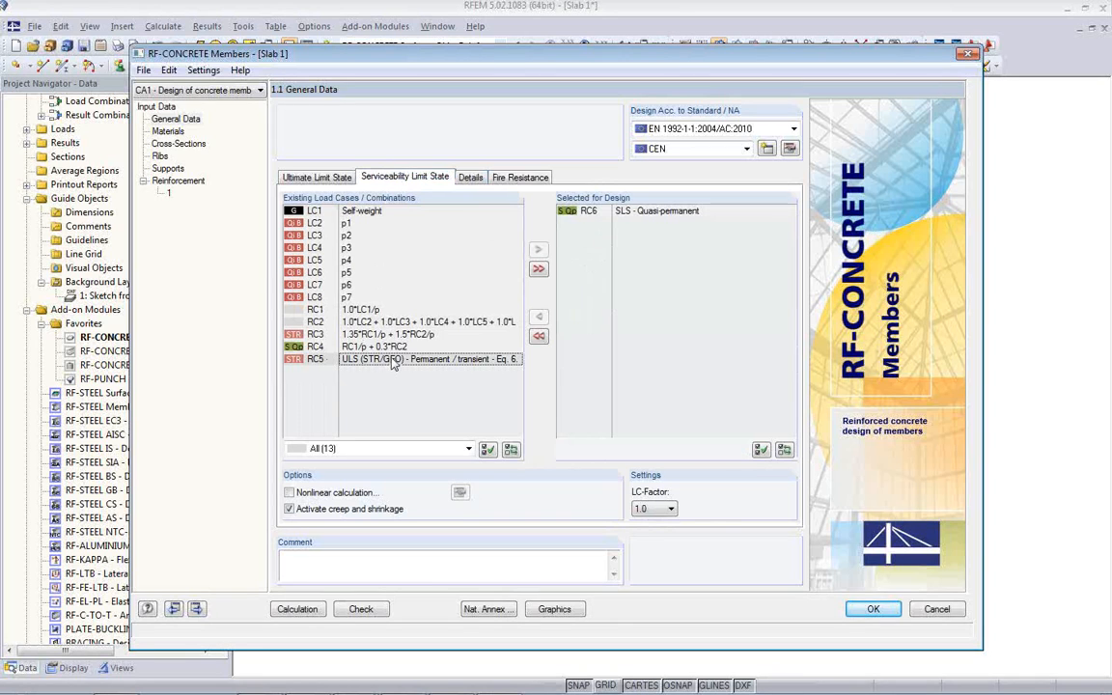
{"action": "left_click", "coordinate": [171, 132]}
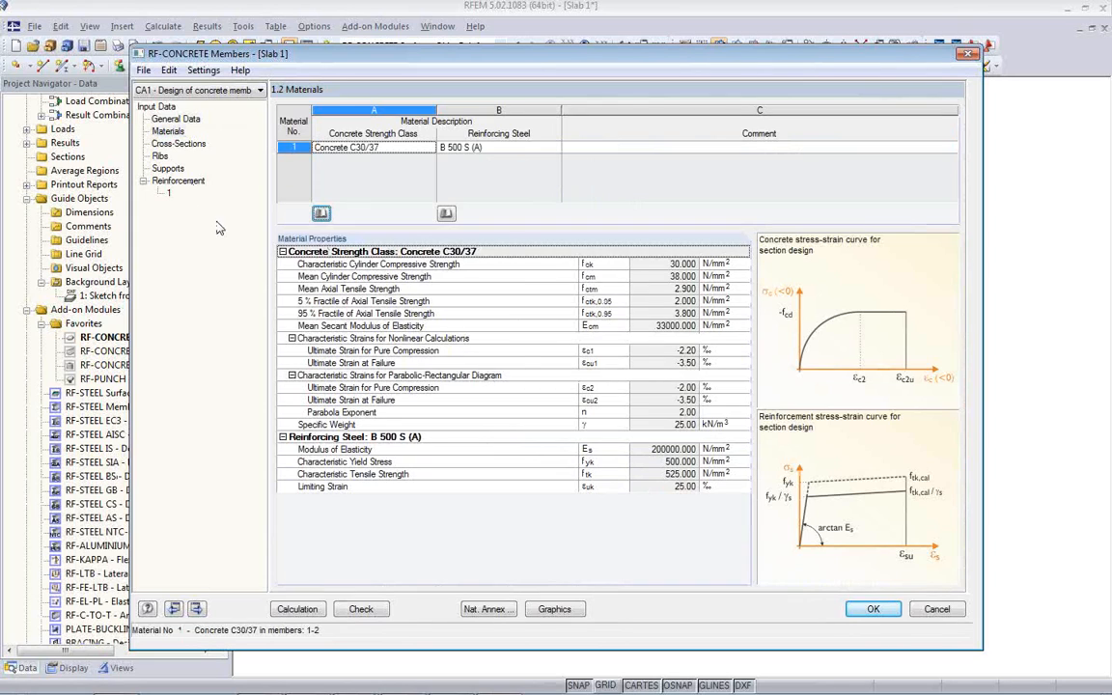
{"action": "left_click", "coordinate": [166, 142]}
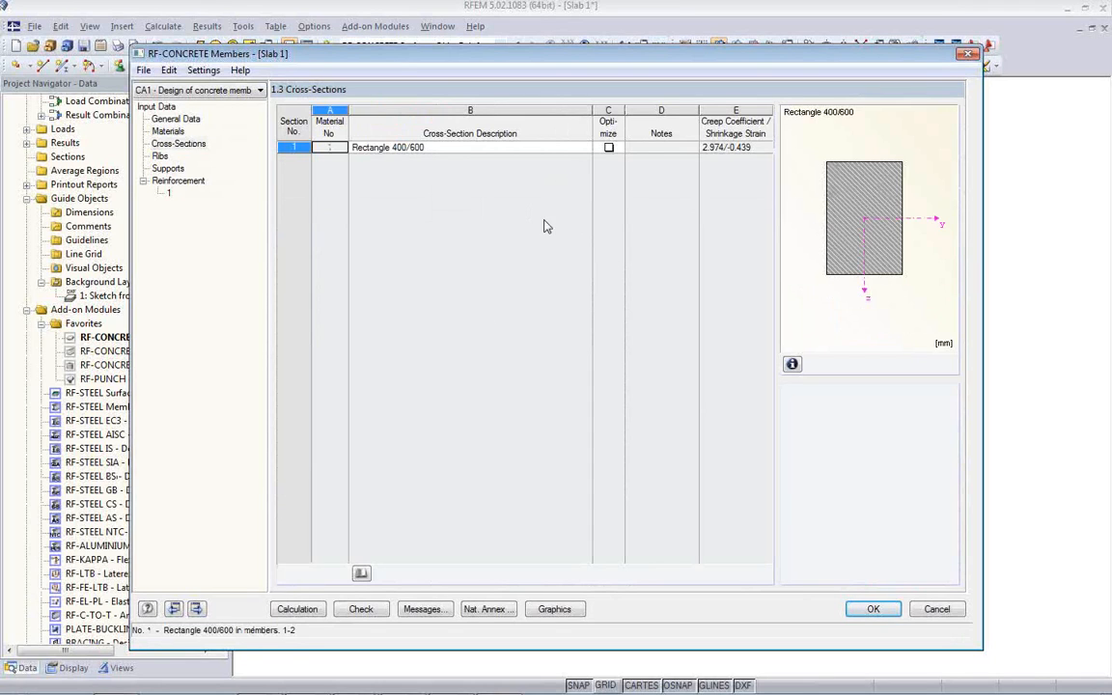
Check the ribs' effective widths for both members, comparing them with the widths used for determining internal forces.
{"action": "left_click", "coordinate": [159, 155]}
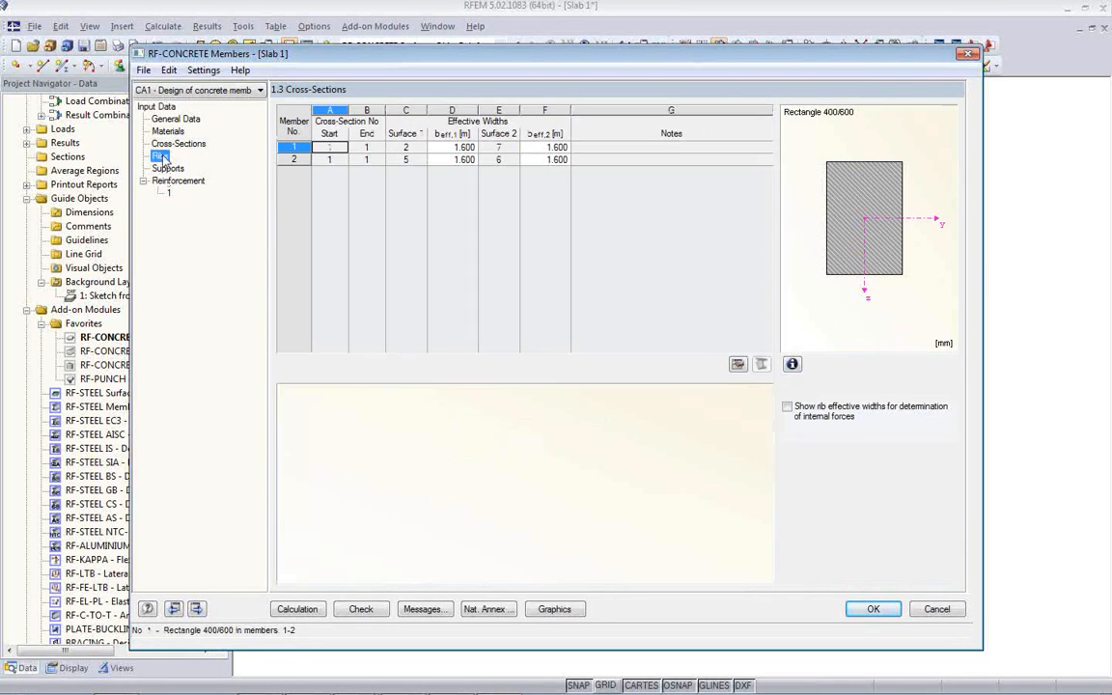
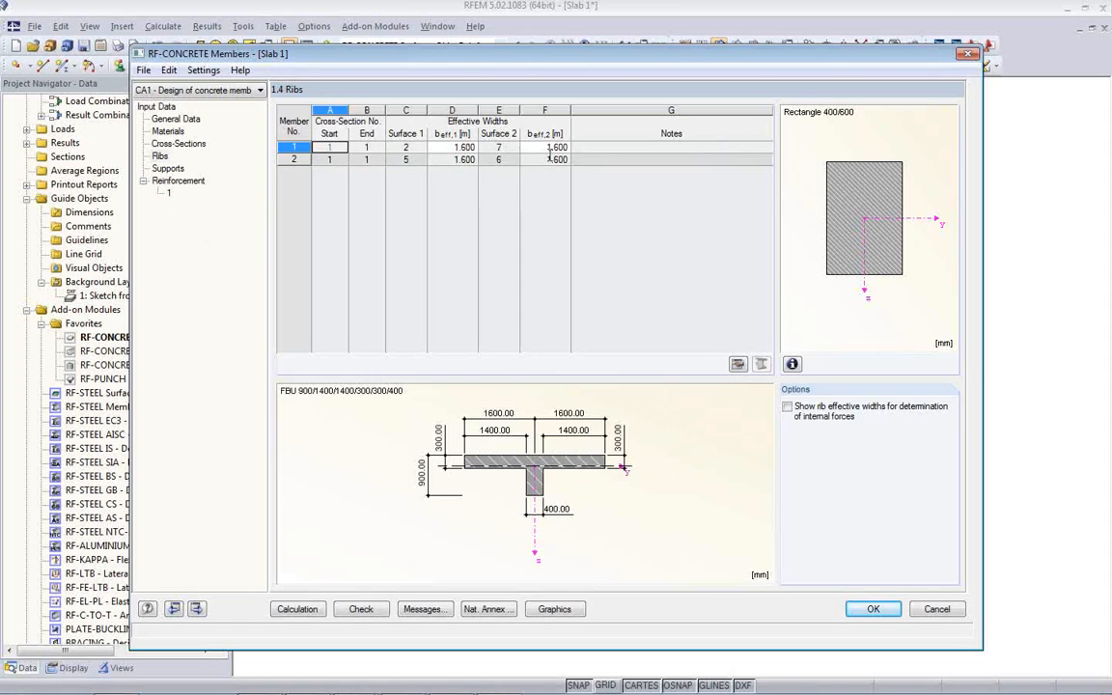
{"action": "left_click", "coordinate": [788, 408]}
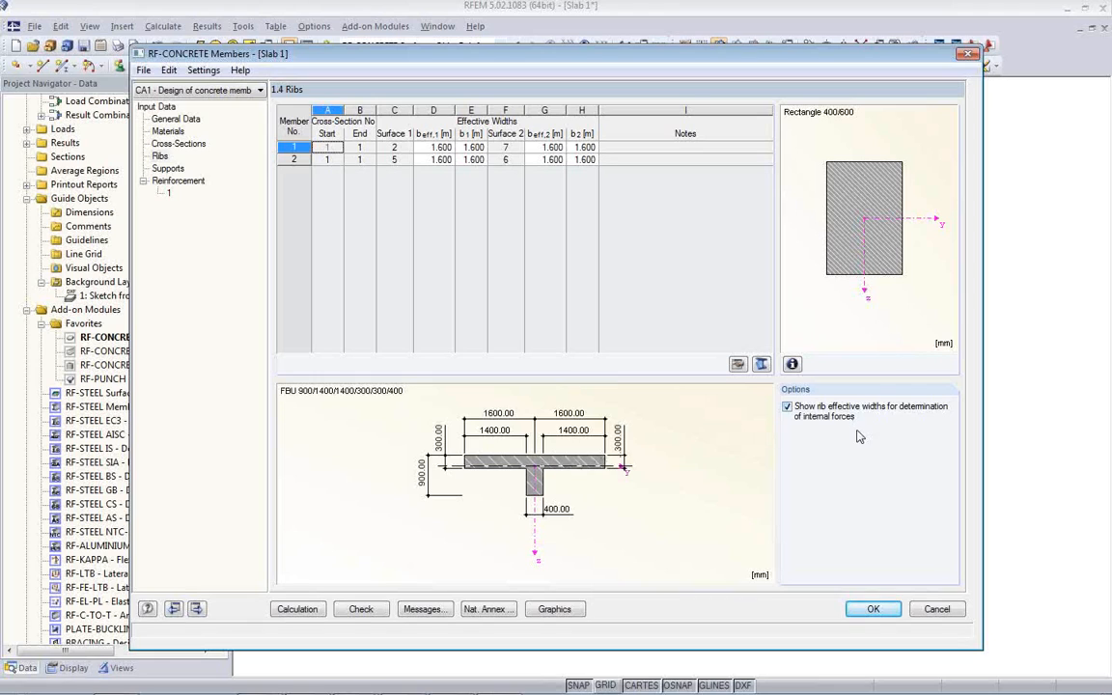
{"action": "left_click", "coordinate": [788, 408]}
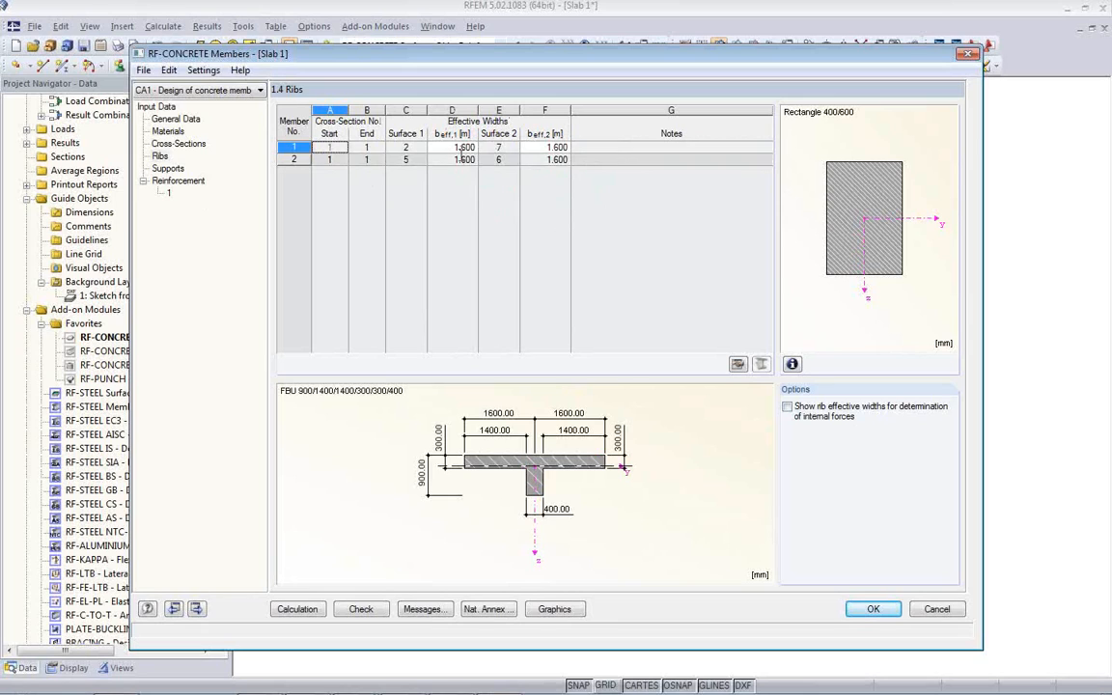
Define the beam supports at nodes 7, 11 and 29 by picking them in the model.
{"action": "left_click", "coordinate": [164, 168]}
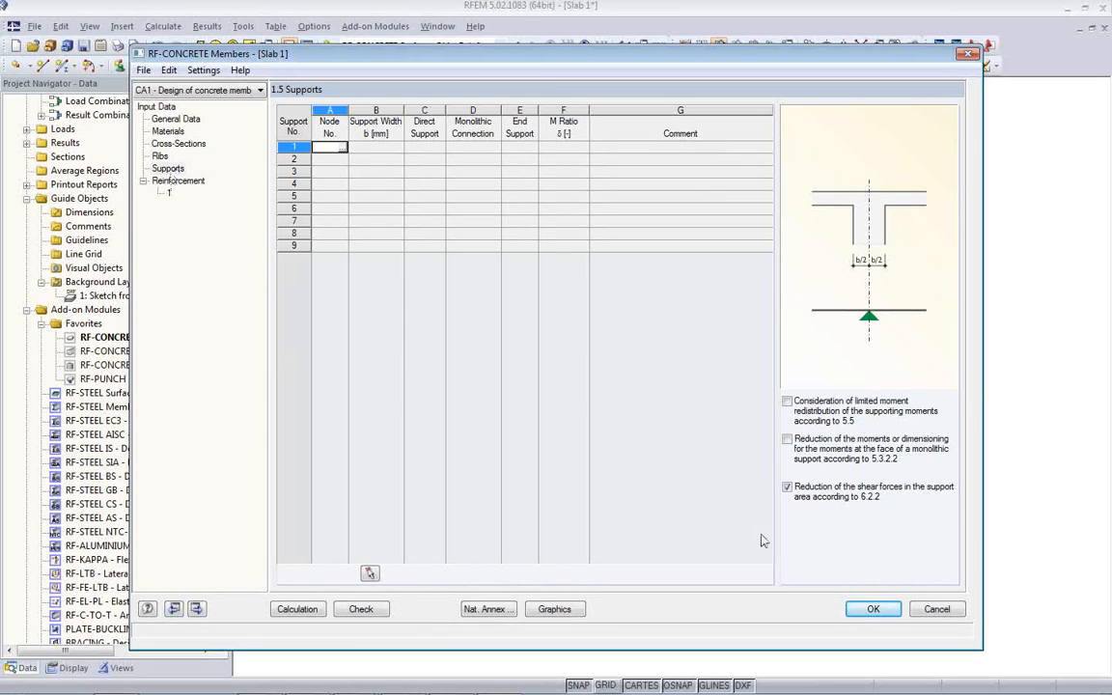
{"action": "left_click", "coordinate": [342, 150]}
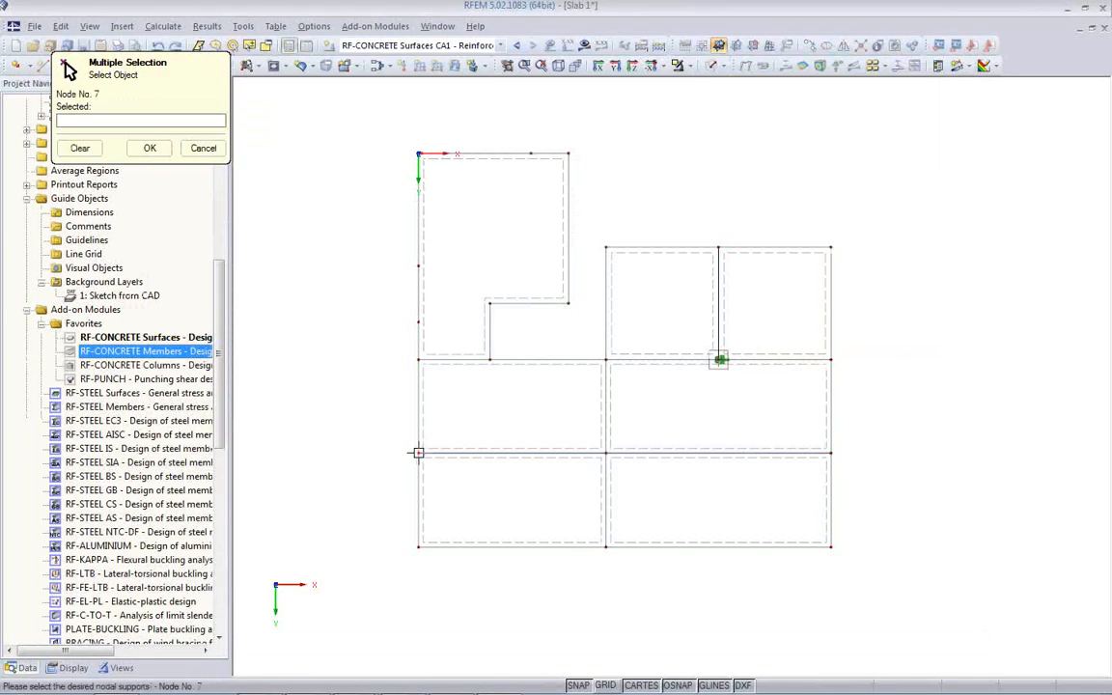
{"action": "left_click", "coordinate": [418, 453]}
{"action": "left_click", "coordinate": [832, 453]}
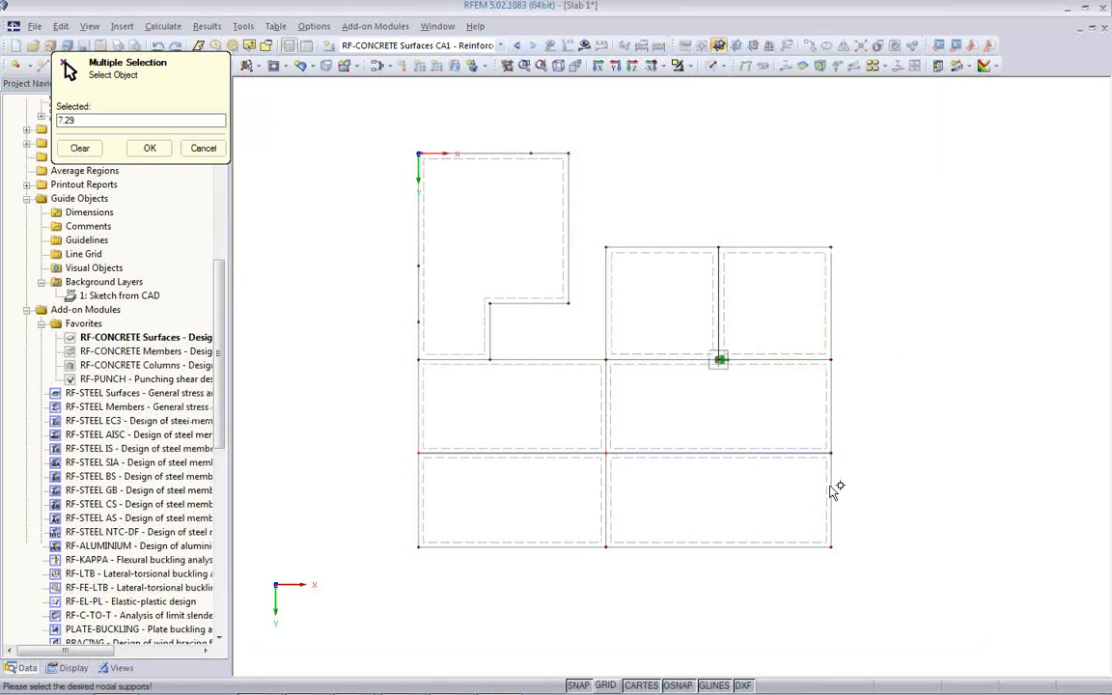
{"action": "left_click", "coordinate": [834, 453]}
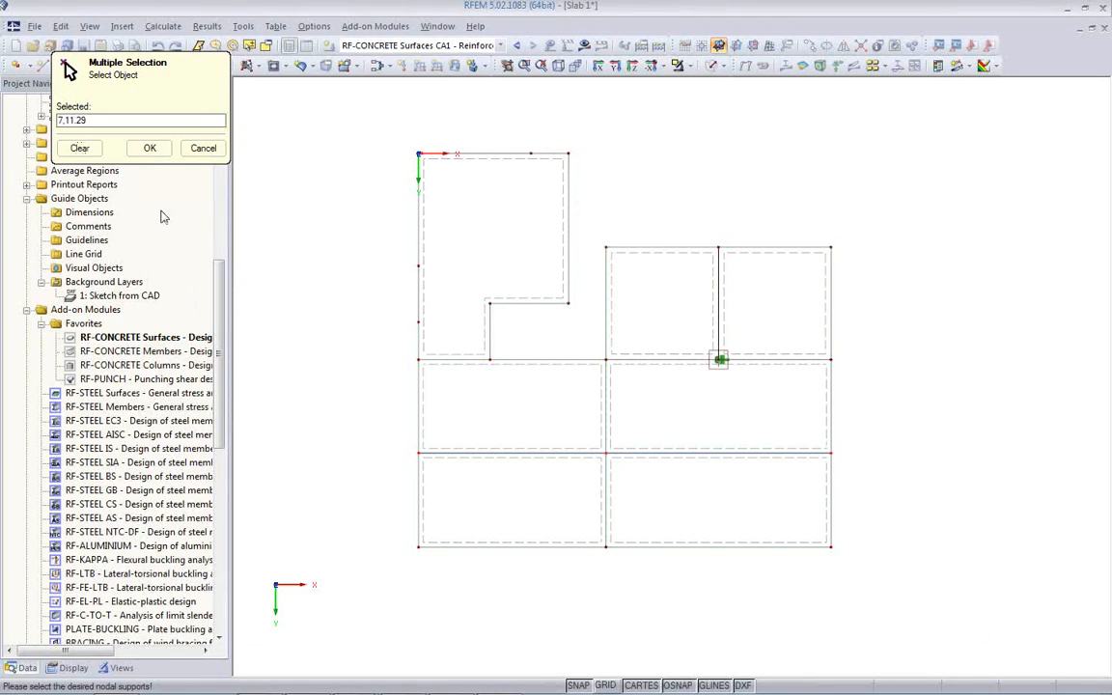
{"action": "left_click", "coordinate": [156, 151]}
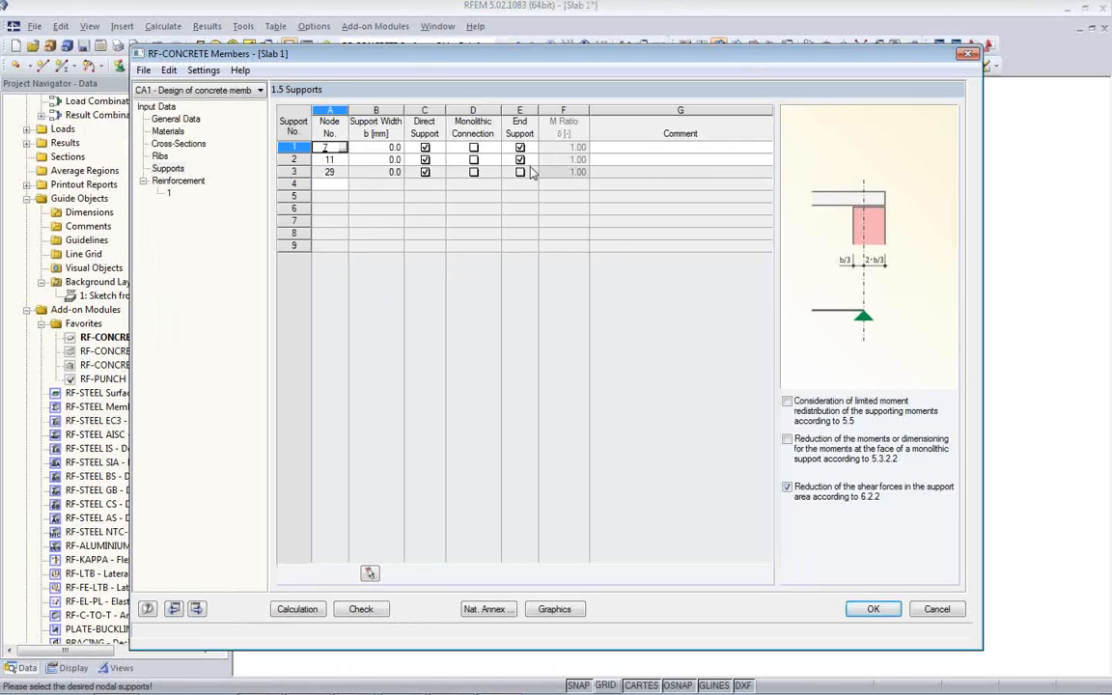
Set the support width to 180 mm at nodes 7 and 11 and to 360 mm at node 29.
{"action": "left_click", "coordinate": [375, 148]}
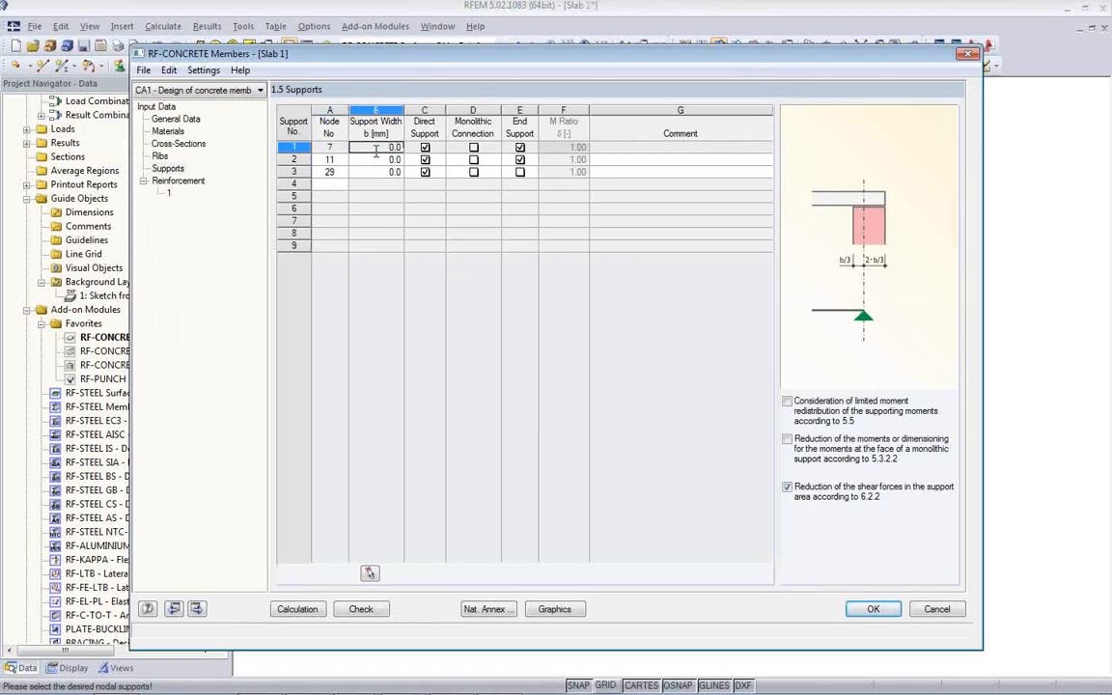
{"action": "type", "text": "180"}
{"action": "left_click", "coordinate": [376, 160]}
{"action": "type", "text": "18"}
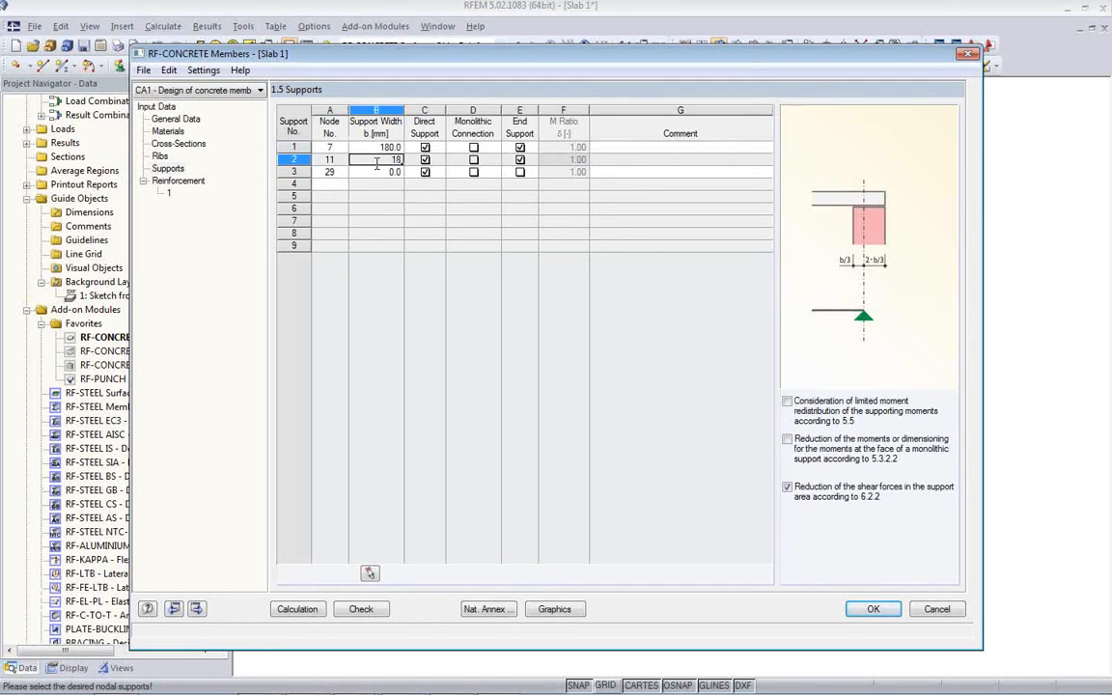
{"action": "type", "text": "0"}
{"action": "left_click", "coordinate": [364, 172]}
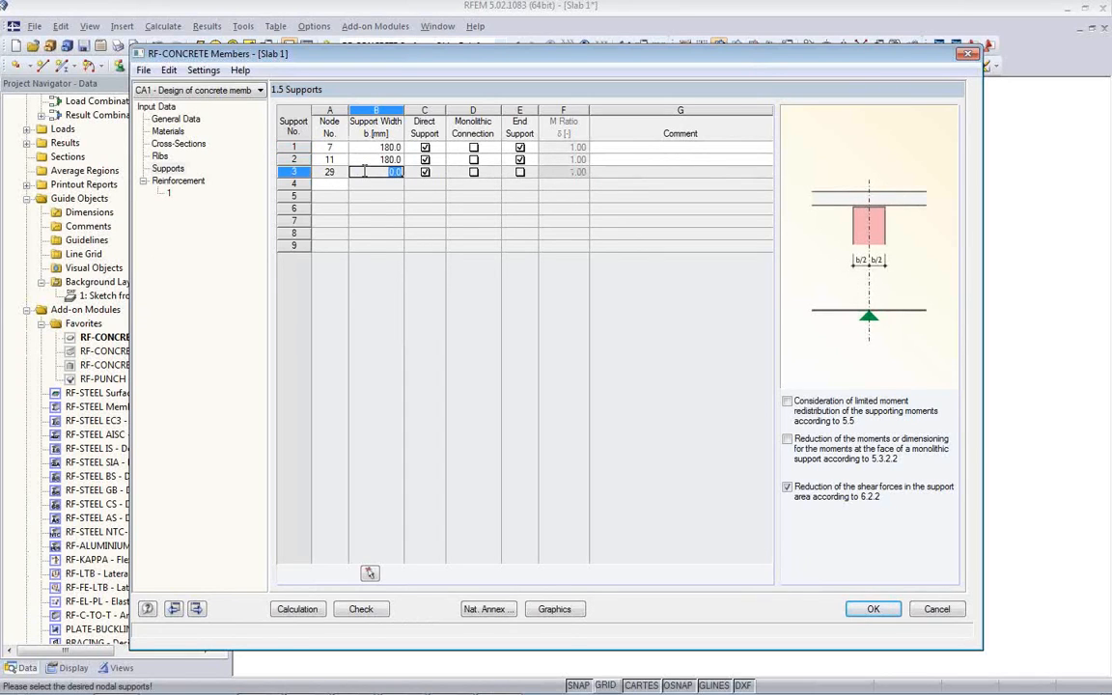
{"action": "type", "text": "36"}
{"action": "left_click", "coordinate": [368, 147]}
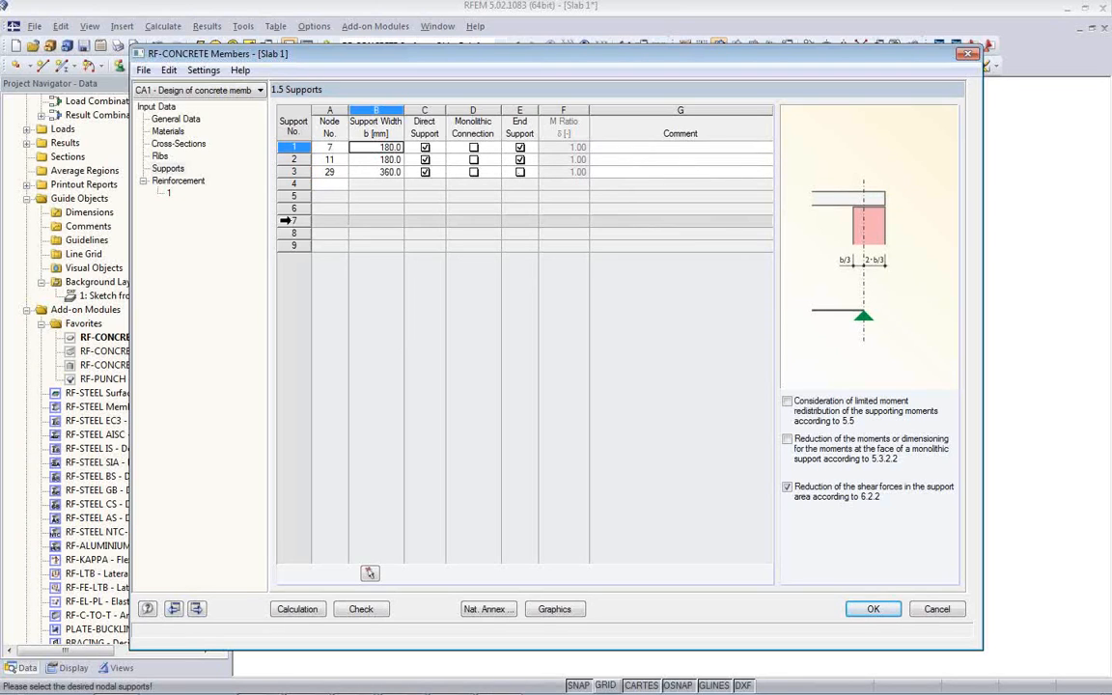
Allow 14 and 16 mm as additional longitudinal bar diameters for reinforcement group 1, and check the link parameters.
{"action": "left_click", "coordinate": [169, 194]}
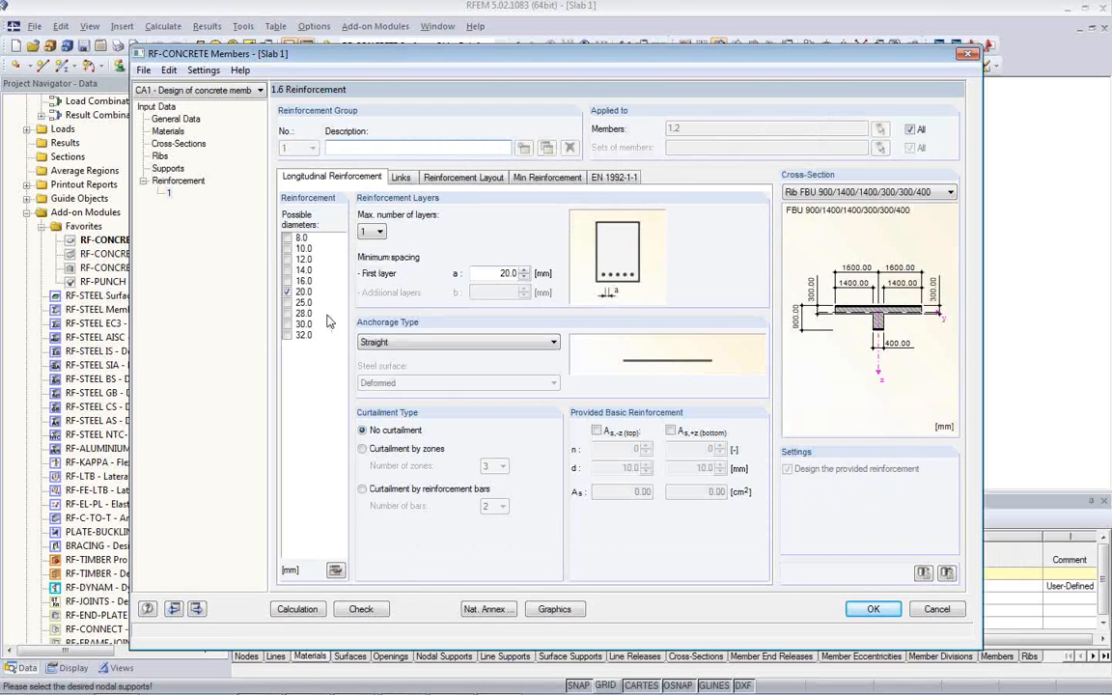
{"action": "left_click", "coordinate": [287, 270]}
{"action": "left_click", "coordinate": [287, 281]}
{"action": "left_click", "coordinate": [400, 178]}
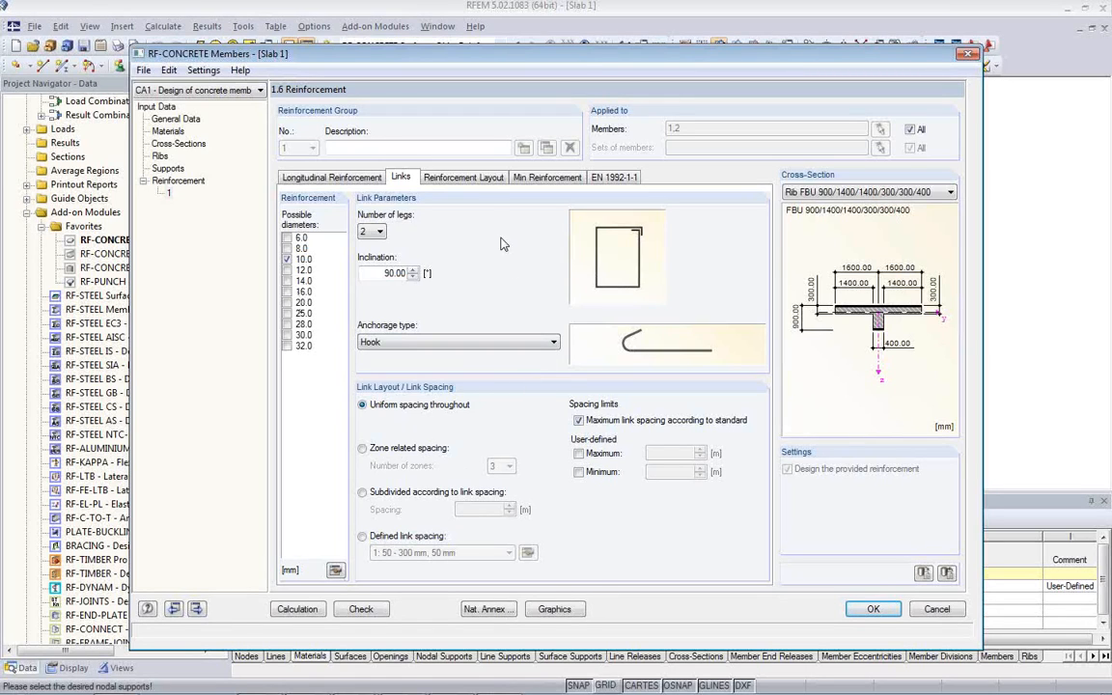
Set the members' concrete cover according to EN 1992-1-1, accepting exposure class XC1 and a 50-year design working life.
{"action": "left_click", "coordinate": [465, 178]}
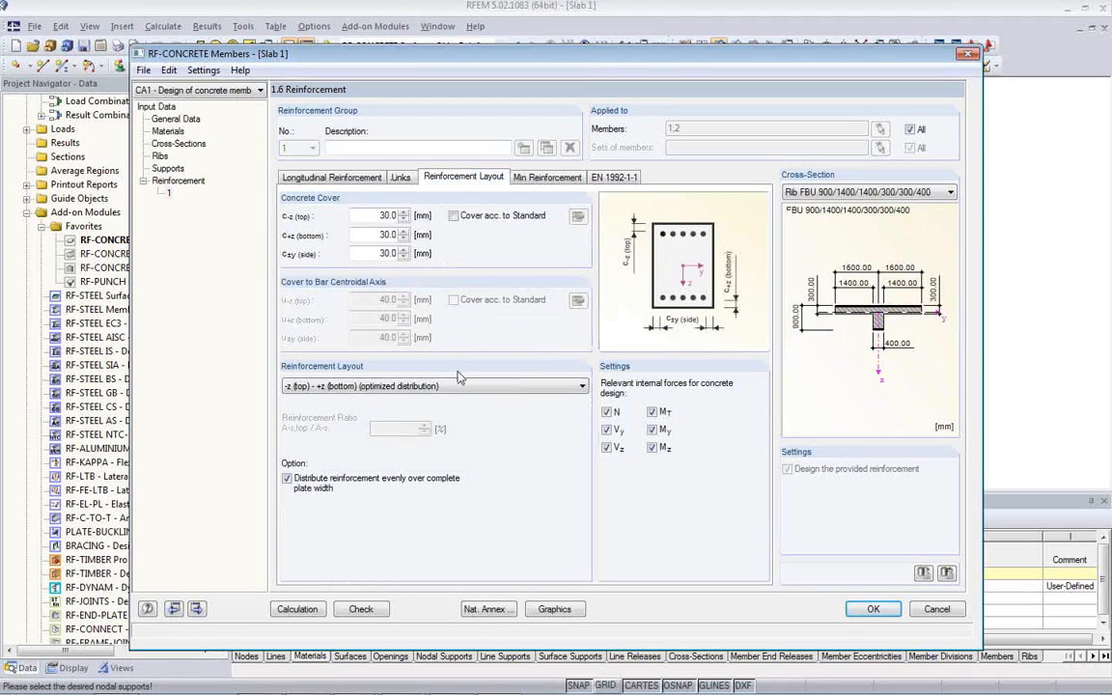
{"action": "left_click", "coordinate": [452, 215]}
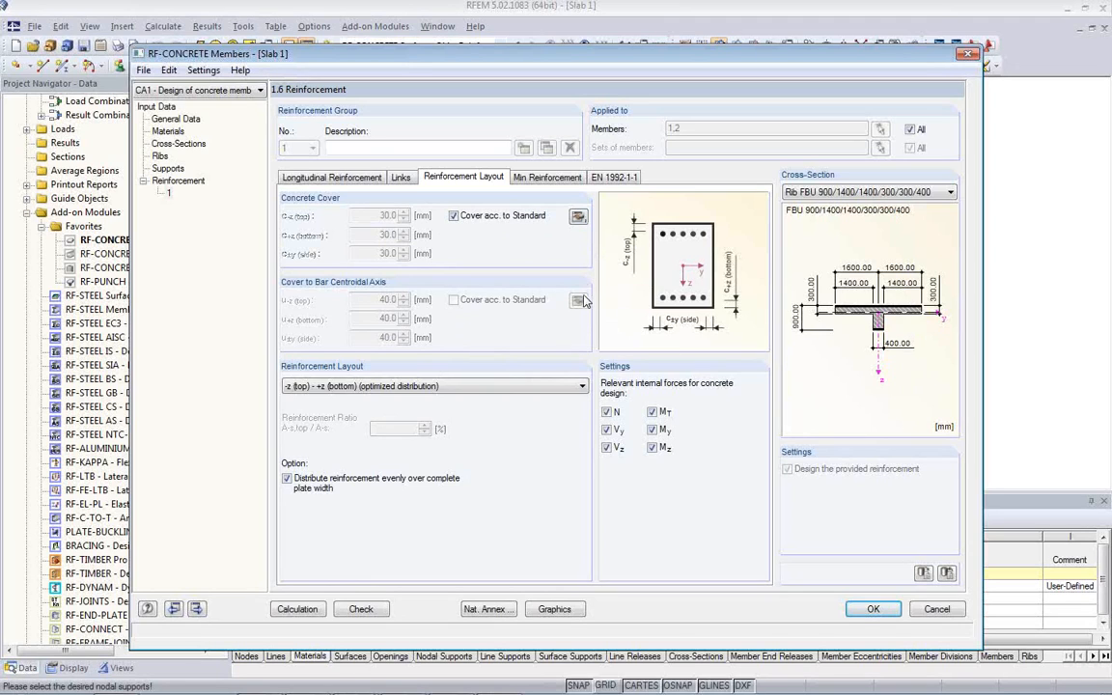
{"action": "left_click", "coordinate": [577, 217]}
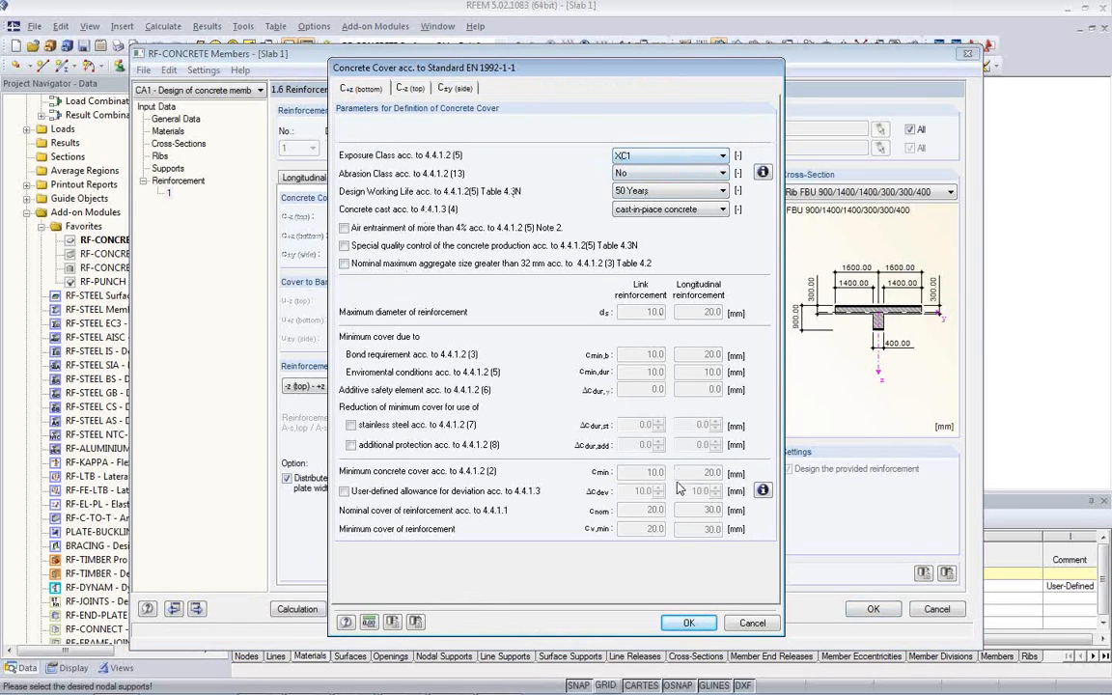
{"action": "left_click", "coordinate": [690, 624]}
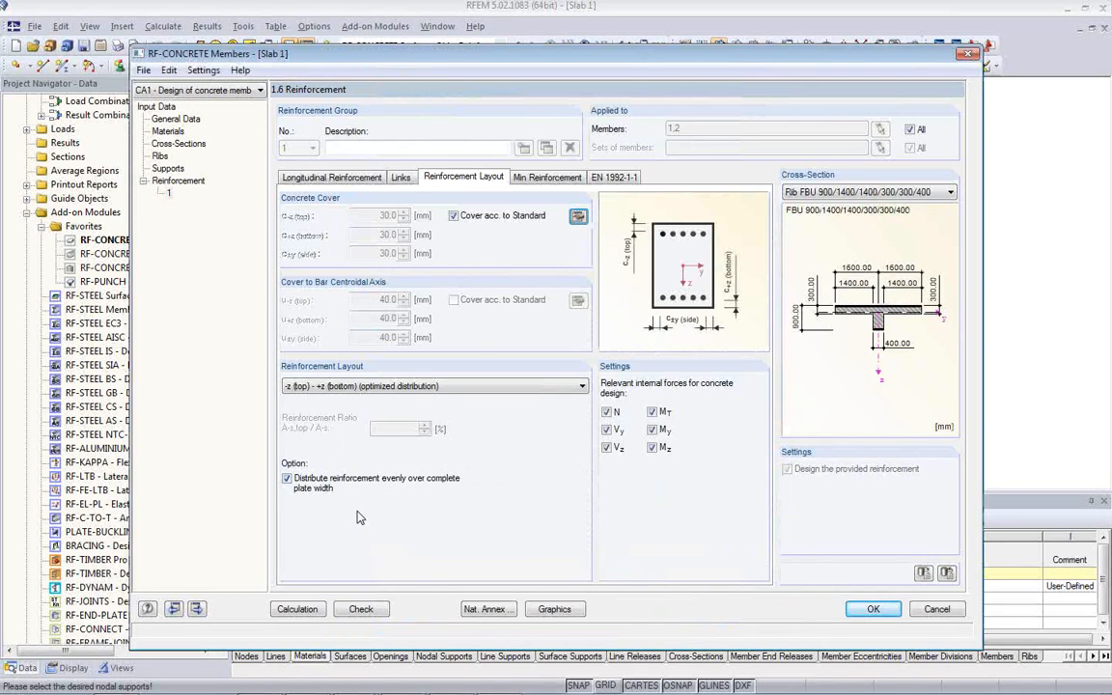
Set the crack width limits to 0.4 mm for both the top and bottom sides, and calculate the member design.
{"action": "left_click", "coordinate": [542, 180]}
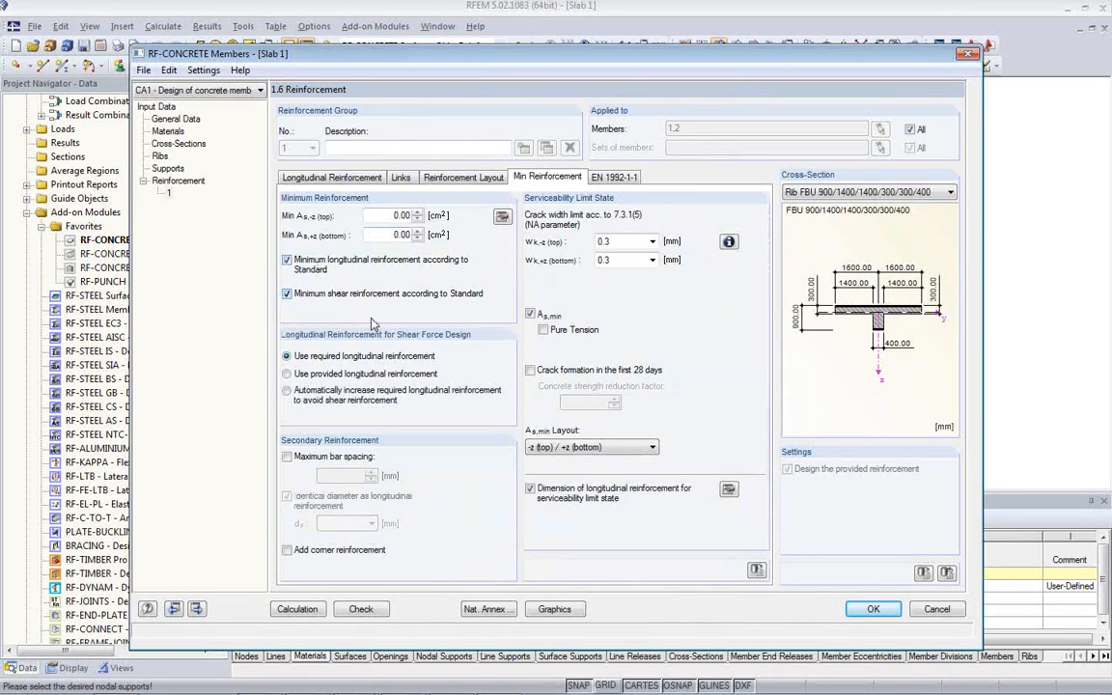
{"action": "left_click", "coordinate": [653, 242]}
{"action": "left_click", "coordinate": [658, 332]}
{"action": "left_click", "coordinate": [653, 260]}
{"action": "left_click", "coordinate": [645, 351]}
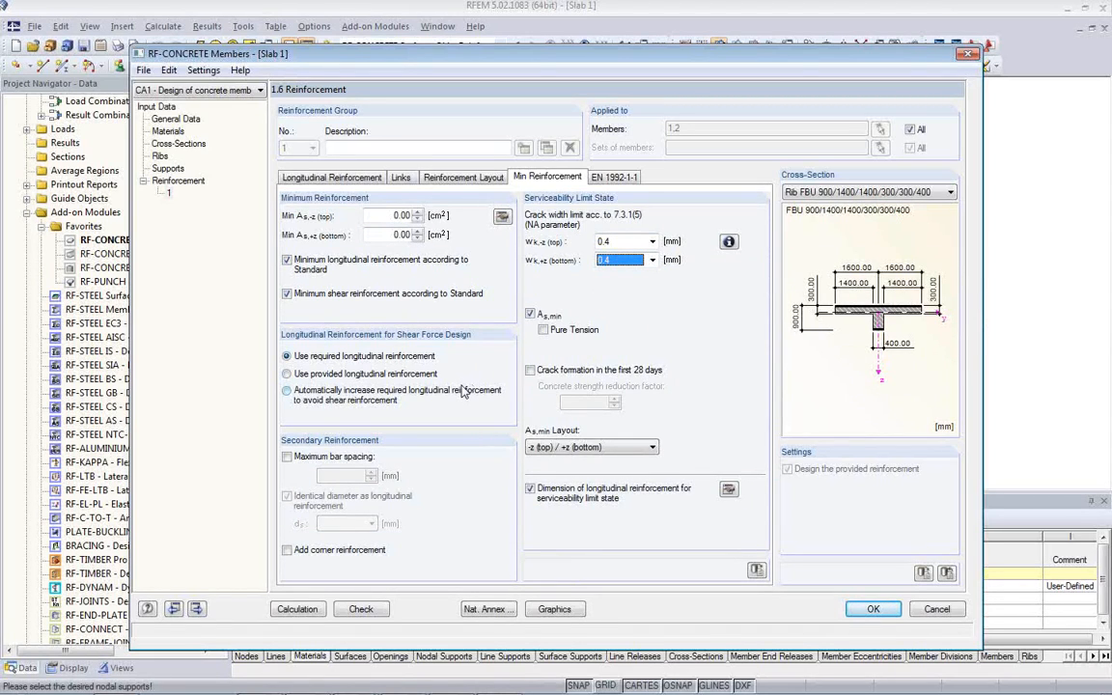
{"action": "left_click", "coordinate": [297, 609]}
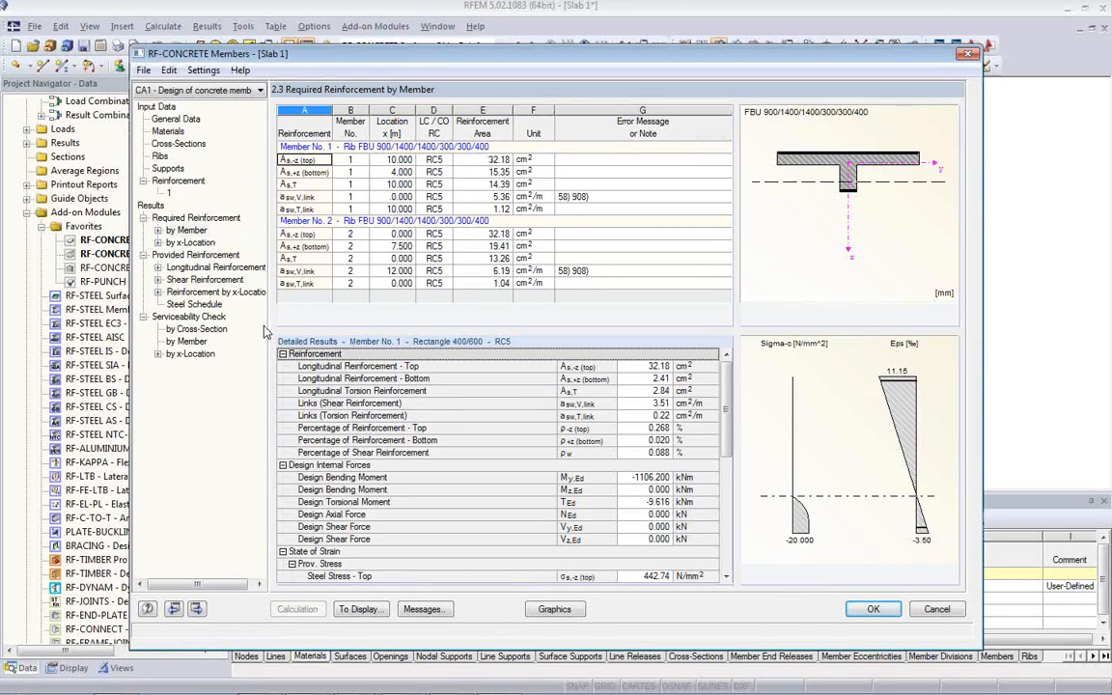
Inspect the provided longitudinal reinforcement of member 1 in its elevation sketch and in a rotated 3D rendering.
{"action": "left_click", "coordinate": [222, 269]}
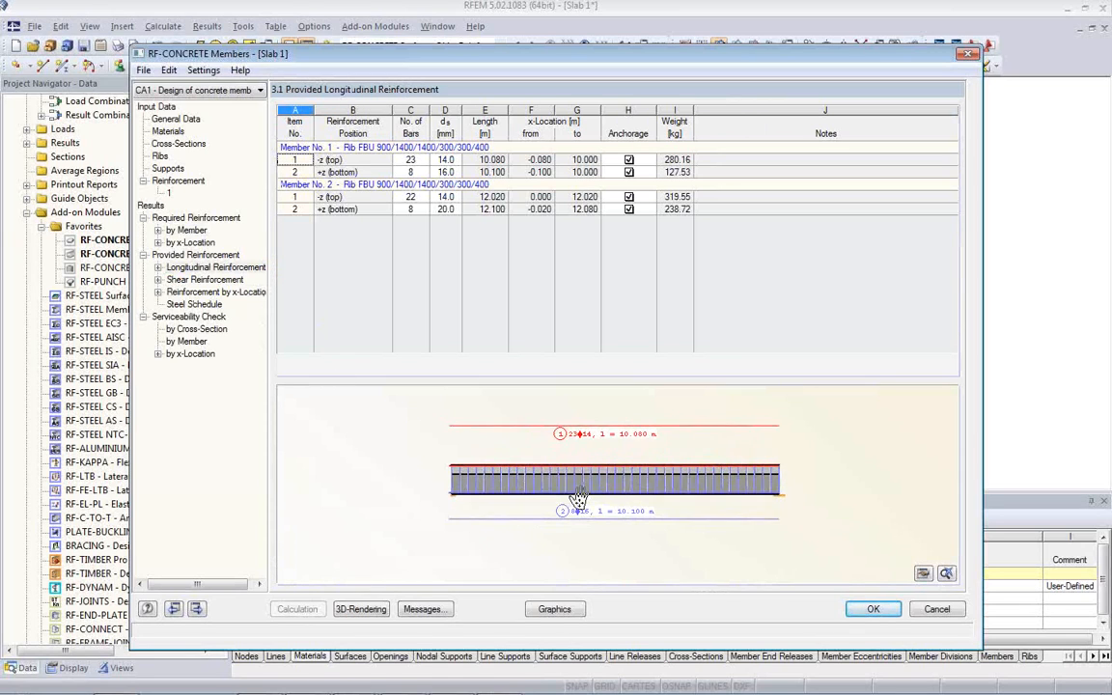
{"action": "scroll", "coordinate": [578, 498], "scroll_direction": "up", "scroll_amount": 1}
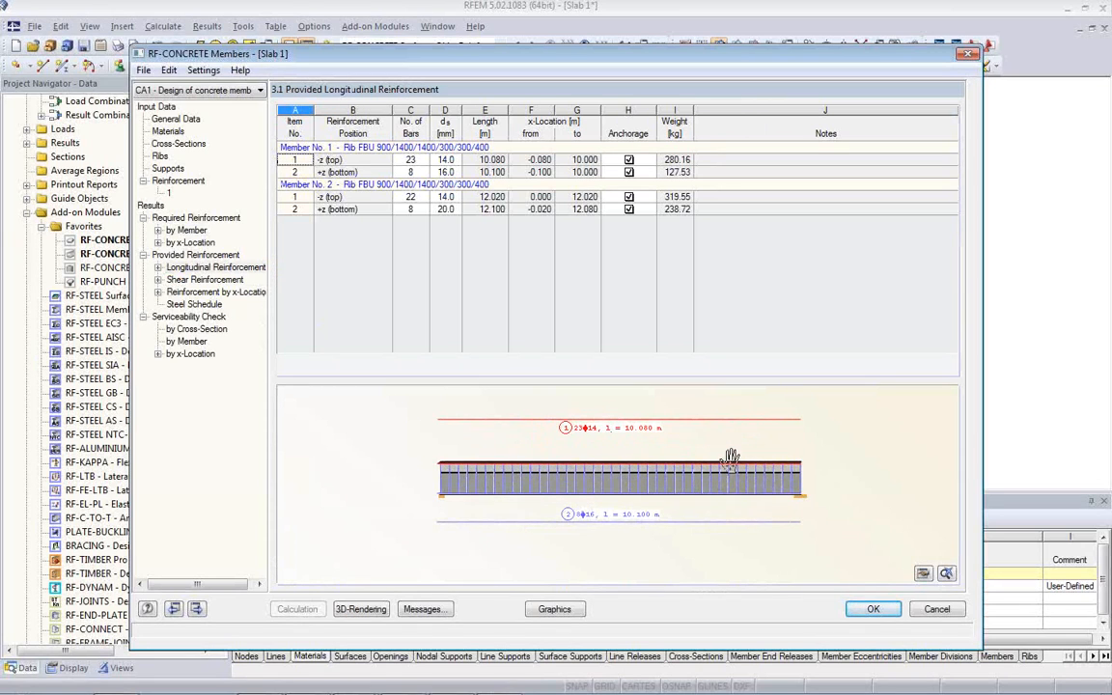
{"action": "left_click", "coordinate": [373, 612]}
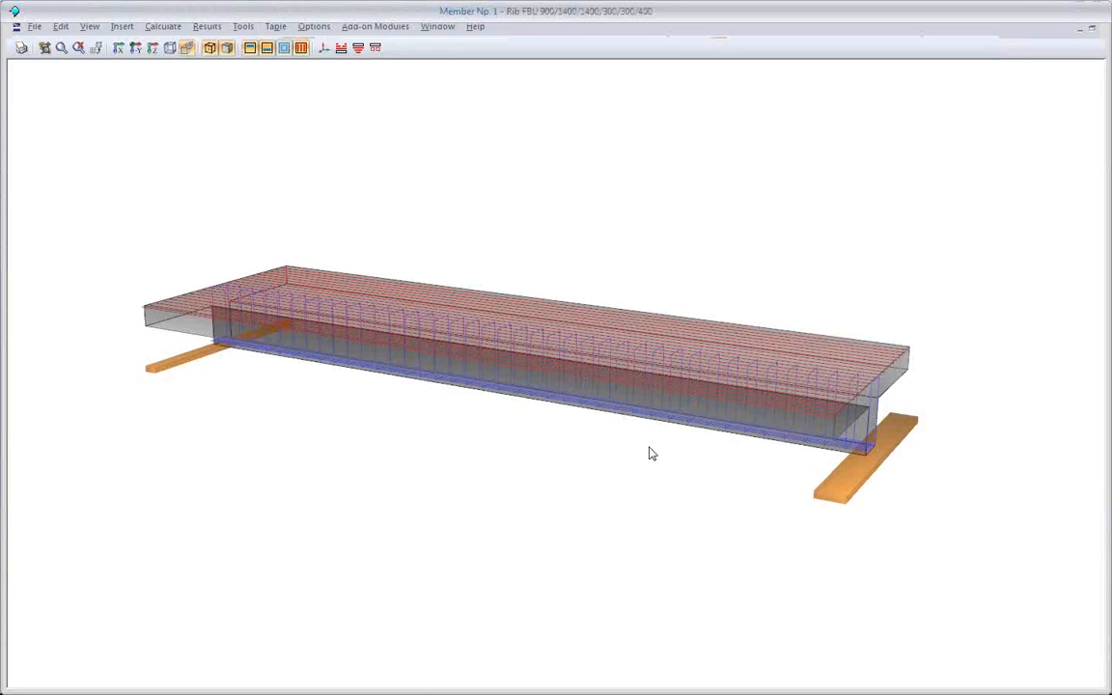
{"action": "left_click_drag", "start_coordinate": [662, 450], "coordinate": [662, 329]}
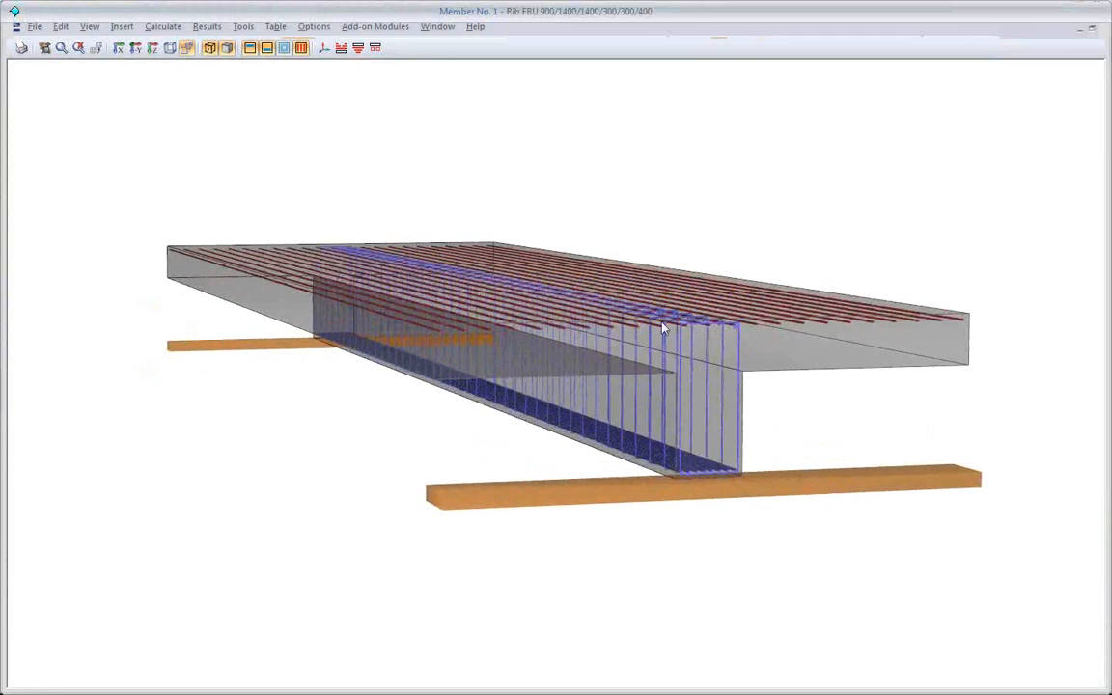
Add the 3D reinforcement rendering of member 1 to printout report PR1 and close the rendering.
{"action": "left_click", "coordinate": [21, 48]}
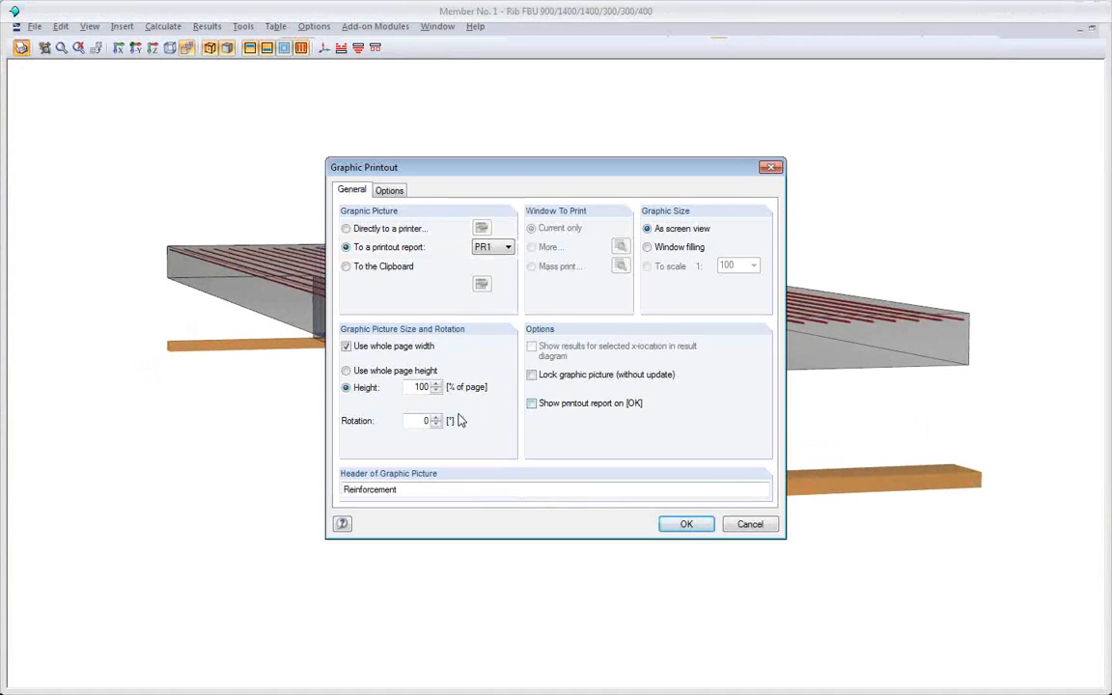
{"action": "double_click", "coordinate": [415, 386]}
{"action": "left_click", "coordinate": [693, 526]}
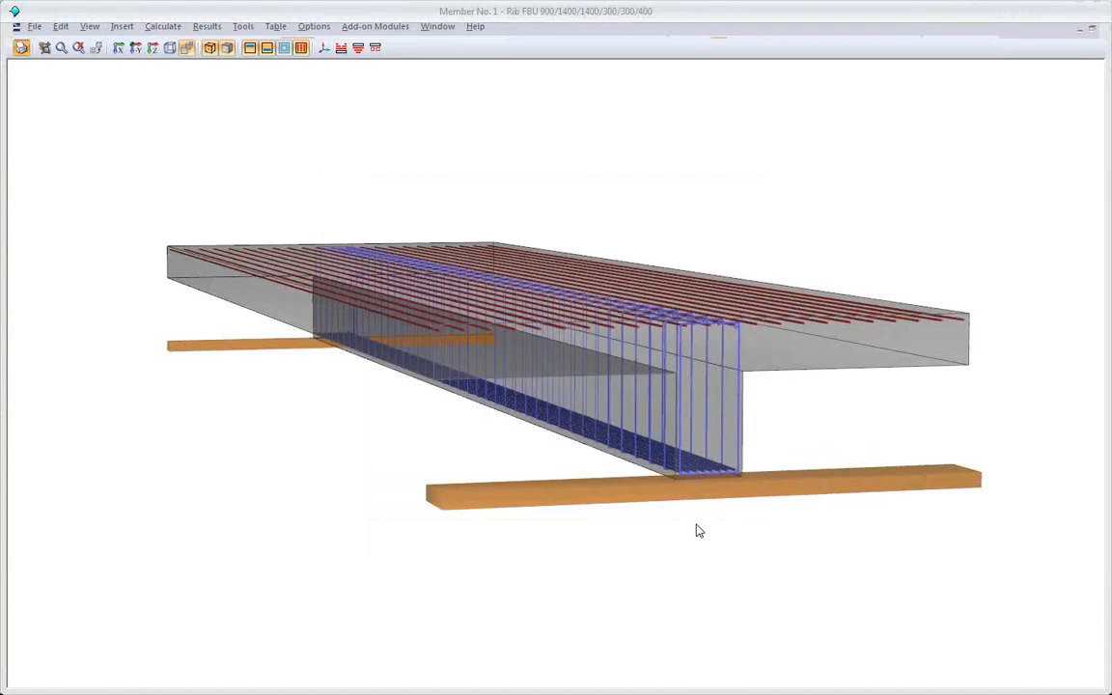
{"action": "left_click", "coordinate": [1100, 31]}
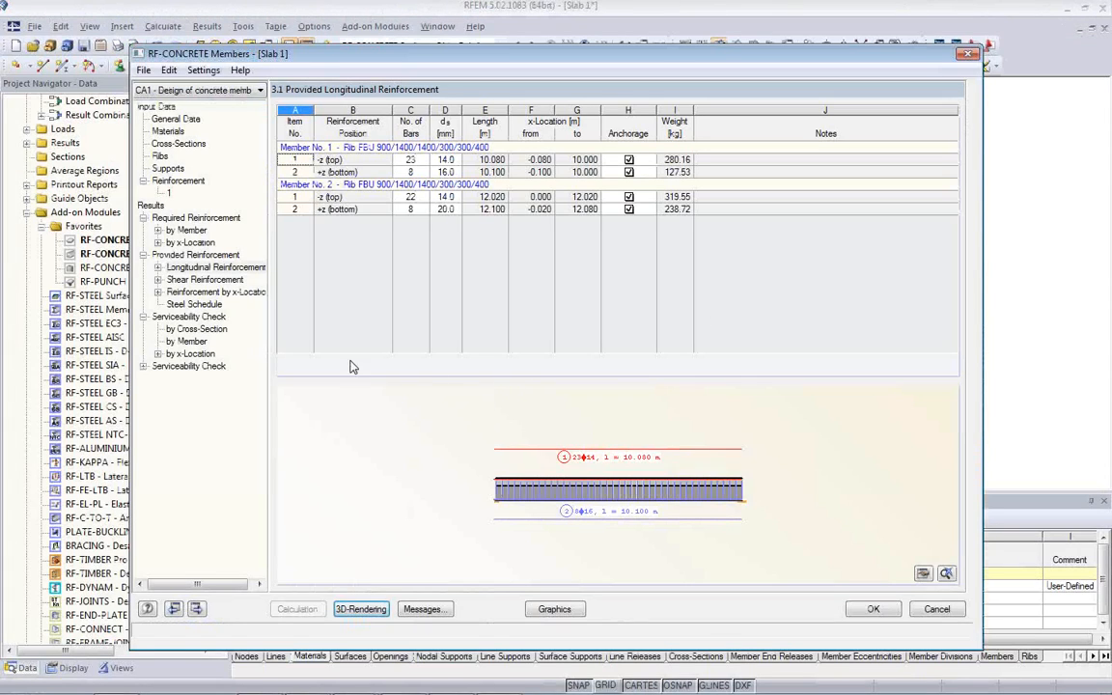
Inspect the provided shear reinforcement of the members in the table and the link sketch.
{"action": "left_click", "coordinate": [203, 279]}
{"action": "scroll", "coordinate": [598, 486], "scroll_direction": "up", "scroll_amount": 1}
{"action": "left_click_drag", "start_coordinate": [619, 485], "coordinate": [606, 532]}
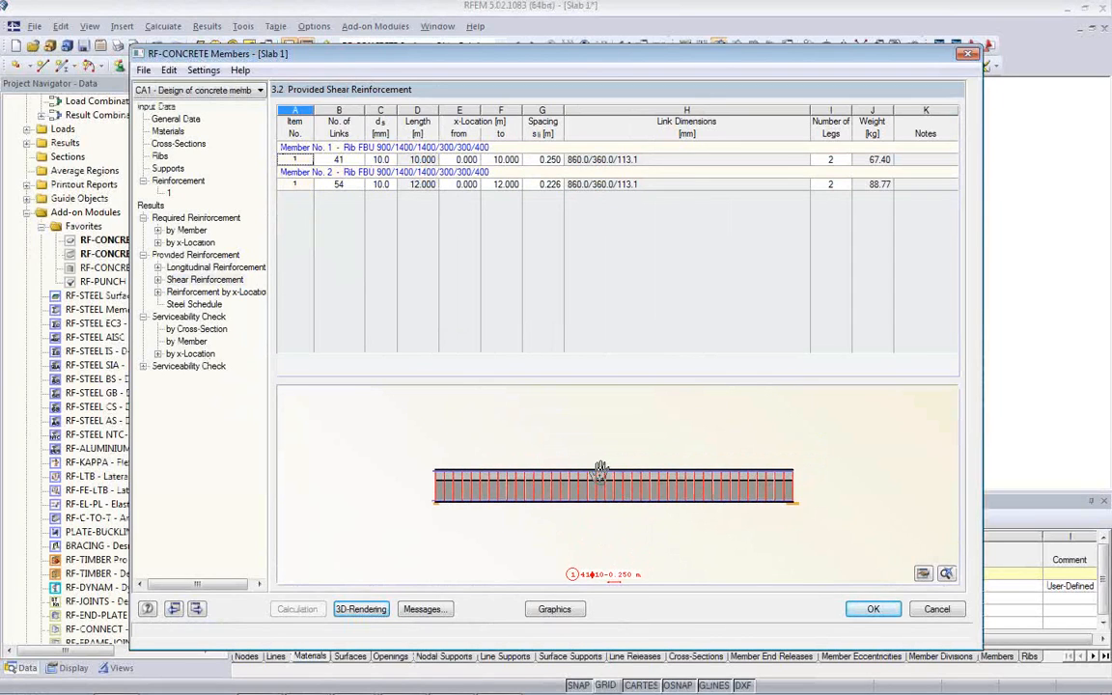
{"action": "left_click_drag", "start_coordinate": [606, 486], "coordinate": [601, 468]}
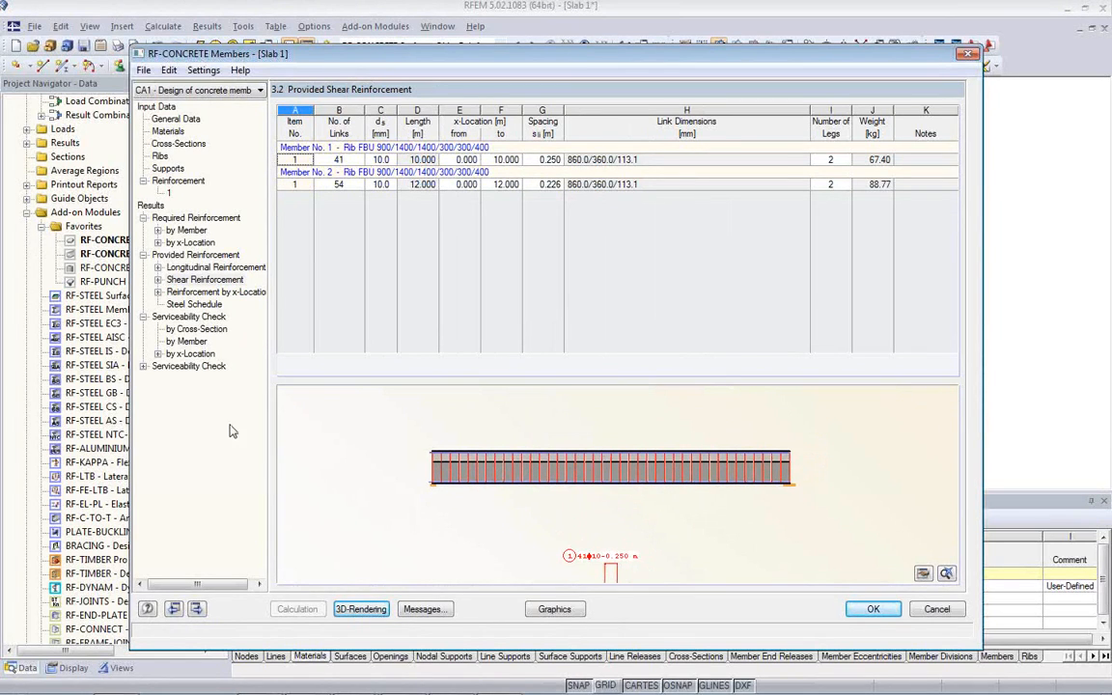
Examine the crack width and deflection results in the serviceability check by cross-section.
{"action": "left_click", "coordinate": [207, 331]}
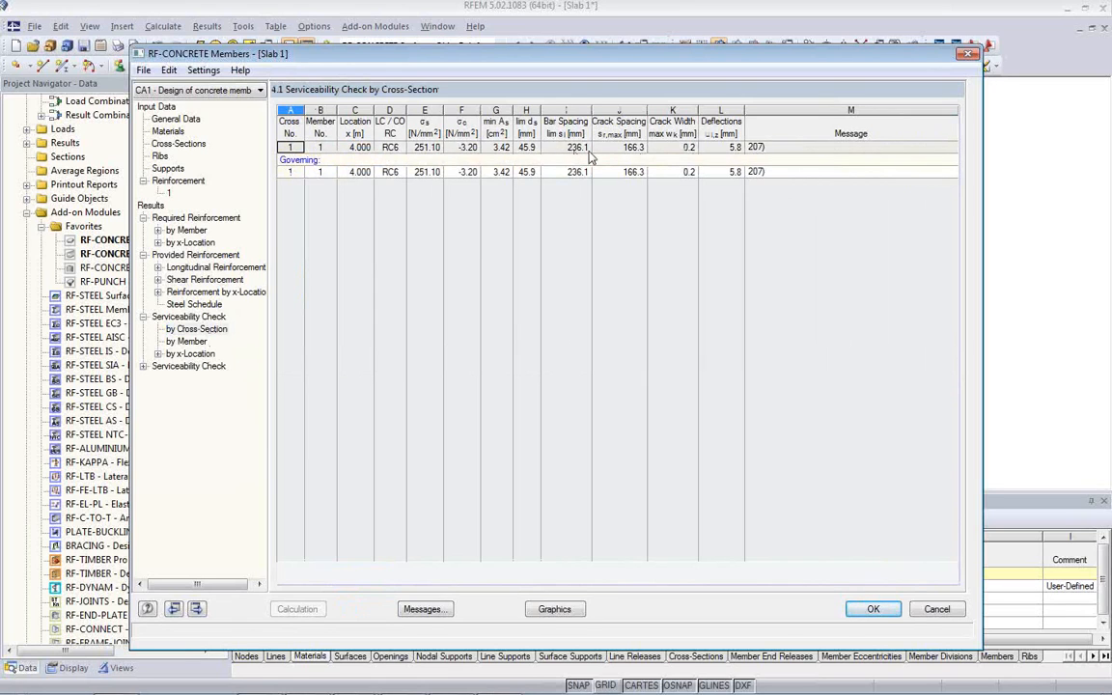
{"action": "left_click", "coordinate": [721, 152]}
{"action": "left_click", "coordinate": [669, 152]}
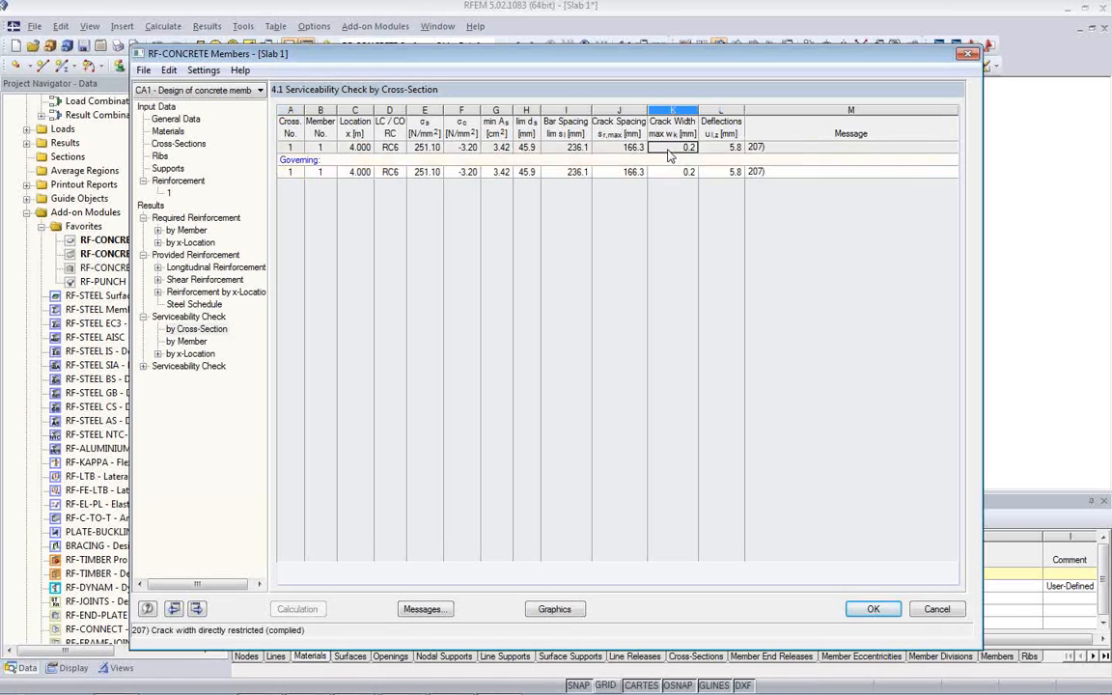
{"action": "left_click", "coordinate": [666, 171]}
{"action": "left_click", "coordinate": [728, 151]}
{"action": "left_click", "coordinate": [725, 175]}
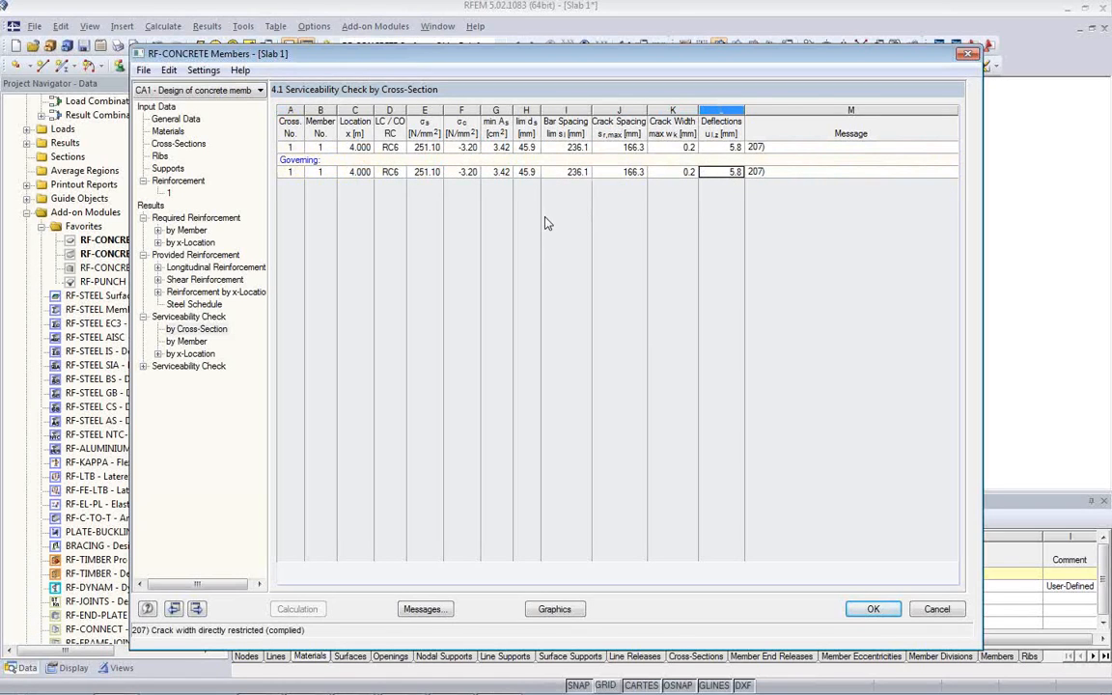
Display the member design results graphically on the model in a 3D view with the results legend moved aside.
{"action": "left_click", "coordinate": [555, 609]}
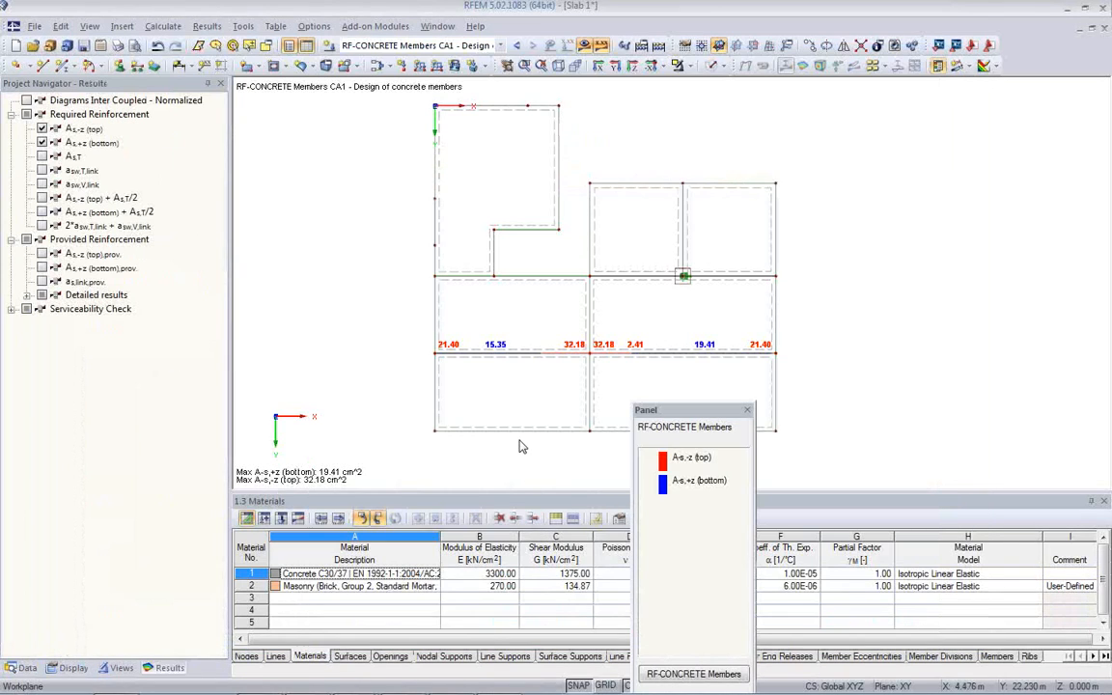
{"action": "left_click", "coordinate": [557, 65]}
{"action": "middle_click_drag", "start_coordinate": [546, 327], "coordinate": [488, 311], "text": "ctrl"}
{"action": "left_click_drag", "start_coordinate": [715, 411], "coordinate": [1017, 219]}
{"action": "middle_click_drag", "start_coordinate": [777, 333], "coordinate": [596, 385], "text": "ctrl"}
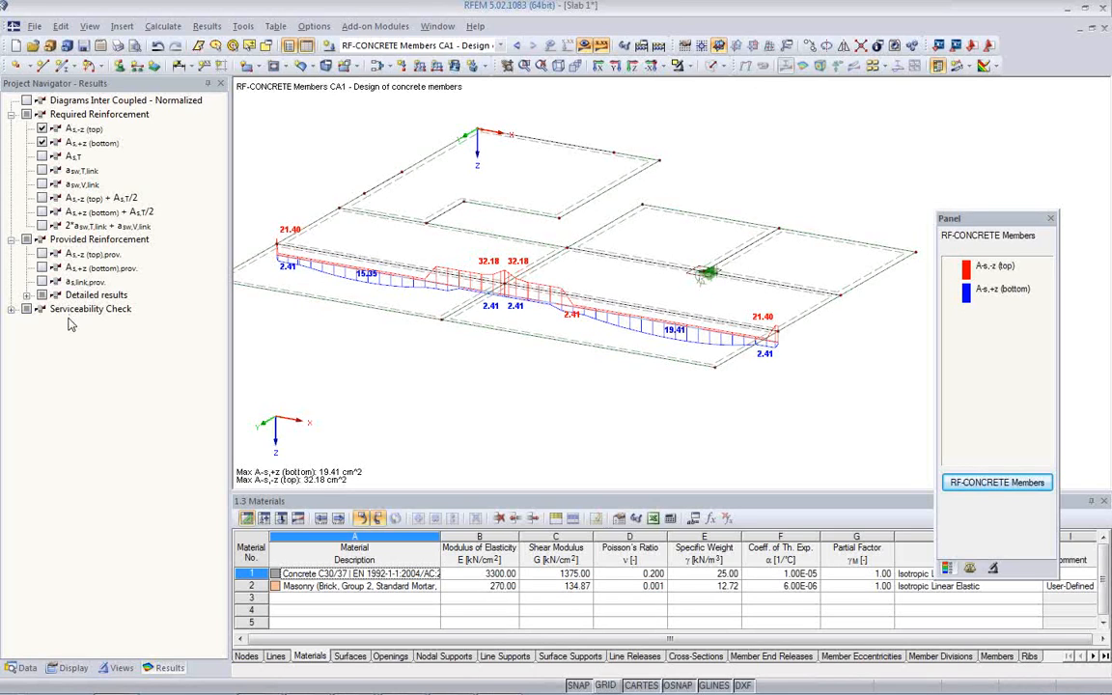
Show the provided top and bottom reinforcement together with the required reinforcement, and add the diagram to printout report PR1.
{"action": "left_click", "coordinate": [42, 253]}
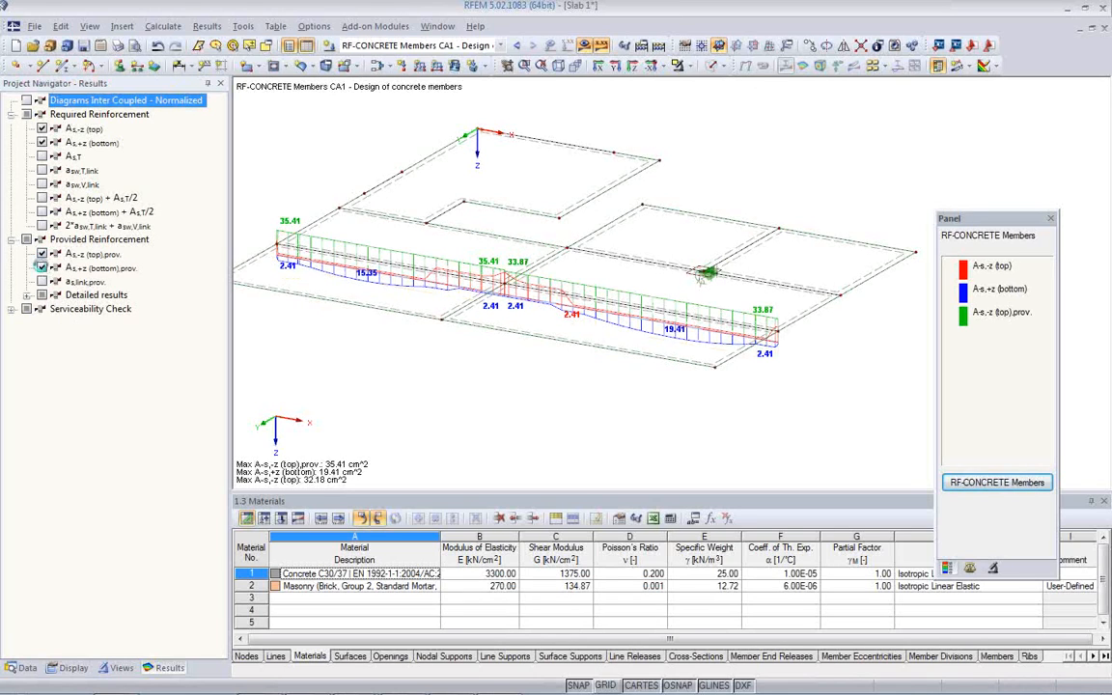
{"action": "left_click", "coordinate": [41, 268]}
{"action": "scroll", "coordinate": [521, 372], "scroll_direction": "up", "scroll_amount": 3}
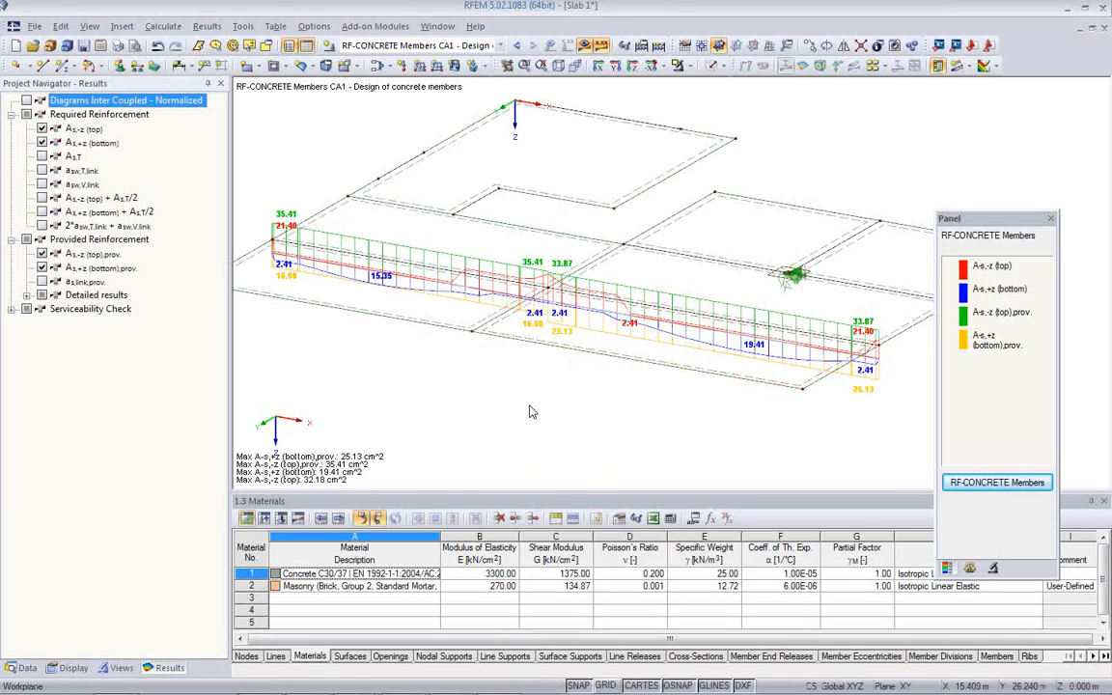
{"action": "left_click", "coordinate": [118, 46]}
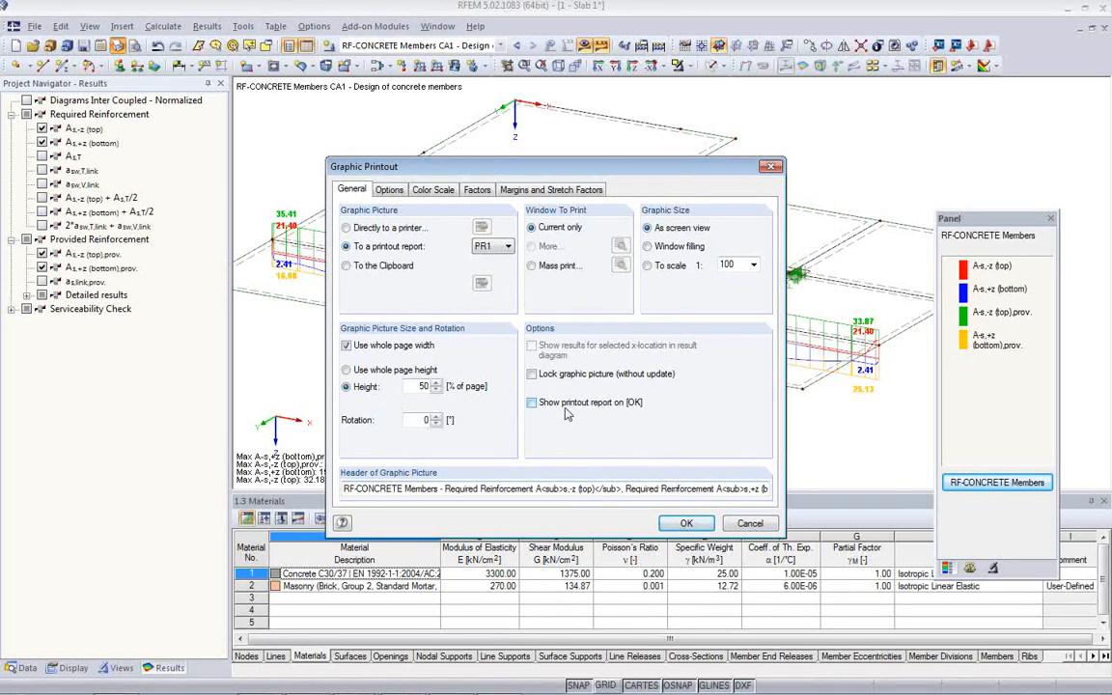
{"action": "left_click", "coordinate": [683, 527]}
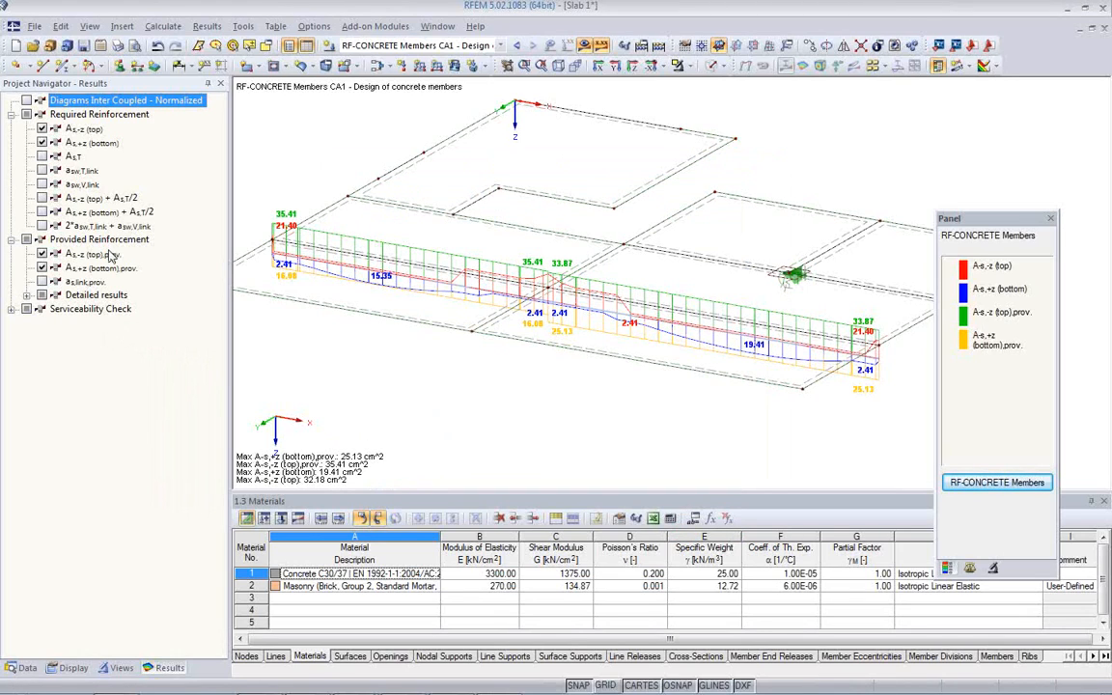
Hide the required and provided top and bottom reinforcement diagrams on the members.
{"action": "left_click", "coordinate": [42, 128]}
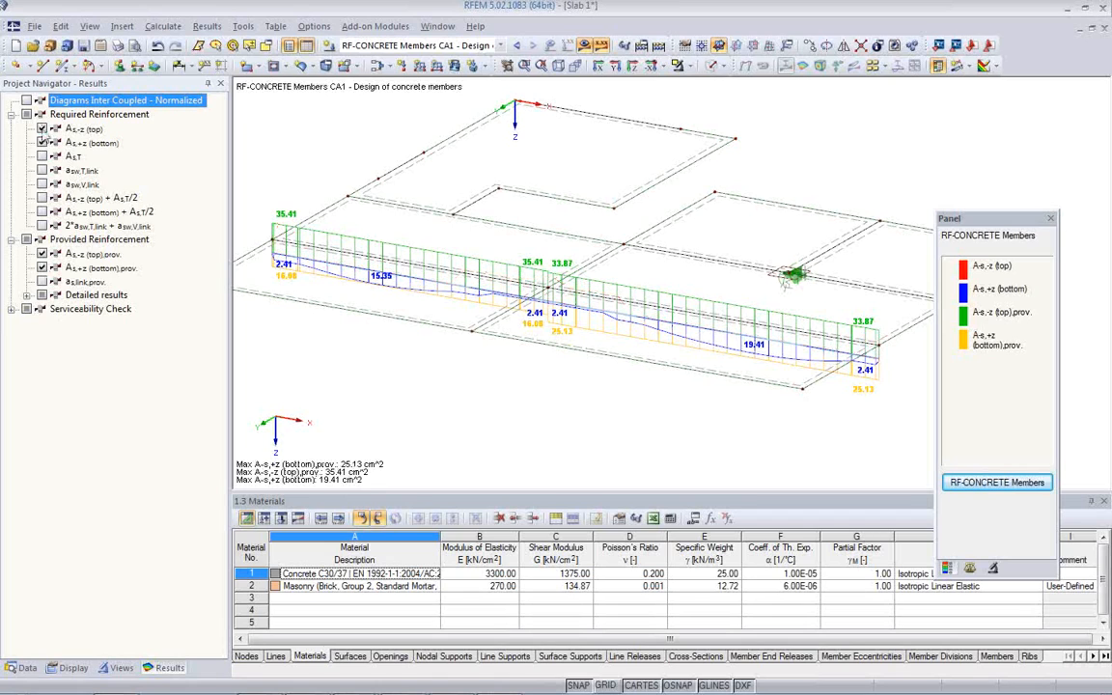
{"action": "left_click", "coordinate": [41, 143]}
{"action": "left_click", "coordinate": [43, 269]}
{"action": "left_click", "coordinate": [42, 281]}
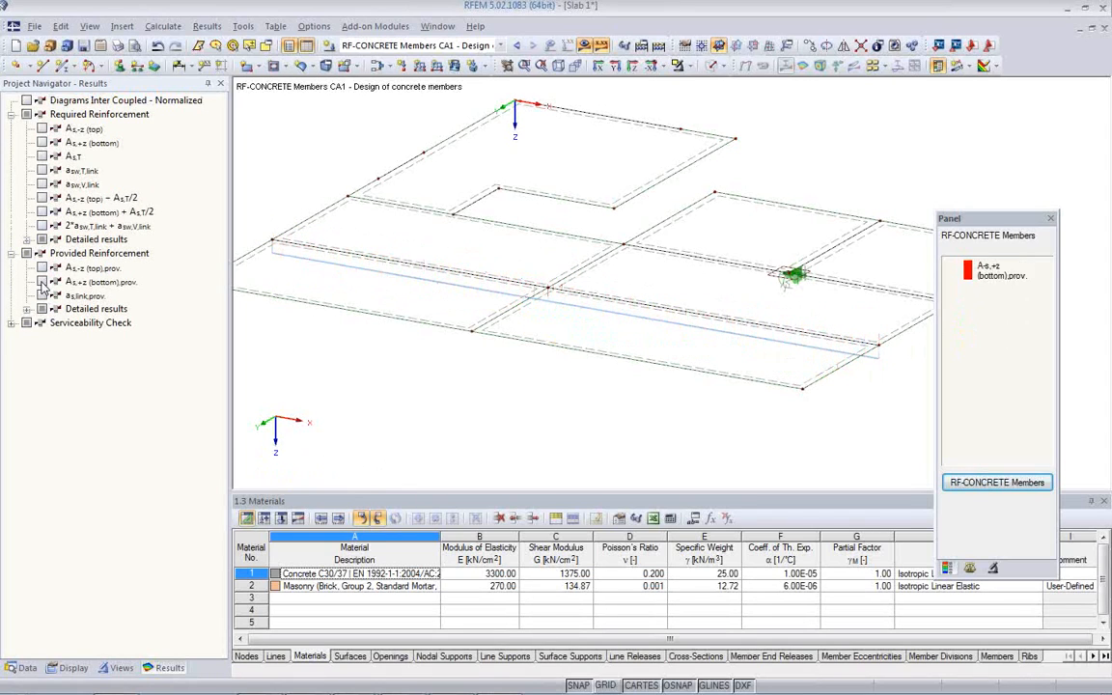
Show only the steel stress σs and concrete stress σc from the serviceability check, and add the diagram to the printout report.
{"action": "left_click", "coordinate": [11, 322]}
{"action": "left_click", "coordinate": [42, 337]}
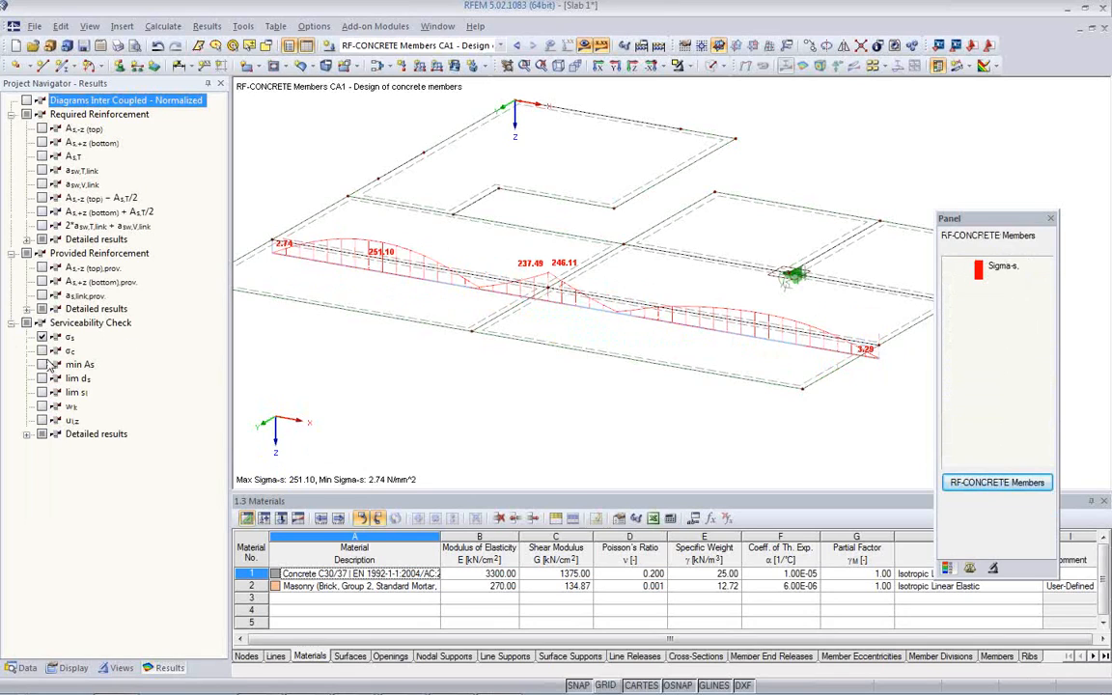
{"action": "left_click", "coordinate": [42, 350]}
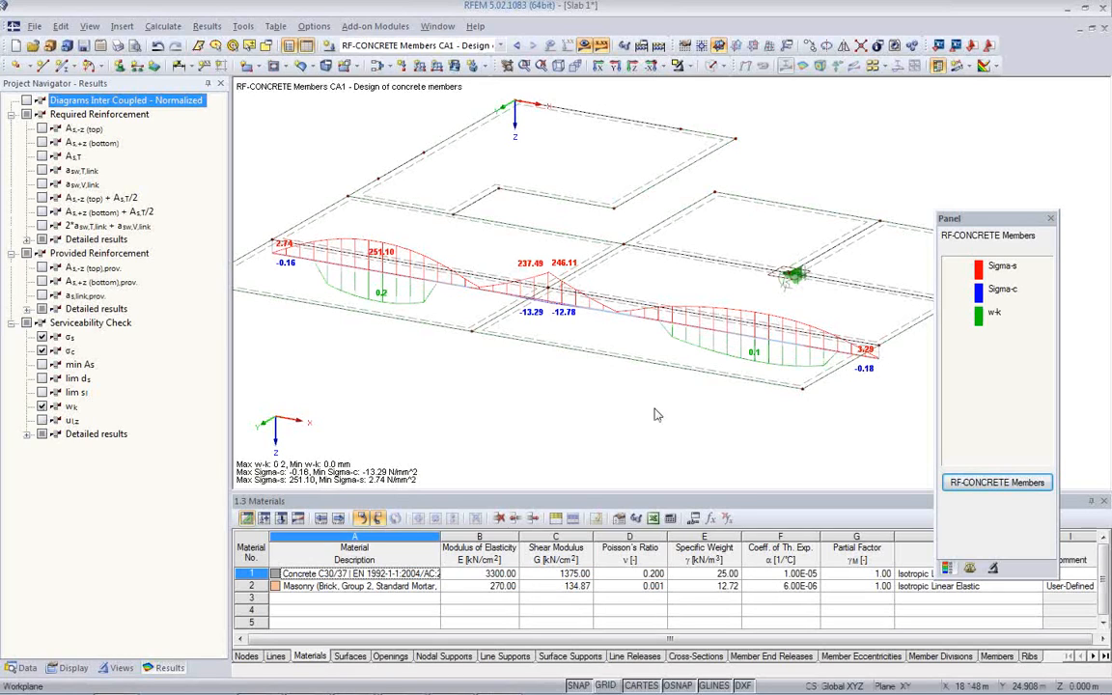
{"action": "left_click", "coordinate": [42, 406]}
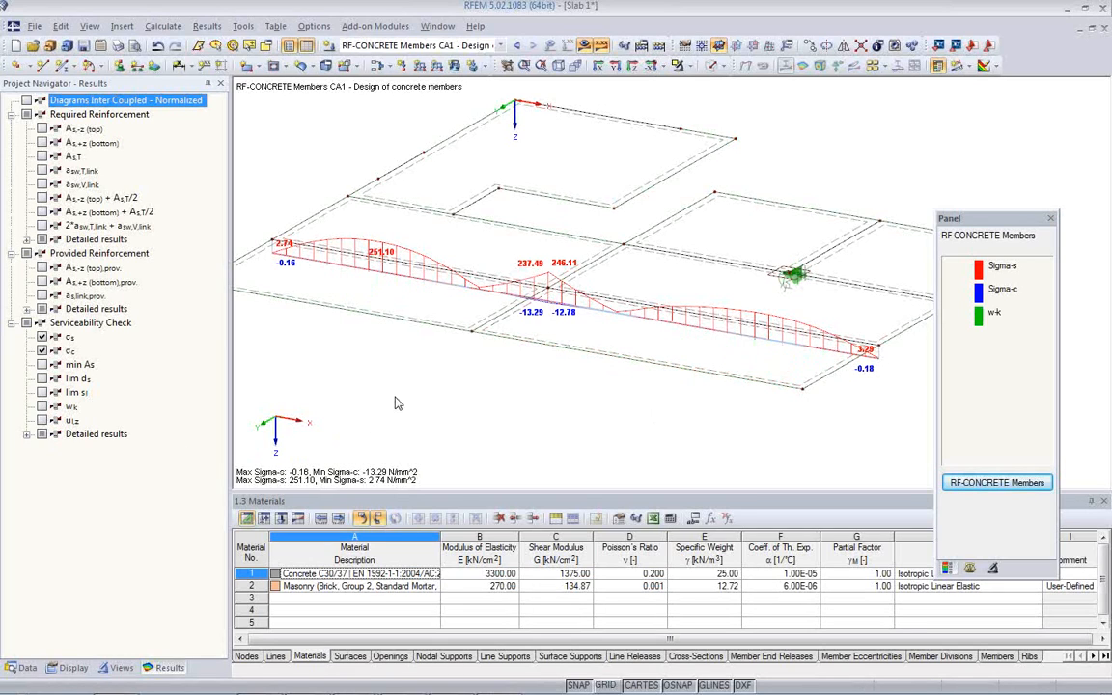
{"action": "left_click", "coordinate": [117, 45]}
{"action": "left_click", "coordinate": [688, 523]}
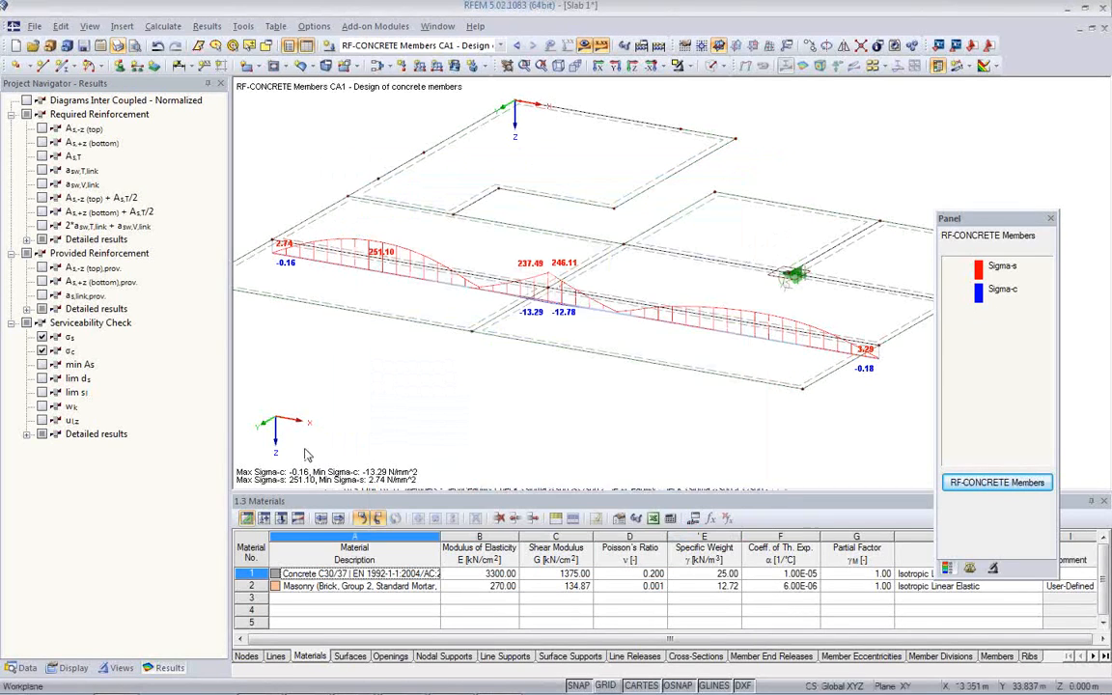
Replace the σs and σc stress diagrams with the crack width wk diagram on the members.
{"action": "left_click", "coordinate": [42, 350]}
{"action": "left_click", "coordinate": [42, 336]}
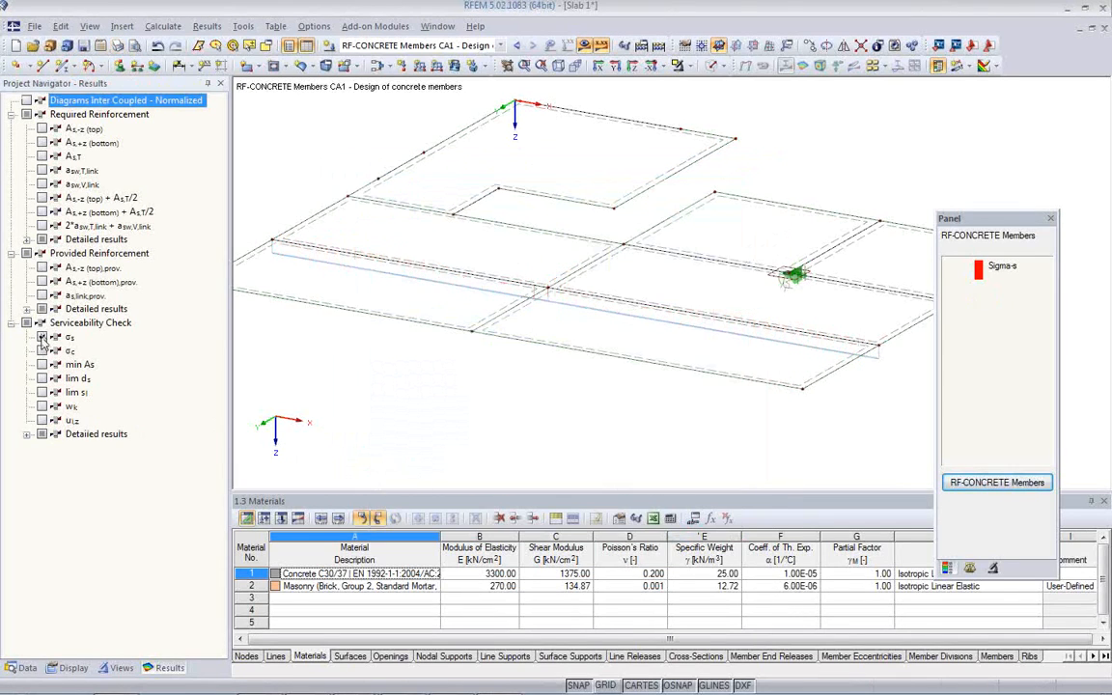
{"action": "left_click", "coordinate": [42, 406]}
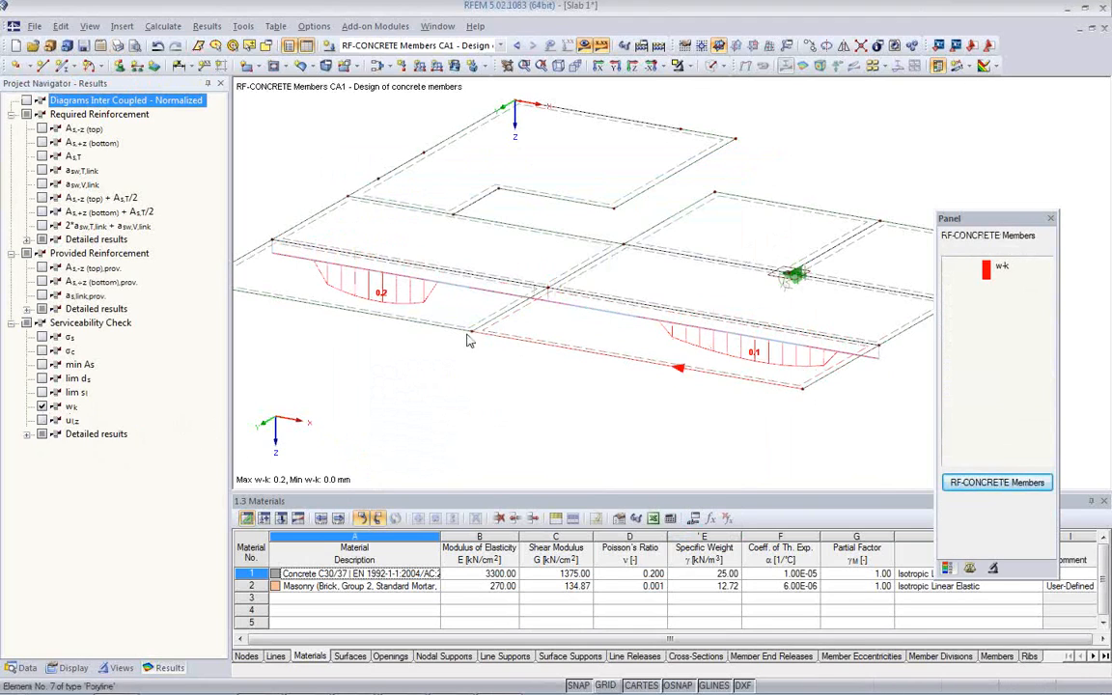
Add the deflection ul,z diagram to the crack width wk diagram and send the combined picture to printout report PR1.
{"action": "left_click", "coordinate": [42, 421]}
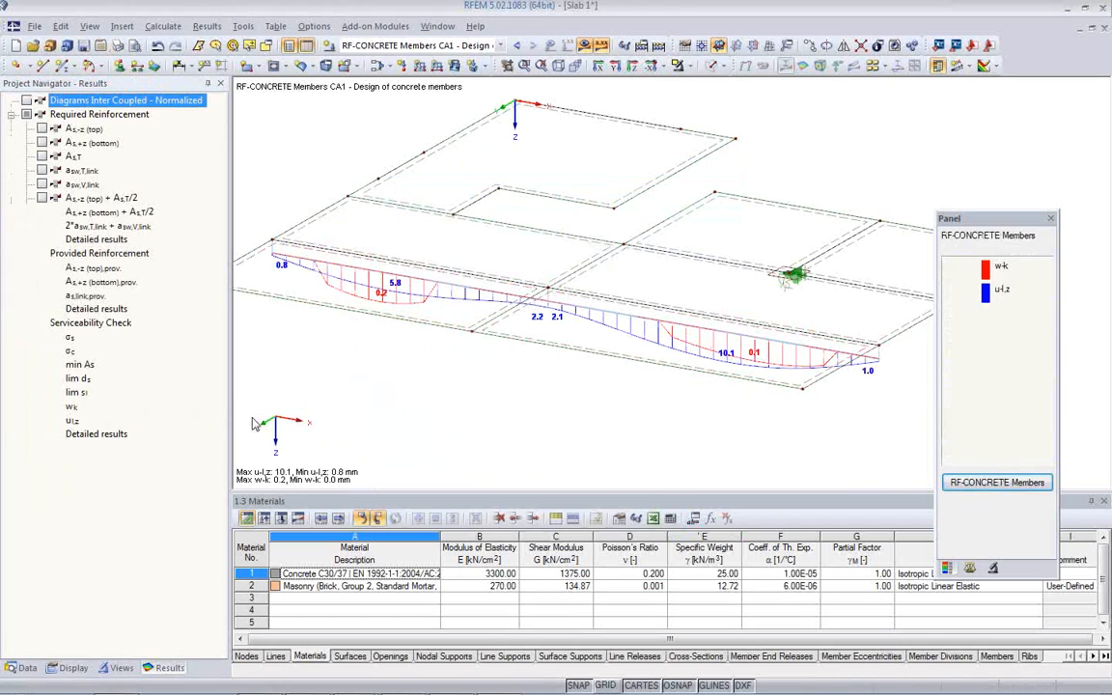
{"action": "left_click", "coordinate": [117, 45]}
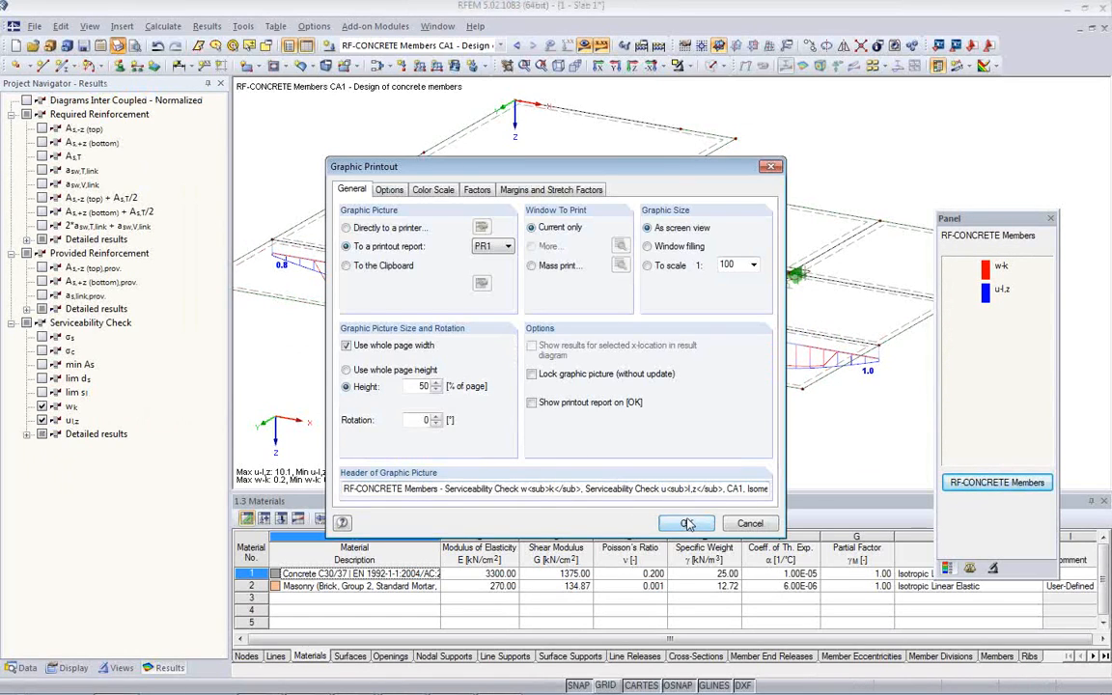
{"action": "left_click", "coordinate": [685, 524]}
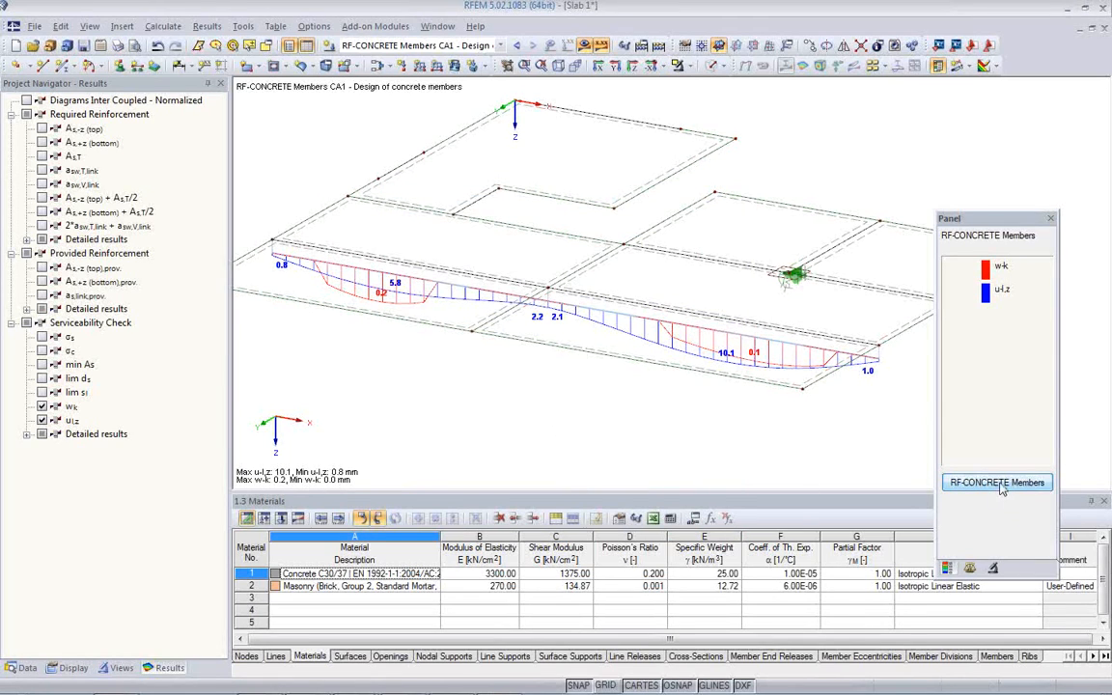
Hide the RF-CONCRETE Members results on the model and save the model.
{"action": "left_click", "coordinate": [585, 48]}
{"action": "scroll", "coordinate": [618, 289], "scroll_direction": "down", "scroll_amount": 3}
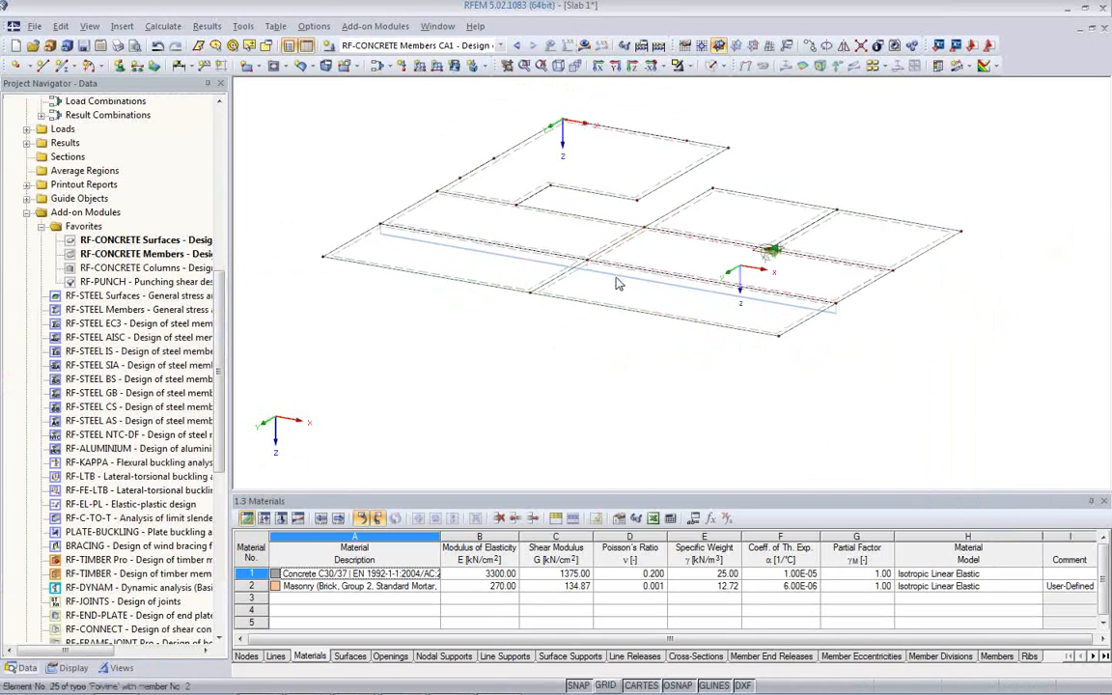
{"action": "middle_click_drag", "start_coordinate": [618, 294], "coordinate": [619, 319], "text": "ctrl"}
{"action": "left_click", "coordinate": [84, 48]}
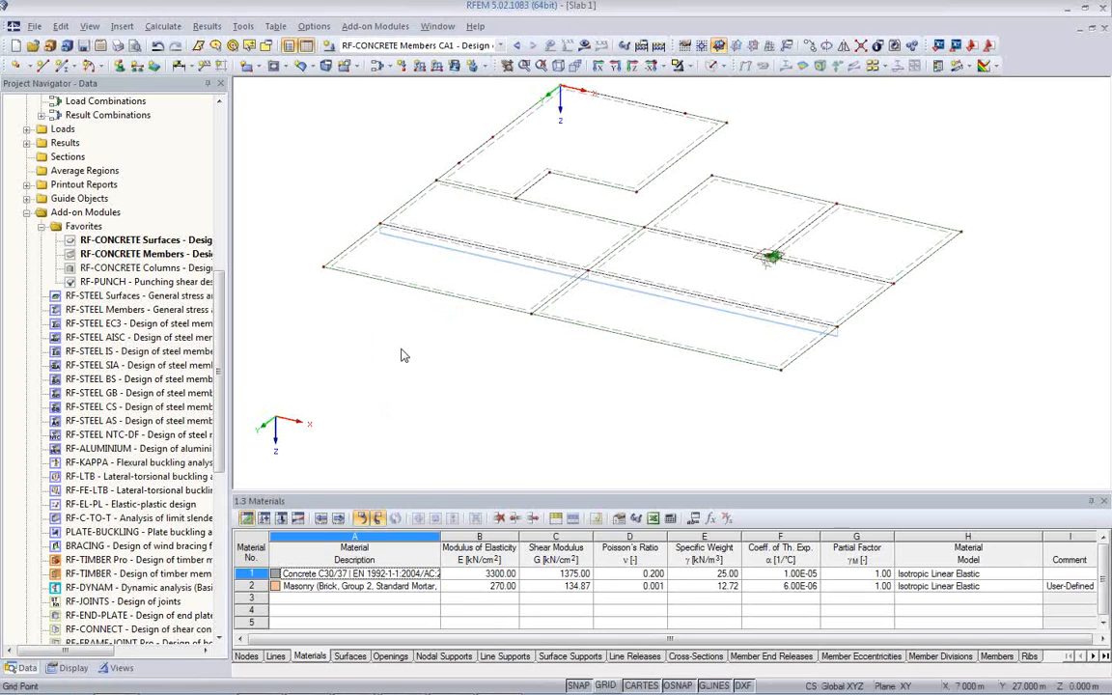
Open the printout report PR1: Concrete 2d from the project data tree.
{"action": "scroll", "coordinate": [220, 339], "scroll_direction": "up", "scroll_amount": 2}
{"action": "left_click_drag", "start_coordinate": [220, 340], "coordinate": [245, 293]}
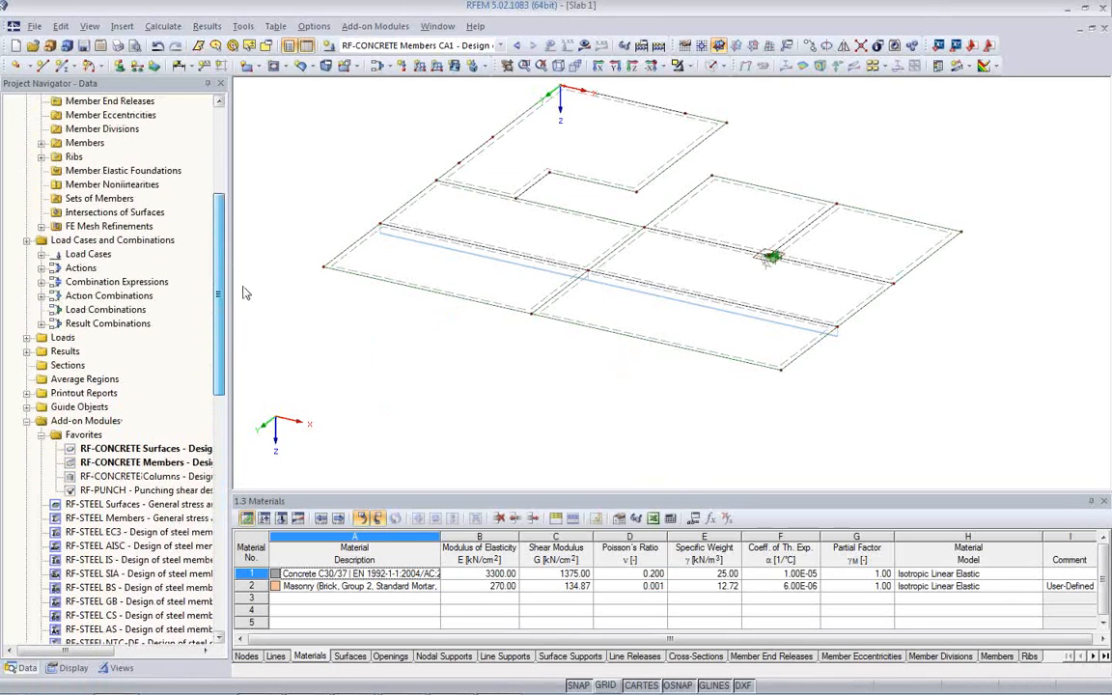
{"action": "left_click", "coordinate": [27, 394]}
{"action": "left_click", "coordinate": [92, 410]}
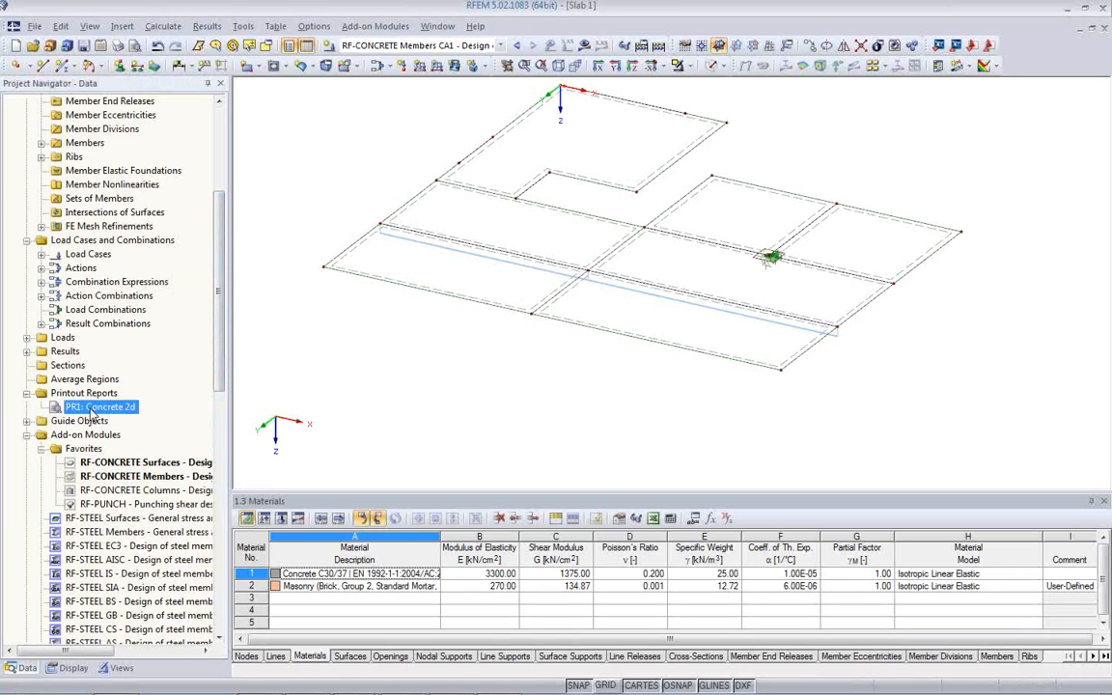
{"action": "double_click", "coordinate": [92, 410]}
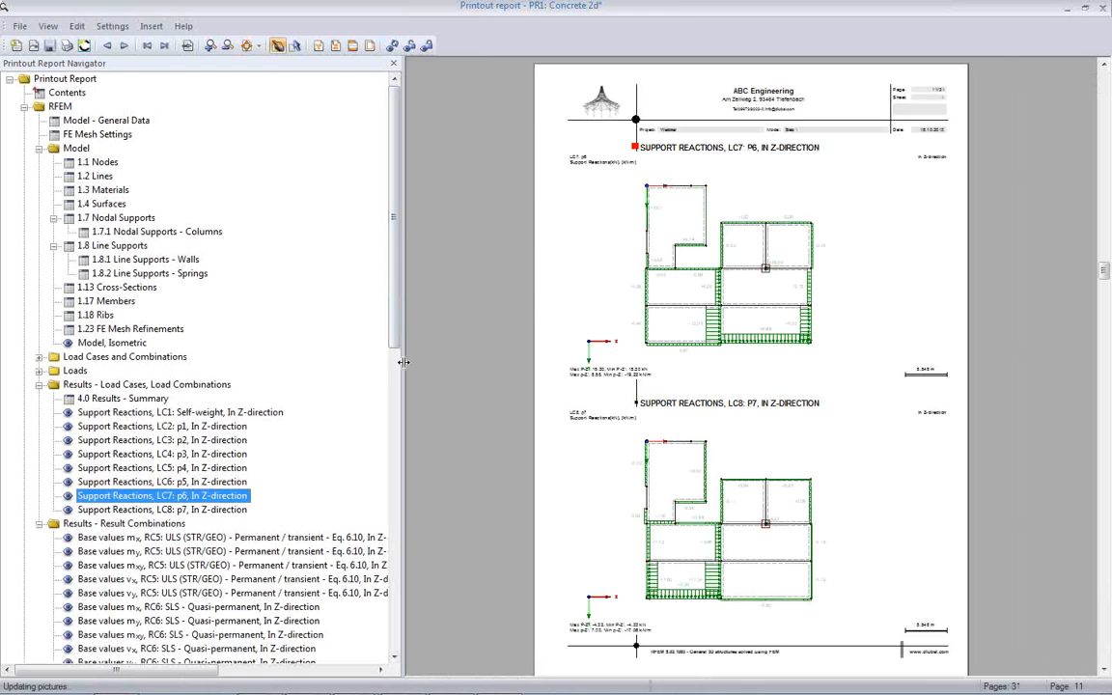
Set the report zoom to show two pages side by side.
{"action": "left_click", "coordinate": [46, 27]}
{"action": "mouse_move", "coordinate": [63, 94]}
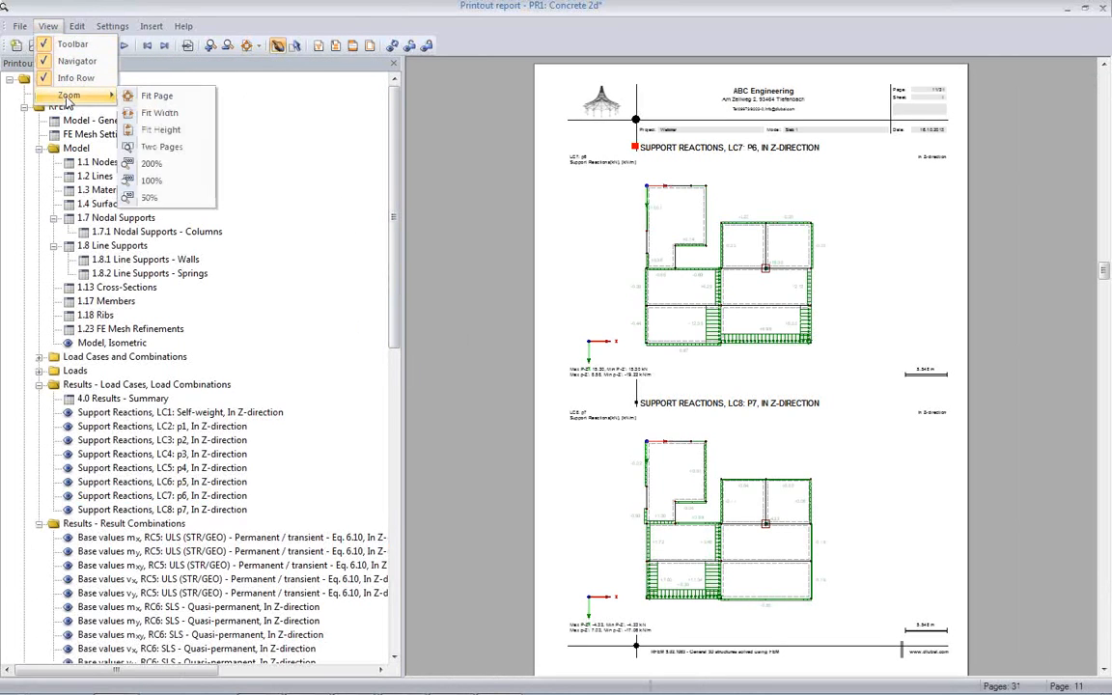
{"action": "left_click", "coordinate": [153, 164]}
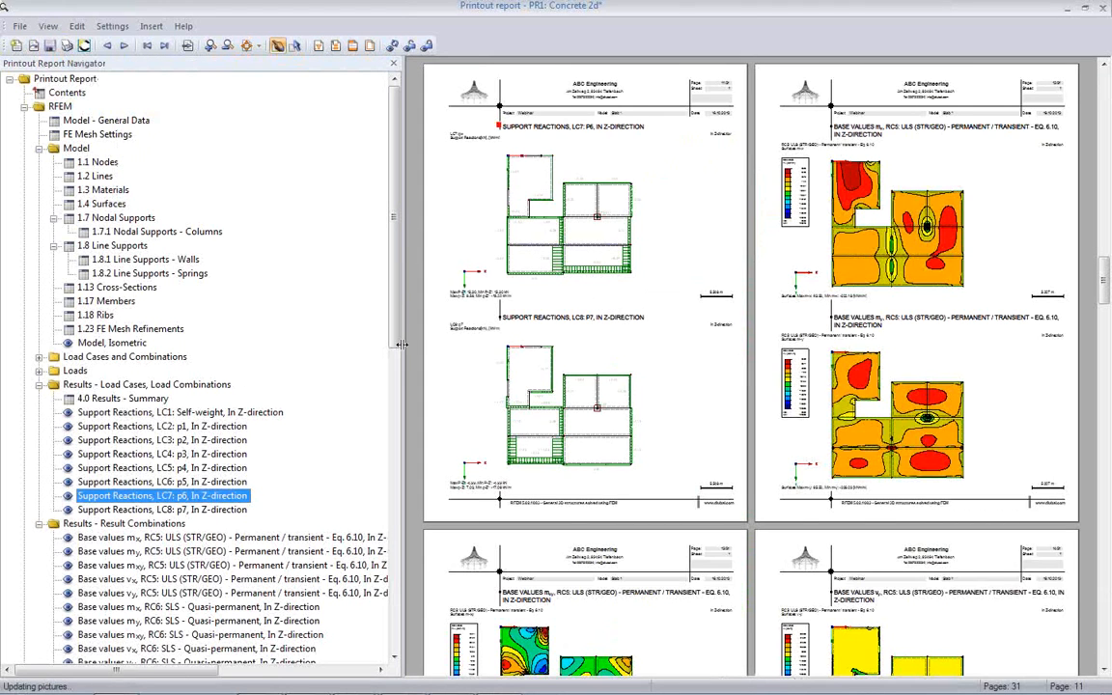
Examine the report pages with the support reactions, the base value plots for RC5 and RC6, and the member result diagrams.
{"action": "scroll", "coordinate": [632, 376], "scroll_direction": "up", "scroll_amount": 10}
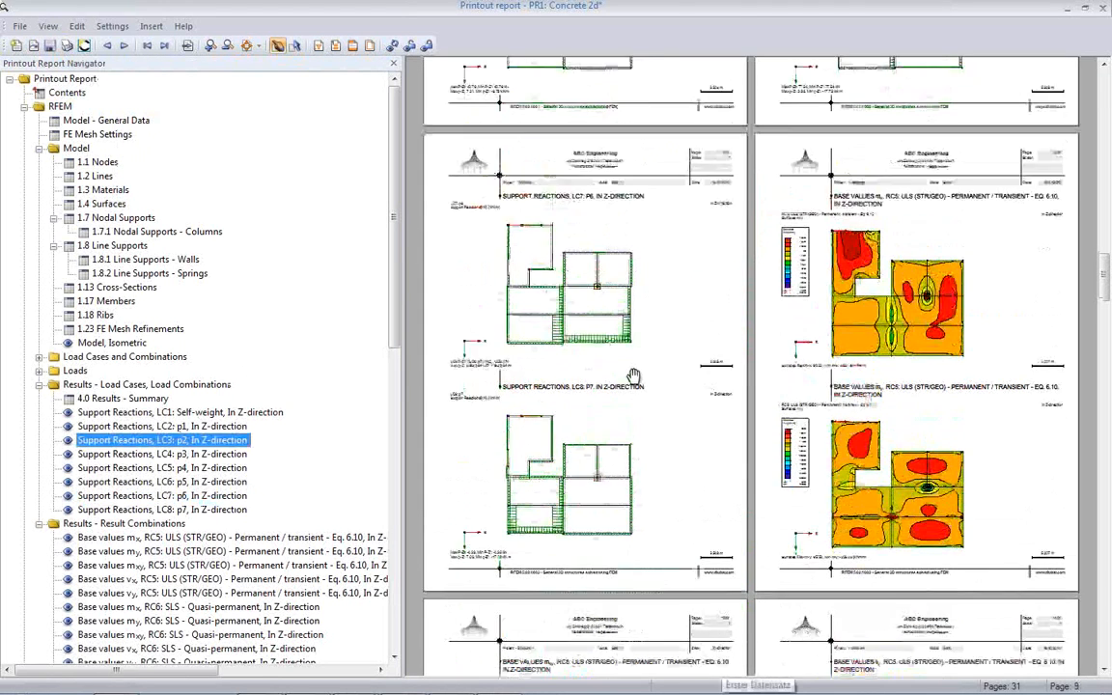
{"action": "scroll", "coordinate": [634, 372], "scroll_direction": "up", "scroll_amount": 8}
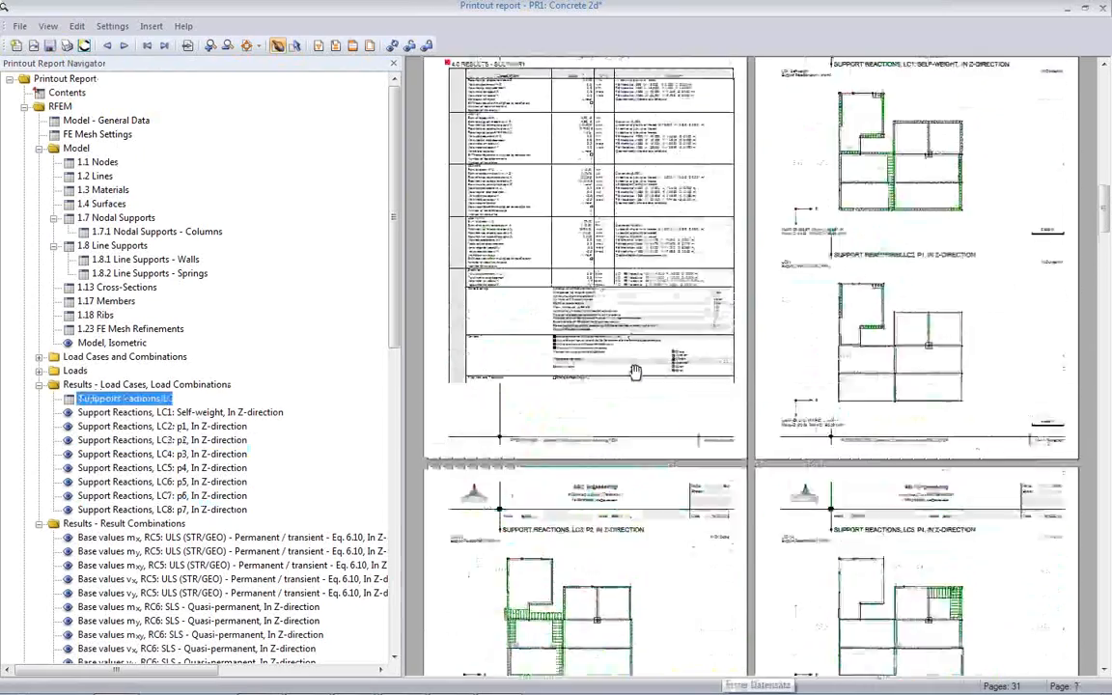
{"action": "scroll", "coordinate": [634, 370], "scroll_direction": "down", "scroll_amount": 13}
{"action": "scroll", "coordinate": [634, 367], "scroll_direction": "down", "scroll_amount": 10}
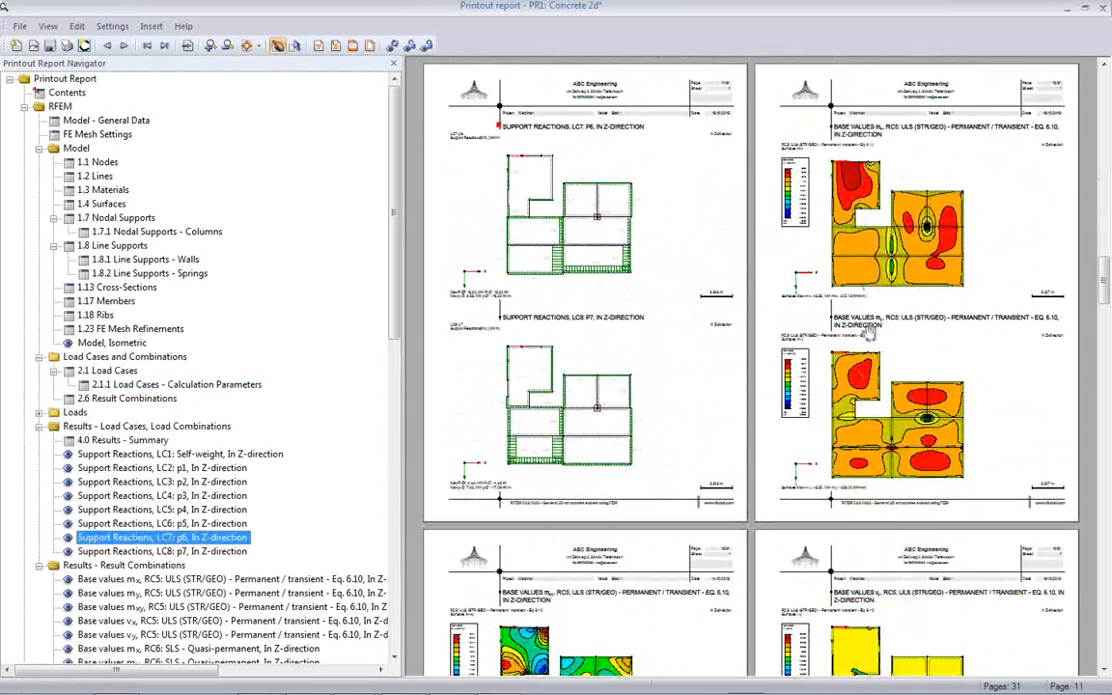
{"action": "scroll", "coordinate": [784, 359], "scroll_direction": "down", "scroll_amount": 5}
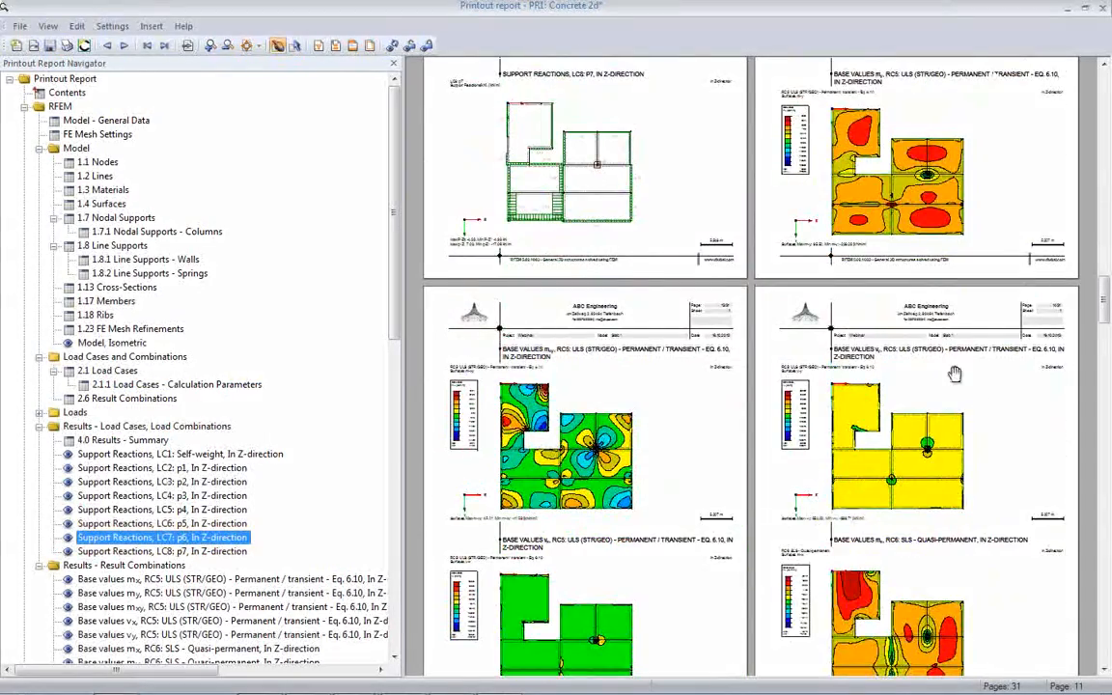
{"action": "scroll", "coordinate": [954, 374], "scroll_direction": "down", "scroll_amount": 15}
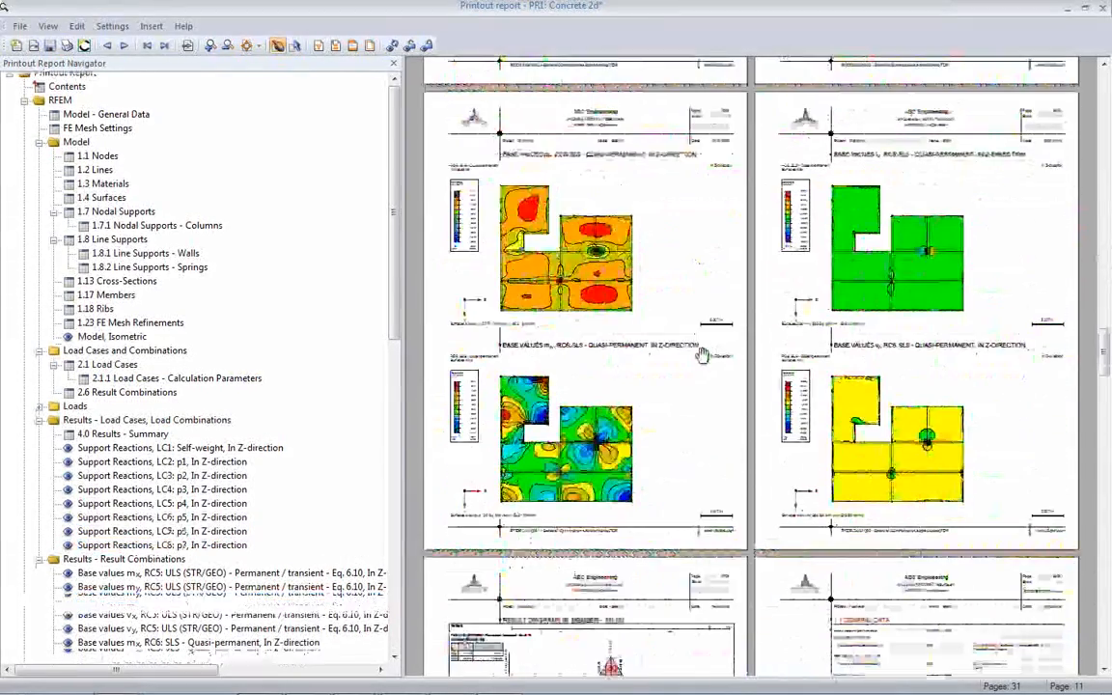
{"action": "scroll", "coordinate": [702, 355], "scroll_direction": "down", "scroll_amount": 2}
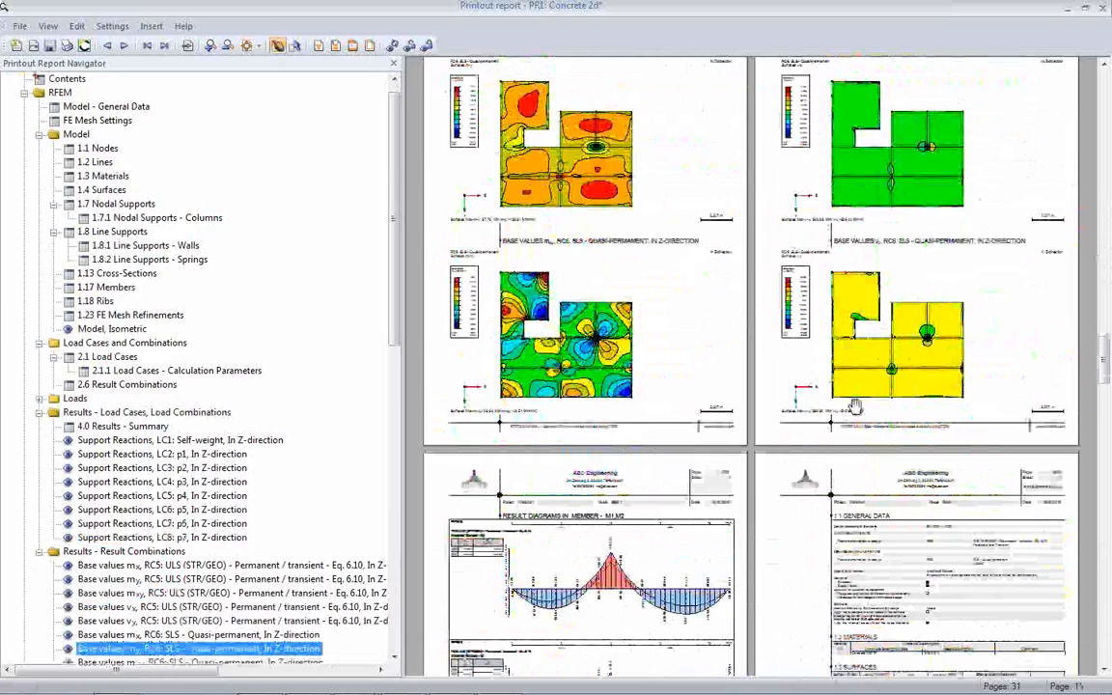
{"action": "scroll", "coordinate": [855, 408], "scroll_direction": "down", "scroll_amount": 6}
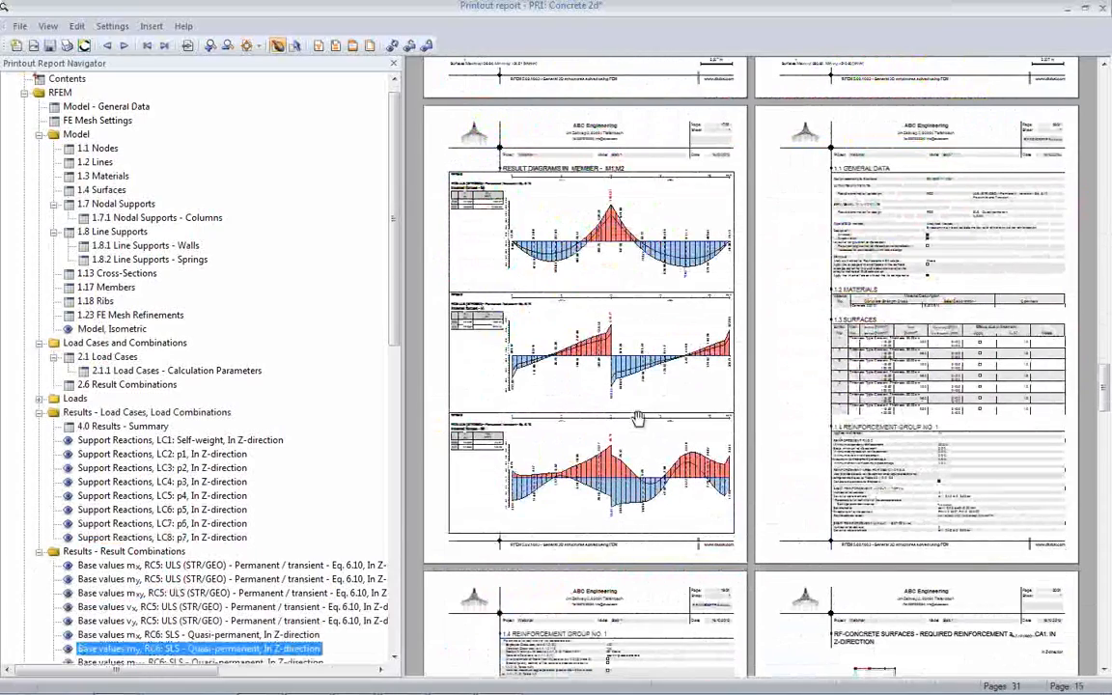
{"action": "scroll", "coordinate": [781, 437], "scroll_direction": "down", "scroll_amount": 2}
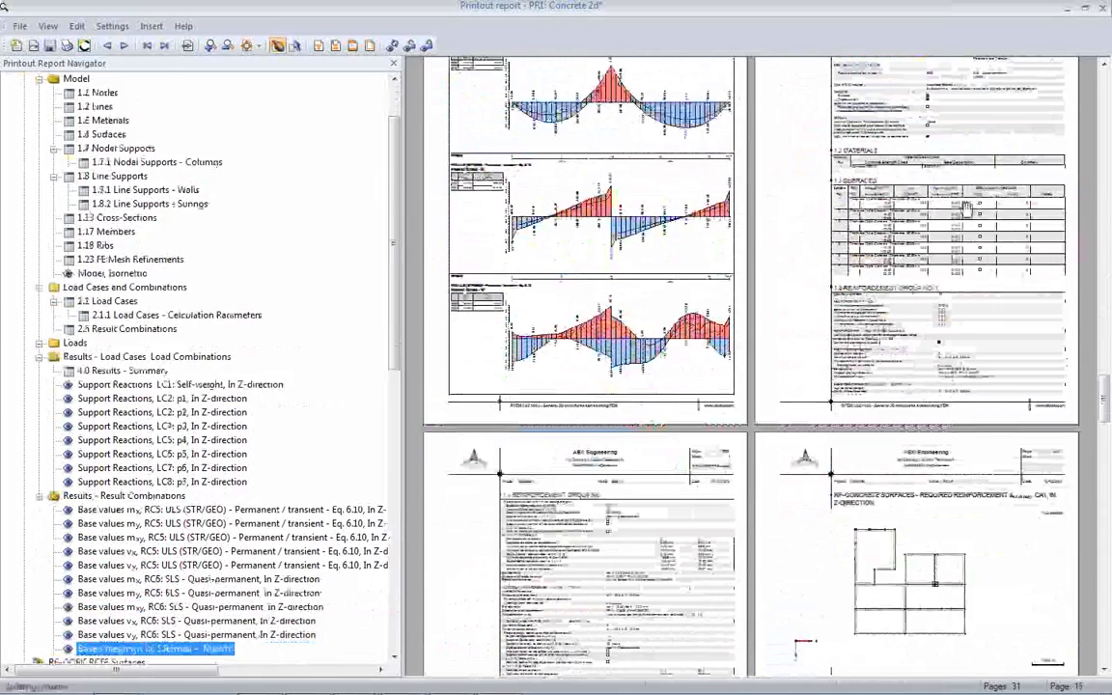
{"action": "scroll", "coordinate": [775, 327], "scroll_direction": "down", "scroll_amount": 4}
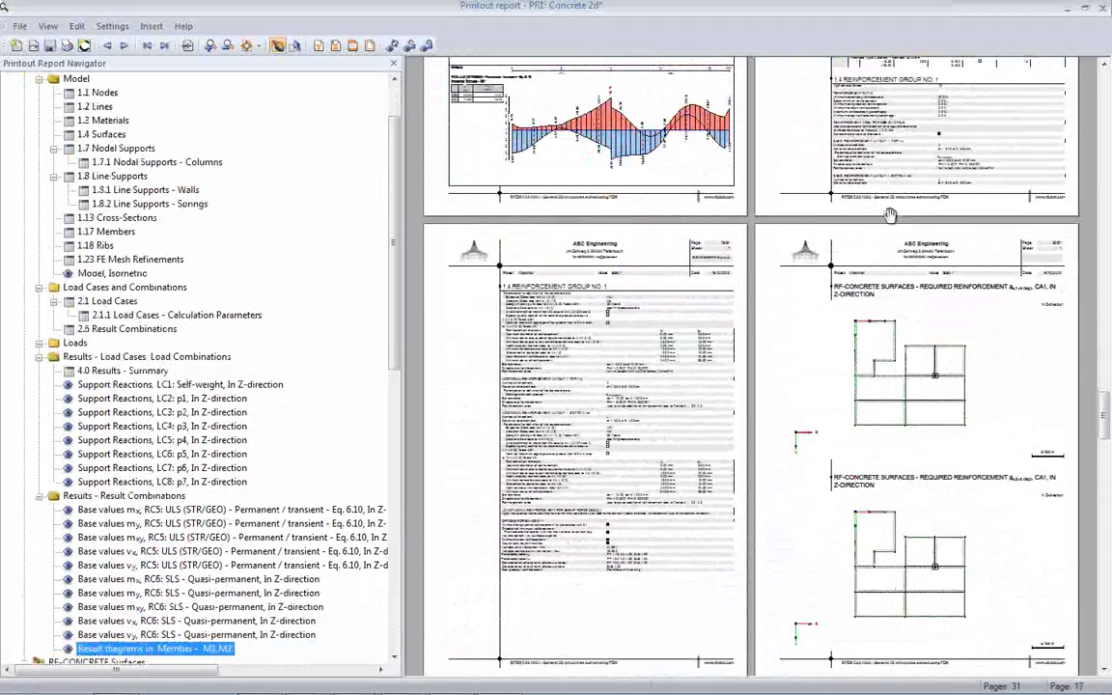
{"action": "scroll", "coordinate": [946, 129], "scroll_direction": "up", "scroll_amount": 3}
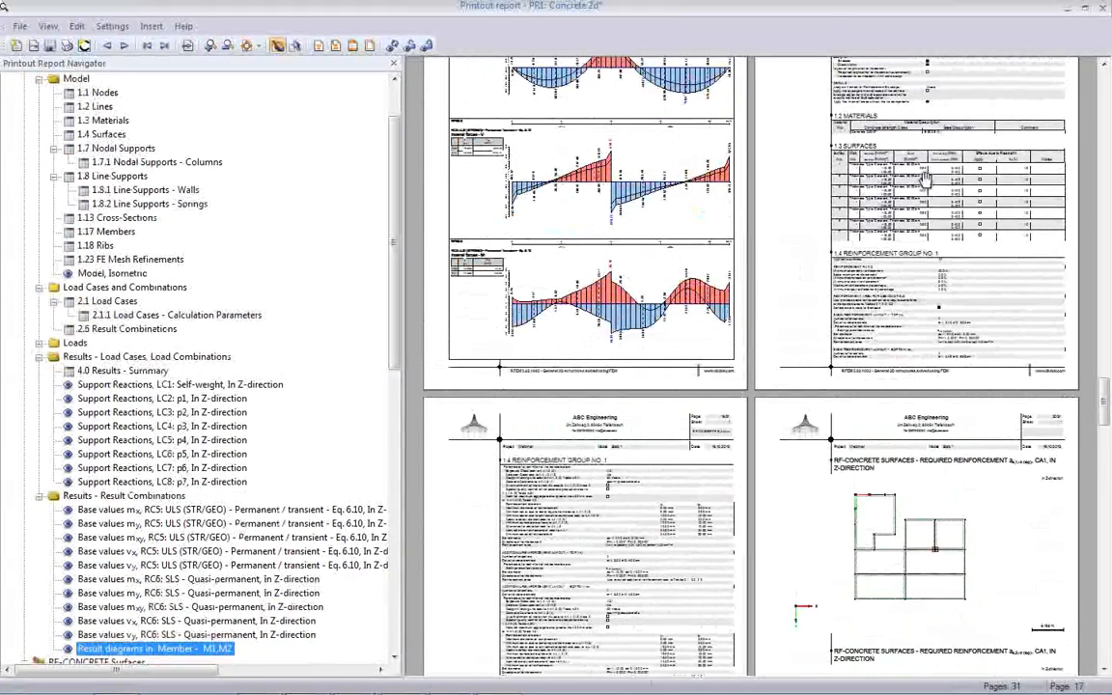
Examine the report pages on RF-CONCRETE Surfaces required reinforcement and RF-CONCRETE Members provided reinforcement and serviceability checks.
{"action": "scroll", "coordinate": [925, 179], "scroll_direction": "down", "scroll_amount": 12}
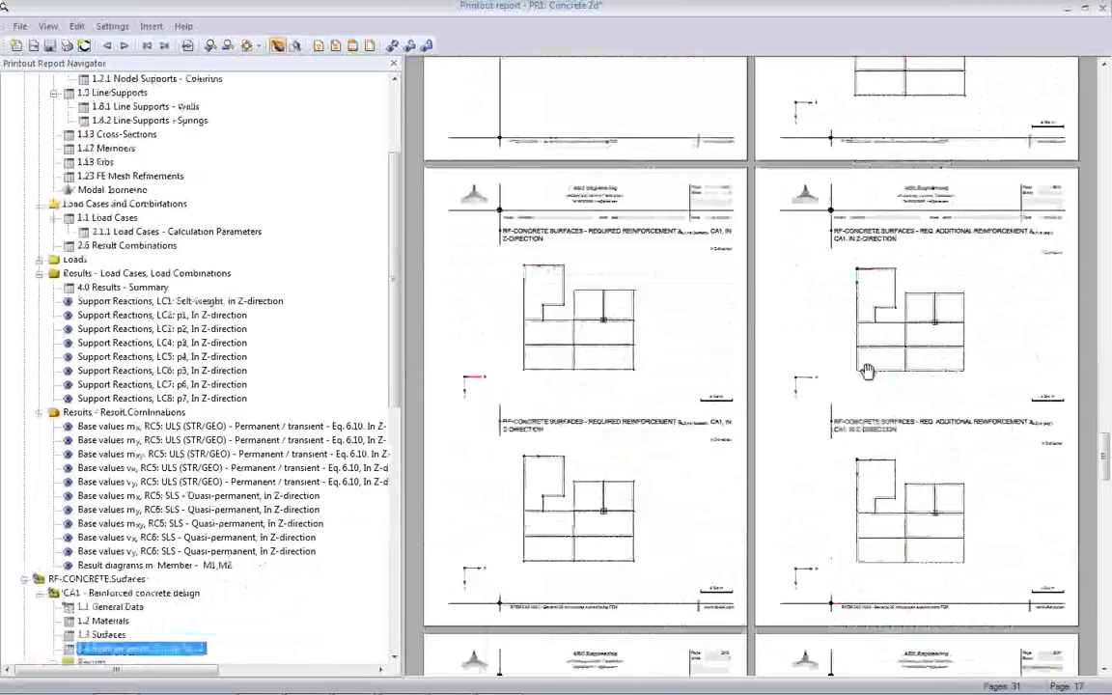
{"action": "scroll", "coordinate": [867, 370], "scroll_direction": "down", "scroll_amount": 3}
{"action": "scroll", "coordinate": [864, 386], "scroll_direction": "down", "scroll_amount": 10}
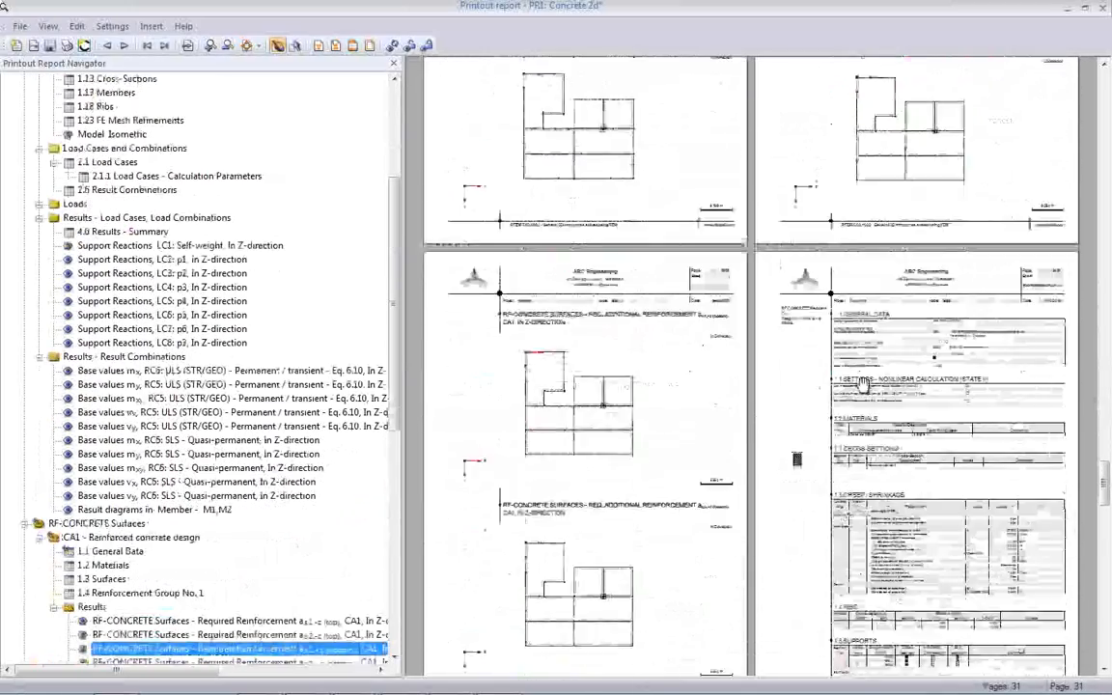
{"action": "scroll", "coordinate": [859, 369], "scroll_direction": "down", "scroll_amount": 10}
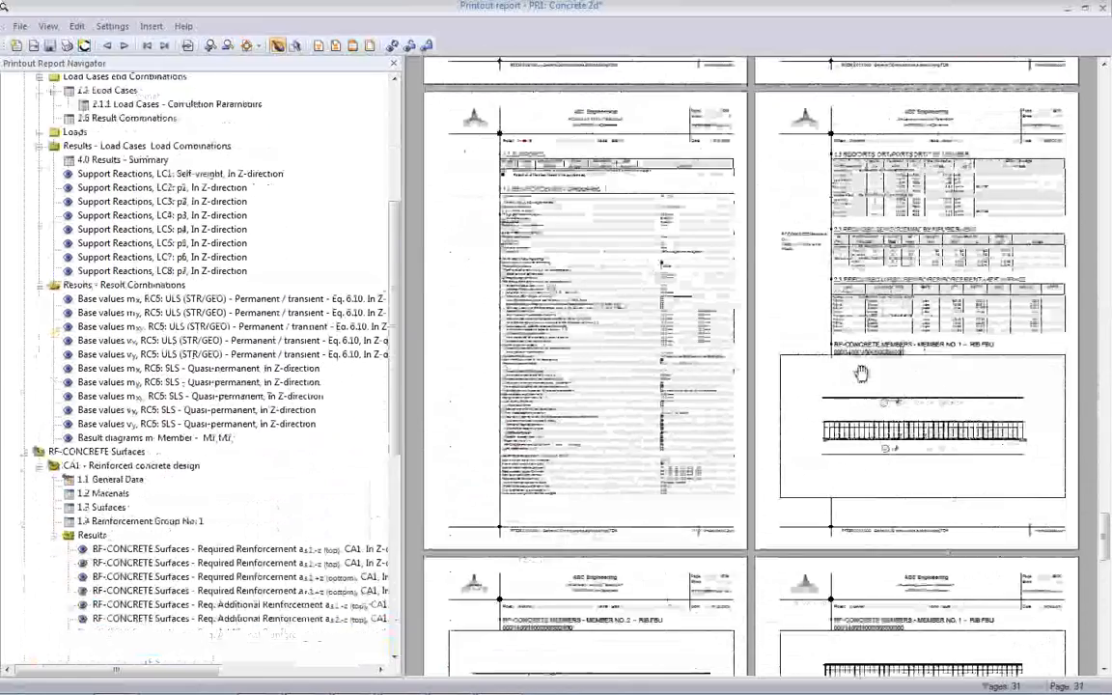
{"action": "scroll", "coordinate": [907, 335], "scroll_direction": "down", "scroll_amount": 5}
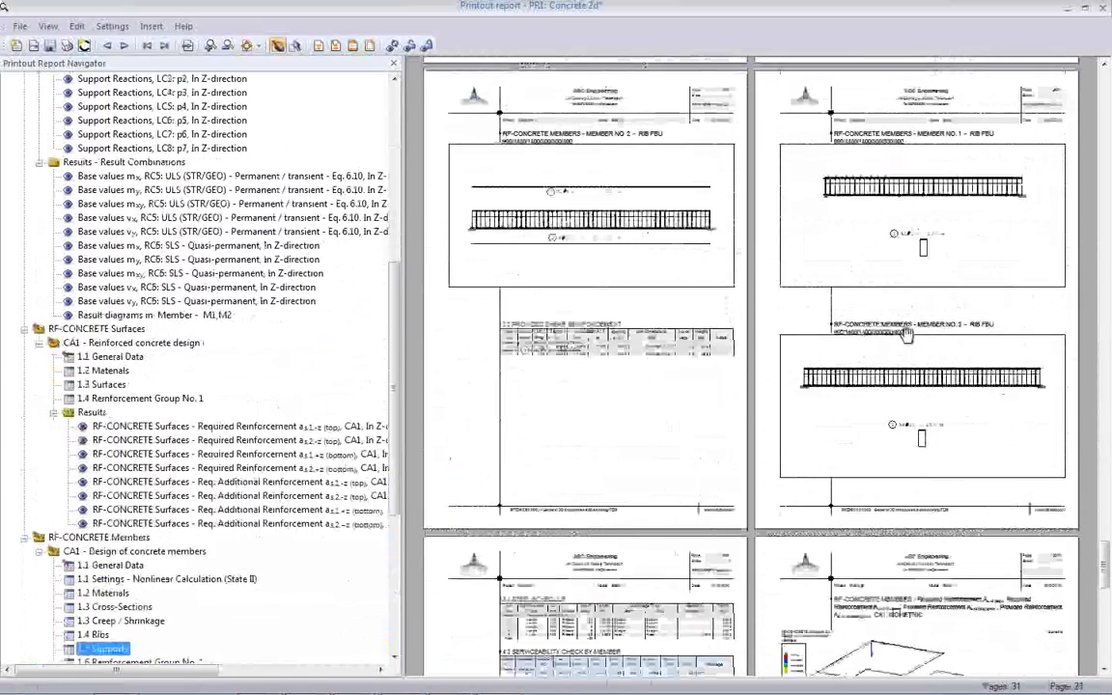
{"action": "scroll", "coordinate": [936, 520], "scroll_direction": "down", "scroll_amount": 2}
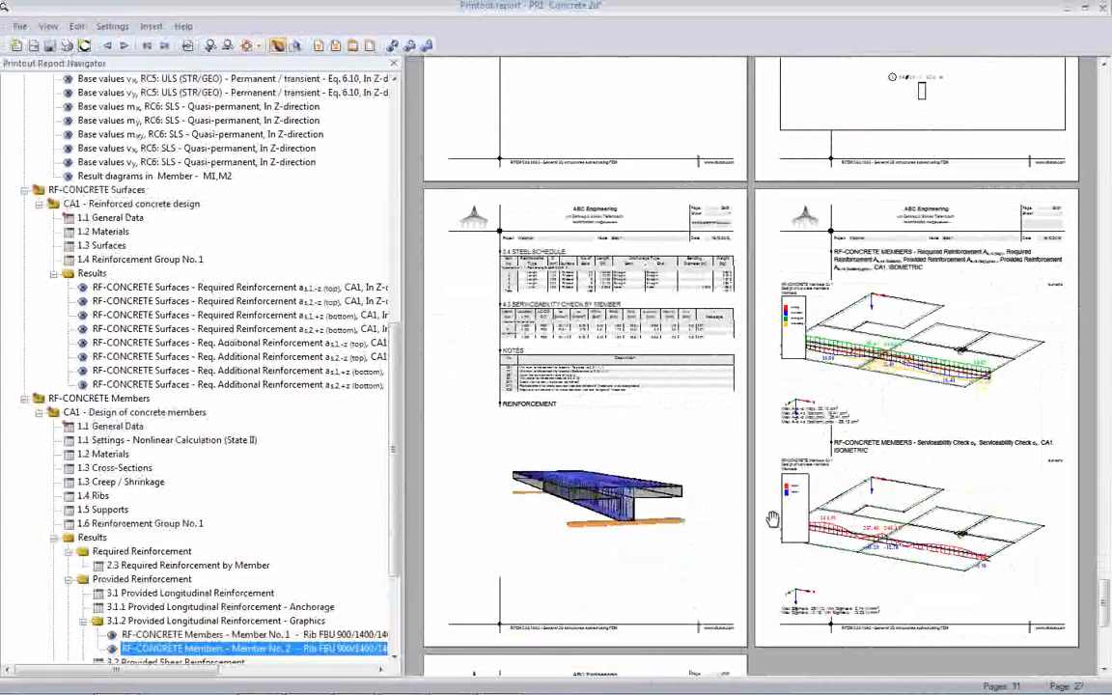
{"action": "scroll", "coordinate": [881, 454], "scroll_direction": "down", "scroll_amount": 5}
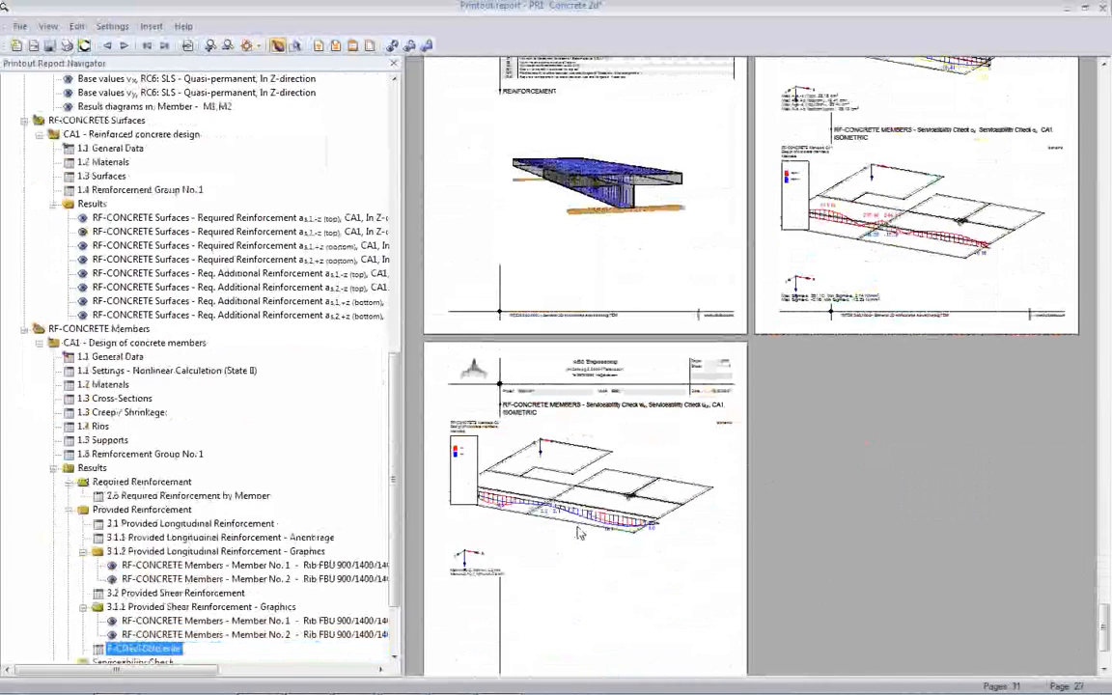
{"action": "scroll", "coordinate": [821, 477], "scroll_direction": "down", "scroll_amount": 2}
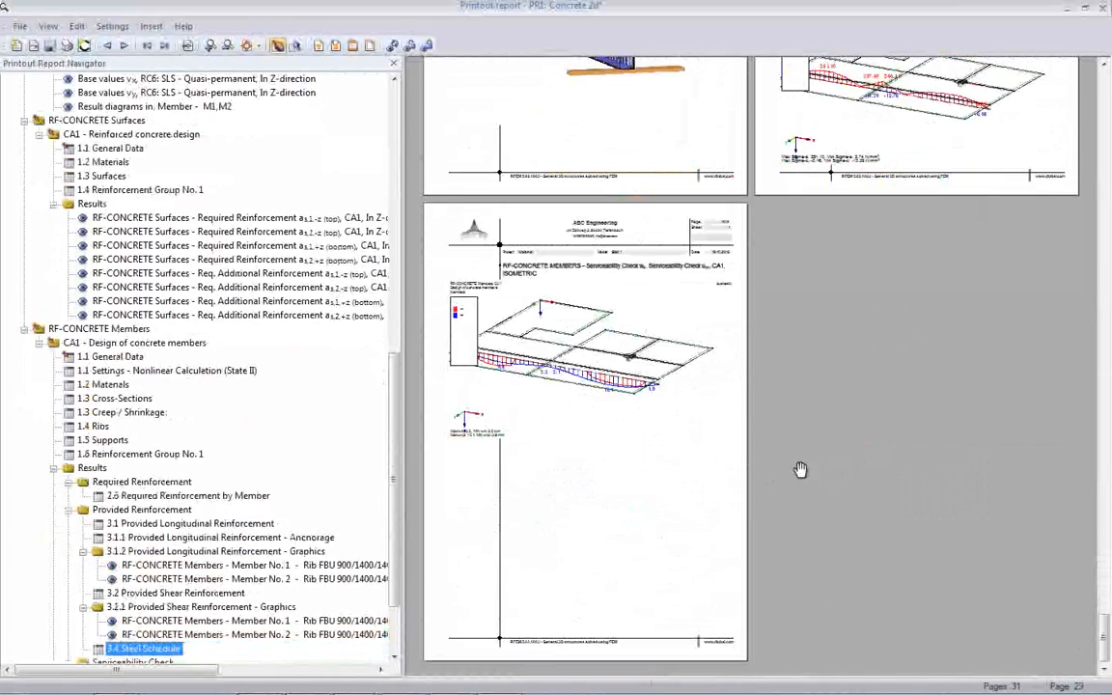
{"action": "scroll", "coordinate": [529, 475], "scroll_direction": "up", "scroll_amount": 5}
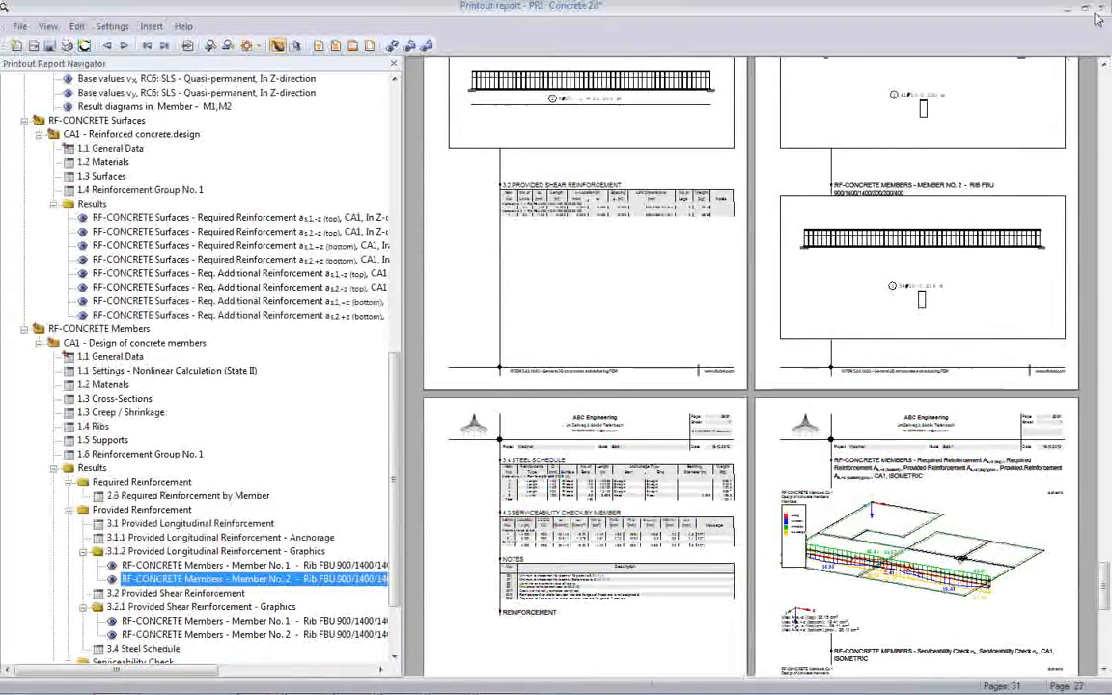
{"action": "scroll", "coordinate": [769, 290], "scroll_direction": "up", "scroll_amount": 10}
{"action": "scroll", "coordinate": [768, 357], "scroll_direction": "up", "scroll_amount": 5}
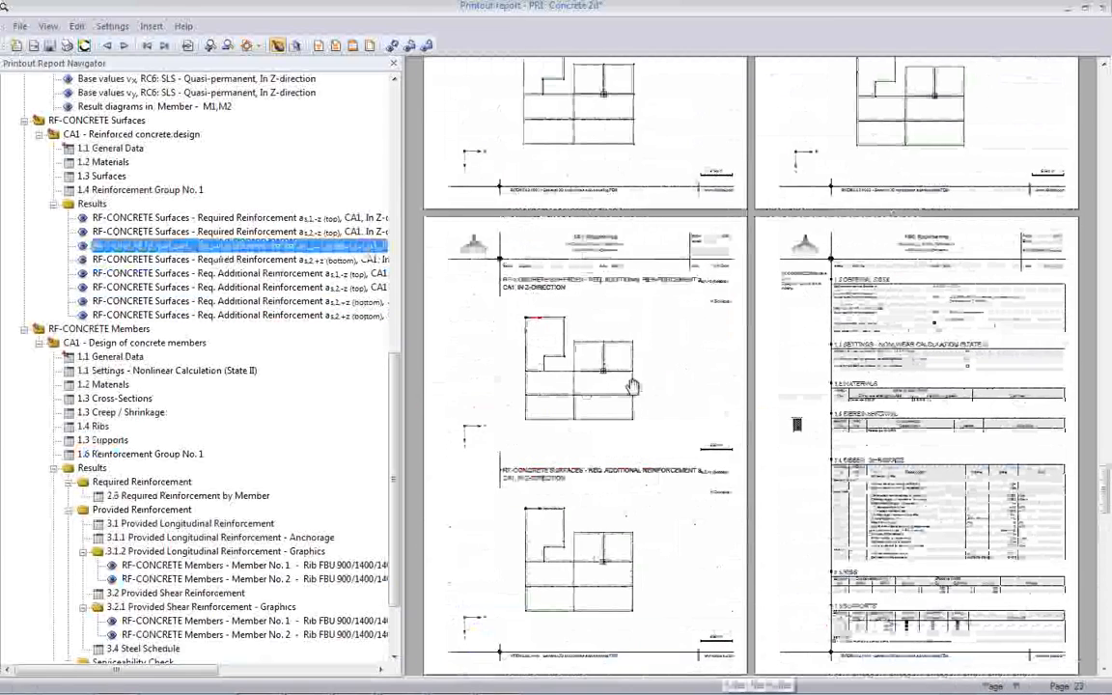
Close the printout report and save it.
{"action": "left_click", "coordinate": [1103, 8]}
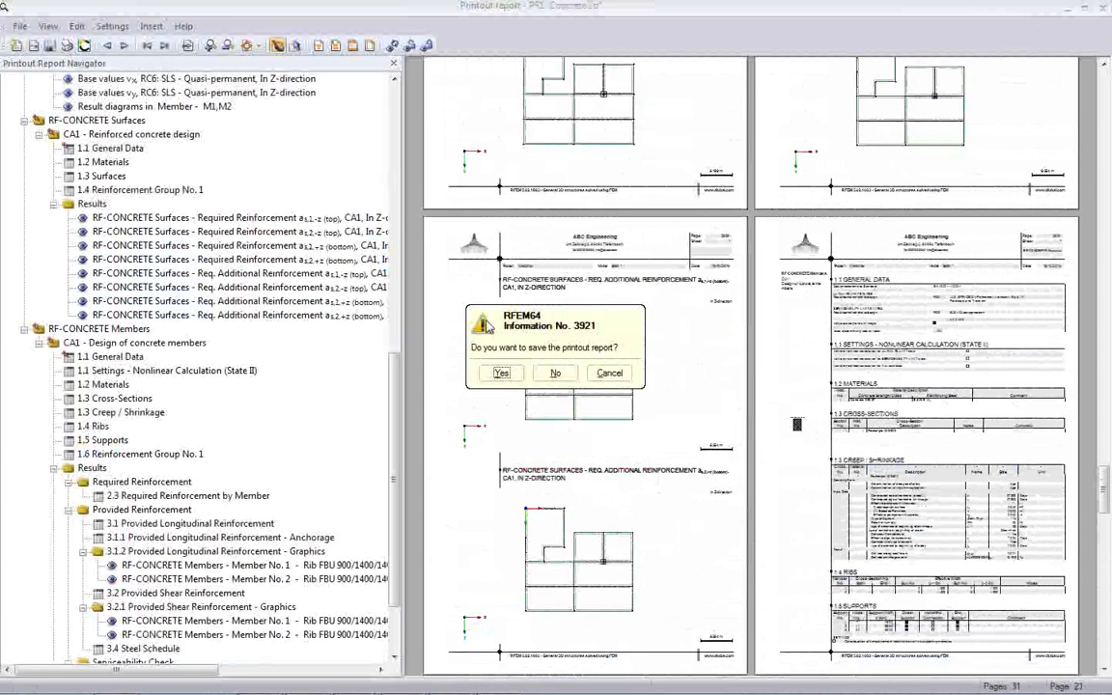
{"action": "left_click", "coordinate": [486, 371]}
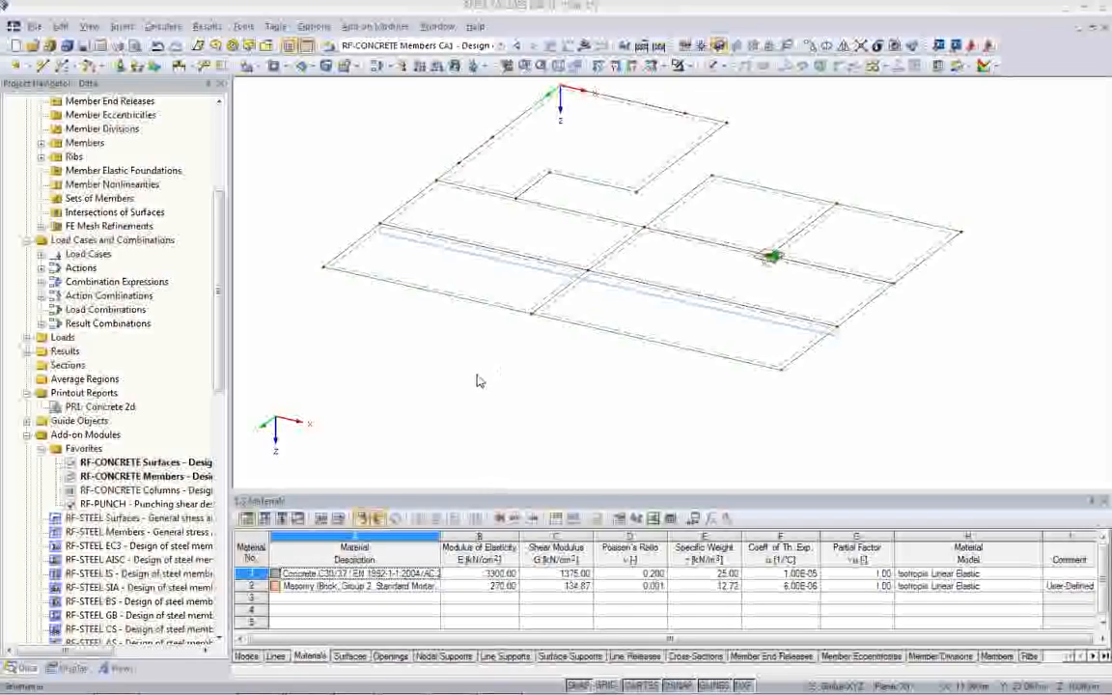
Display the RF-CONCRETE Surfaces CA1 results on the slab and return to the project data tree.
{"action": "left_click", "coordinate": [500, 45]}
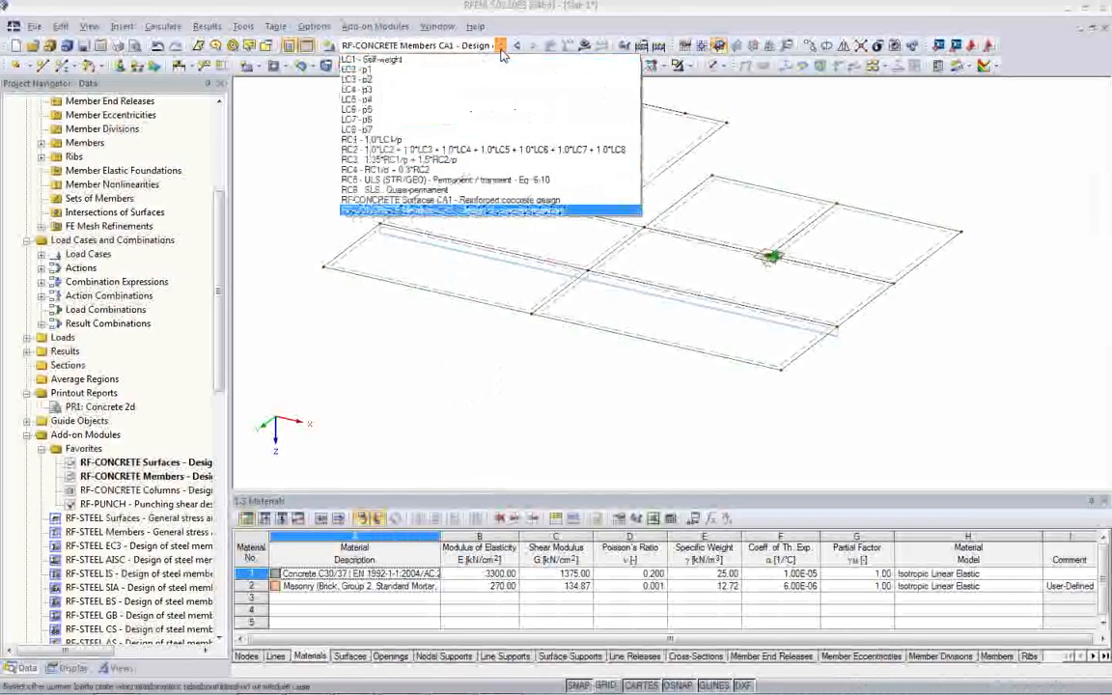
{"action": "left_click", "coordinate": [473, 202]}
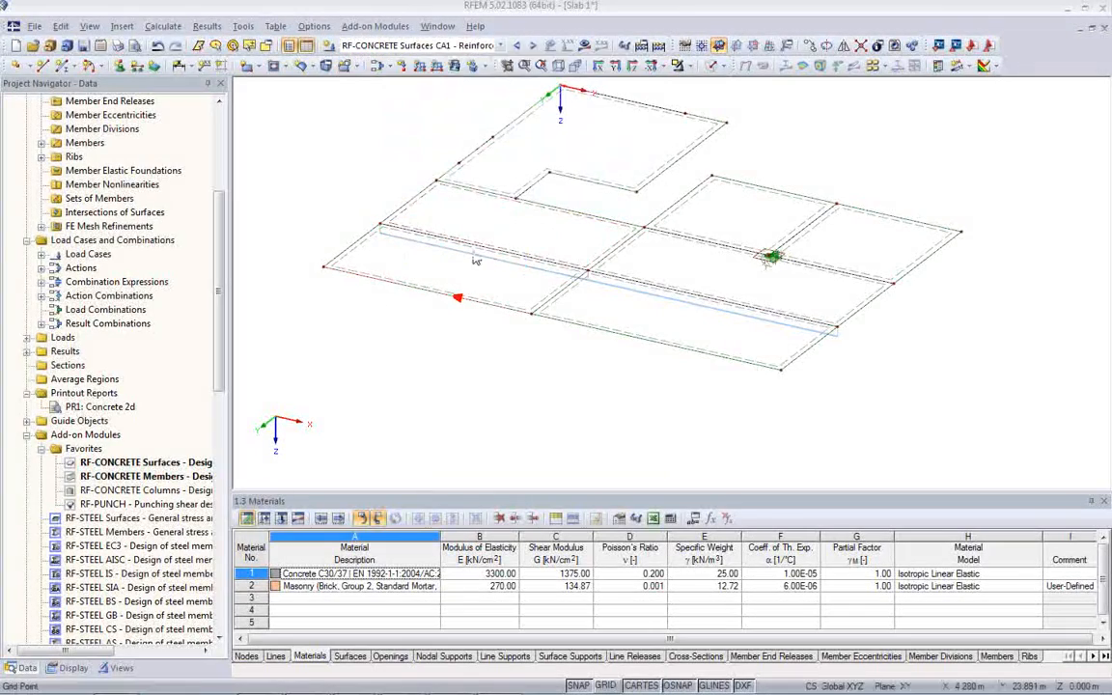
{"action": "left_click", "coordinate": [529, 387]}
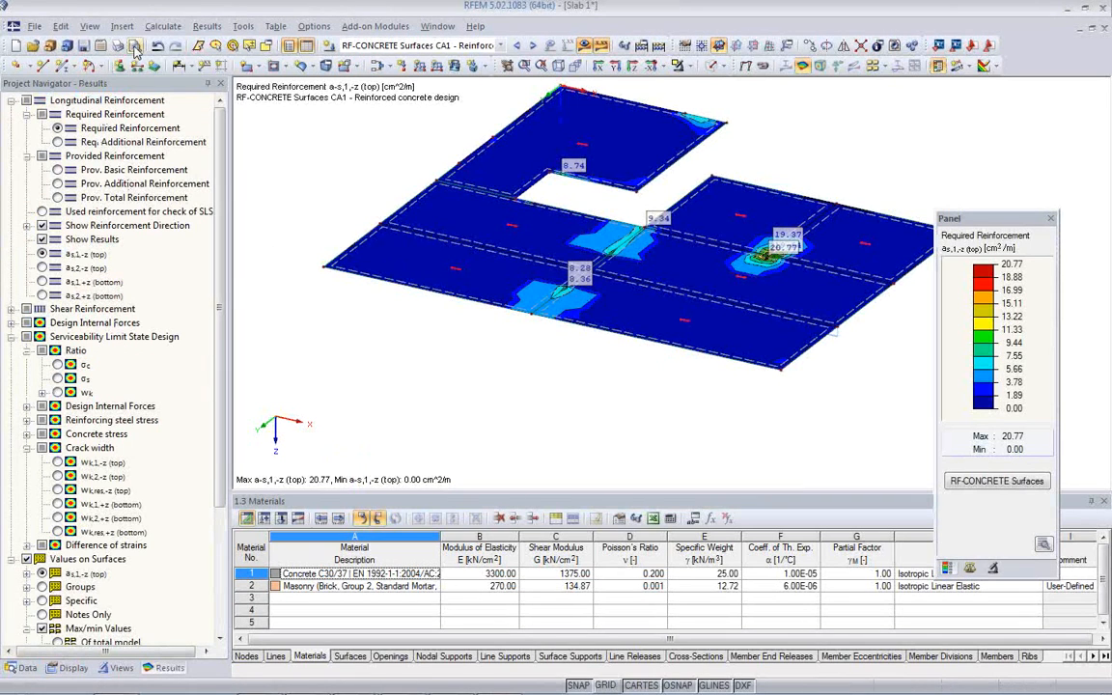
{"action": "left_click", "coordinate": [21, 667]}
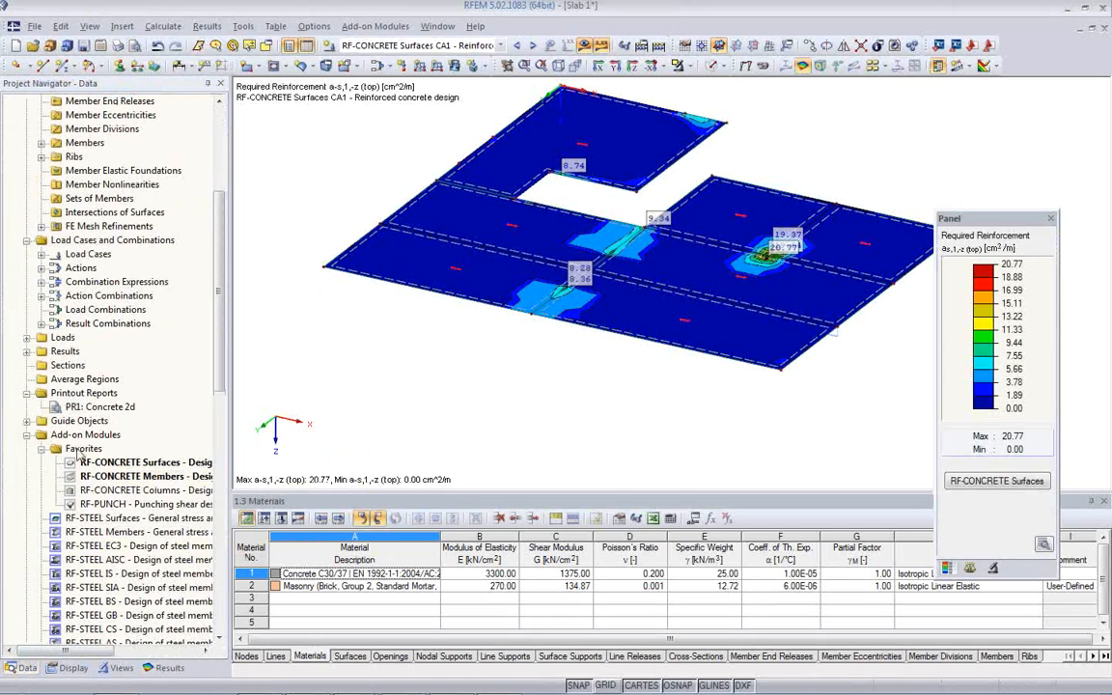
Open the printout report PR1: Concrete 2d and examine its pages on the model data, support reactions and RC5/RC6 base values.
{"action": "double_click", "coordinate": [85, 408]}
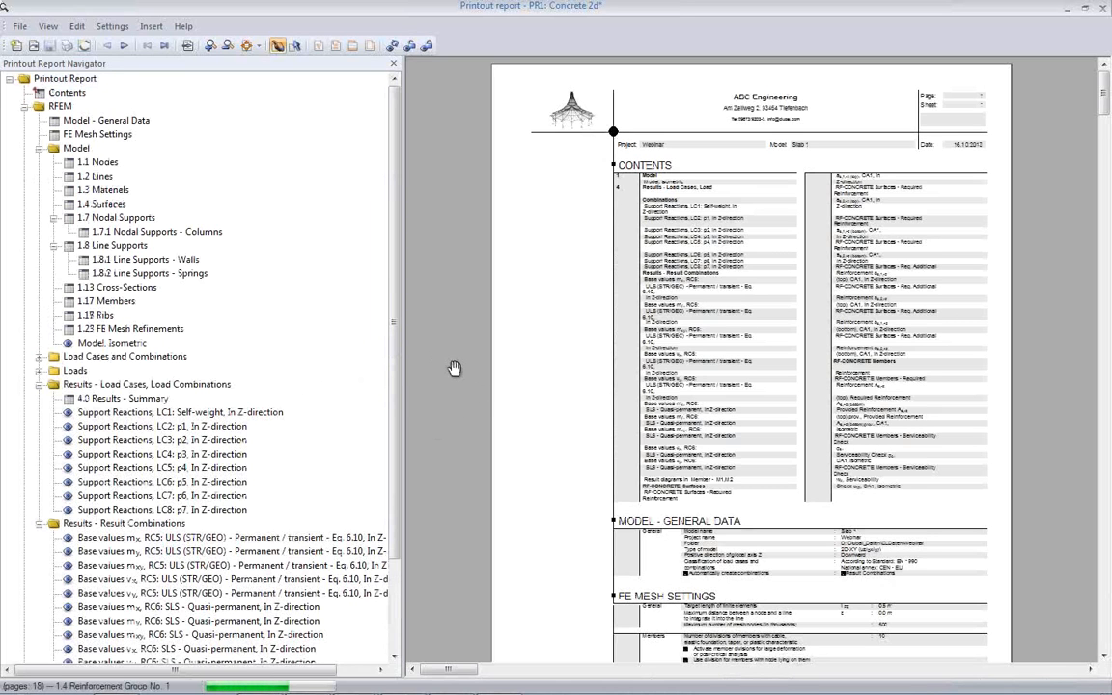
{"action": "scroll", "coordinate": [506, 494], "scroll_direction": "down", "scroll_amount": 2}
{"action": "scroll", "coordinate": [505, 494], "scroll_direction": "down", "scroll_amount": 5}
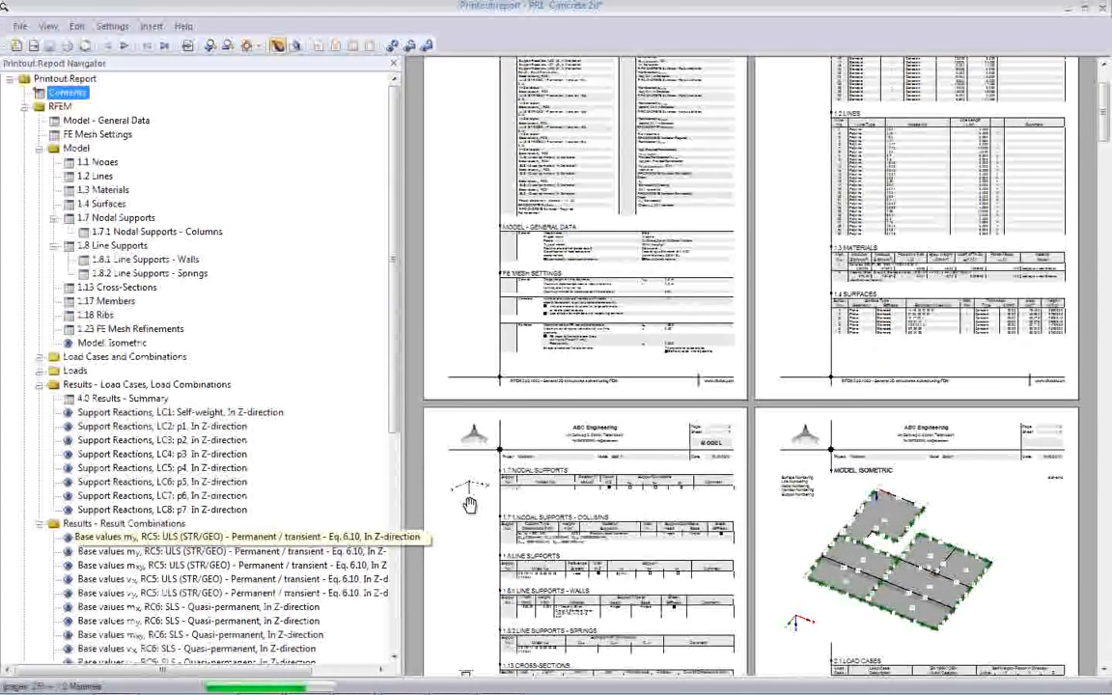
{"action": "scroll", "coordinate": [538, 505], "scroll_direction": "down", "scroll_amount": 8}
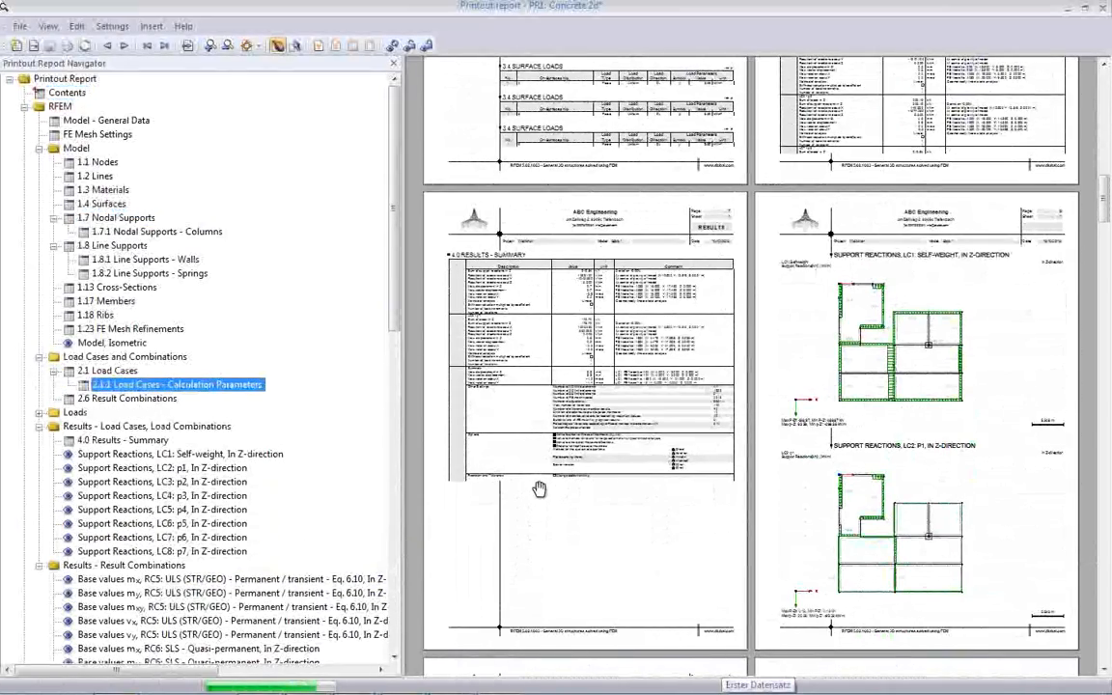
{"action": "scroll", "coordinate": [538, 486], "scroll_direction": "down", "scroll_amount": 3}
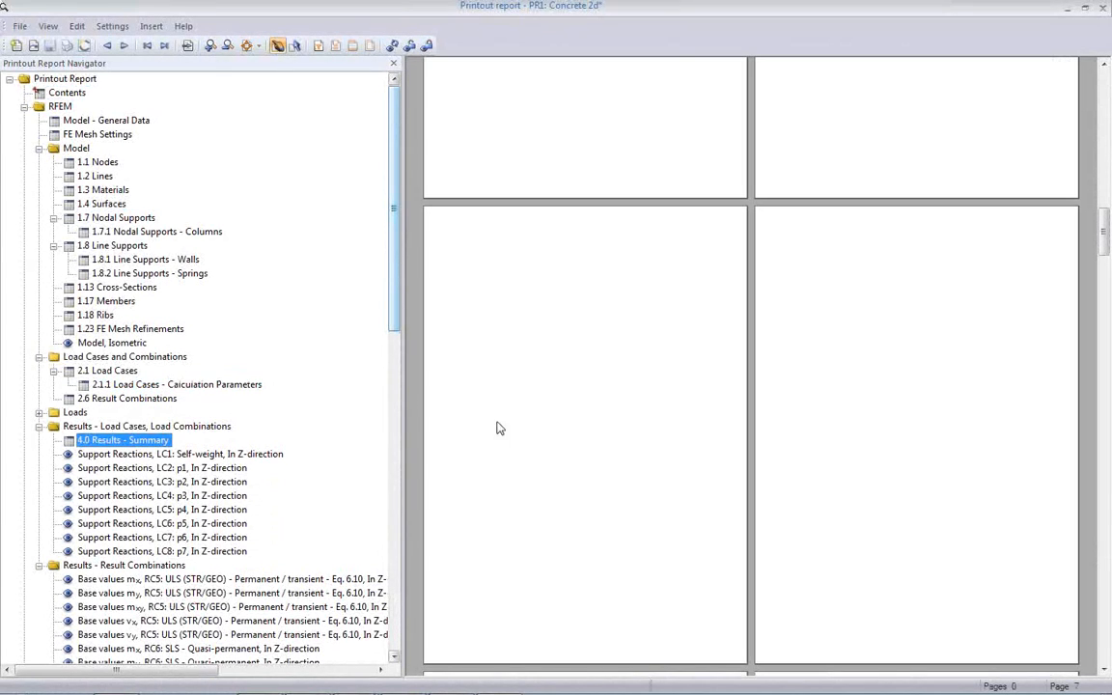
{"action": "scroll", "coordinate": [391, 277], "scroll_direction": "down", "scroll_amount": 5}
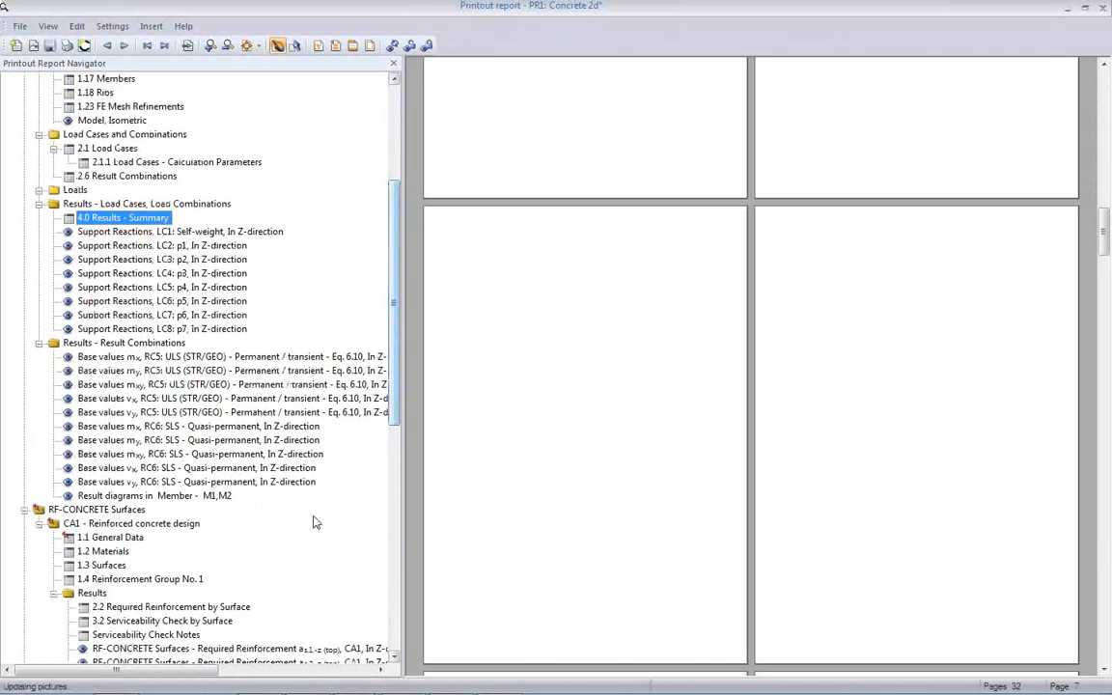
{"action": "scroll", "coordinate": [502, 516], "scroll_direction": "down", "scroll_amount": 15}
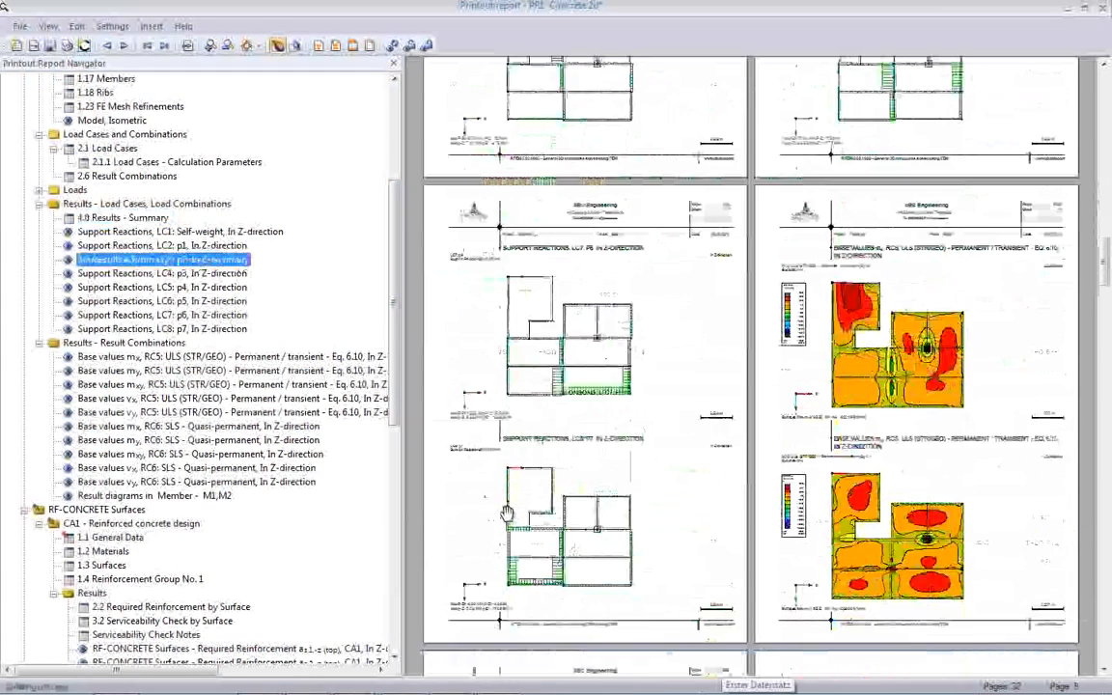
{"action": "scroll", "coordinate": [547, 509], "scroll_direction": "down", "scroll_amount": 15}
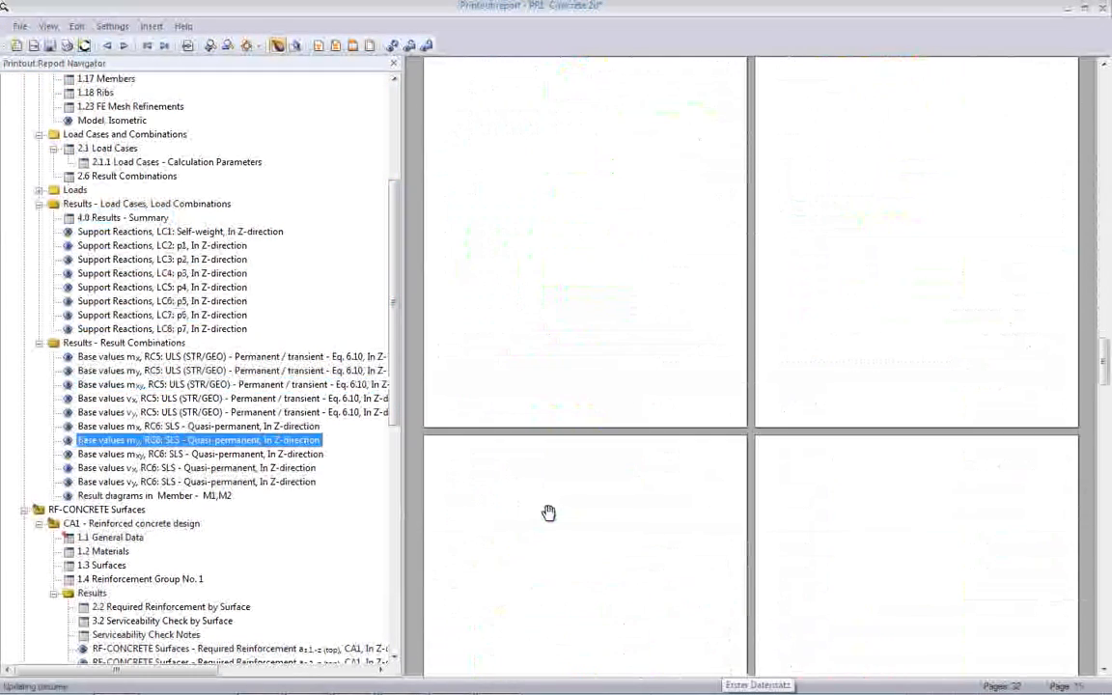
{"action": "scroll", "coordinate": [548, 512], "scroll_direction": "down", "scroll_amount": 3}
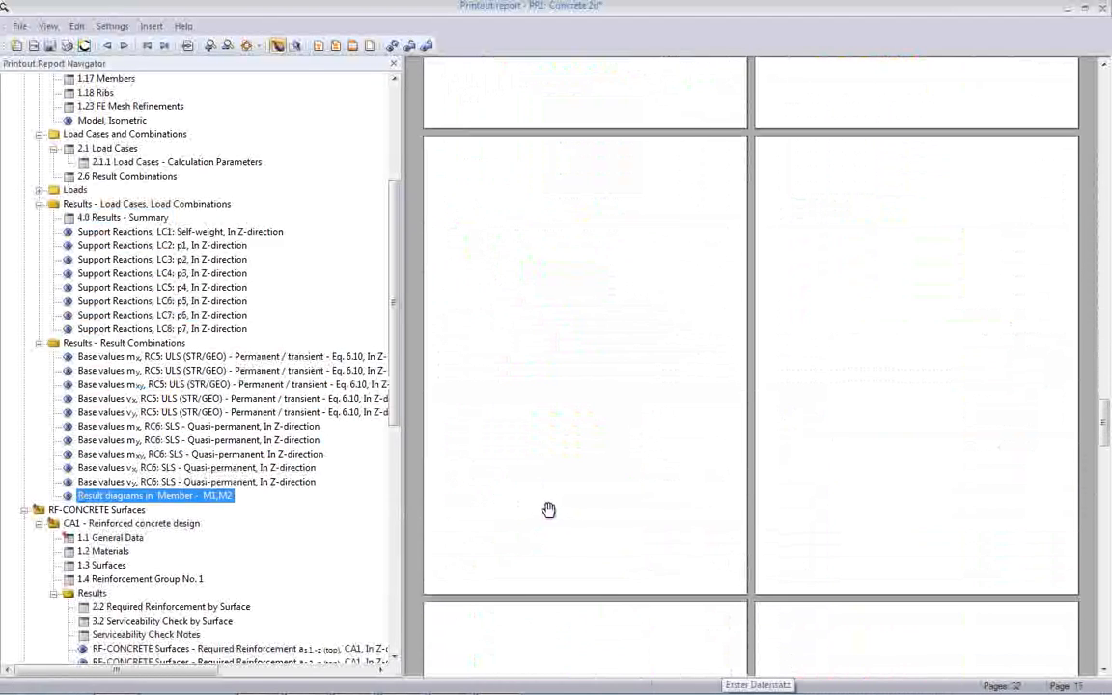
Examine the RF-CONCRETE Surfaces and RF-CONCRETE Members reinforcement and serviceability pages, and close the printout report.
{"action": "scroll", "coordinate": [547, 511], "scroll_direction": "down", "scroll_amount": 5}
{"action": "scroll", "coordinate": [548, 512], "scroll_direction": "down", "scroll_amount": 3}
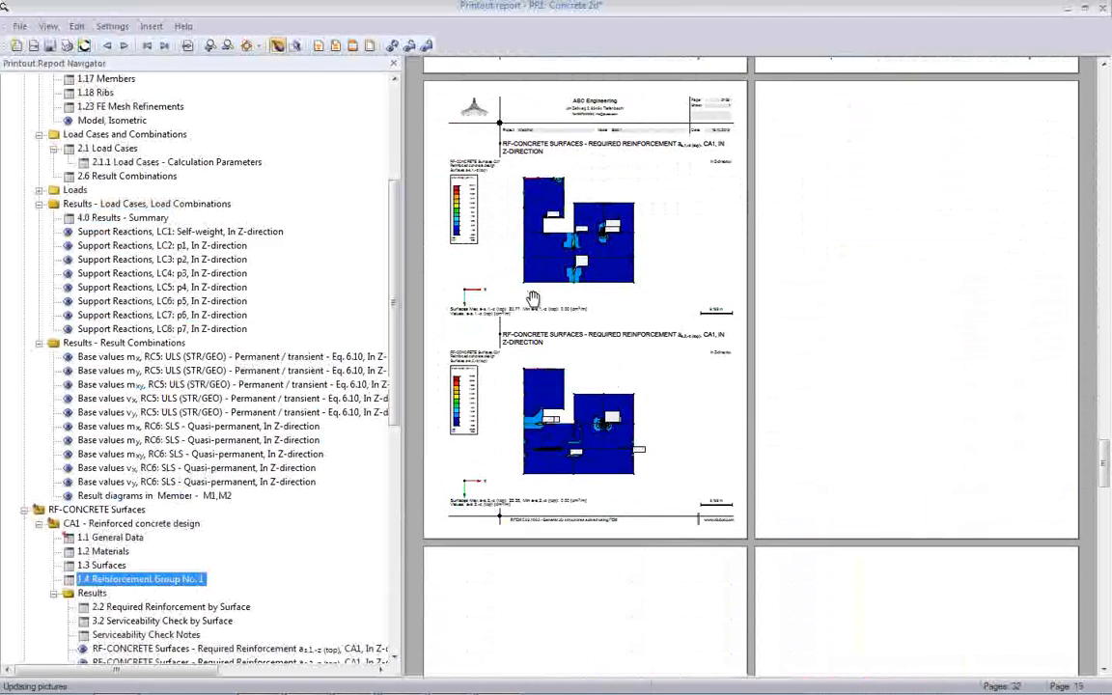
{"action": "scroll", "coordinate": [881, 460], "scroll_direction": "down", "scroll_amount": 3}
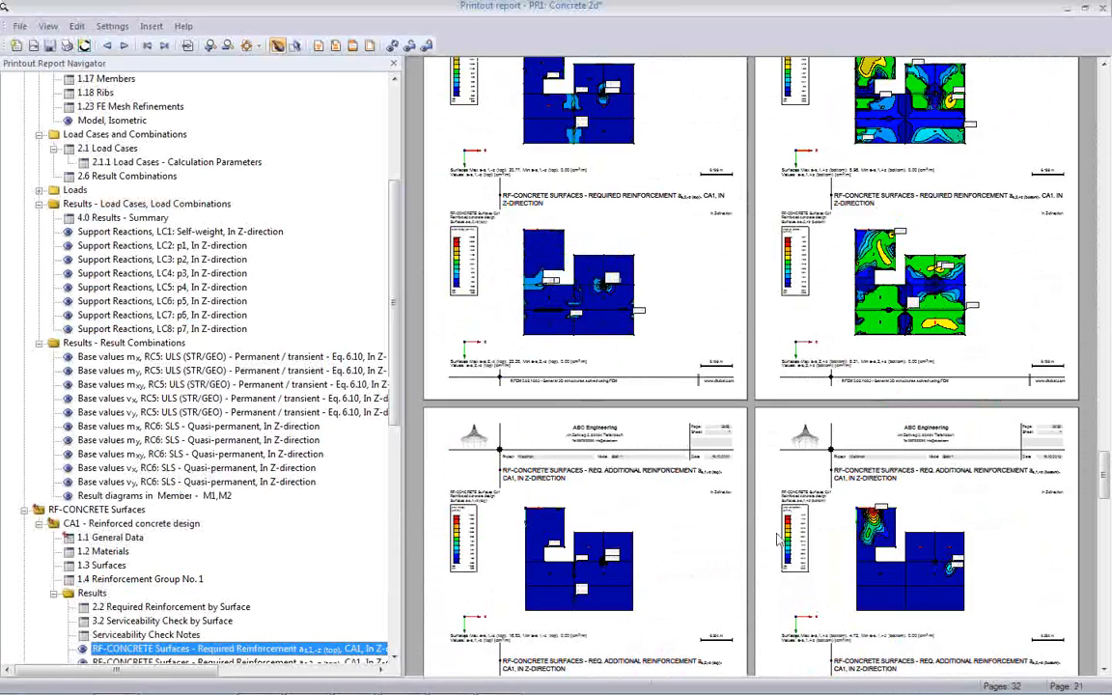
{"action": "scroll", "coordinate": [745, 539], "scroll_direction": "down", "scroll_amount": 8}
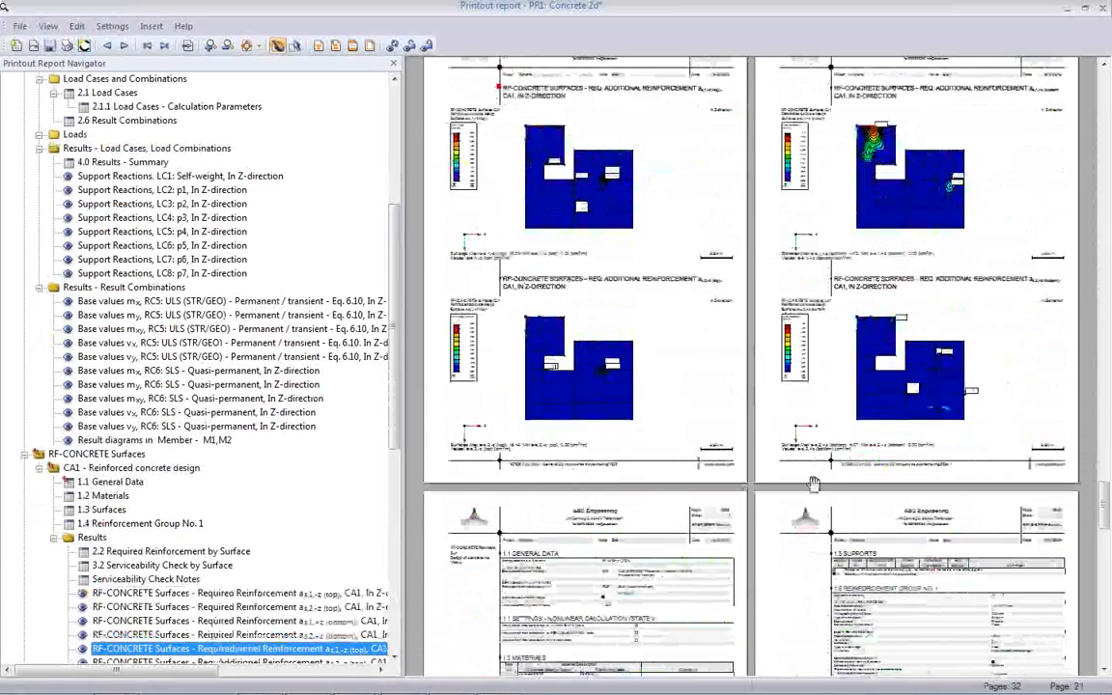
{"action": "scroll", "coordinate": [814, 481], "scroll_direction": "down", "scroll_amount": 10}
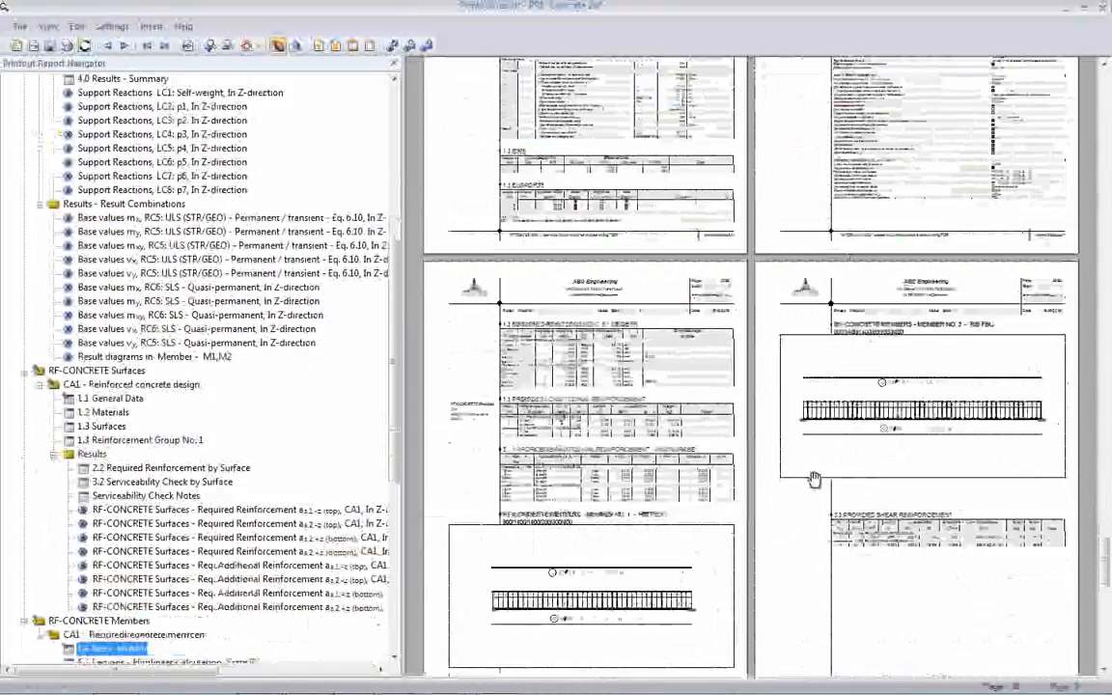
{"action": "scroll", "coordinate": [813, 478], "scroll_direction": "down", "scroll_amount": 10}
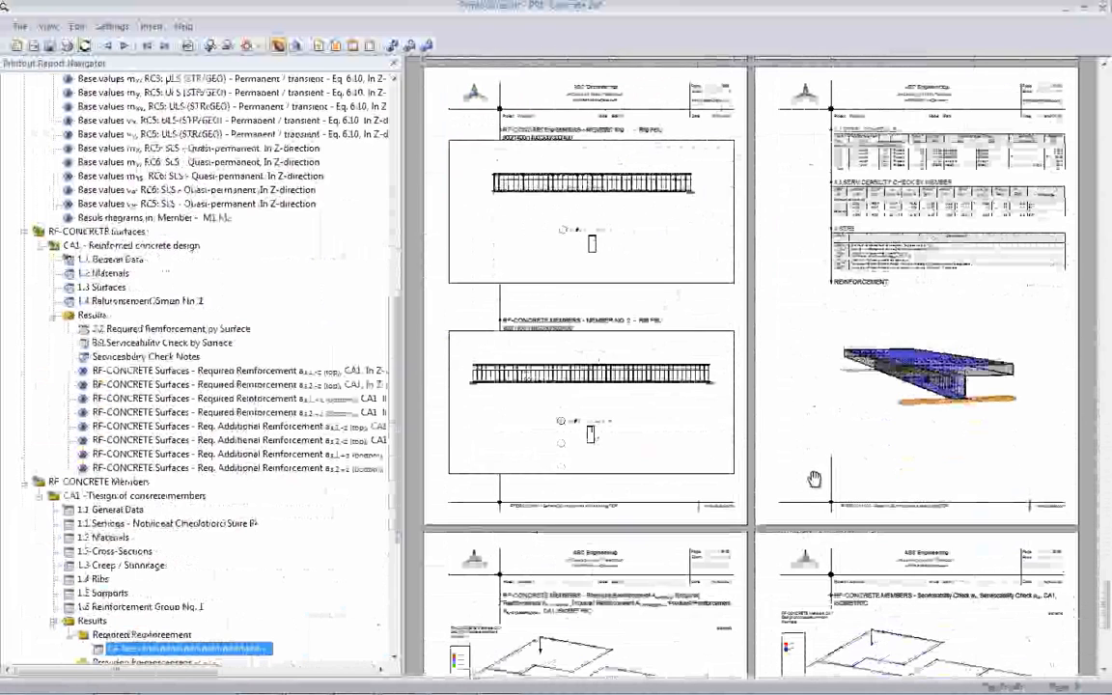
{"action": "left_click", "coordinate": [1106, 10]}
{"action": "left_click", "coordinate": [509, 373]}
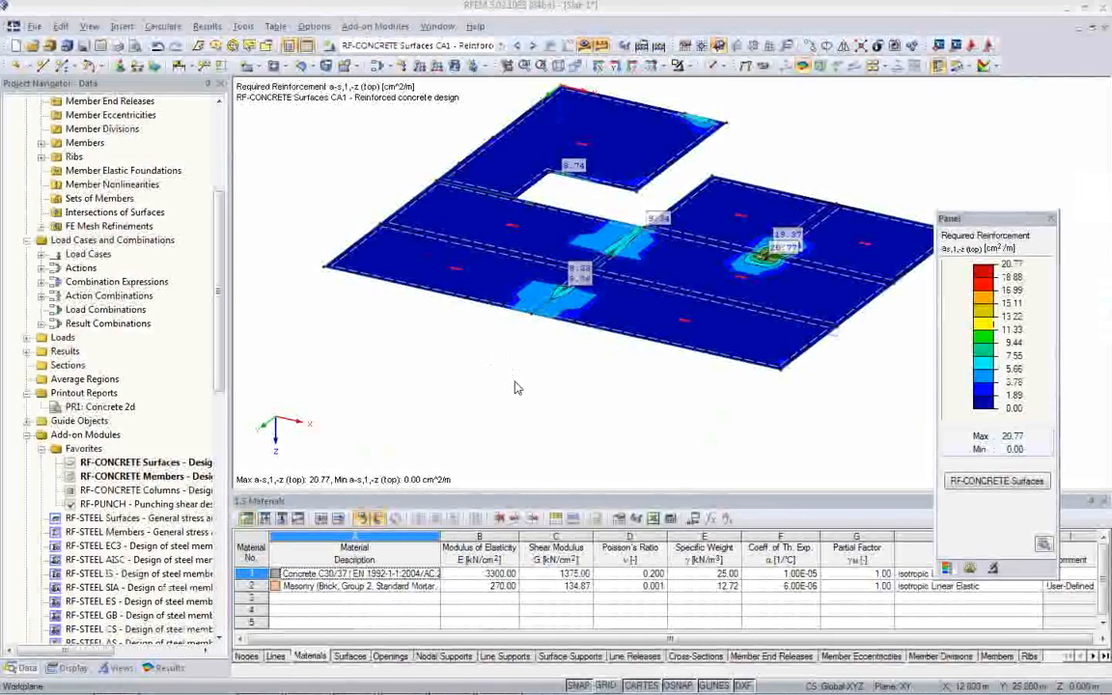
Hide the RF-CONCRETE Surfaces results on the slab and show the model in plan along the Z-direction.
{"action": "middle_click_drag", "start_coordinate": [519, 383], "coordinate": [483, 448], "text": "ctrl"}
{"action": "scroll", "coordinate": [484, 448], "scroll_direction": "down", "scroll_amount": 3}
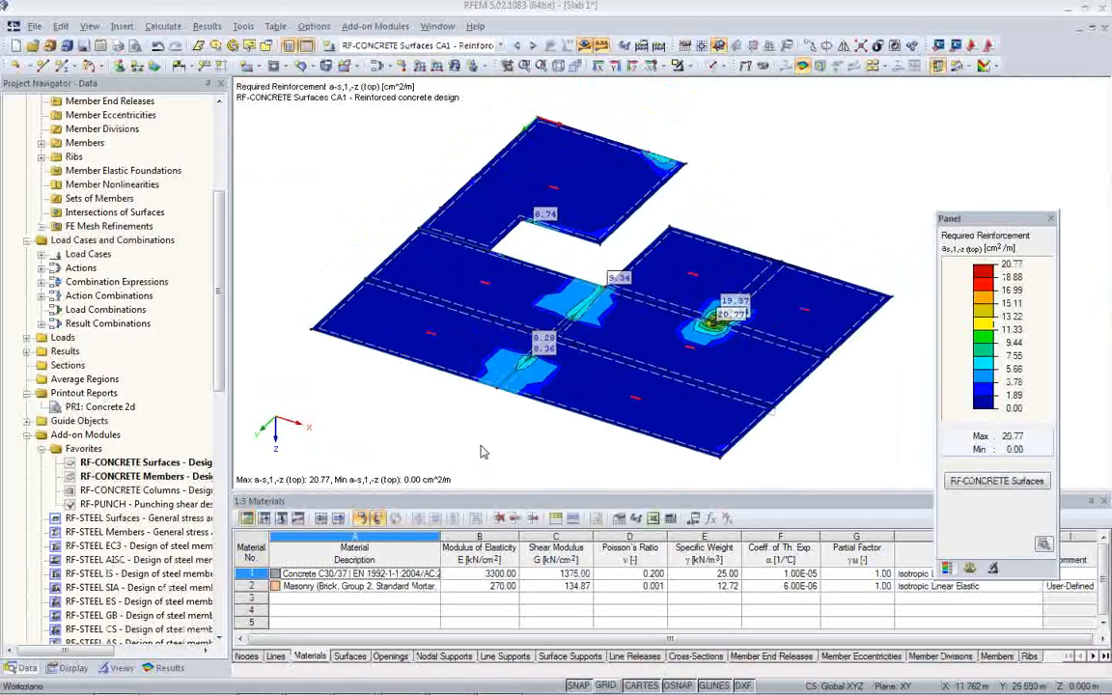
{"action": "left_click", "coordinate": [584, 46]}
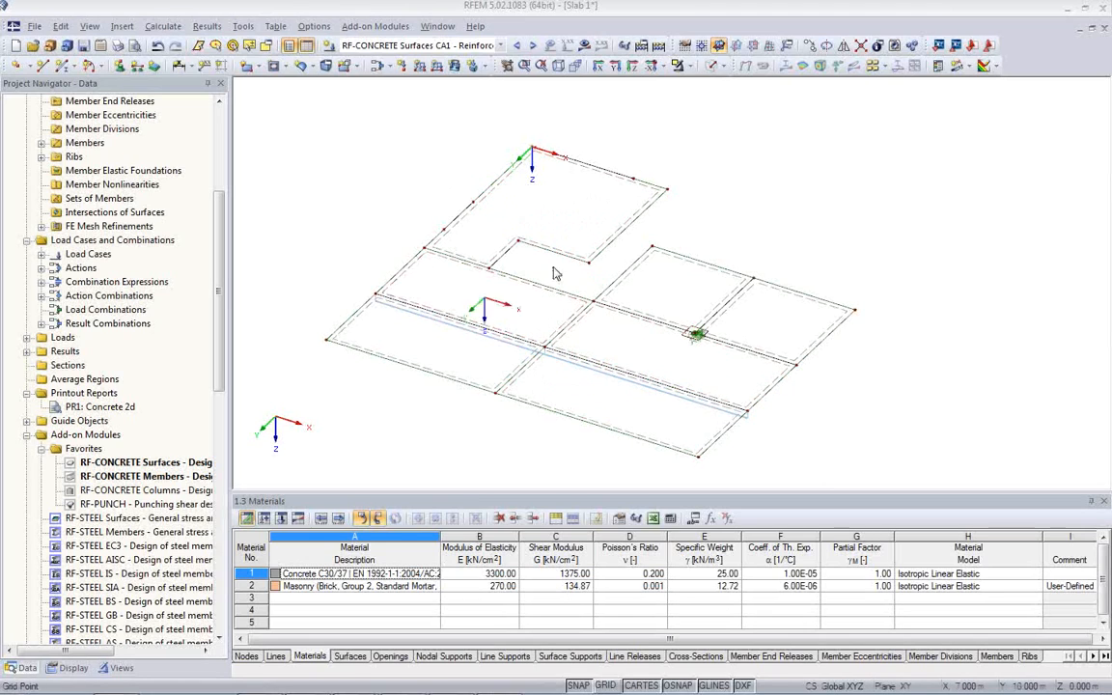
{"action": "left_click", "coordinate": [631, 68]}
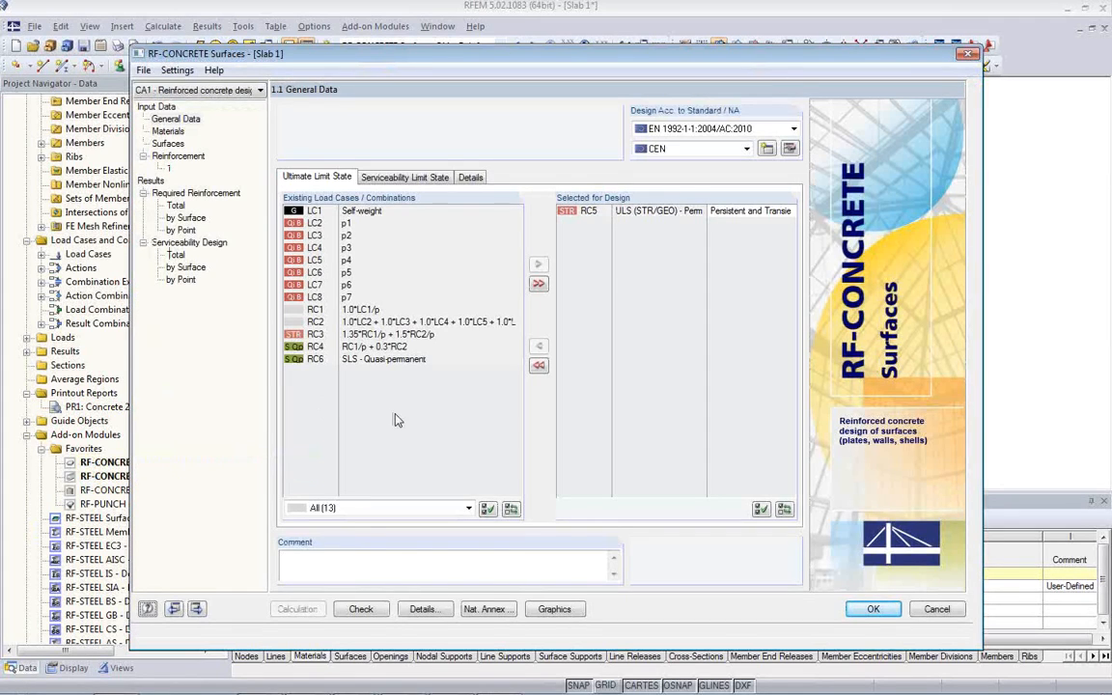
Check the serviceability limit state load selection and the analytical method settings in RF-CONCRETE Surfaces, and leave the module.
{"action": "left_click", "coordinate": [405, 177]}
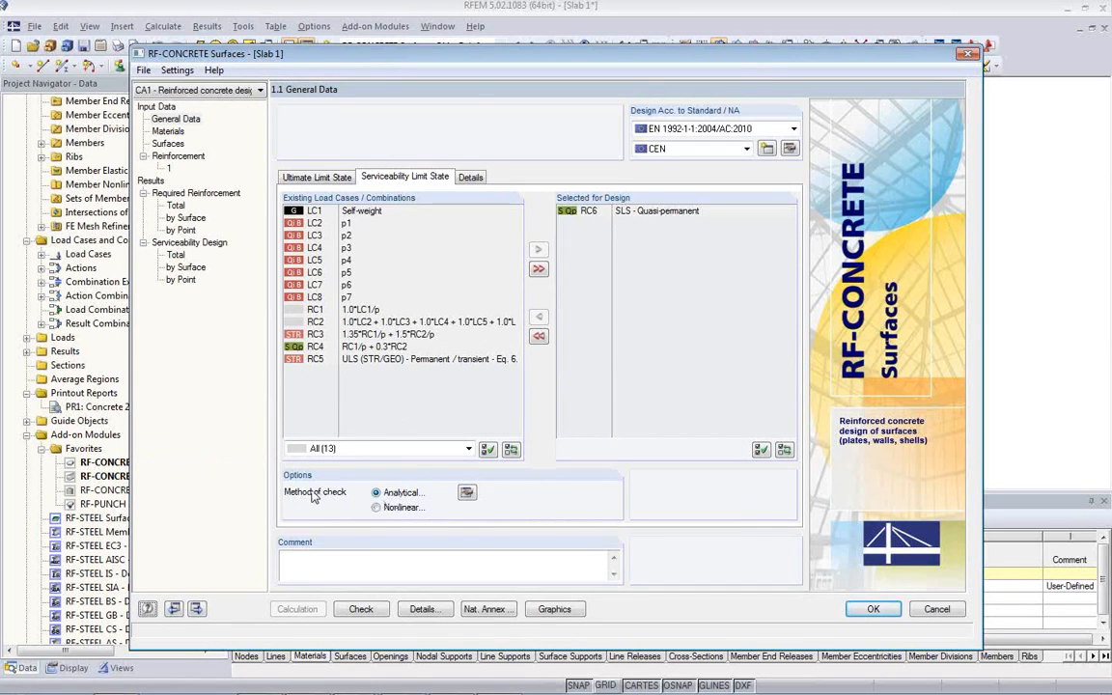
{"action": "left_click", "coordinate": [466, 493]}
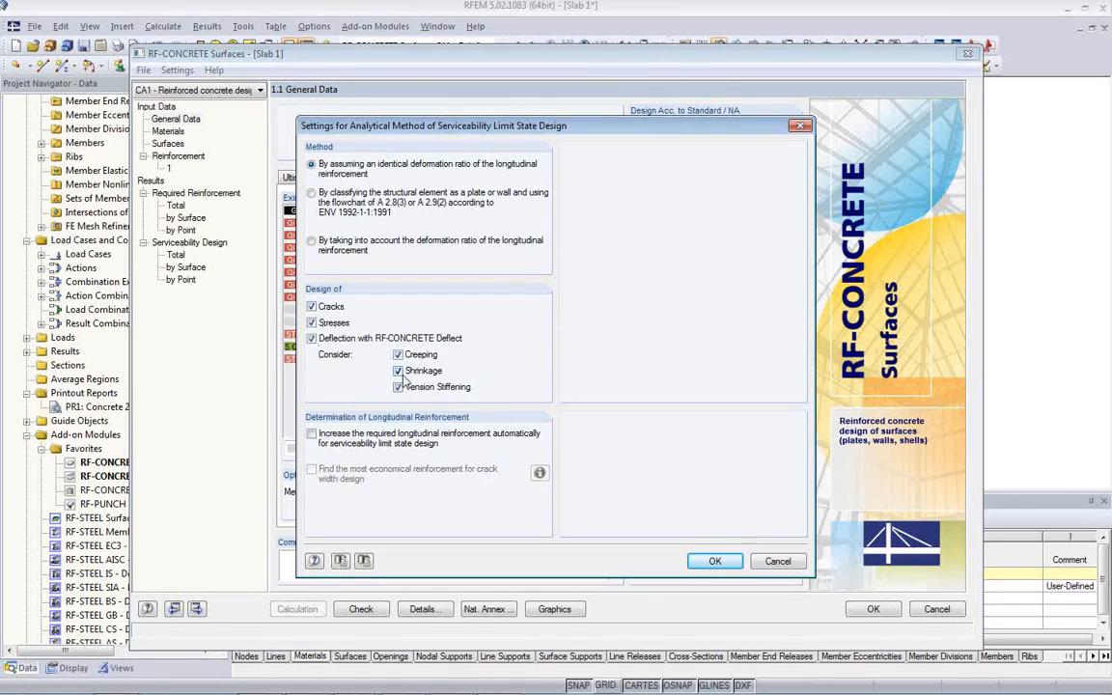
{"action": "left_click", "coordinate": [714, 562]}
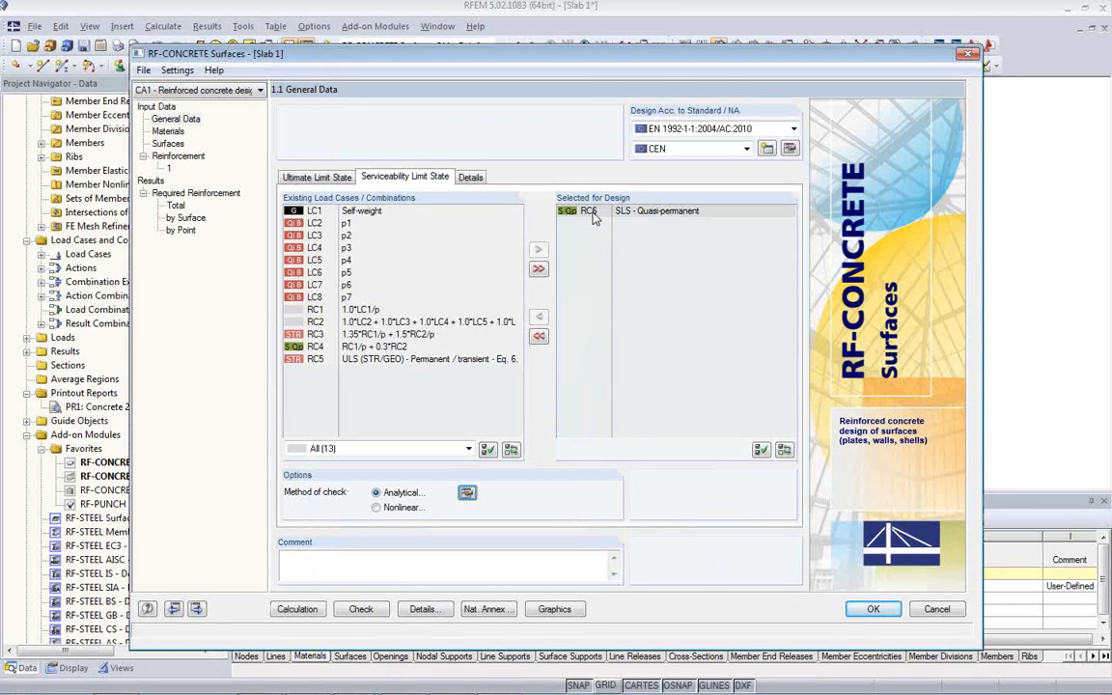
{"action": "left_click", "coordinate": [872, 610]}
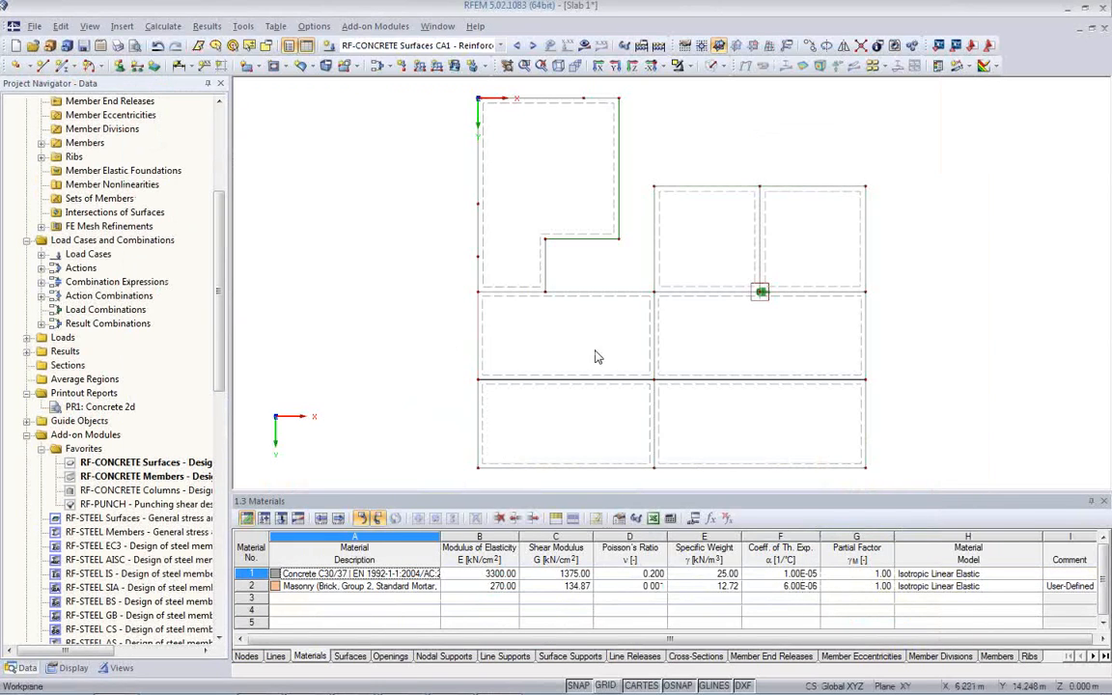
Display the global deformations u of the slab for result combination RC6 - SLS - Quasi-permanent.
{"action": "middle_click_drag", "start_coordinate": [603, 344], "coordinate": [567, 355]}
{"action": "left_click", "coordinate": [500, 45]}
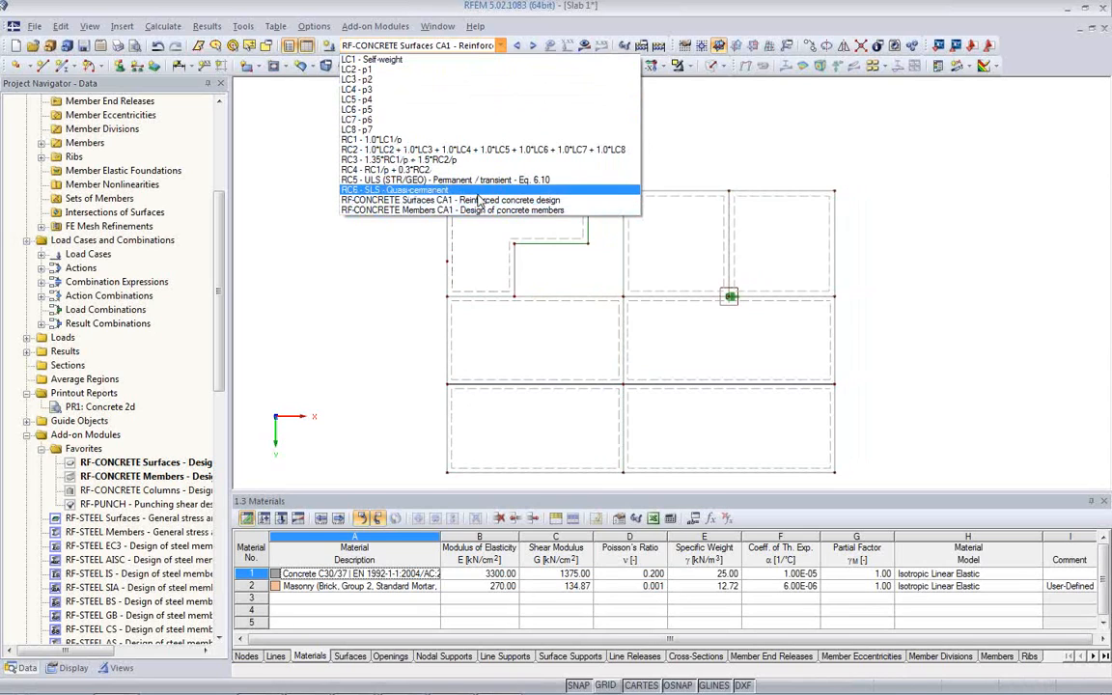
{"action": "left_click", "coordinate": [430, 189]}
{"action": "left_click", "coordinate": [584, 46]}
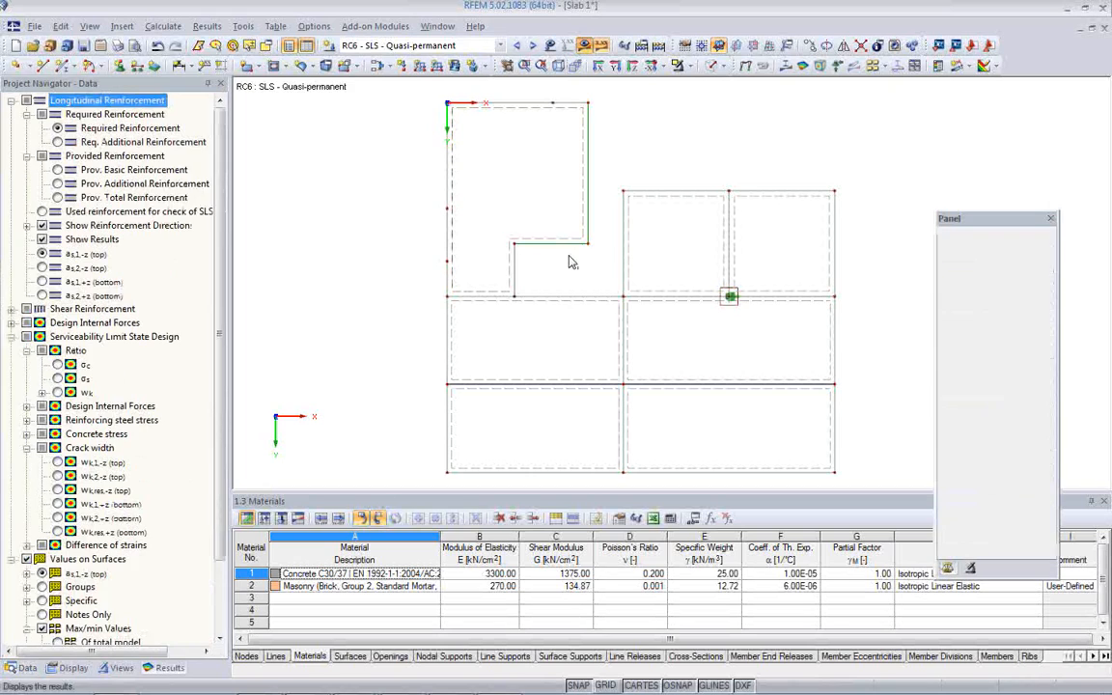
{"action": "left_click", "coordinate": [745, 65]}
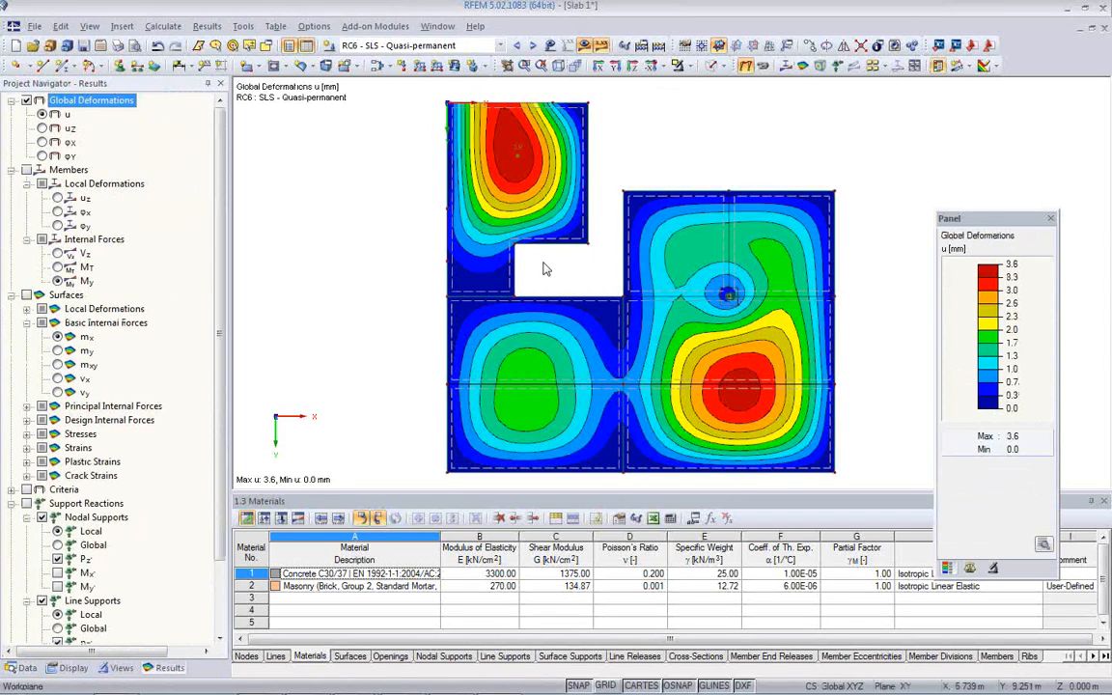
Show the deformation values on the slab surfaces and inspect the RC6 deformations in an oblique view.
{"action": "middle_click_drag", "start_coordinate": [569, 276], "coordinate": [529, 283]}
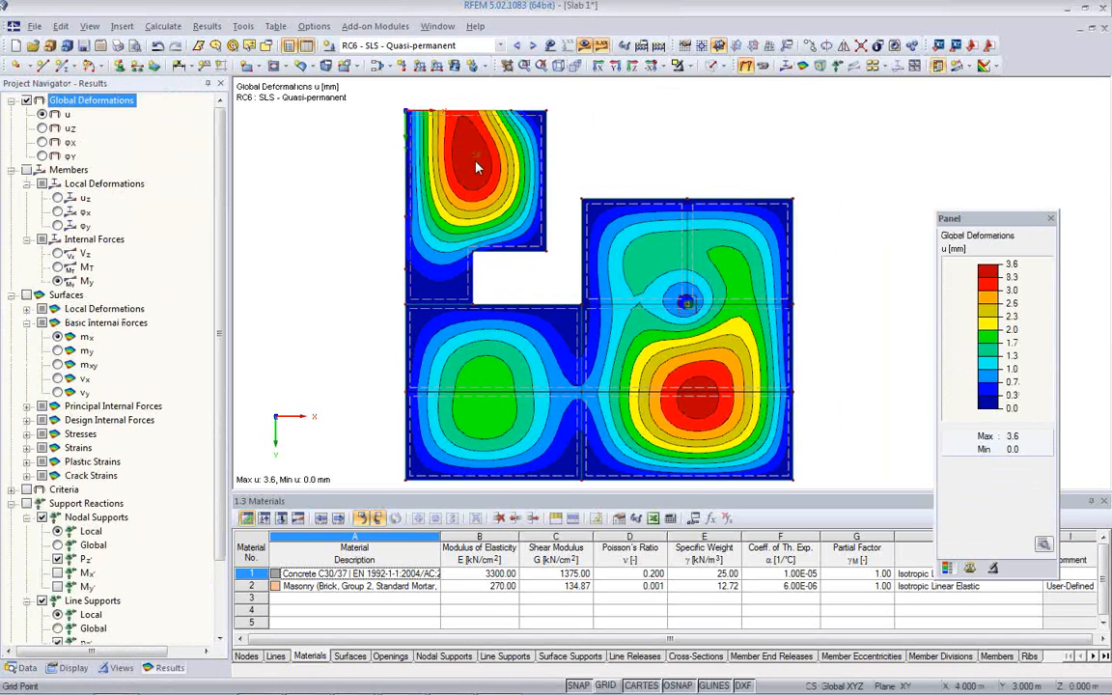
{"action": "middle_click_drag", "start_coordinate": [581, 400], "coordinate": [496, 118], "text": "ctrl"}
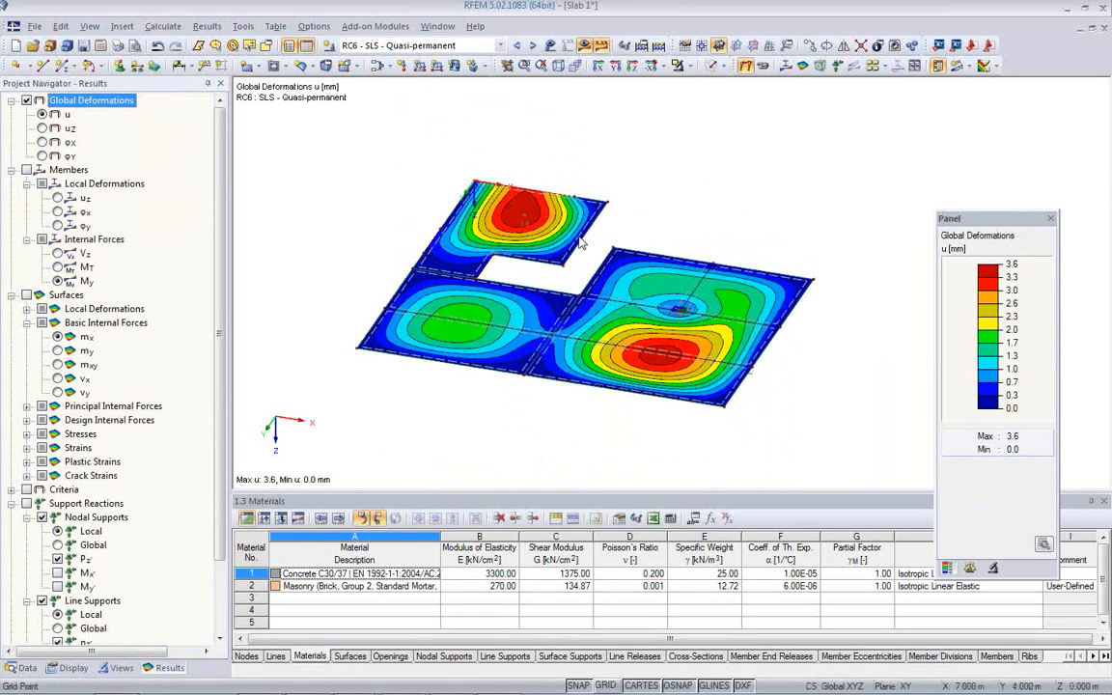
{"action": "left_click", "coordinate": [873, 71]}
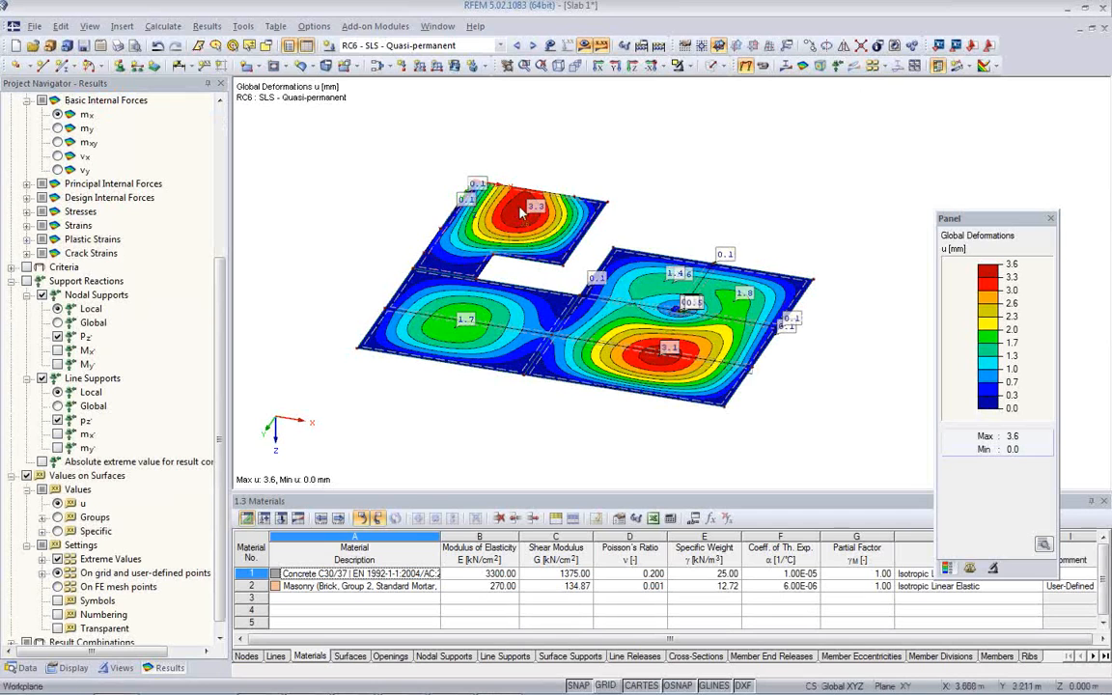
{"action": "scroll", "coordinate": [565, 220], "scroll_direction": "up", "scroll_amount": 4}
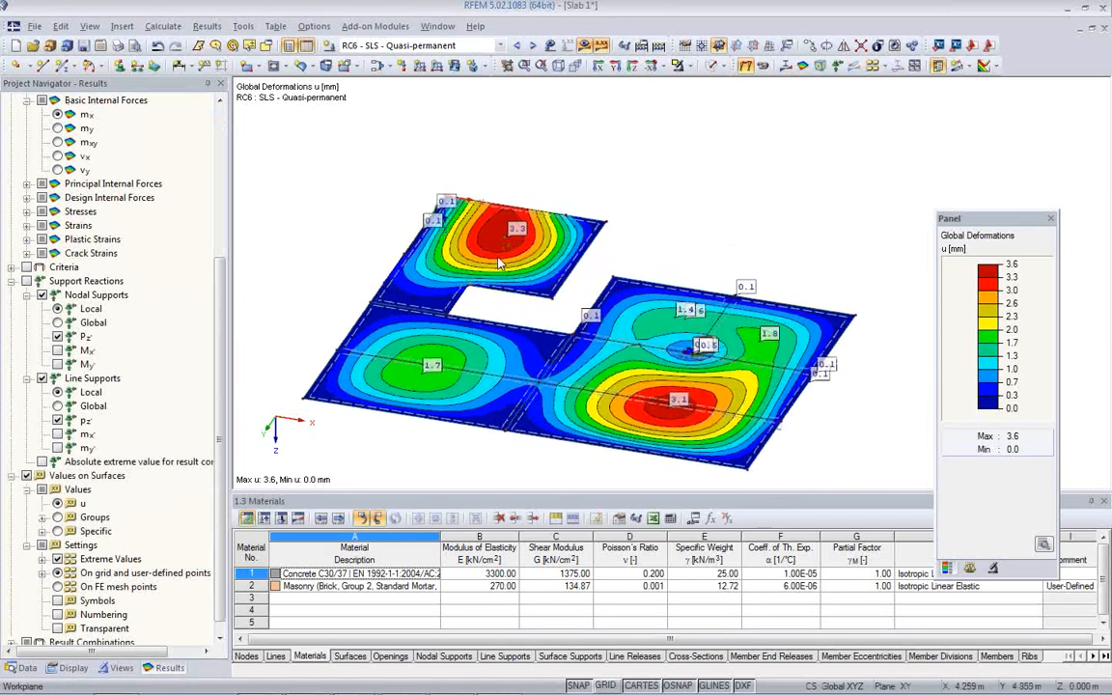
{"action": "scroll", "coordinate": [499, 263], "scroll_direction": "down", "scroll_amount": 1}
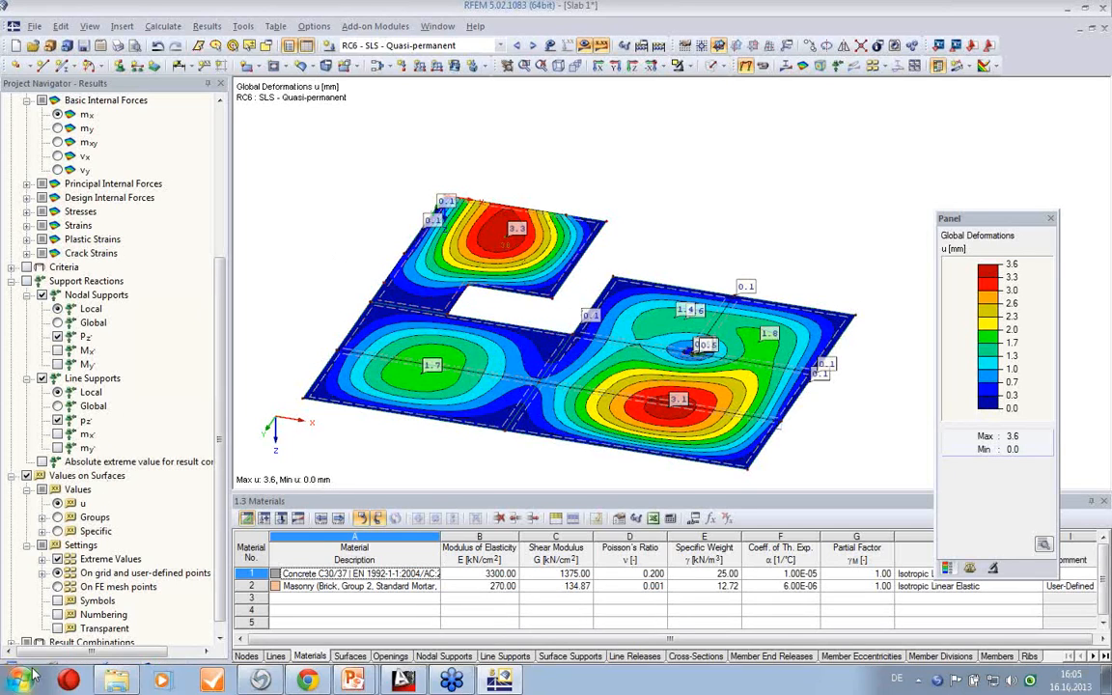
Display the slab's global deformations for load case LC1 - Self-weight and for LC2 - p1.
{"action": "left_click", "coordinate": [499, 45]}
{"action": "left_click", "coordinate": [386, 55]}
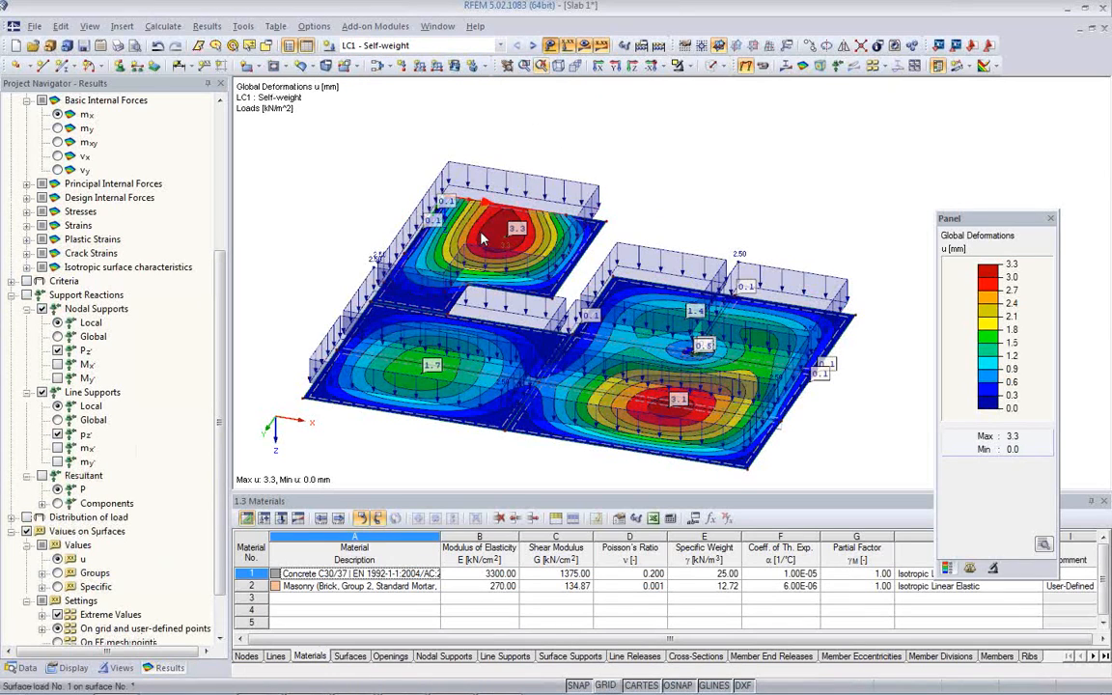
{"action": "left_click", "coordinate": [529, 46]}
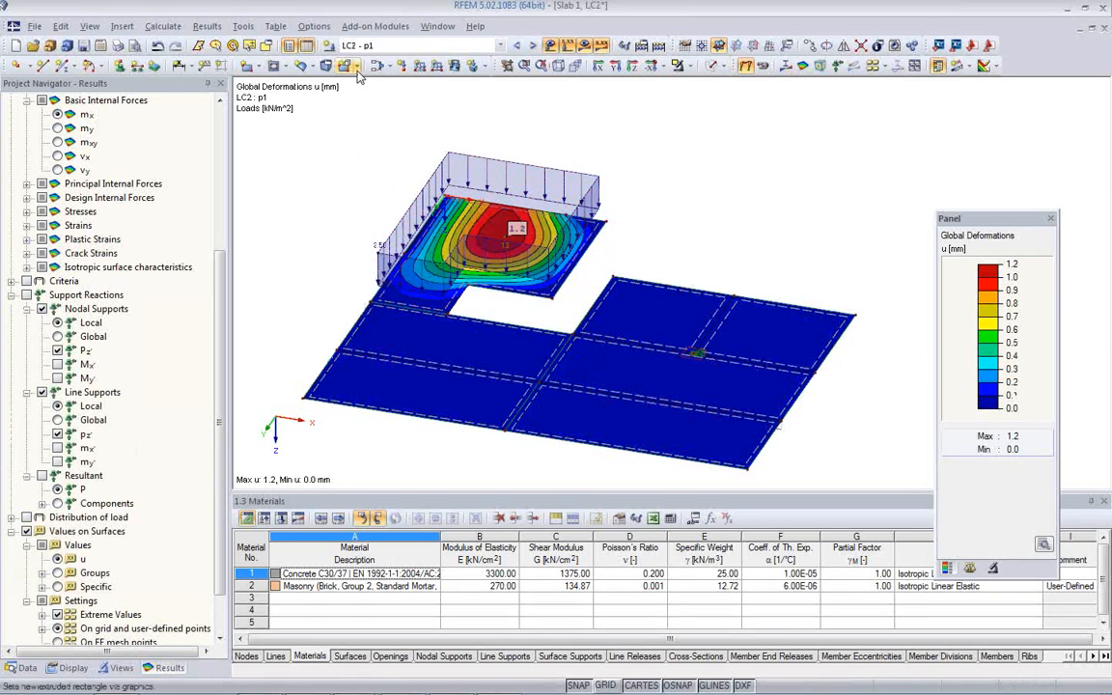
Create a load combination from LC1 - Self-weight and LC2 - p1, and check the EN 1990 partial safety coefficients.
{"action": "left_click", "coordinate": [27, 667]}
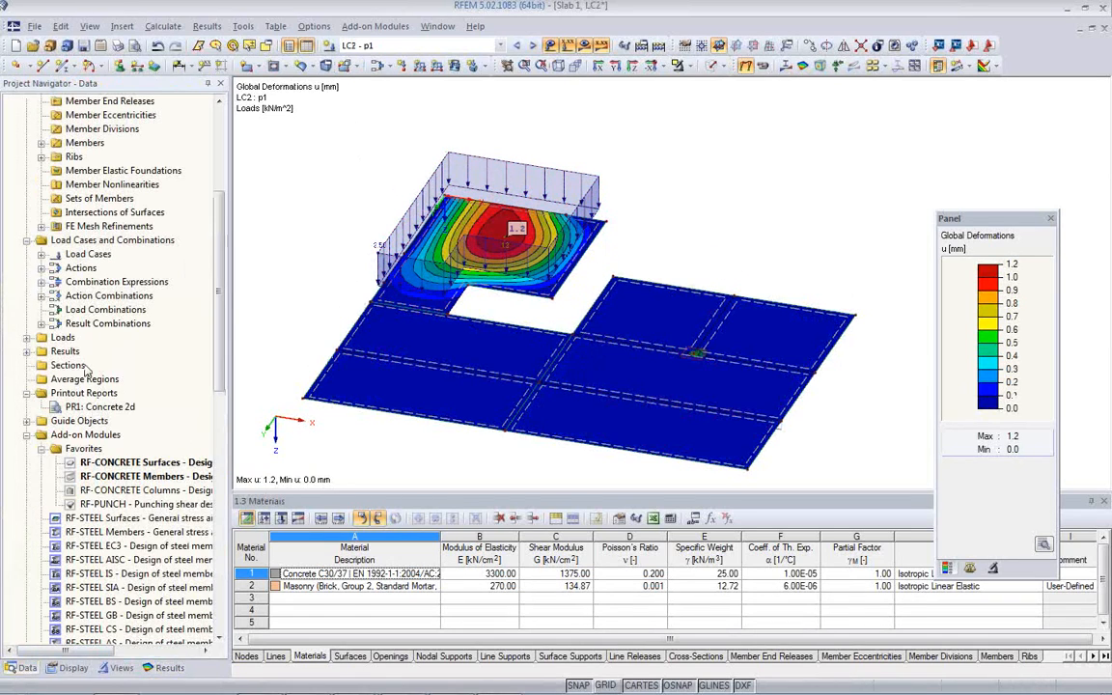
{"action": "right_click", "coordinate": [82, 314]}
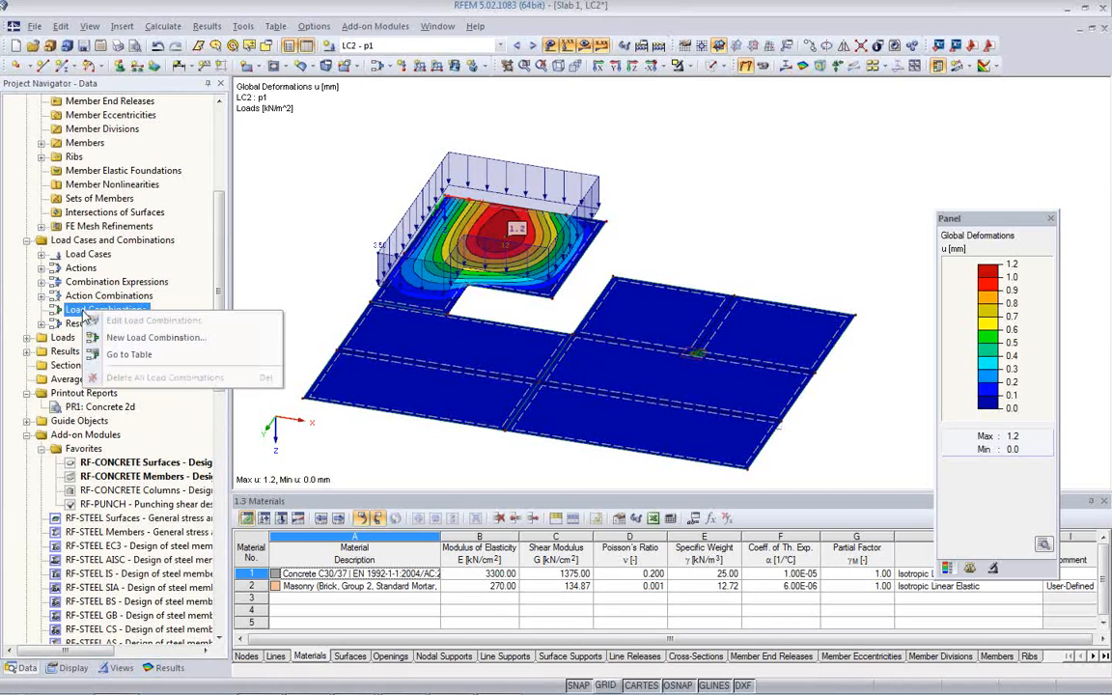
{"action": "left_click", "coordinate": [127, 342]}
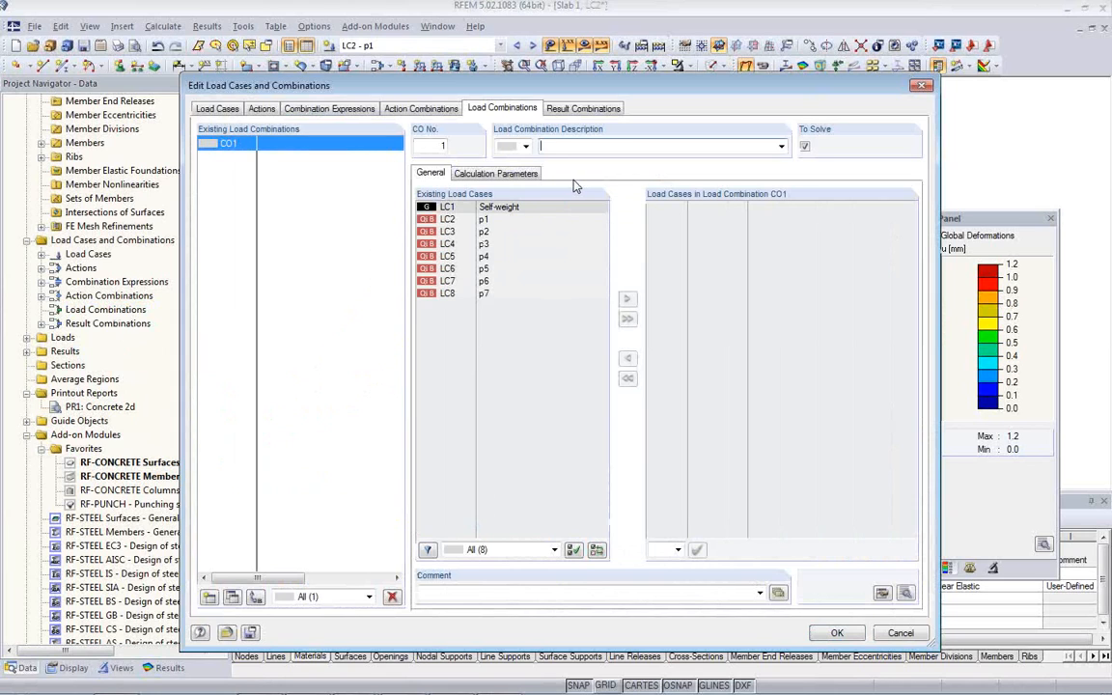
{"action": "double_click", "coordinate": [488, 208]}
{"action": "double_click", "coordinate": [488, 220]}
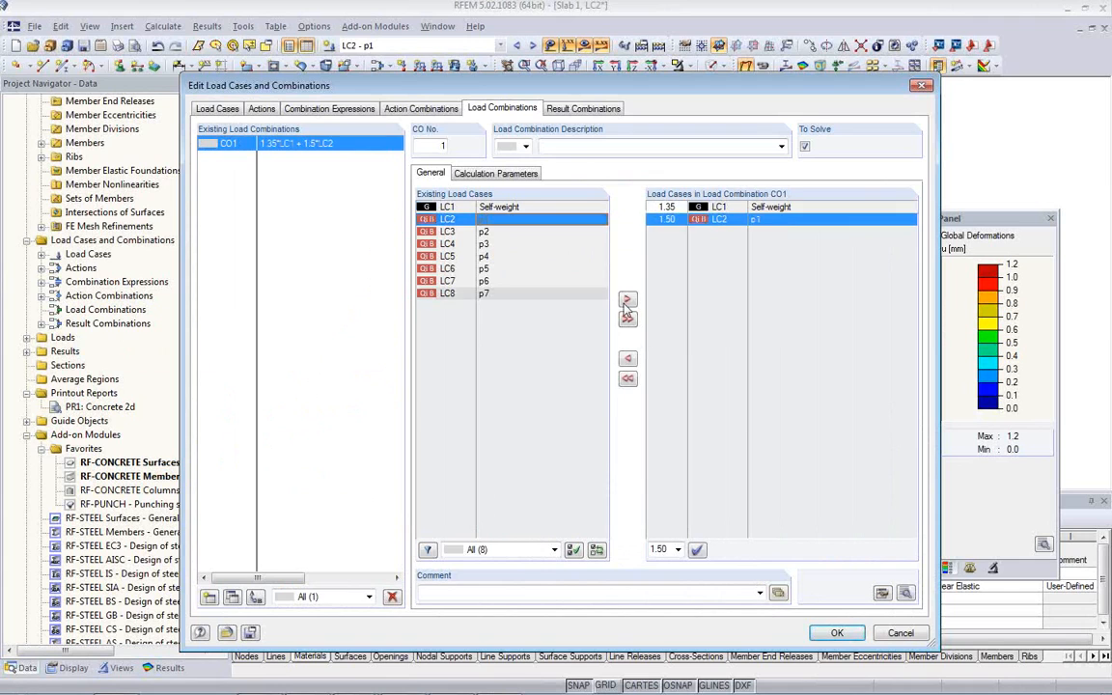
{"action": "left_click", "coordinate": [882, 593]}
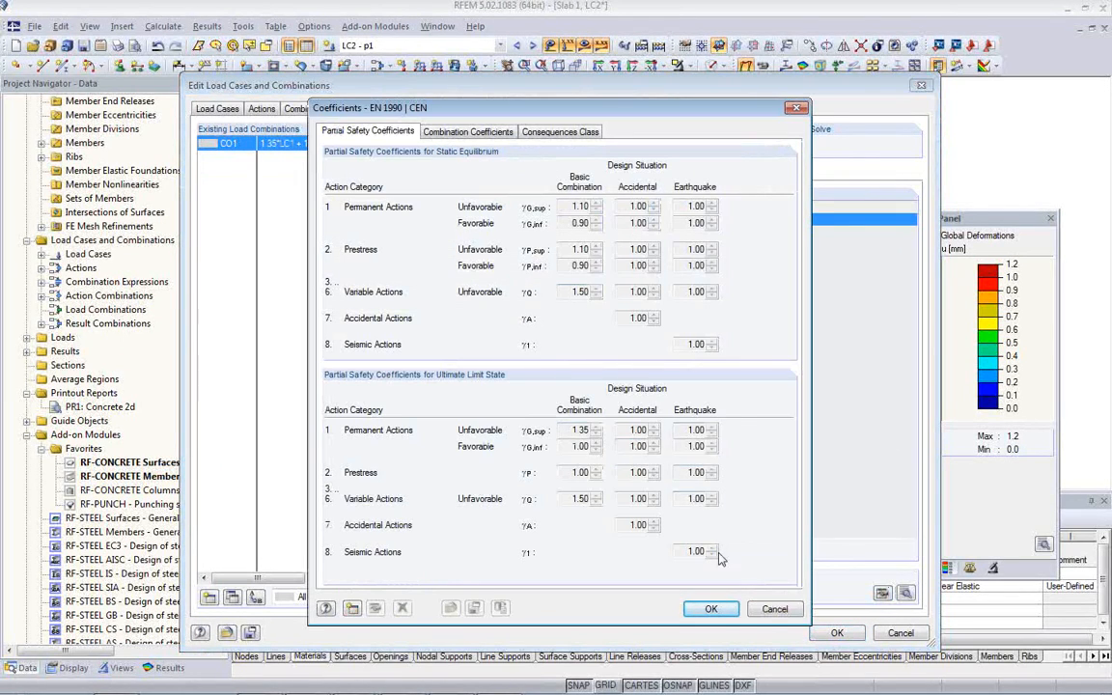
{"action": "left_click", "coordinate": [775, 608]}
Set the load combination's formula to 1.0*LC1 + 0.3*LC2 and save the combination.
{"action": "left_click", "coordinate": [905, 592]}
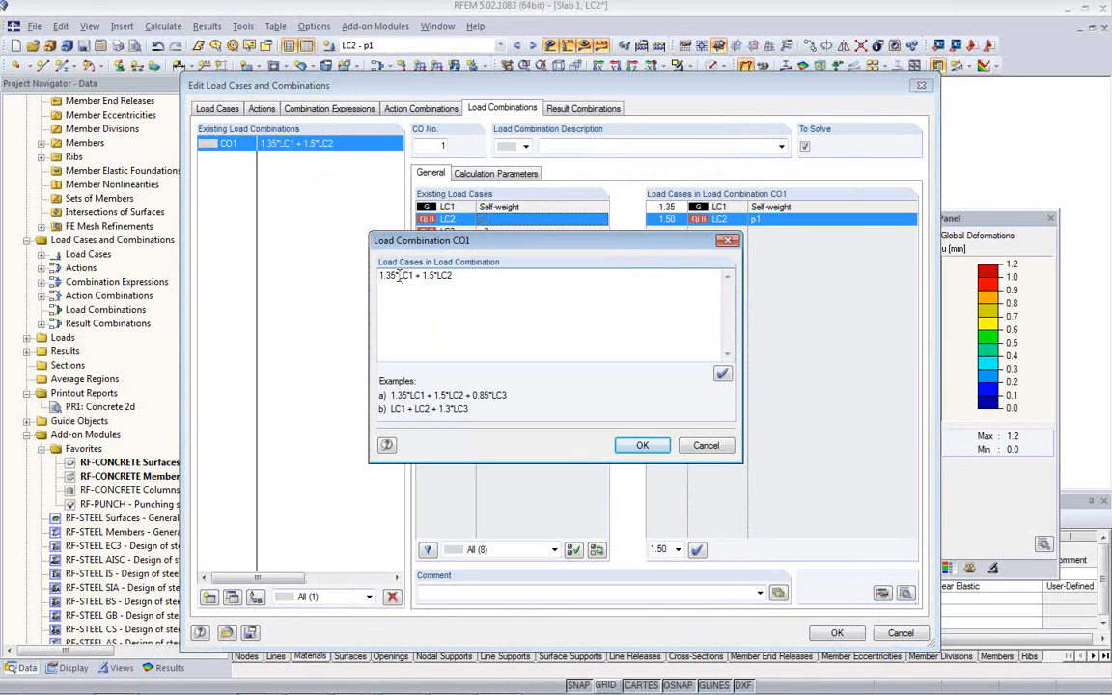
{"action": "key", "text": "BackSpace"}
{"action": "key", "text": "BackSpace"}
{"action": "key", "text": "BackSpace"}
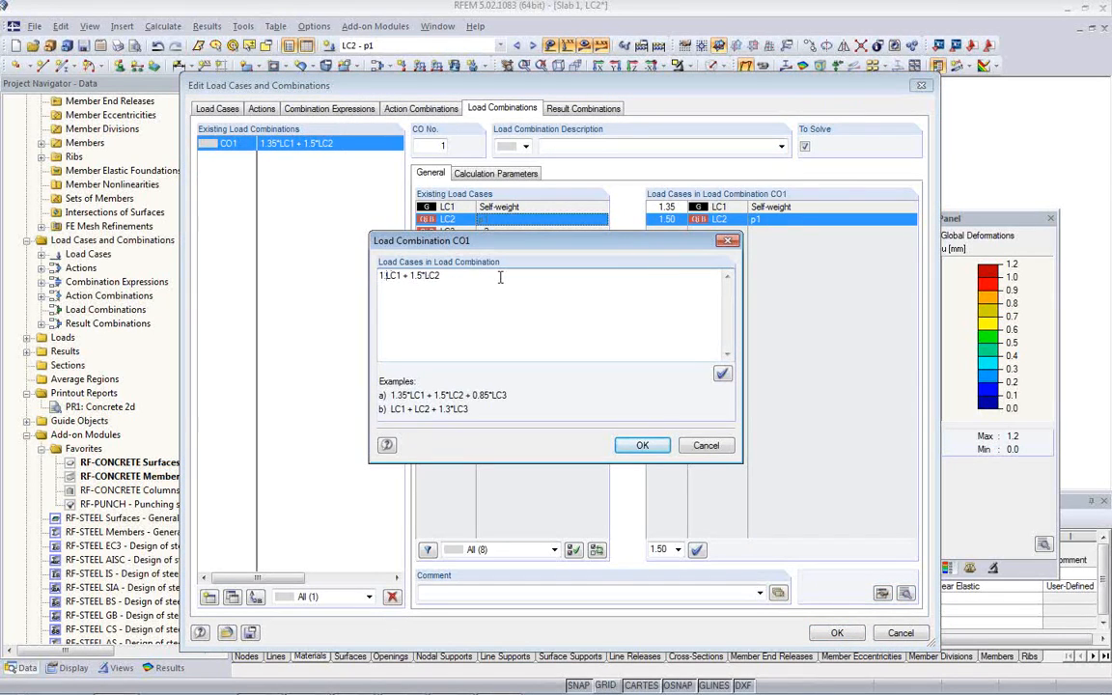
{"action": "type", "text": ".0"}
{"action": "type", "text": "0.3"}
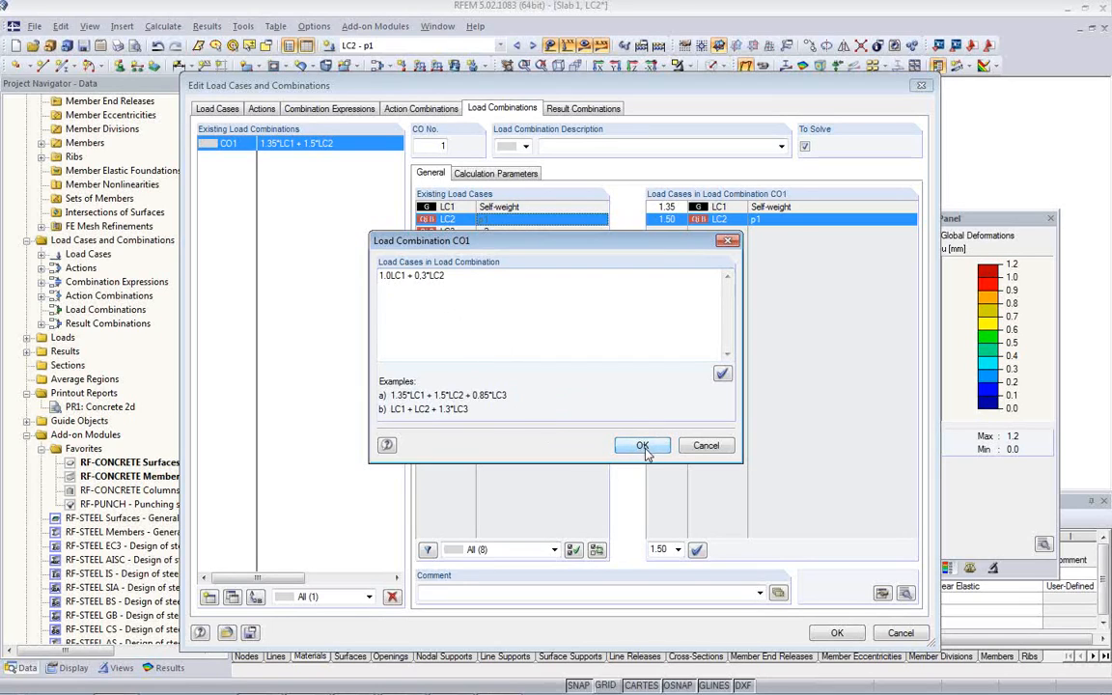
{"action": "left_click_drag", "start_coordinate": [442, 281], "coordinate": [451, 286]}
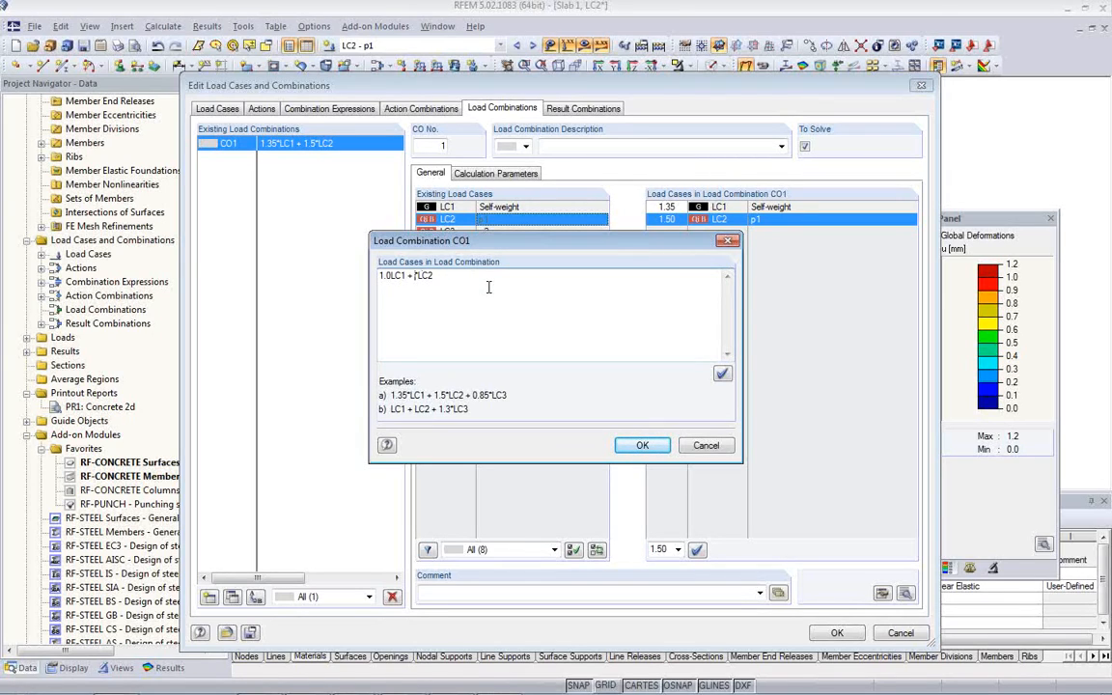
{"action": "left_click", "coordinate": [390, 276]}
{"action": "type", "text": "*"}
{"action": "left_click", "coordinate": [641, 446]}
{"action": "left_click", "coordinate": [676, 220]}
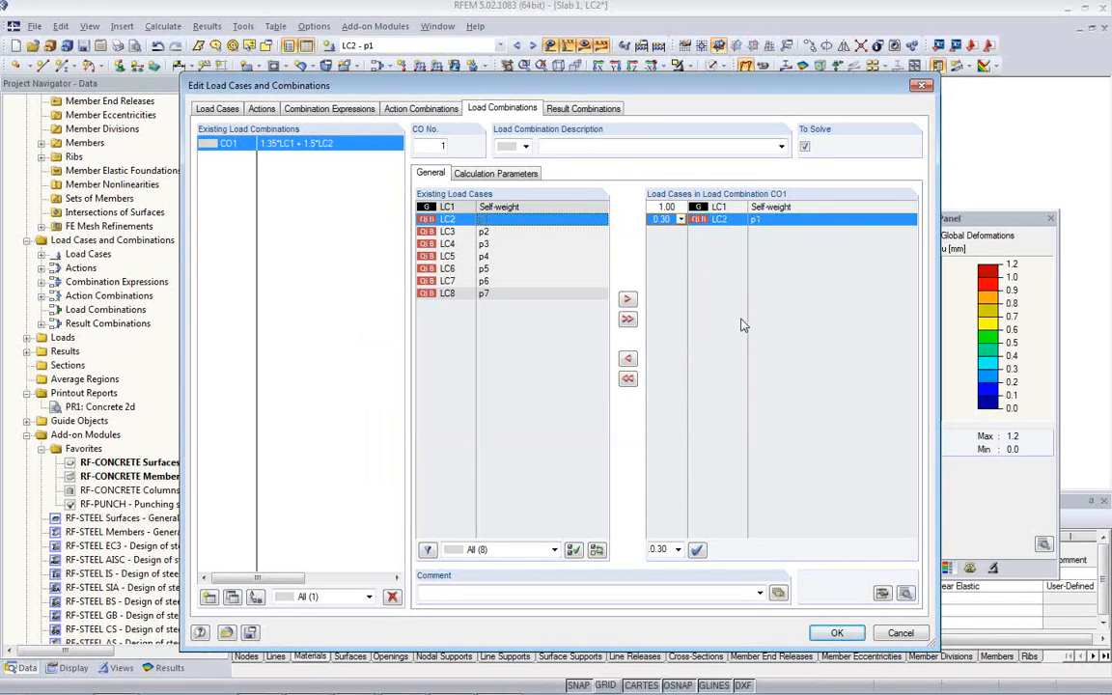
{"action": "left_click", "coordinate": [832, 634]}
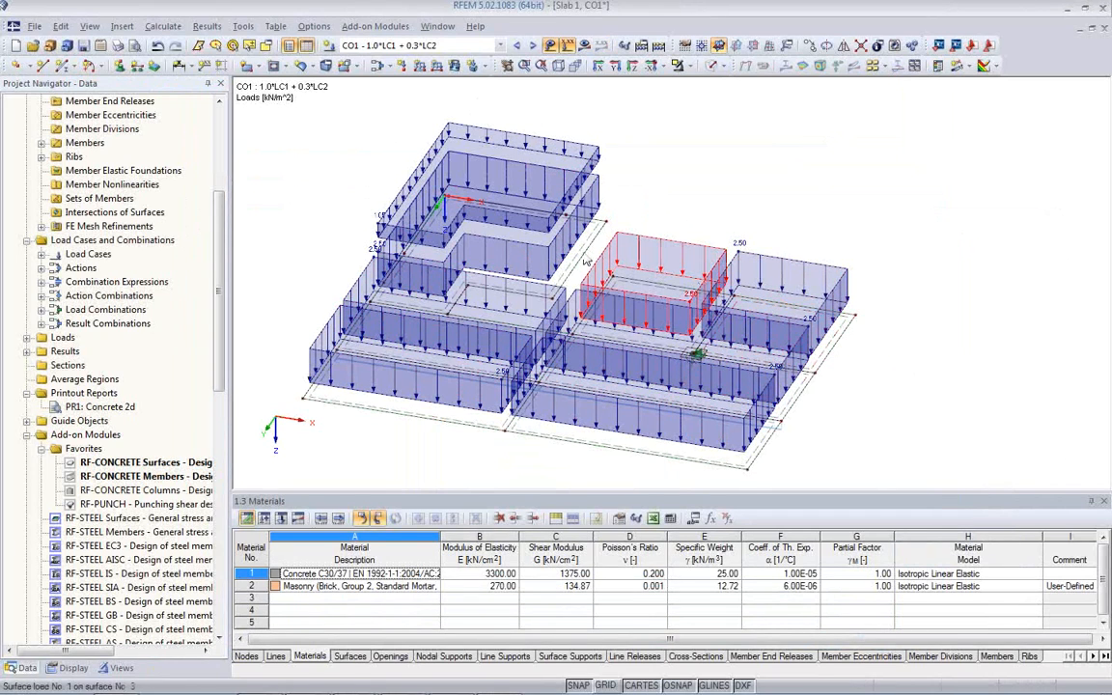
Hide the loads, calculate load combination CO1, and inspect its global deformations in oblique and plan views.
{"action": "left_click", "coordinate": [550, 45]}
{"action": "left_click", "coordinate": [584, 45]}
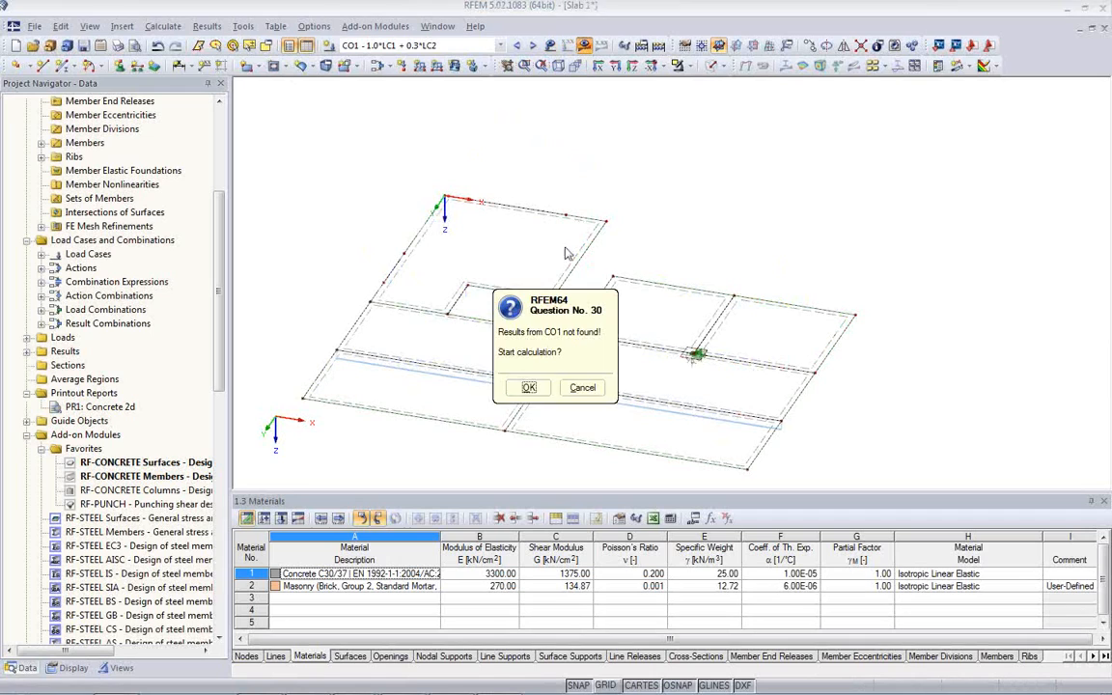
{"action": "left_click", "coordinate": [529, 387]}
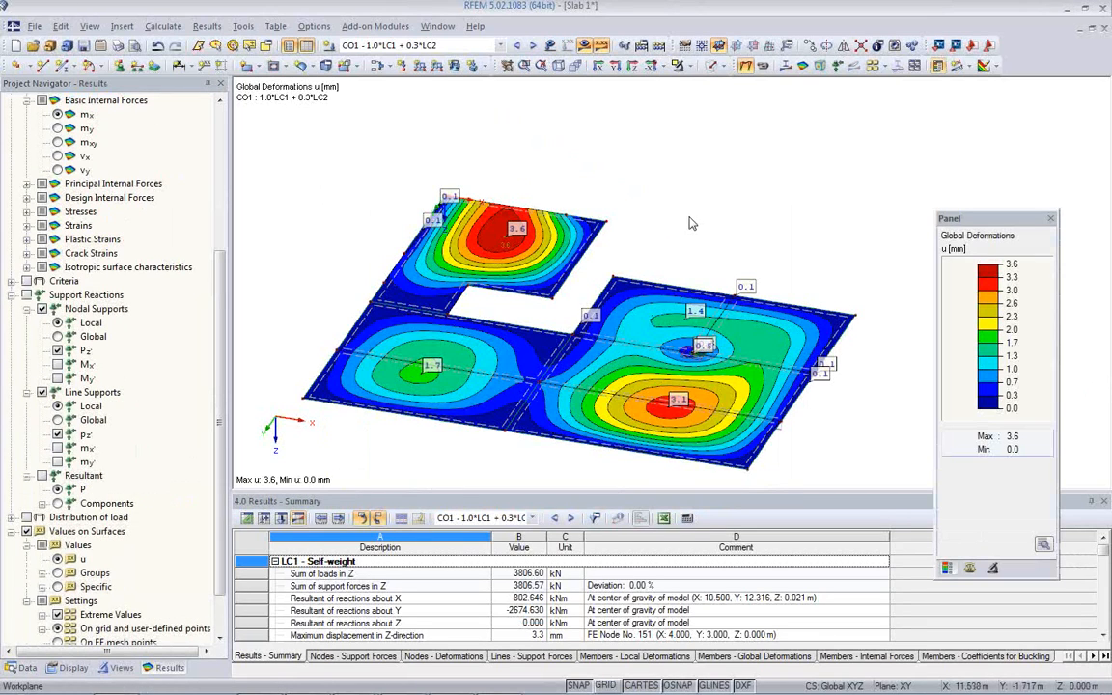
{"action": "middle_click_drag", "start_coordinate": [570, 298], "coordinate": [621, 244]}
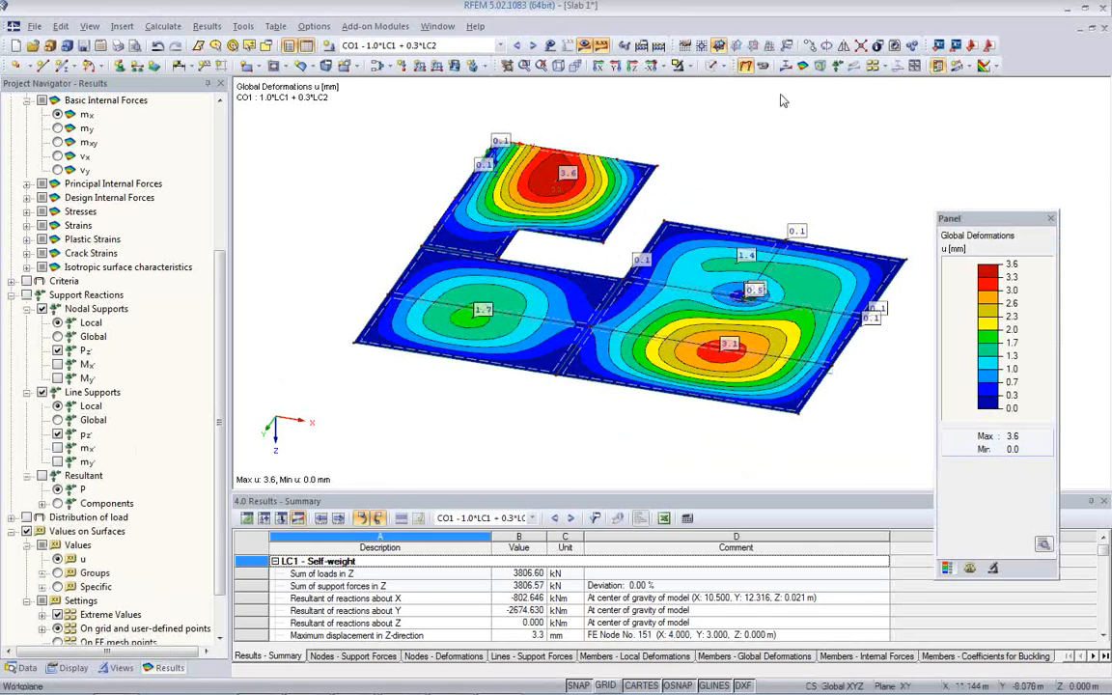
{"action": "left_click", "coordinate": [632, 66]}
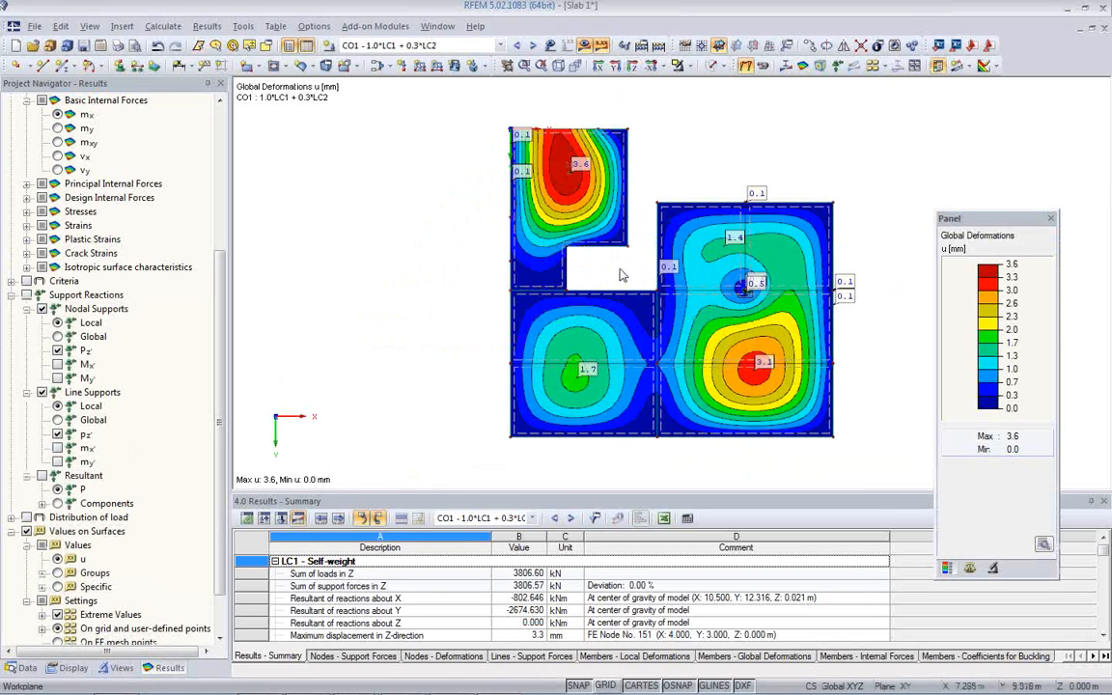
{"action": "middle_click_drag", "start_coordinate": [621, 275], "coordinate": [818, 288]}
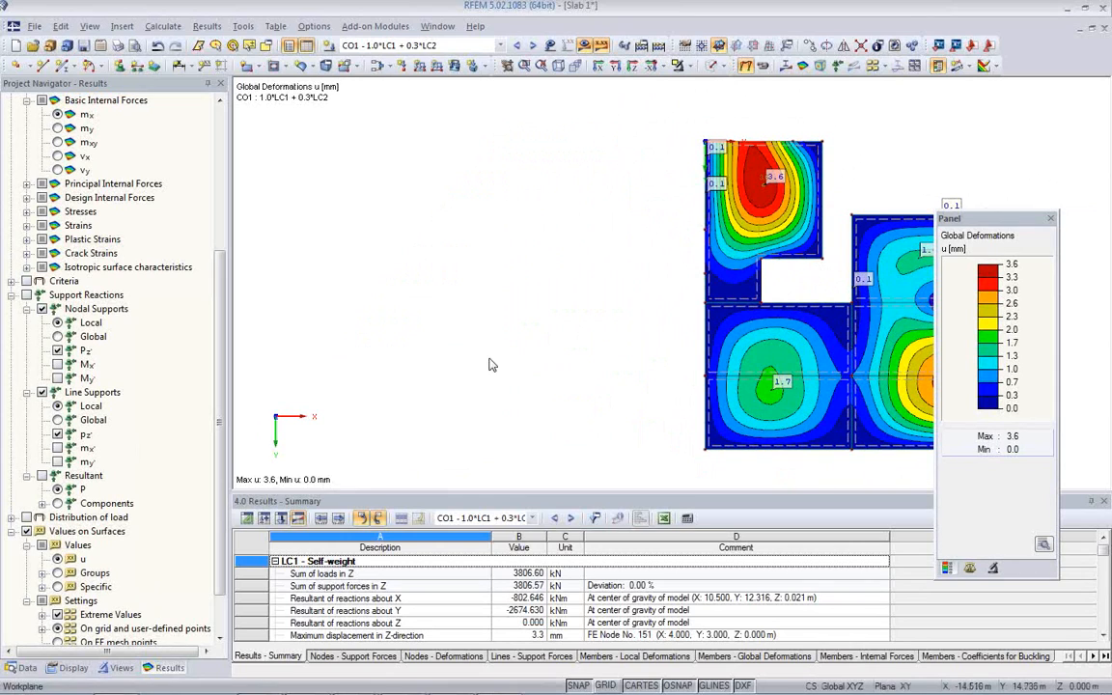
{"action": "middle_click_drag", "start_coordinate": [758, 304], "coordinate": [466, 306]}
In RF-CONCRETE Surfaces case CA1, exclude deflection with RF-CONCRETE Deflect from the analytical serviceability check and run the calculation.
{"action": "left_click", "coordinate": [22, 667]}
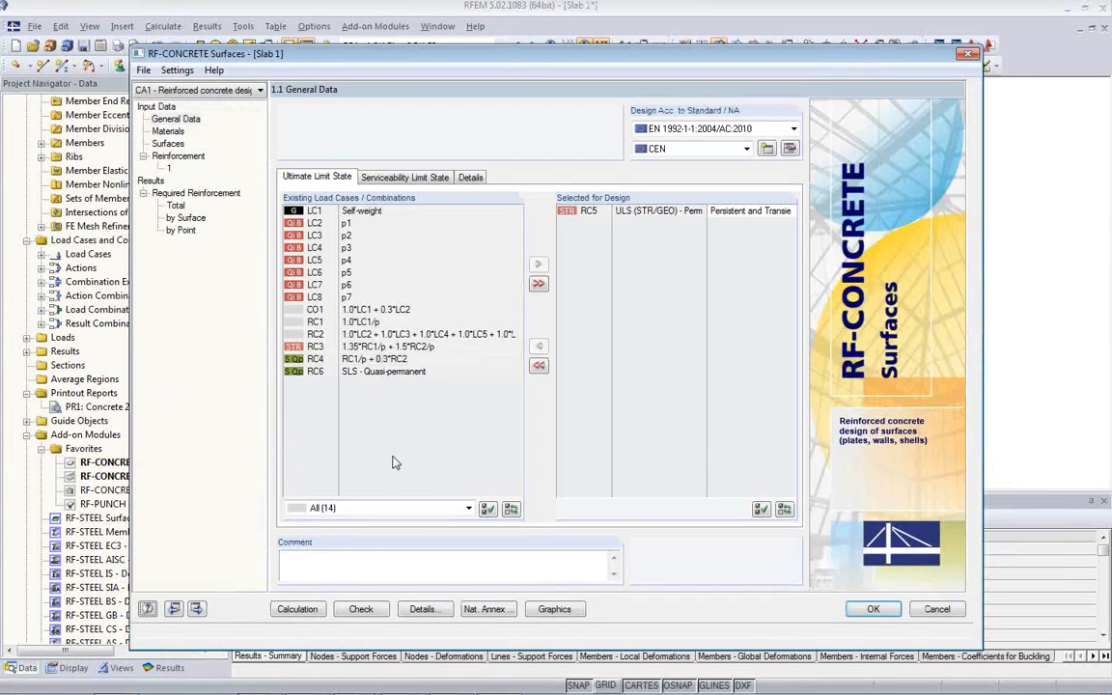
{"action": "left_click", "coordinate": [404, 177]}
{"action": "left_click", "coordinate": [464, 564]}
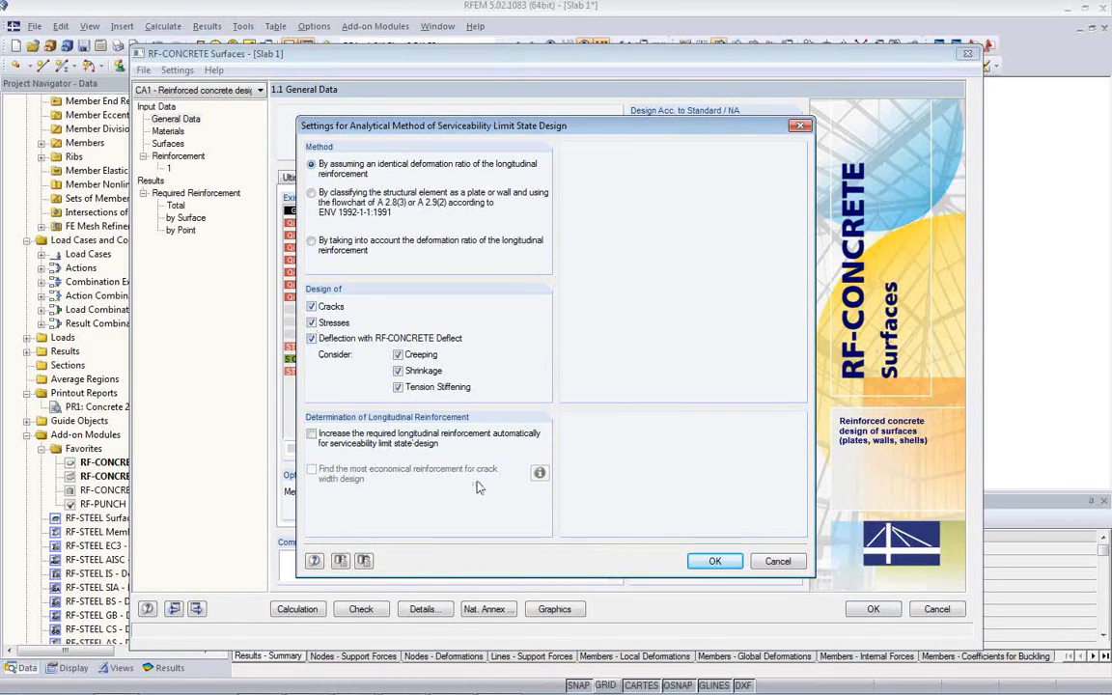
{"action": "left_click", "coordinate": [311, 338]}
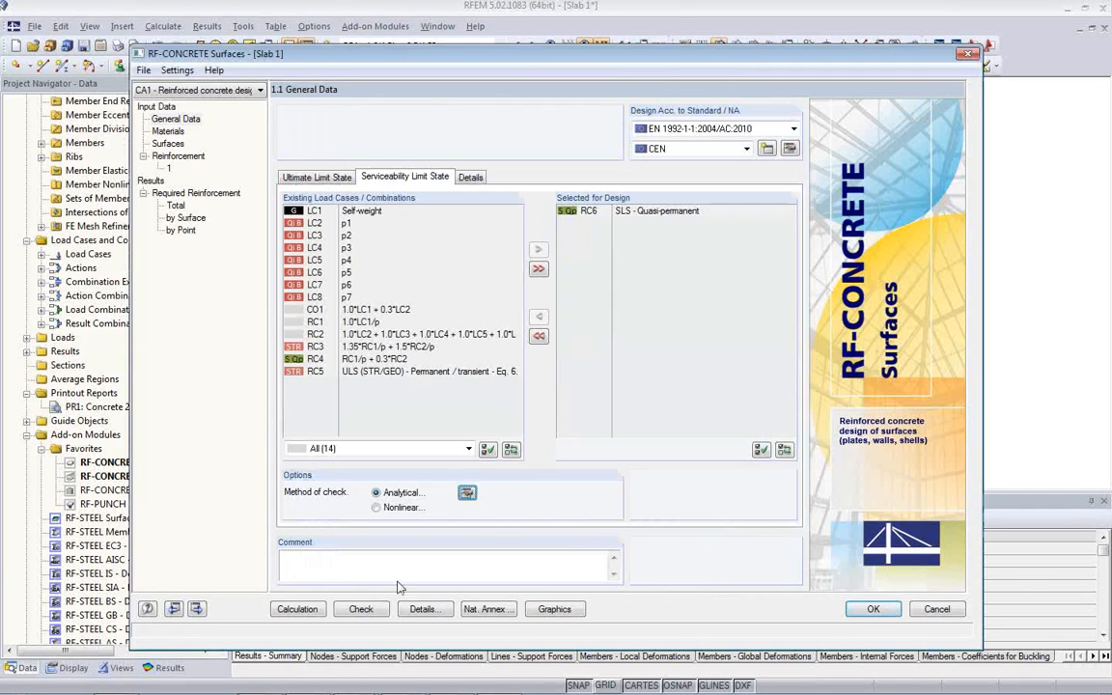
{"action": "left_click", "coordinate": [287, 614]}
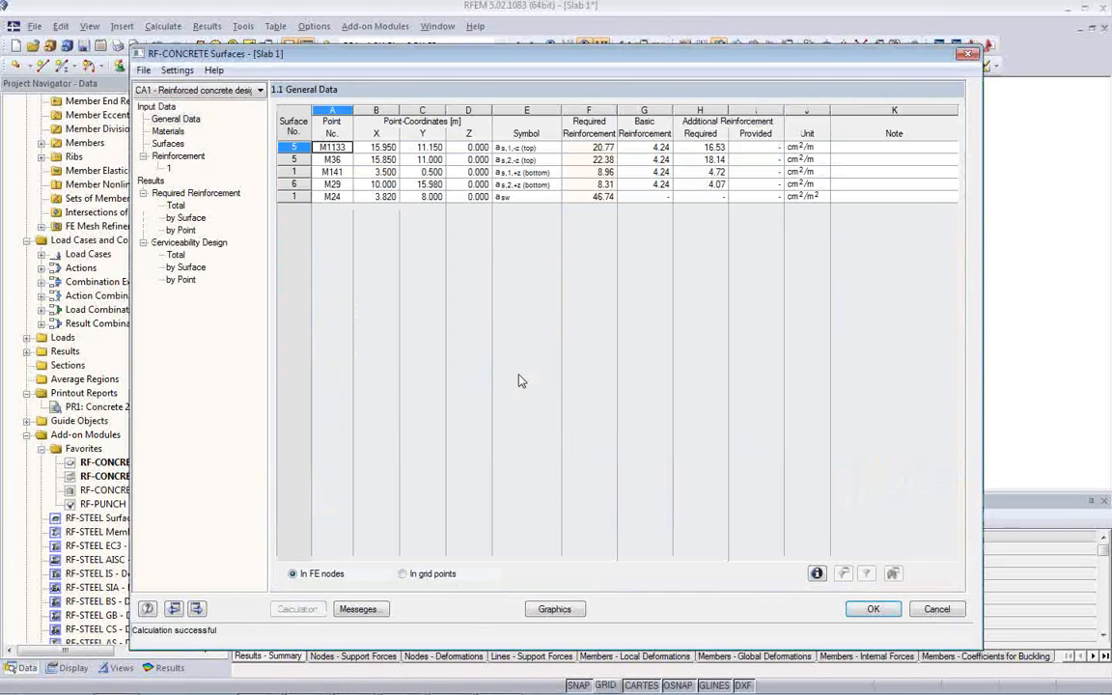
Copy design case CA1 to a new case no. 2 with the description Deflection.
{"action": "left_click", "coordinate": [143, 70]}
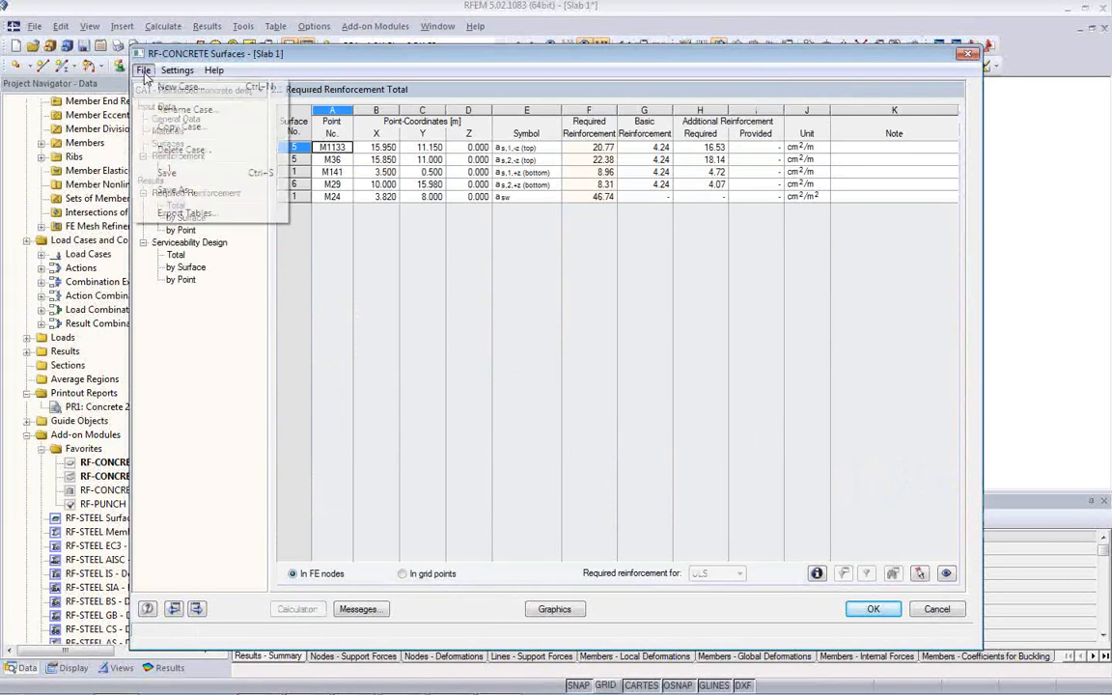
{"action": "left_click", "coordinate": [180, 127]}
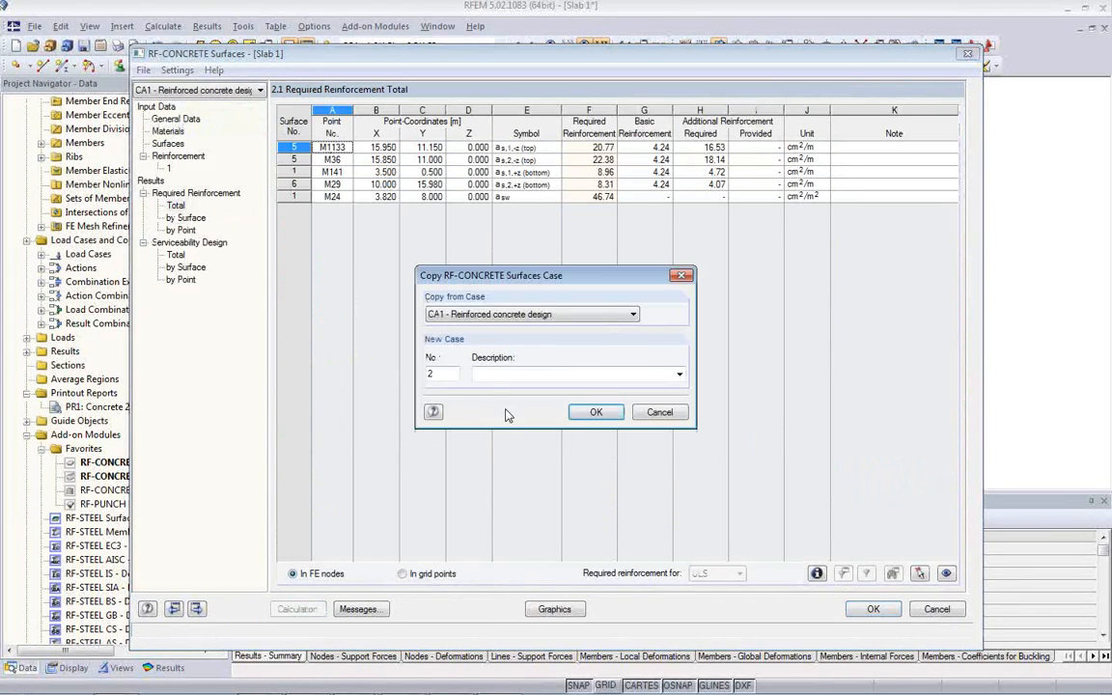
{"action": "left_click", "coordinate": [520, 375]}
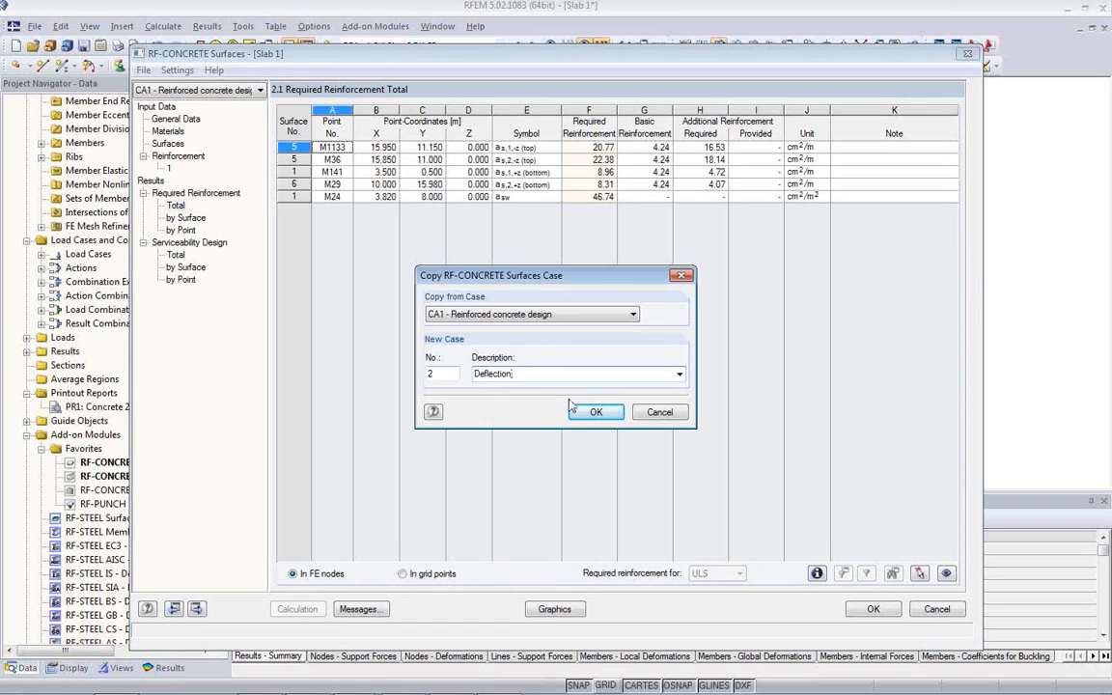
{"action": "left_click", "coordinate": [595, 412]}
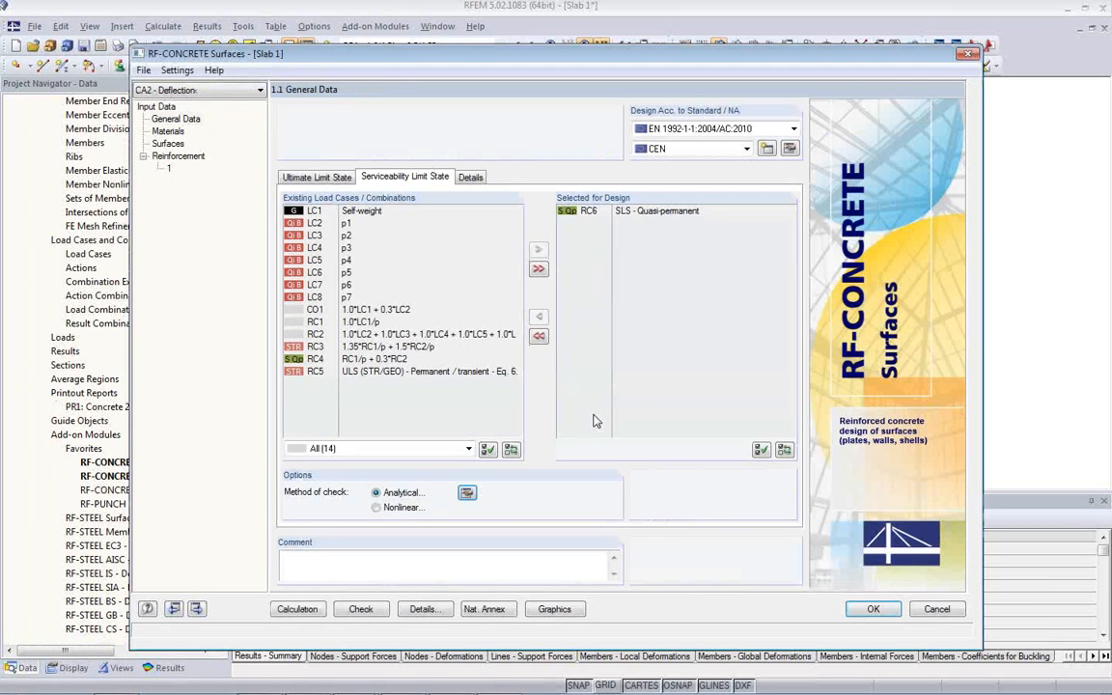
Activate deflection design with RF-CONCRETE Deflect in case CA2, considering creeping, shrinkage and tension stiffening.
{"action": "left_click", "coordinate": [467, 494]}
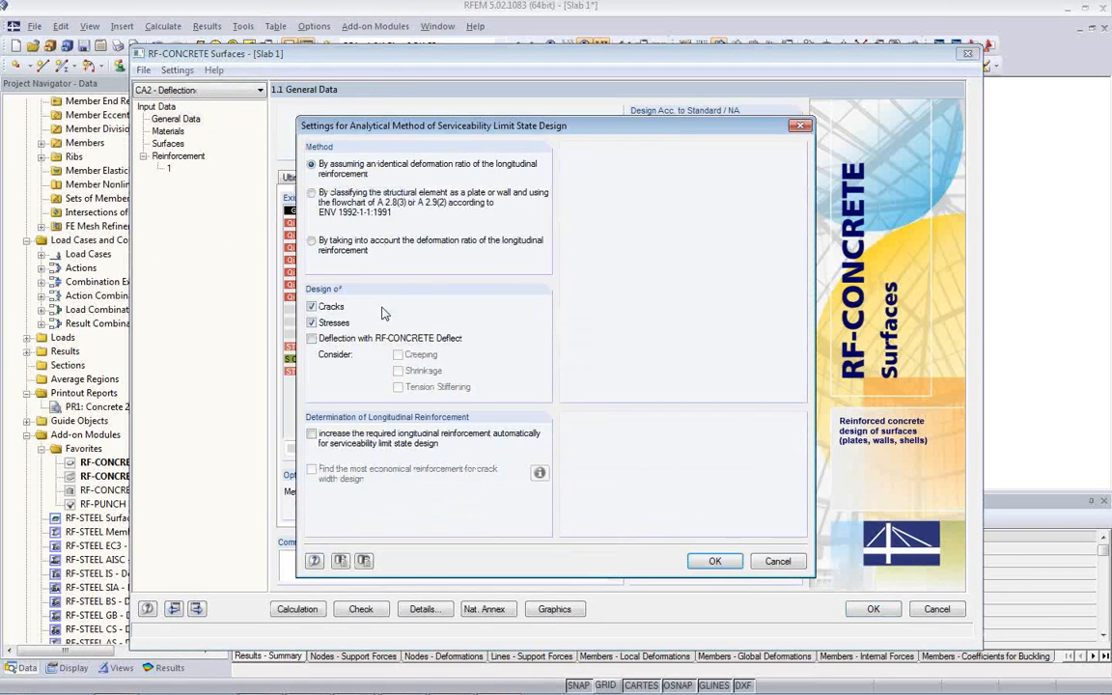
{"action": "left_click", "coordinate": [312, 339]}
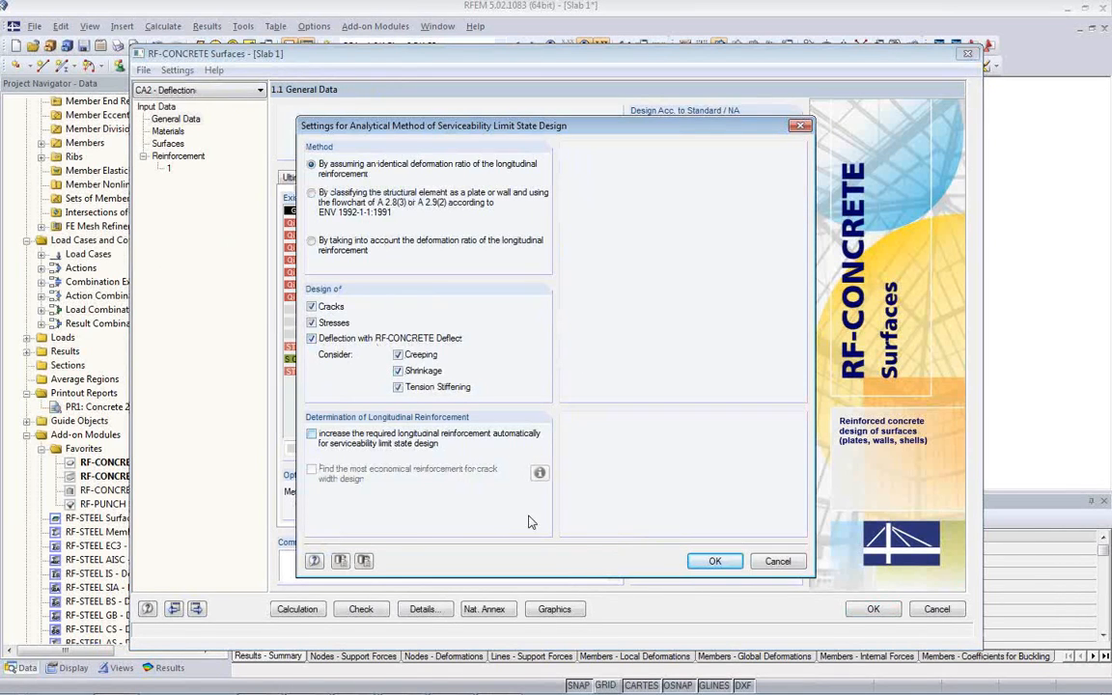
{"action": "left_click", "coordinate": [714, 564]}
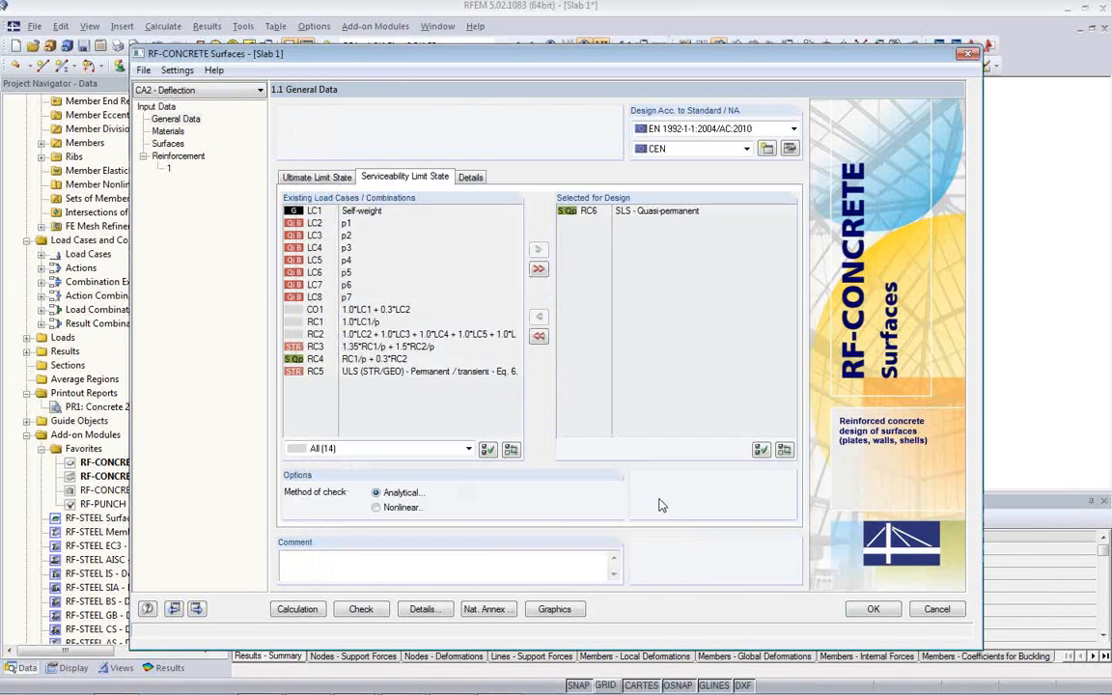
Replace RC6 with load combination CO1 in the serviceability selection of case CA2 and run the calculation.
{"action": "double_click", "coordinate": [589, 213]}
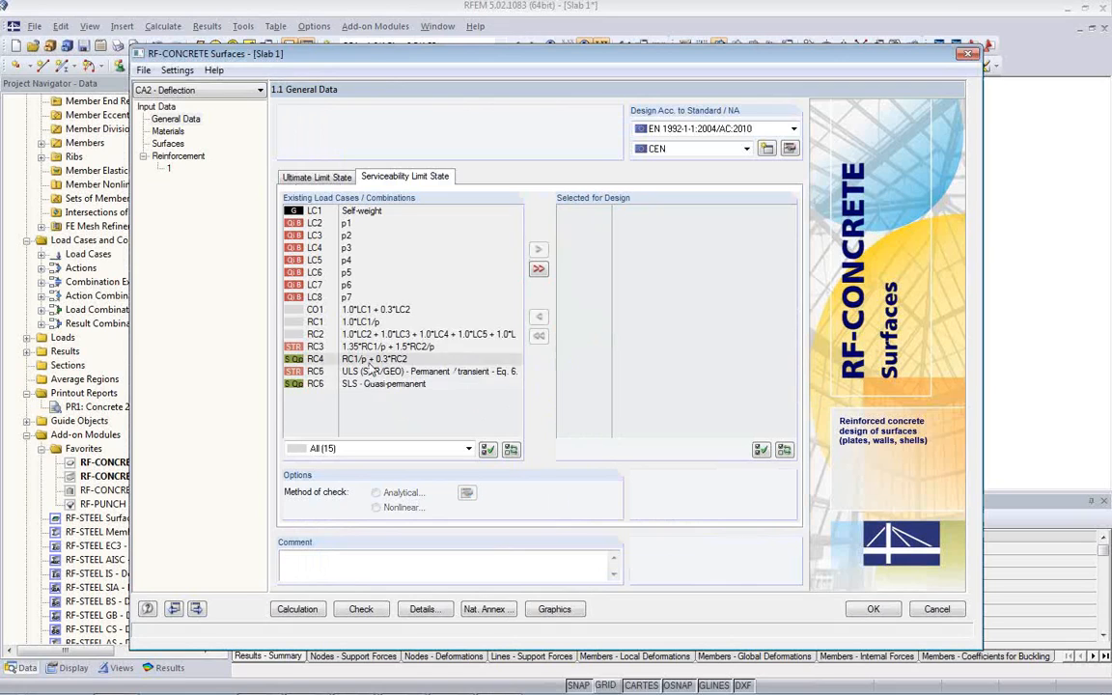
{"action": "left_click", "coordinate": [388, 311]}
{"action": "double_click", "coordinate": [392, 310]}
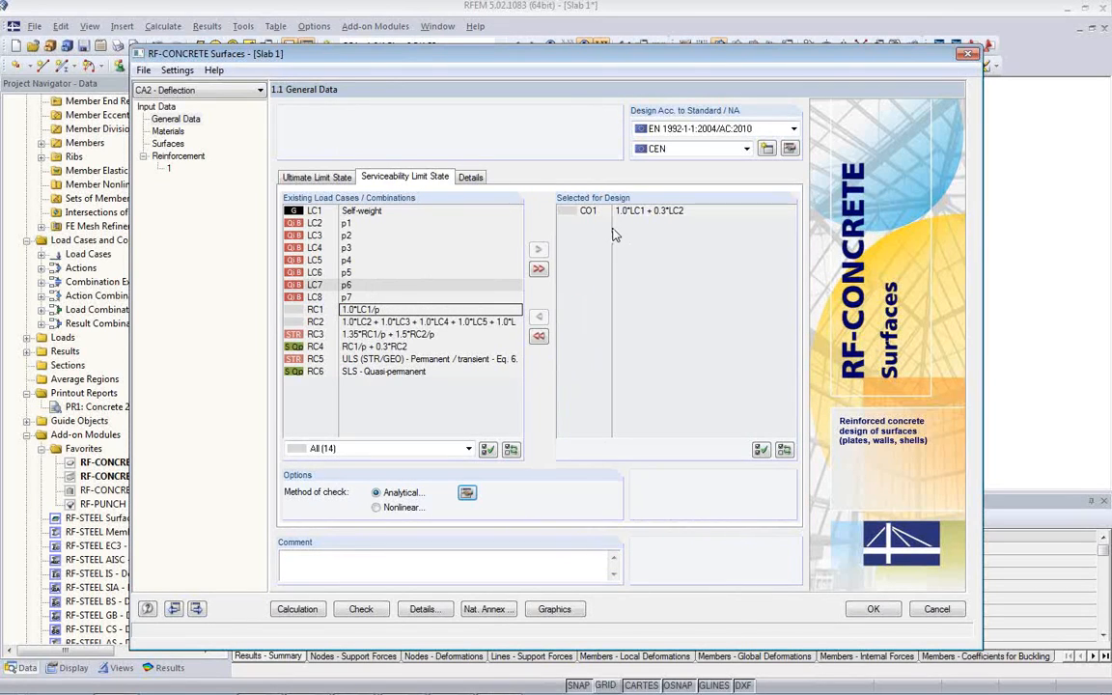
{"action": "left_click", "coordinate": [288, 610]}
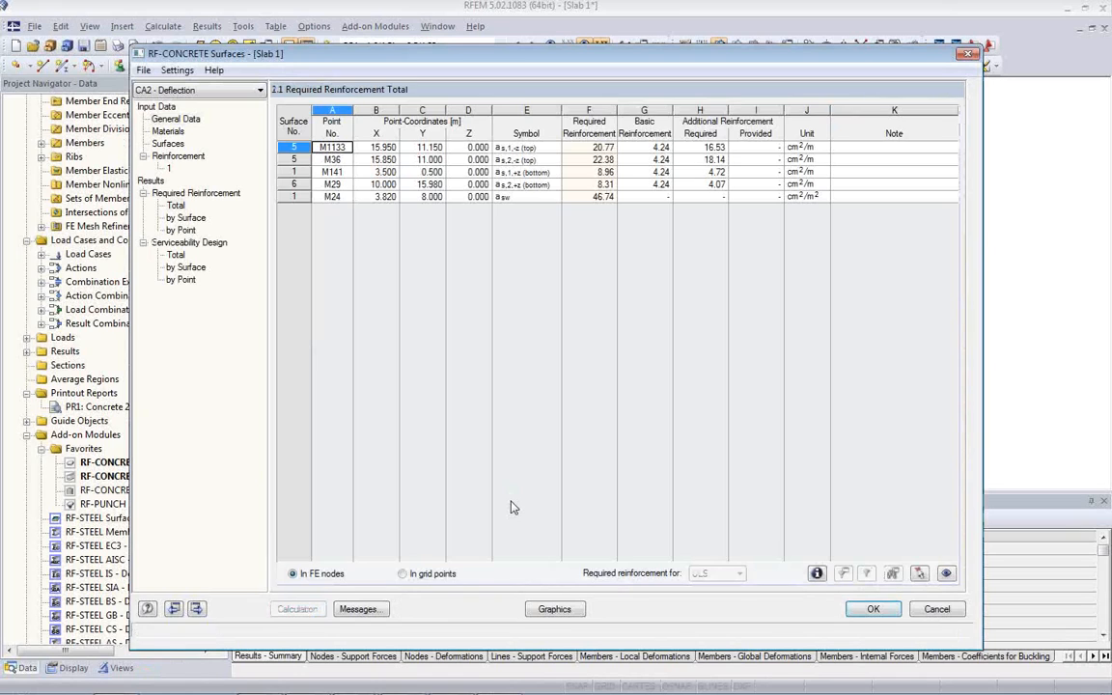
Examine the total serviceability design results, comparing the existing local deformation with its limit value on surface 1.
{"action": "left_click", "coordinate": [174, 254]}
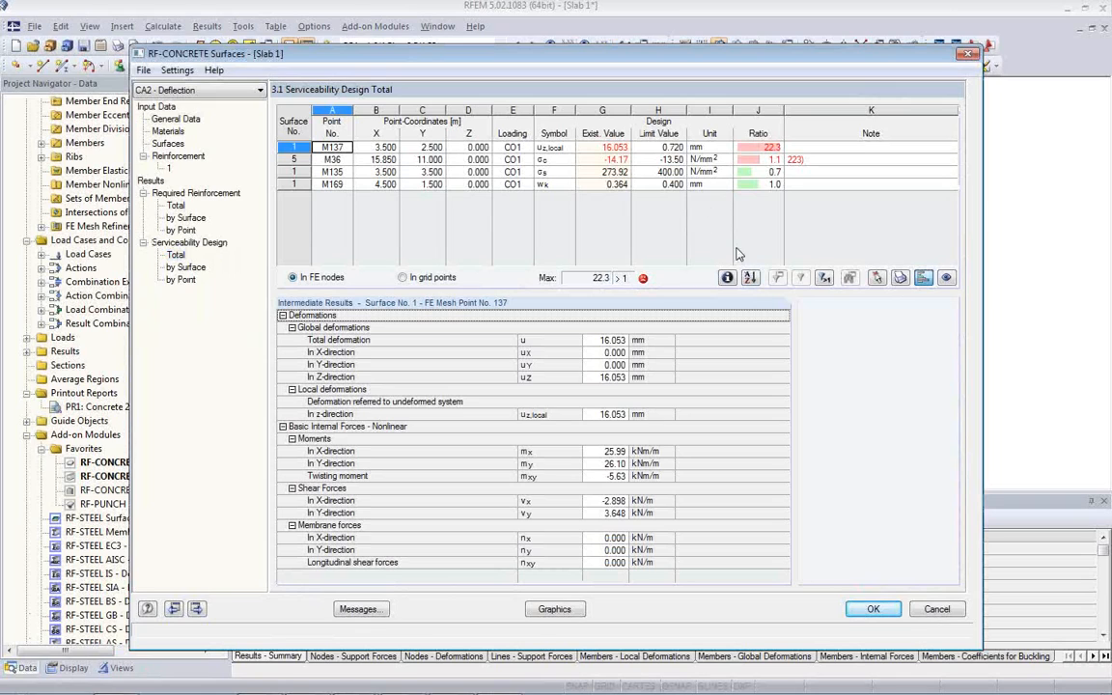
{"action": "left_click", "coordinate": [614, 150]}
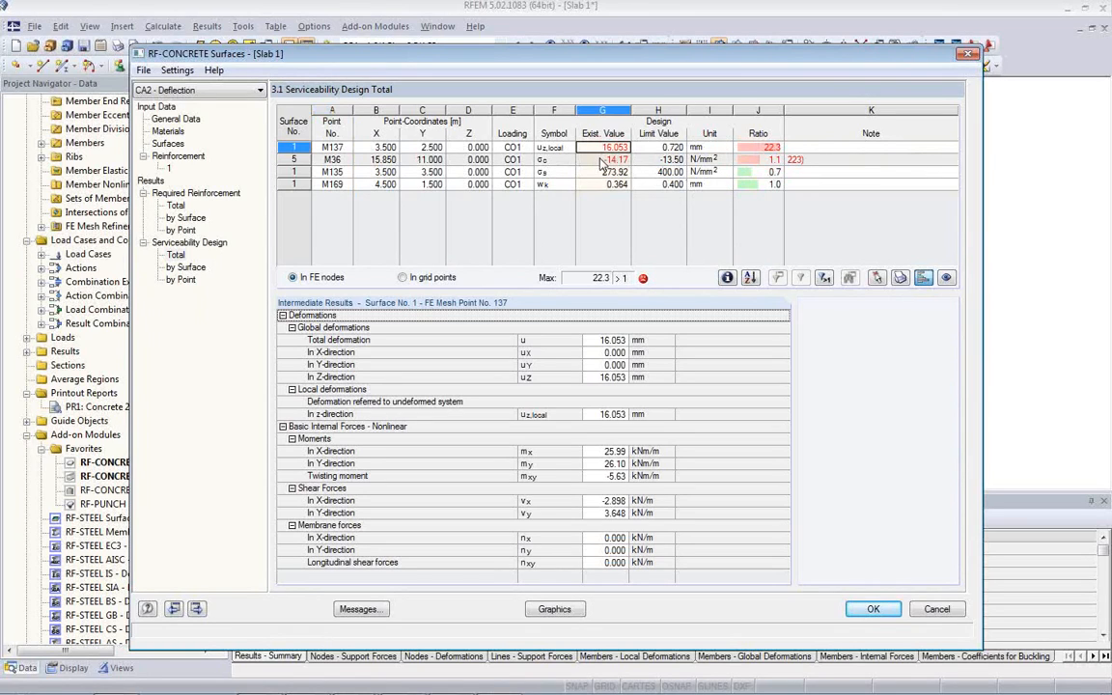
{"action": "left_click", "coordinate": [664, 149]}
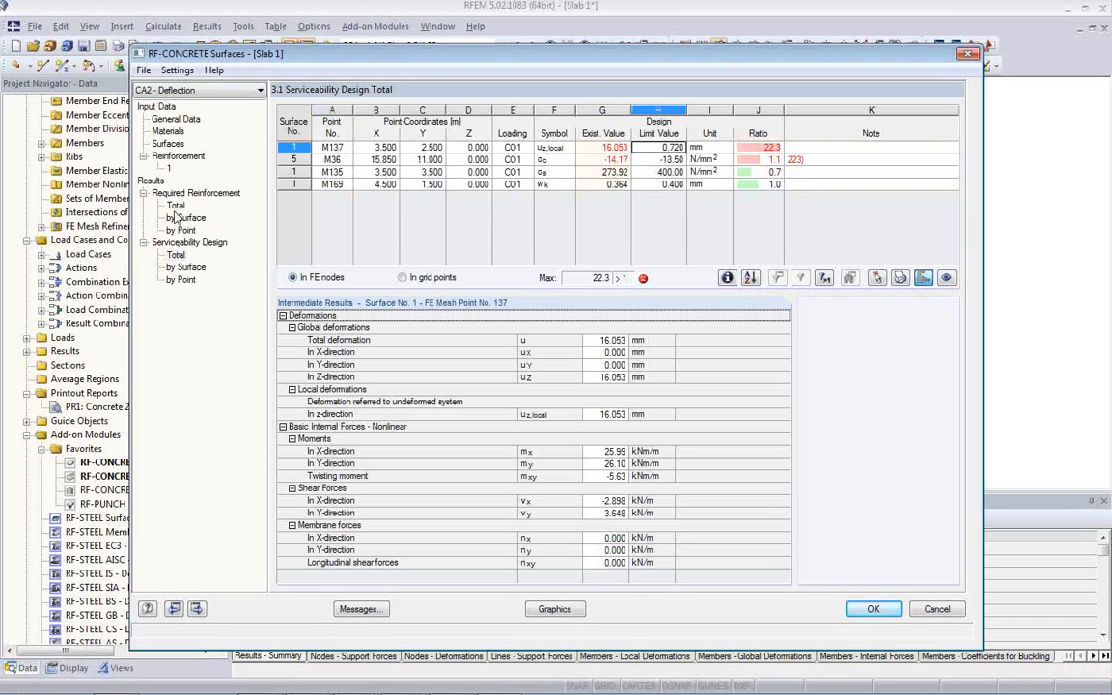
Set the deformation limit of surfaces 1-7 to user-defined relative Ldef/250, pick the 7.820 m reference length between two nodes, and recalculate.
{"action": "left_click", "coordinate": [170, 170]}
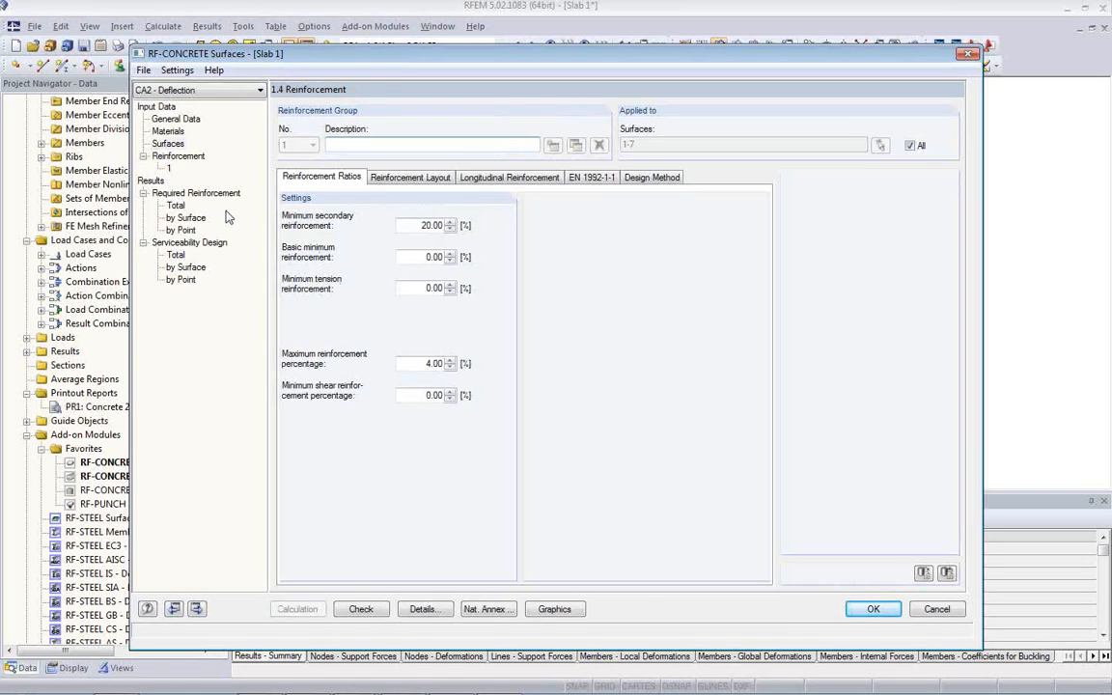
{"action": "left_click", "coordinate": [168, 143]}
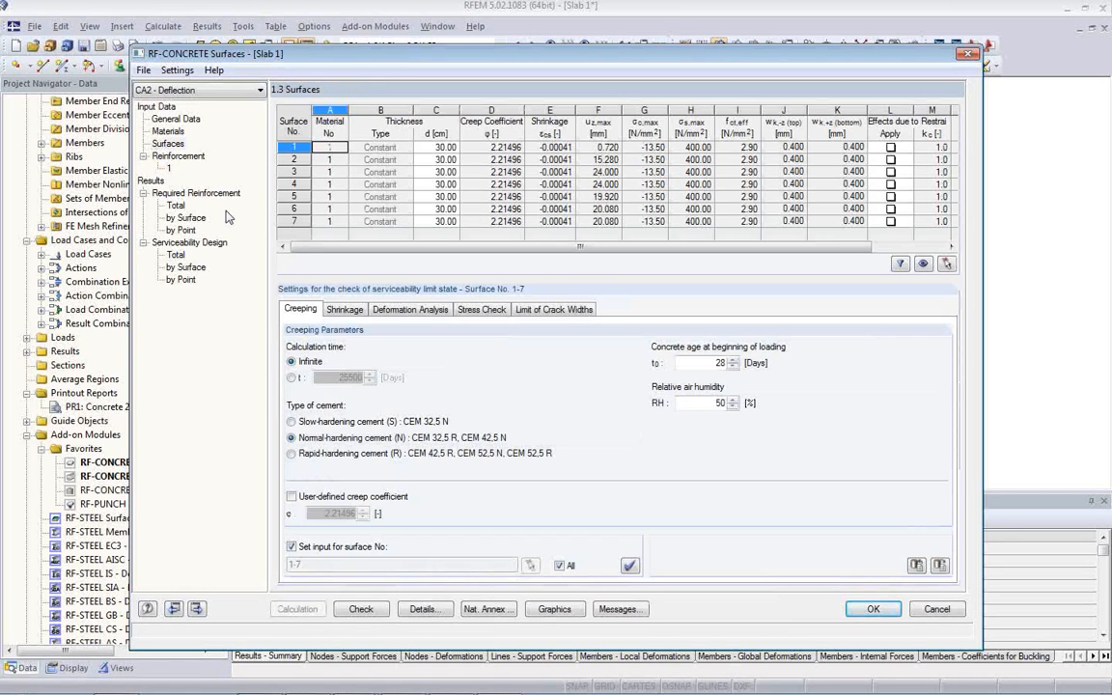
{"action": "left_click", "coordinate": [406, 309]}
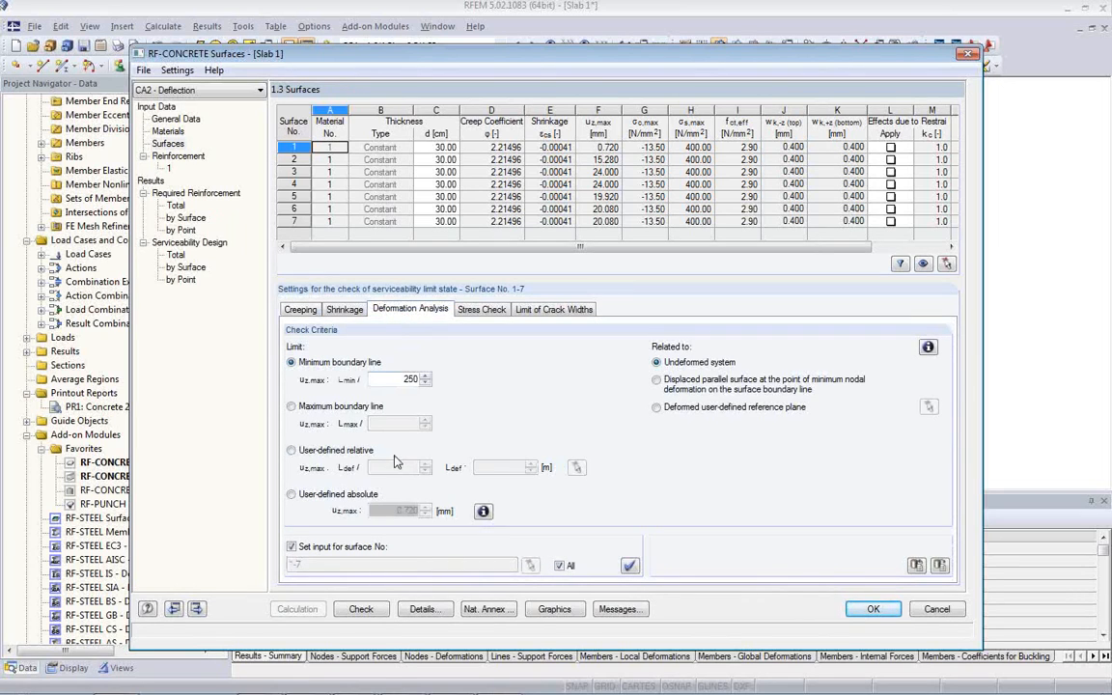
{"action": "left_click", "coordinate": [290, 450]}
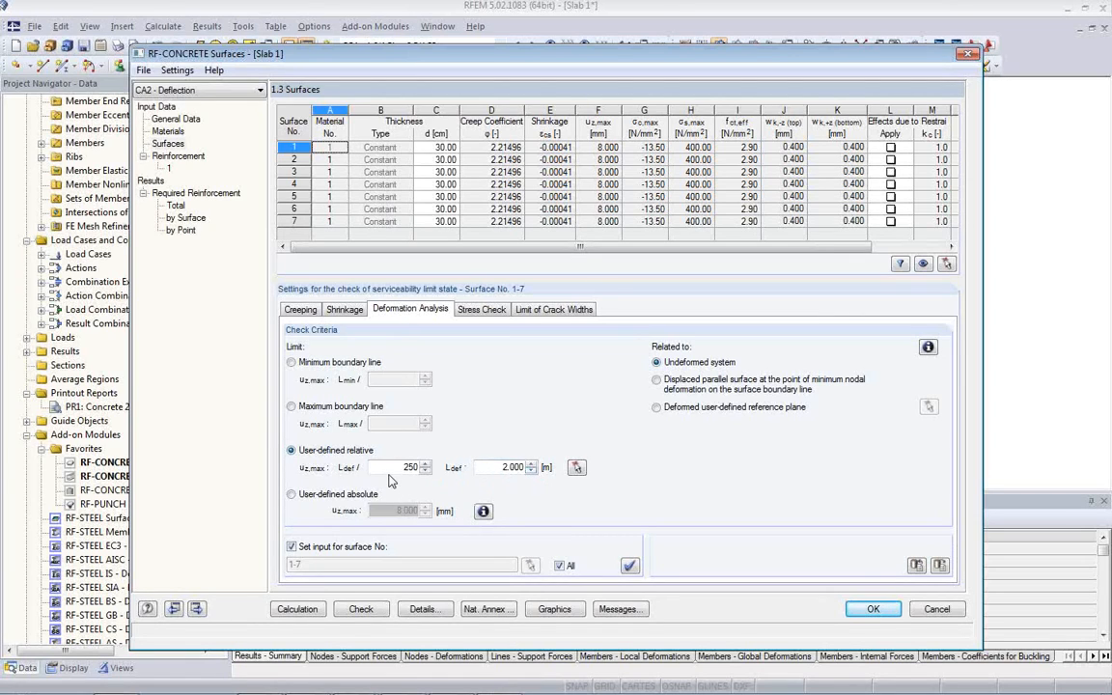
{"action": "left_click", "coordinate": [576, 468]}
{"action": "left_click", "coordinate": [413, 146]}
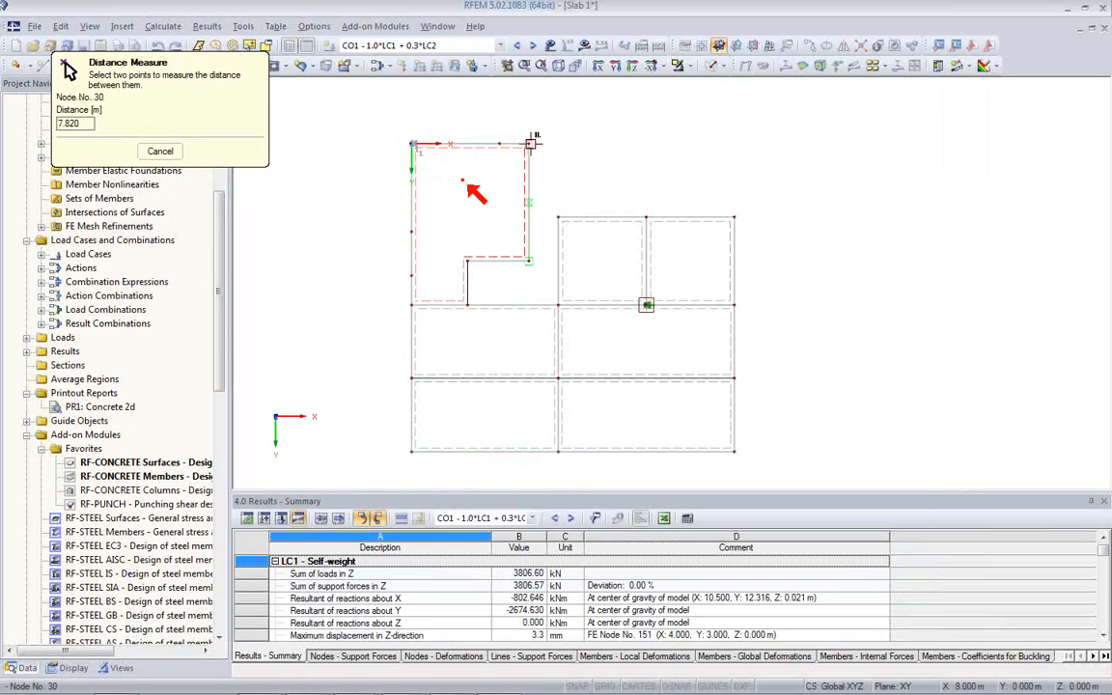
{"action": "left_click", "coordinate": [531, 143]}
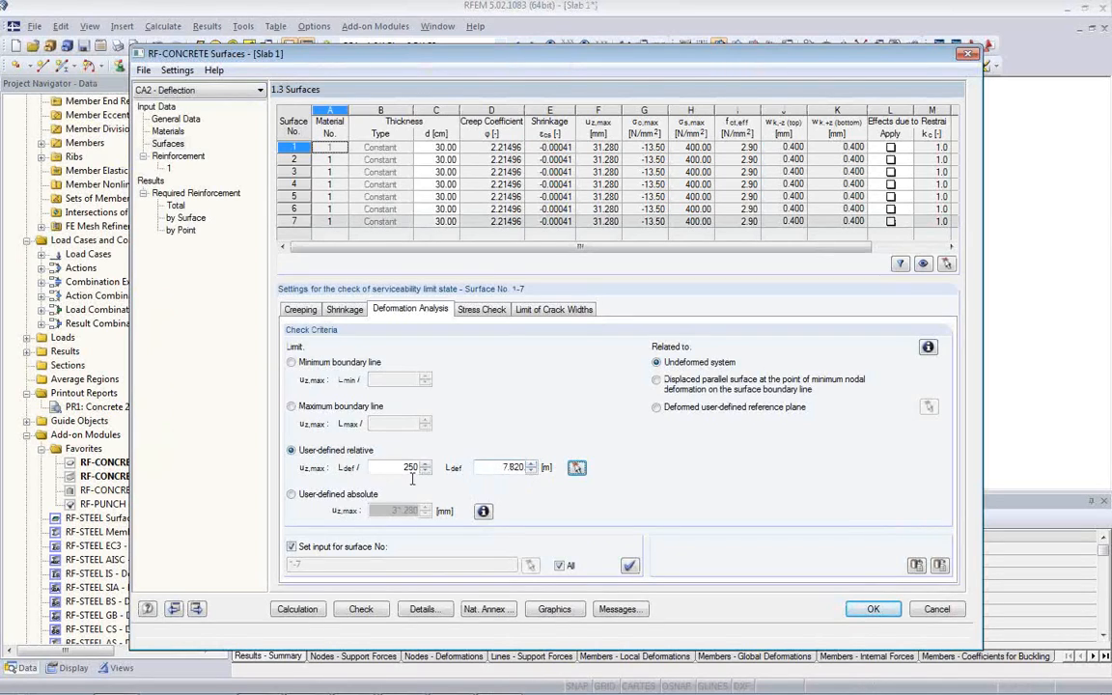
{"action": "left_click", "coordinate": [299, 609]}
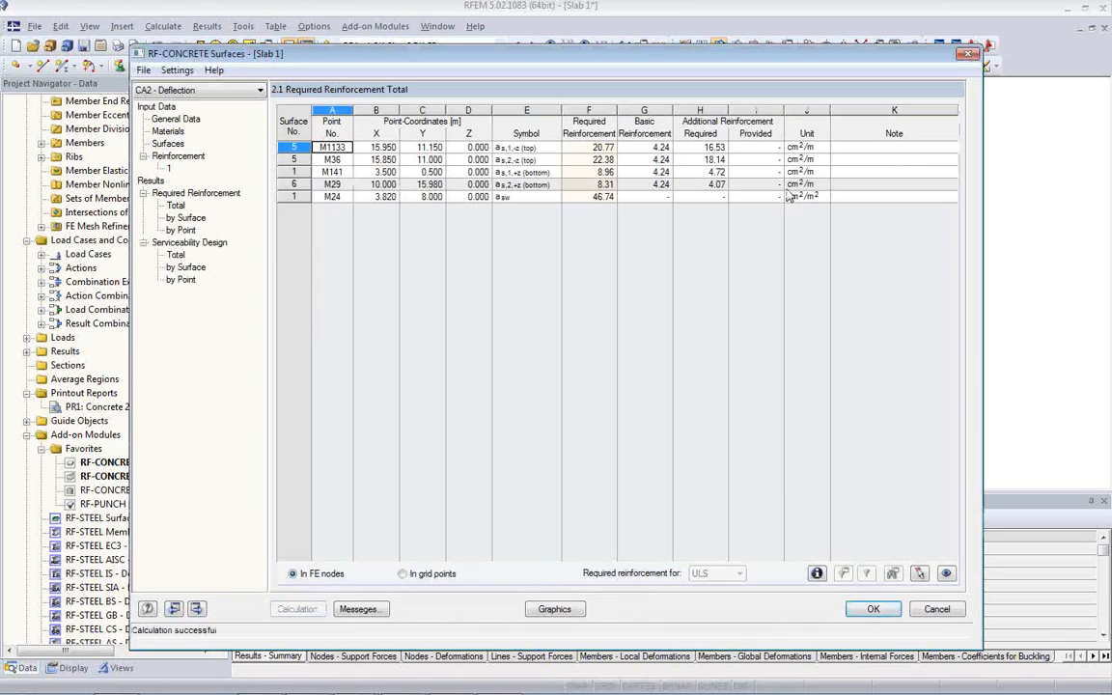
Examine the total serviceability design results, including the intermediate results for the concrete compressive stress on surface 5.
{"action": "left_click", "coordinate": [695, 150]}
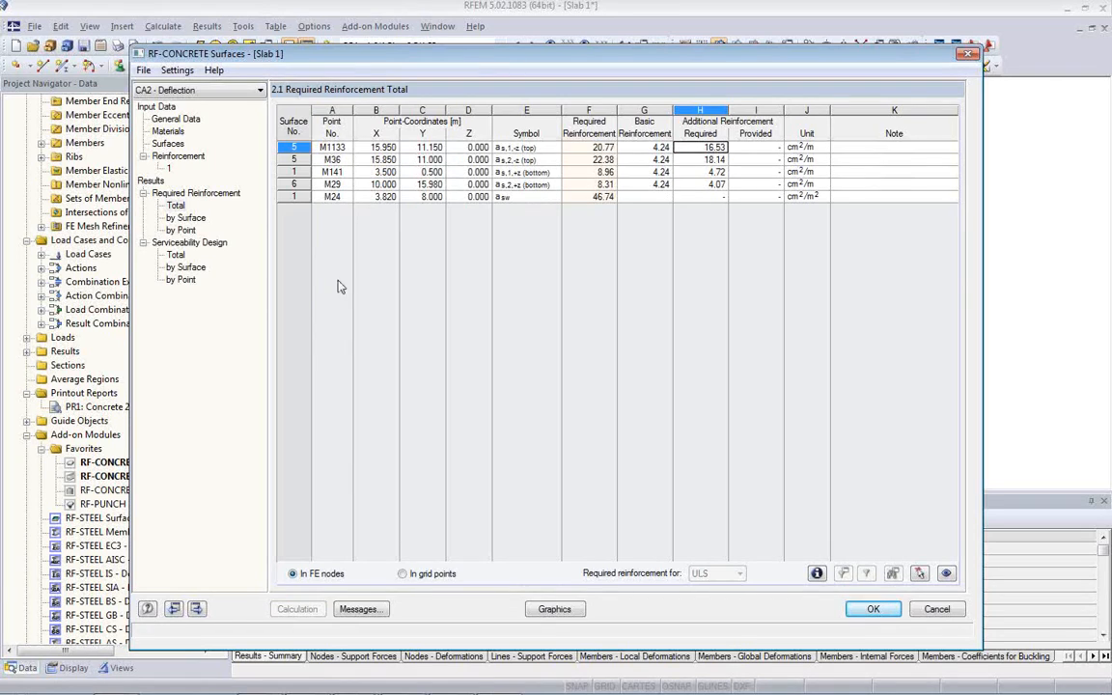
{"action": "left_click", "coordinate": [193, 239]}
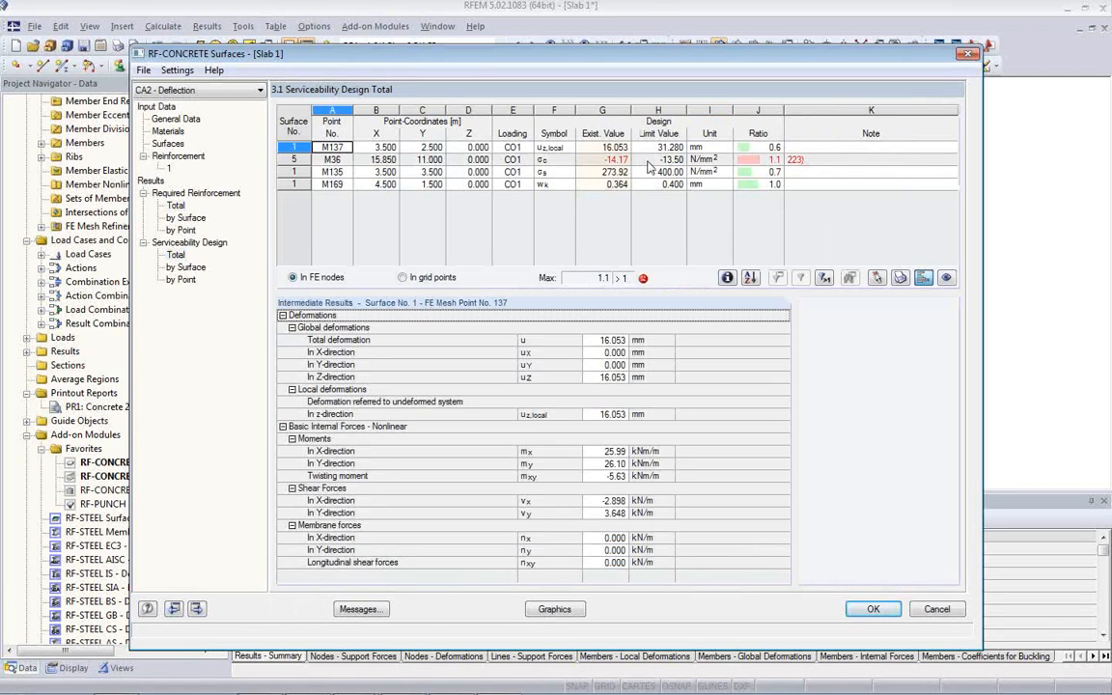
{"action": "left_click", "coordinate": [571, 162]}
{"action": "left_click_drag", "start_coordinate": [561, 55], "coordinate": [630, 180]}
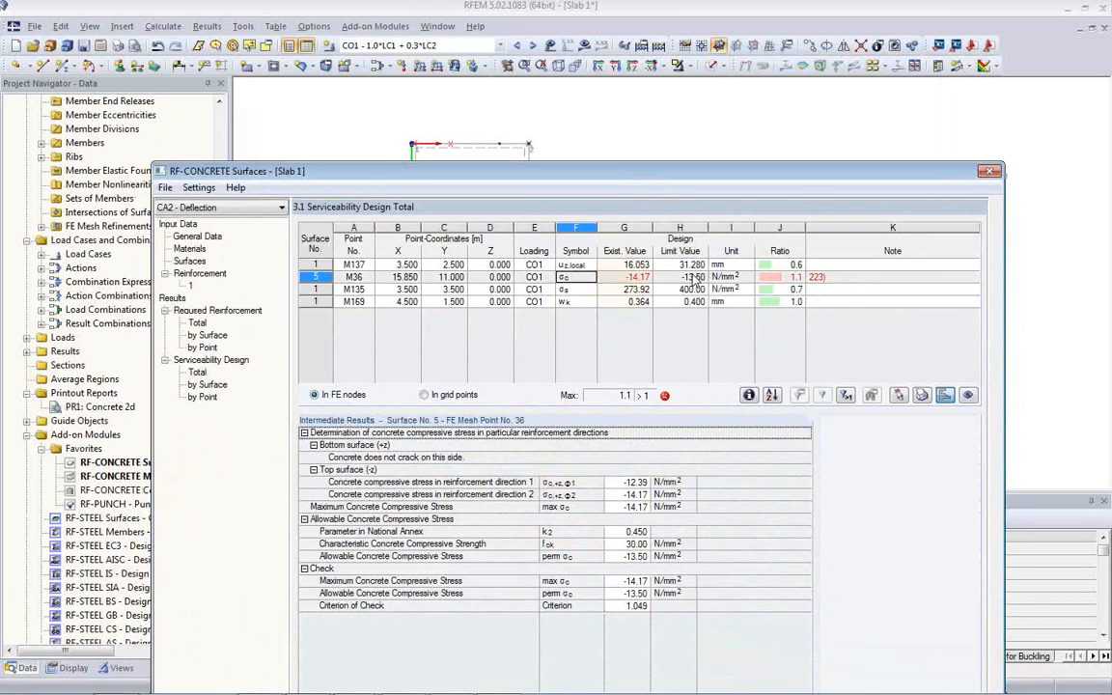
{"action": "left_click_drag", "start_coordinate": [630, 177], "coordinate": [617, 102]}
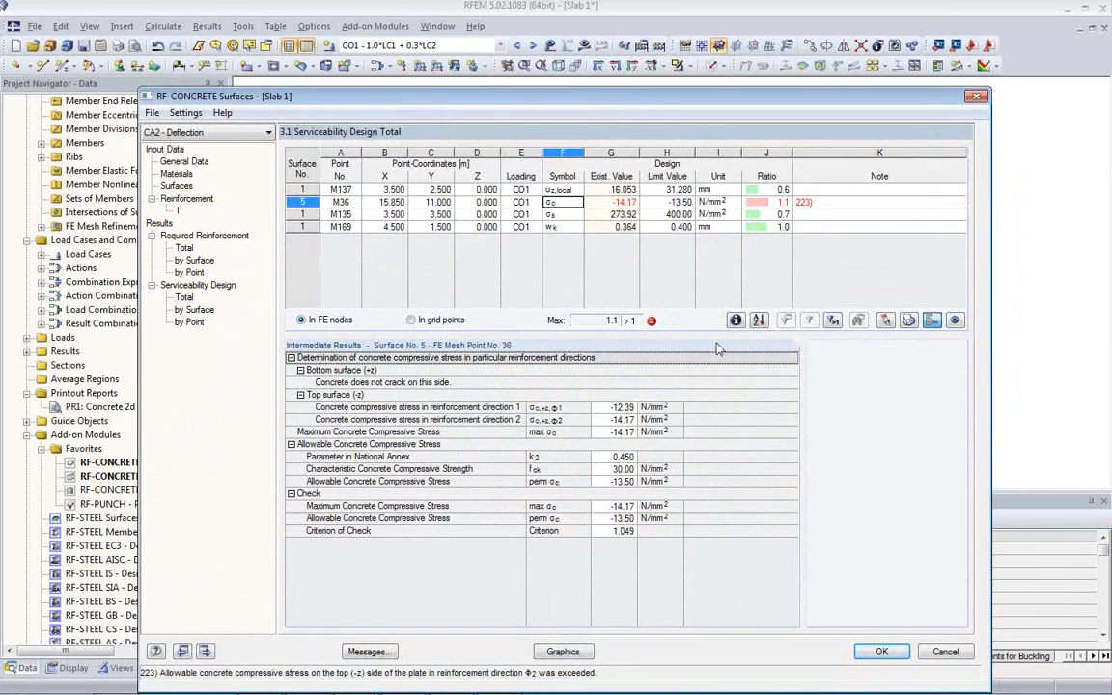
{"action": "mouse_move", "coordinate": [584, 102]}
{"action": "left_mouse_down"}
{"action": "mouse_move", "coordinate": [601, 374]}
{"action": "mouse_move", "coordinate": [579, 79]}
{"action": "mouse_move", "coordinate": [579, 102]}
{"action": "left_mouse_up"}
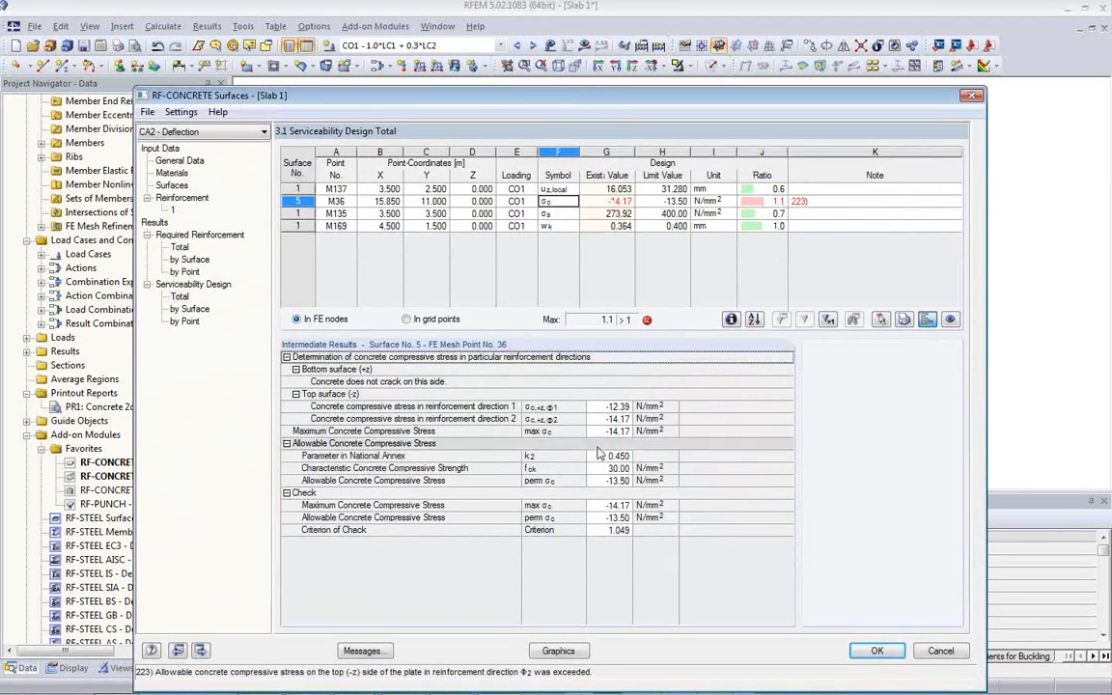
Display the total deformation u of design case CA2 graphically on the slab.
{"action": "left_click", "coordinate": [554, 652]}
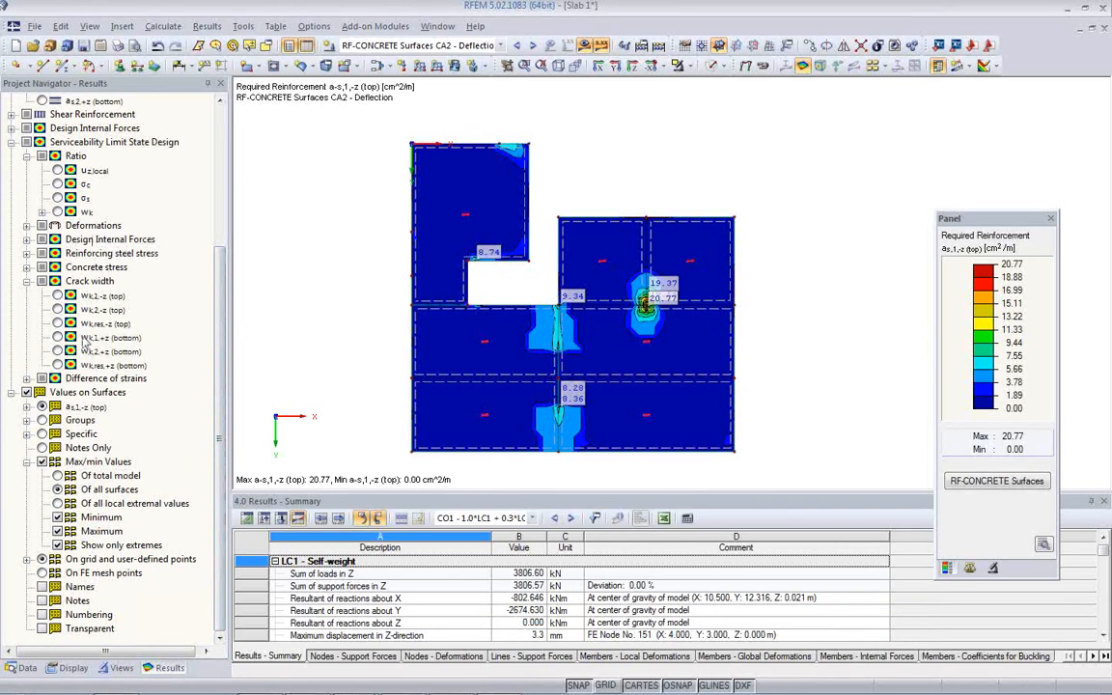
{"action": "left_click", "coordinate": [27, 225]}
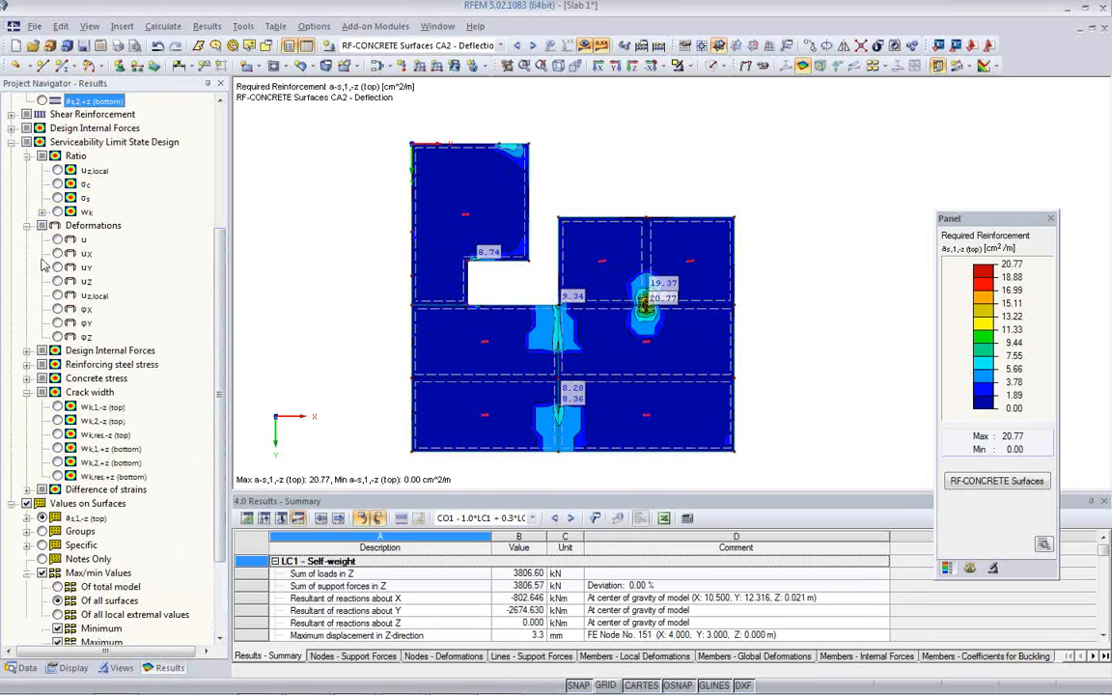
{"action": "left_click", "coordinate": [58, 240]}
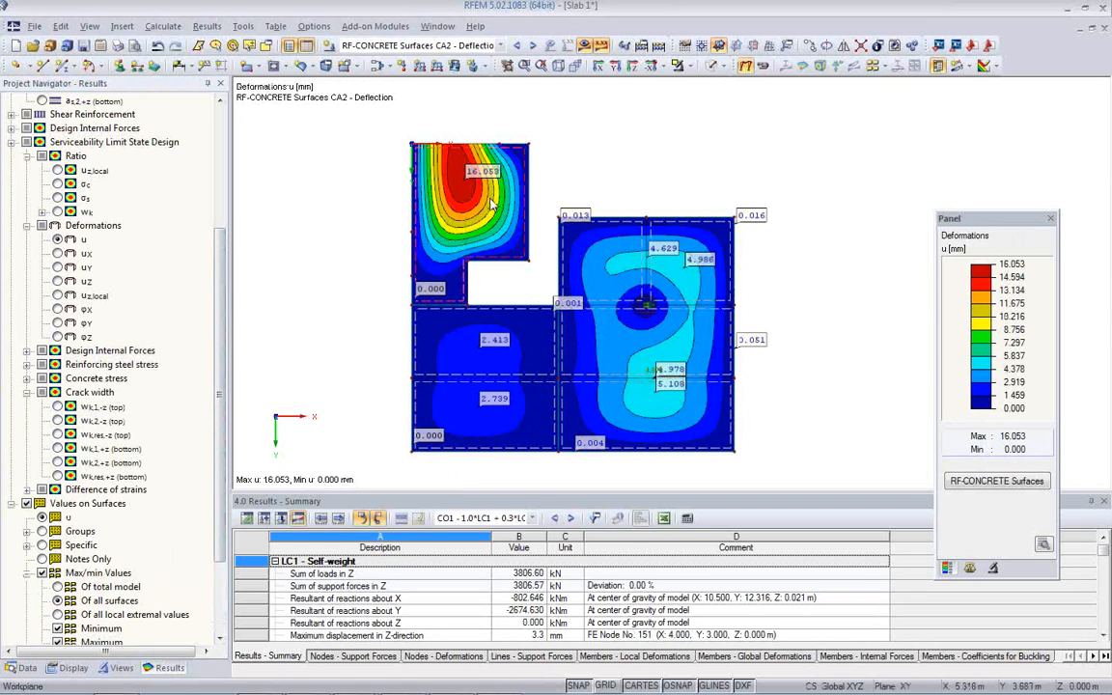
{"action": "middle_click_drag", "start_coordinate": [562, 202], "coordinate": [486, 204]}
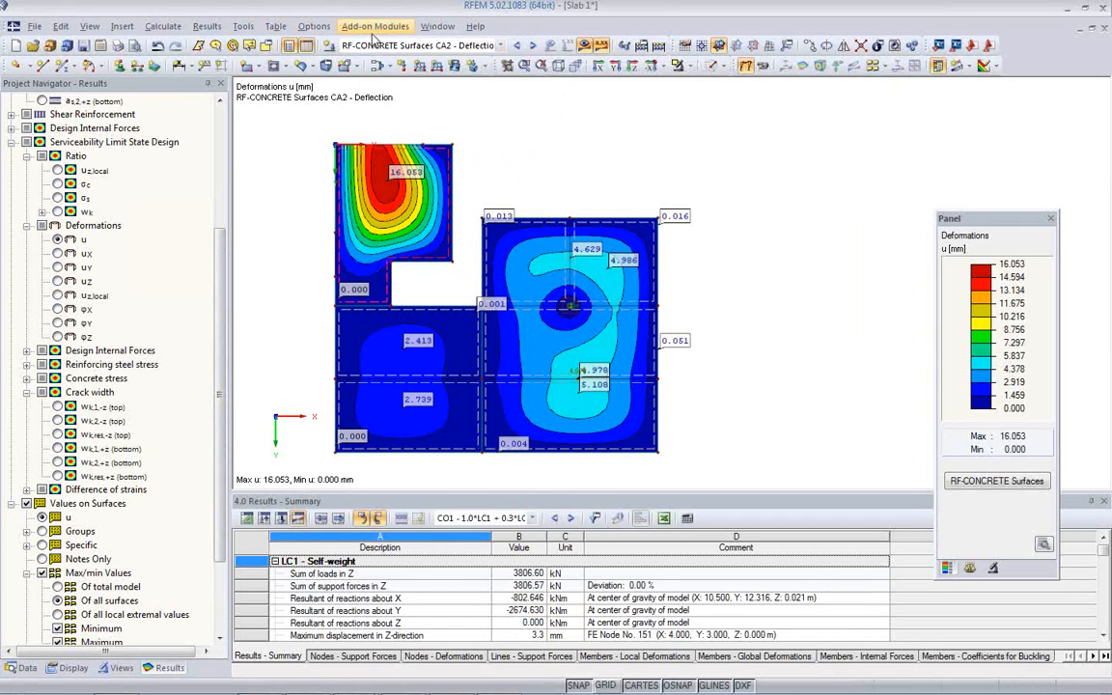
Compare the CA2 deformations with the global deformations of load combination CO1 in two vertically tiled model windows.
{"action": "left_click", "coordinate": [432, 29]}
{"action": "left_click", "coordinate": [446, 44]}
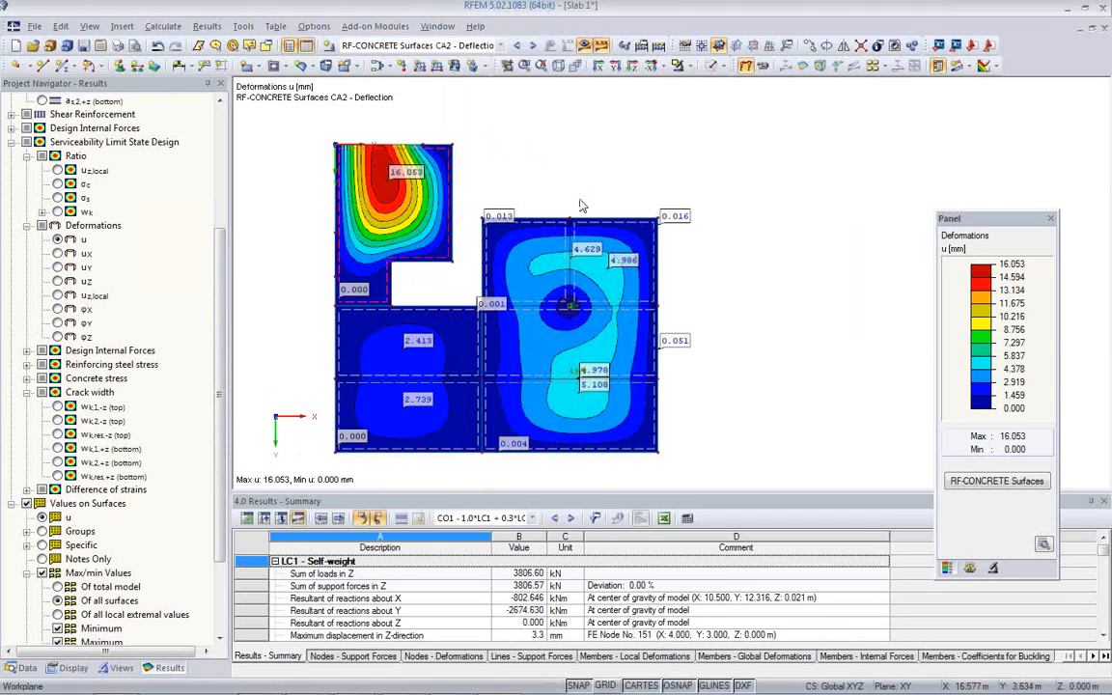
{"action": "left_click", "coordinate": [437, 26]}
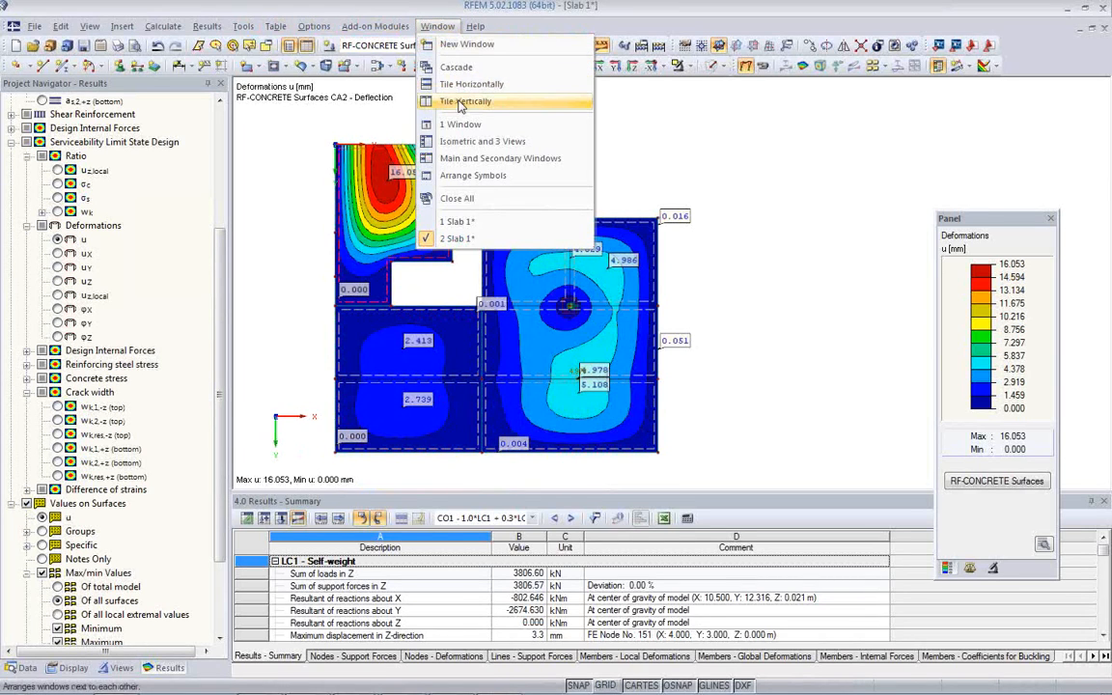
{"action": "left_click", "coordinate": [415, 97]}
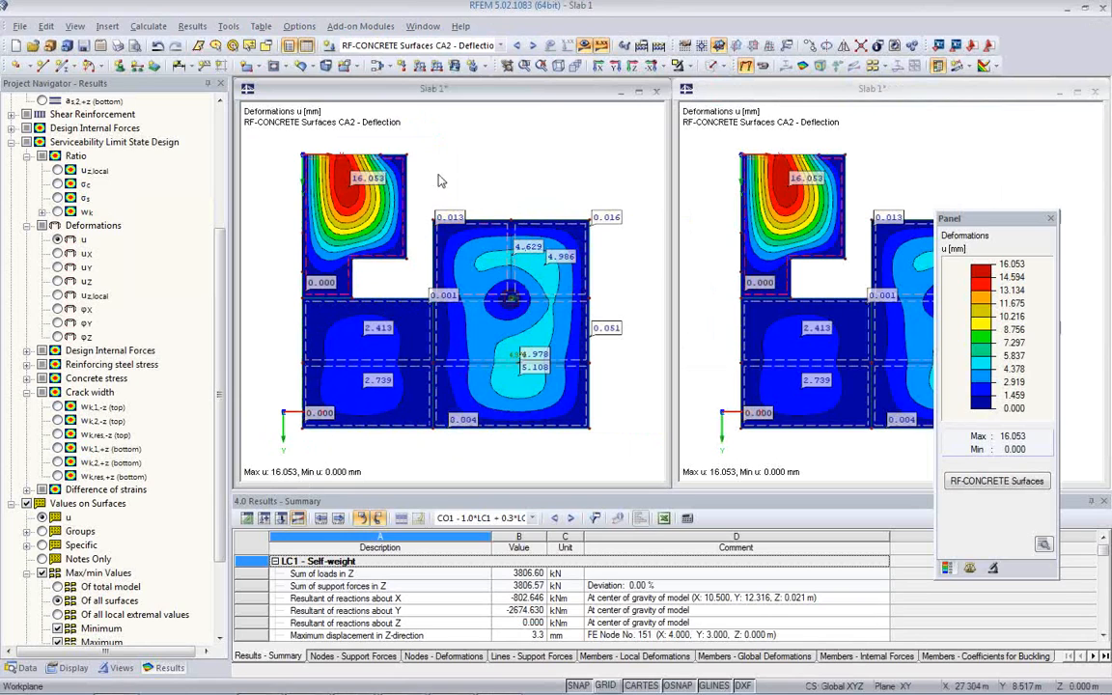
{"action": "left_click", "coordinate": [501, 46]}
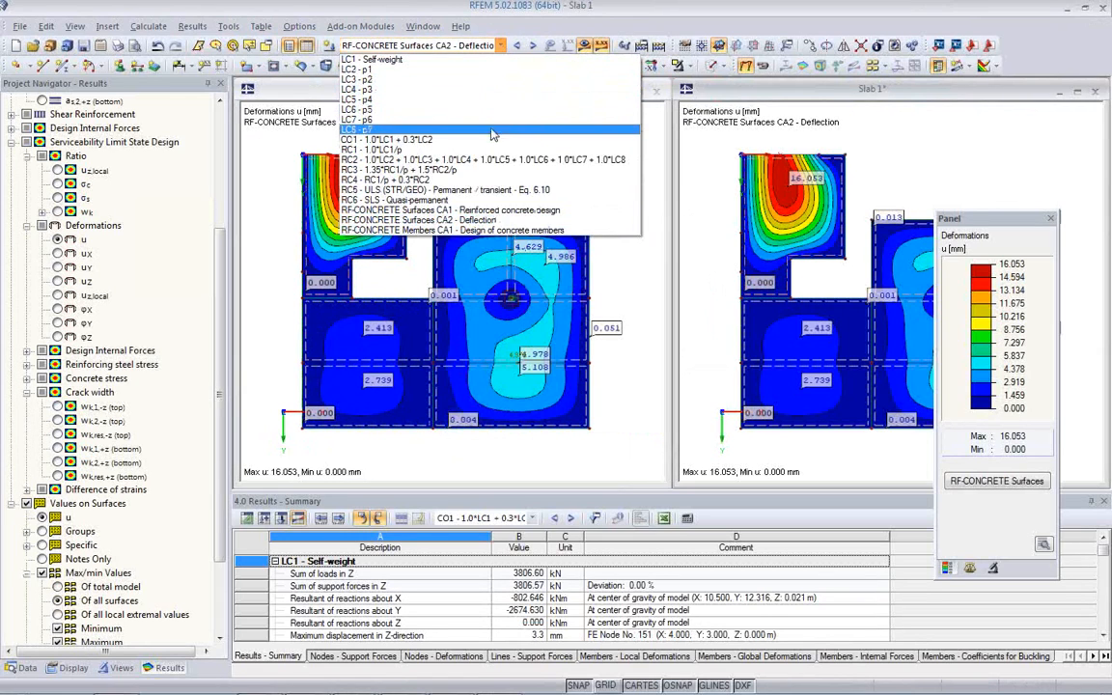
{"action": "left_click", "coordinate": [444, 139]}
{"action": "left_click", "coordinate": [731, 193]}
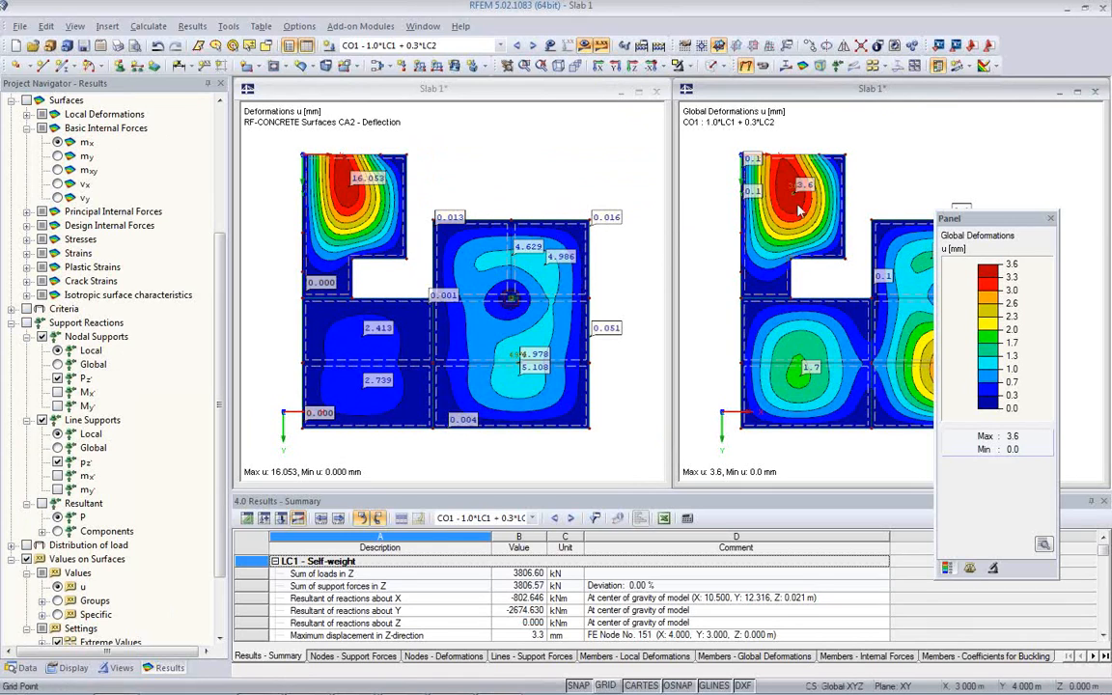
{"action": "left_click", "coordinate": [499, 184]}
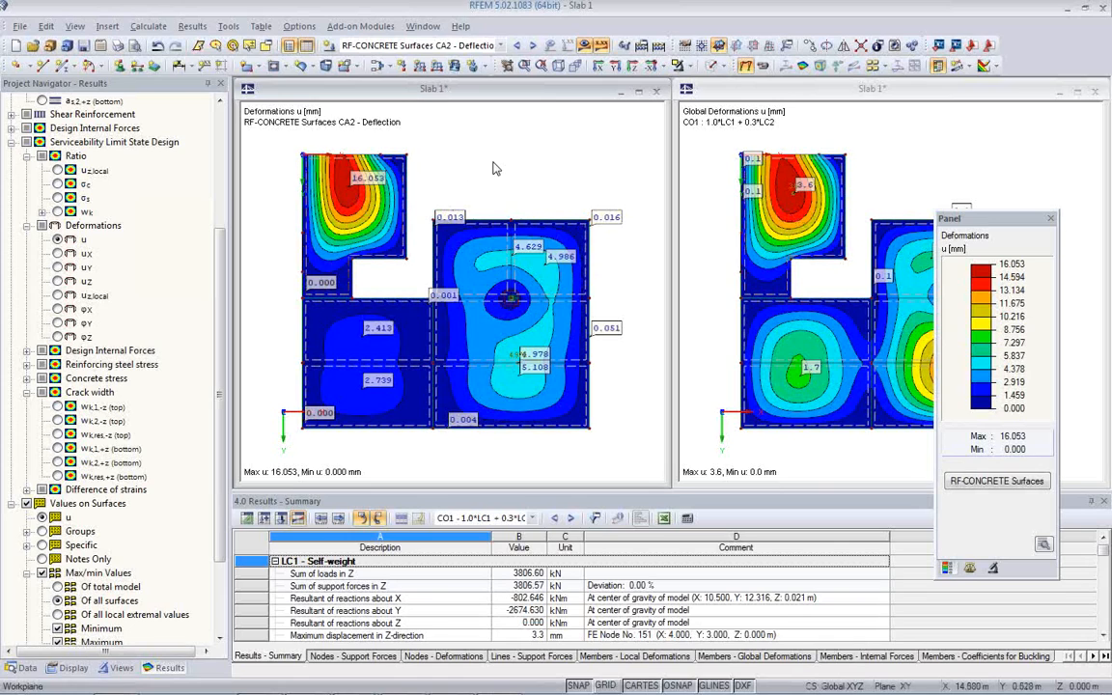
Close the CO1 comparison window, maximize the remaining model window and hide the results.
{"action": "left_click", "coordinate": [1094, 92]}
{"action": "left_click", "coordinate": [579, 91]}
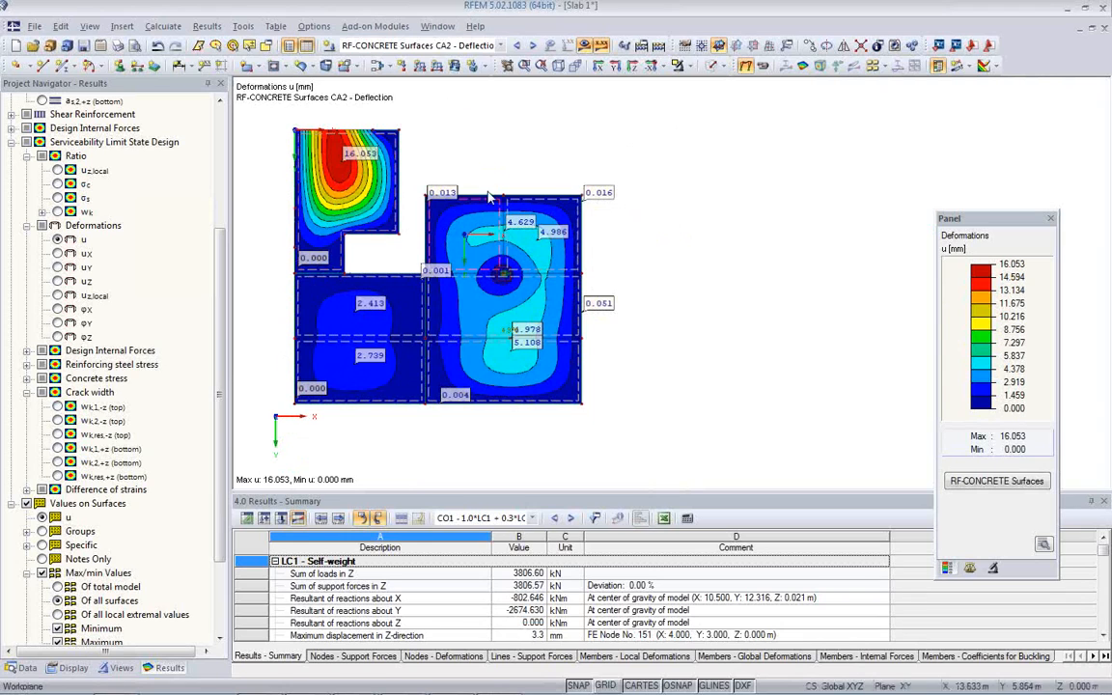
{"action": "middle_click_drag", "start_coordinate": [541, 380], "coordinate": [641, 390]}
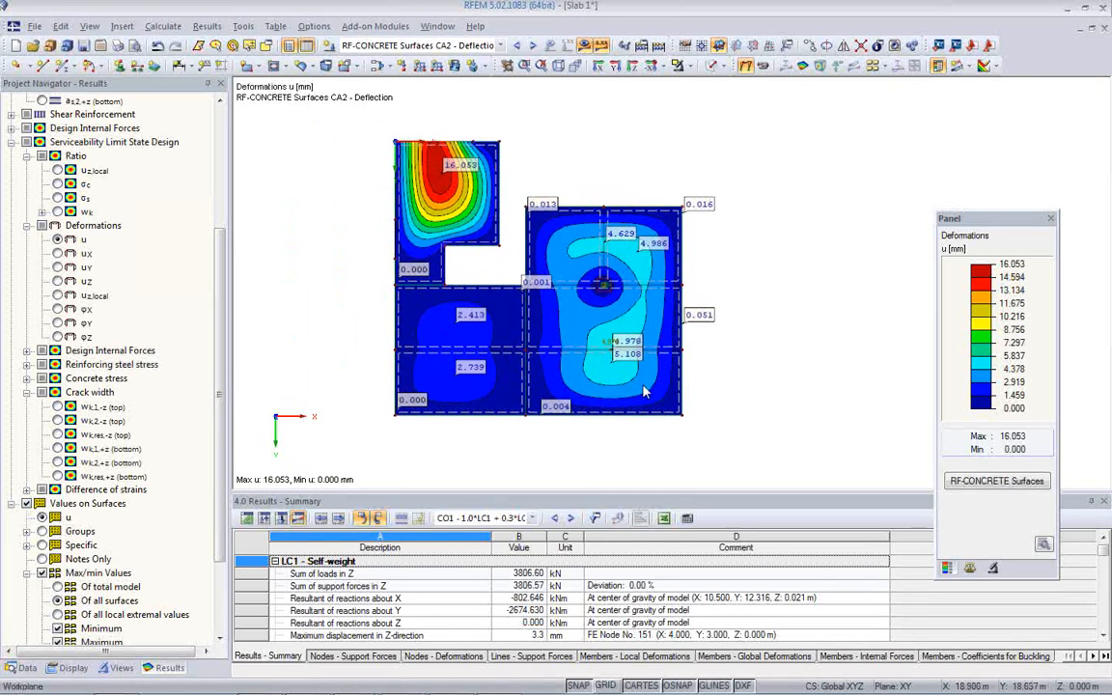
{"action": "scroll", "coordinate": [639, 387], "scroll_direction": "up", "scroll_amount": 1}
{"action": "left_click", "coordinate": [585, 48]}
Open the RF-PUNCH module for the column node and select result combination RC5 for the punching shear design.
{"action": "middle_click_drag", "start_coordinate": [583, 296], "coordinate": [514, 166], "text": "ctrl"}
{"action": "scroll", "coordinate": [604, 313], "scroll_direction": "up", "scroll_amount": 5}
{"action": "middle_click_drag", "start_coordinate": [588, 272], "coordinate": [639, 309]}
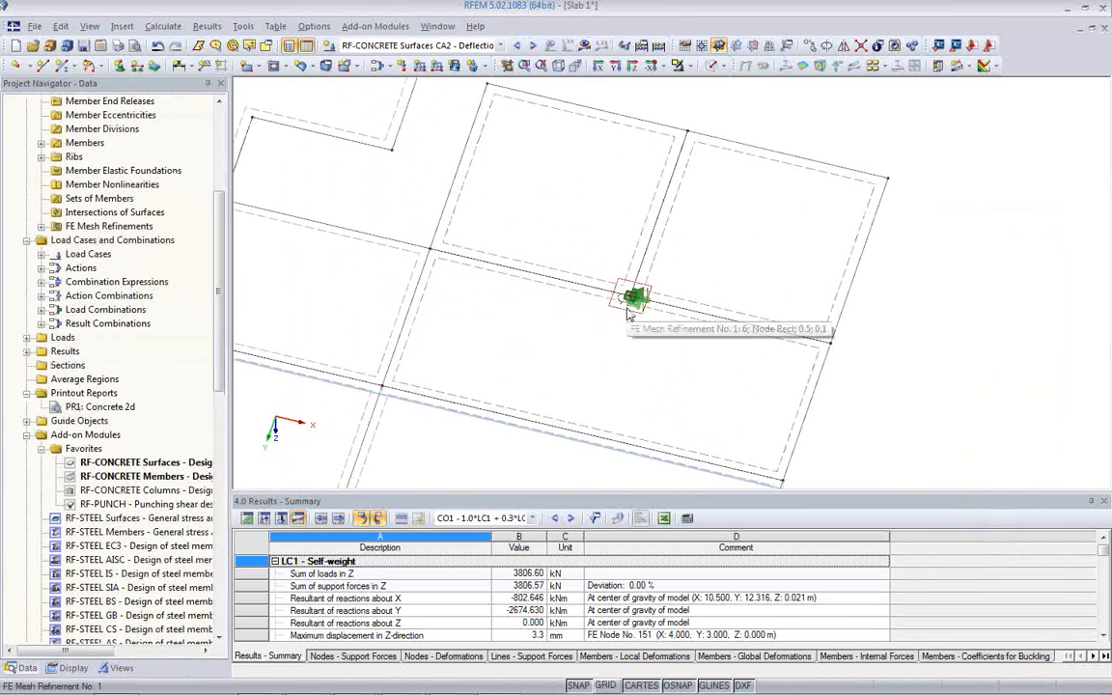
{"action": "scroll", "coordinate": [225, 442], "scroll_direction": "down", "scroll_amount": 5}
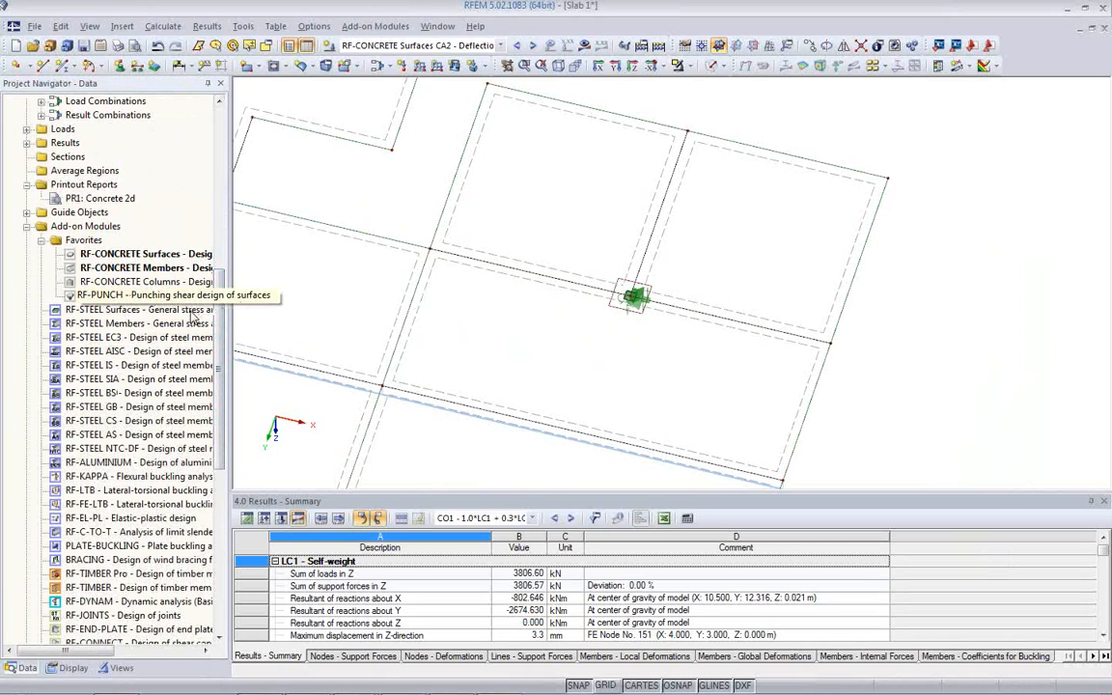
{"action": "double_click", "coordinate": [140, 296]}
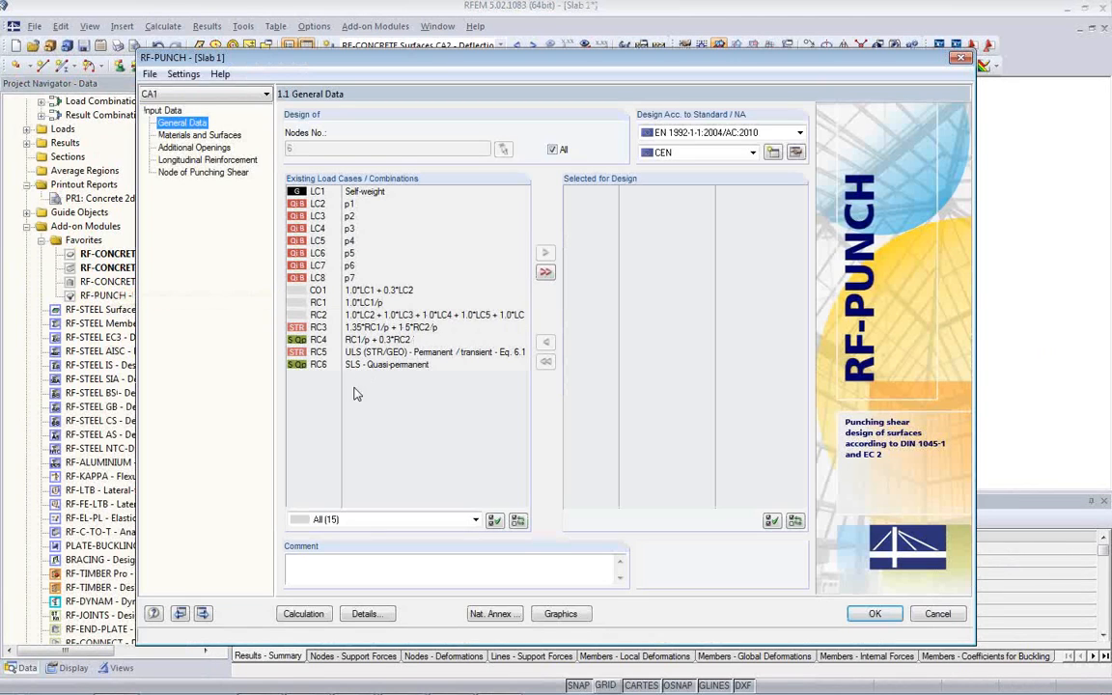
{"action": "double_click", "coordinate": [386, 352]}
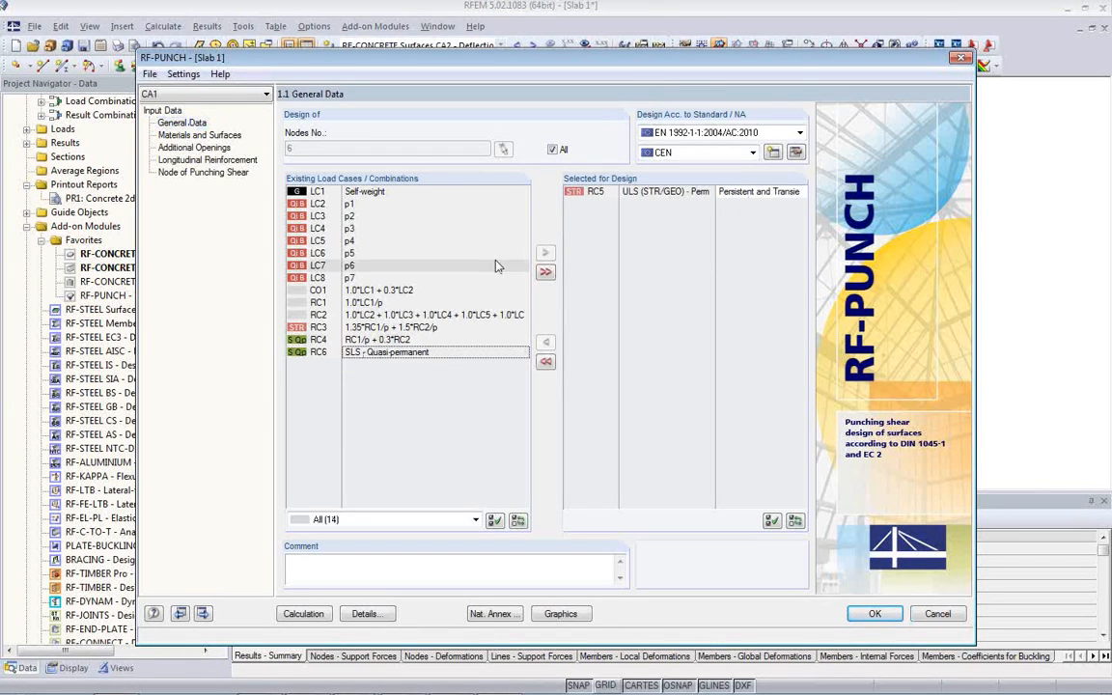
Review the punching design's materials and surfaces, additional openings, longitudinal reinforcement and the settings of punching node 6.
{"action": "left_click", "coordinate": [220, 138]}
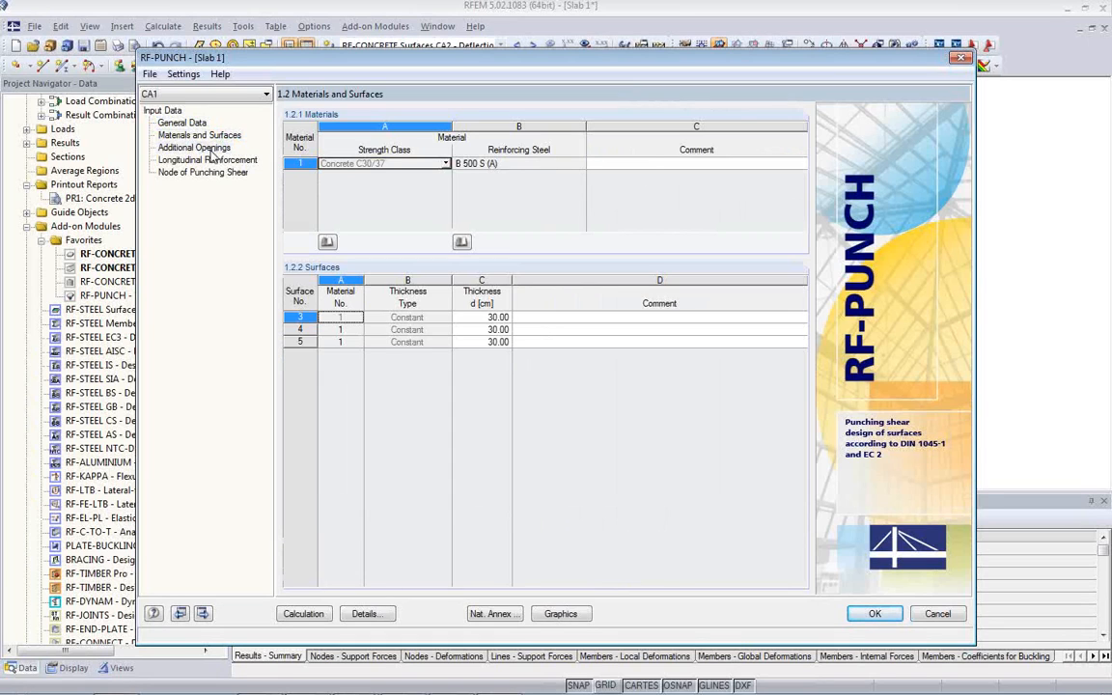
{"action": "left_click", "coordinate": [203, 147]}
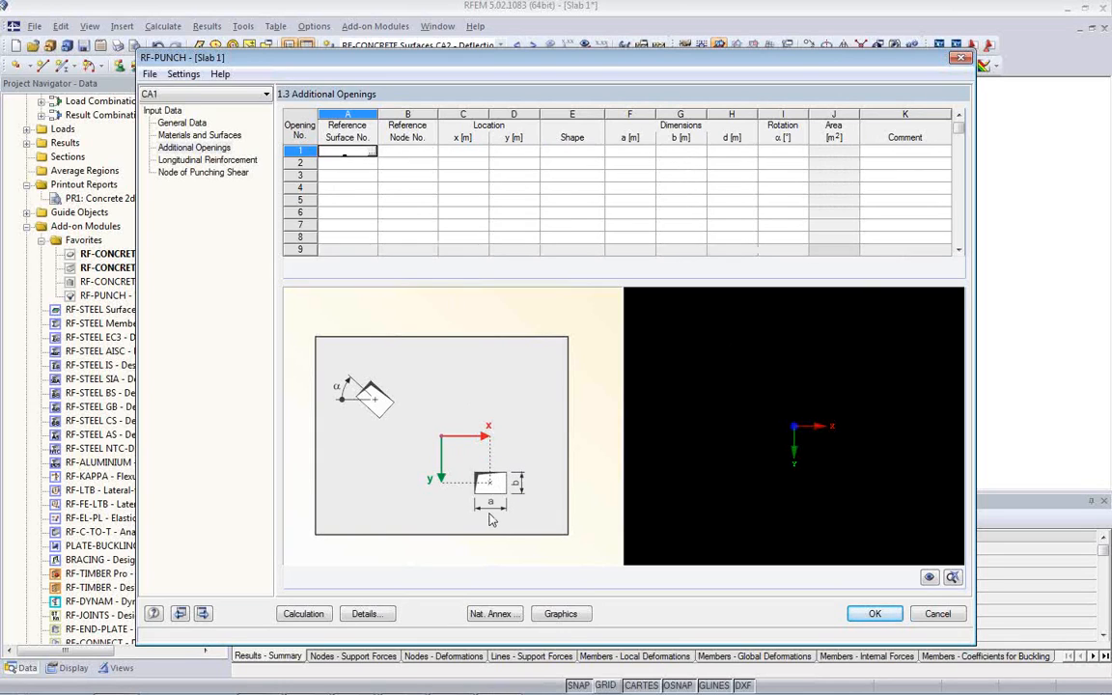
{"action": "left_click", "coordinate": [226, 161]}
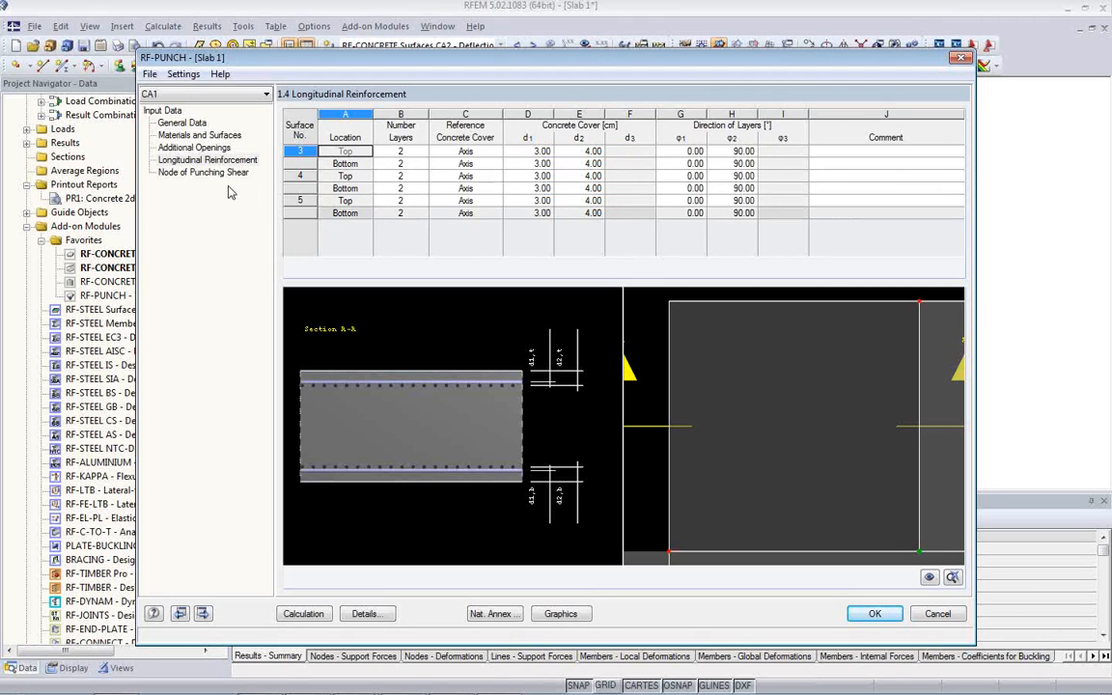
{"action": "left_click", "coordinate": [208, 171]}
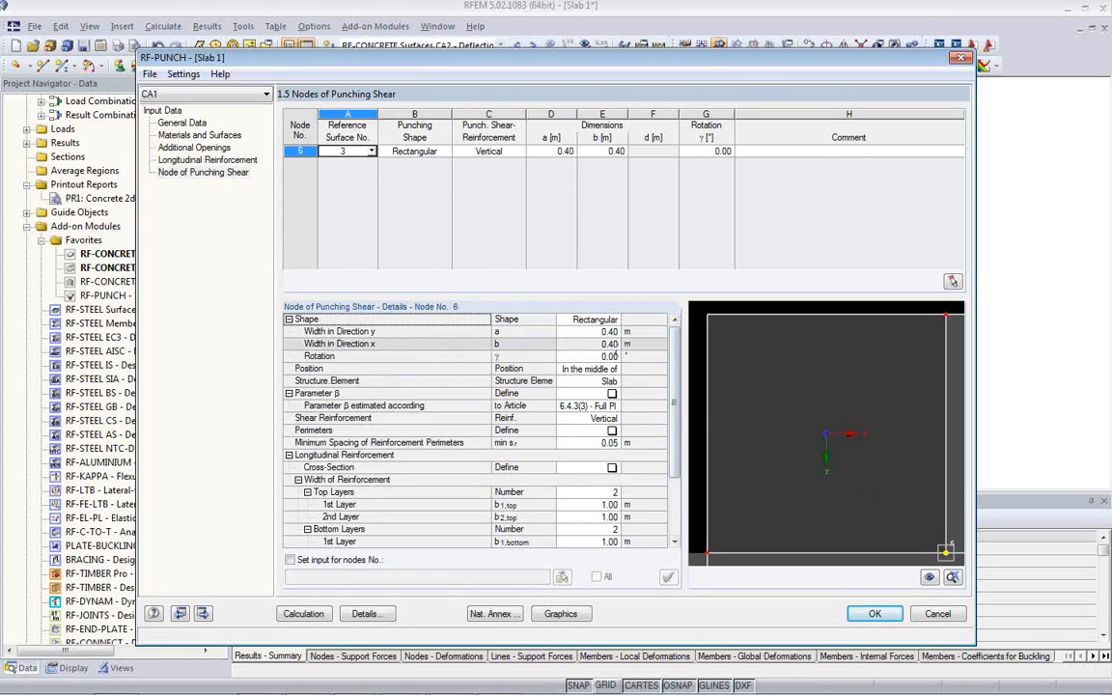
{"action": "left_click", "coordinate": [182, 122]}
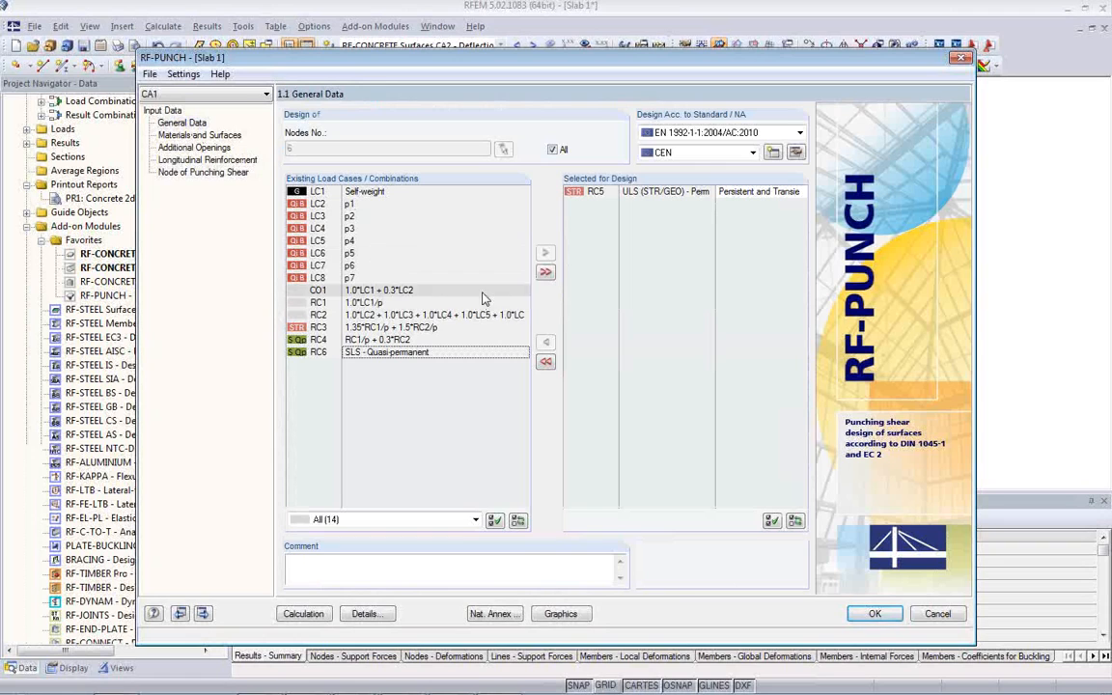
{"action": "left_click", "coordinate": [193, 135]}
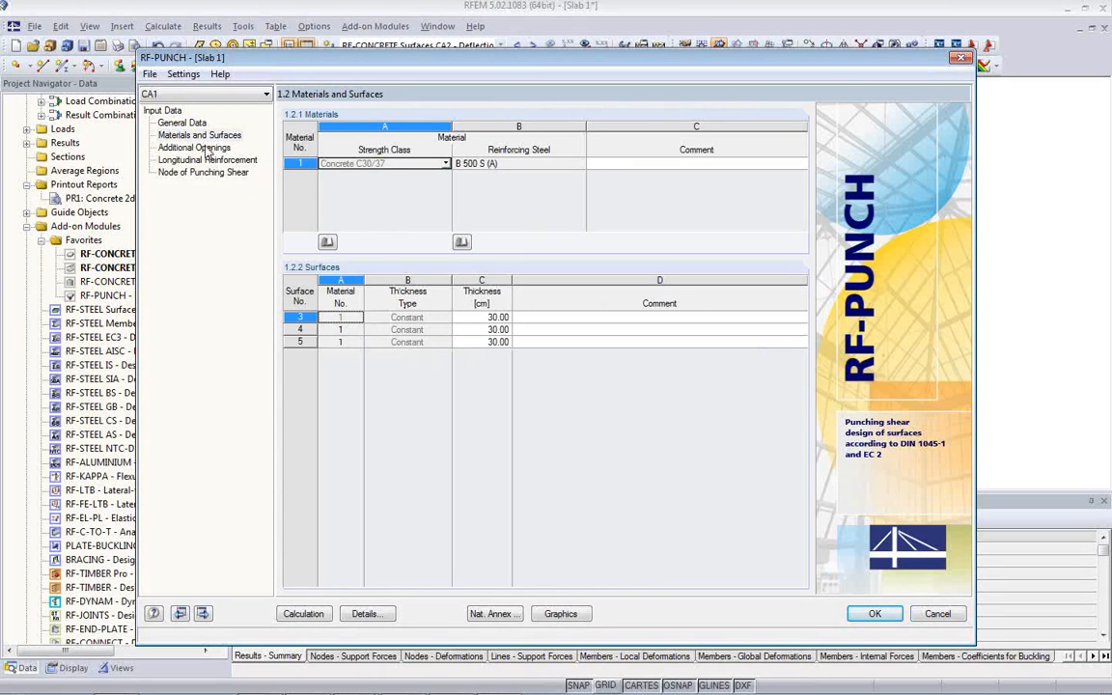
{"action": "left_click", "coordinate": [191, 172]}
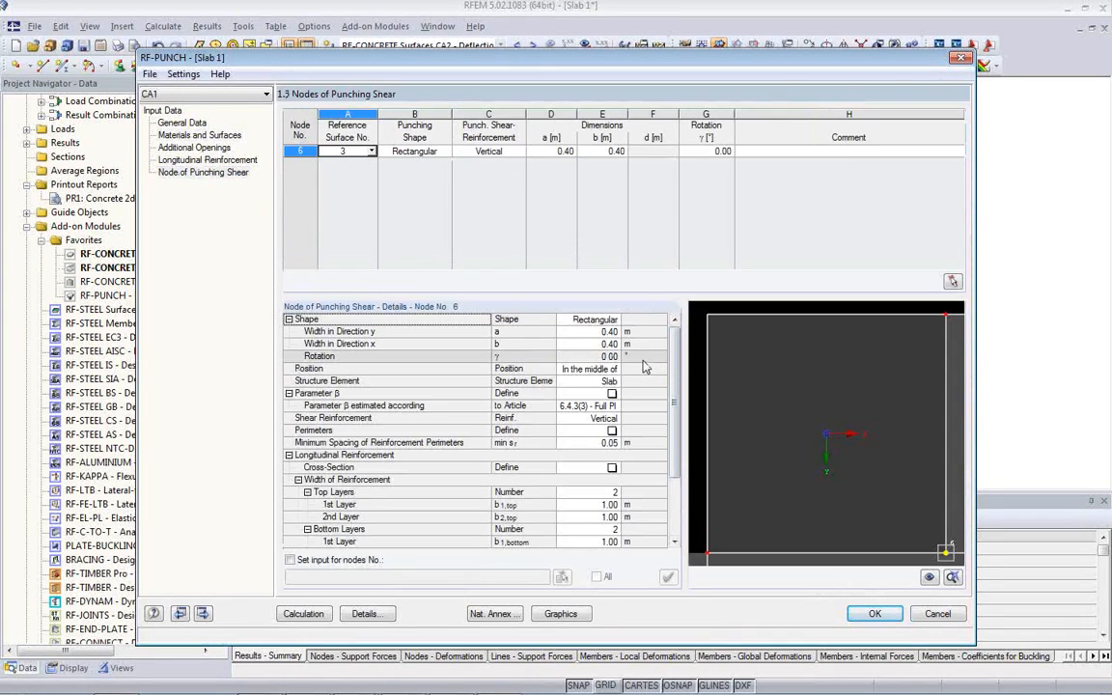
Set the column widths at punching node 6 to 0.50 m in both the y and x directions.
{"action": "left_click", "coordinate": [584, 332]}
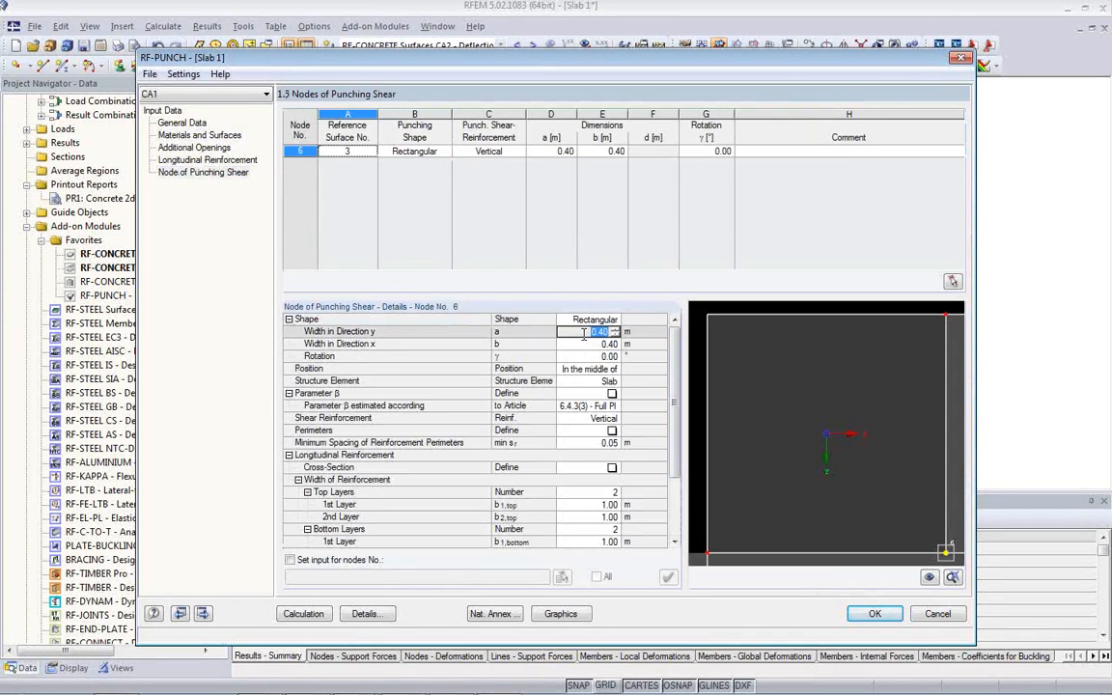
{"action": "type", "text": "0.5"}
{"action": "left_click", "coordinate": [563, 343]}
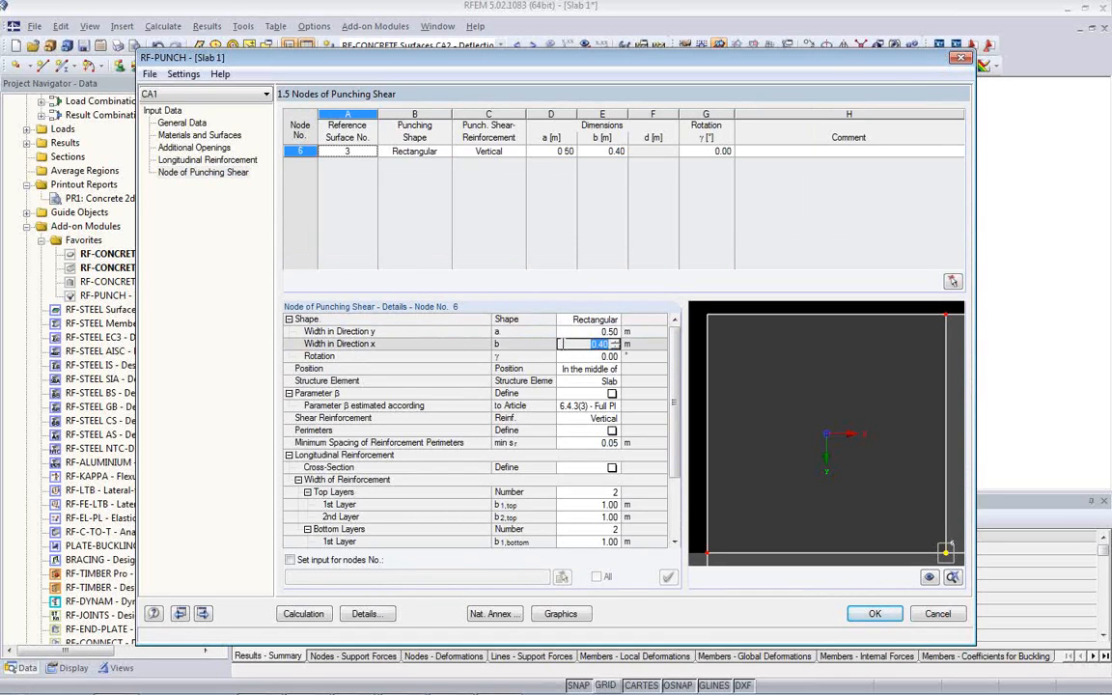
{"action": "type", "text": "0.5"}
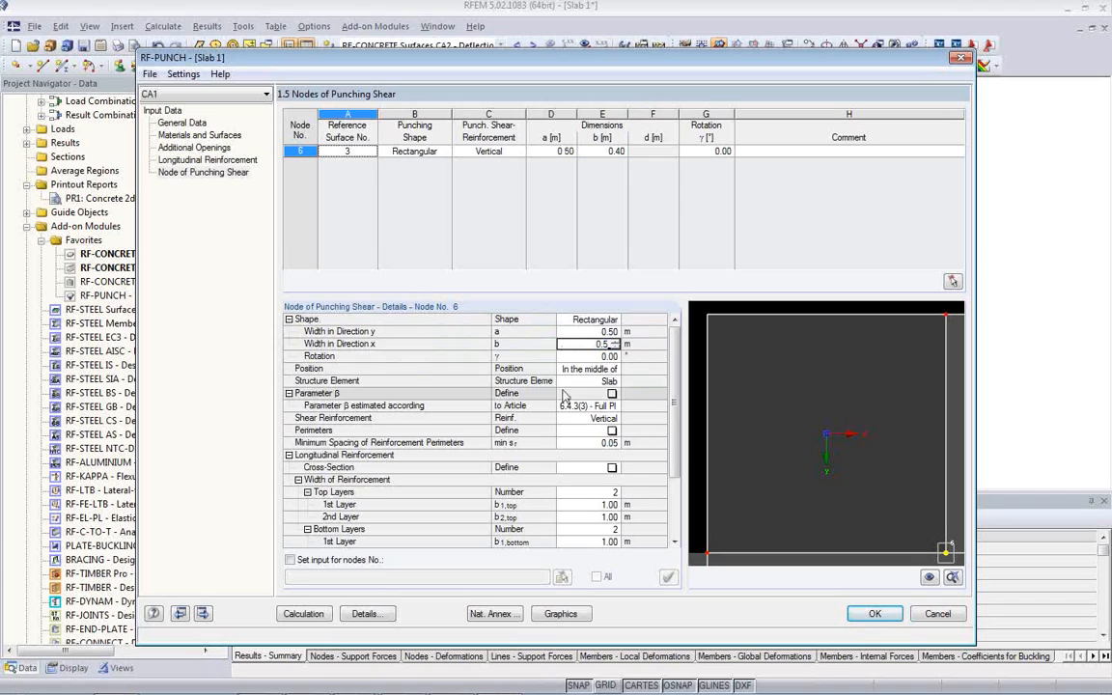
{"action": "key", "text": "Return"}
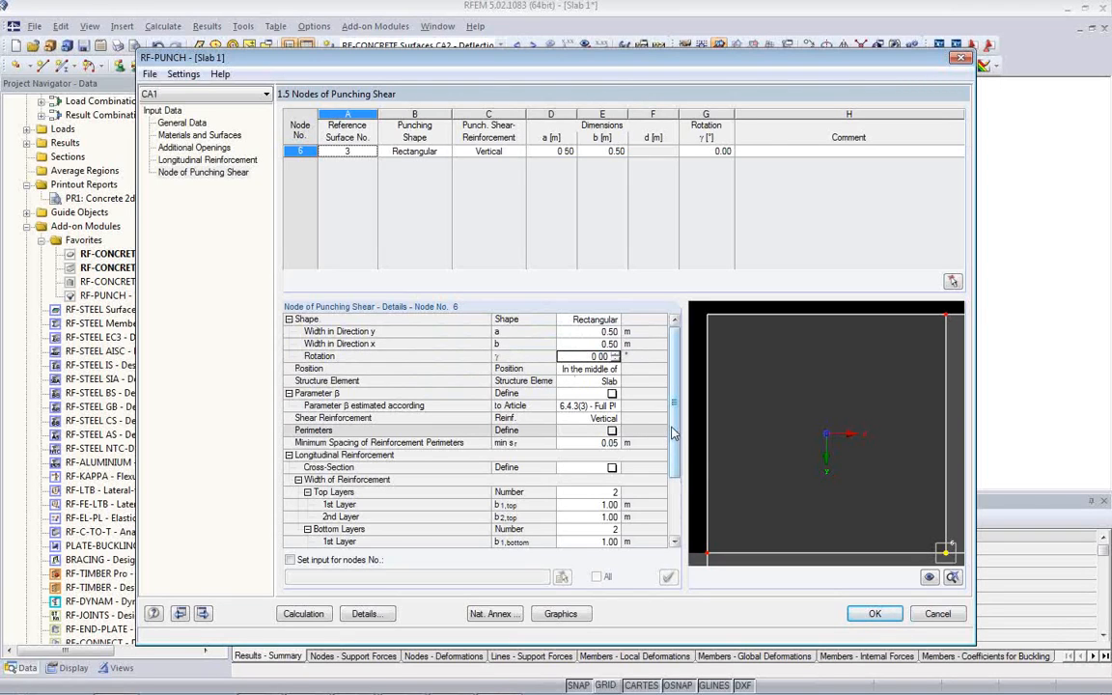
Check node 6's position, parameter β, reinforcement and punching load settings, and run the punching shear calculation.
{"action": "scroll", "coordinate": [676, 446], "scroll_direction": "down", "scroll_amount": 2}
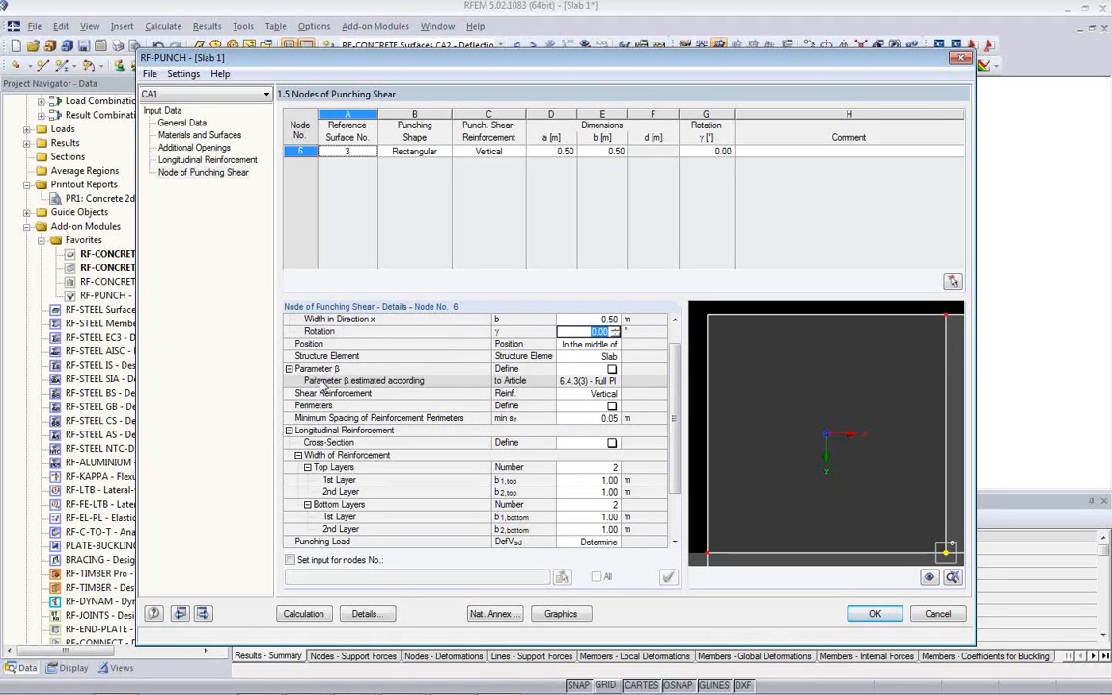
{"action": "left_click", "coordinate": [604, 345]}
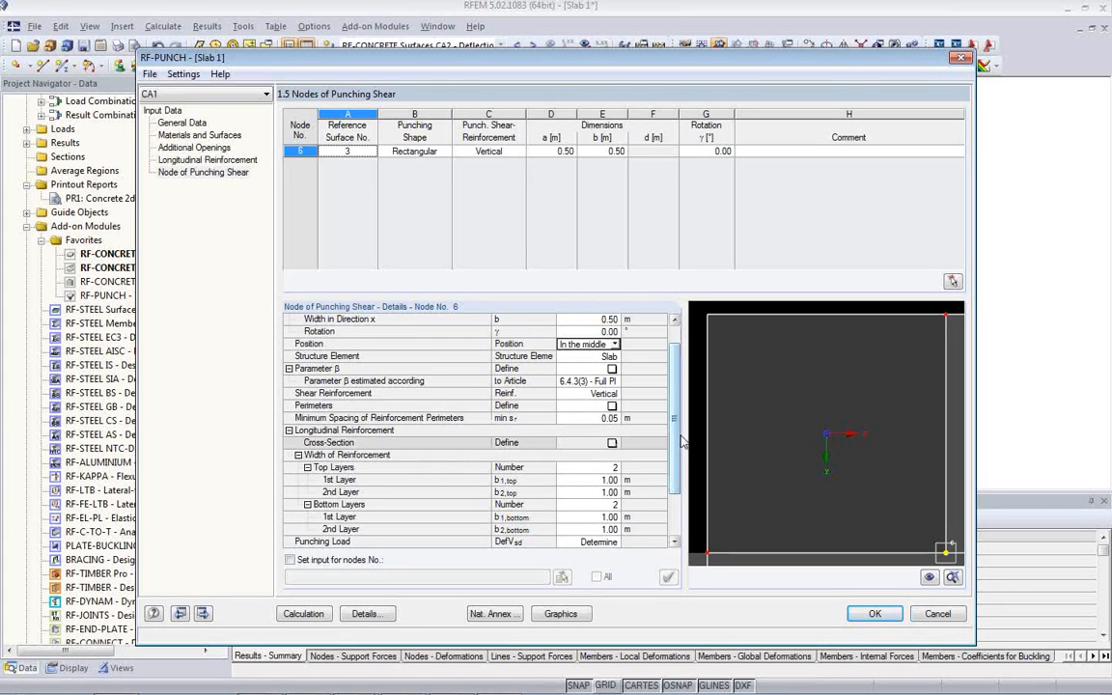
{"action": "left_click_drag", "start_coordinate": [681, 441], "coordinate": [681, 467]}
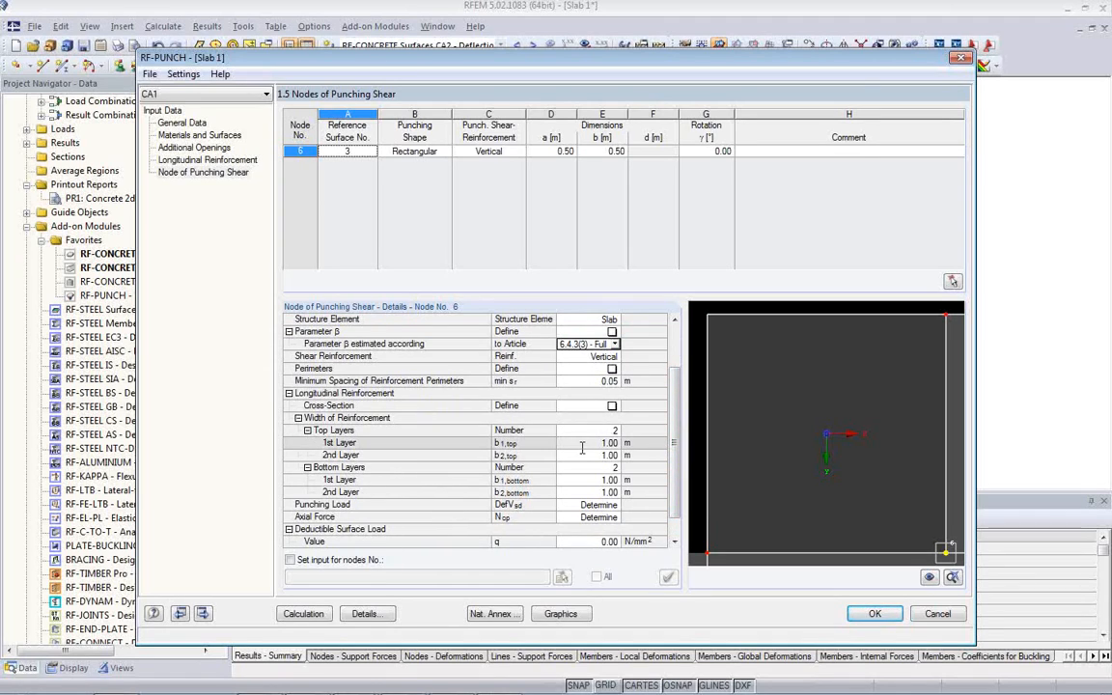
{"action": "scroll", "coordinate": [676, 515], "scroll_direction": "down", "scroll_amount": 1}
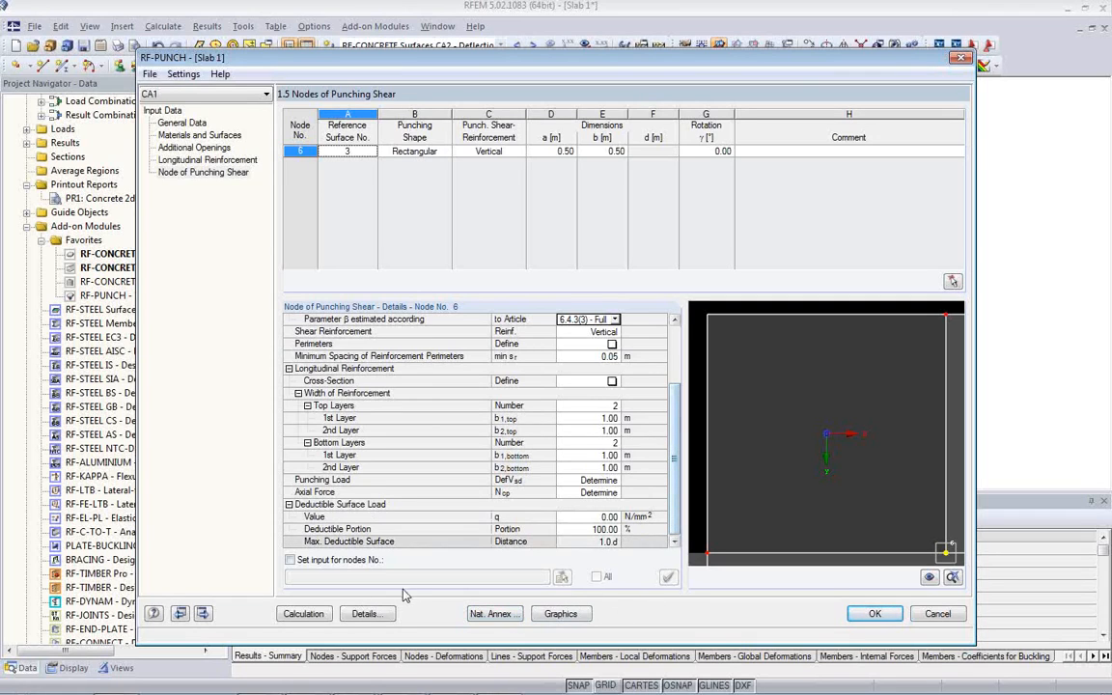
{"action": "left_click", "coordinate": [303, 613]}
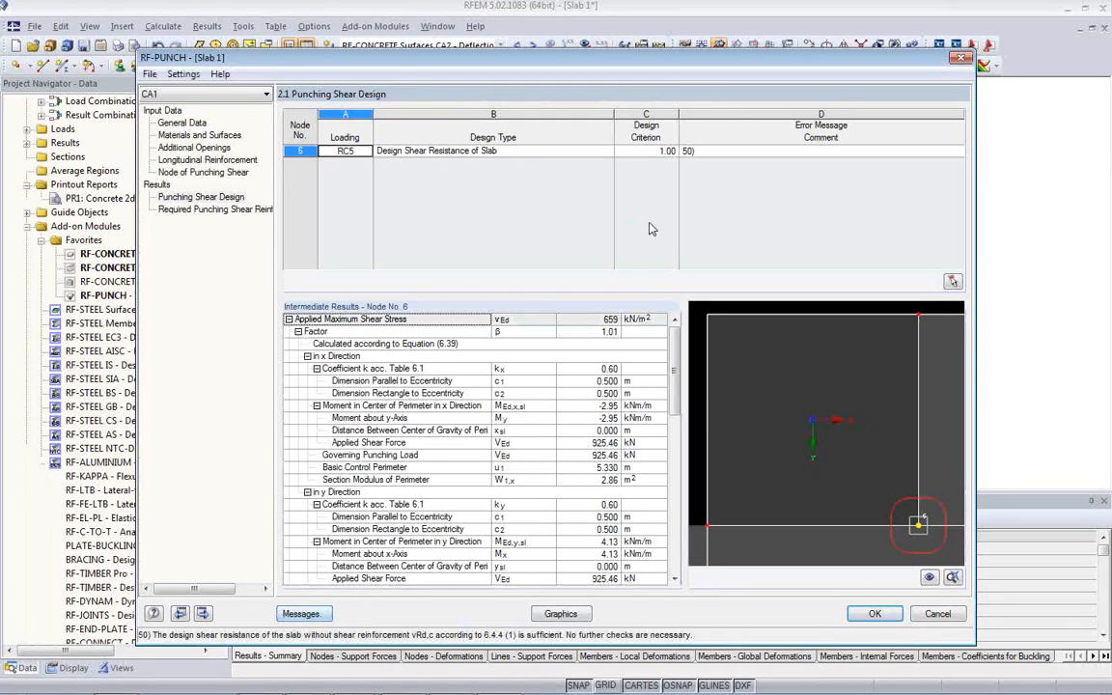
Examine node 6's intermediate results for applied shear stress, factor β, control perimeter, shear resistance without punching reinforcement and the final design check.
{"action": "left_click", "coordinate": [655, 155]}
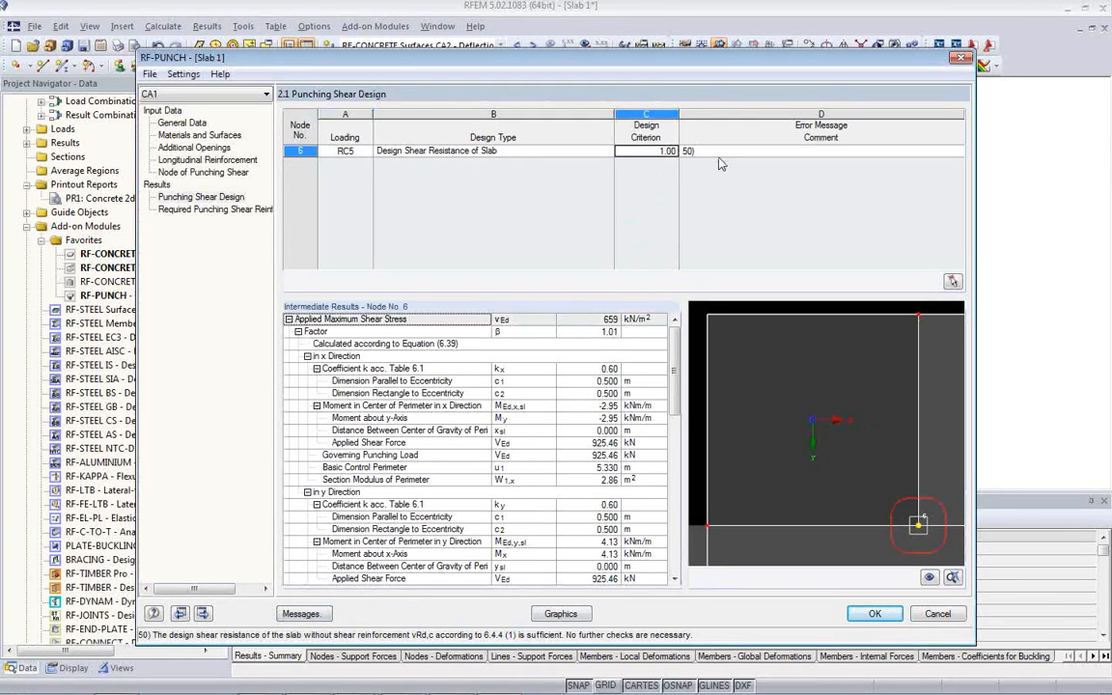
{"action": "scroll", "coordinate": [678, 548], "scroll_direction": "down", "scroll_amount": 10}
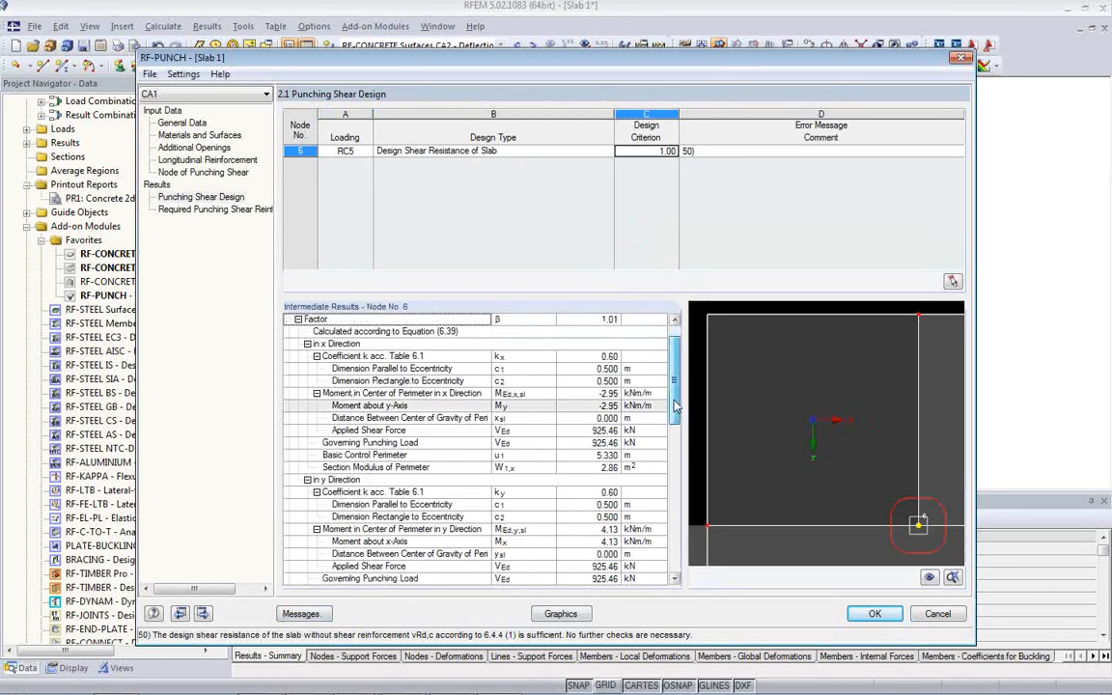
{"action": "scroll", "coordinate": [434, 444], "scroll_direction": "up", "scroll_amount": 2}
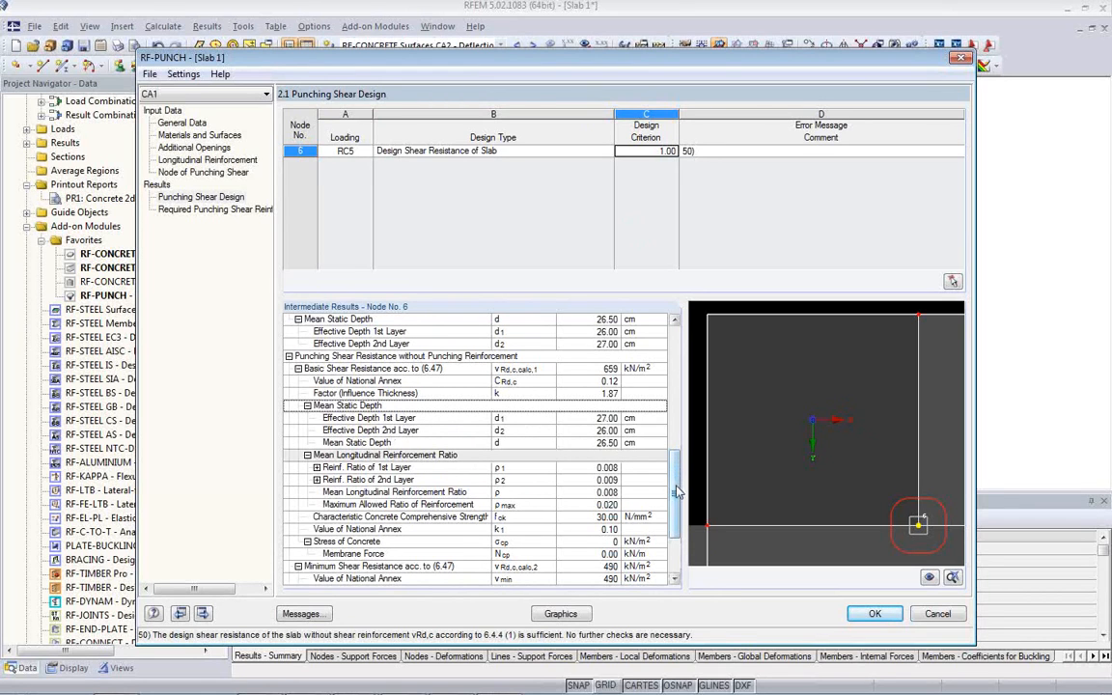
{"action": "left_click_drag", "start_coordinate": [676, 494], "coordinate": [697, 346]}
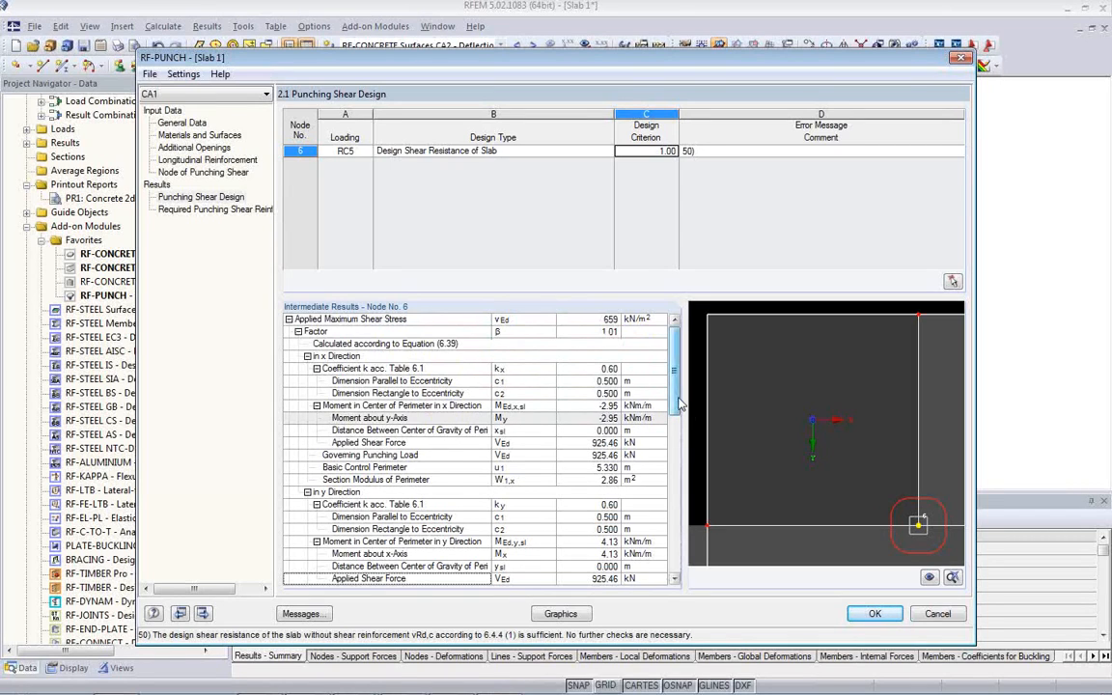
{"action": "scroll", "coordinate": [678, 409], "scroll_direction": "down", "scroll_amount": 1}
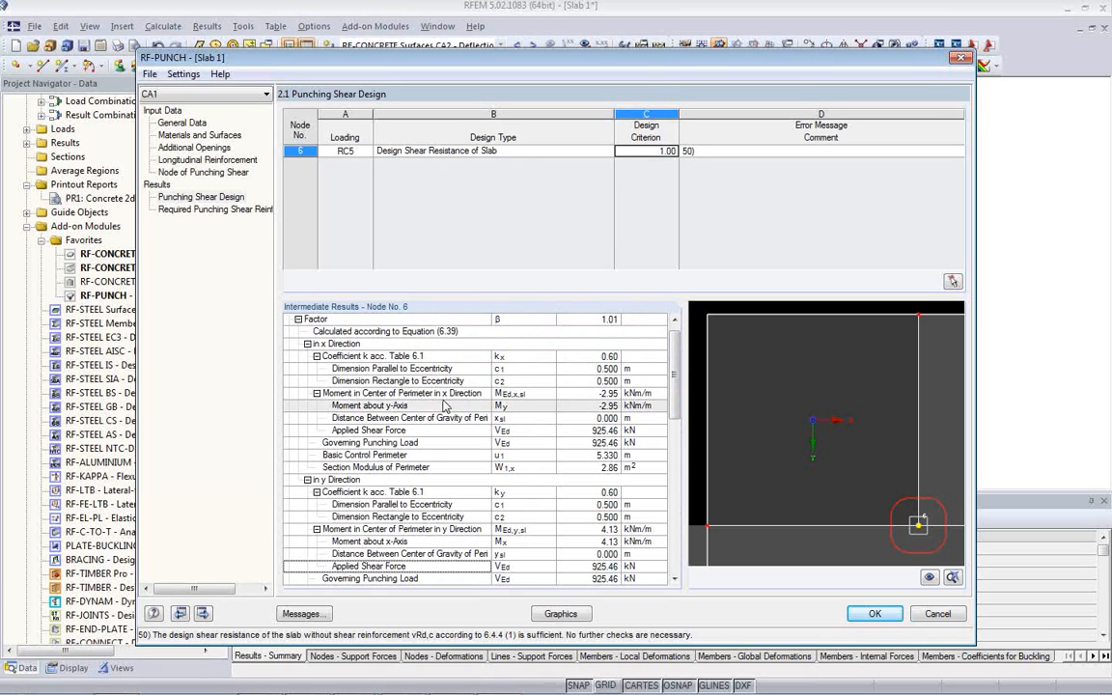
{"action": "left_click_drag", "start_coordinate": [672, 409], "coordinate": [672, 423]}
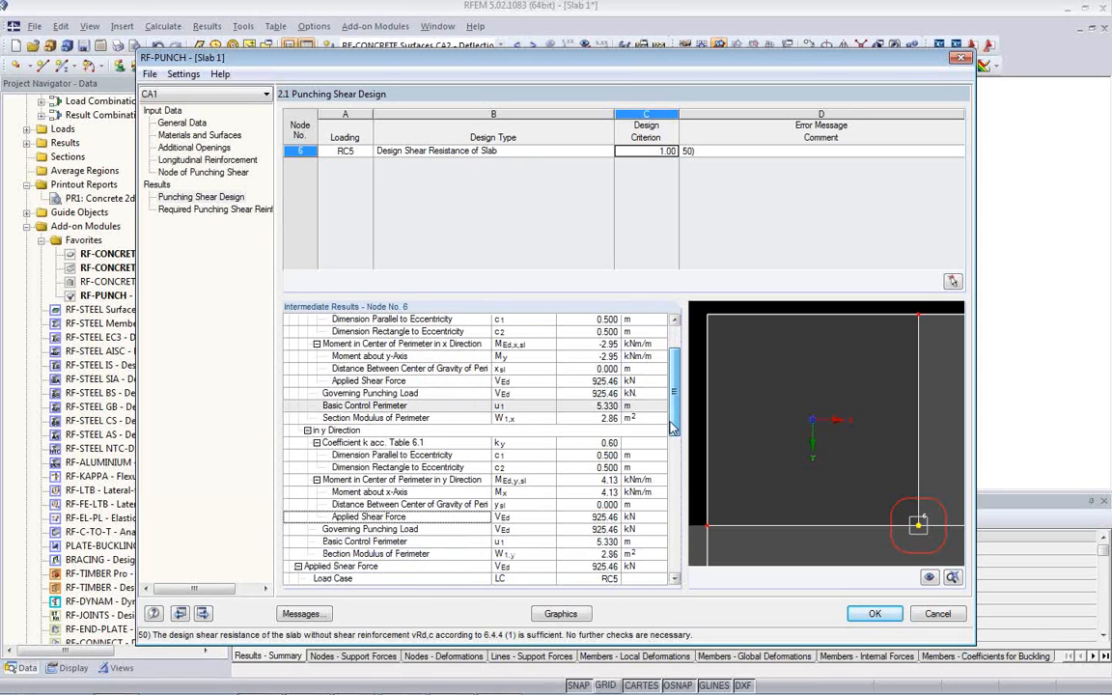
{"action": "scroll", "coordinate": [434, 454], "scroll_direction": "down", "scroll_amount": 2}
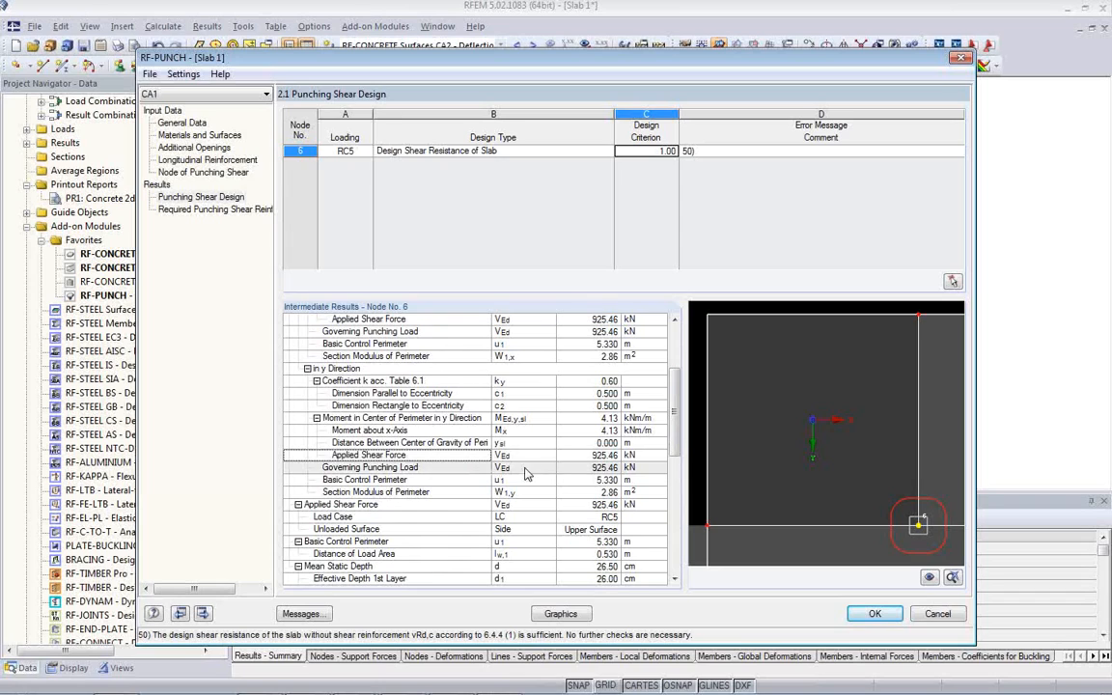
{"action": "left_click", "coordinate": [607, 458]}
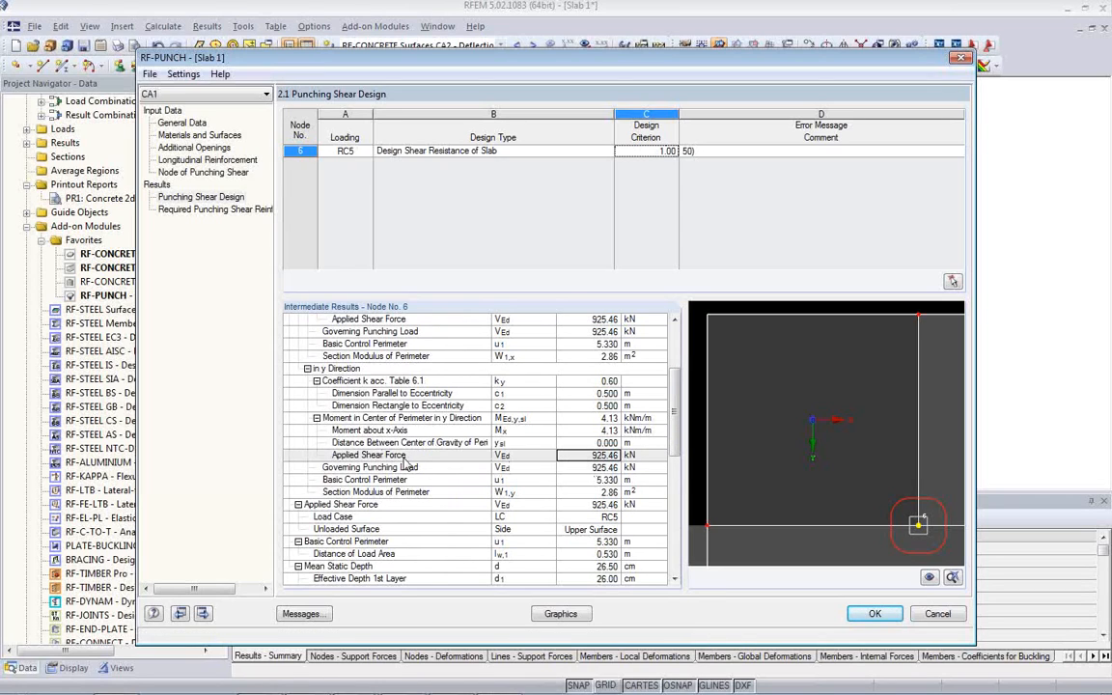
{"action": "left_click", "coordinate": [564, 471]}
{"action": "left_click_drag", "start_coordinate": [678, 449], "coordinate": [678, 504]}
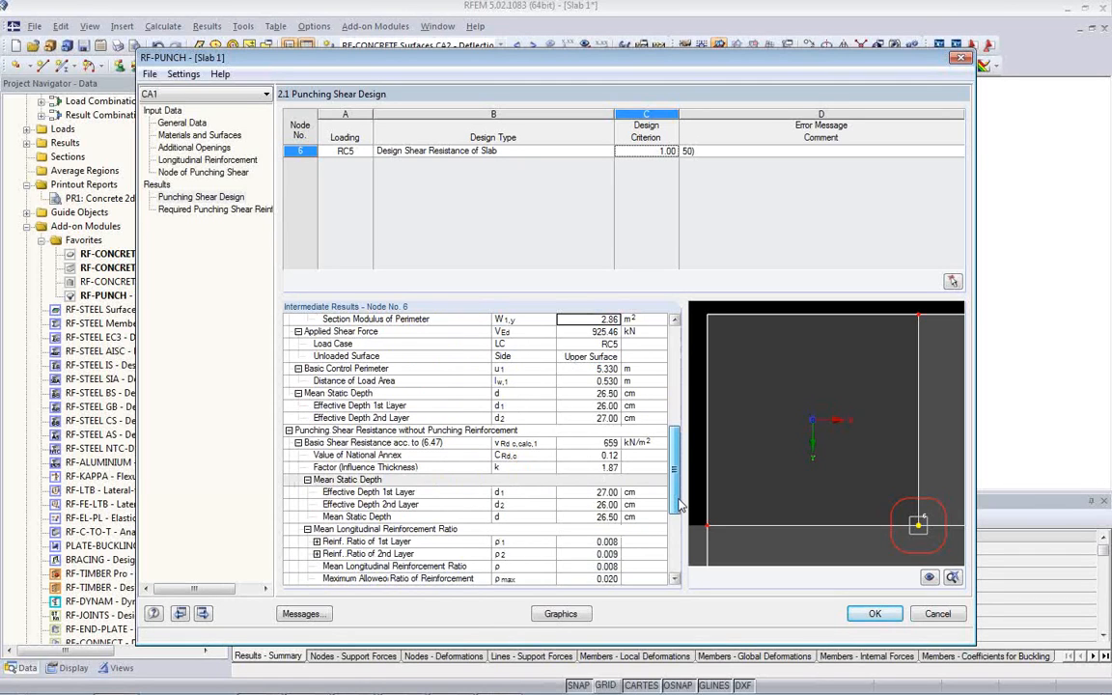
{"action": "left_click_drag", "start_coordinate": [679, 504], "coordinate": [682, 566]}
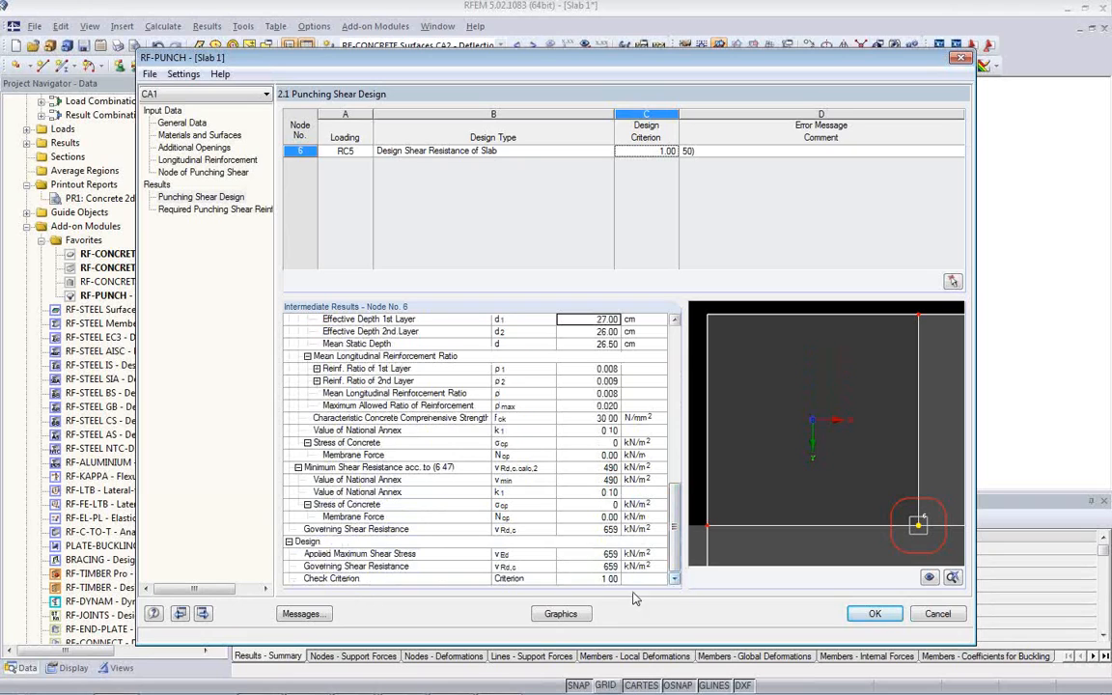
{"action": "left_click", "coordinate": [522, 554]}
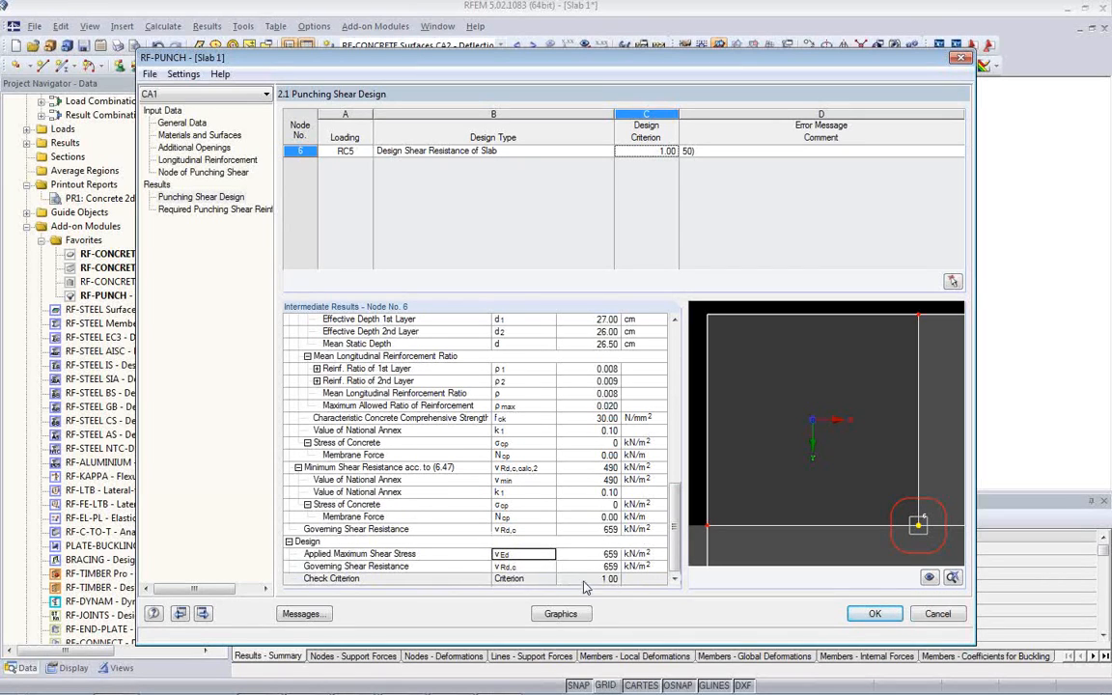
Show the punching results graphically in the model with the a-s,1,Top longitudinal reinforcement and its surface values limited to extreme values.
{"action": "left_click", "coordinate": [561, 615]}
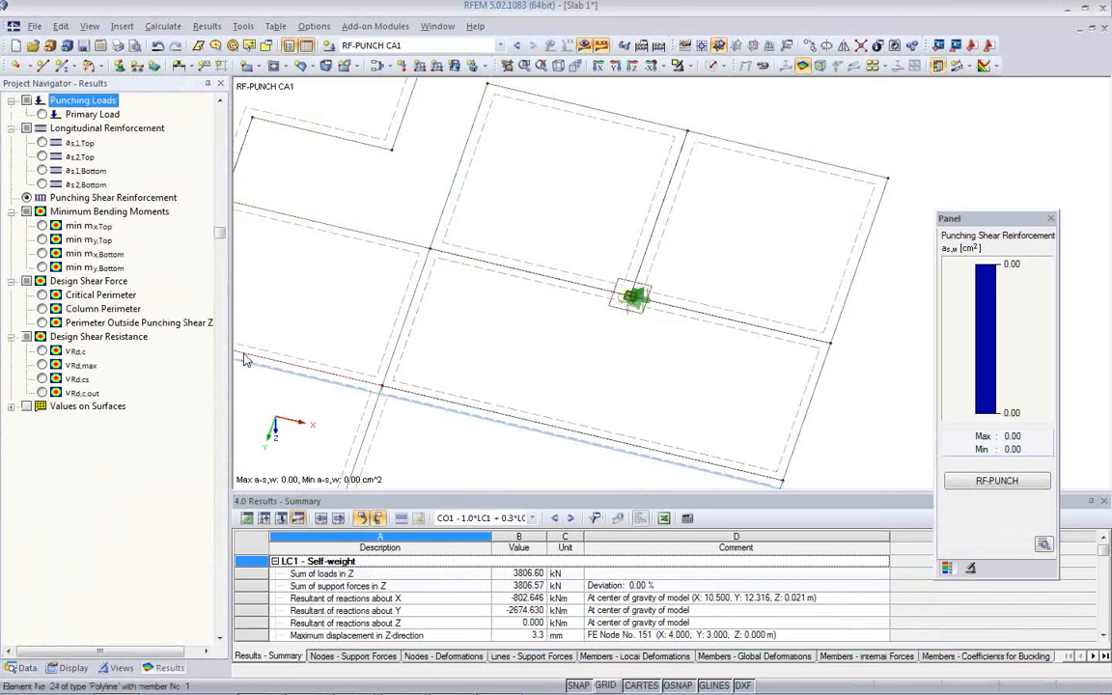
{"action": "left_click", "coordinate": [42, 142]}
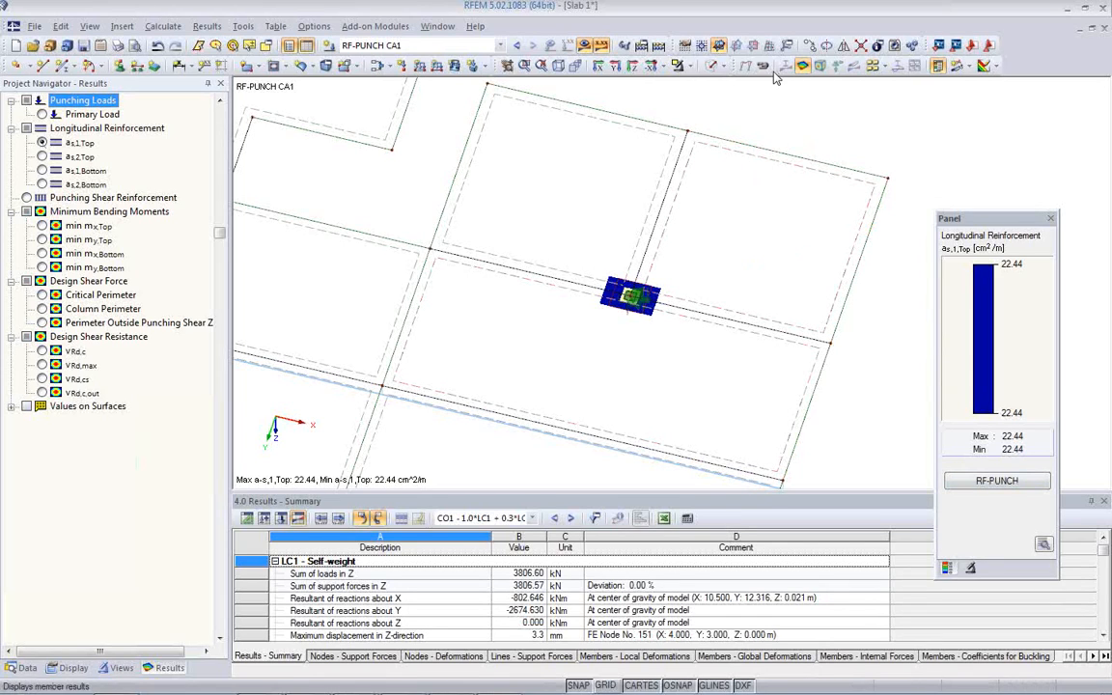
{"action": "left_click", "coordinate": [872, 68]}
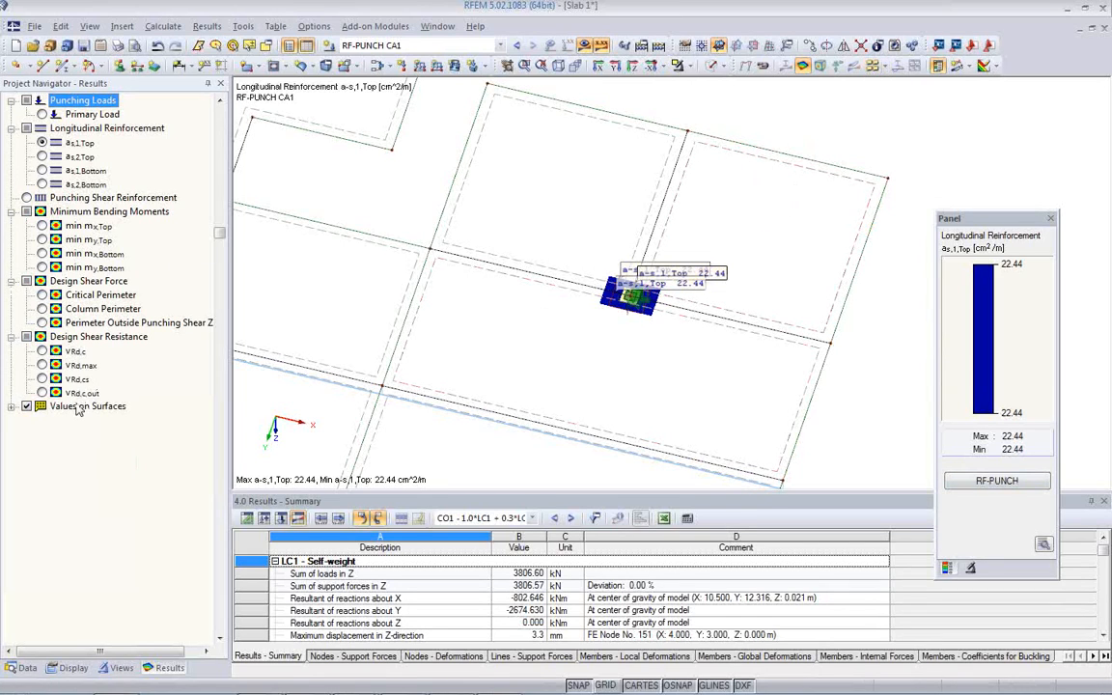
{"action": "left_click", "coordinate": [13, 407]}
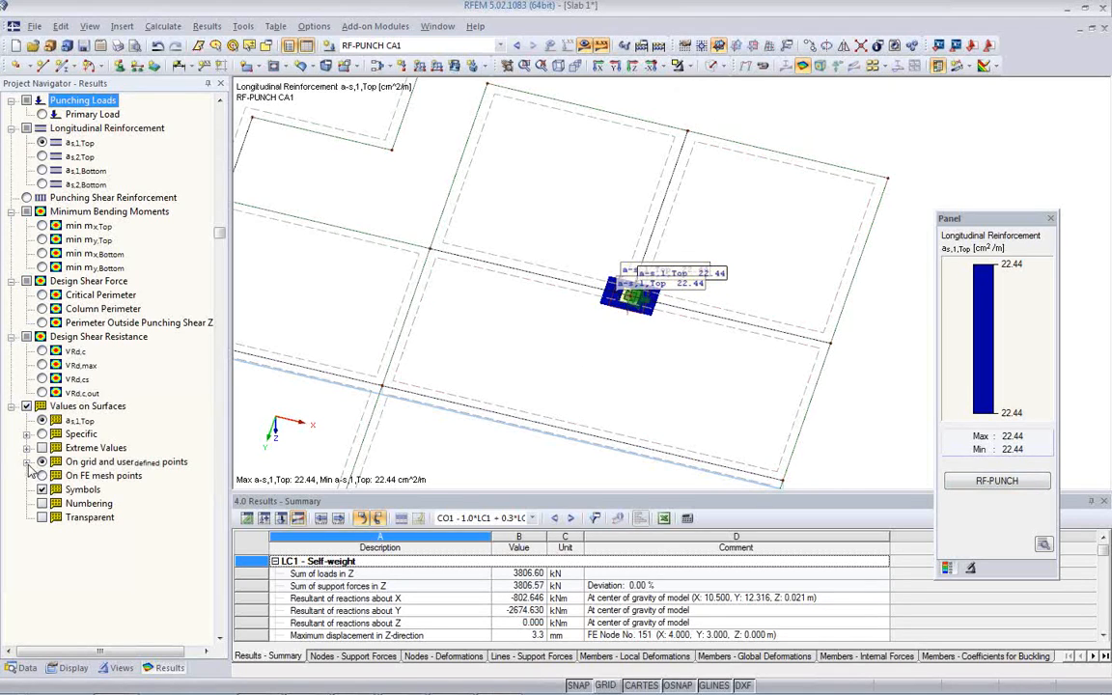
{"action": "left_click", "coordinate": [42, 448]}
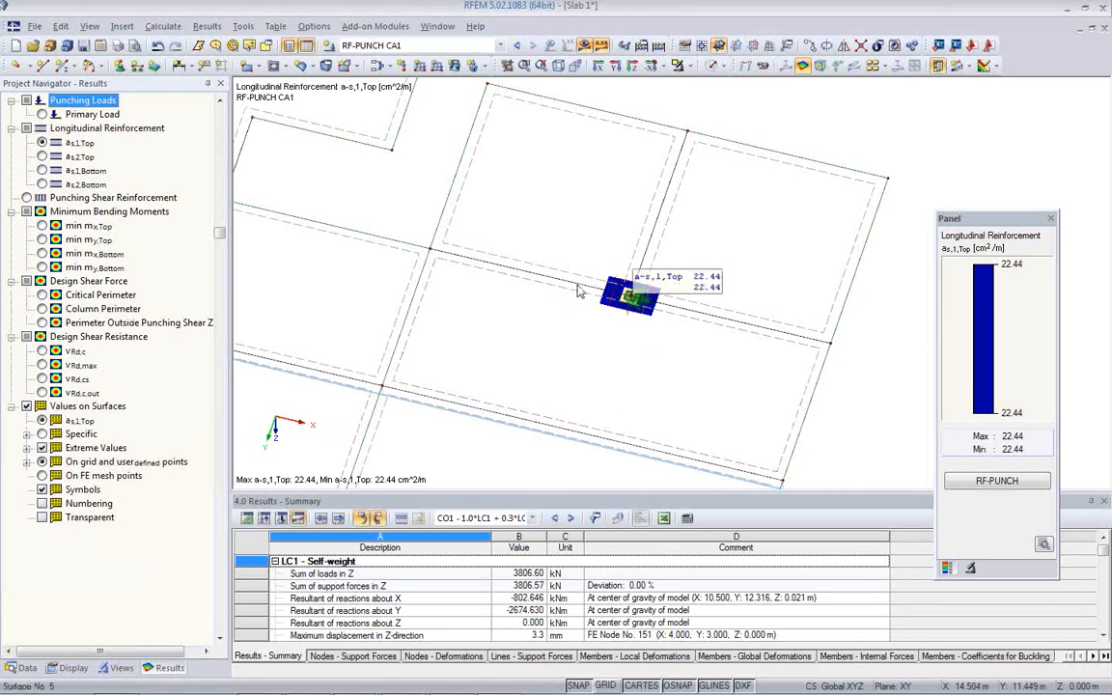
Display the a-s,2,Top longitudinal reinforcement, inspect it around the column node and hide the surface values.
{"action": "left_click", "coordinate": [42, 158]}
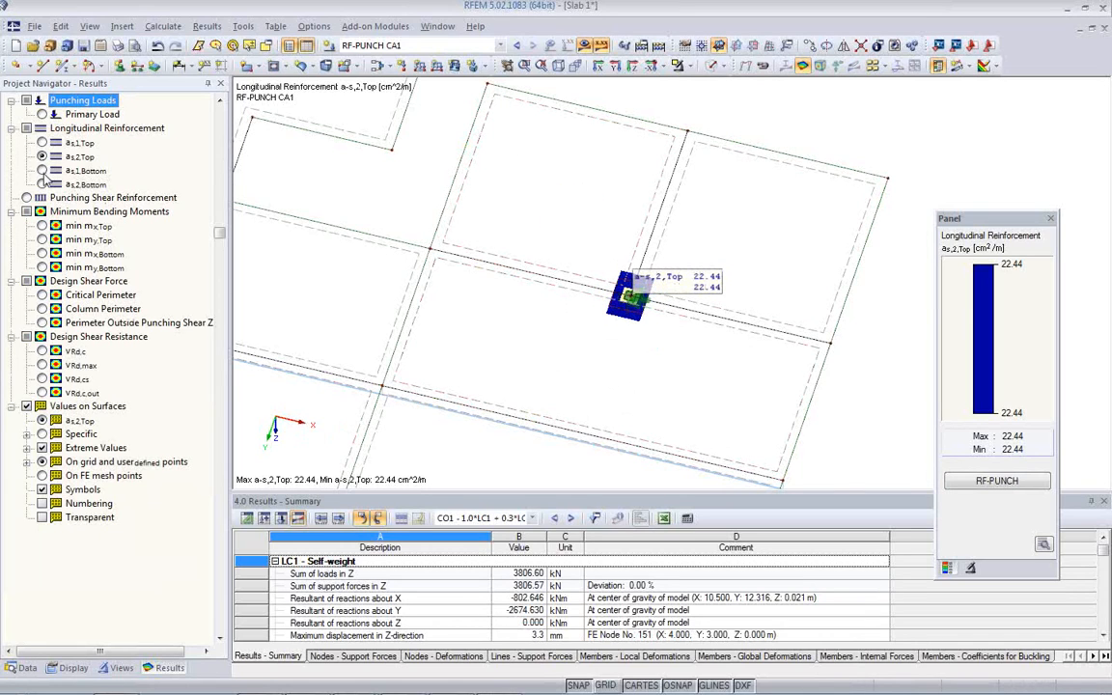
{"action": "scroll", "coordinate": [637, 324], "scroll_direction": "up", "scroll_amount": 4}
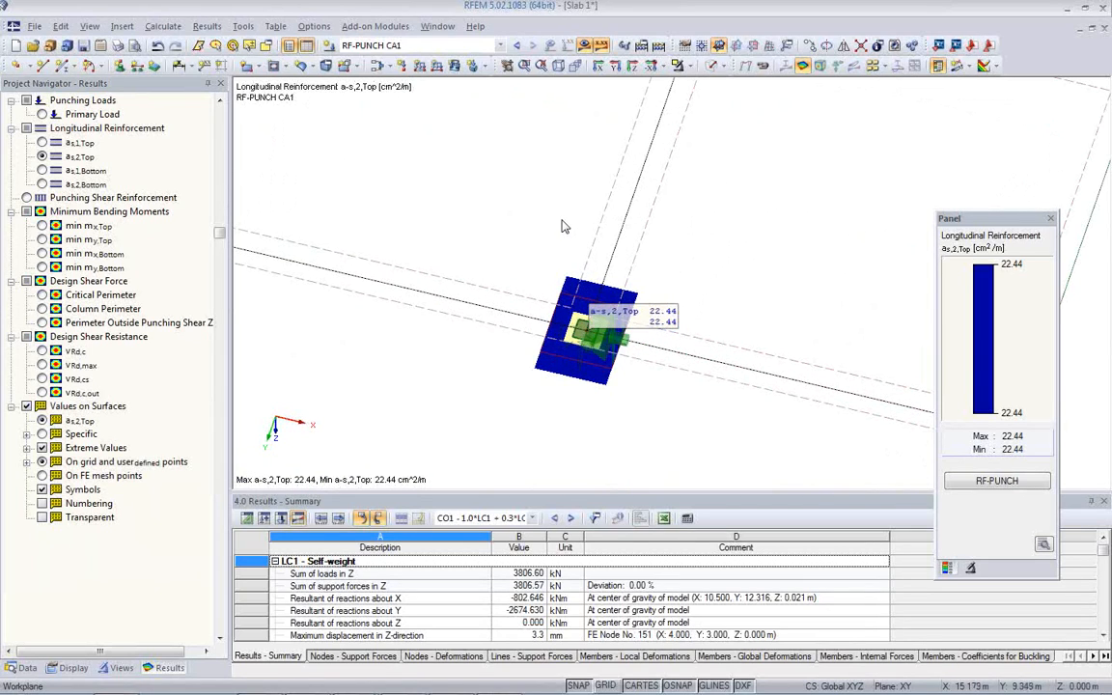
{"action": "scroll", "coordinate": [564, 222], "scroll_direction": "down", "scroll_amount": 2}
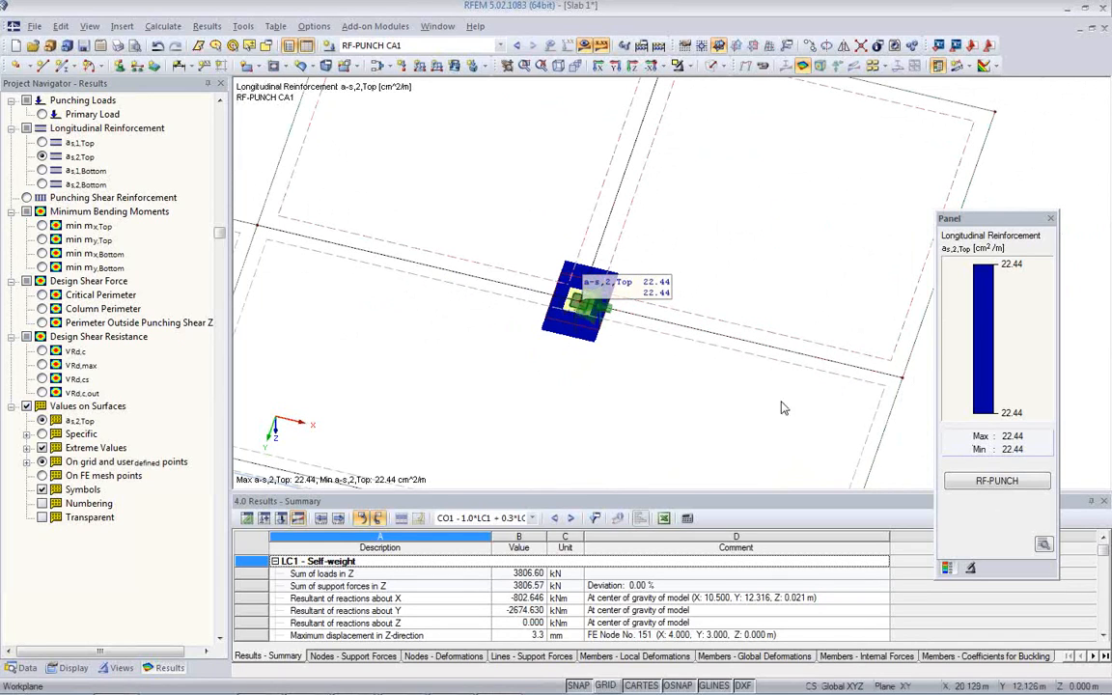
{"action": "middle_click_drag", "start_coordinate": [644, 393], "coordinate": [696, 362]}
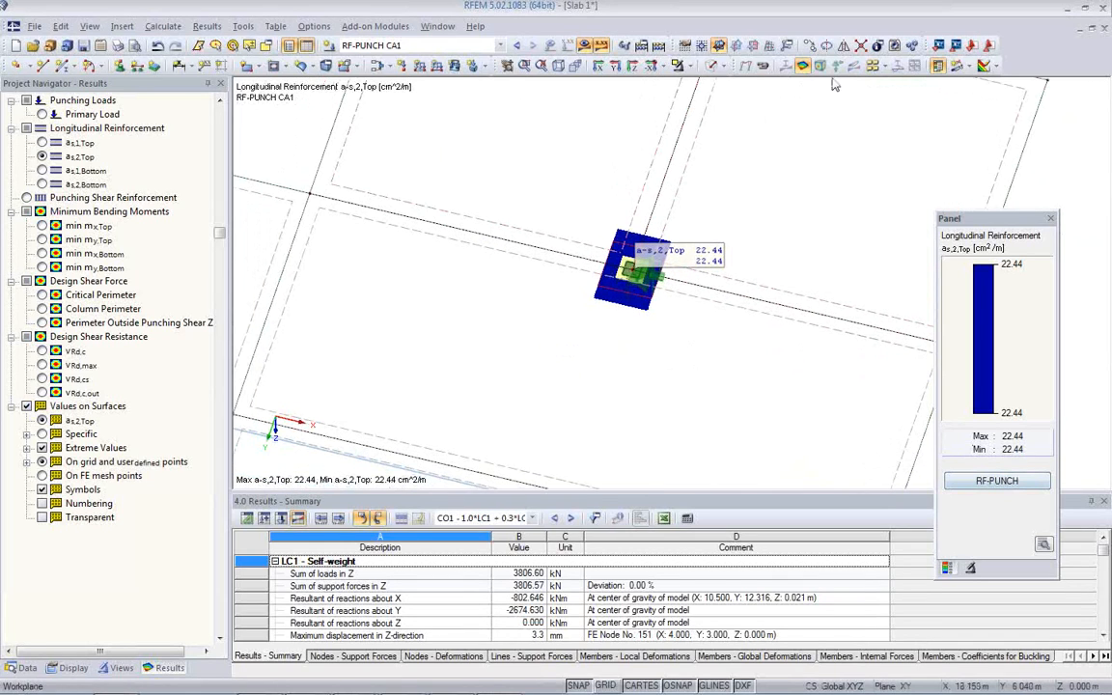
{"action": "scroll", "coordinate": [665, 357], "scroll_direction": "down", "scroll_amount": 2}
{"action": "scroll", "coordinate": [665, 363], "scroll_direction": "down", "scroll_amount": 2}
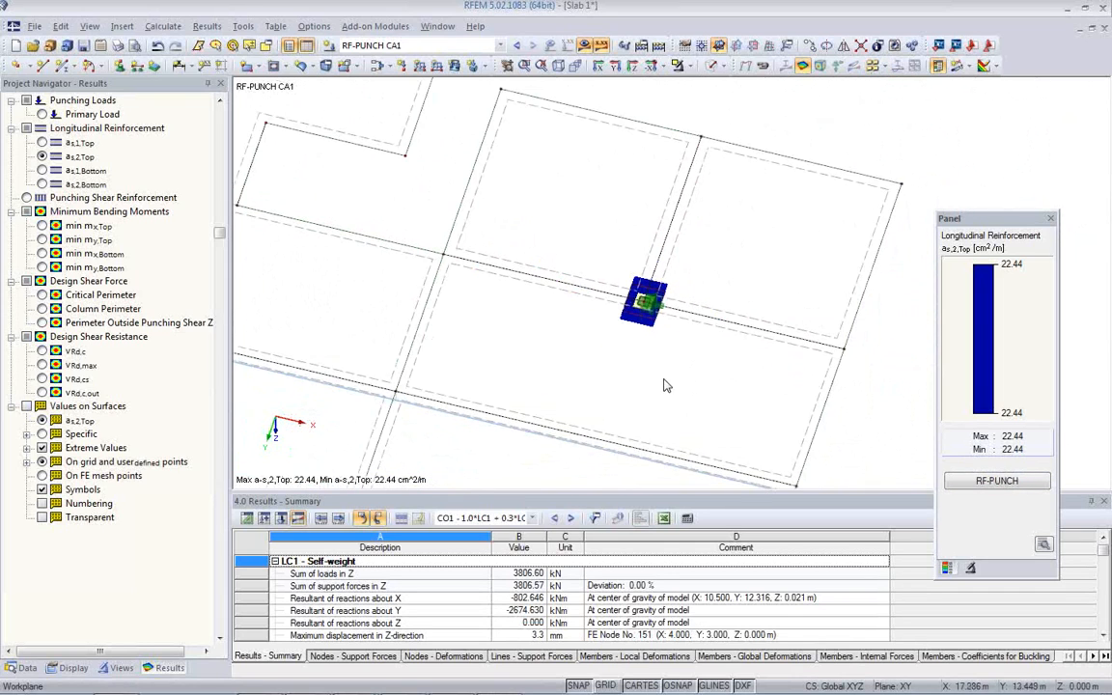
{"action": "middle_click_drag", "start_coordinate": [665, 384], "coordinate": [704, 328]}
Switch to the running PowerPoint slide show of RFEM_DesignOfConcreteStructures.pptx.
{"action": "mouse_move", "coordinate": [450, 689]}
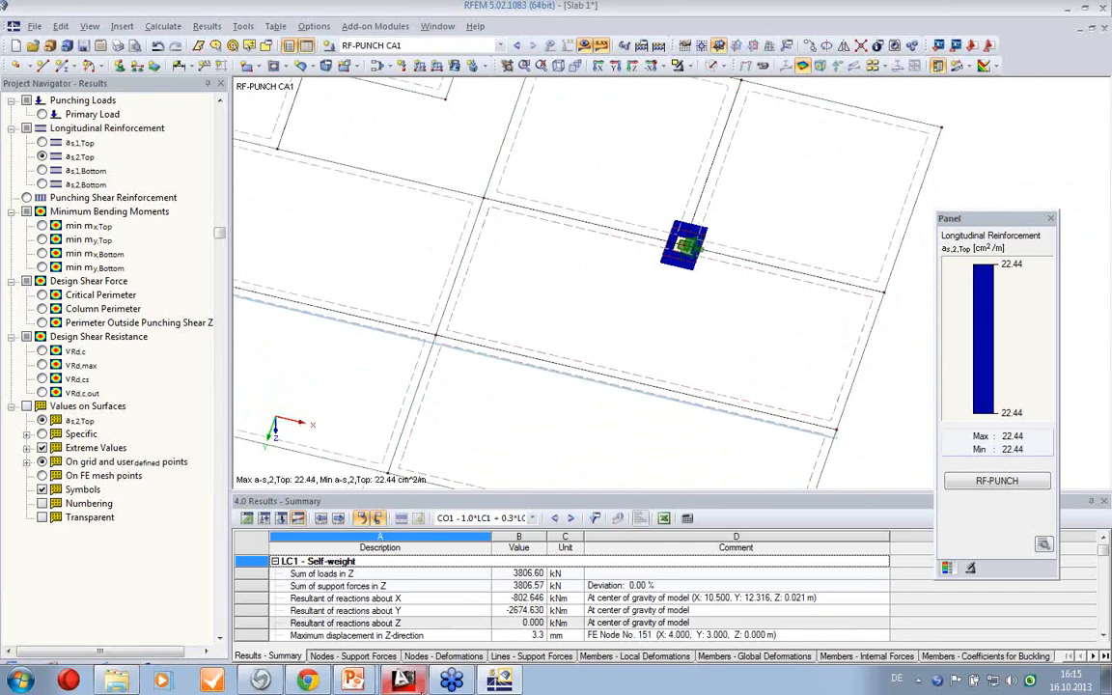
{"action": "left_click", "coordinate": [353, 680]}
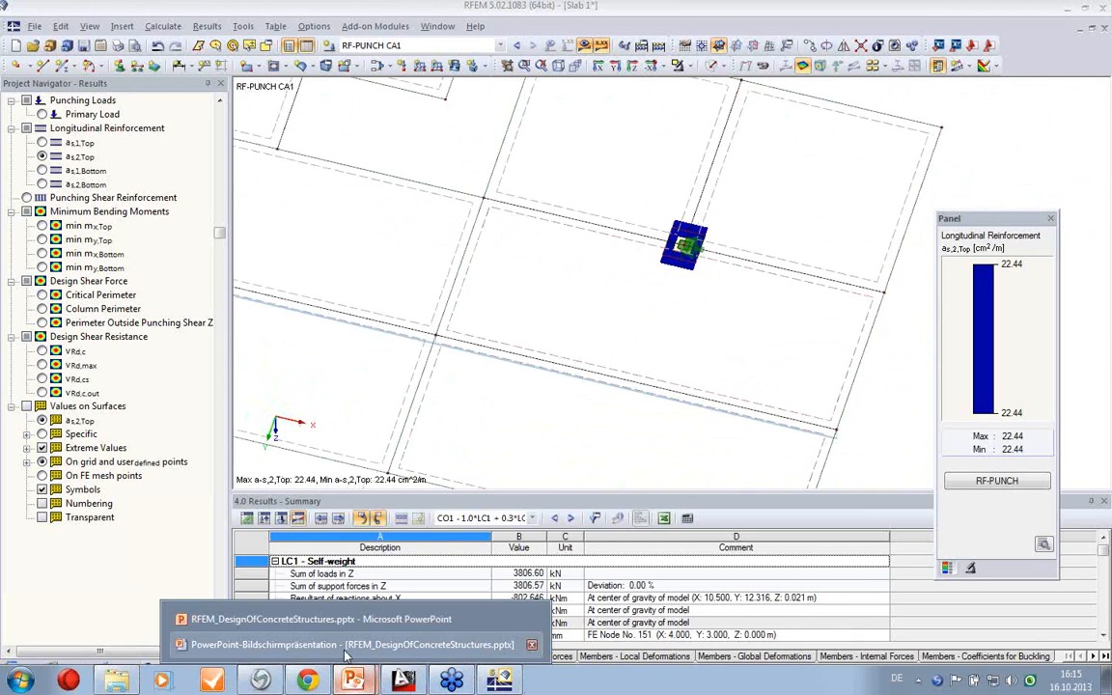
{"action": "left_click", "coordinate": [348, 645]}
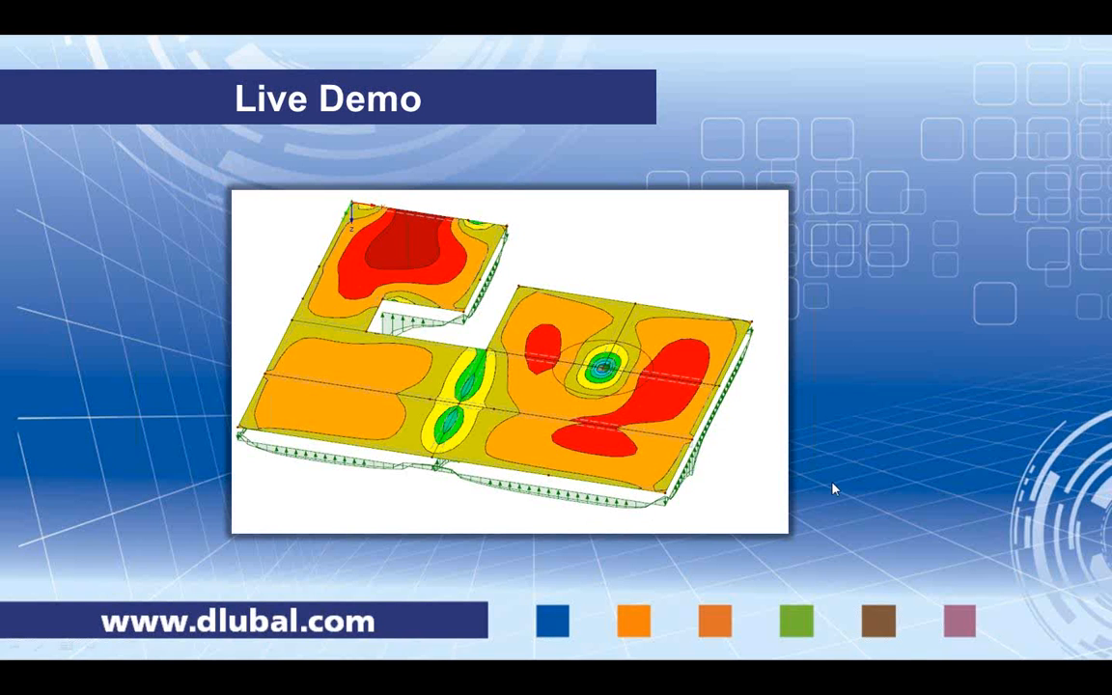